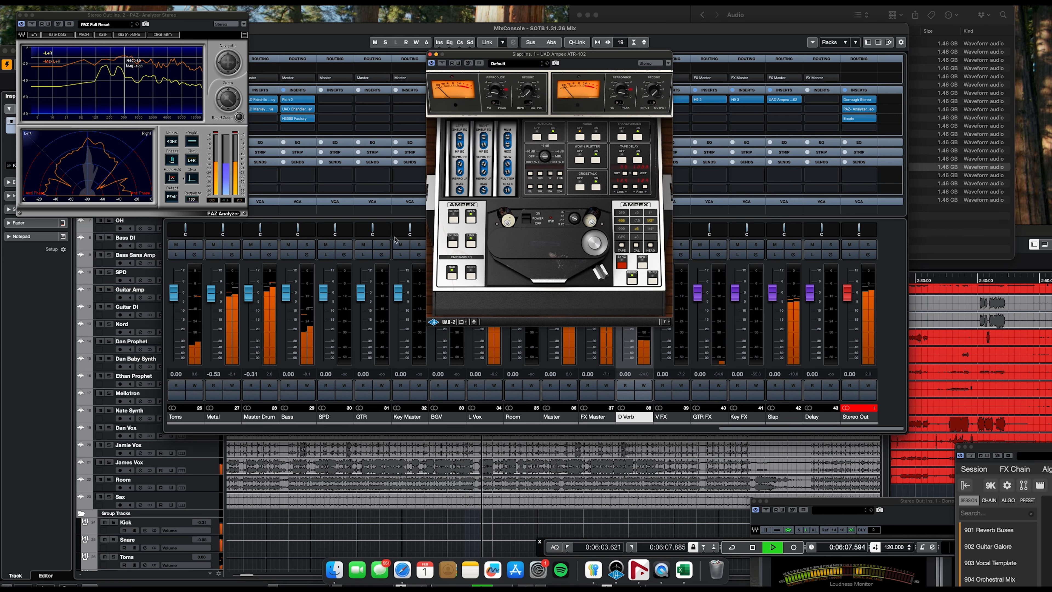
# - Solo the lead vocal channel 21 and adjust the left and right tape delay times on the UAD Ampex ATR-102 during playback
pyautogui.hscroll(-5, 347, 307)
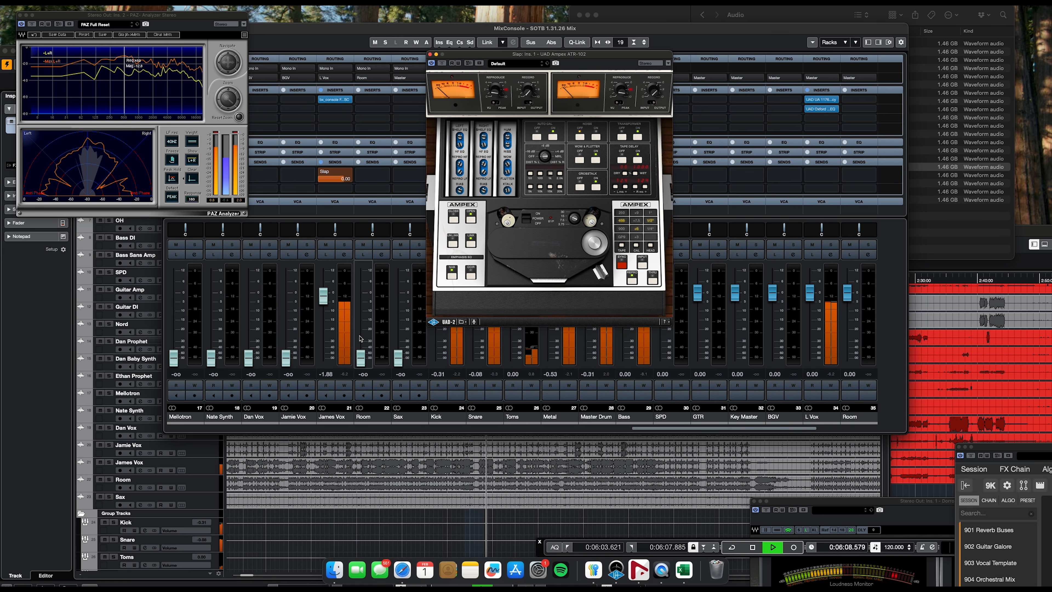
pyautogui.click(344, 244)
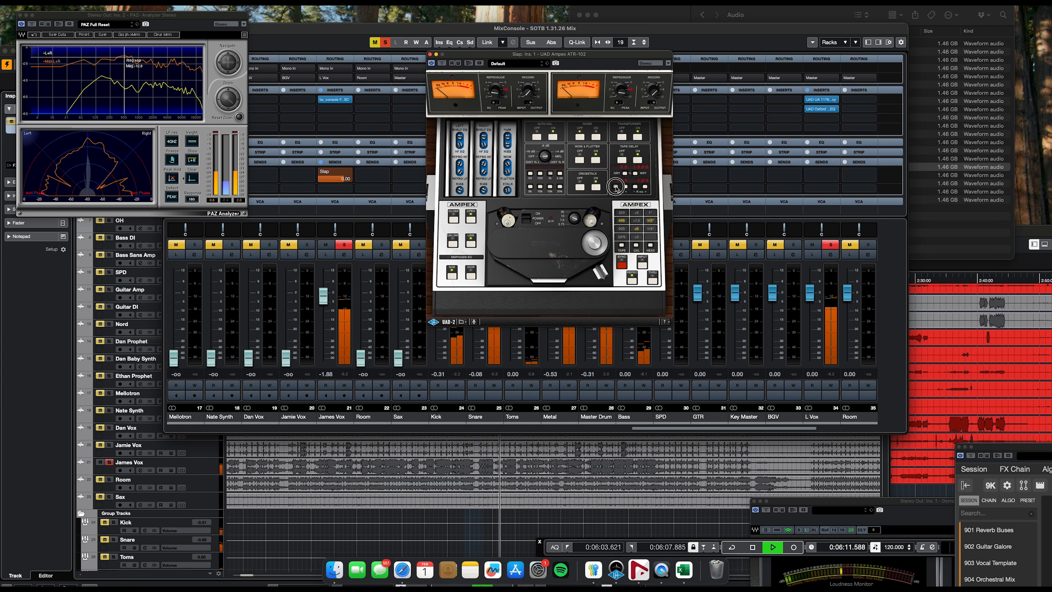
pyautogui.click(623, 188)
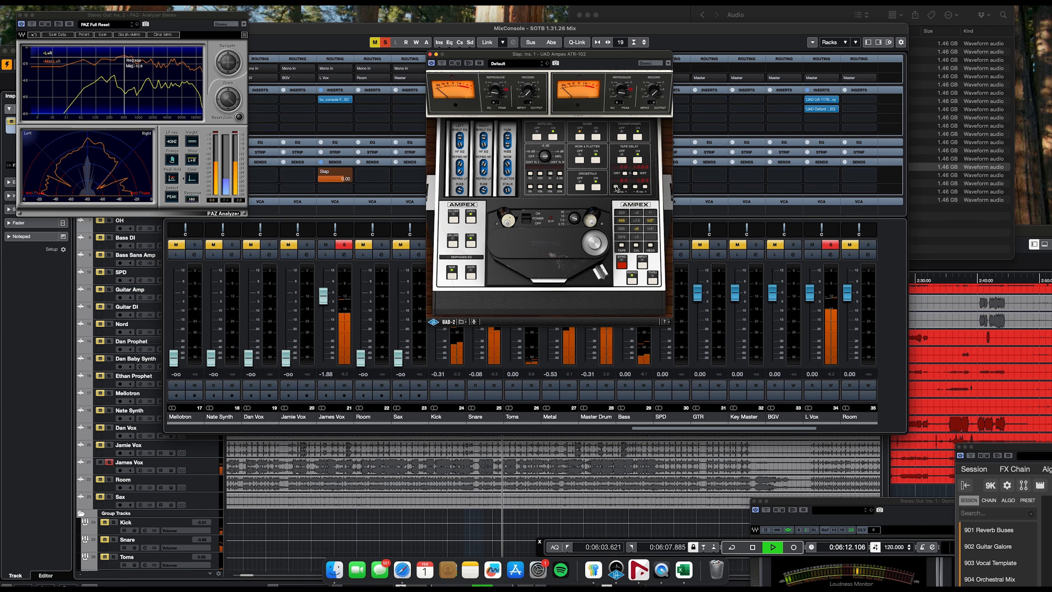
pyautogui.click(635, 187)
pyautogui.press('space')
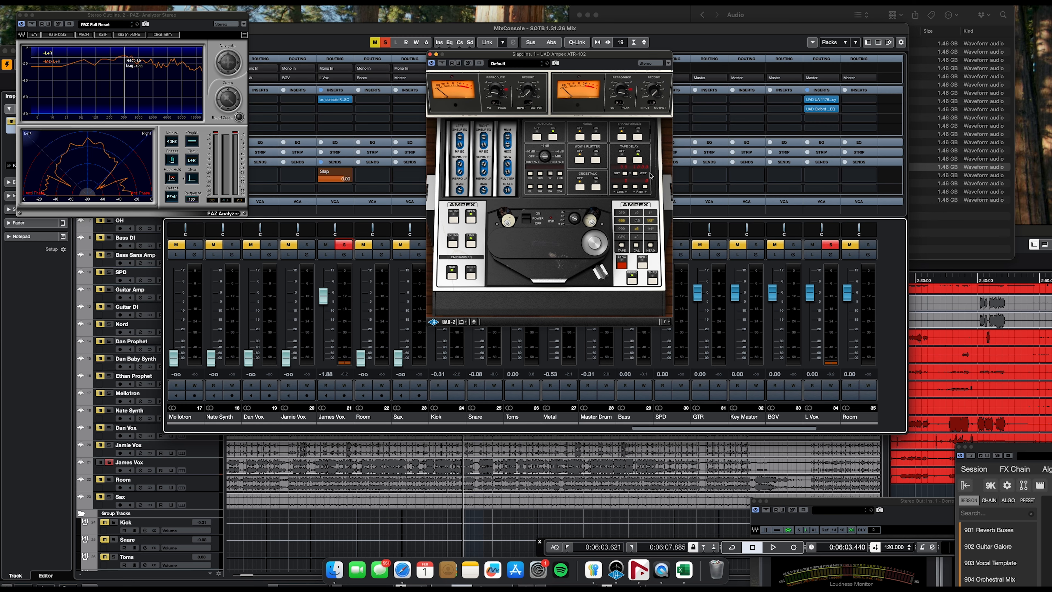
pyautogui.press('space')
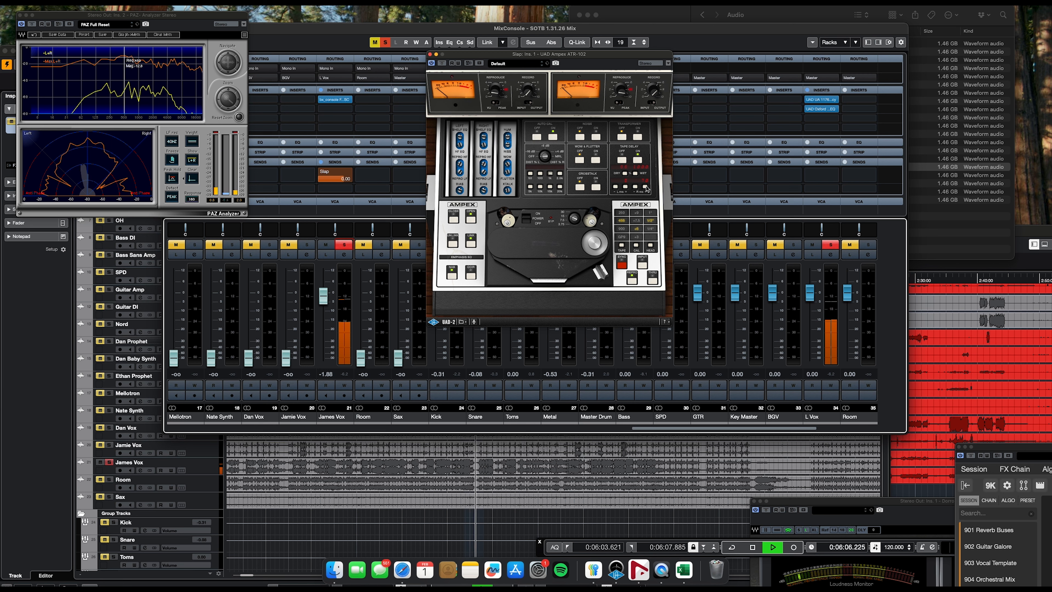
pyautogui.click(645, 187)
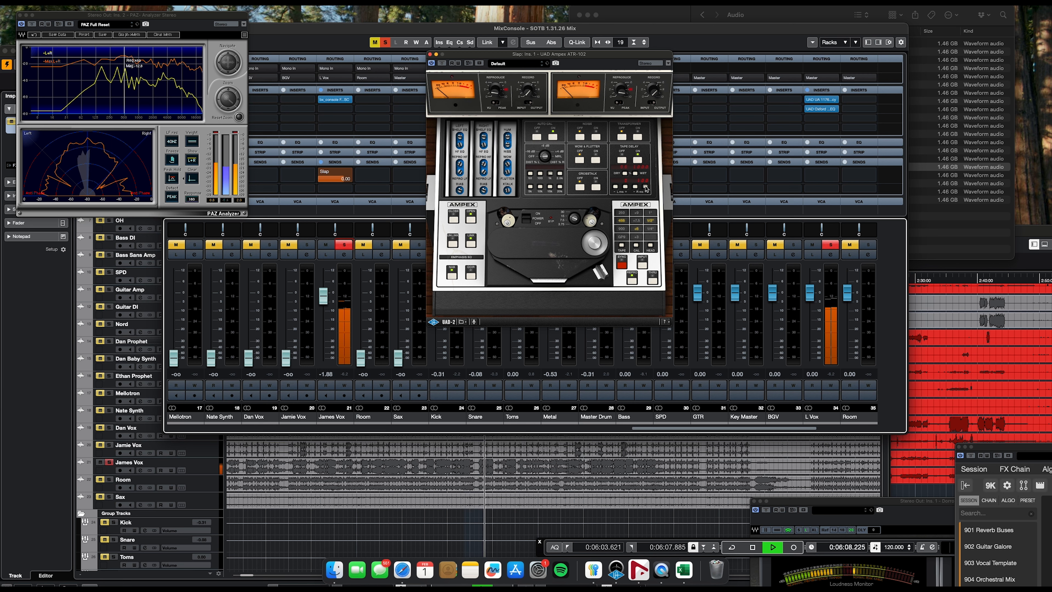
pyautogui.click(628, 187)
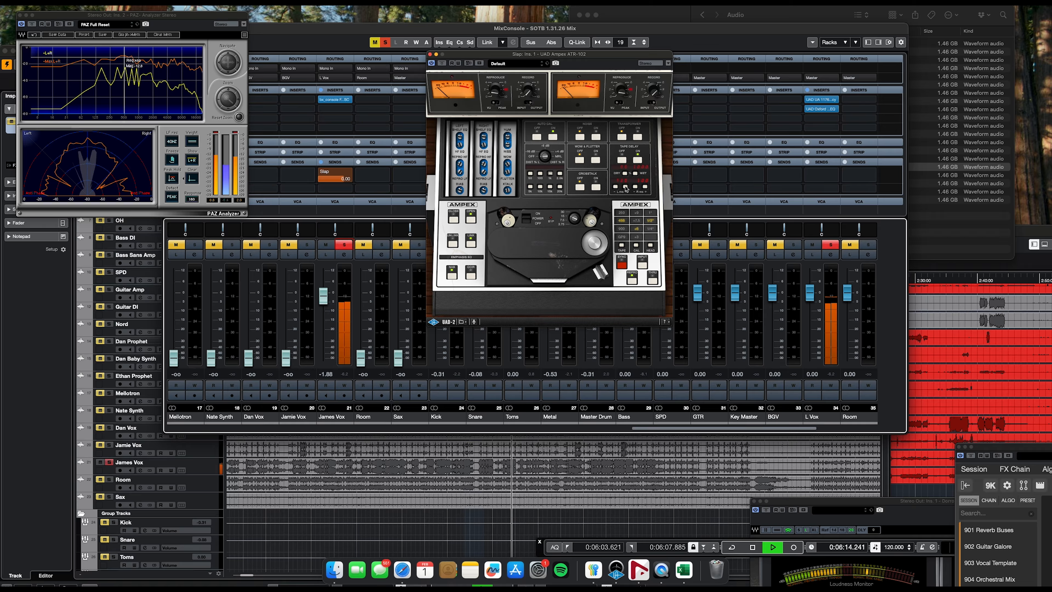
pyautogui.click(617, 188)
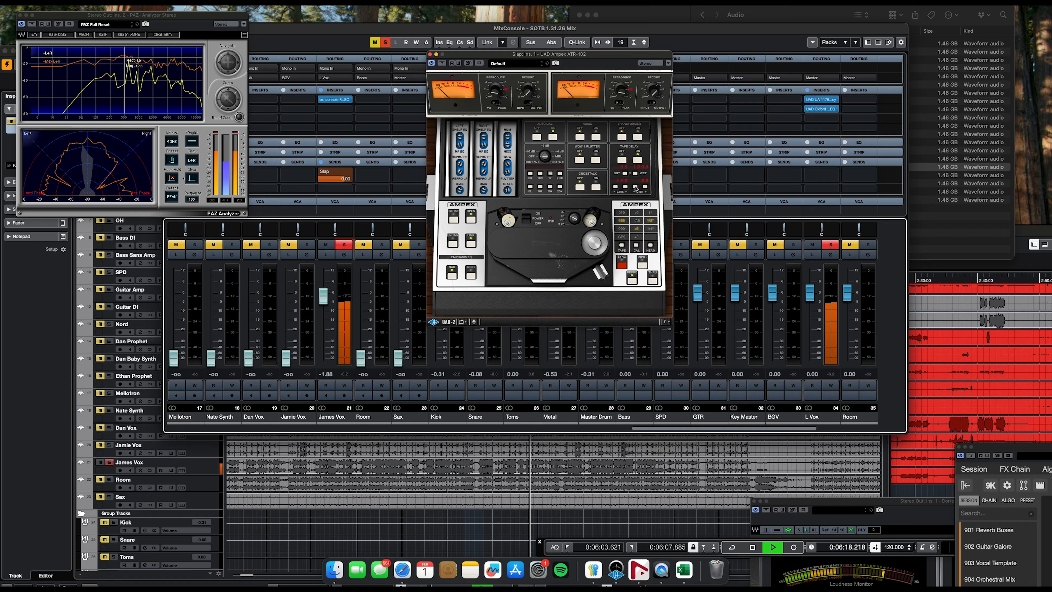
pyautogui.click(644, 186)
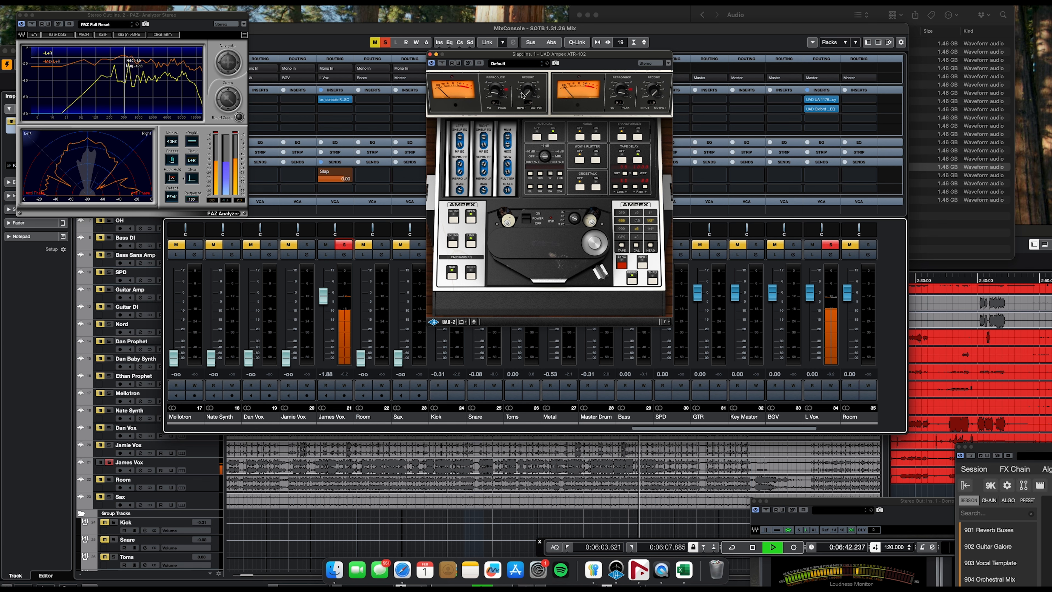
# - Stop playback, close the ATR-102 plug-in window and open the Slap channel's settings in clear view
pyautogui.hscroll(4, 791, 353)
pyautogui.hscroll(5, 791, 353)
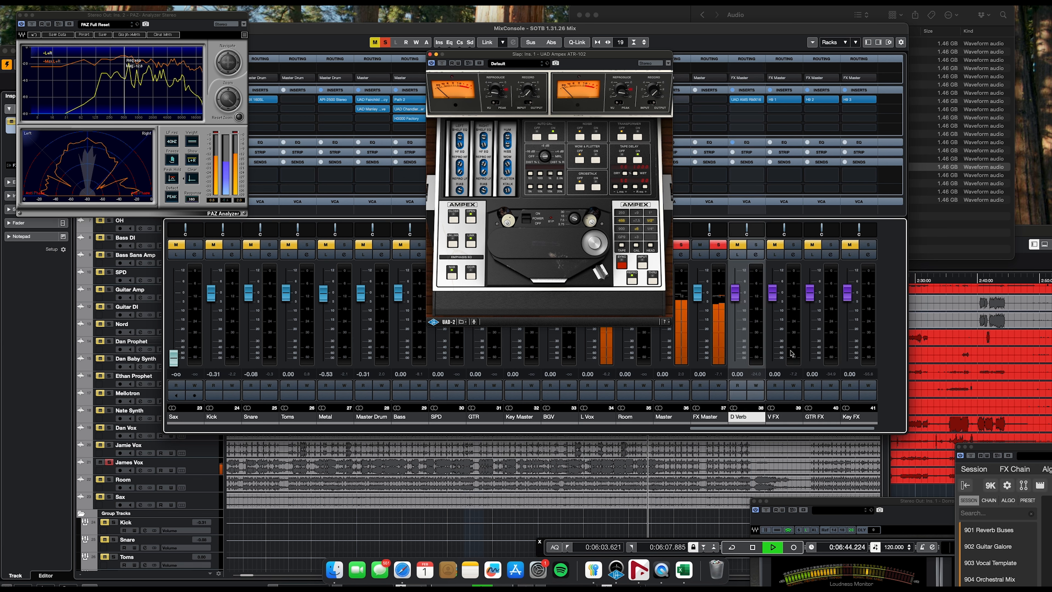
pyautogui.press('space')
pyautogui.click(429, 54)
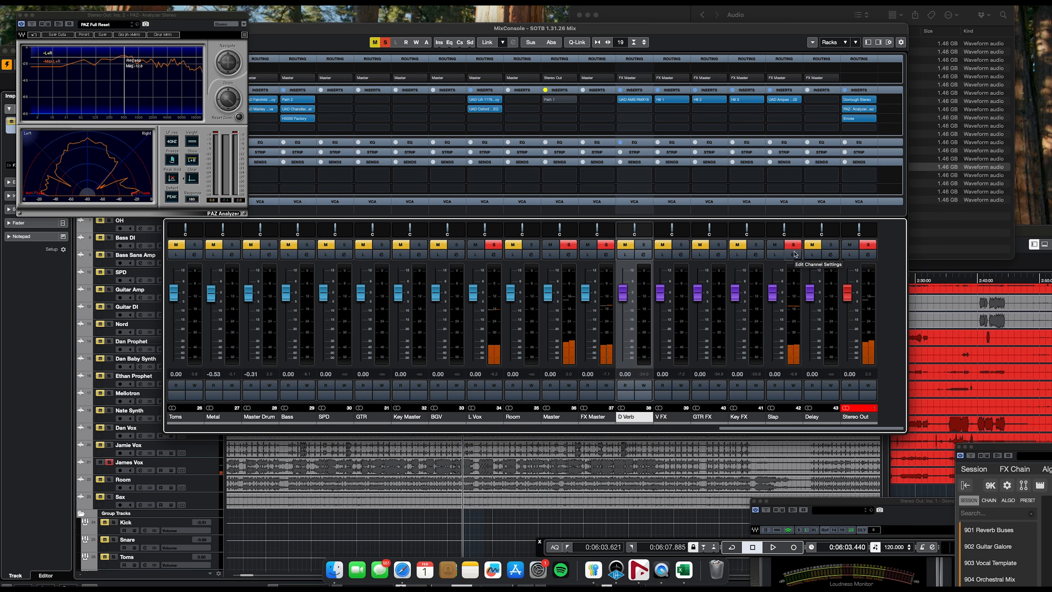
pyautogui.click(795, 254)
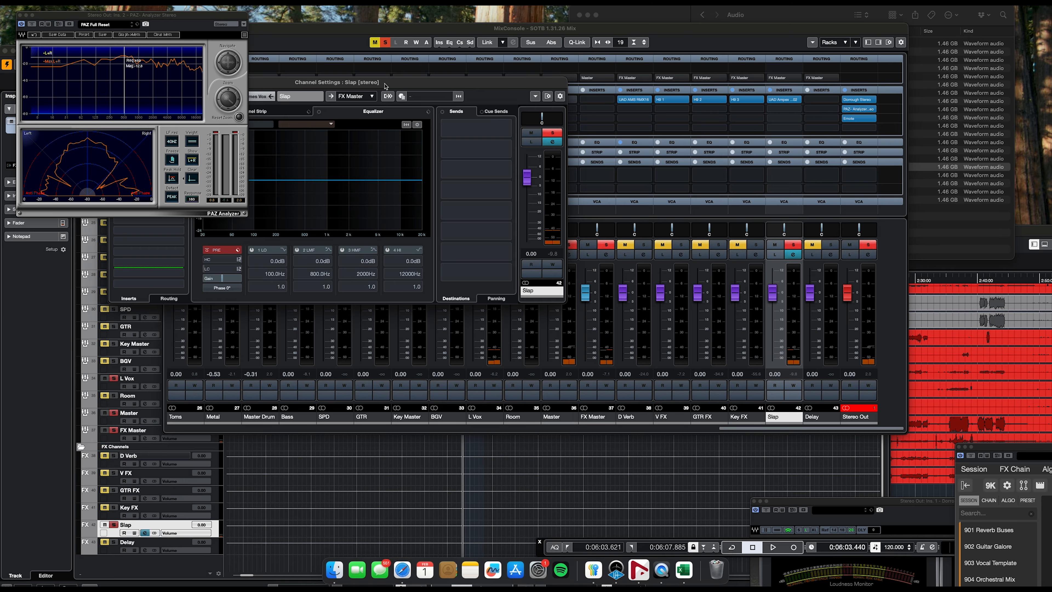
pyautogui.moveTo(380, 84); pyautogui.dragTo(522, 90)
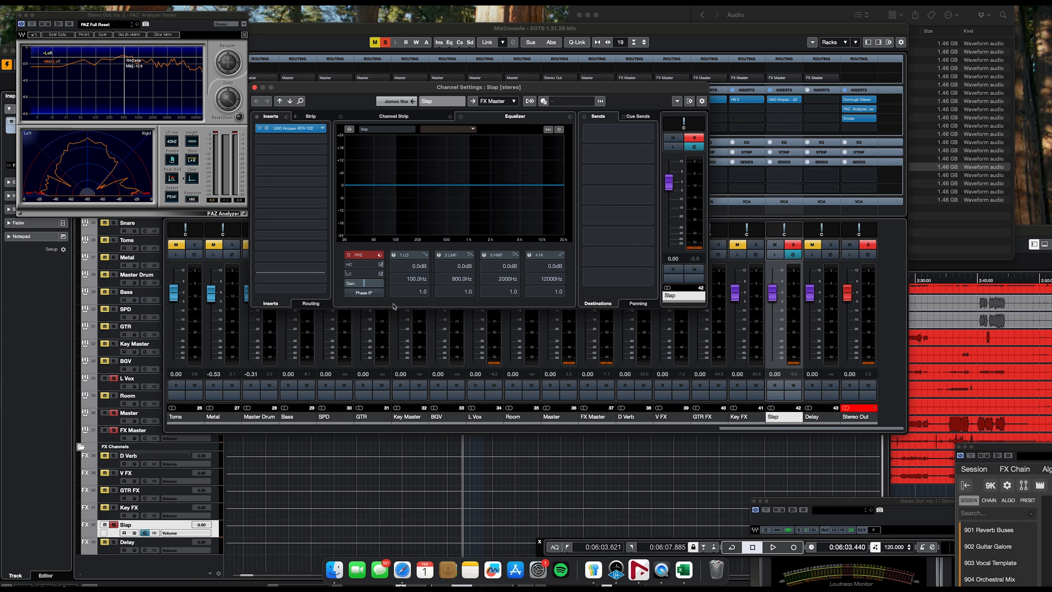
# - Enable the Slap channel's low-cut filter with a 48 dB/Oct slope and raise its cutoff to just under 200 Hz
pyautogui.click(381, 274)
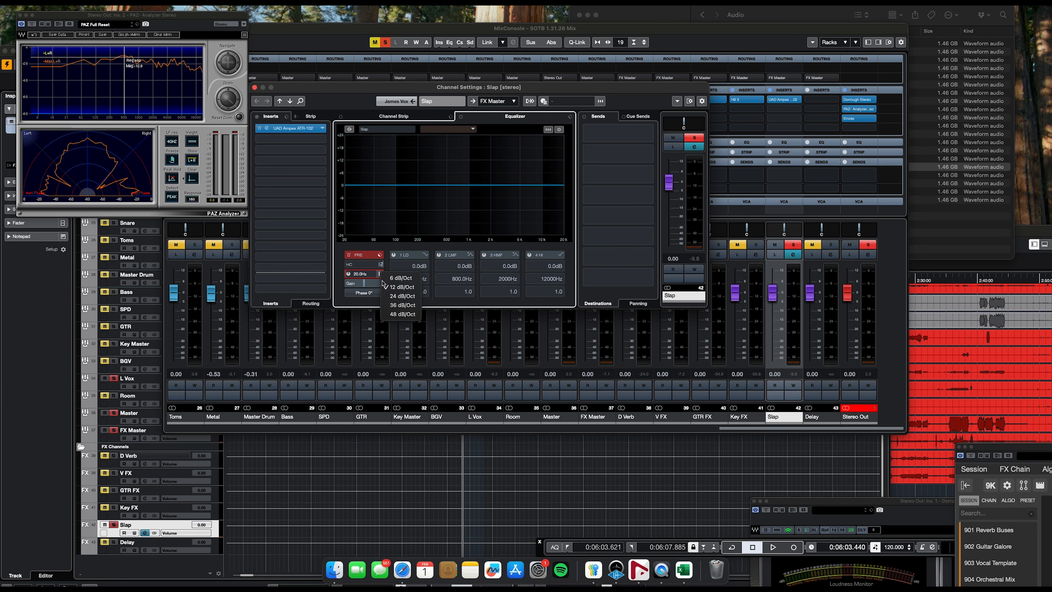
pyautogui.click(402, 314)
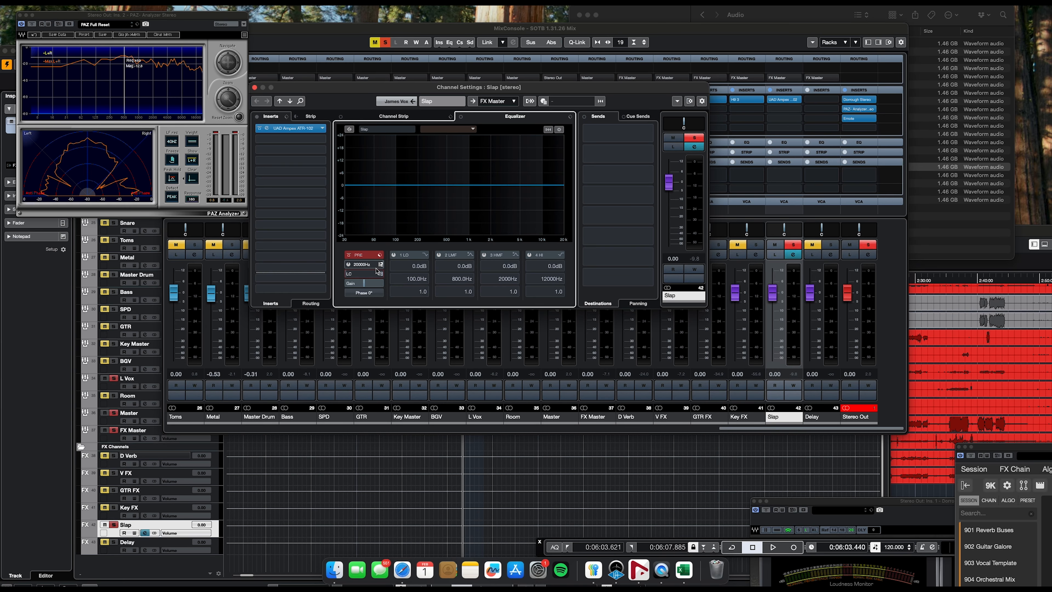
pyautogui.click(348, 274)
pyautogui.press('space')
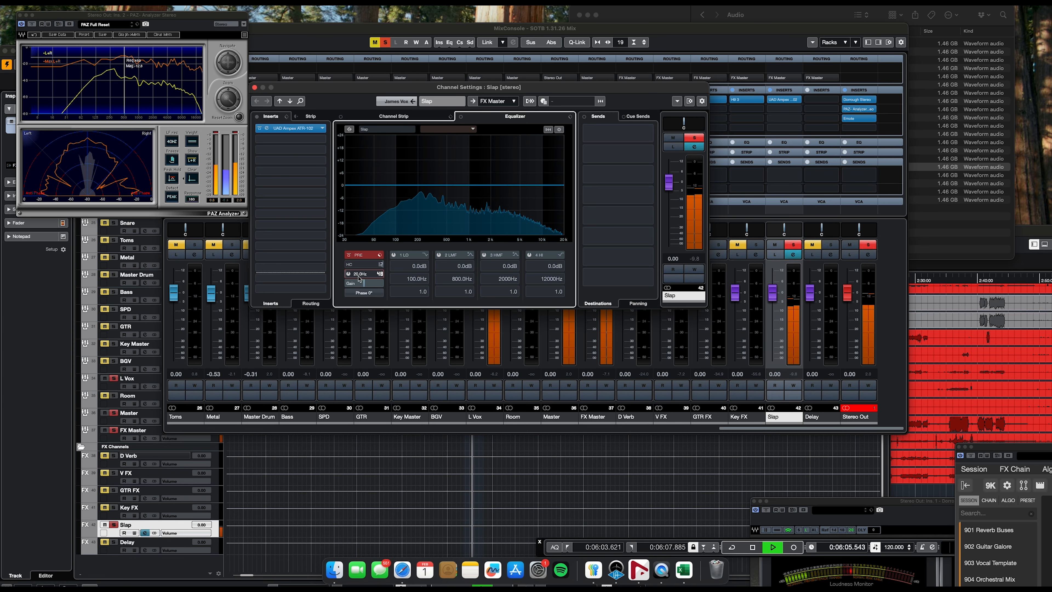
pyautogui.moveTo(368, 275); pyautogui.dragTo(369, 275)
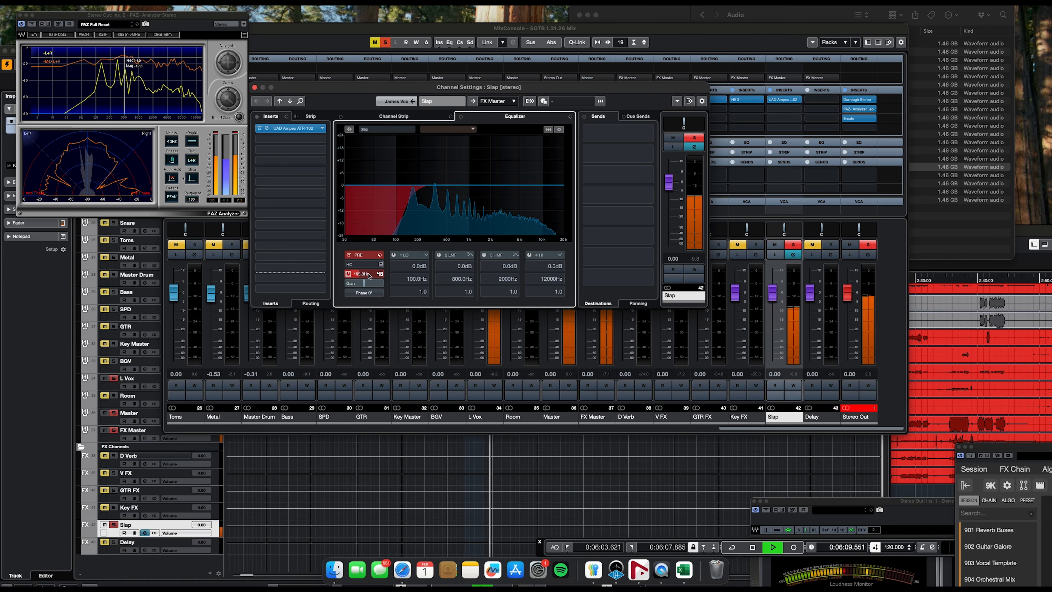
# - Cut the Slap channel's EQ by about 5.5 dB at 185.8 Hz and 6.9 dB at 454.5 Hz, then close its settings
pyautogui.moveTo(429, 187)
pyautogui.mouseDown()
pyautogui.moveTo(415, 197)
pyautogui.moveTo(444, 200)
pyautogui.mouseUp()
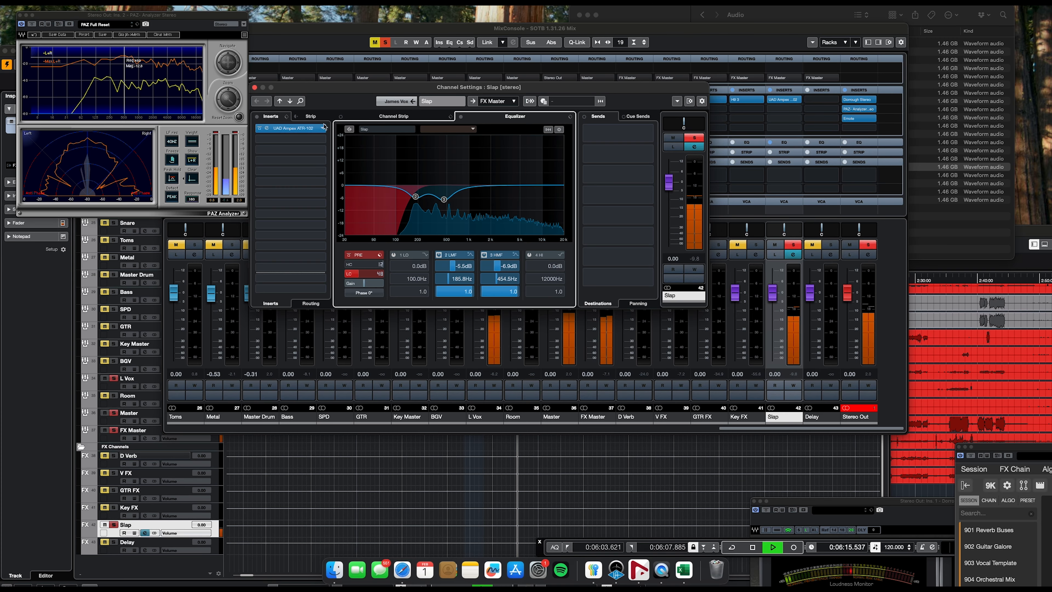
pyautogui.click(255, 88)
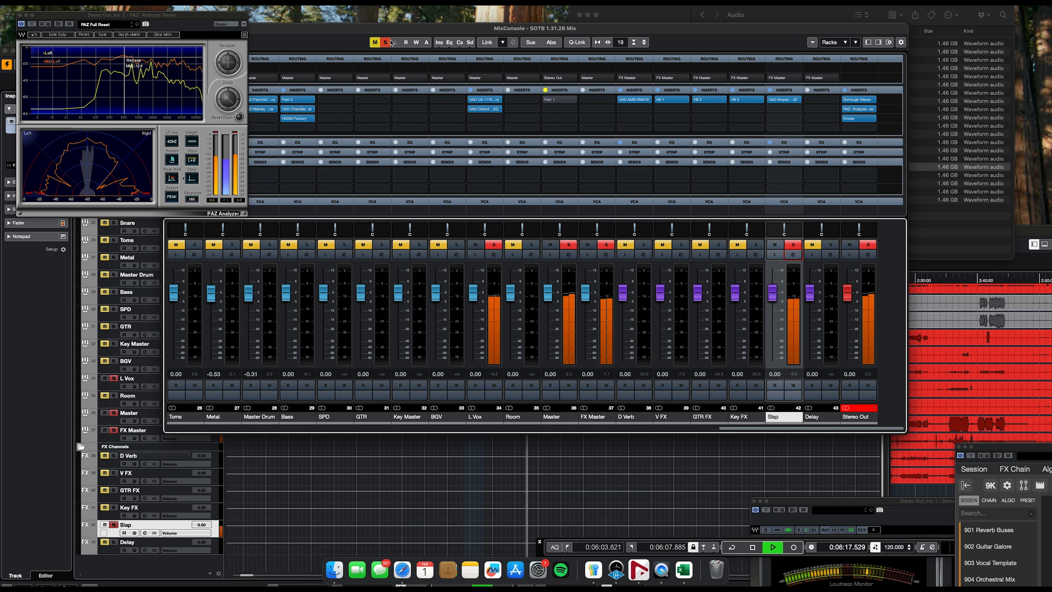
# - Clear the solos and lower the lead vocal's Slap send level while the full mix plays
pyautogui.hscroll(-5, 375, 183)
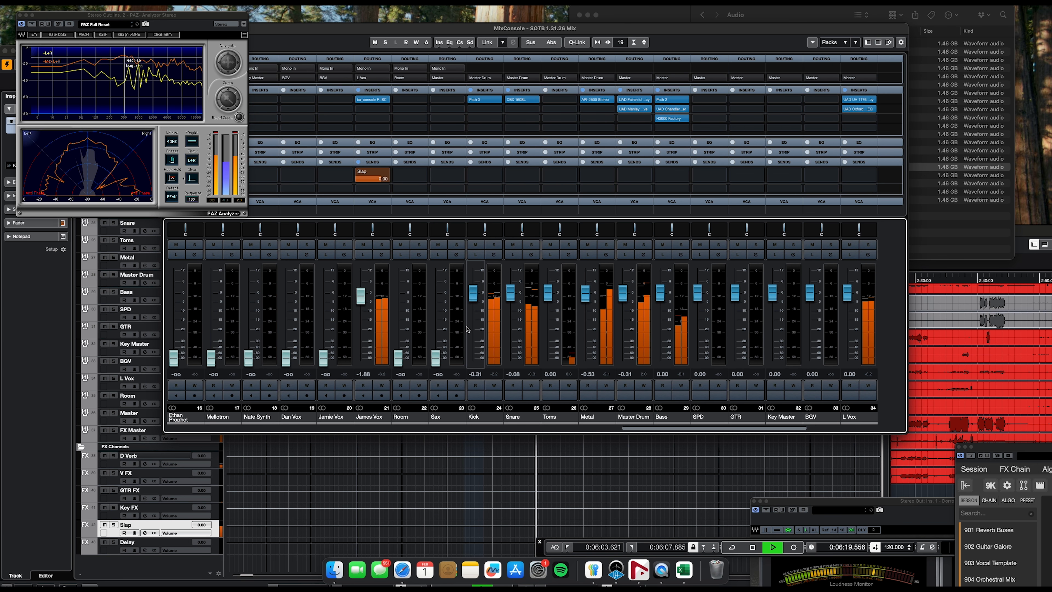
pyautogui.moveTo(375, 184)
pyautogui.mouseDown()
pyautogui.moveTo(336, 191)
pyautogui.moveTo(336, 181)
pyautogui.moveTo(369, 181)
pyautogui.mouseUp()
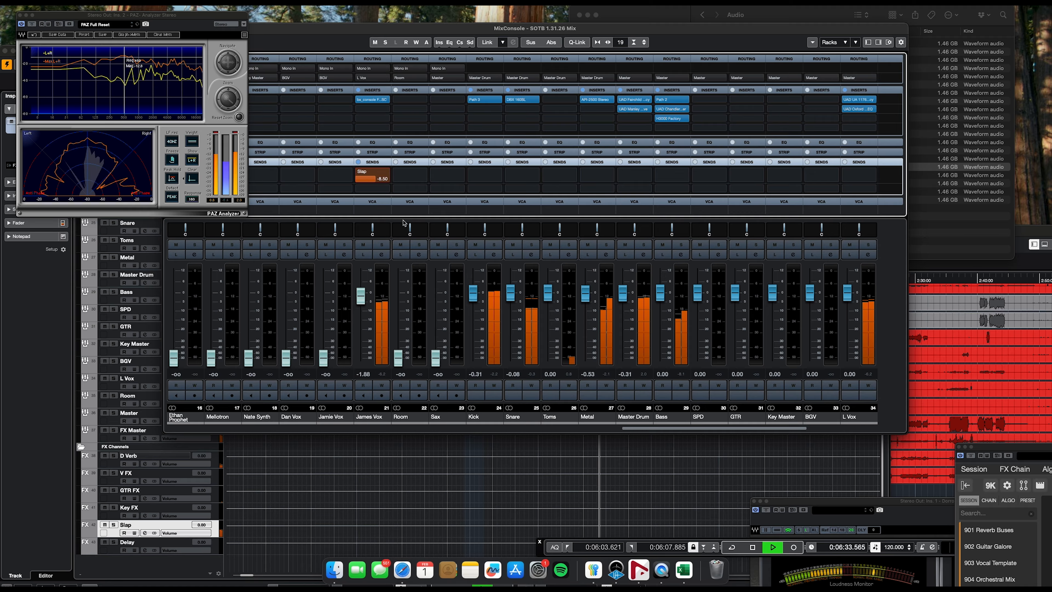
pyautogui.press('space')
# - Insert H-Delay Stereo in the first insert slot of the Delay channel and move its window clear
pyautogui.hscroll(10, 435, 330)
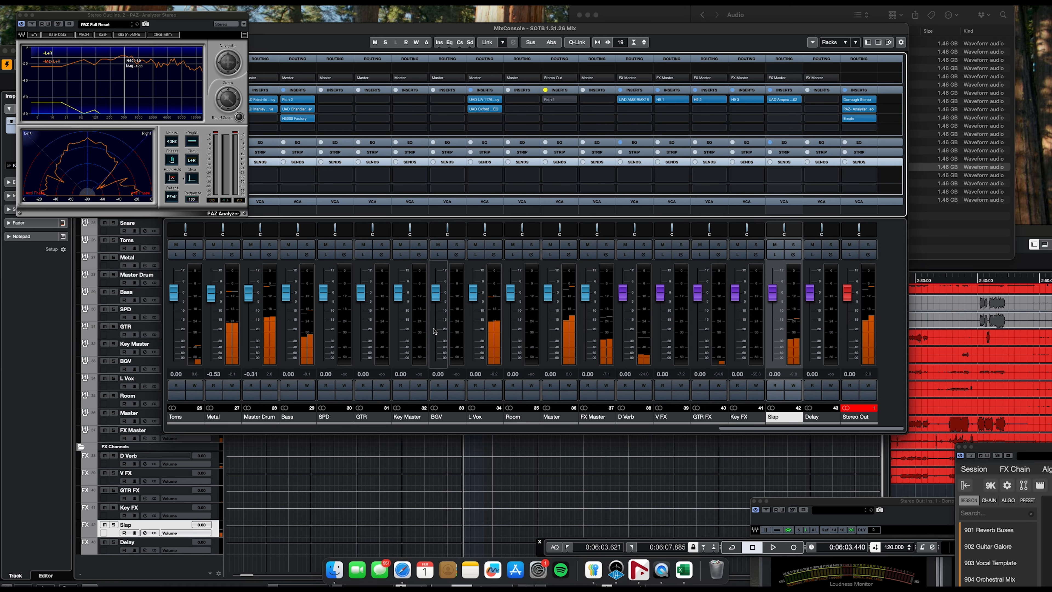
pyautogui.click(835, 102)
pyautogui.click(816, 149)
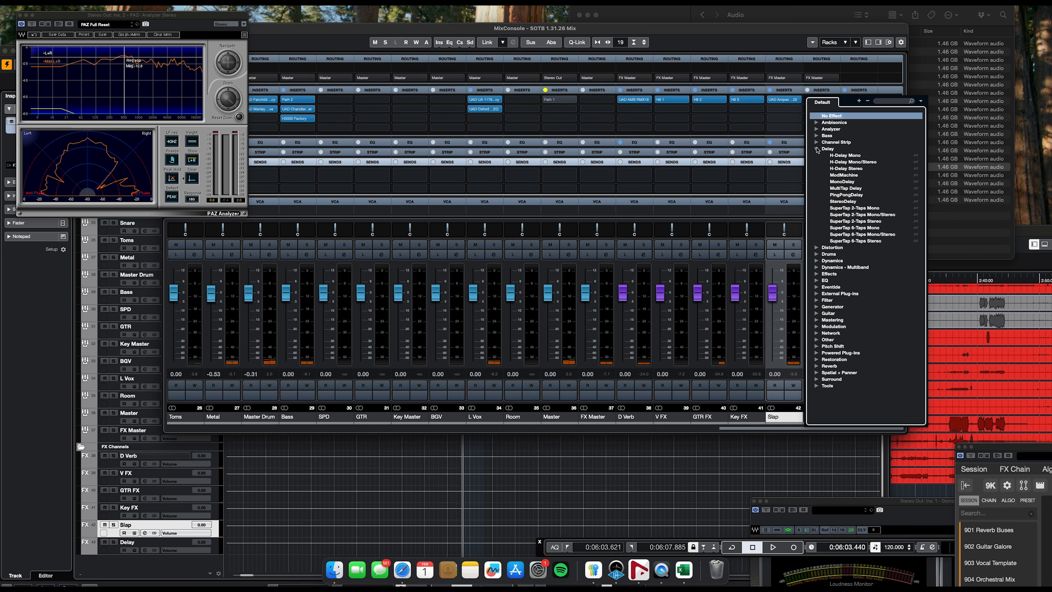
pyautogui.click(847, 169)
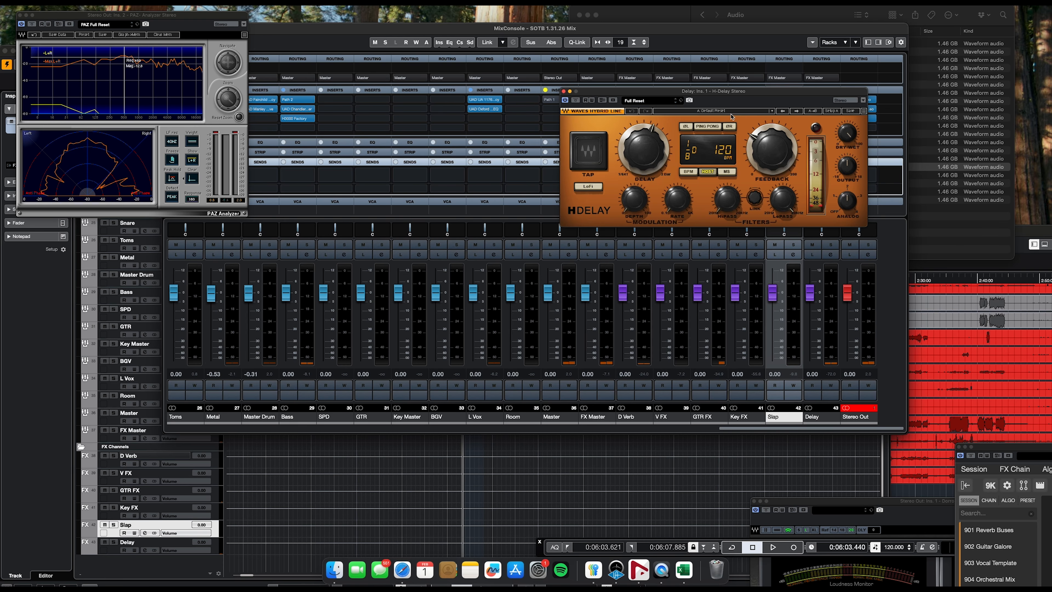
pyautogui.moveTo(717, 93); pyautogui.dragTo(531, 70)
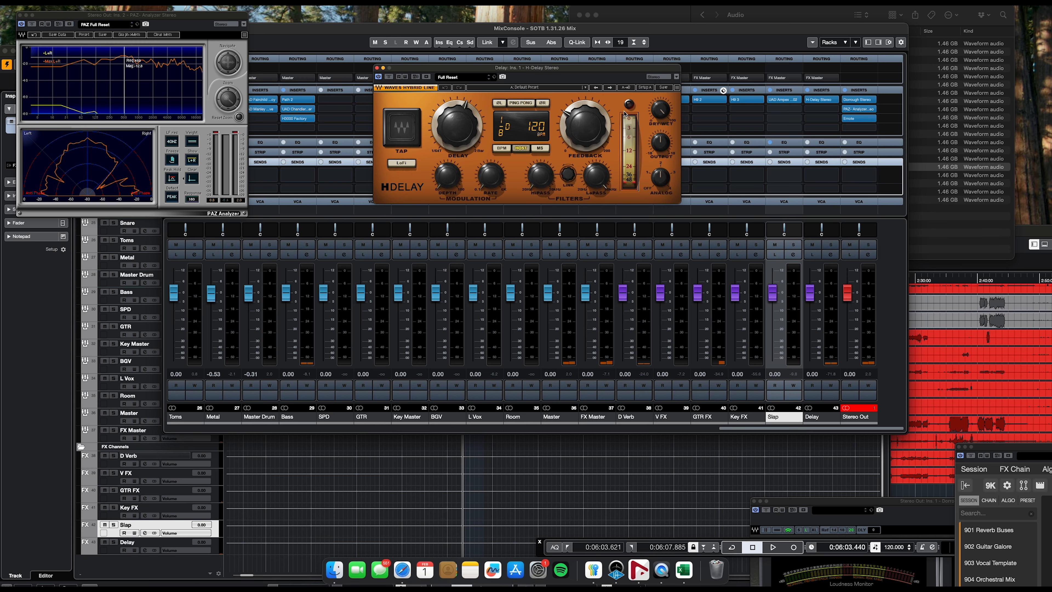
# - Load the Basic Stereo preset from the Classics group in H-Delay and switch the delay time to milliseconds
pyautogui.click(572, 88)
pyautogui.moveTo(621, 203)
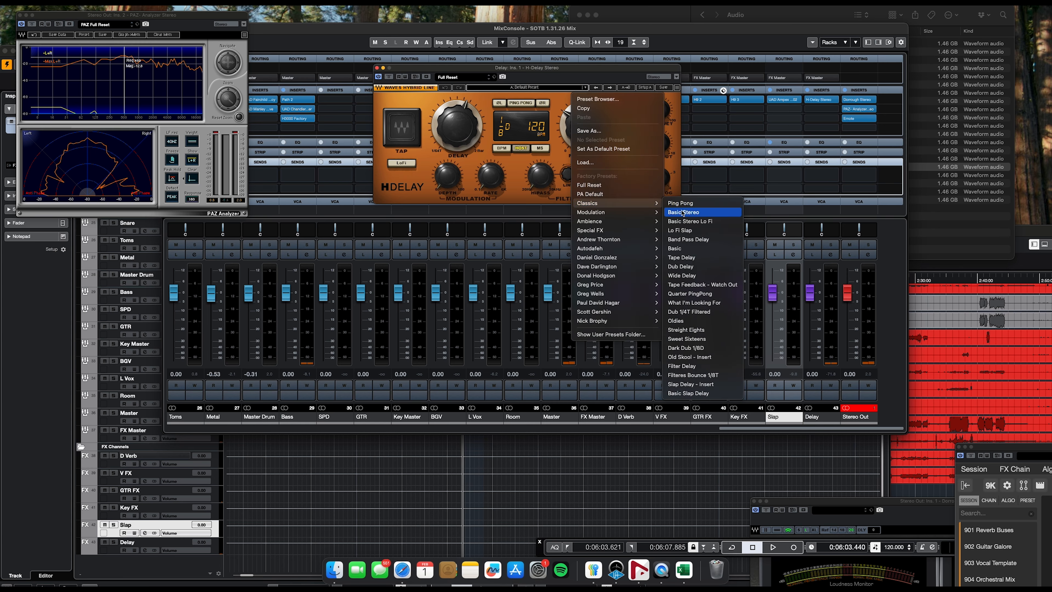
pyautogui.click(684, 213)
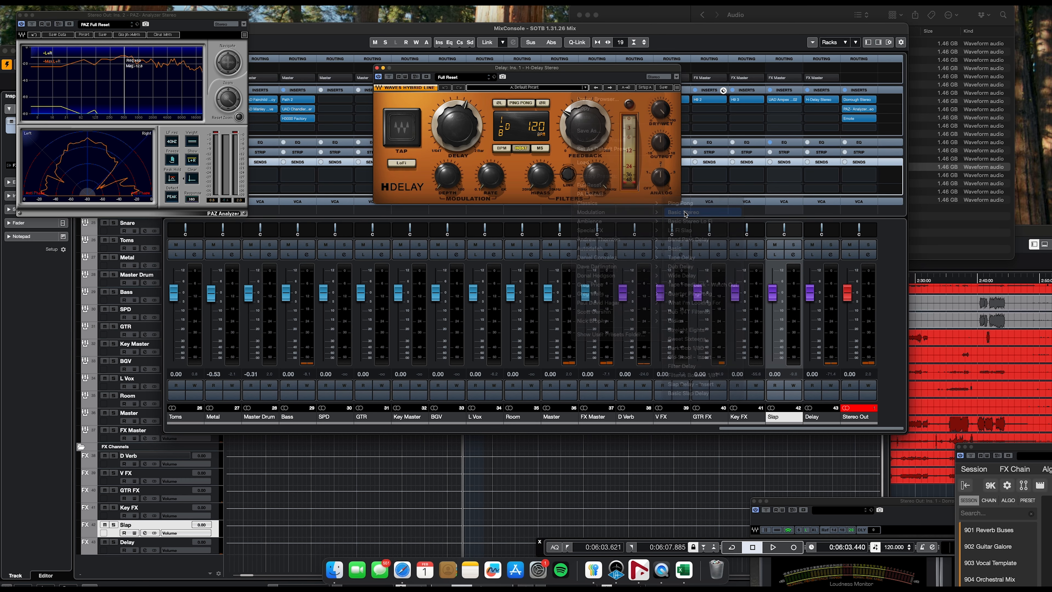
pyautogui.click(539, 150)
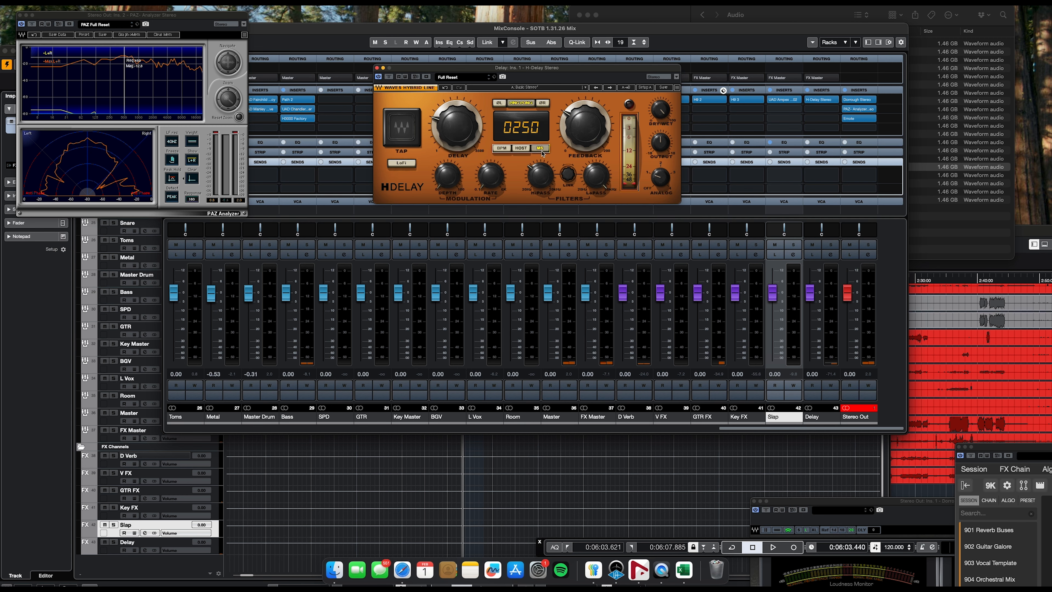
# - Play the song, solo the lead vocal channel and add a send from it to the Delay channel
pyautogui.hscroll(-5, 456, 310)
pyautogui.hscroll(2, 455, 309)
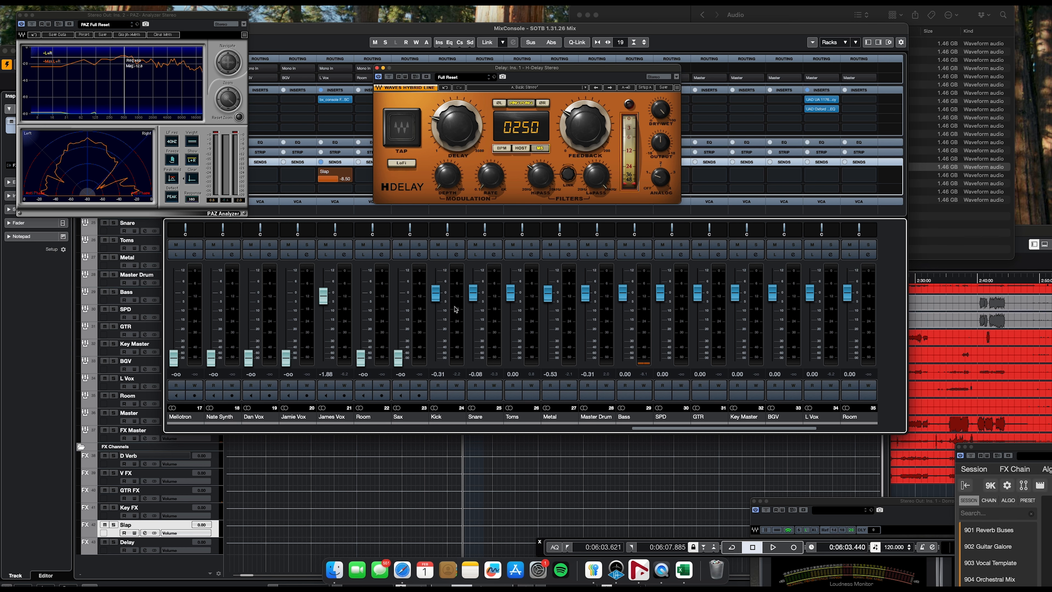
pyautogui.press('space')
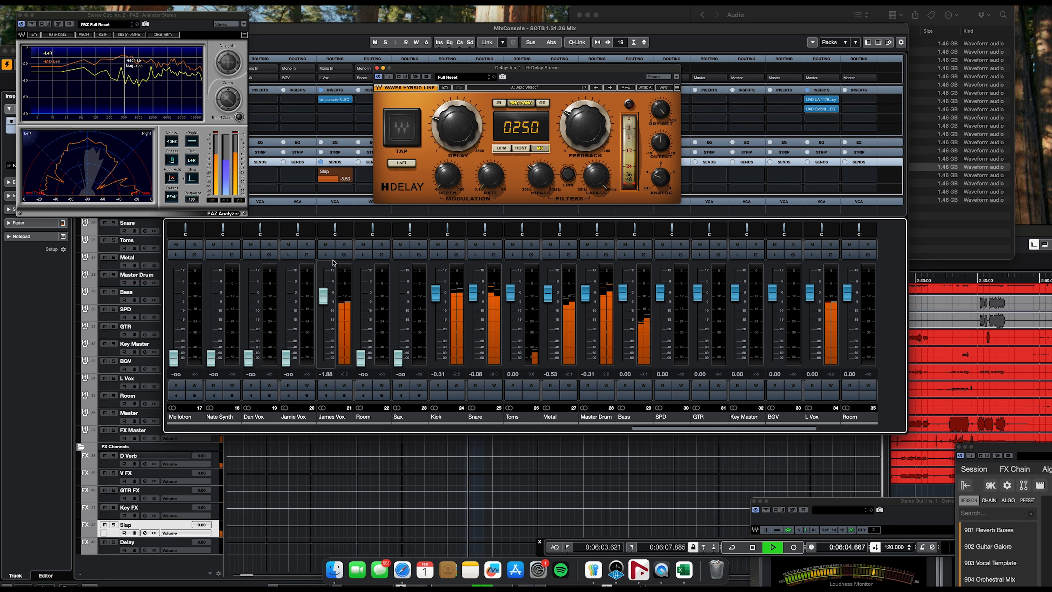
pyautogui.click(344, 245)
pyautogui.click(347, 189)
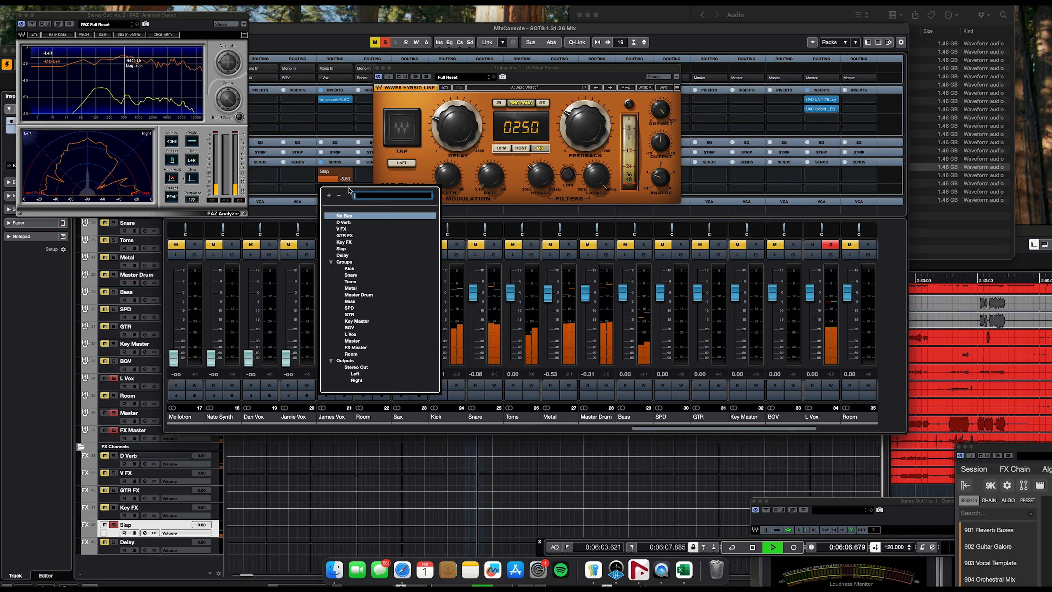
pyautogui.click(345, 258)
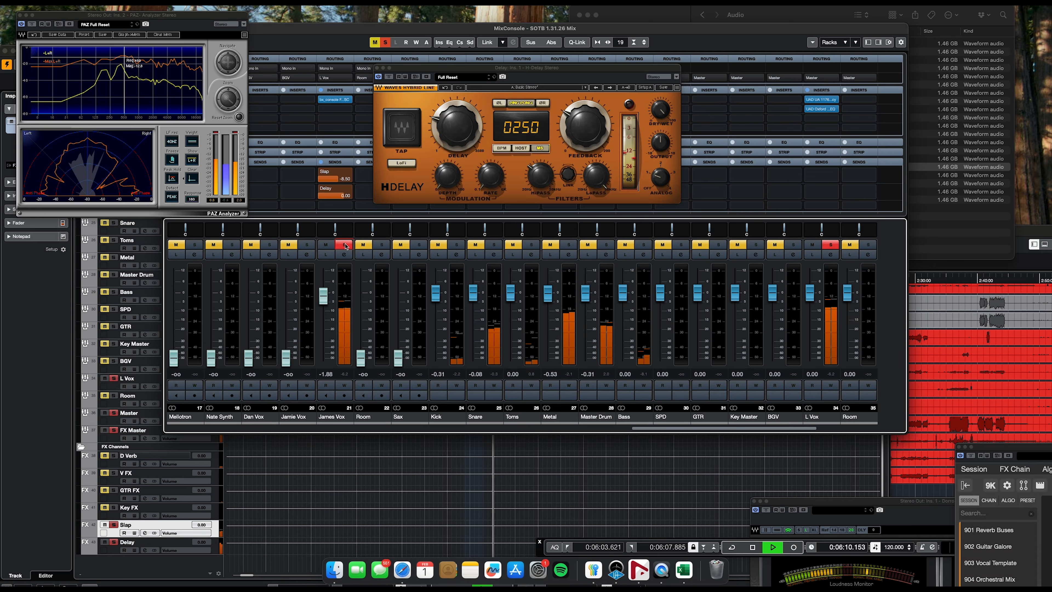
# - Bypass the lead vocal's Slap send and tap in a delay time of about 150 ms on H-Delay
pyautogui.click(322, 172)
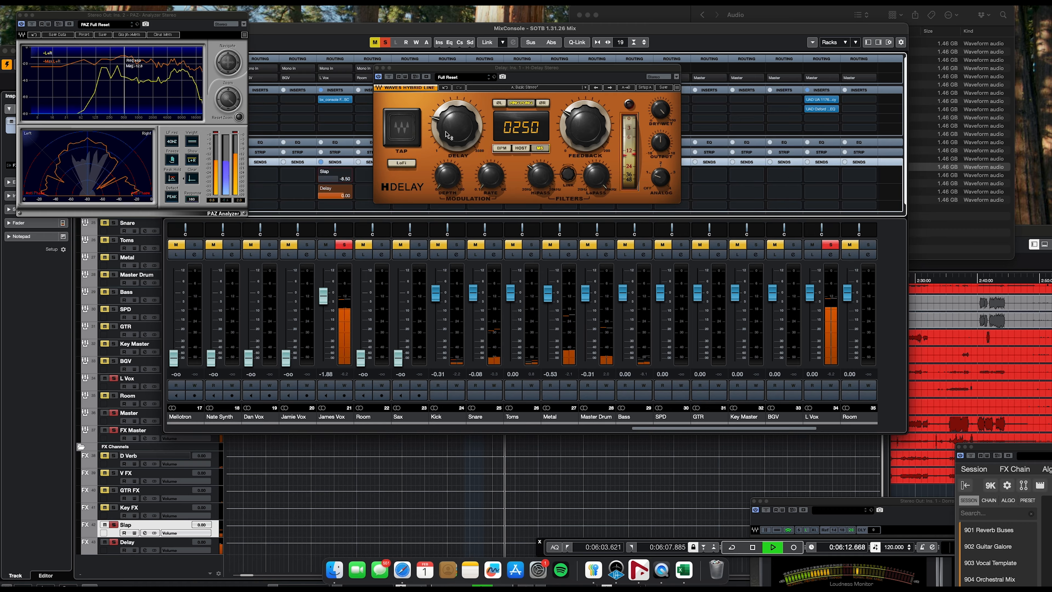
pyautogui.doubleClick(414, 123)
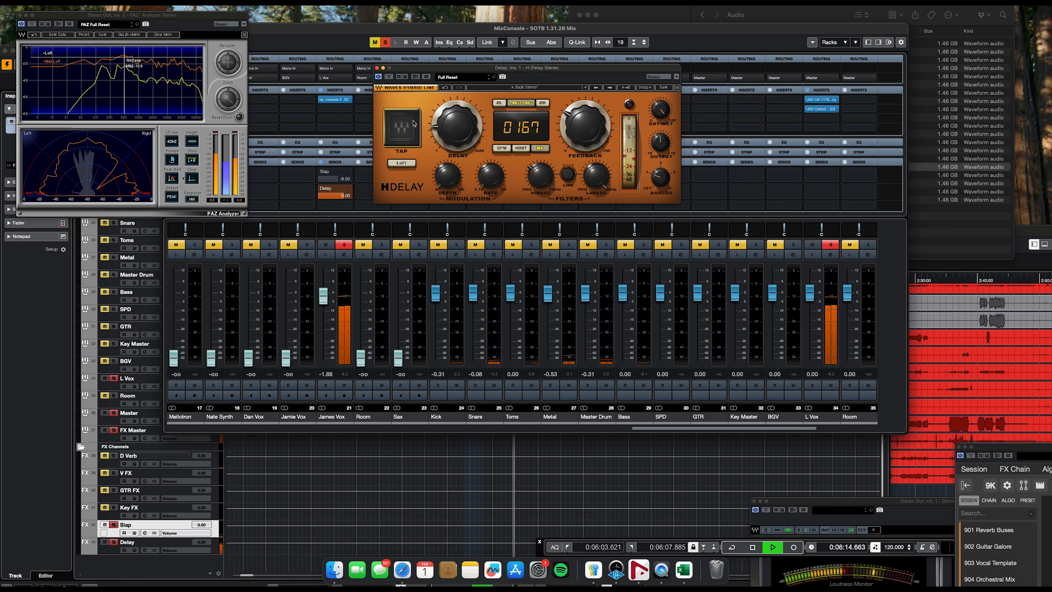
pyautogui.doubleClick(413, 123)
pyautogui.doubleClick(414, 123)
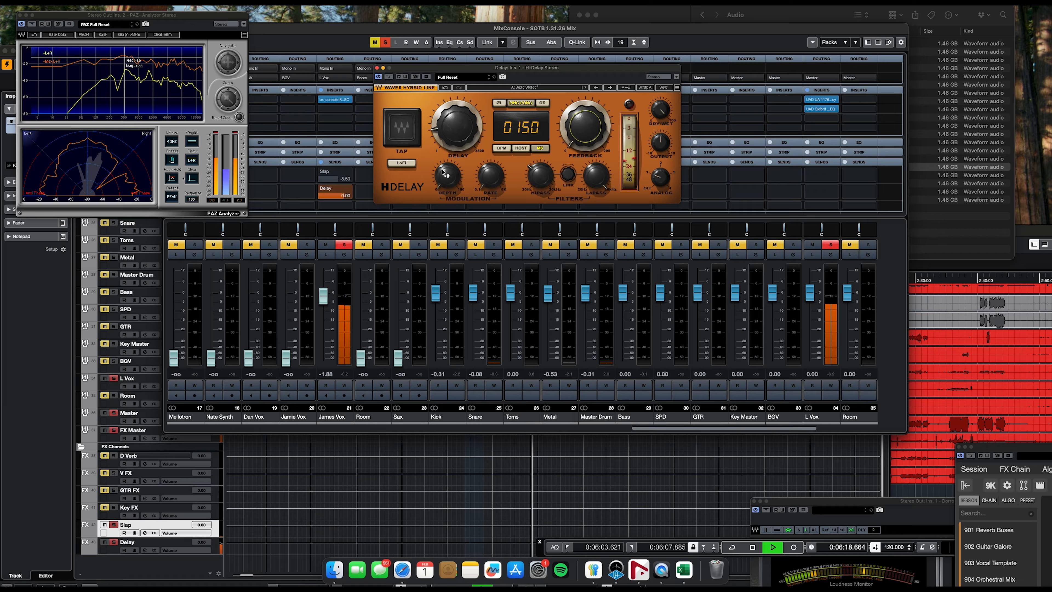
# - Try H-Delay delay times of about 125, 166 and 235 ms against the playing lead vocal
pyautogui.moveTo(442, 138); pyautogui.dragTo(442, 134)
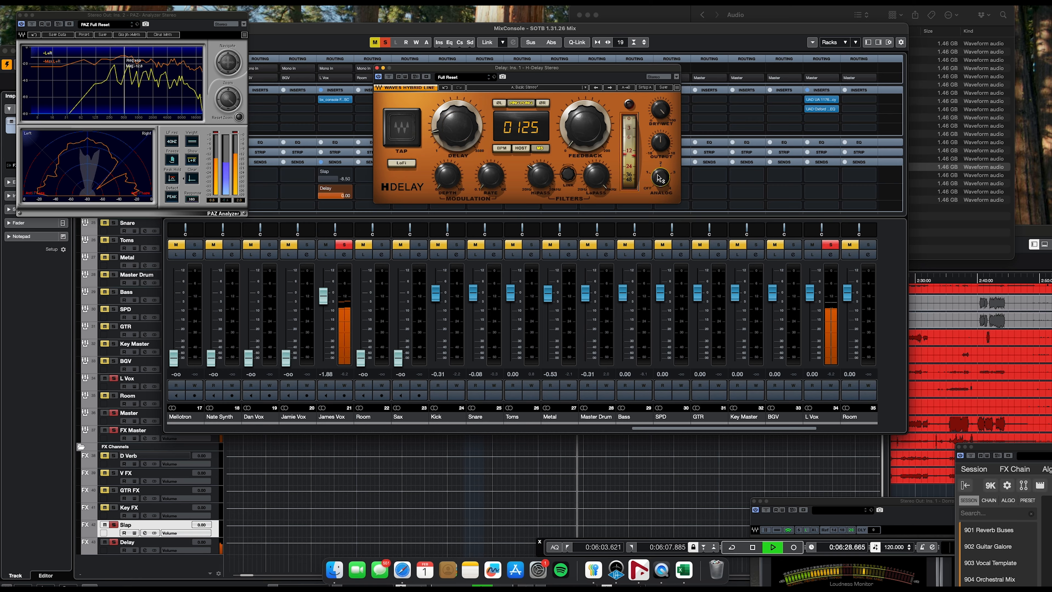
pyautogui.moveTo(467, 131); pyautogui.dragTo(467, 137)
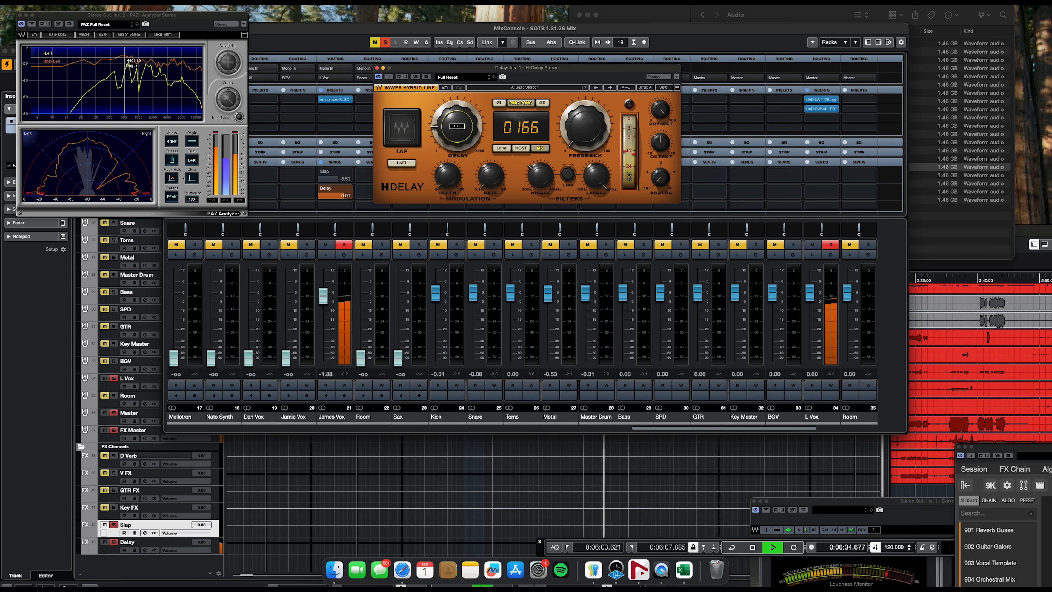
pyautogui.scroll(8, 455, 130)
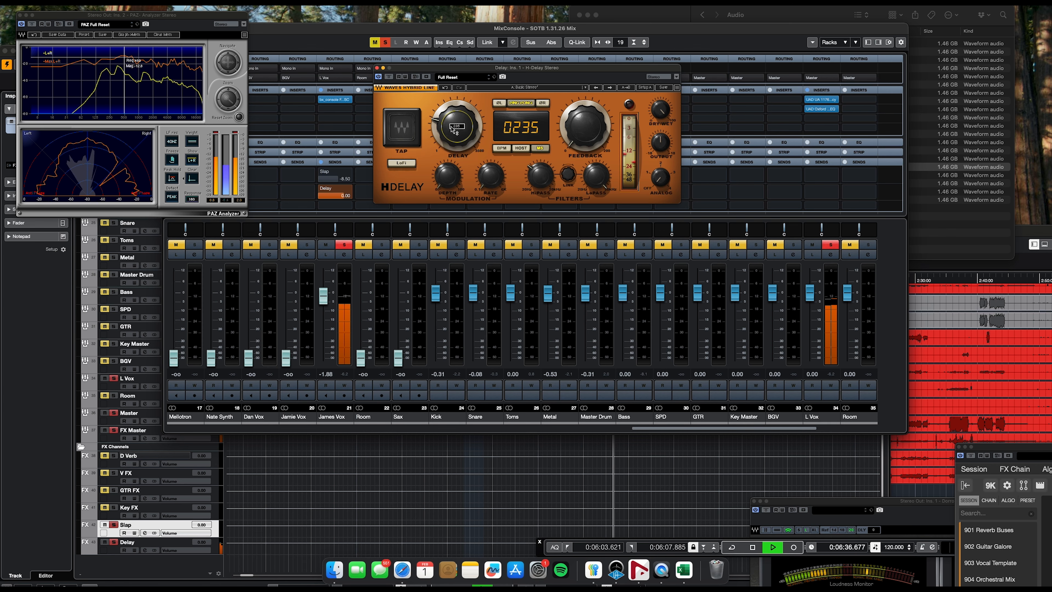
# - Tap in a delay time of about 317 ms on H-Delay in time with the vocal
pyautogui.click(416, 127)
pyautogui.click(417, 128)
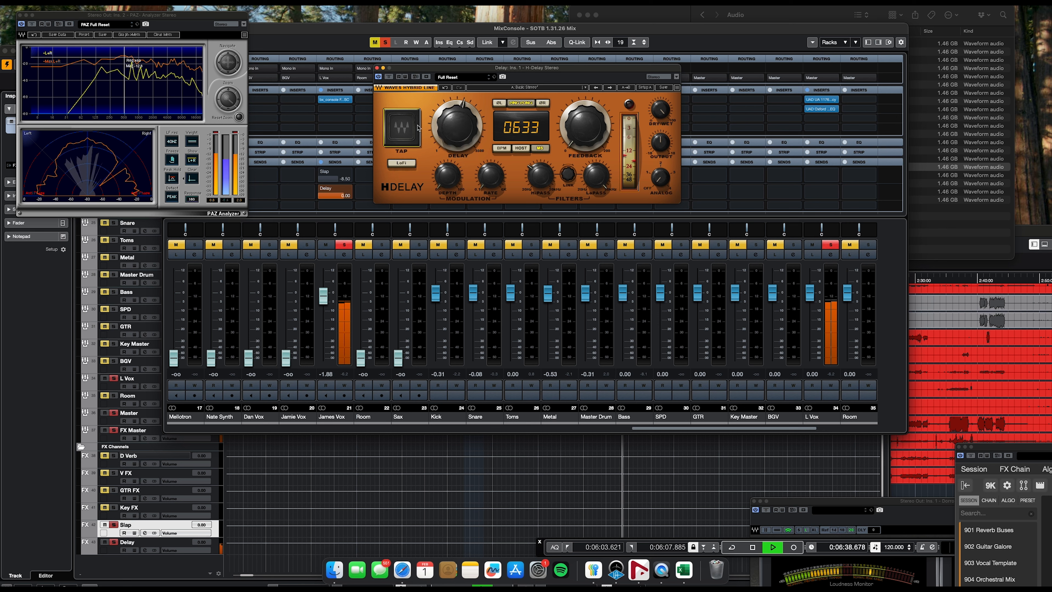
pyautogui.click(418, 128)
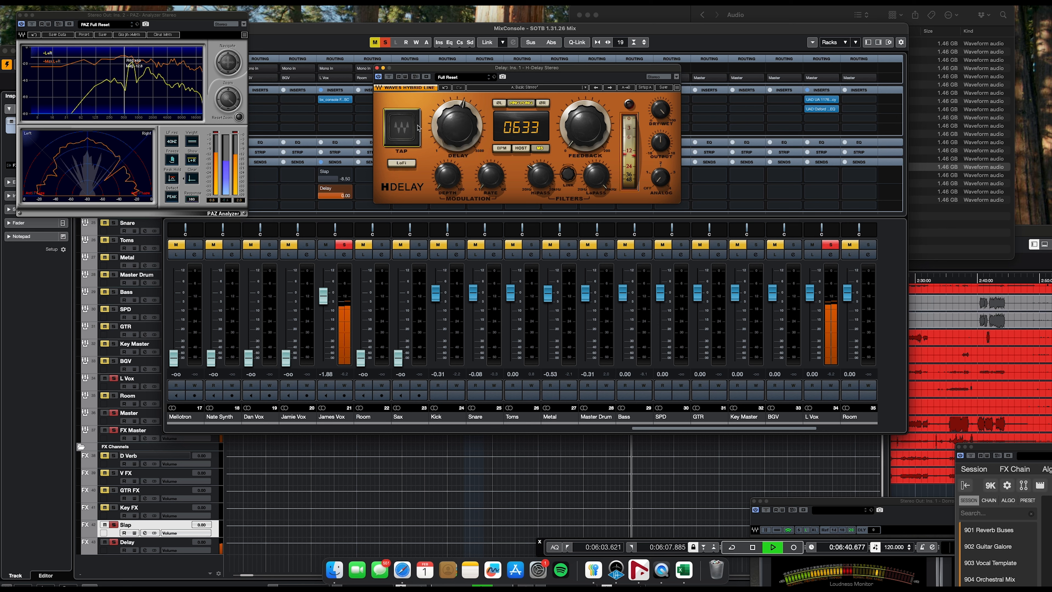
pyautogui.click(417, 128)
pyautogui.click(417, 127)
pyautogui.click(418, 128)
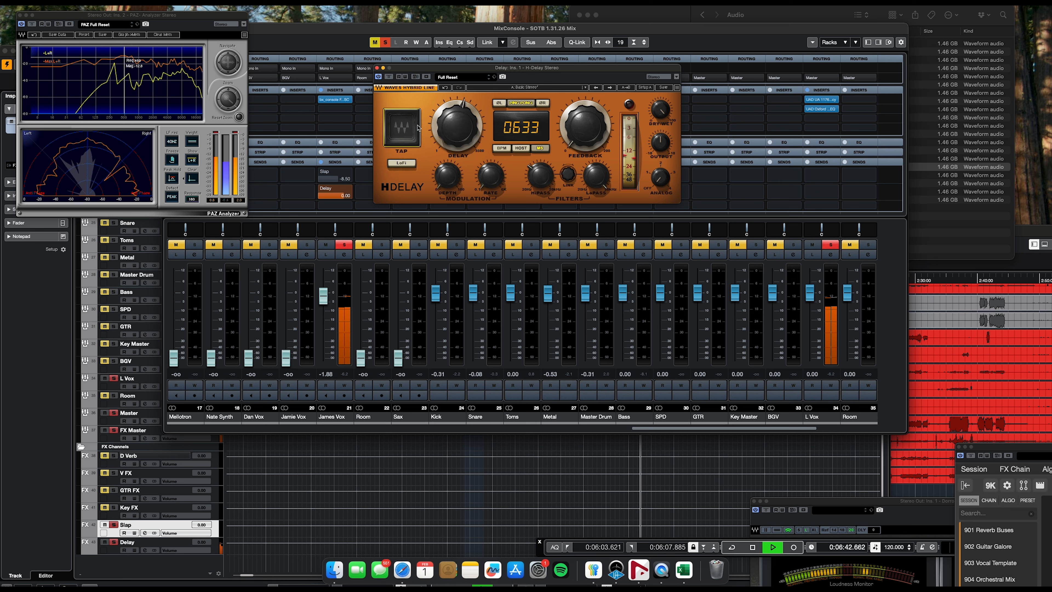
pyautogui.click(417, 127)
pyautogui.click(417, 128)
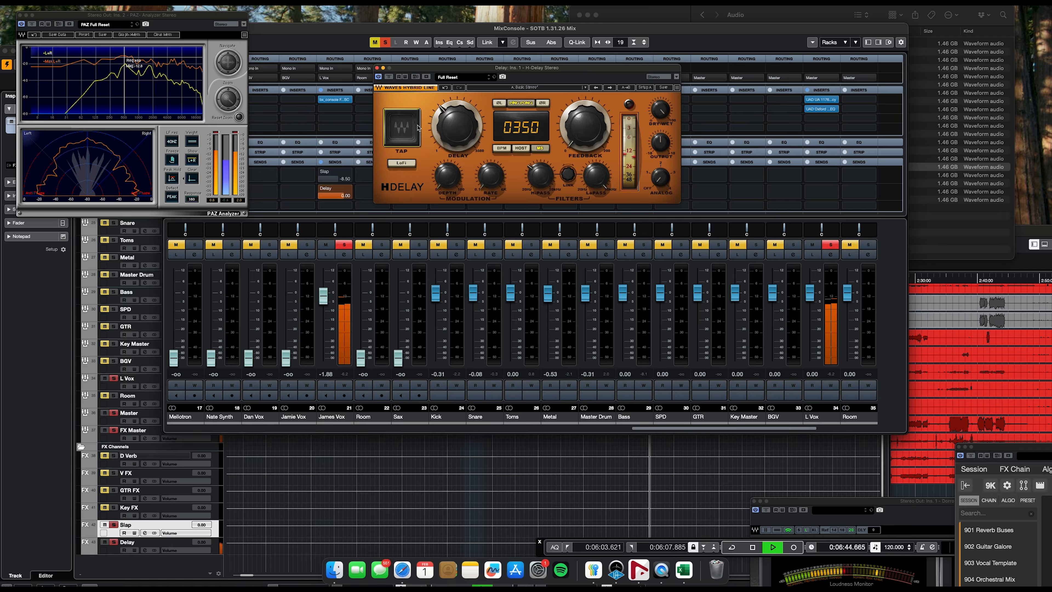
pyautogui.click(418, 128)
pyautogui.click(417, 127)
pyautogui.click(417, 128)
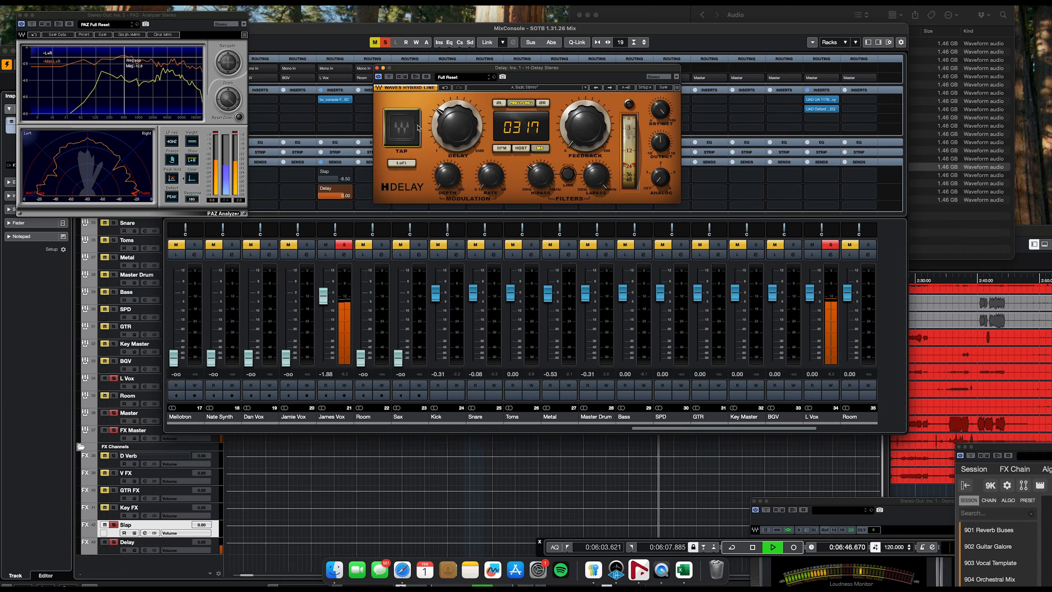
pyautogui.click(417, 128)
# - Restart playback from the left locator, fine-tune H-Delay's delay time to about 310 ms and close its window
pyautogui.press('KP_1')
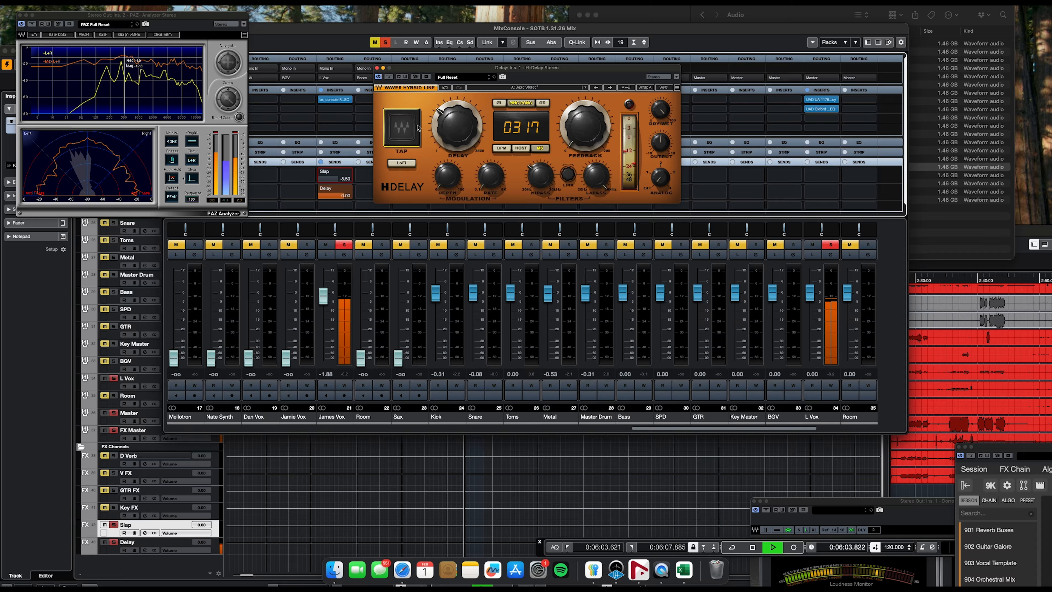
pyautogui.moveTo(448, 119); pyautogui.dragTo(445, 121)
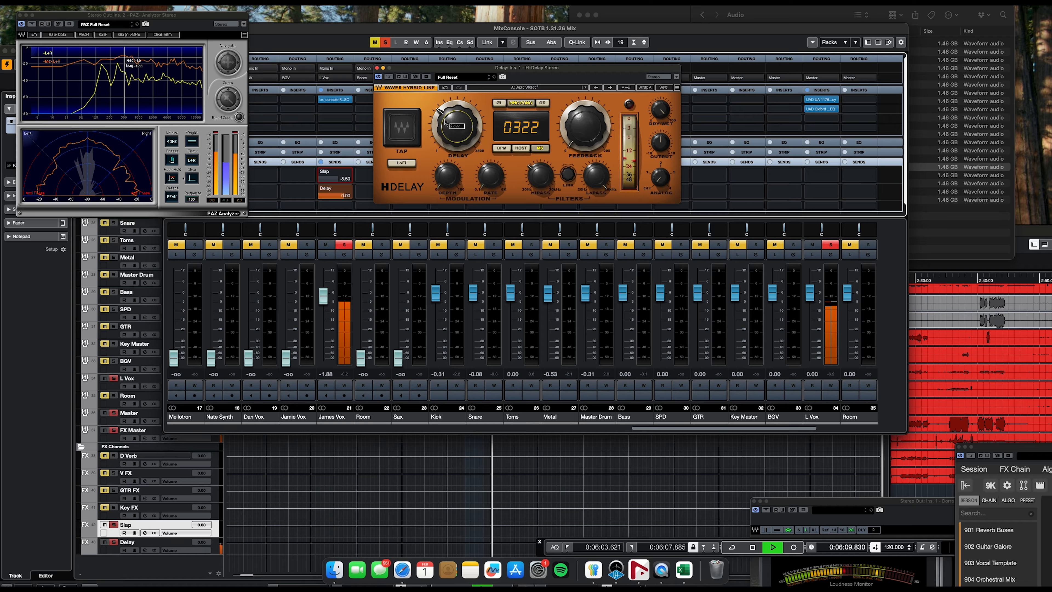
pyautogui.moveTo(445, 121); pyautogui.dragTo(443, 120)
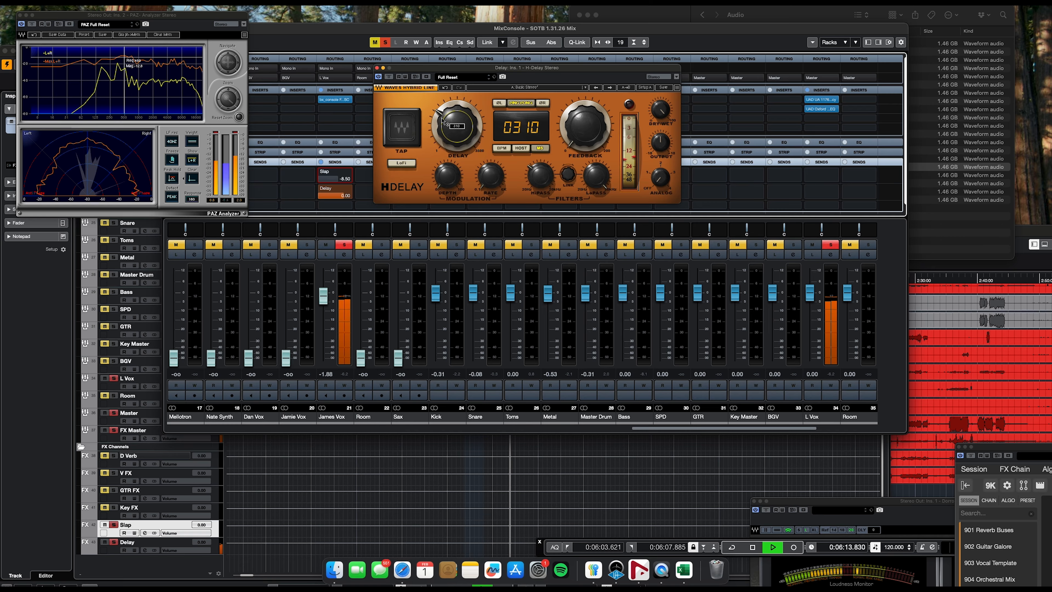
pyautogui.click(377, 68)
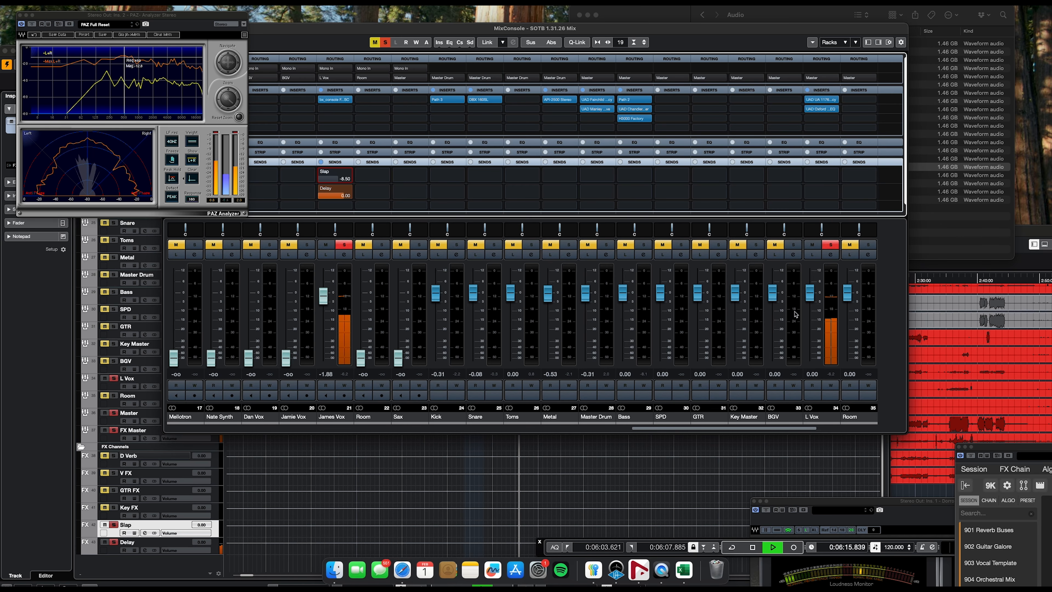
# - Open the Delay FX channel's settings, clear all solos and solo only the Delay channel
pyautogui.hscroll(5, 721, 313)
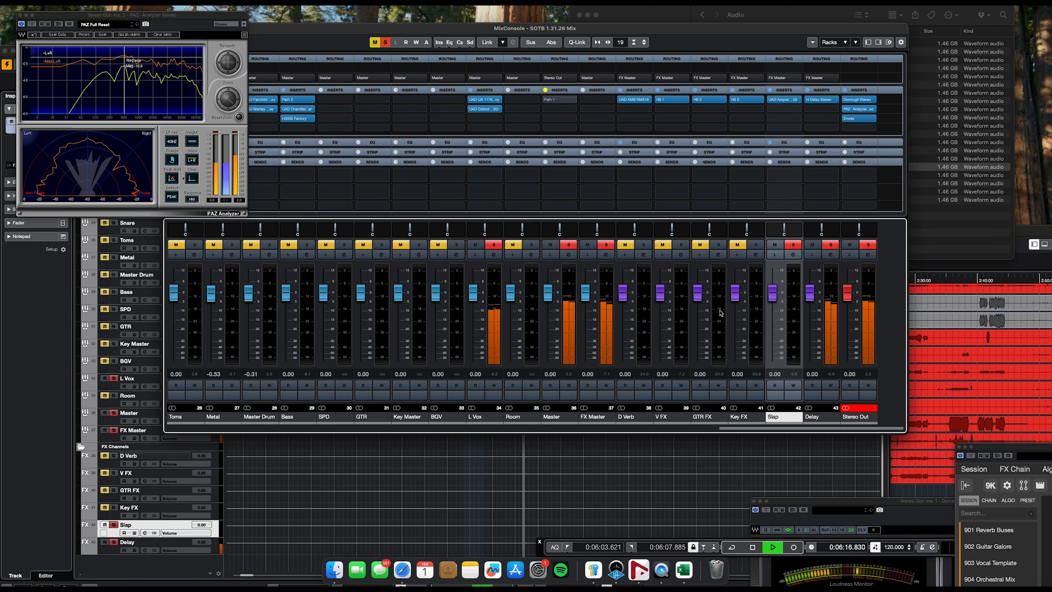
pyautogui.click(830, 254)
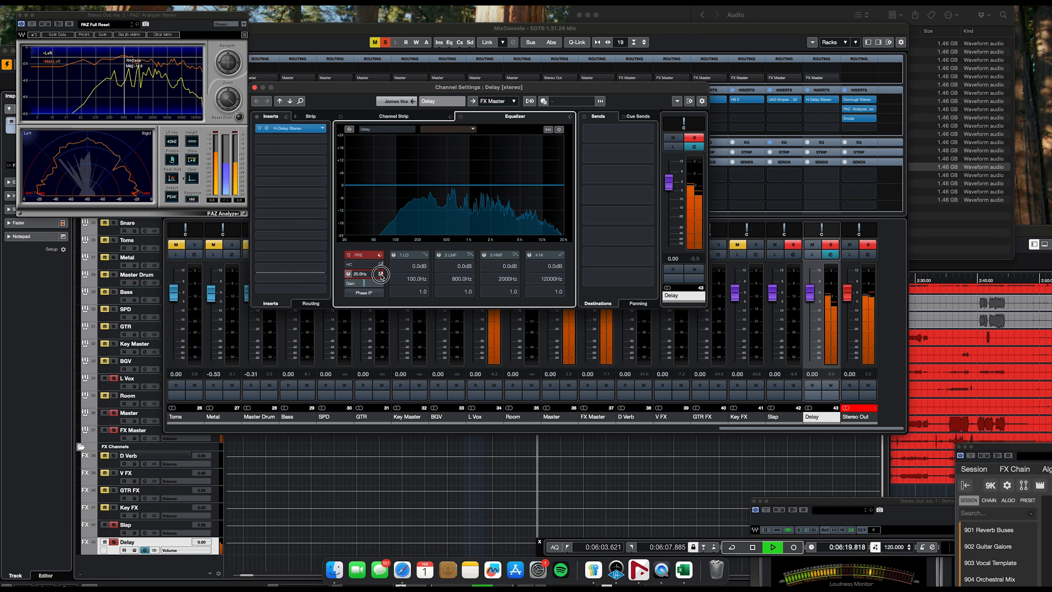
pyautogui.click(385, 42)
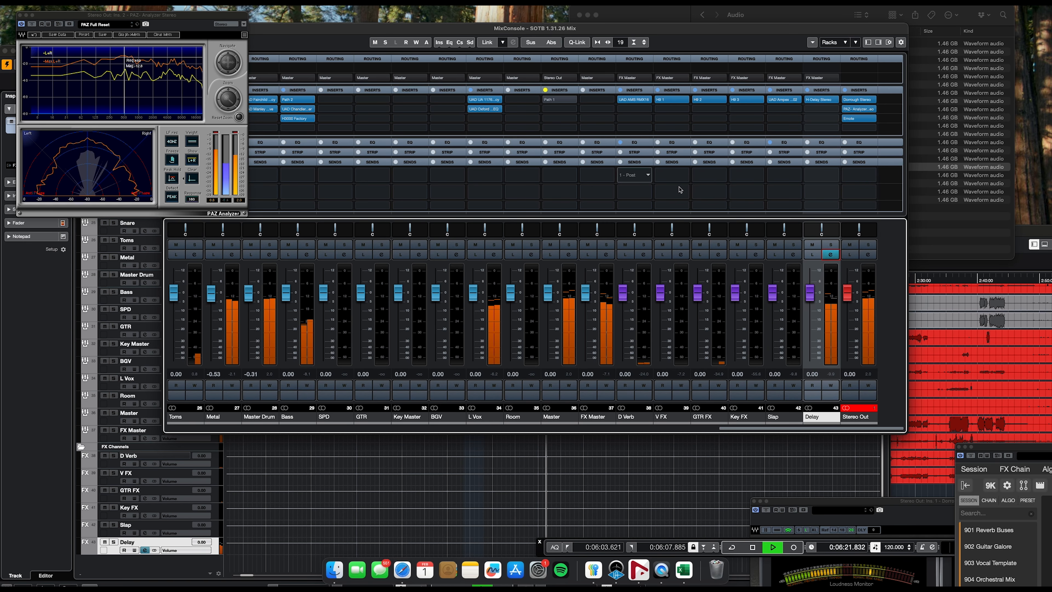
pyautogui.click(832, 244)
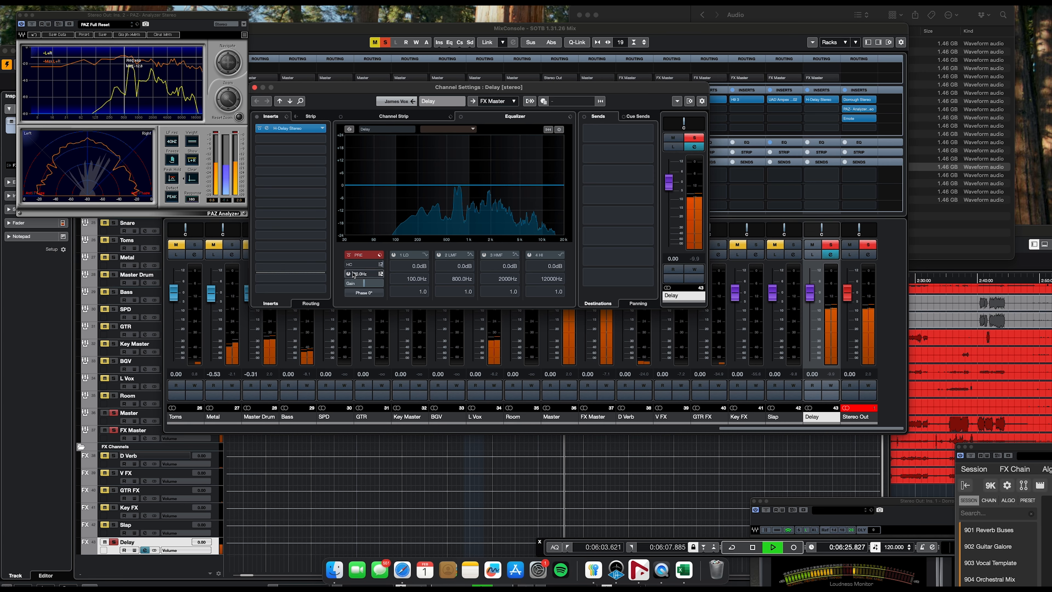
# - Enable the low-cut filter on the Delay channel, steepen its slope and raise its cutoff frequency
pyautogui.moveTo(351, 274); pyautogui.dragTo(367, 274)
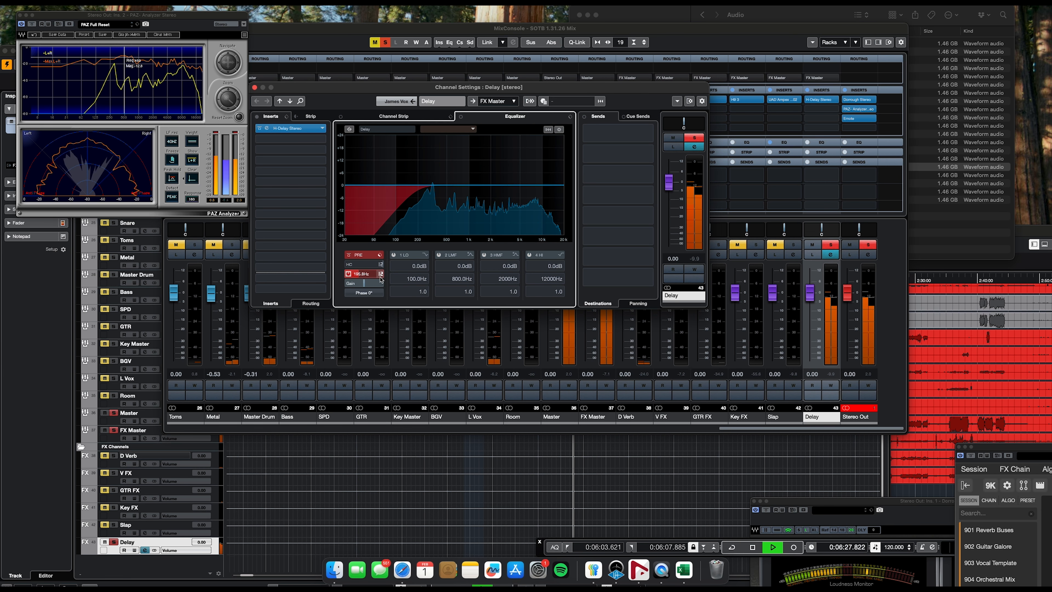
pyautogui.click(380, 273)
pyautogui.click(394, 318)
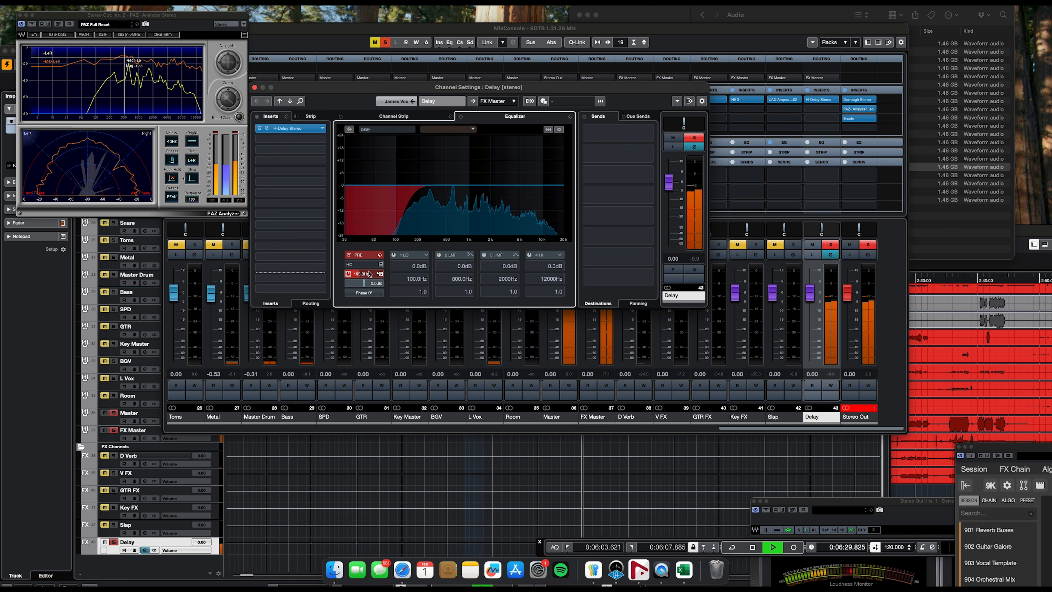
pyautogui.moveTo(365, 276); pyautogui.dragTo(367, 275)
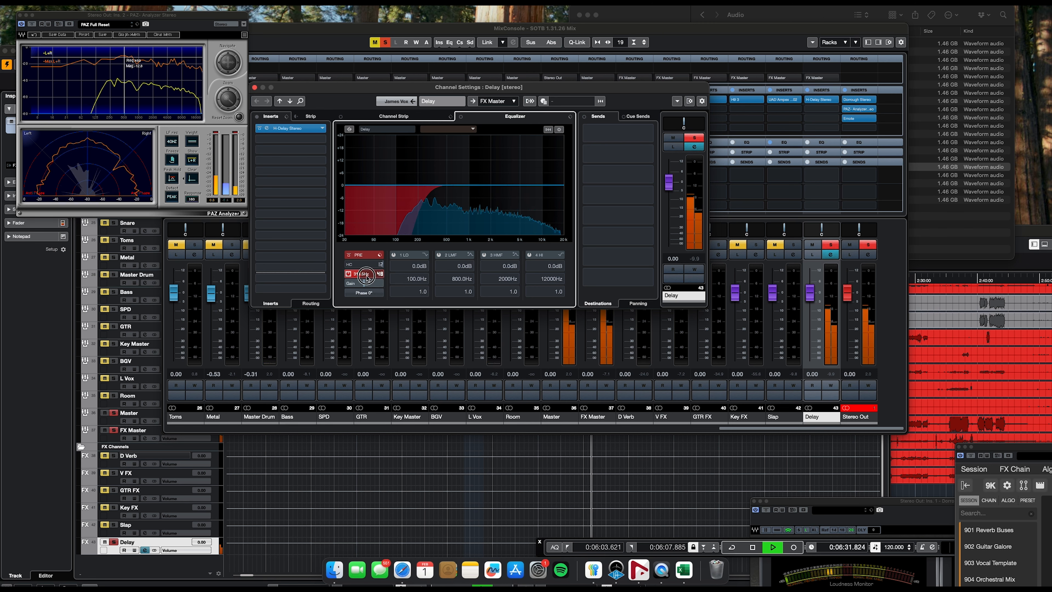
# - Cut the Delay channel's EQ by about 5.1 dB at 278 Hz and 4.7 dB at 679 Hz, closing the channel settings
pyautogui.click(432, 186)
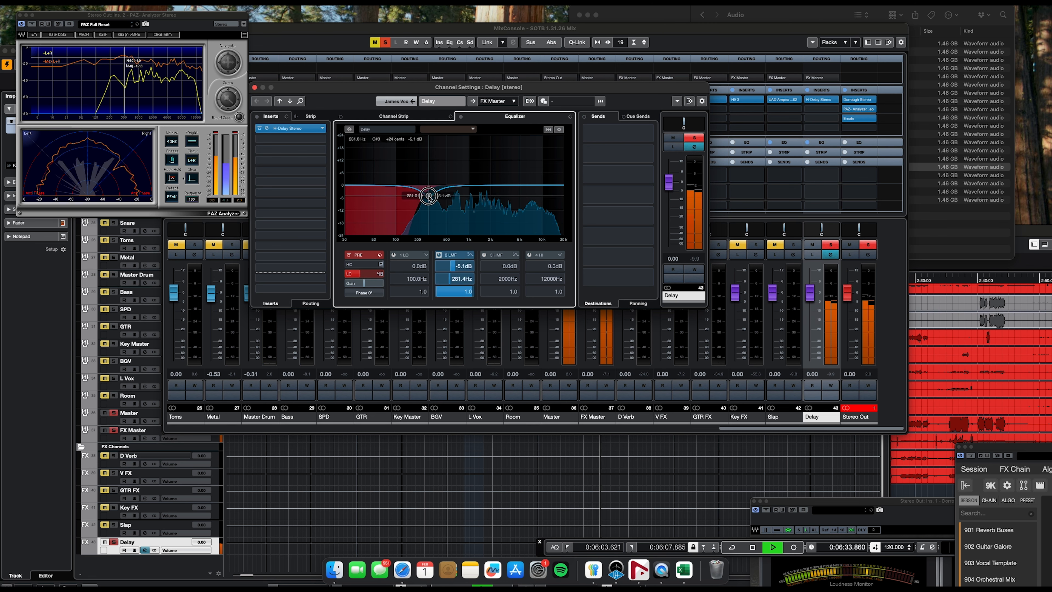
pyautogui.moveTo(429, 196); pyautogui.dragTo(427, 196)
pyautogui.moveTo(457, 190); pyautogui.dragTo(456, 194)
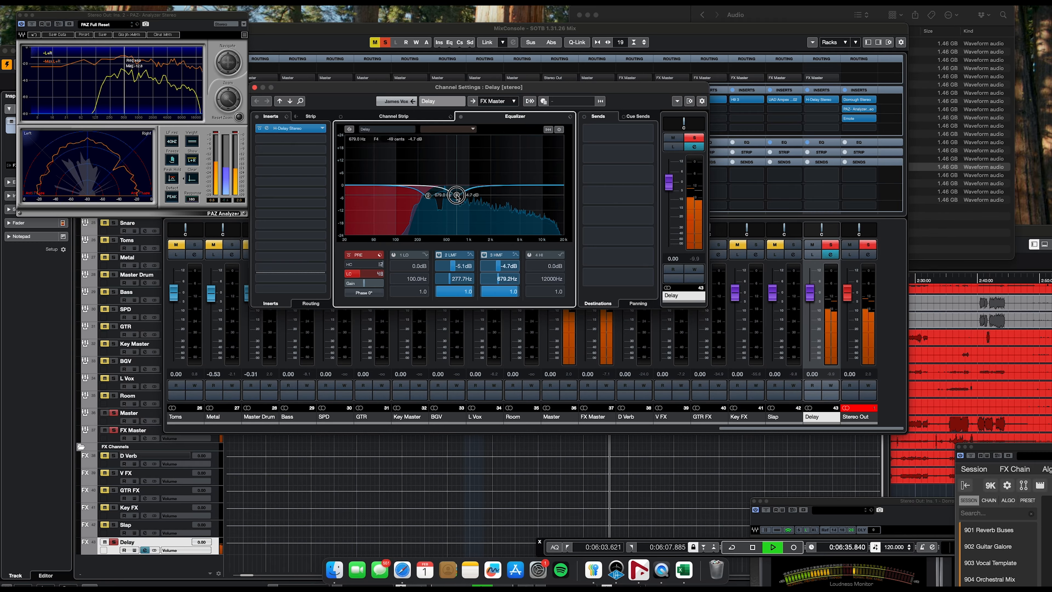
pyautogui.click(254, 88)
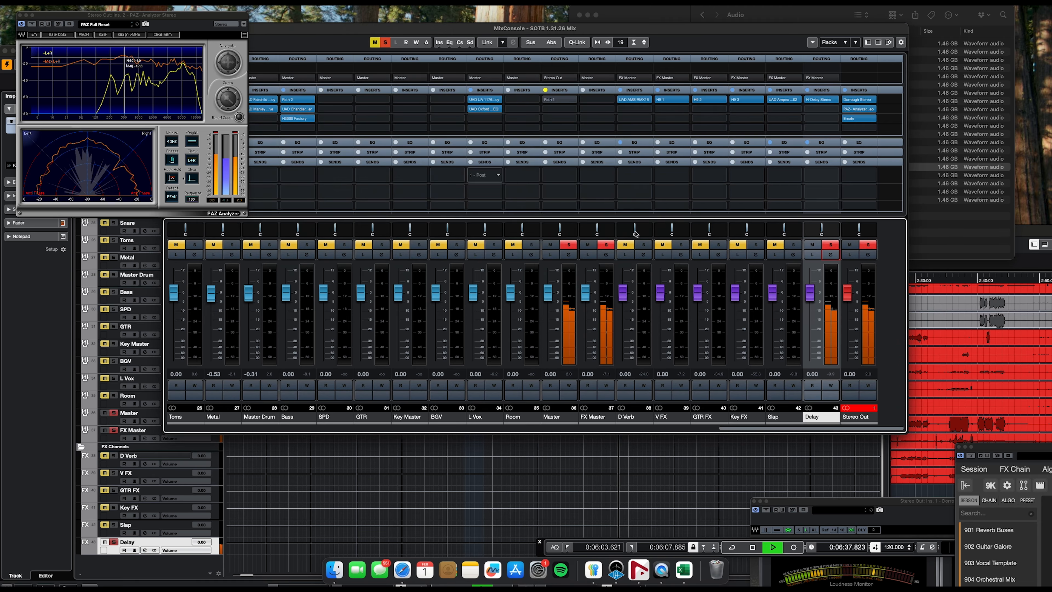
# - Clear all solos, lower the lead vocal's Delay send to -18.5 dB with its Slap send active, and stop playback
pyautogui.click(385, 42)
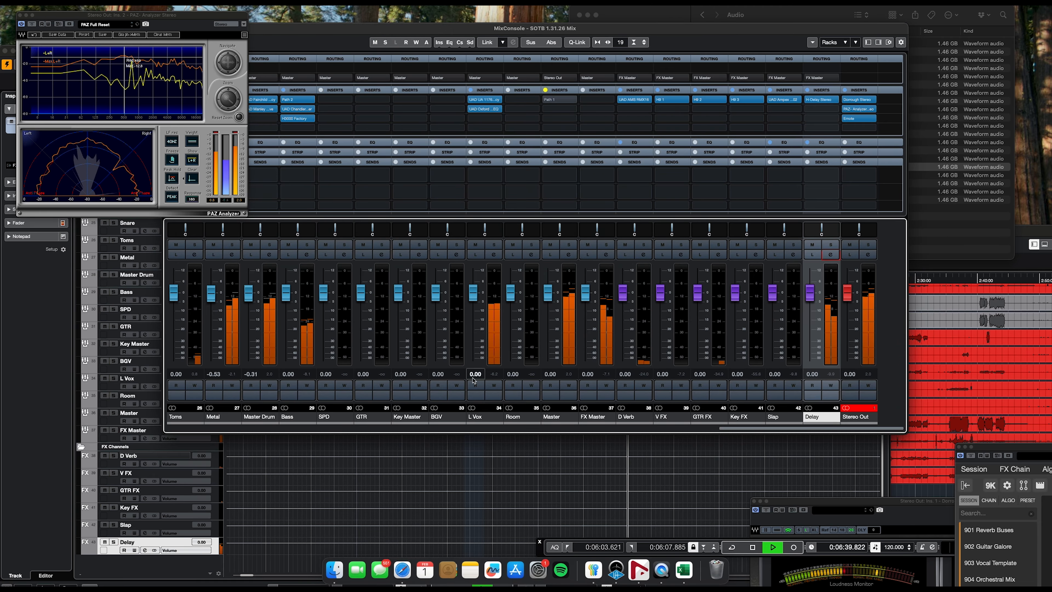
pyautogui.hscroll(-10, 517, 328)
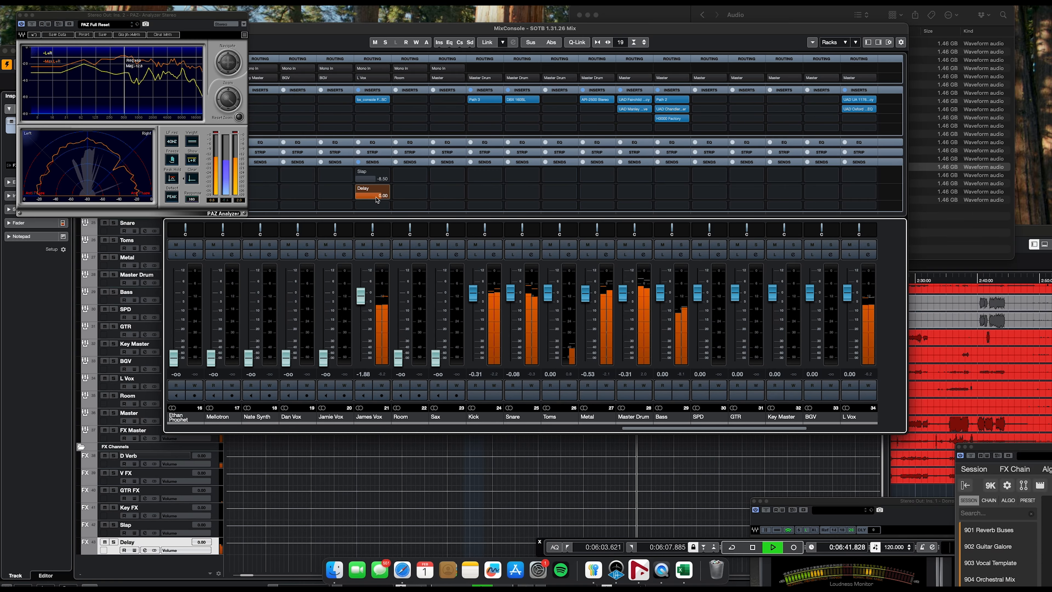
pyautogui.moveTo(378, 196); pyautogui.dragTo(286, 240)
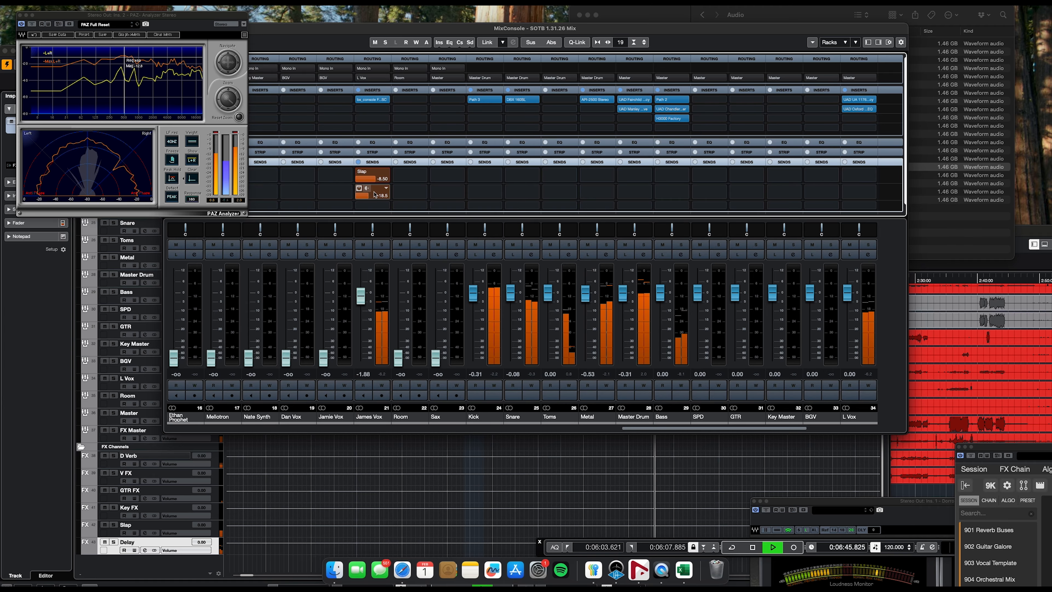
pyautogui.press('space')
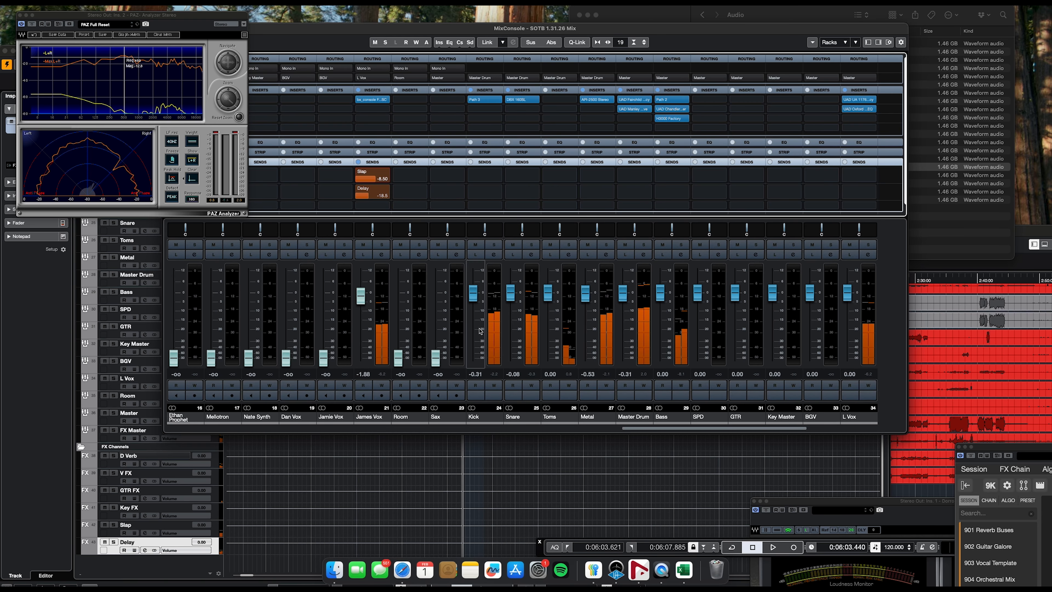
# - Bring the Emote plug-in window fully into view and audition a short passage of the mix
pyautogui.hscroll(5, 481, 342)
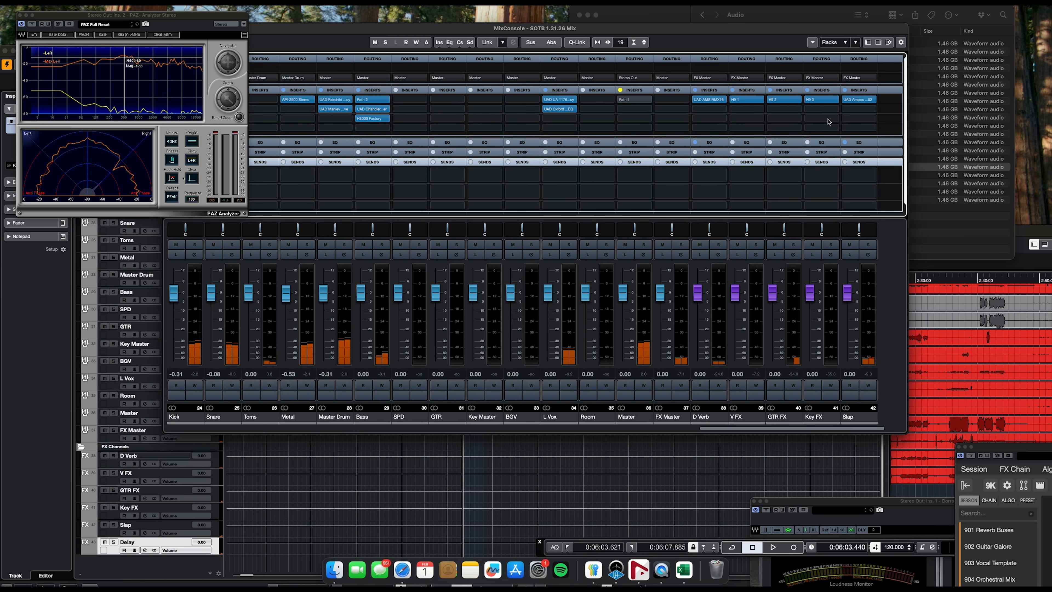
pyautogui.moveTo(1005, 449); pyautogui.dragTo(55, 7)
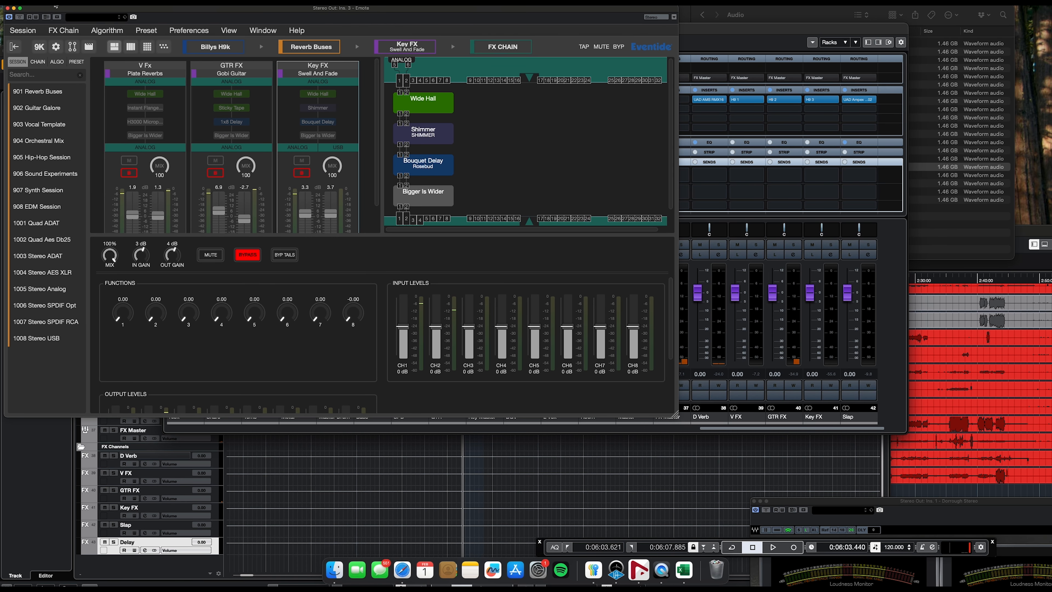
pyautogui.press('space')
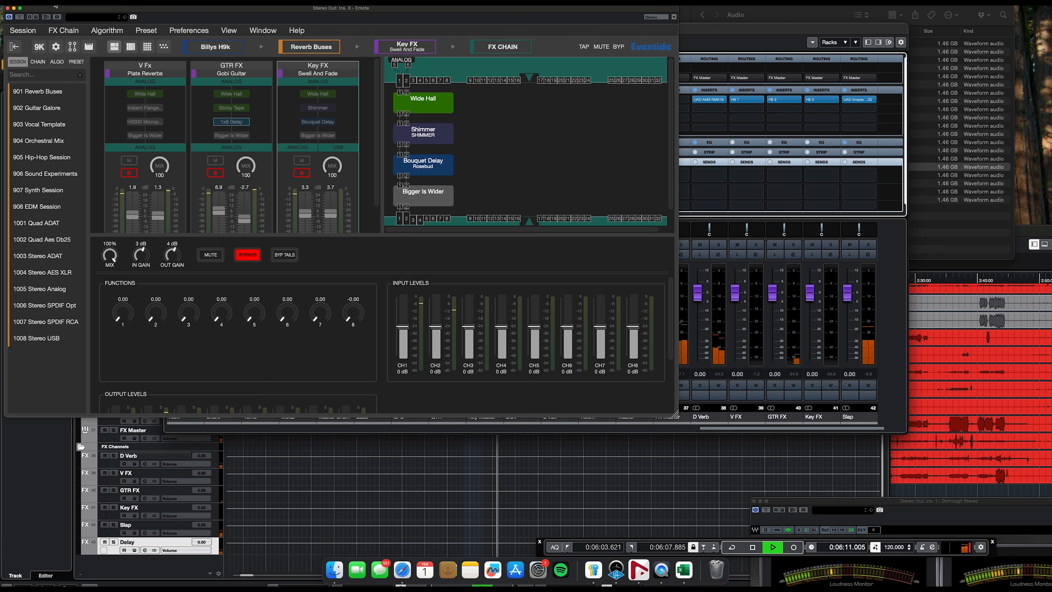
pyautogui.press('space')
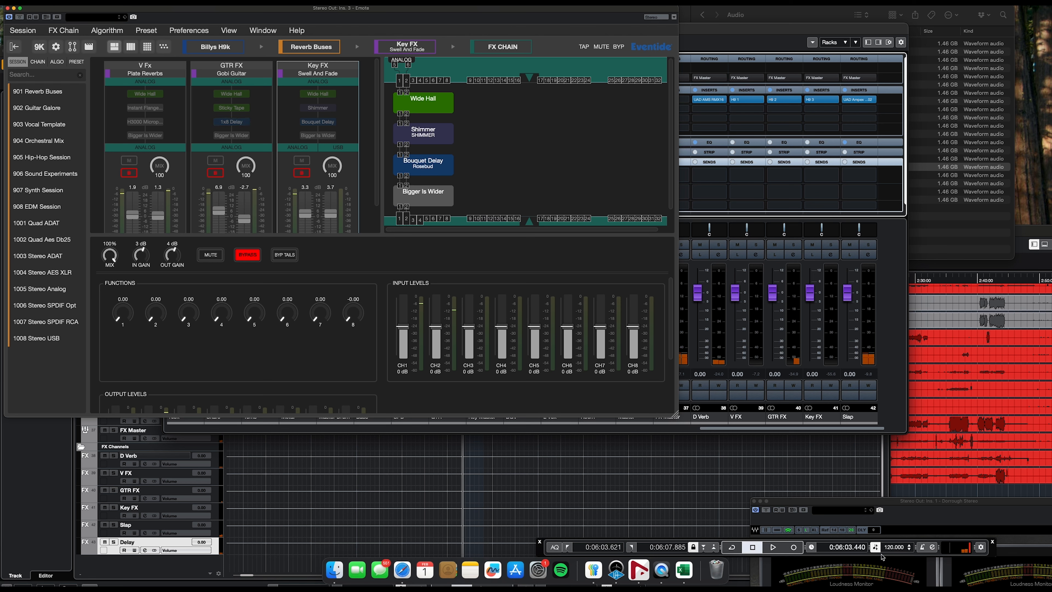
# - Set the project tempo to 98 BPM
pyautogui.doubleClick(896, 547)
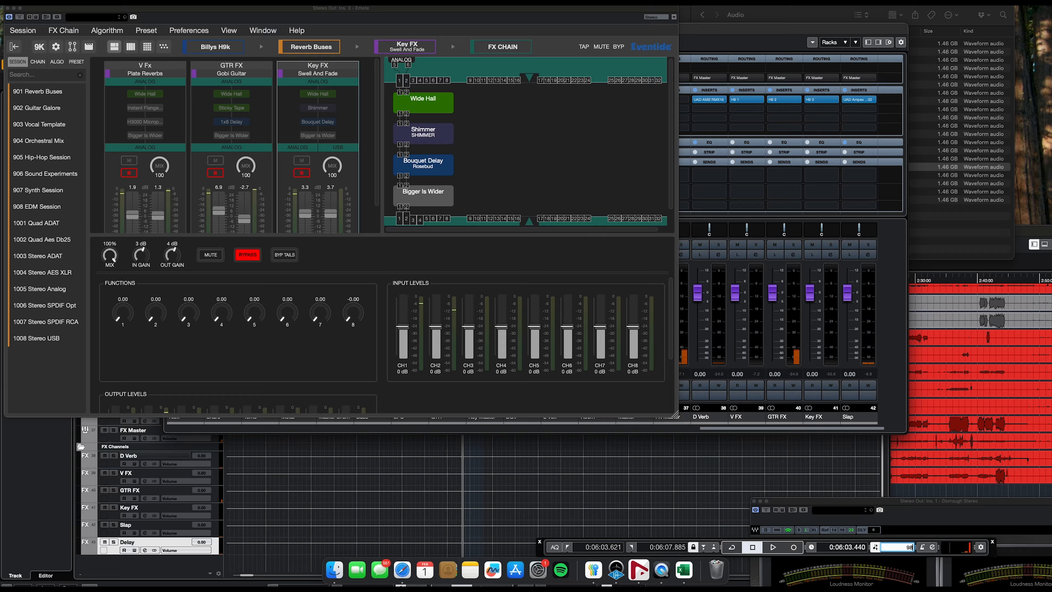
pyautogui.press('Return')
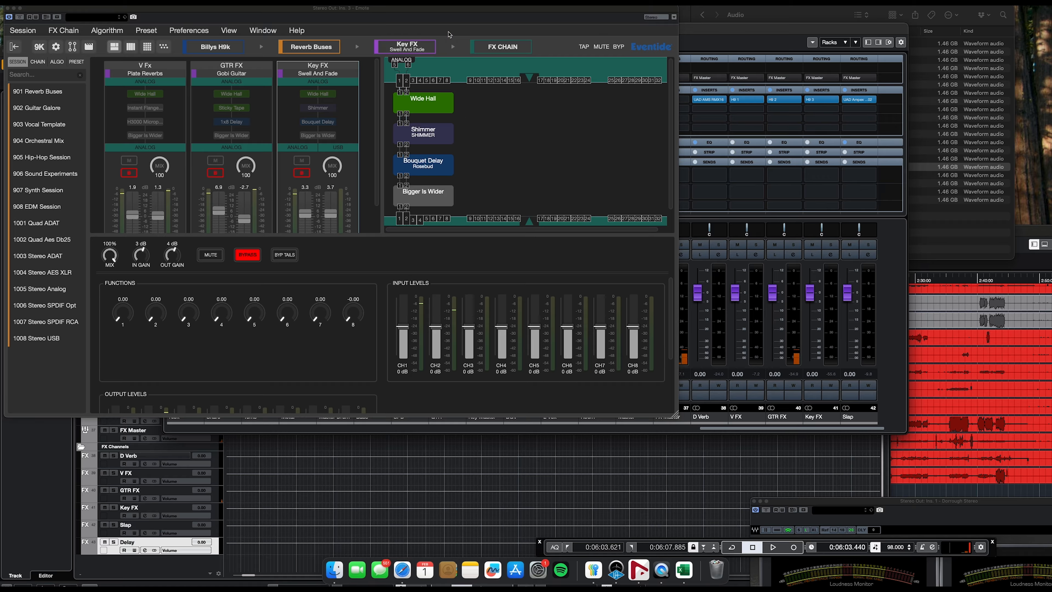
# - Arrange the Emote and MixConsole windows side by side and bring the mixer's later channels into view
pyautogui.moveTo(206, 10); pyautogui.dragTo(690, 21)
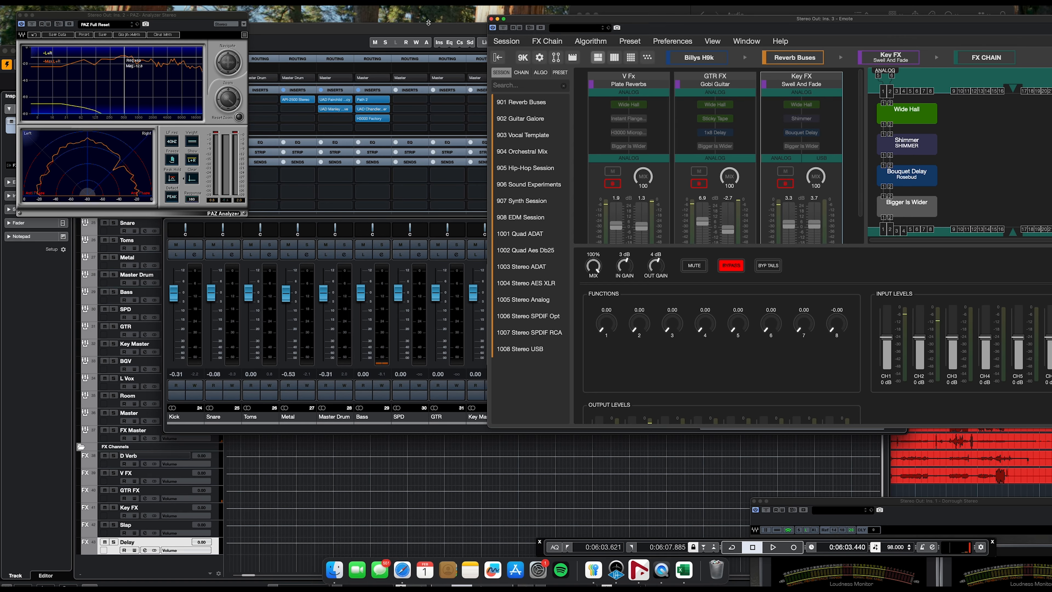
pyautogui.moveTo(428, 22); pyautogui.dragTo(388, 28)
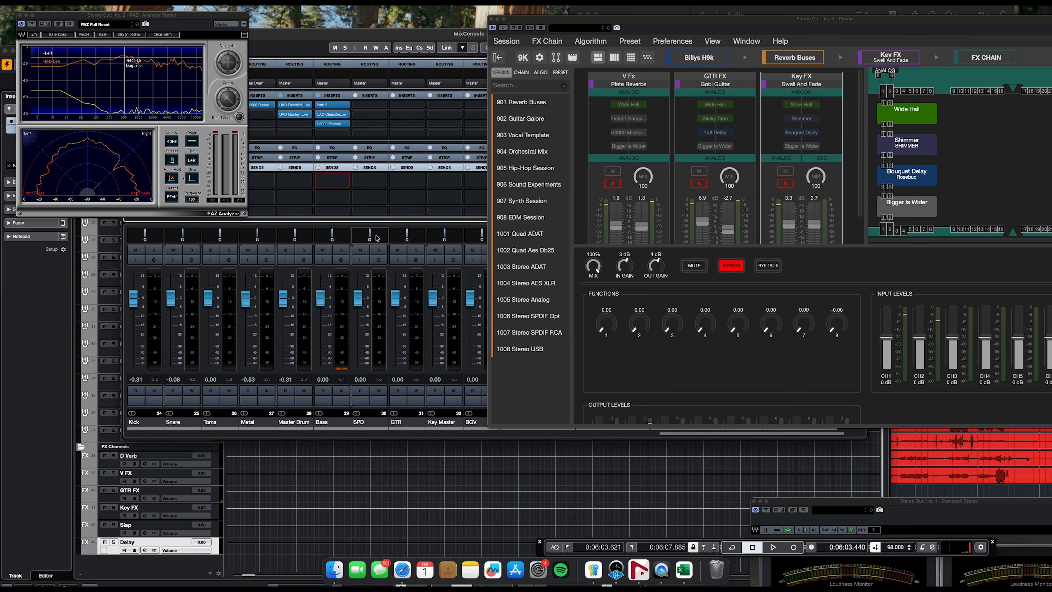
pyautogui.hscroll(2, 347, 342)
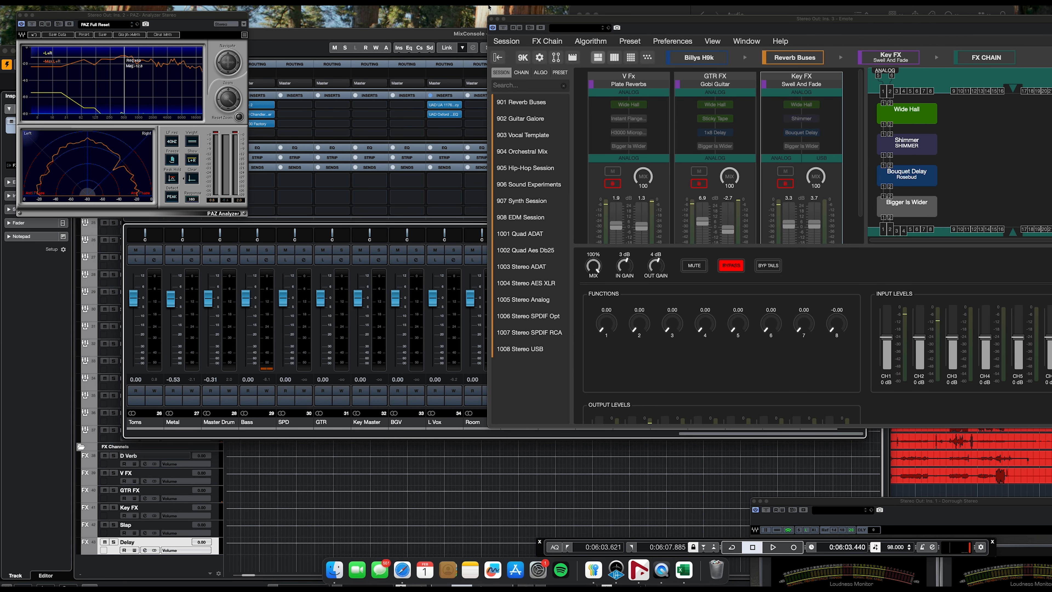
# - Rearrange the PAZ Analyzer, Emote and MixConsole windows so the lead vocal channel and its sends are unobstructed
pyautogui.moveTo(157, 9); pyautogui.dragTo(823, 347)
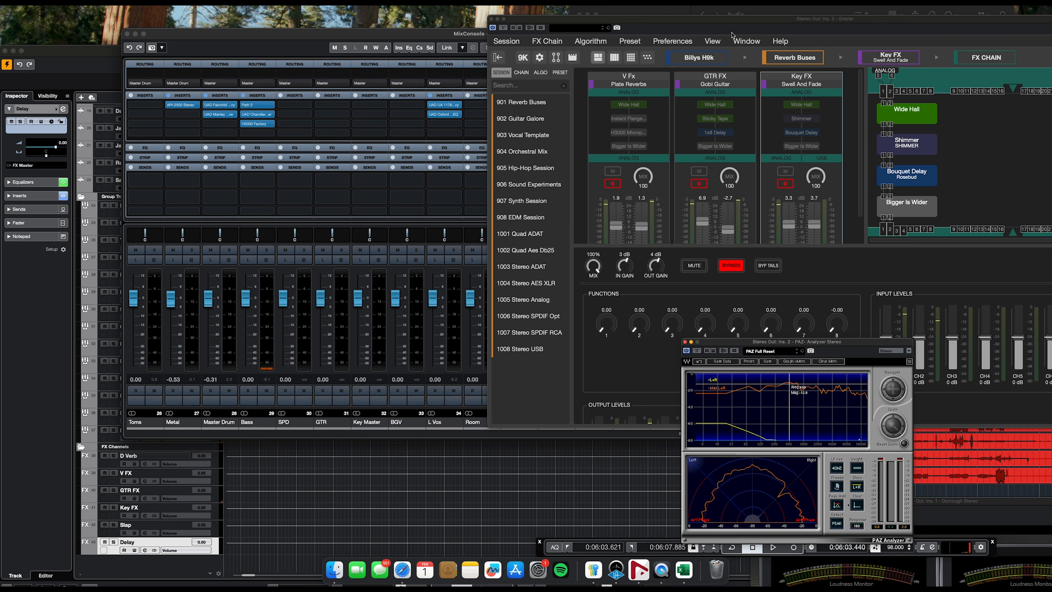
pyautogui.click(700, 20)
pyautogui.moveTo(700, 20); pyautogui.dragTo(915, 178)
pyautogui.moveTo(677, 34); pyautogui.dragTo(579, 22)
pyautogui.hscroll(-5, 441, 323)
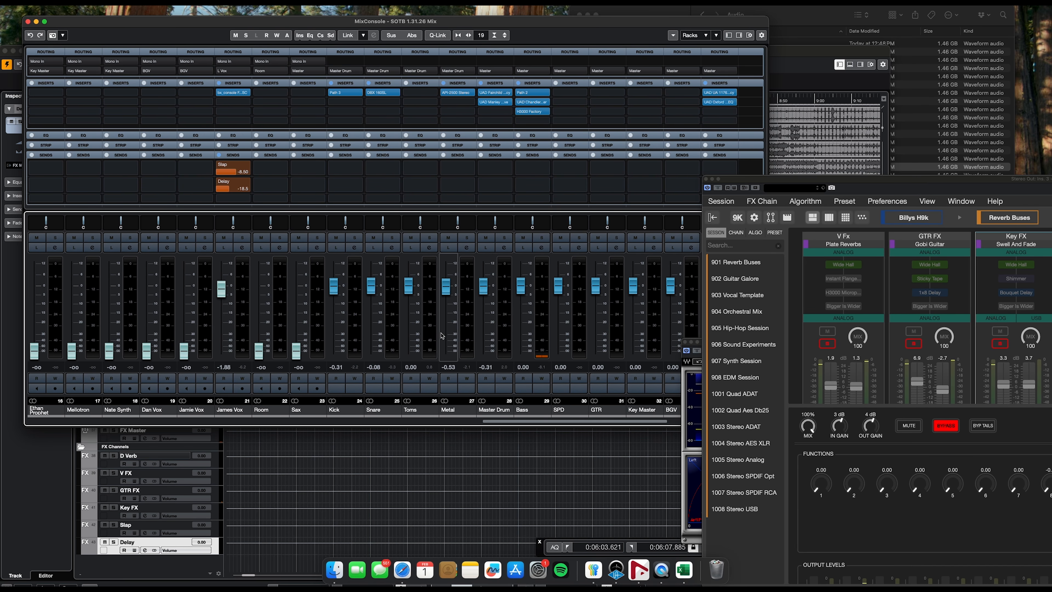
# - During playback, solo the lead vocal and add a V FX send while bypassing its Slap and Delay sends
pyautogui.press('space')
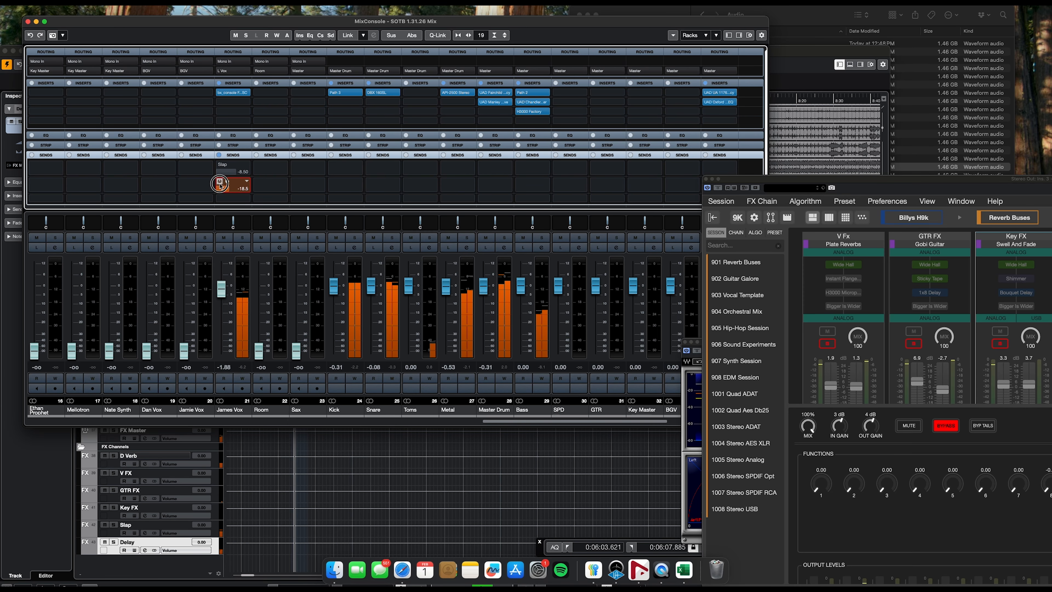
pyautogui.click(245, 201)
pyautogui.click(241, 234)
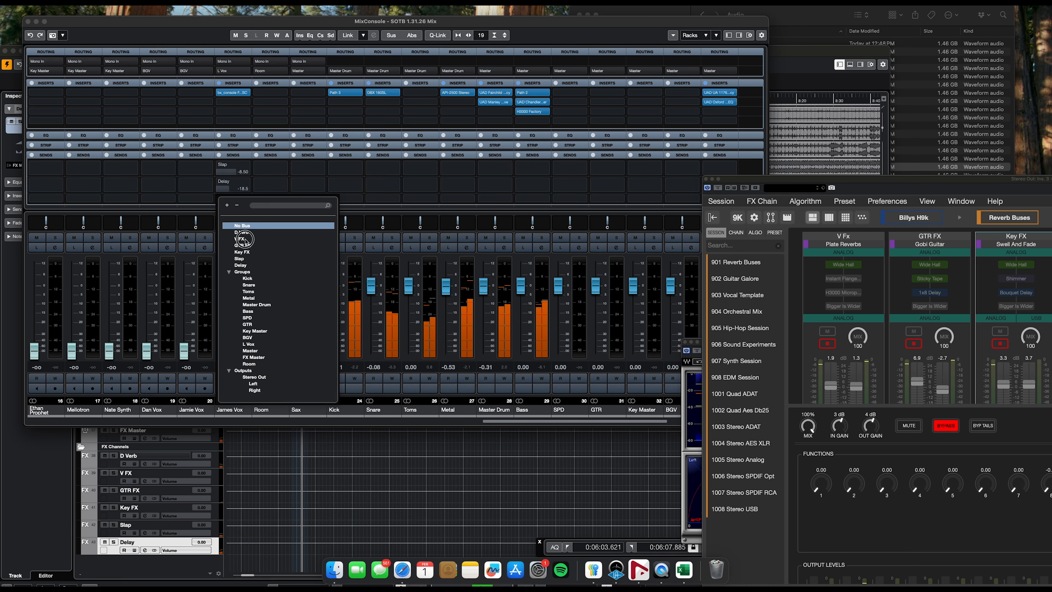
pyautogui.click(243, 237)
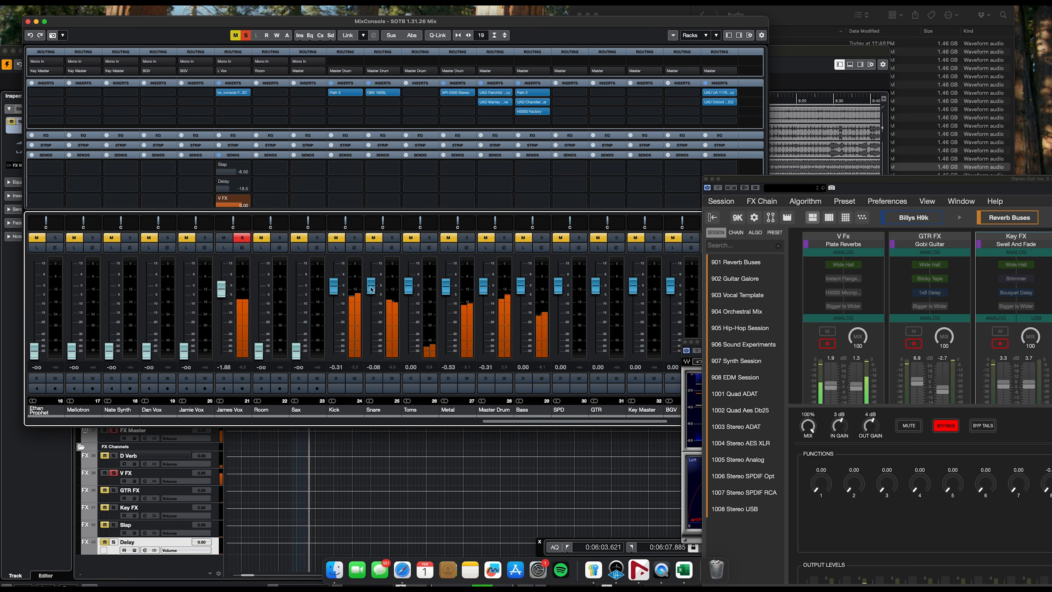
# - Activate Emote's V Fx chain and bypass its Bigger Is Wider, H3000 Micropitch and Instant Flanger MkII algorithms
pyautogui.moveTo(894, 179); pyautogui.dragTo(334, 102)
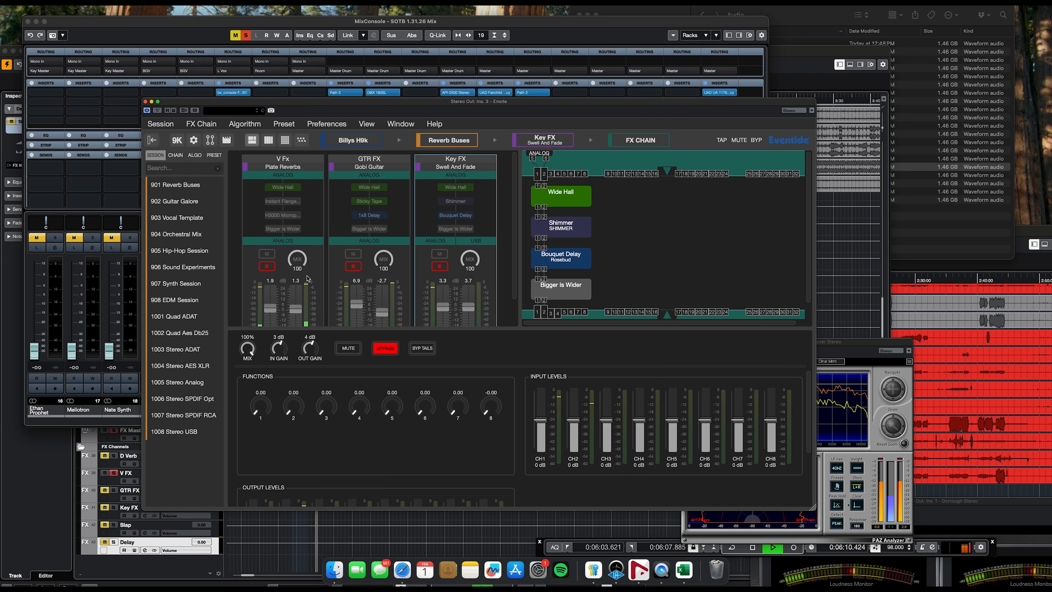
pyautogui.click(268, 266)
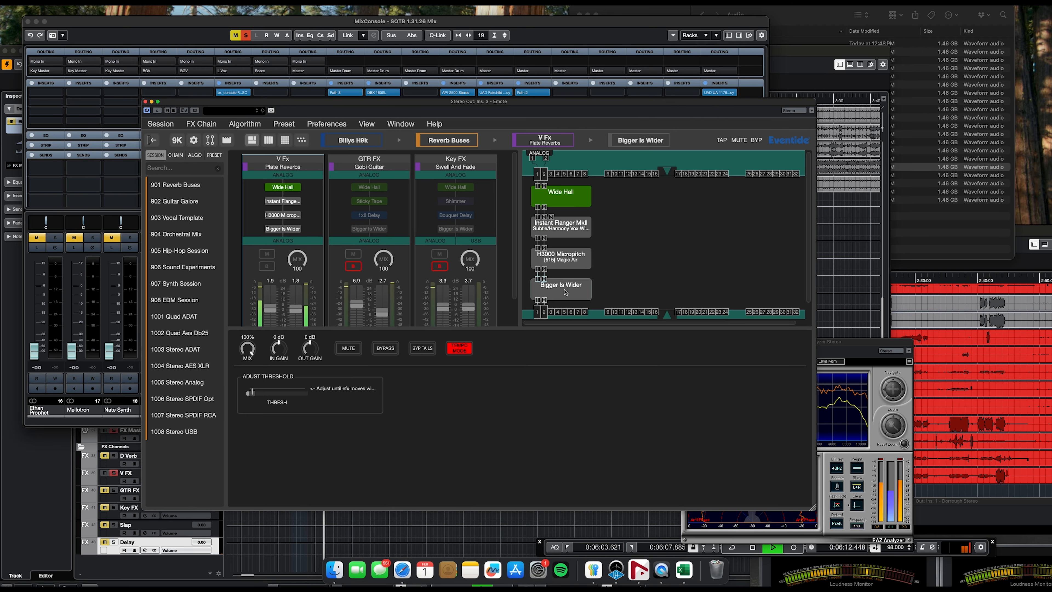
pyautogui.click(387, 348)
pyautogui.click(560, 259)
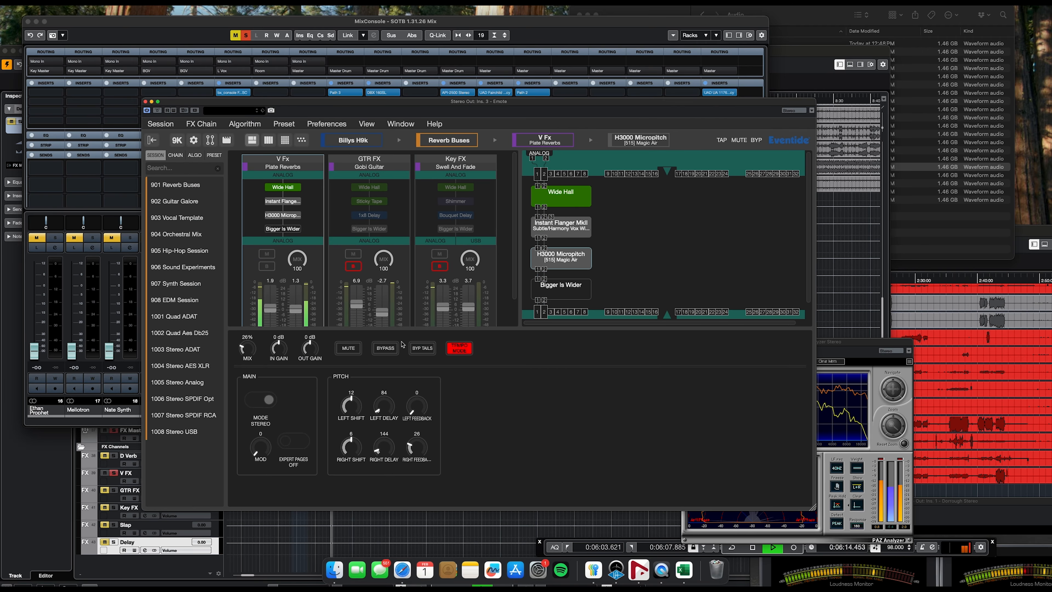
pyautogui.click(385, 349)
pyautogui.click(579, 226)
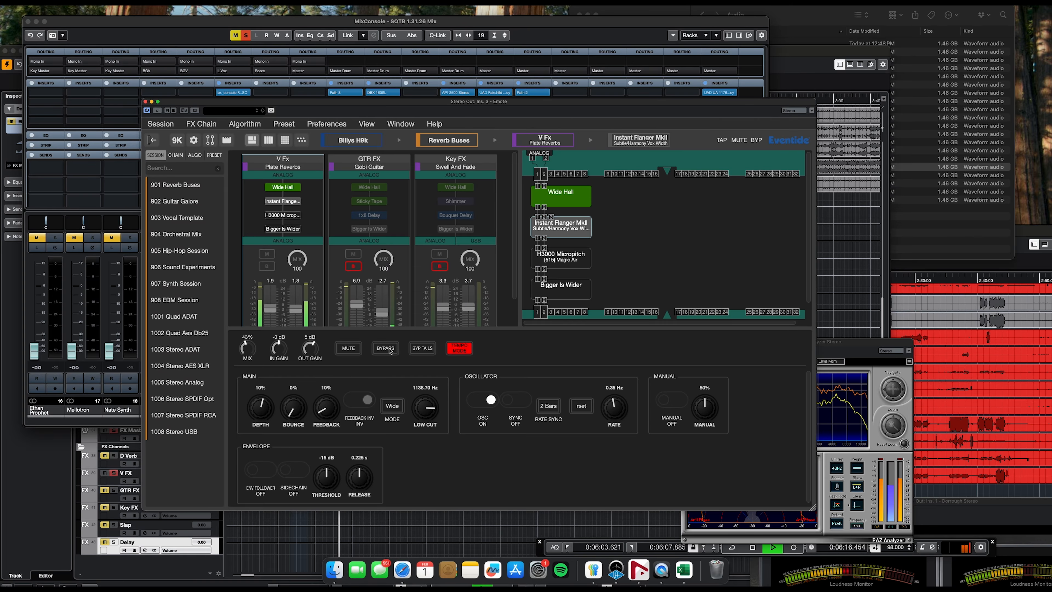
# - Lower the V Fx chain's faders to -1.3 and -3.9 dB and set Wide Hall's T_DECAY to 2 bars
pyautogui.click(561, 195)
pyautogui.moveTo(505, 103); pyautogui.dragTo(378, 31)
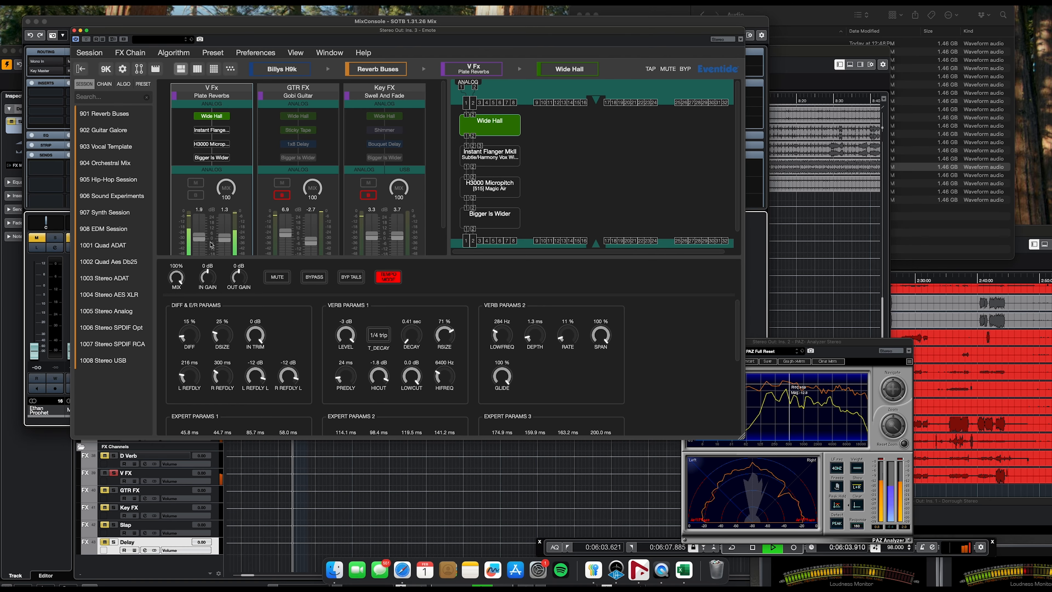
pyautogui.moveTo(203, 239); pyautogui.dragTo(226, 244)
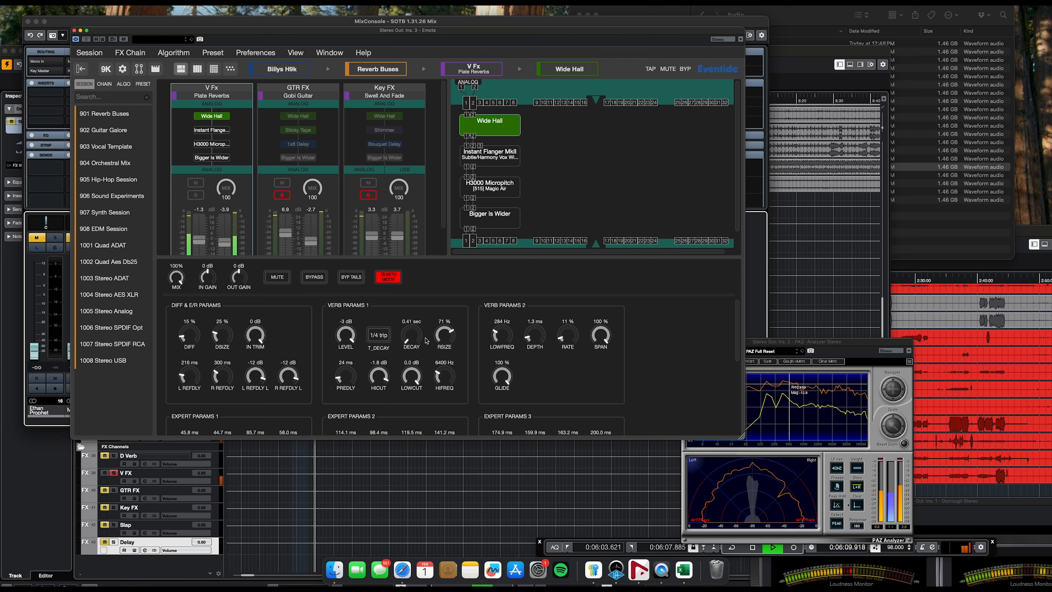
pyautogui.click(378, 335)
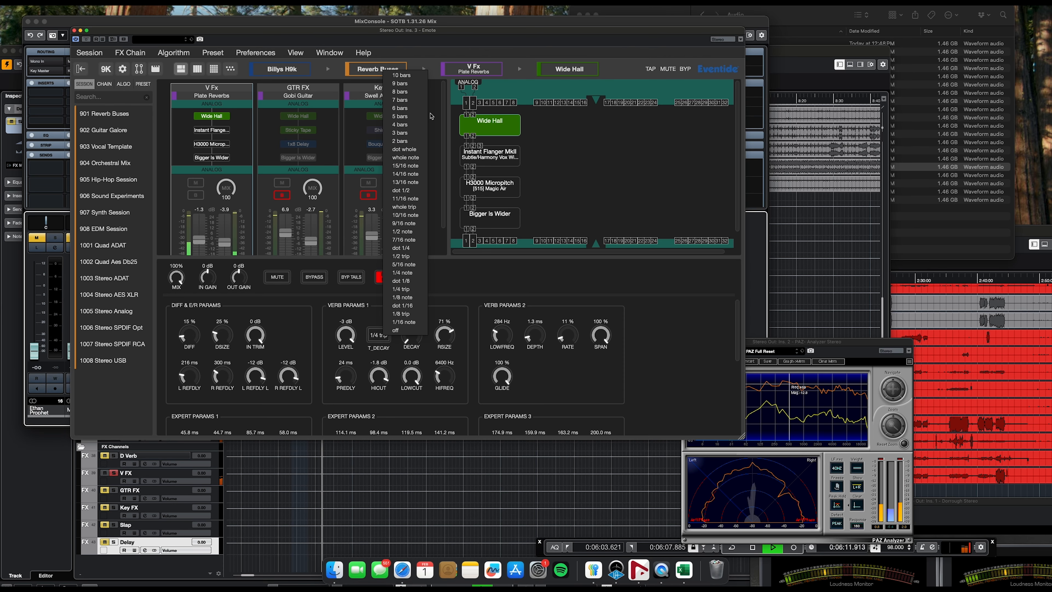
pyautogui.click(405, 142)
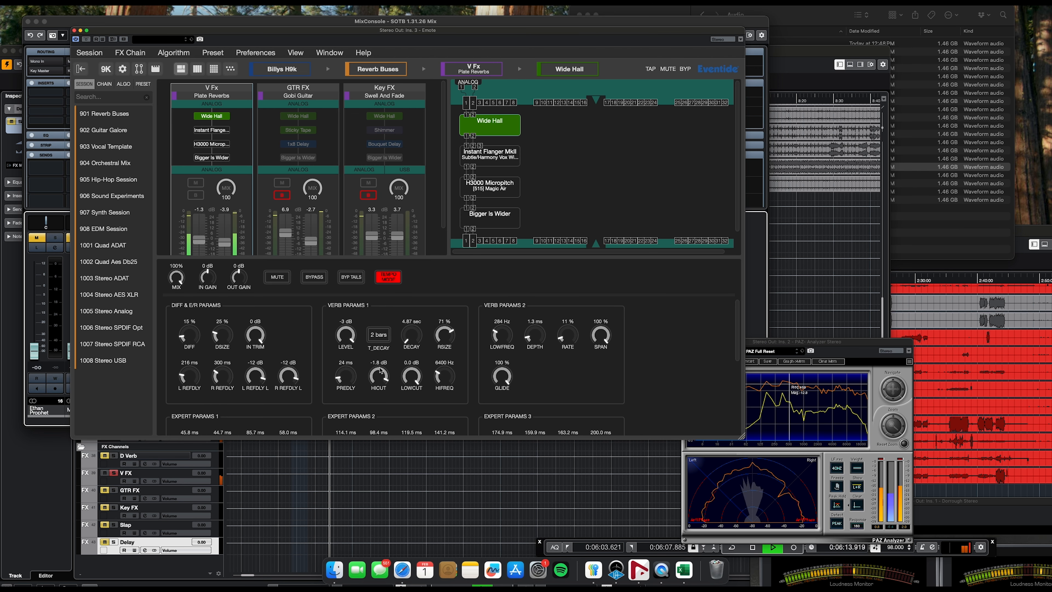
# - Shape Wide Hall with RSIZE 33%, DSIZE 22%, LOWCUT about -6.2 dB and HIFREQ about 5450 Hz
pyautogui.moveTo(450, 334); pyautogui.dragTo(444, 342)
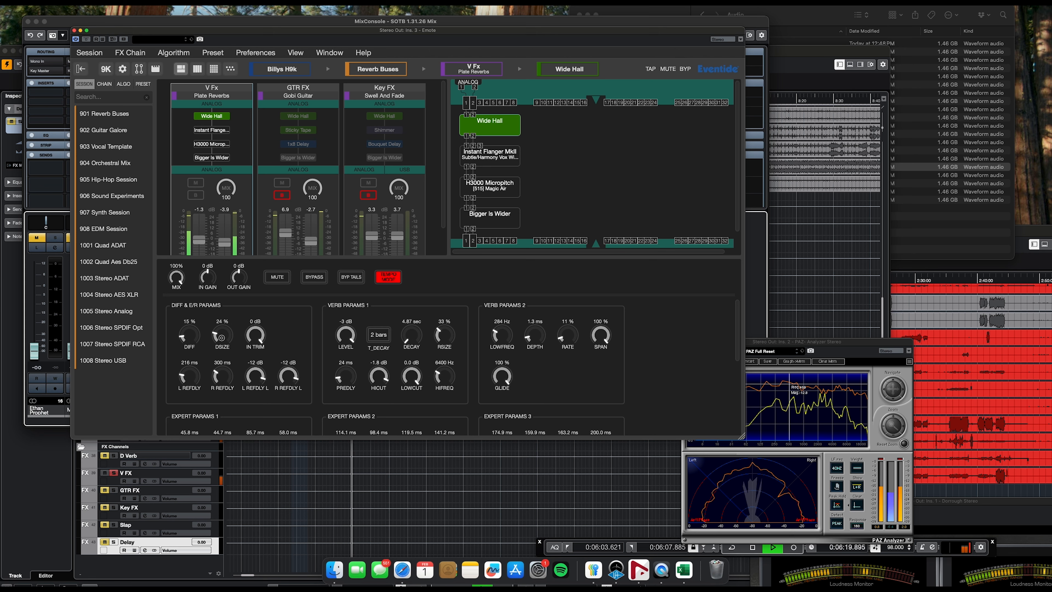
pyautogui.scroll(-1, 516, 360)
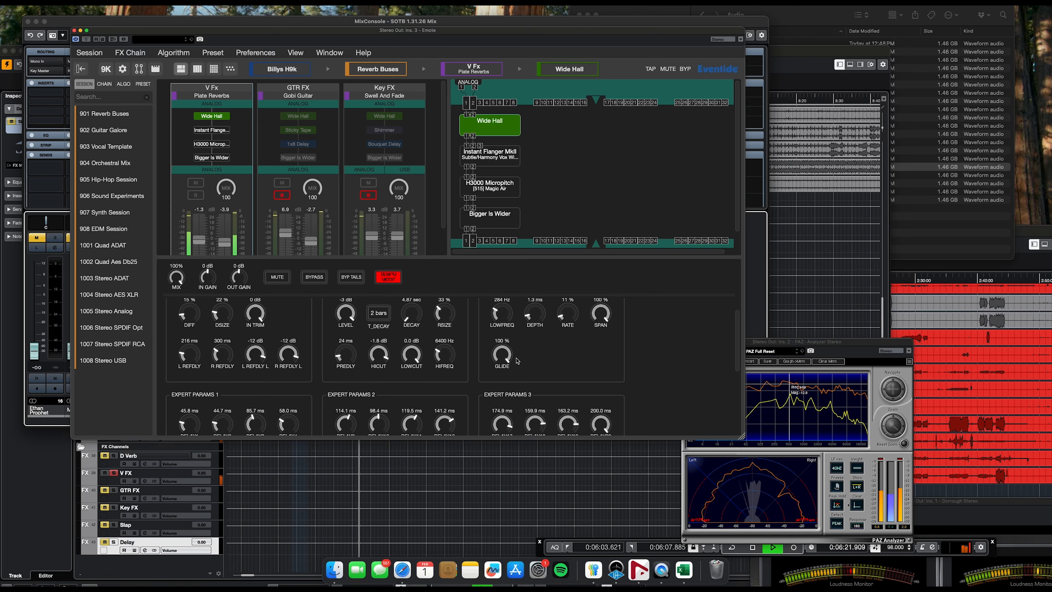
pyautogui.scroll(1, 517, 361)
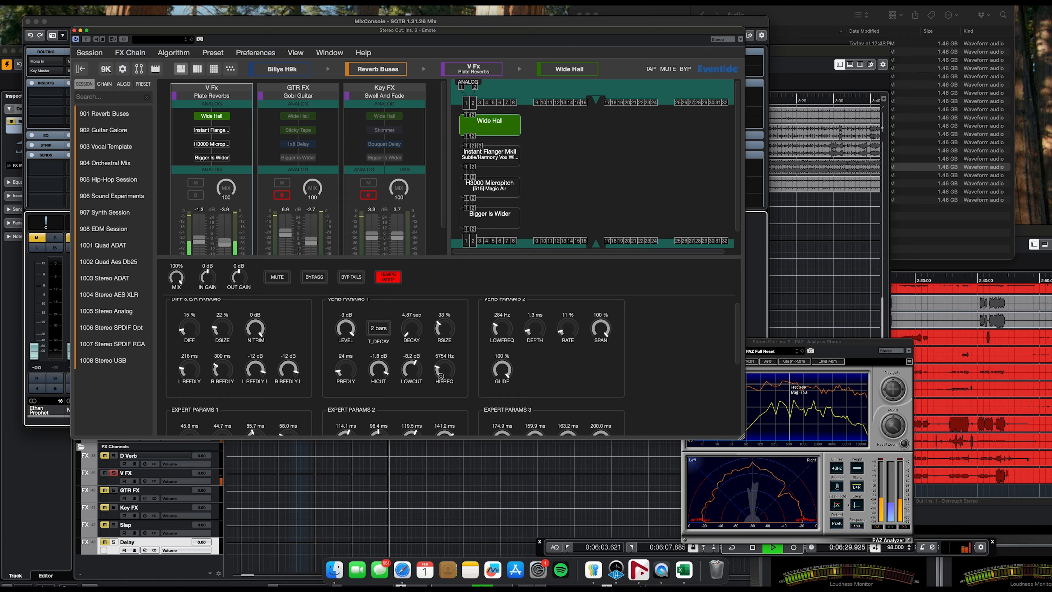
pyautogui.moveTo(440, 376); pyautogui.dragTo(441, 378)
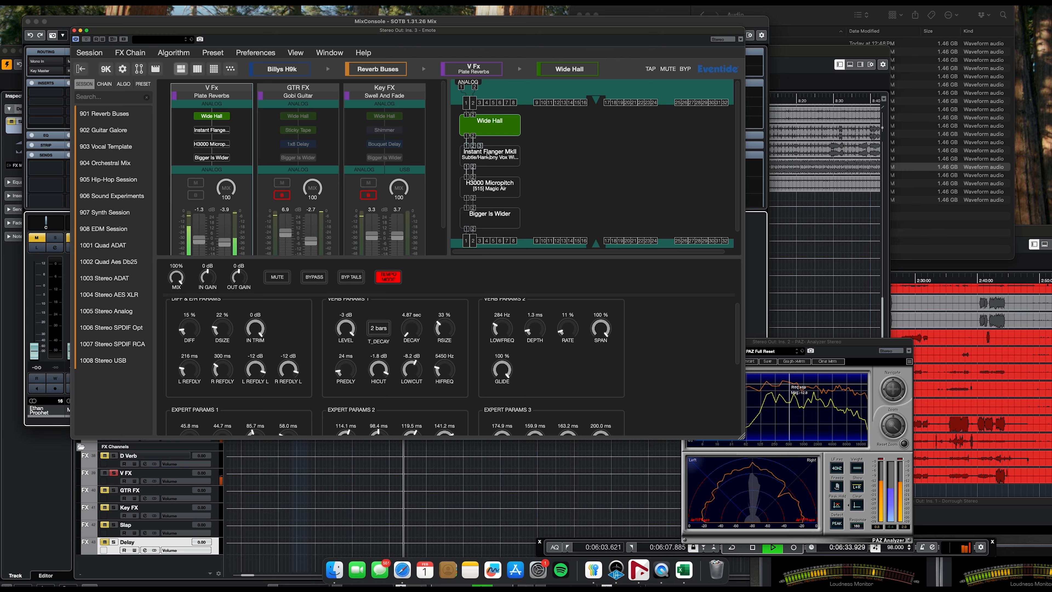
# - Re-enable H3000 Micropitch in the V Fx chain, set its mix to 34%, and stop playback
pyautogui.click(490, 185)
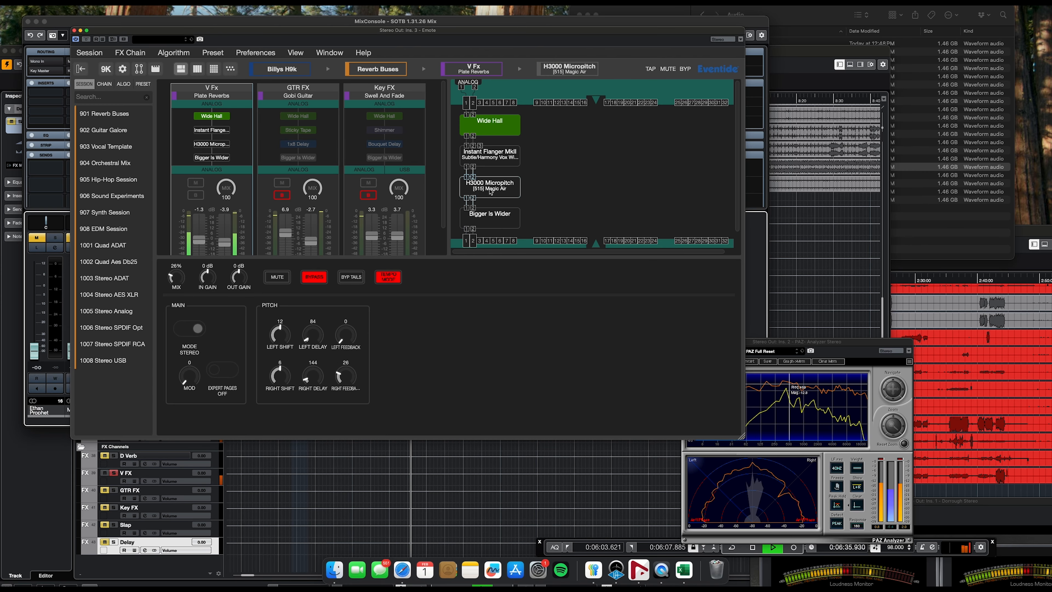
pyautogui.click(313, 278)
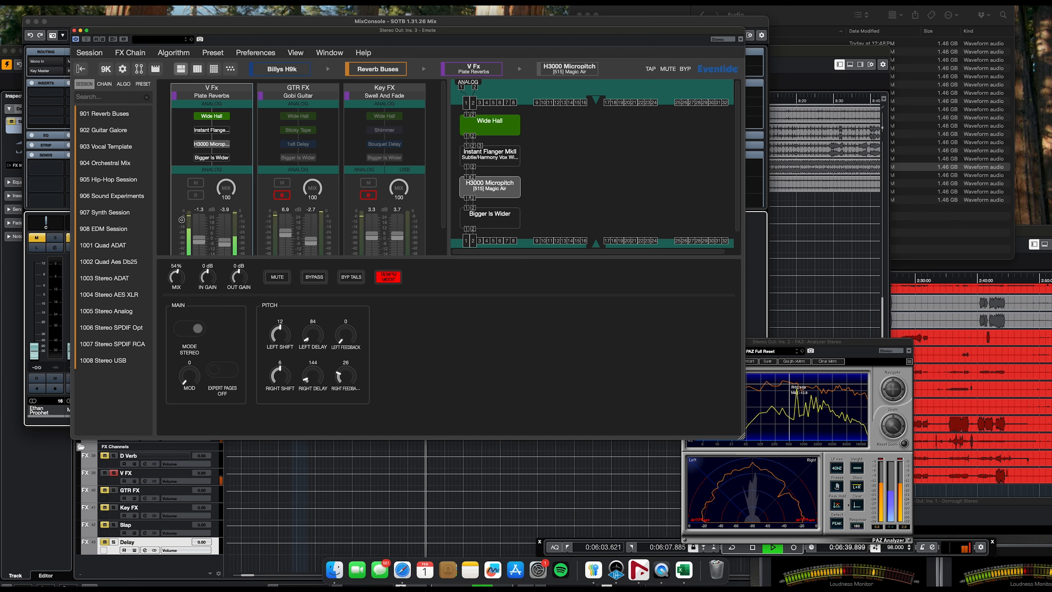
pyautogui.moveTo(182, 213); pyautogui.dragTo(179, 255)
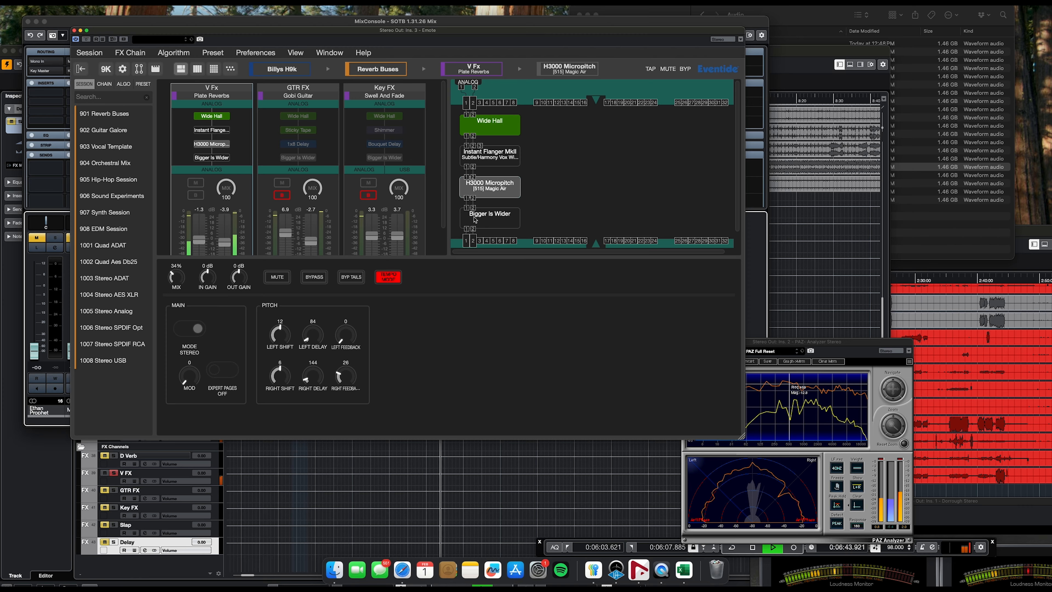
pyautogui.press('space')
# - Replace Instant Flanger MkII with the 1x8 Delay algorithm in tempo mode and set its mix to 38%
pyautogui.click(487, 155)
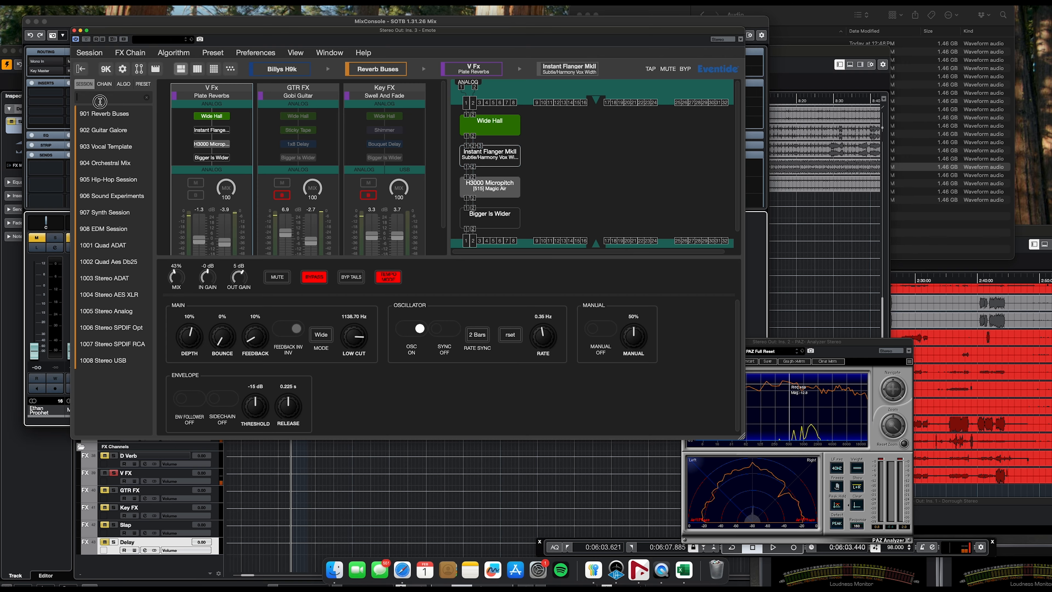
pyautogui.click(126, 84)
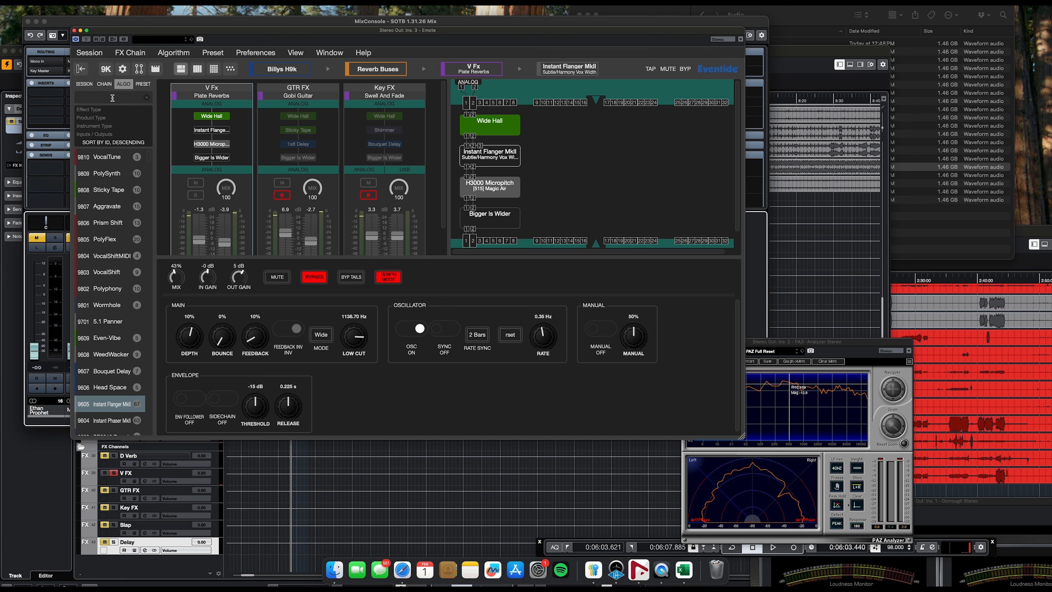
pyautogui.write('1x8')
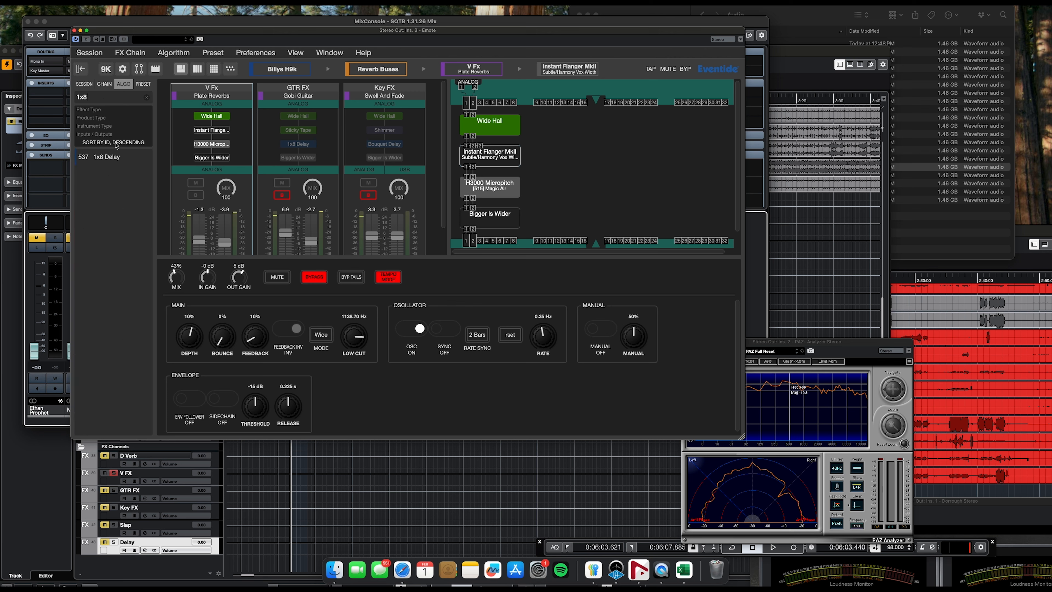
pyautogui.moveTo(103, 156); pyautogui.dragTo(488, 167)
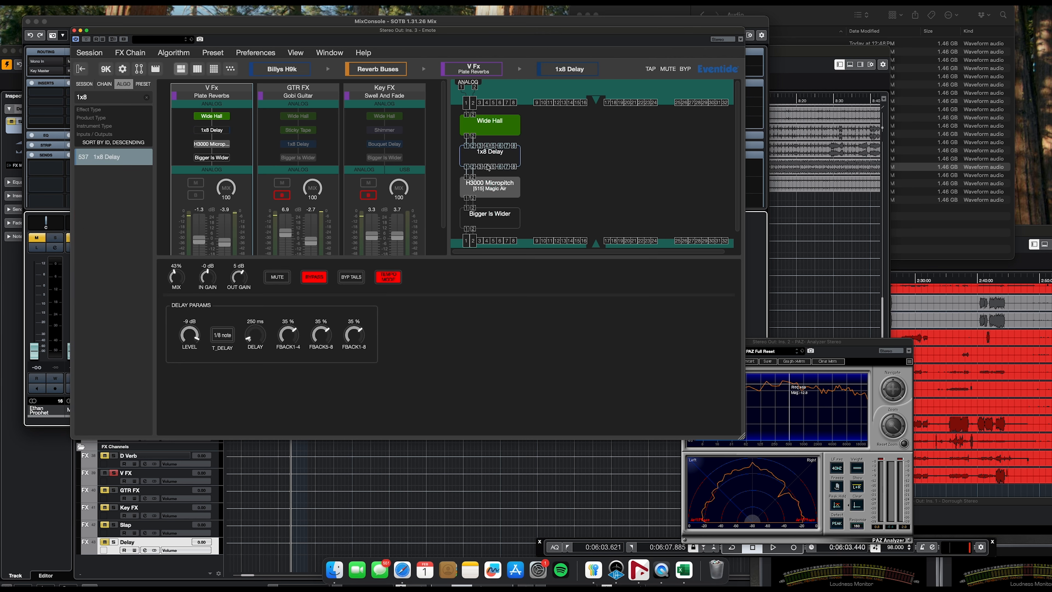
pyautogui.click(493, 161)
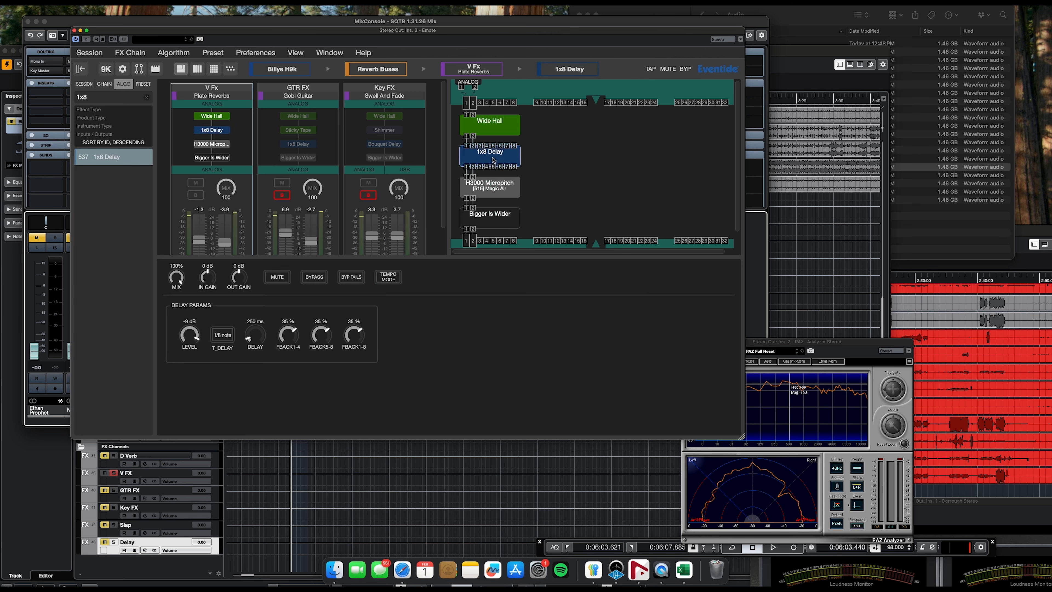
pyautogui.click(388, 276)
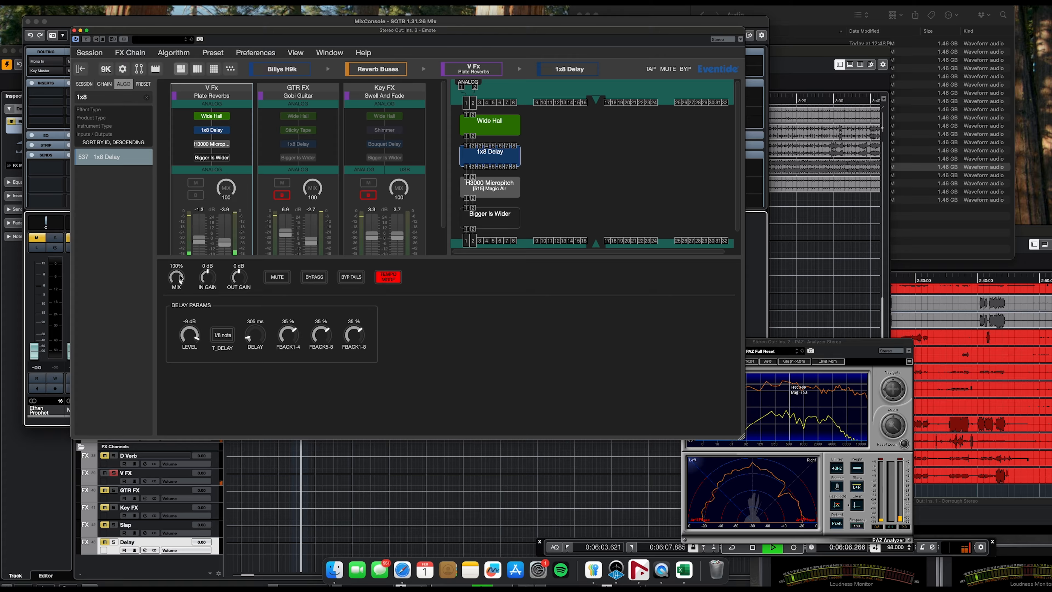
pyautogui.moveTo(178, 276); pyautogui.dragTo(157, 402)
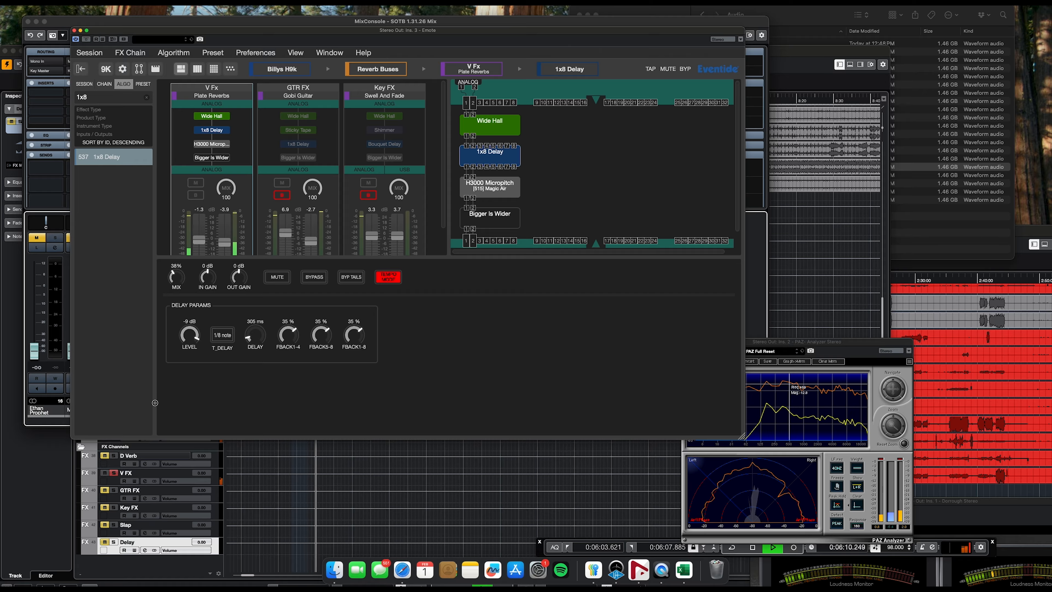
# - Re-enable Bigger Is Wider in the V Fx chain, lower its threshold slightly, and stop playback
pyautogui.click(495, 213)
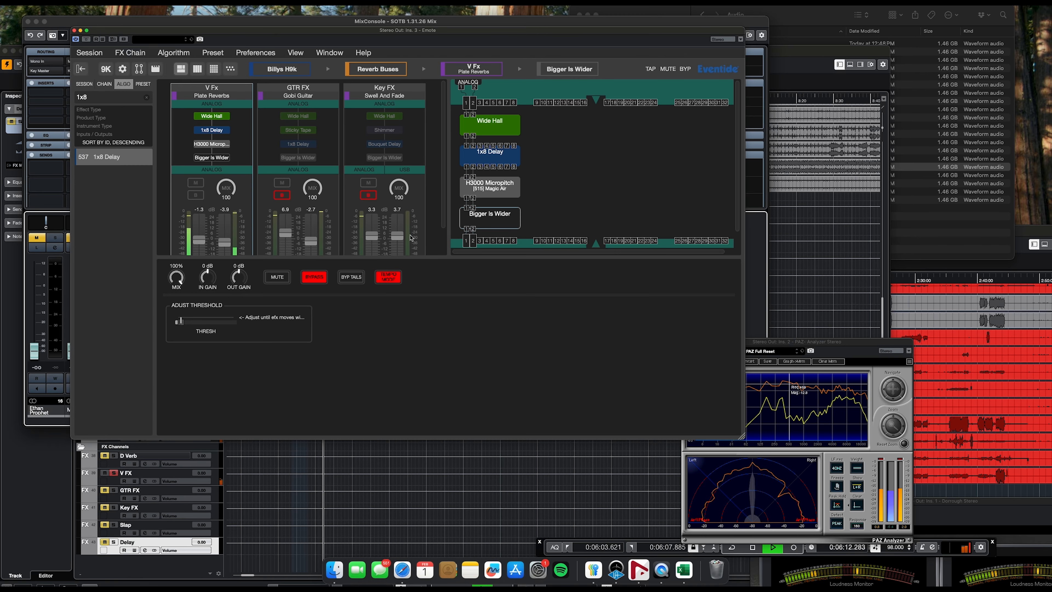
pyautogui.click(313, 276)
pyautogui.moveTo(181, 322); pyautogui.dragTo(179, 323)
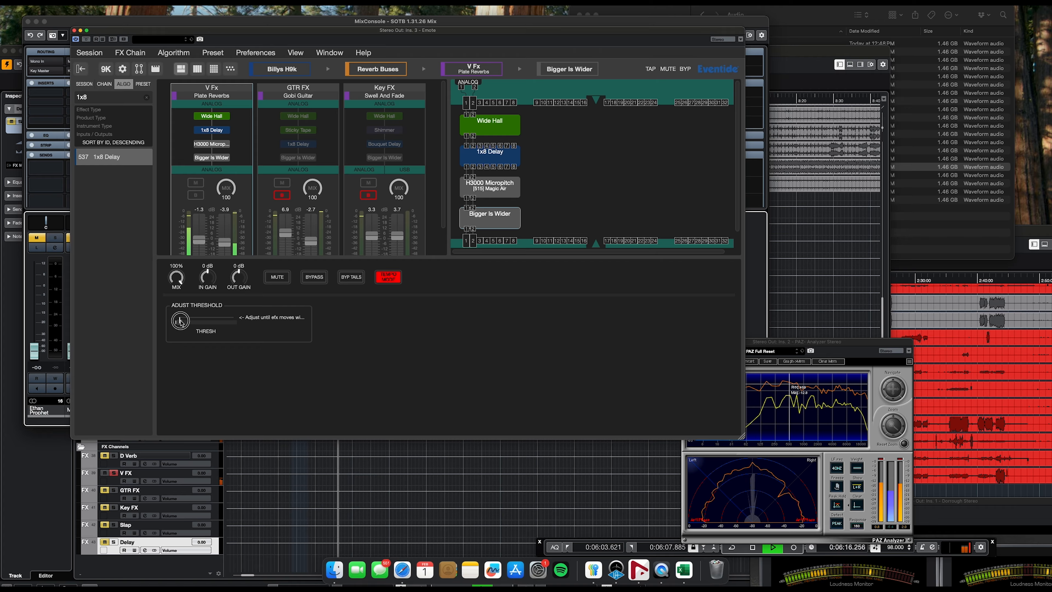
pyautogui.press('space')
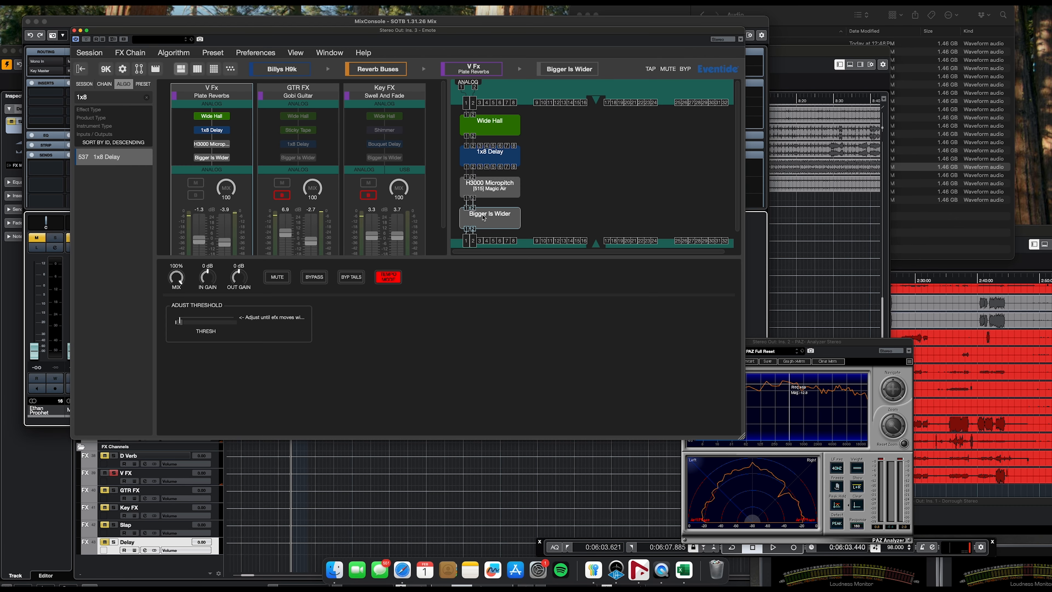
# - Uncover the lead vocal channel, reactivate its Slap and Delay sends, and clear all solos
pyautogui.moveTo(307, 31); pyautogui.dragTo(521, 9)
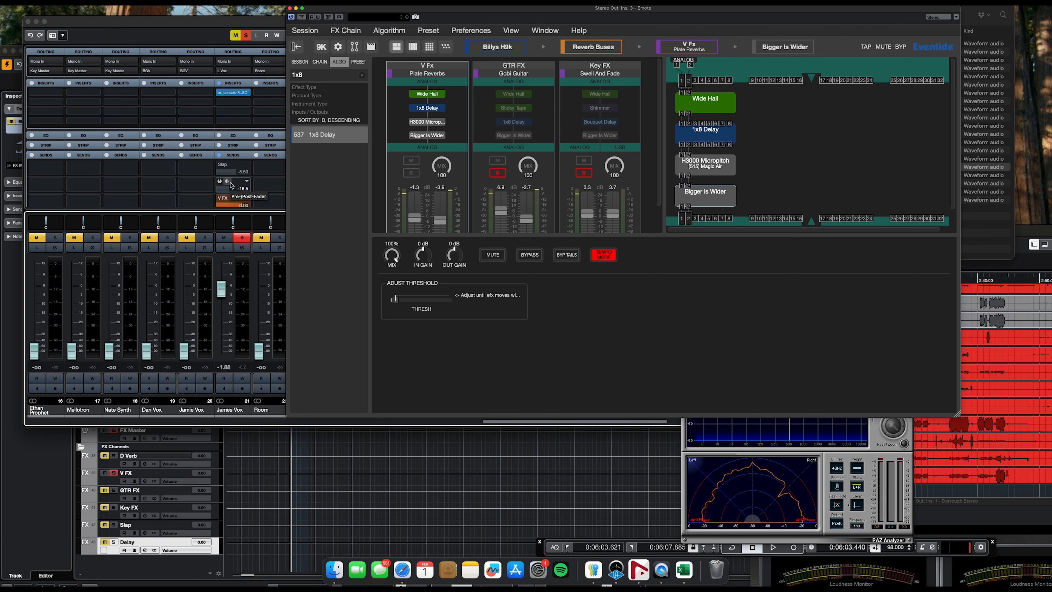
pyautogui.click(221, 183)
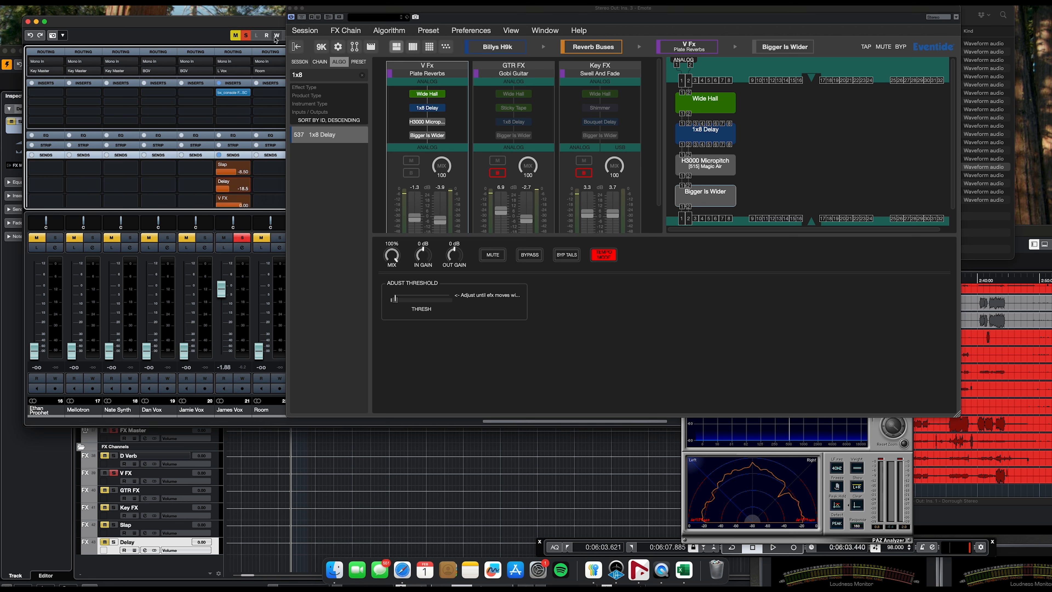
pyautogui.click(247, 35)
# - Play the full mix, lower the lead vocal's V FX send to -12.5 dB, and move Emote clear of the mixer
pyautogui.press('space')
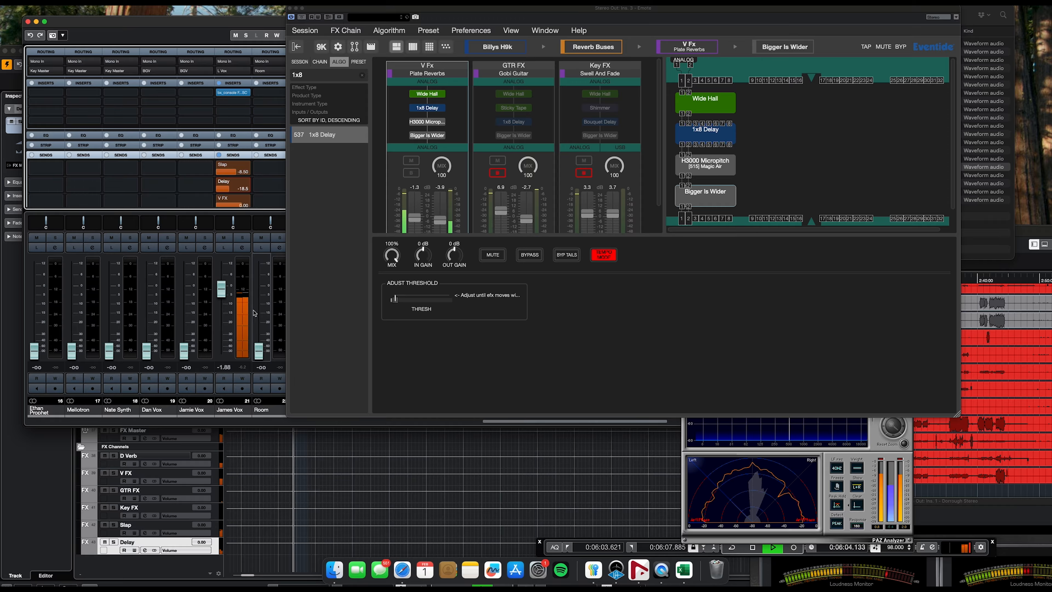
pyautogui.moveTo(234, 204); pyautogui.dragTo(221, 211)
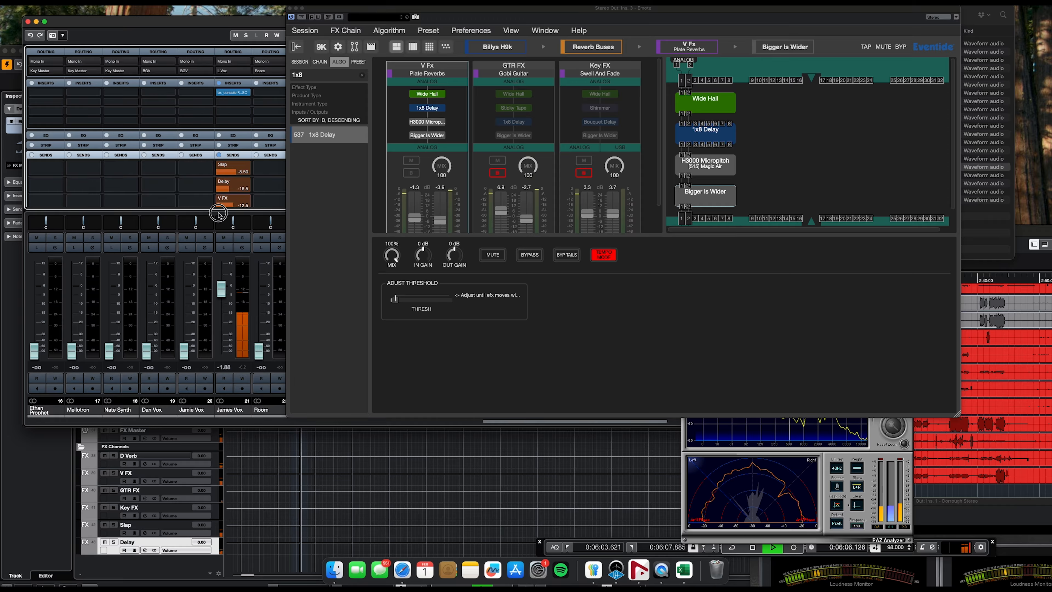
pyautogui.moveTo(378, 22); pyautogui.dragTo(558, 430)
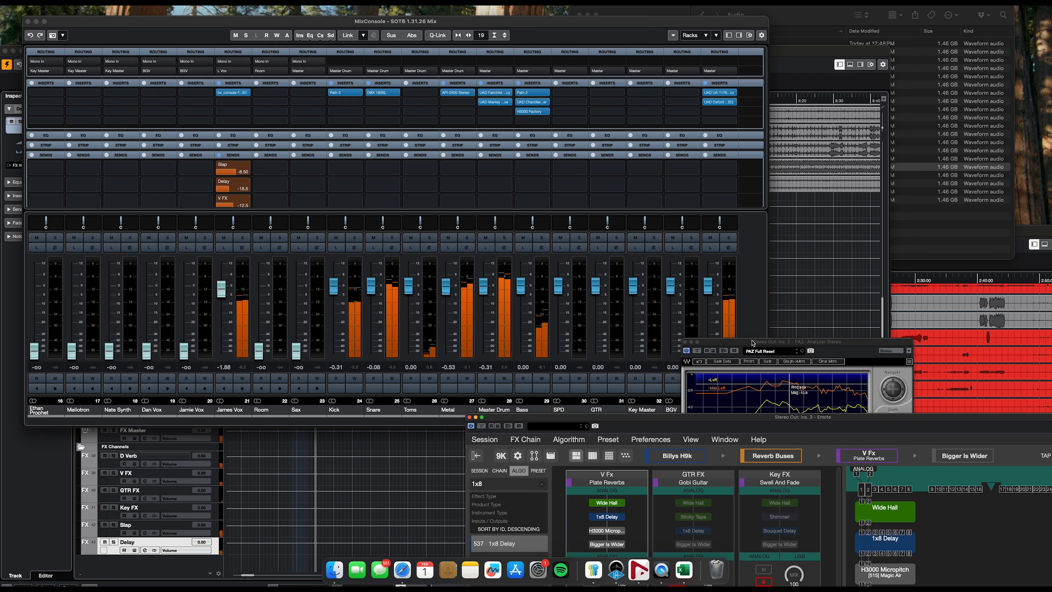
# - Move the PAZ Analyzer clear of the mixer, solo the V FX channel and open its channel settings
pyautogui.moveTo(755, 361); pyautogui.dragTo(871, 292)
pyautogui.hscroll(10, 637, 336)
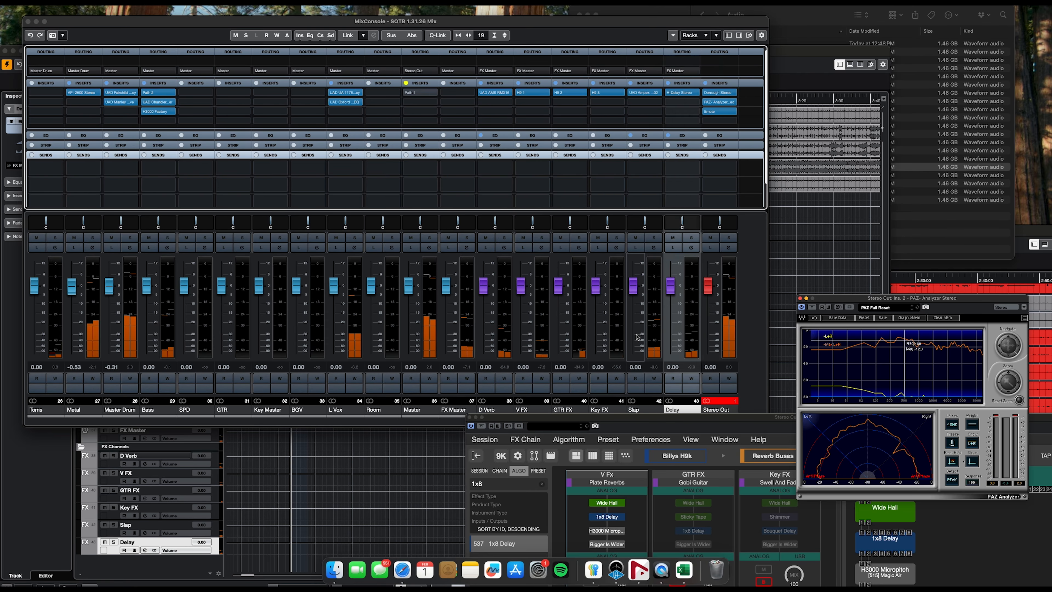
pyautogui.click(541, 238)
pyautogui.click(542, 247)
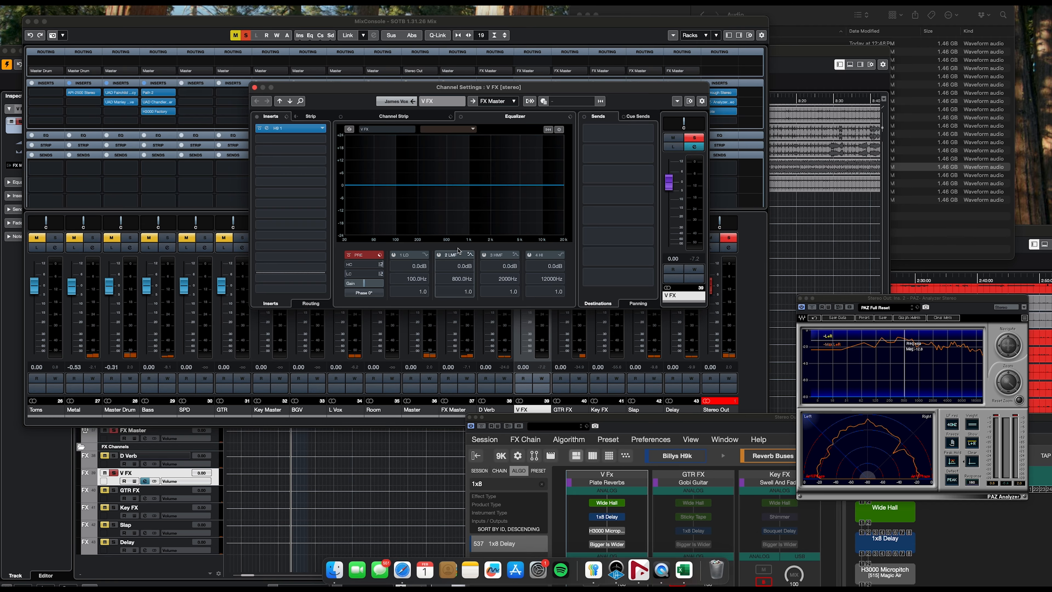
# - Enable the low cut on the V FX channel's EQ, raise it to about 300 Hz, and clear the solo
pyautogui.click(380, 274)
pyautogui.click(390, 316)
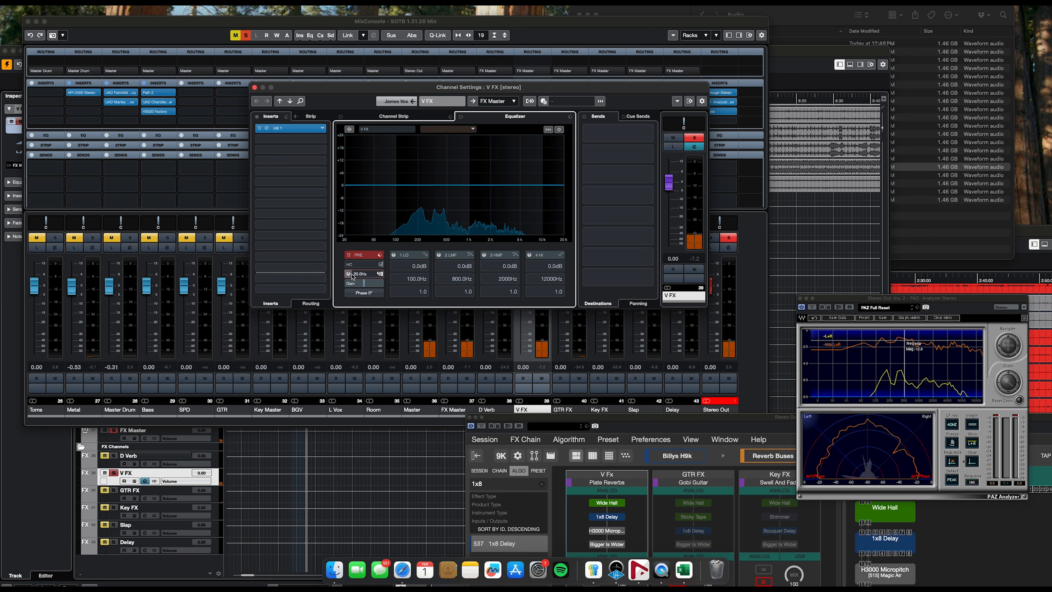
pyautogui.moveTo(354, 276); pyautogui.dragTo(368, 279)
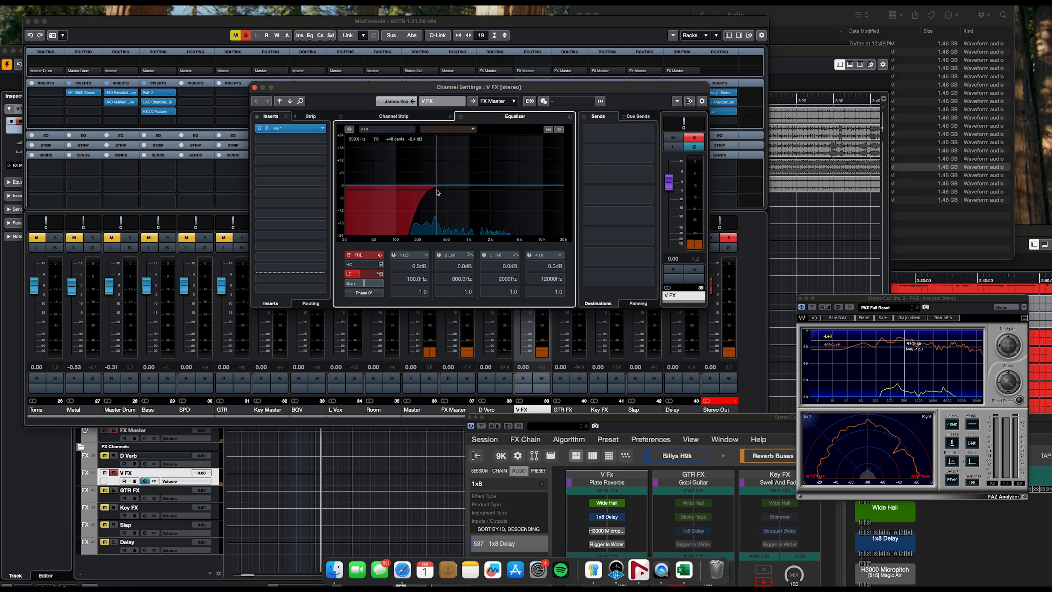
pyautogui.moveTo(424, 186); pyautogui.dragTo(446, 198)
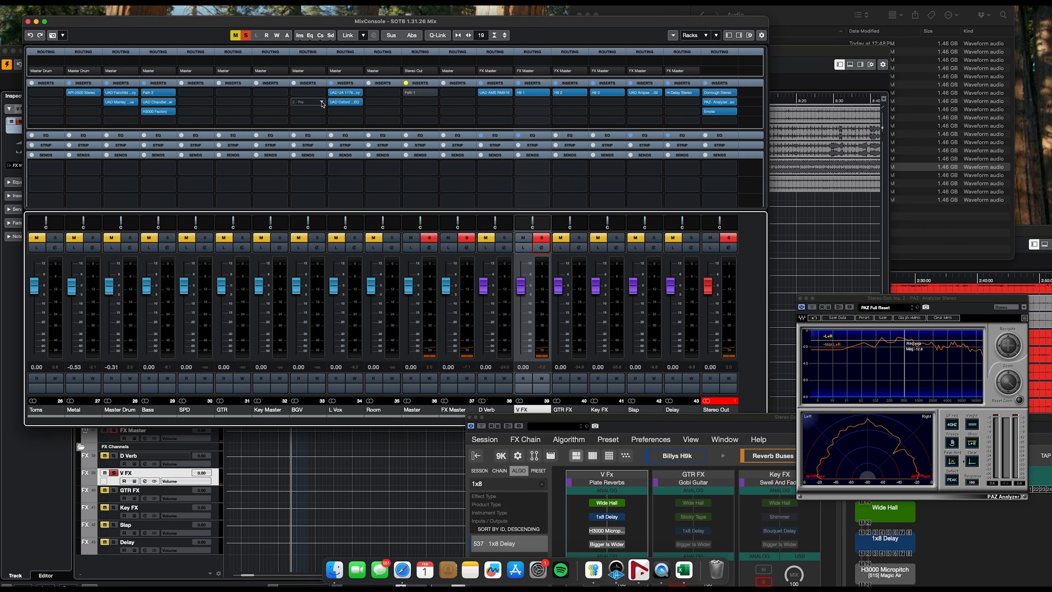
pyautogui.click(245, 36)
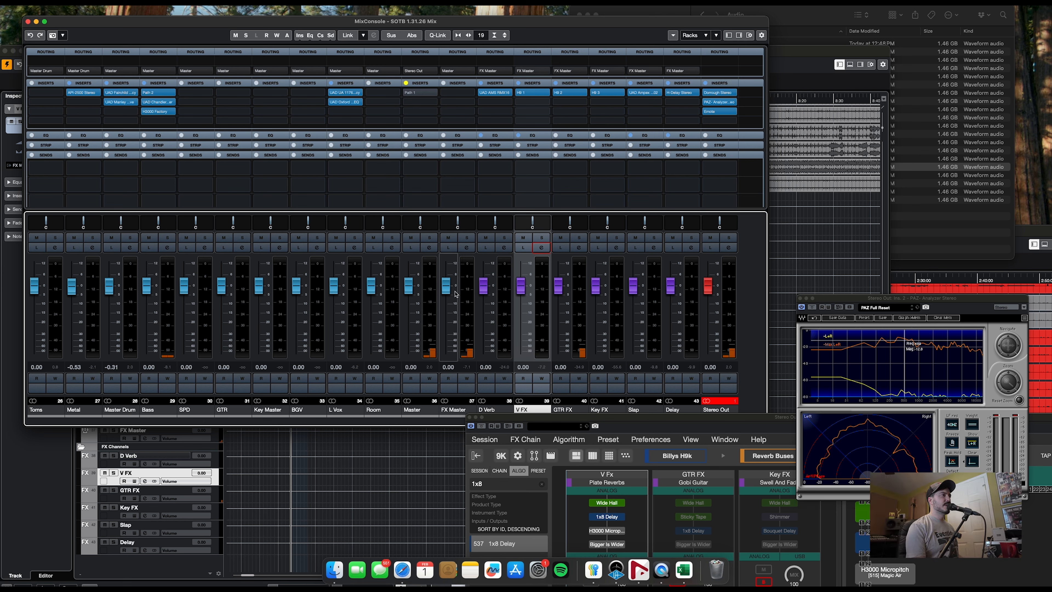
# - Play the full mix and set the lead vocal fader to -0.31 dB
pyautogui.hscroll(-10, 403, 308)
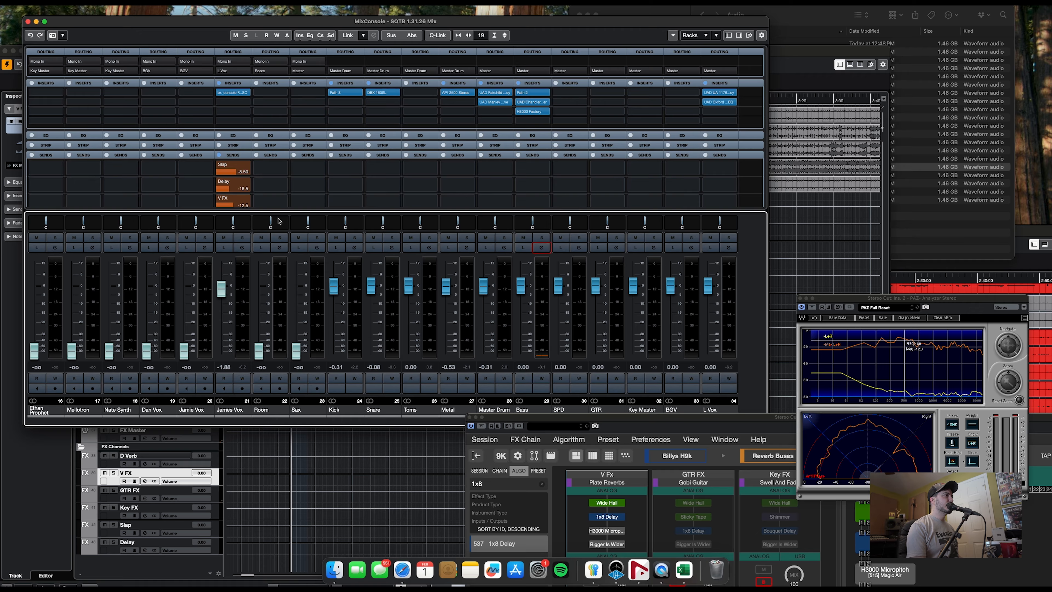
pyautogui.moveTo(222, 290); pyautogui.dragTo(222, 290)
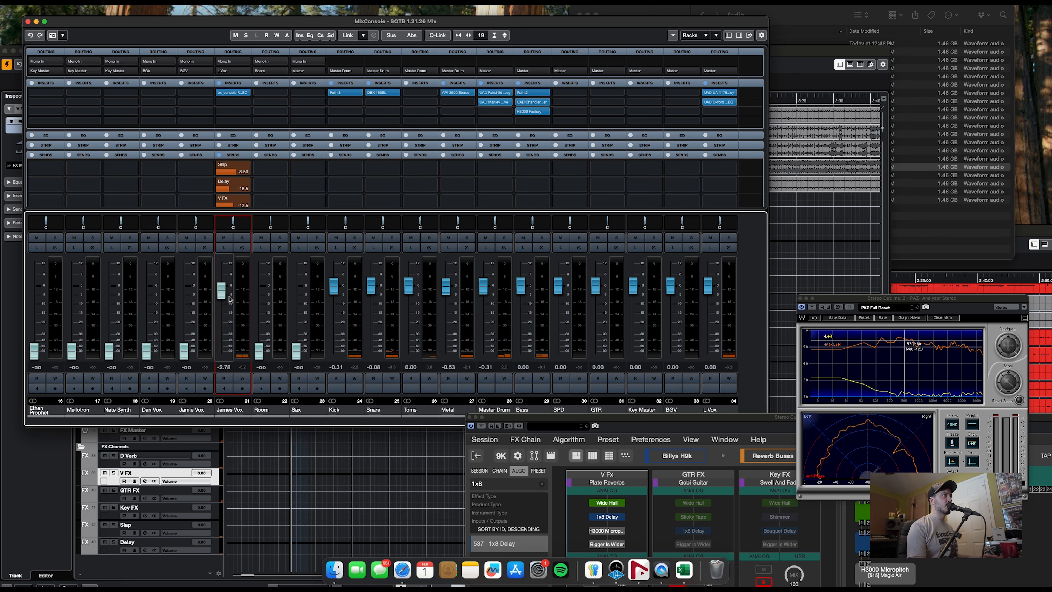
pyautogui.hscroll(-1, 226, 315)
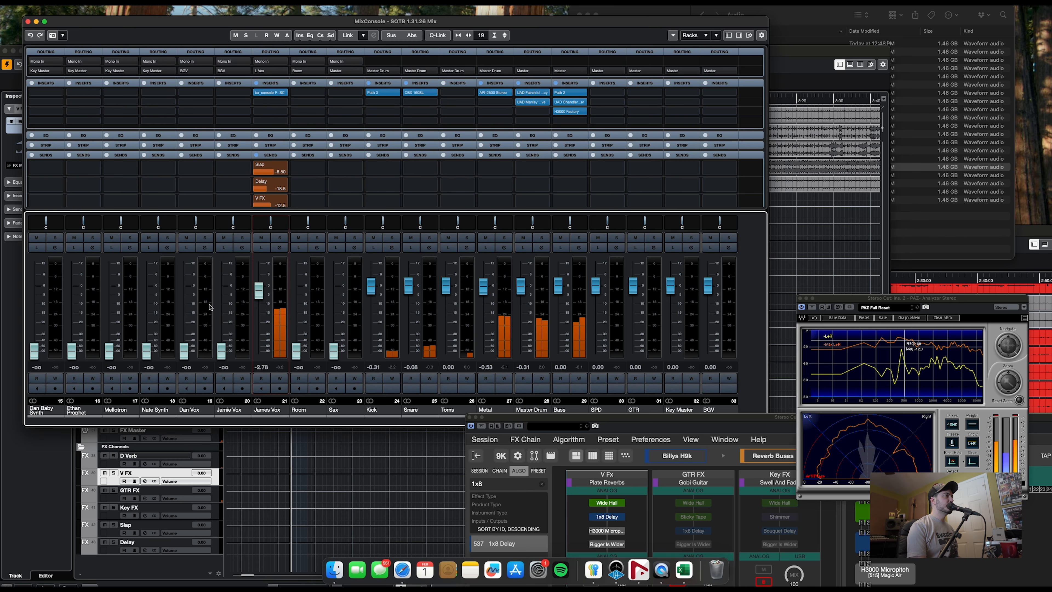
pyautogui.moveTo(259, 295); pyautogui.dragTo(261, 291)
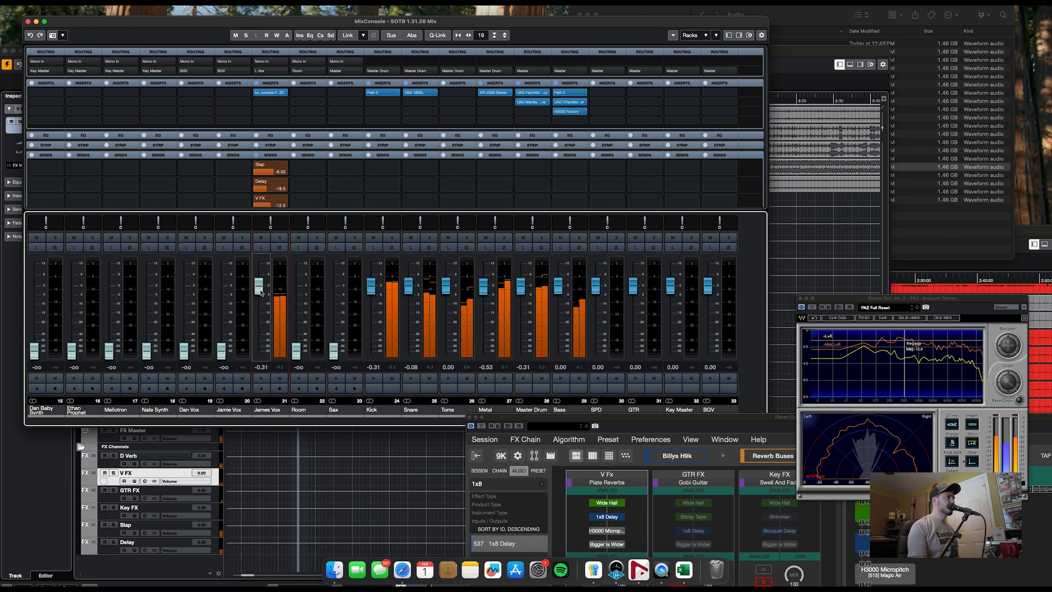
# - Set Kick Sample to -4.35 dB, Snare Sample to -0.31 dB, Bass DI to -3.90 dB and Bass Sans Amp to -4.80 dB
pyautogui.hscroll(-13, 289, 305)
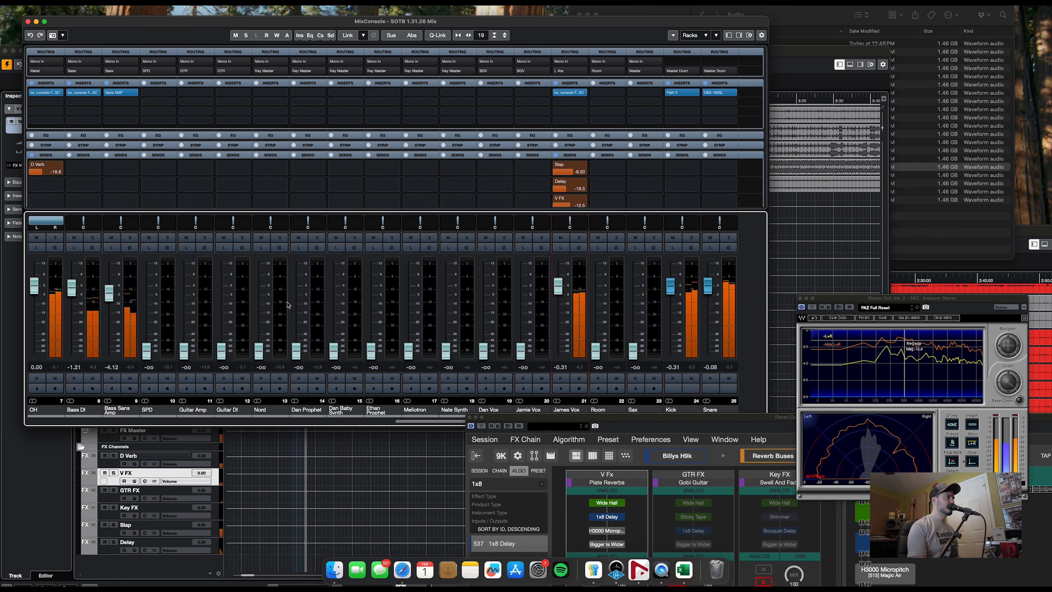
pyautogui.moveTo(294, 292); pyautogui.dragTo(258, 294)
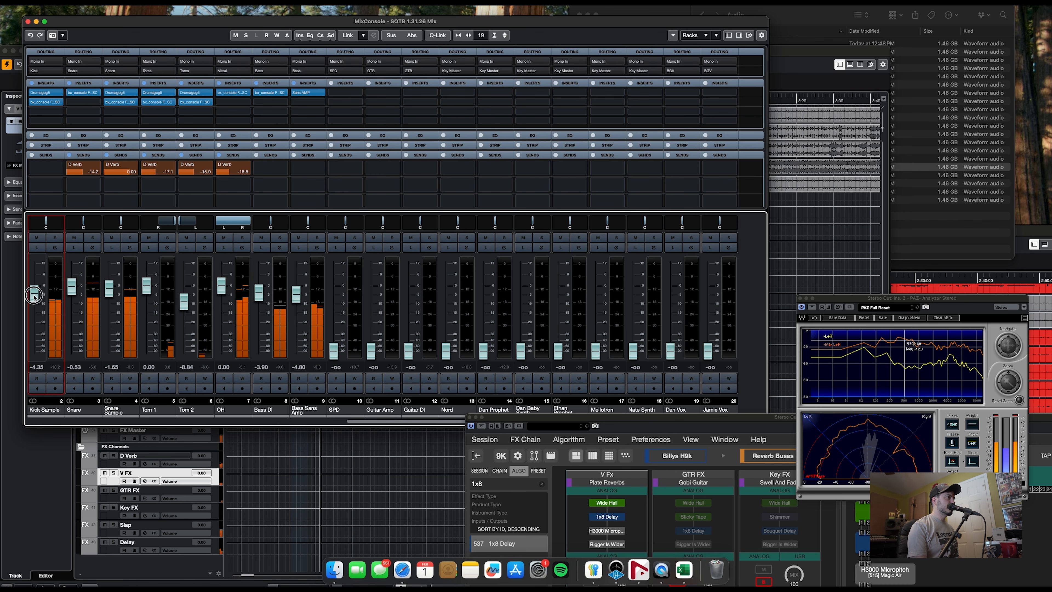
pyautogui.moveTo(108, 288); pyautogui.dragTo(114, 288)
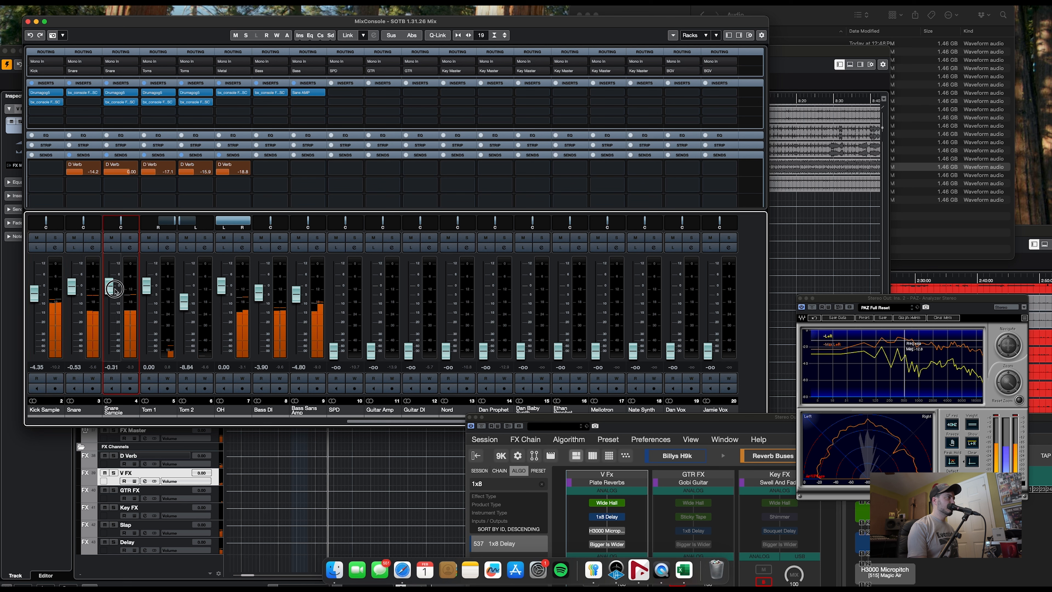
# - Lower the lead vocal's Slap send to -11.5 dB and Delay send to -20.5 dB, and raise the neighbouring backing vocal to -2.10 dB
pyautogui.hscroll(13, 118, 298)
pyautogui.hscroll(6, 120, 308)
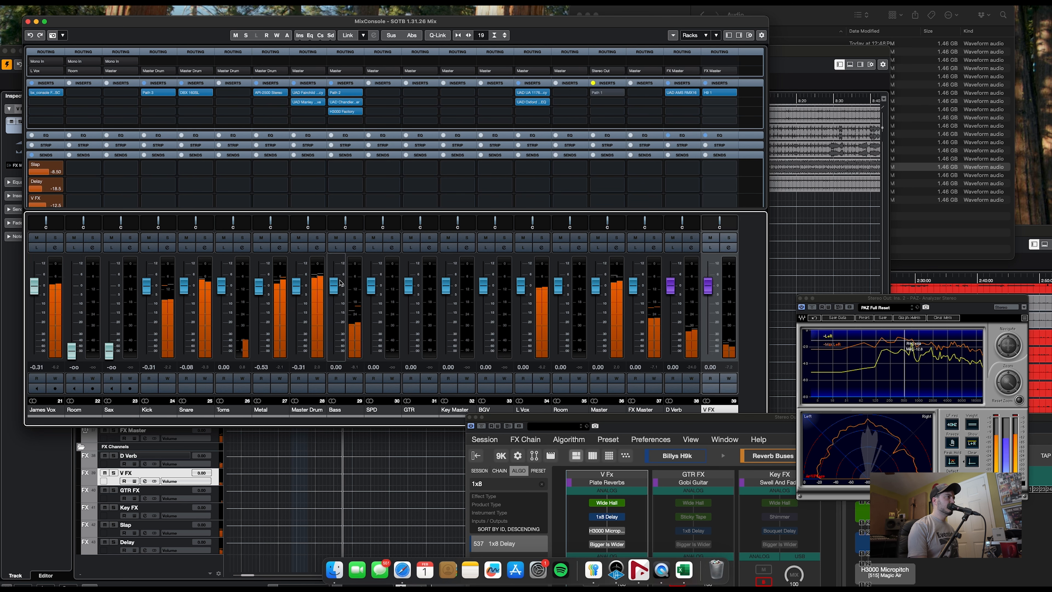
pyautogui.hscroll(-18, 354, 319)
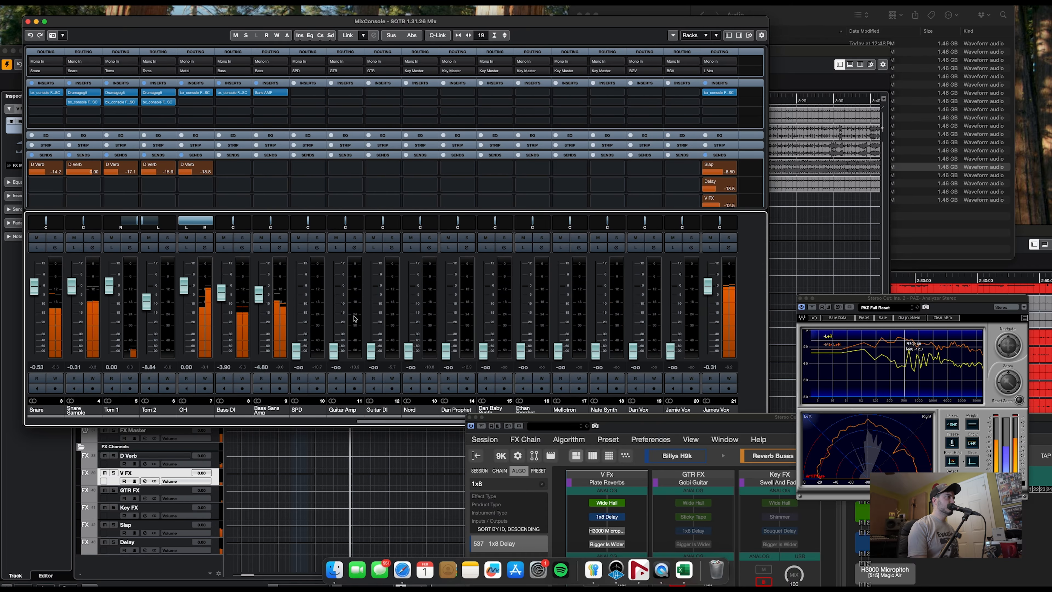
pyautogui.hscroll(11, 315, 311)
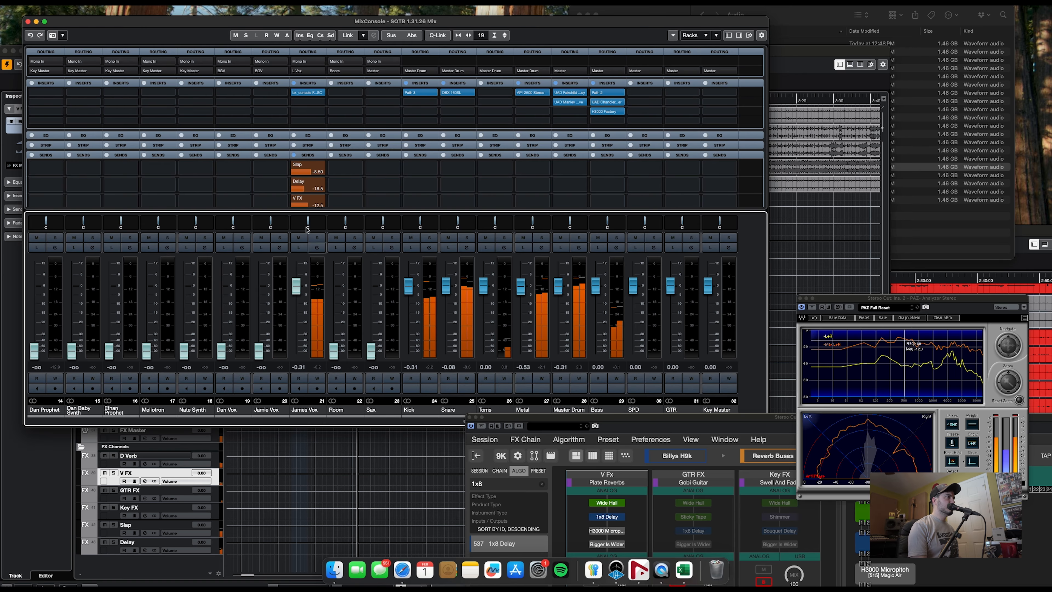
pyautogui.moveTo(308, 172); pyautogui.dragTo(276, 211)
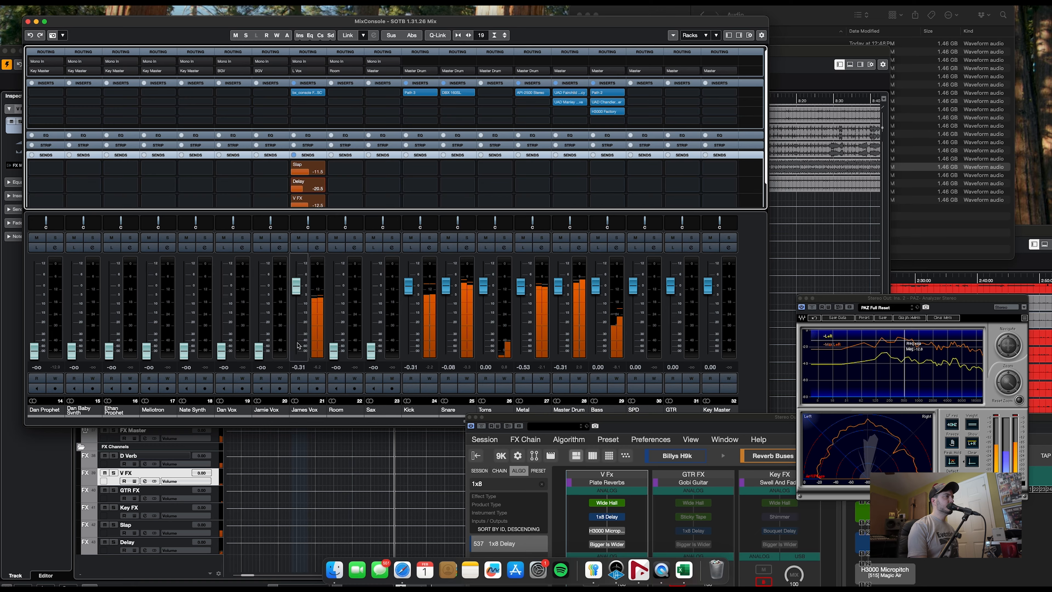
pyautogui.moveTo(258, 351); pyautogui.dragTo(262, 291)
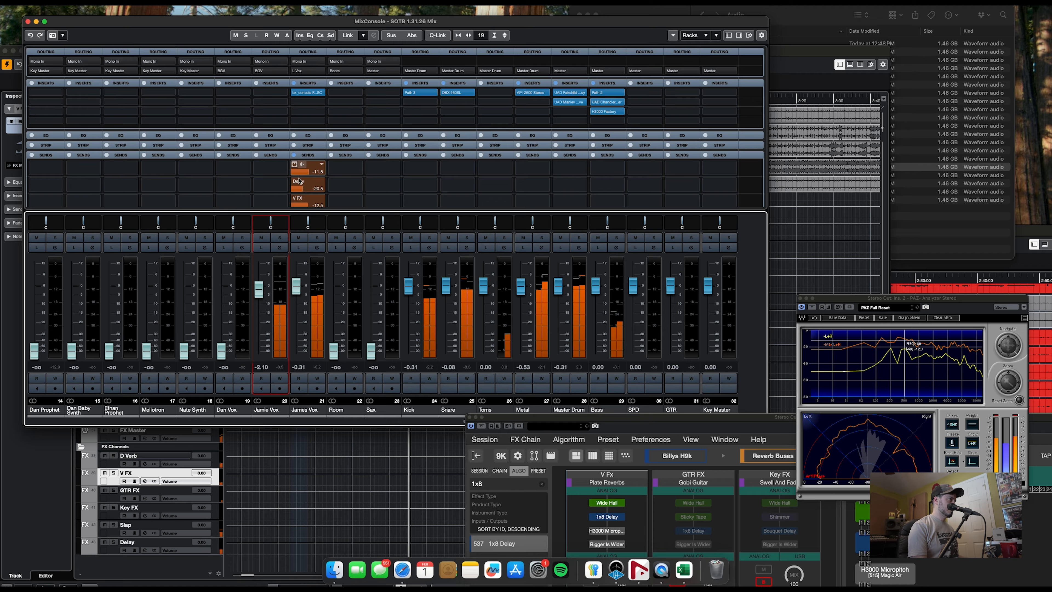
# - Bring up the project window and move playback back to an earlier passage where the backing vocal sings
pyautogui.click(17, 515)
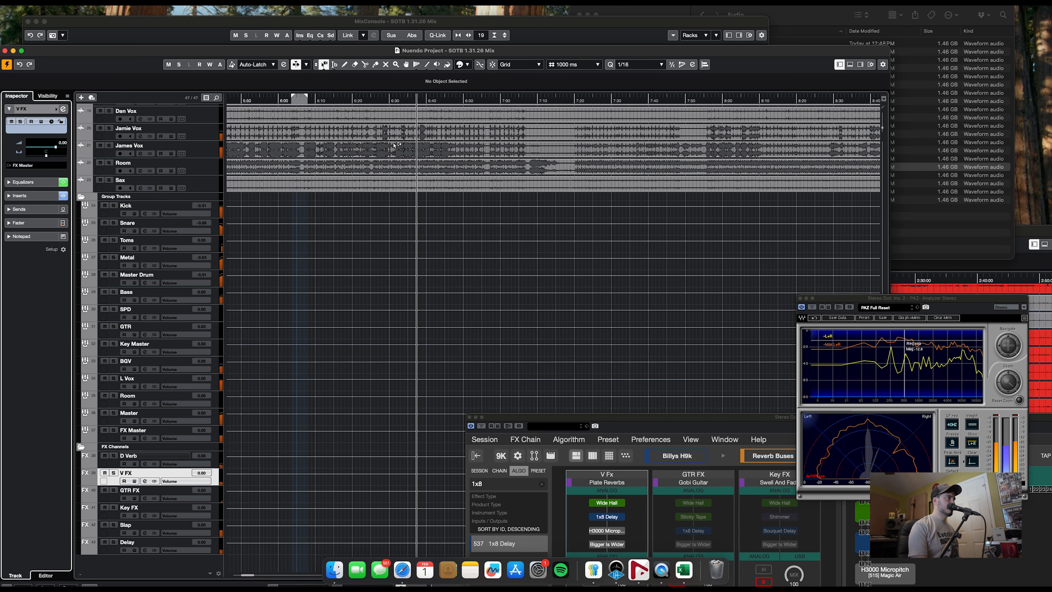
pyautogui.scroll(10, 398, 145)
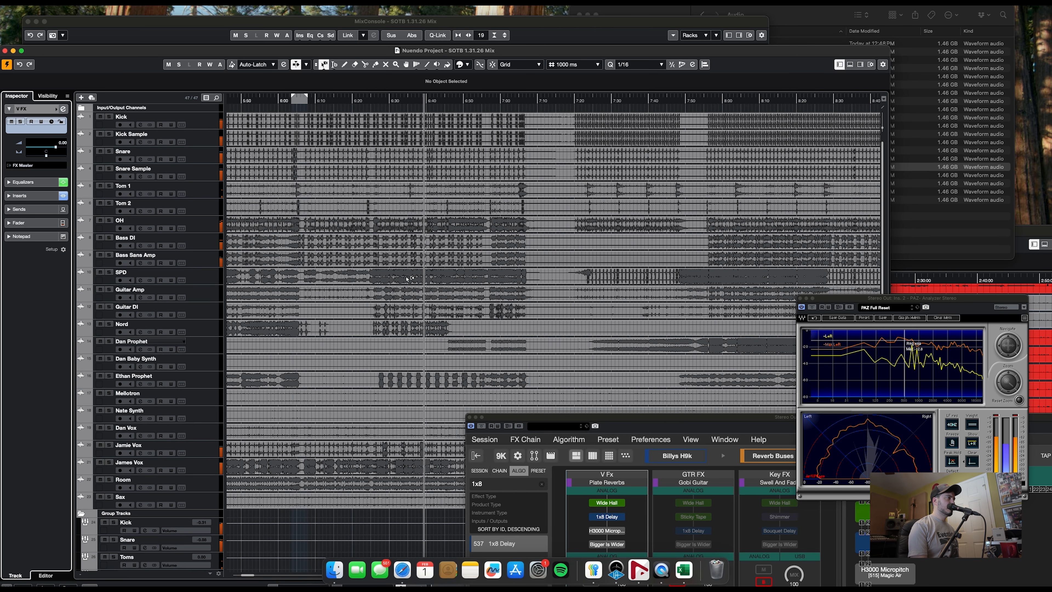
pyautogui.scroll(-3, 393, 329)
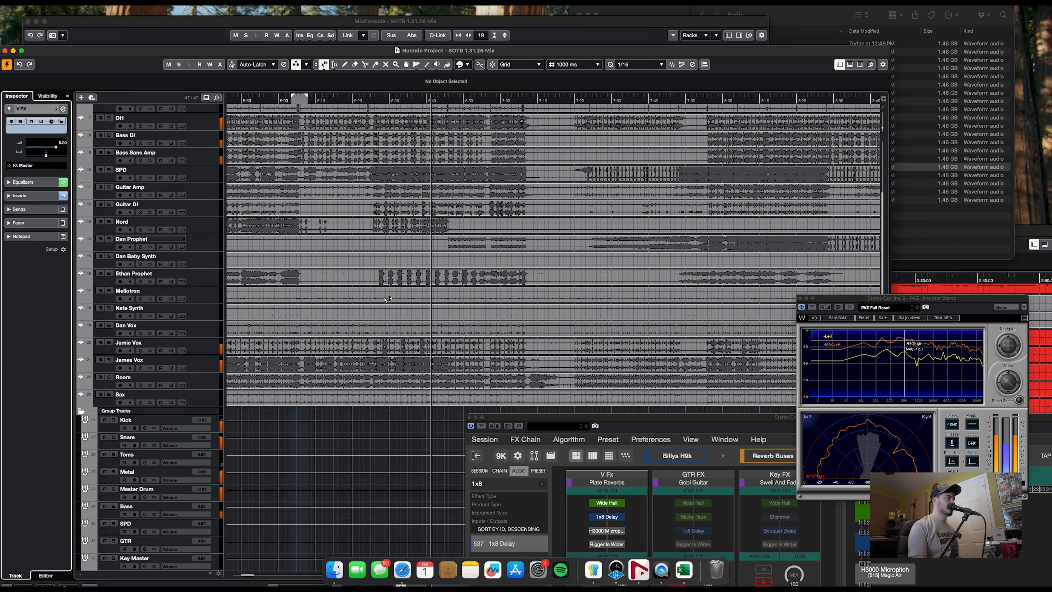
pyautogui.moveTo(385, 97); pyautogui.dragTo(387, 100)
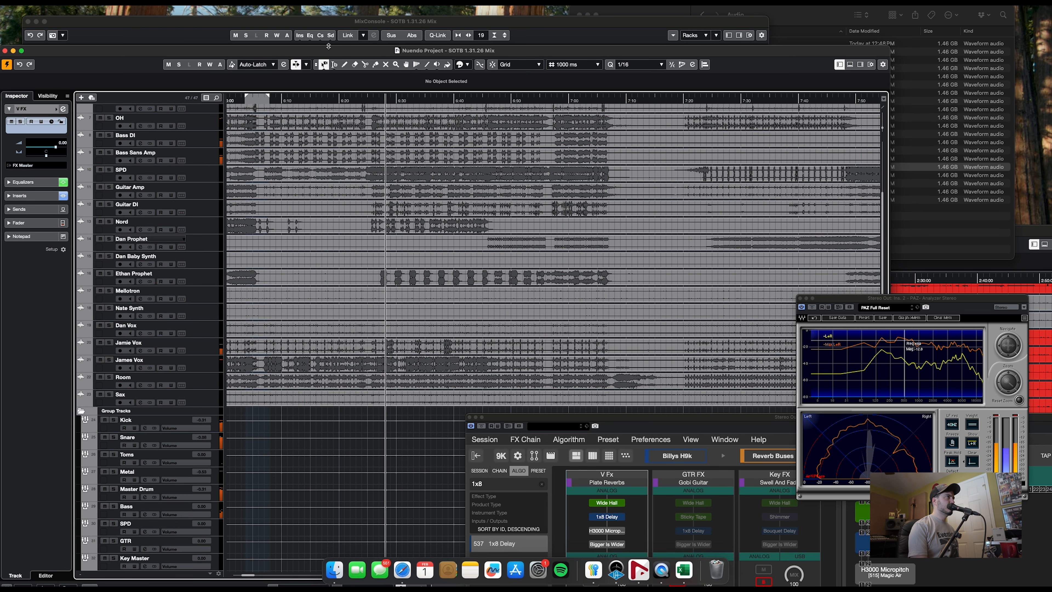
# - Solo the backing vocal, add bx_console Focusrite SC as its first insert, boost the HF band and close the plug-in
pyautogui.press('F3')
pyautogui.click(280, 238)
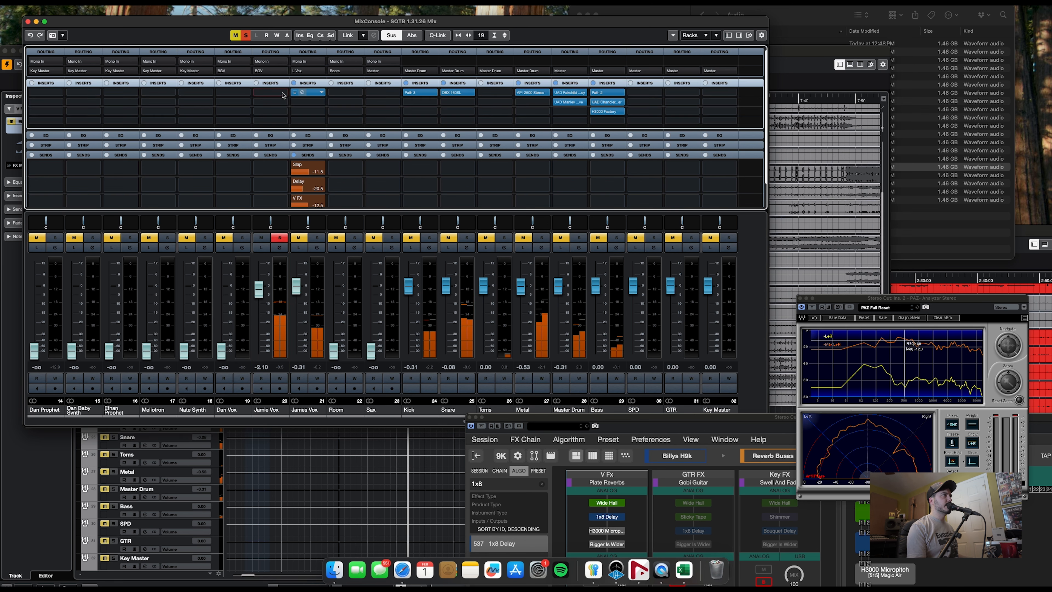
pyautogui.click(265, 93)
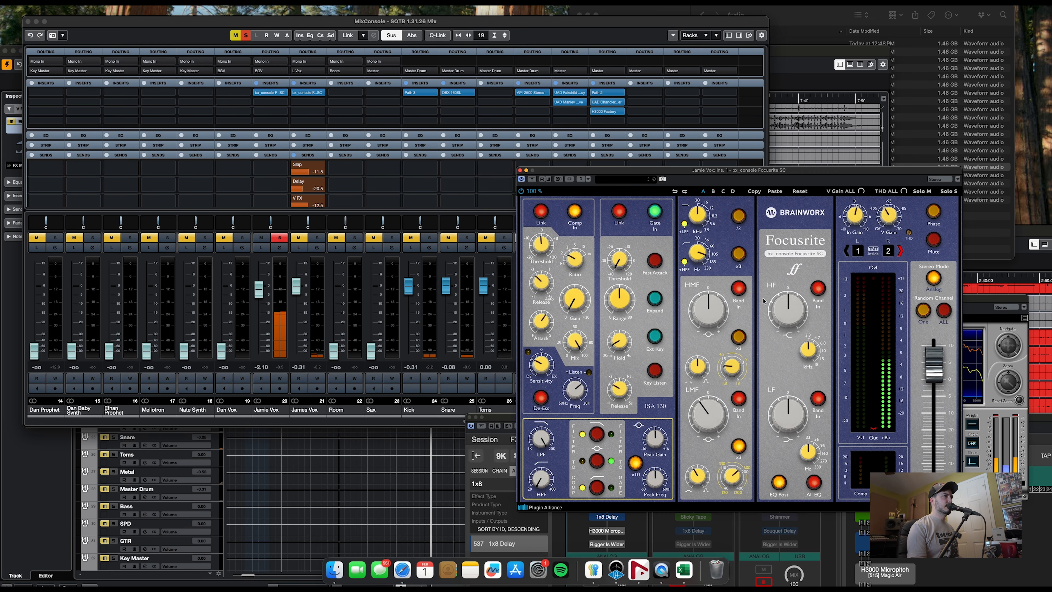
pyautogui.moveTo(778, 309); pyautogui.dragTo(777, 302)
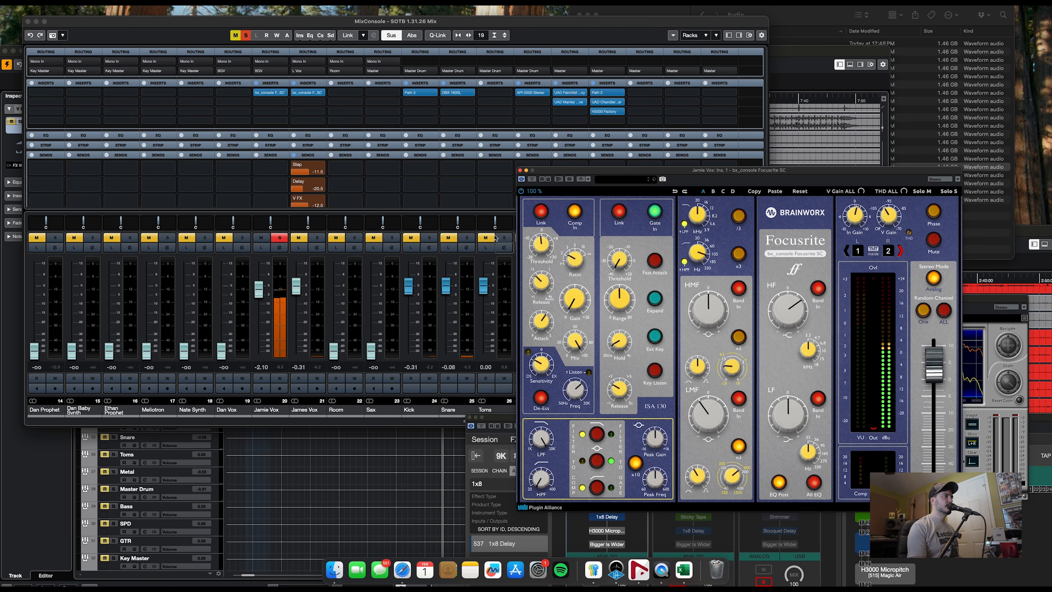
pyautogui.click(519, 171)
# - Move Emote clear of the mixer and insert UAD Neve 33609 C on the BGV group
pyautogui.hscroll(12, 354, 306)
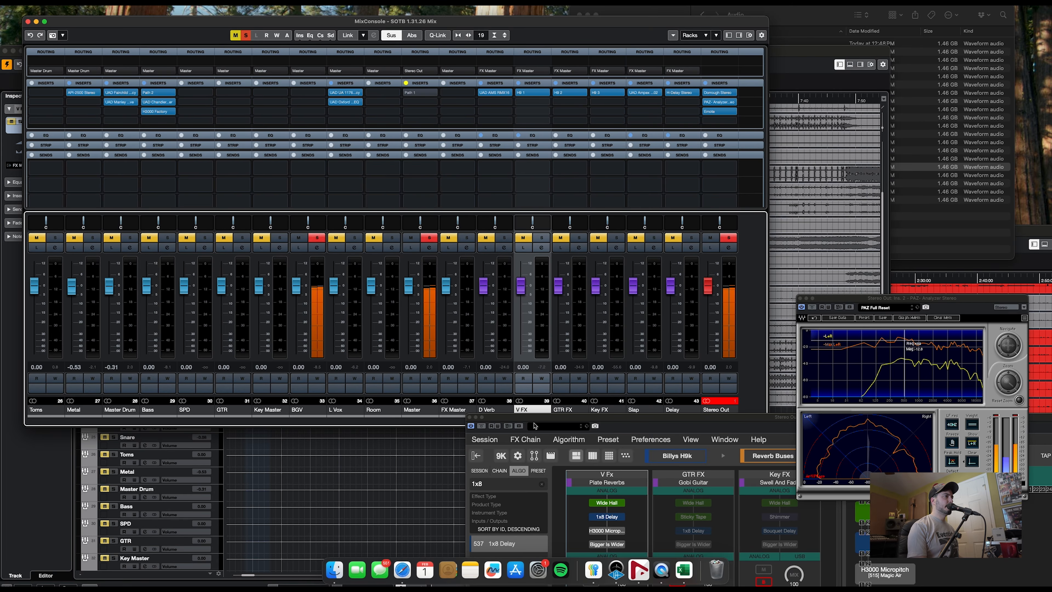
pyautogui.moveTo(533, 417); pyautogui.dragTo(556, 444)
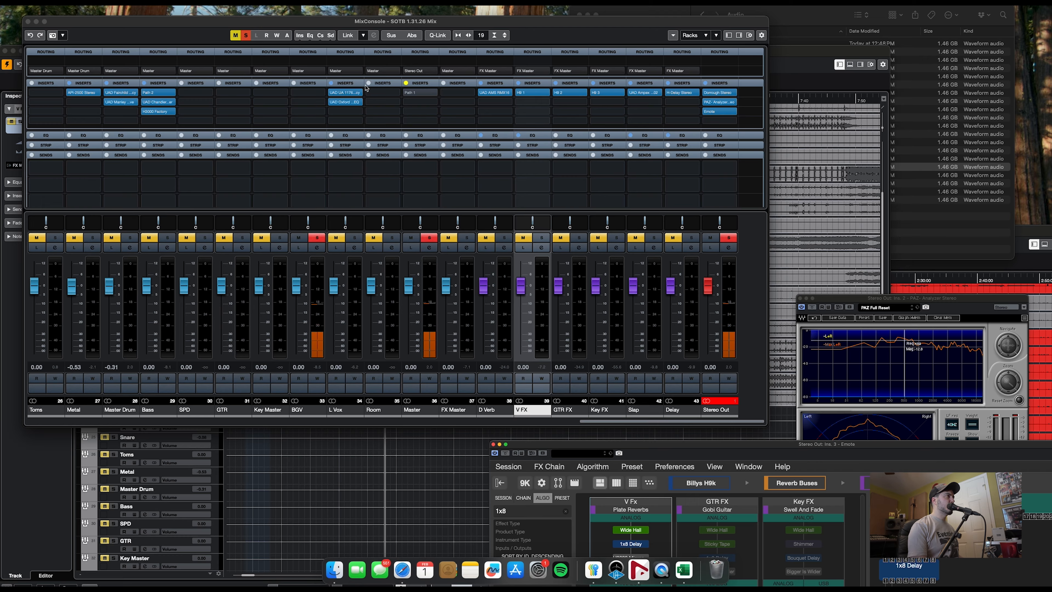
pyautogui.click(322, 95)
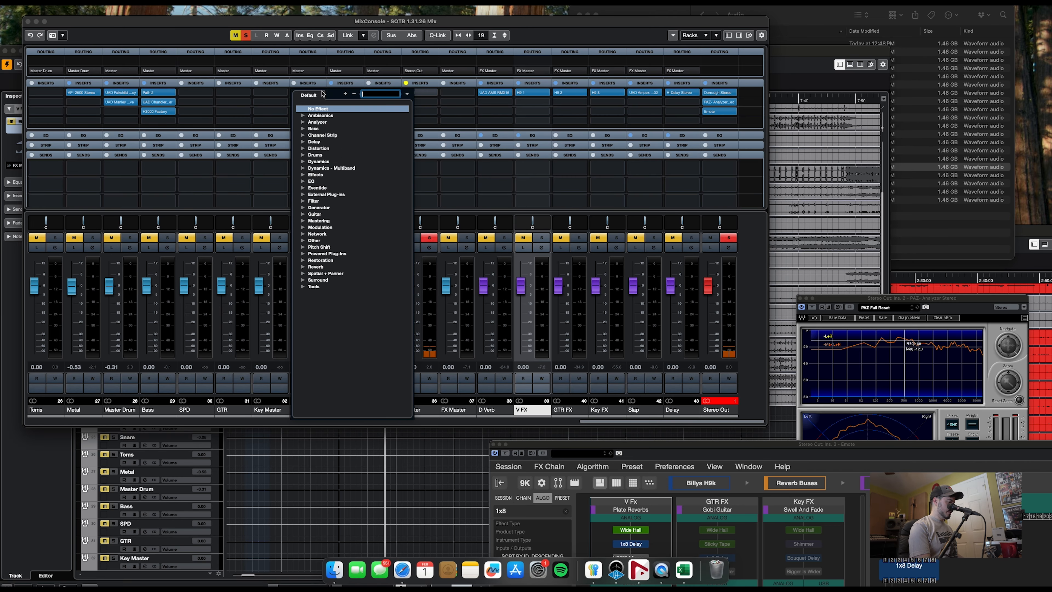
pyautogui.write('33609')
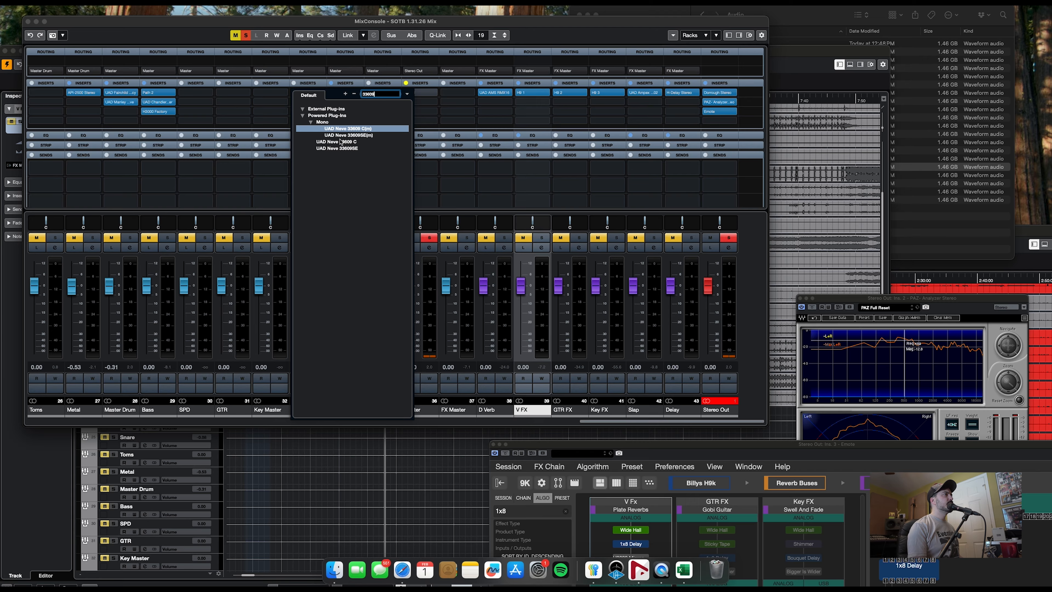
pyautogui.click(341, 142)
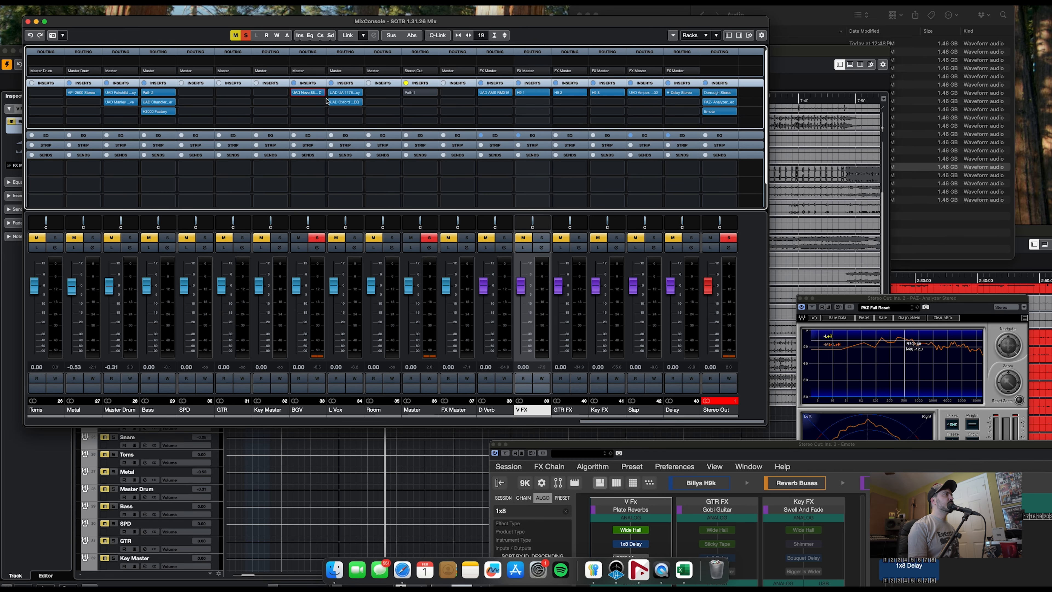
# - Open the Neve 33609 C during playback, adjust its compressor threshold, and move the plug-in clear of the group channels
pyautogui.click(303, 95)
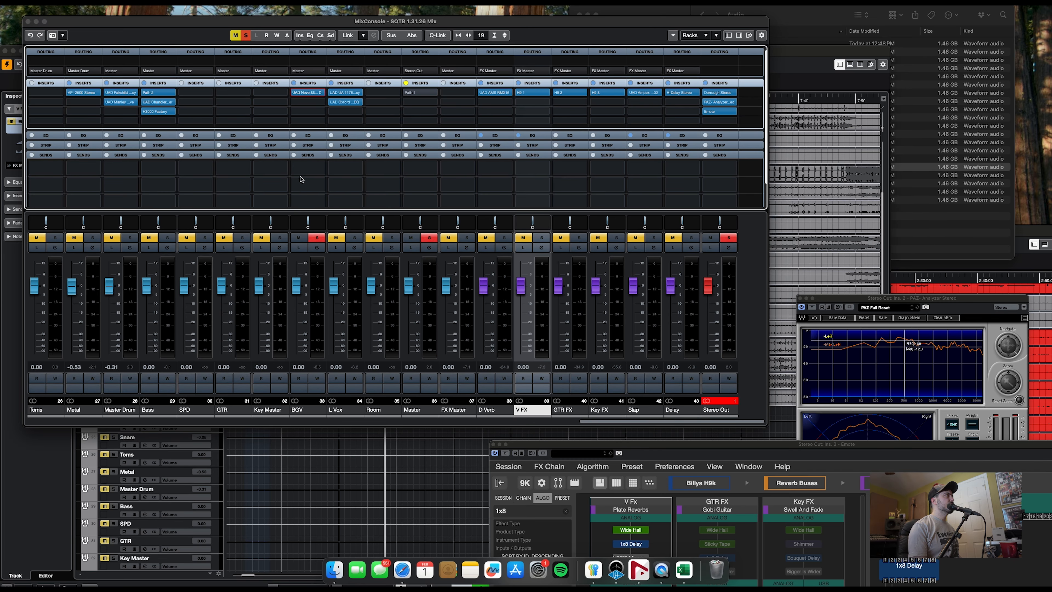
pyautogui.press('space')
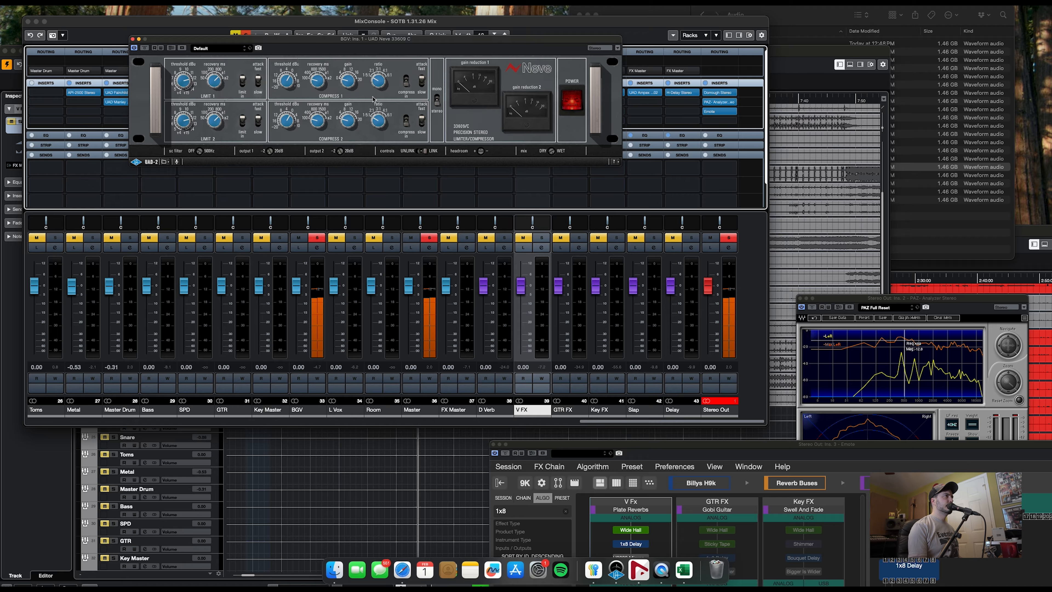
pyautogui.moveTo(286, 80); pyautogui.dragTo(285, 89)
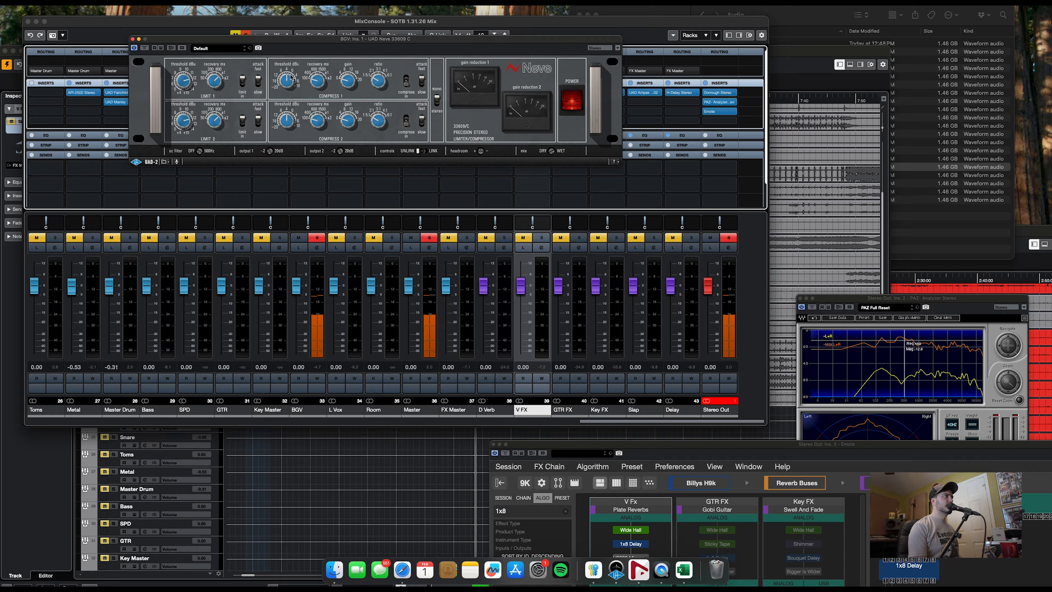
pyautogui.moveTo(284, 40); pyautogui.dragTo(711, 10)
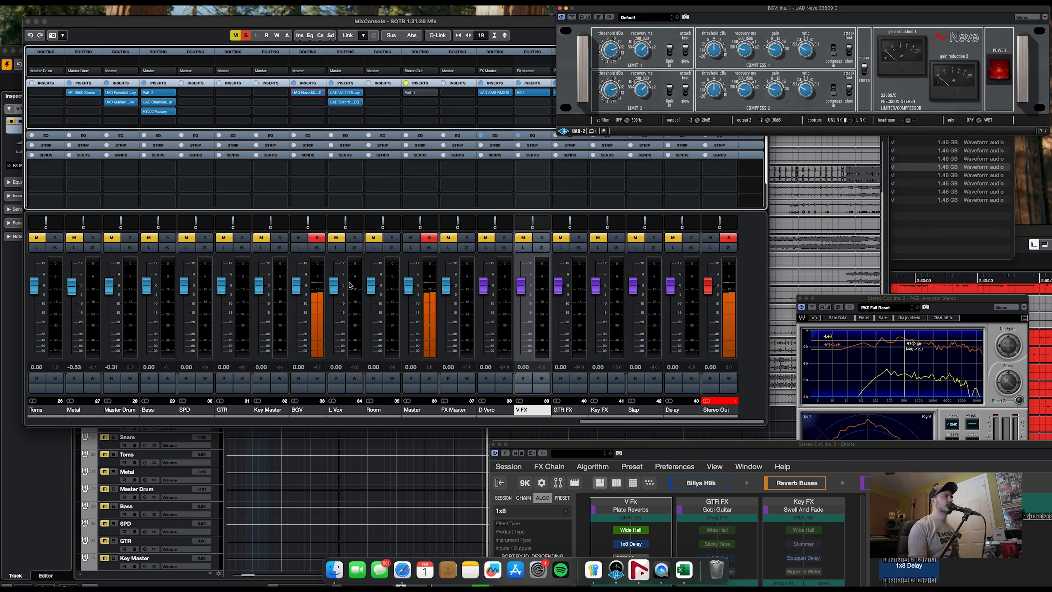
# - Copy the UAD Oxford Dynamic EQ from the L Vox group to the BGV group's second insert and open it
pyautogui.moveTo(345, 101); pyautogui.dragTo(310, 103)
pyautogui.click(307, 102)
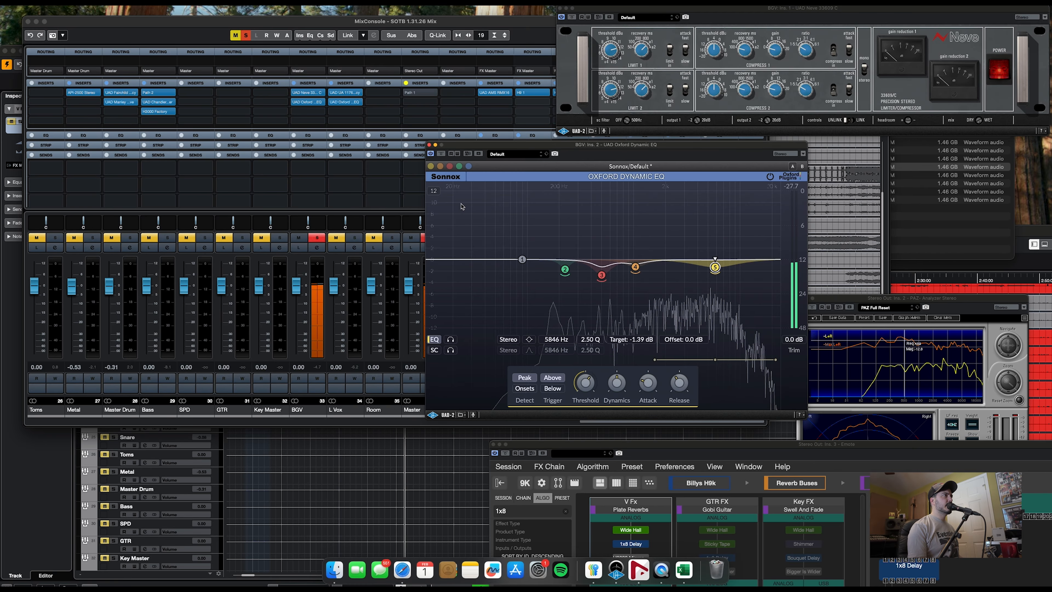
# - On the BGV Oxford Dynamic EQ, shift band 4 higher and set band 3 to 741 Hz with a −4.32 dB target, then close it
pyautogui.moveTo(634, 267); pyautogui.dragTo(665, 273)
pyautogui.moveTo(600, 274); pyautogui.dragTo(620, 283)
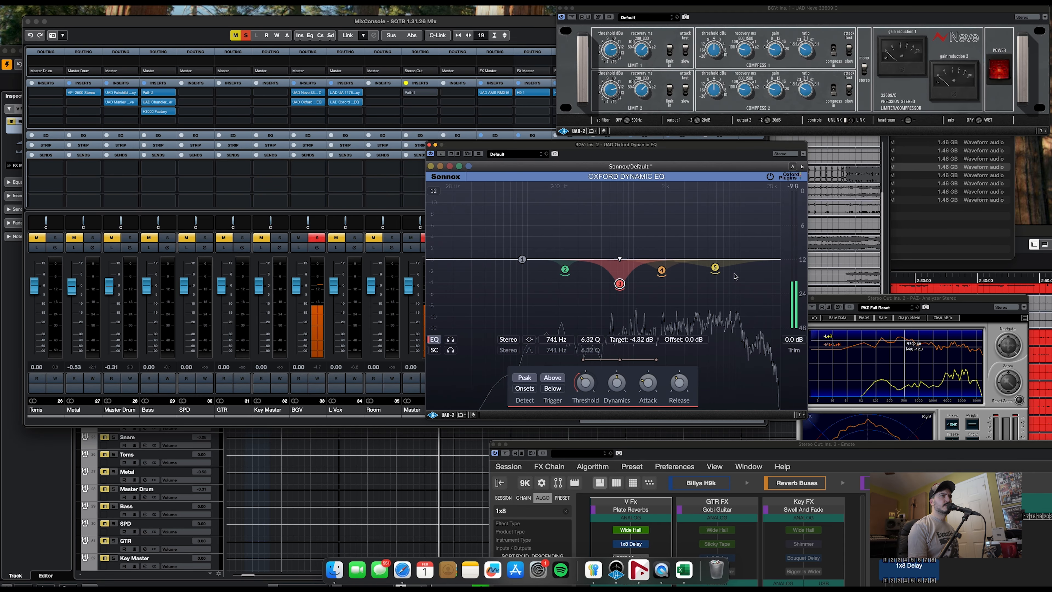
pyautogui.click(715, 267)
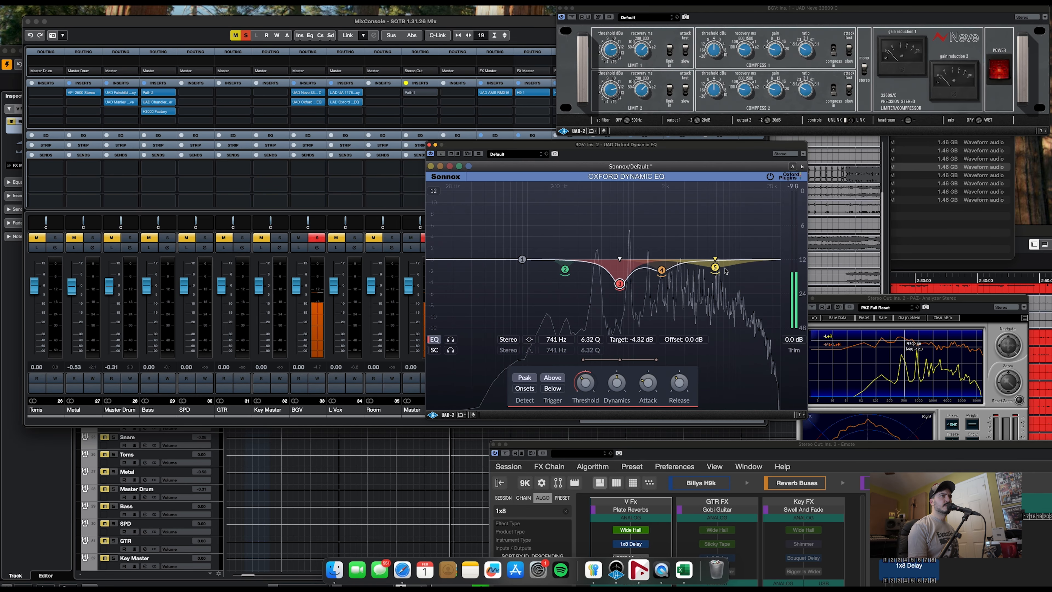
pyautogui.click(428, 145)
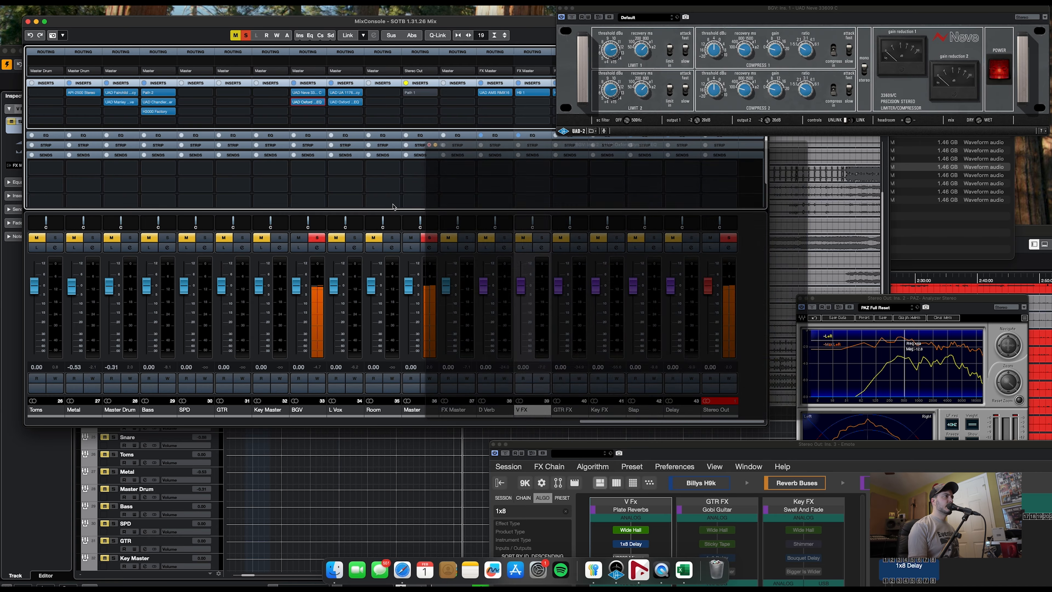
# - Pan the backing vocal on channel 20 partway right and clear the solo to hear the full mix
pyautogui.hscroll(-10, 501, 282)
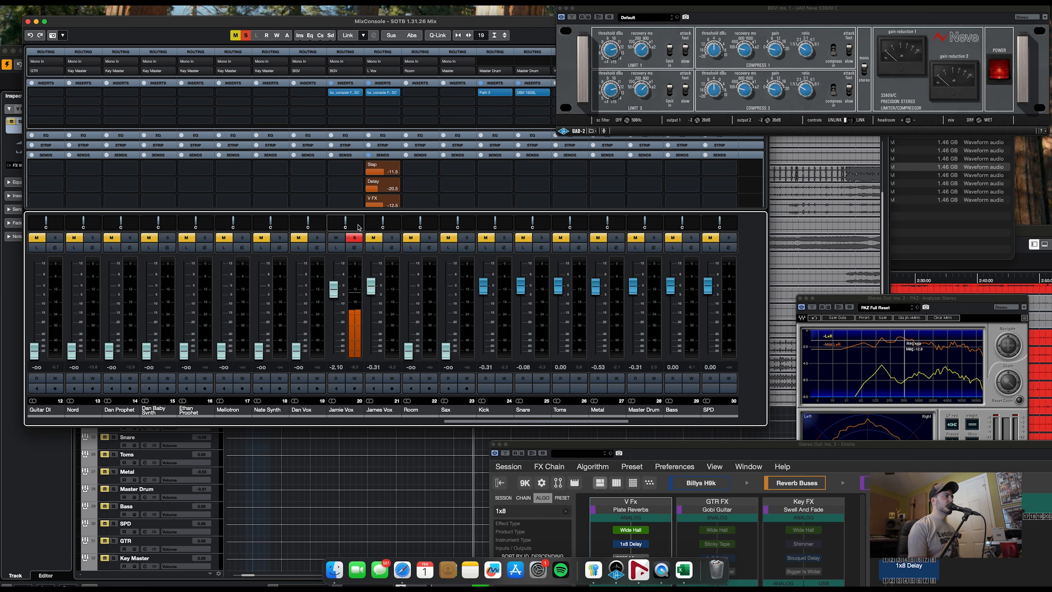
pyautogui.moveTo(346, 222); pyautogui.dragTo(350, 222)
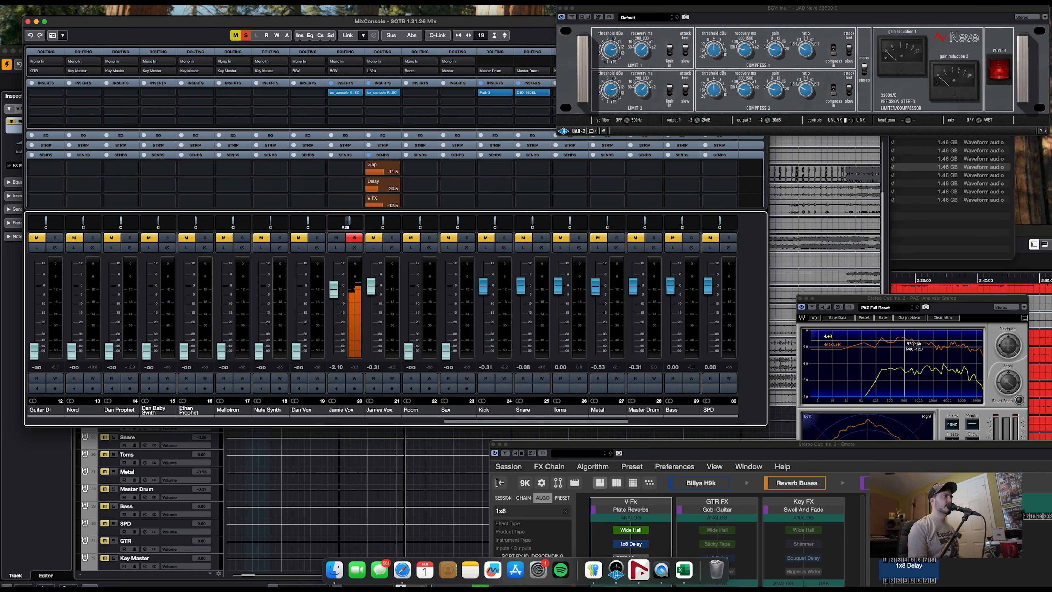
pyautogui.click(357, 170)
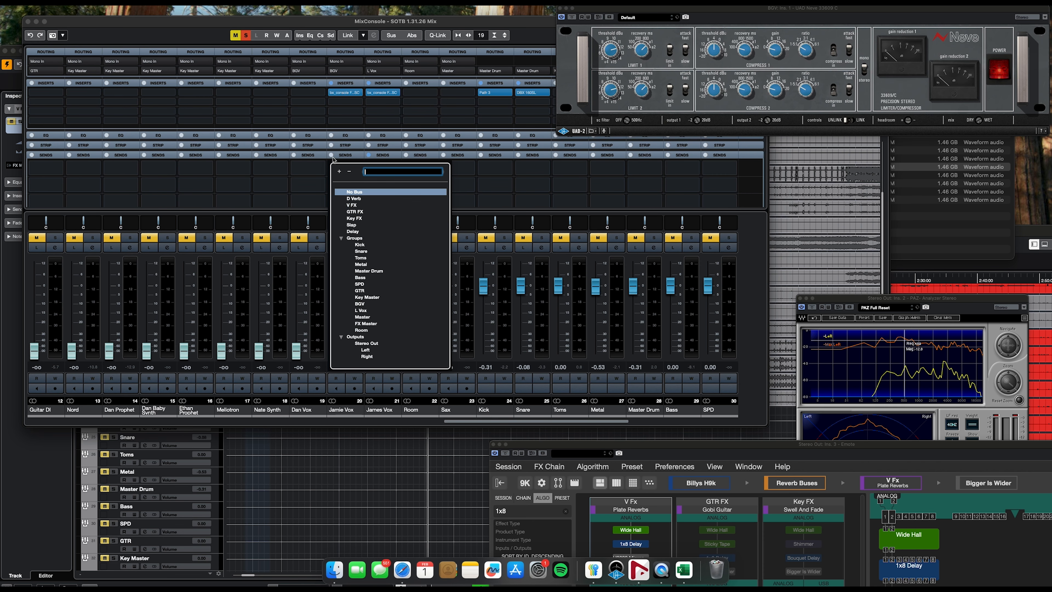
pyautogui.click(330, 21)
pyautogui.click(246, 36)
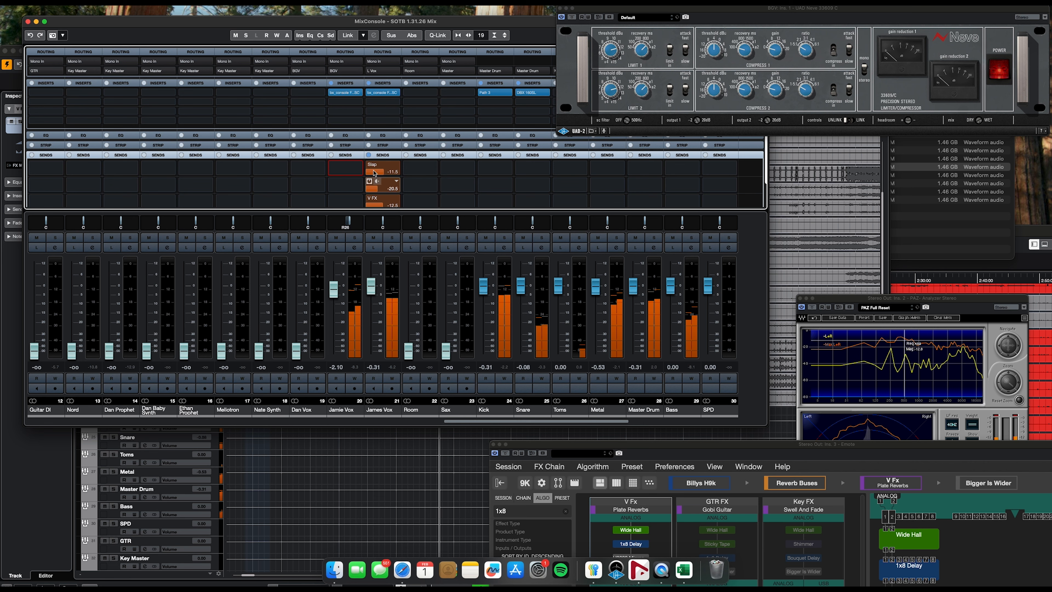
# - Add Slap and Delay sends to the channel 20 backing vocal, set to −11.7 dB and −21.1 dB
pyautogui.click(358, 170)
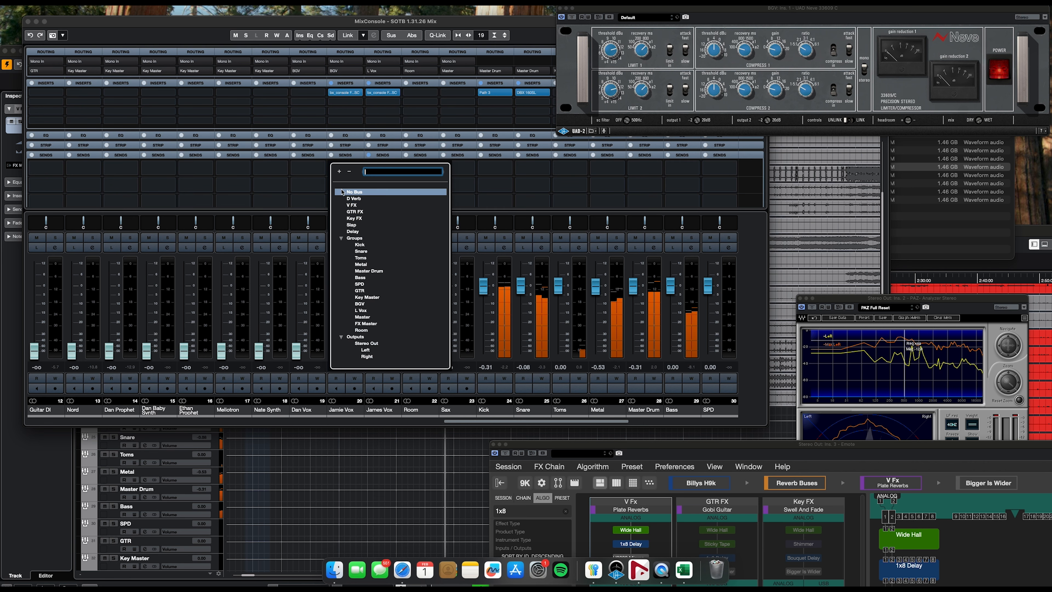
pyautogui.click(351, 224)
pyautogui.moveTo(352, 175); pyautogui.dragTo(313, 192)
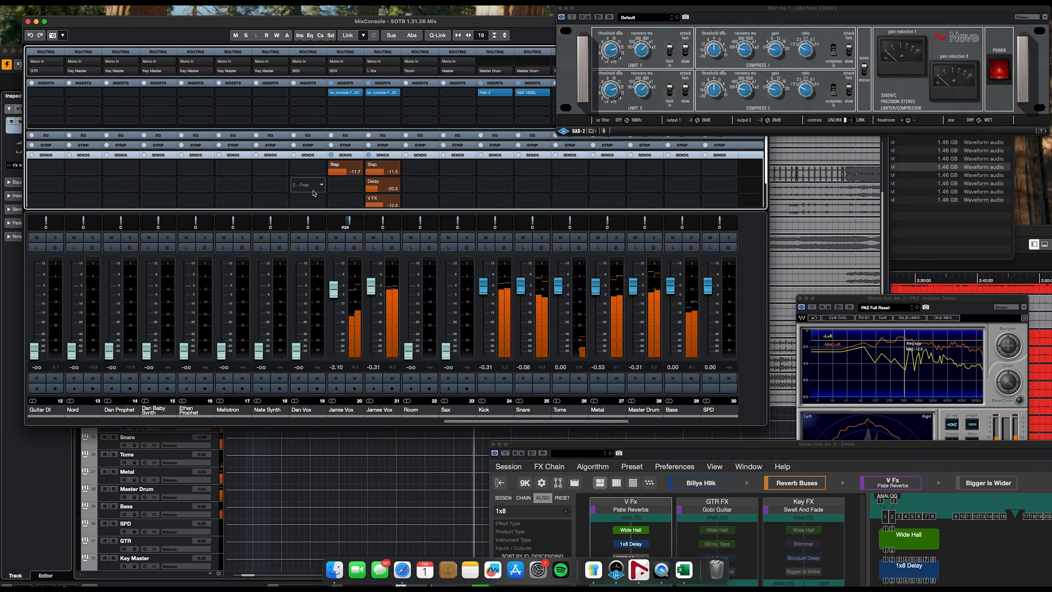
pyautogui.click(352, 186)
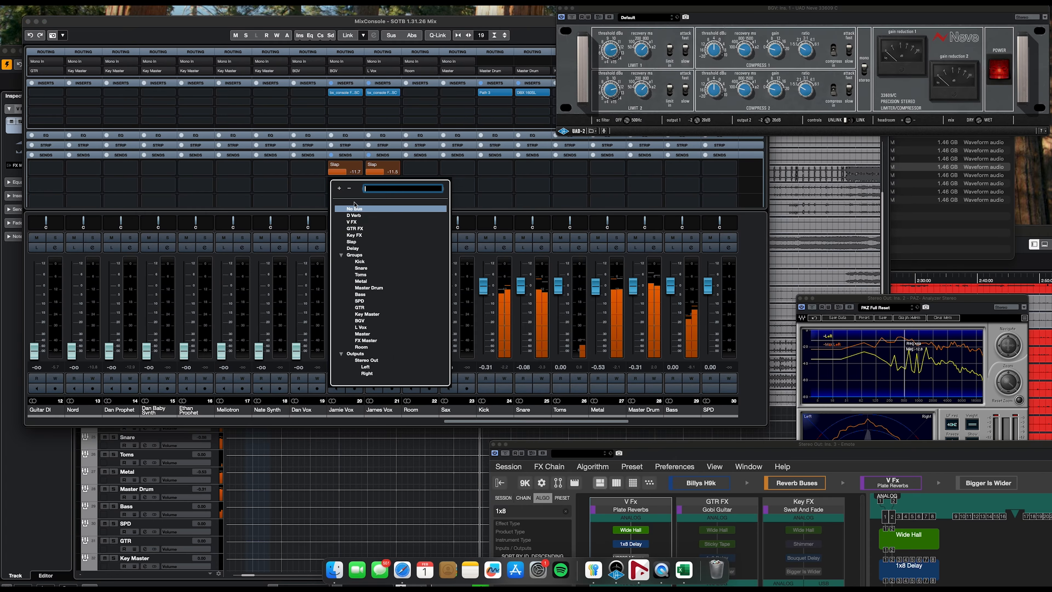
pyautogui.click(352, 248)
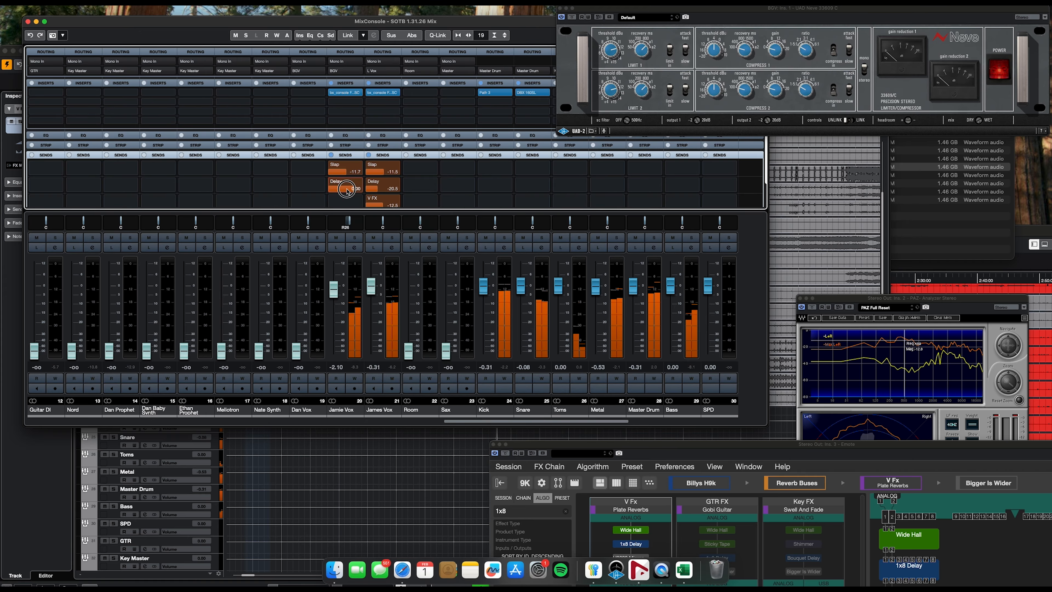
# - Add a V FX send at about −15.9 dB to the channel 20 backing vocal and pan the channel to R67
pyautogui.click(356, 202)
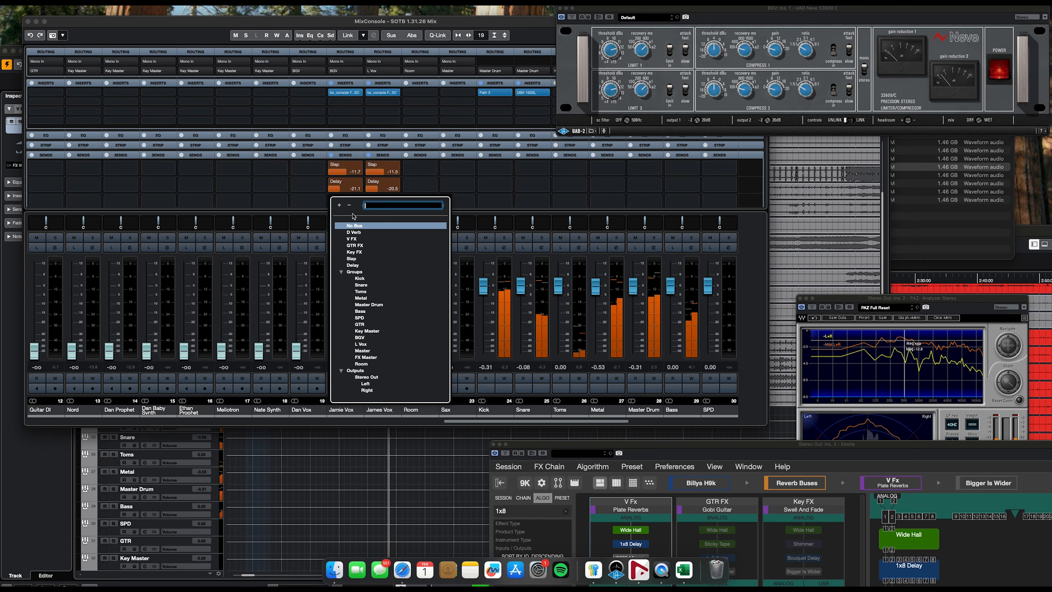
pyautogui.click(352, 239)
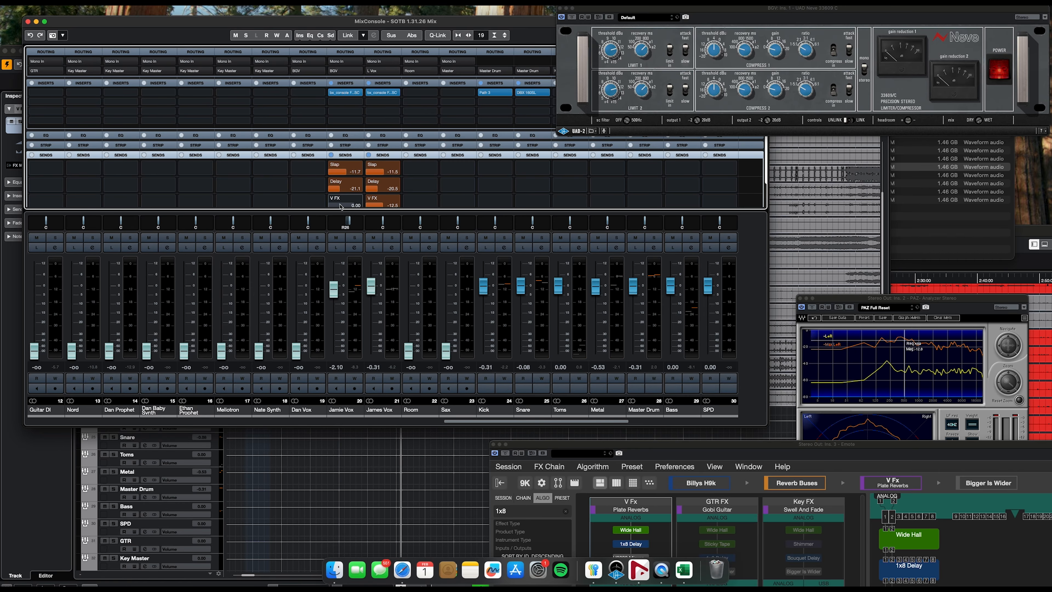
pyautogui.moveTo(352, 206); pyautogui.dragTo(337, 209)
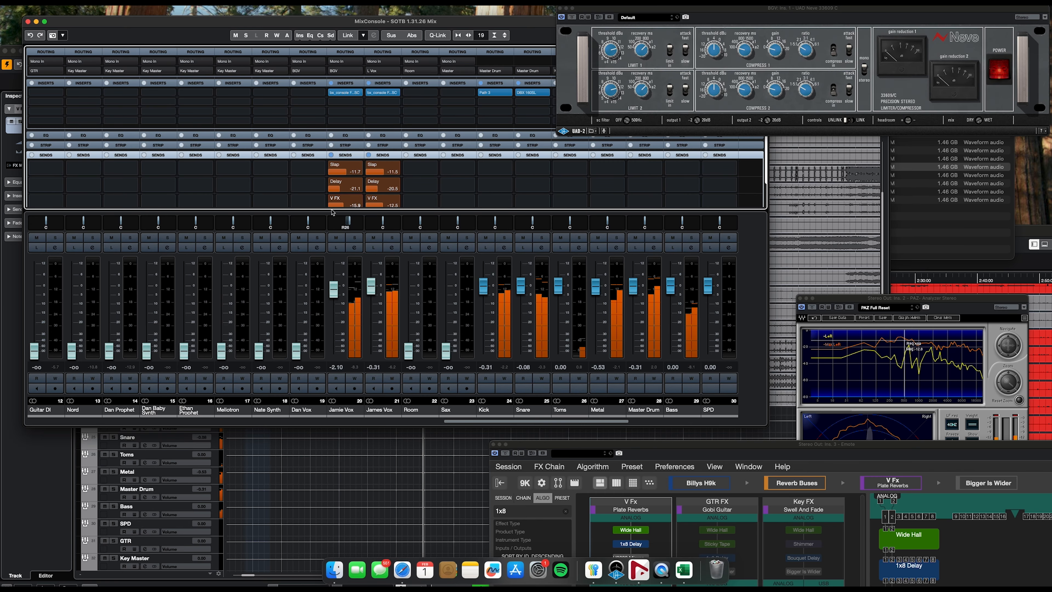
pyautogui.moveTo(321, 17); pyautogui.dragTo(318, 22)
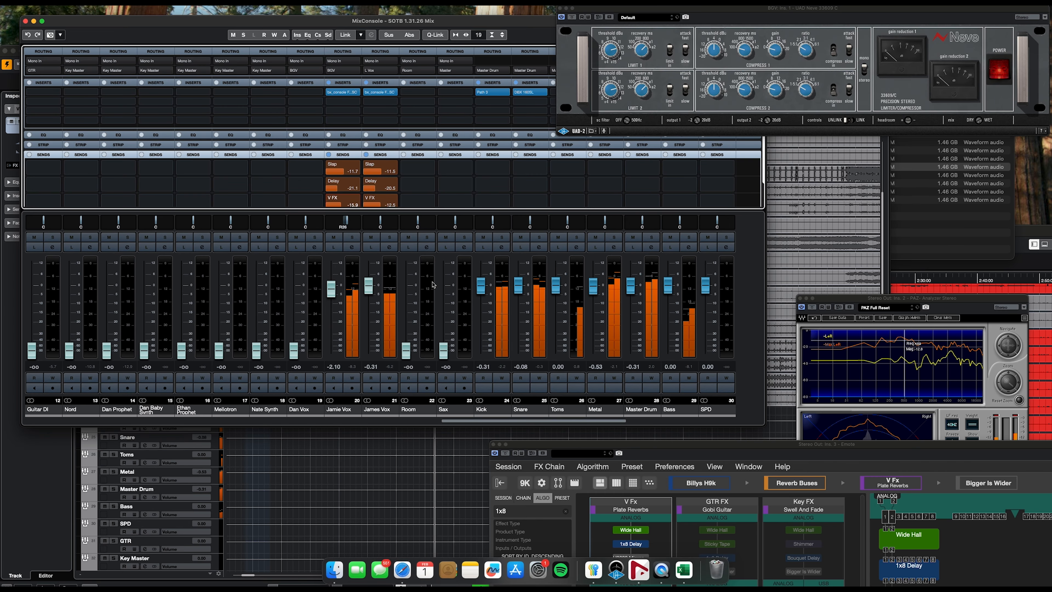
pyautogui.moveTo(348, 224); pyautogui.dragTo(362, 223)
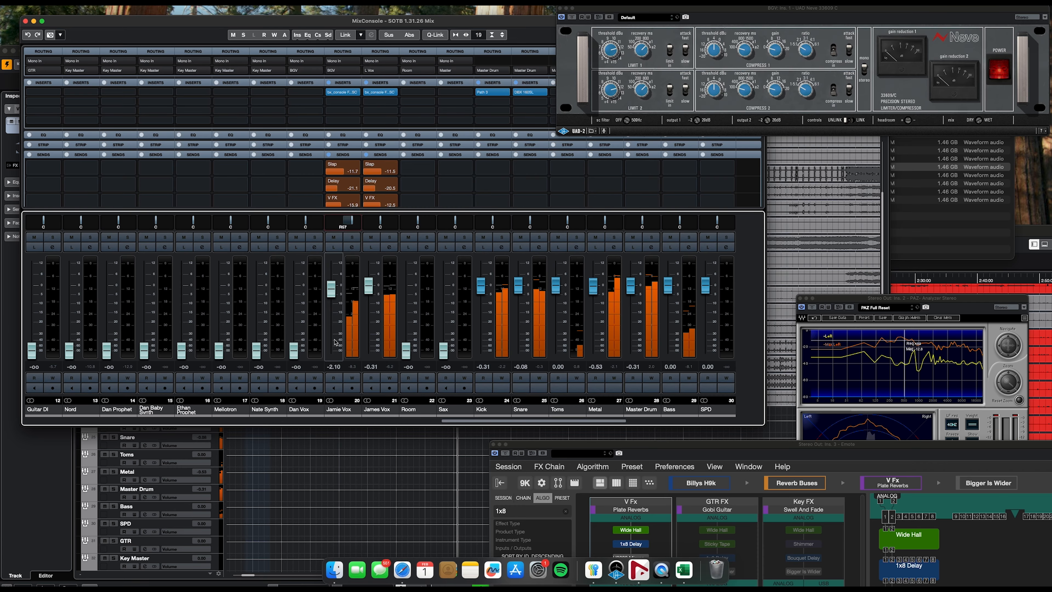
# - Bring the project window forward and move playback to shortly after 9:00, where the channel 19 backing vocal has material
pyautogui.click(60, 451)
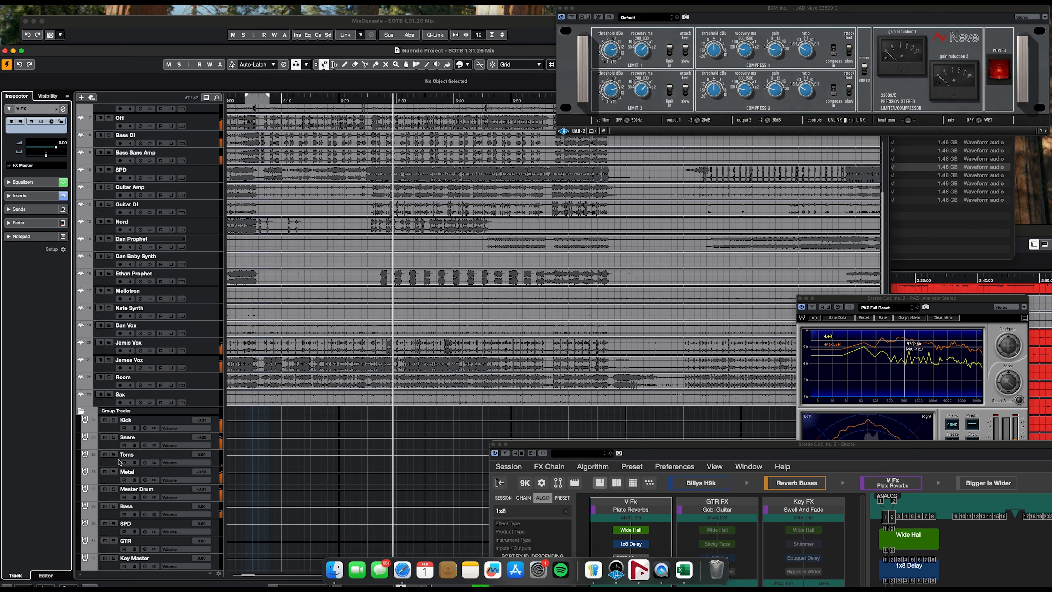
pyautogui.hscroll(15, 341, 243)
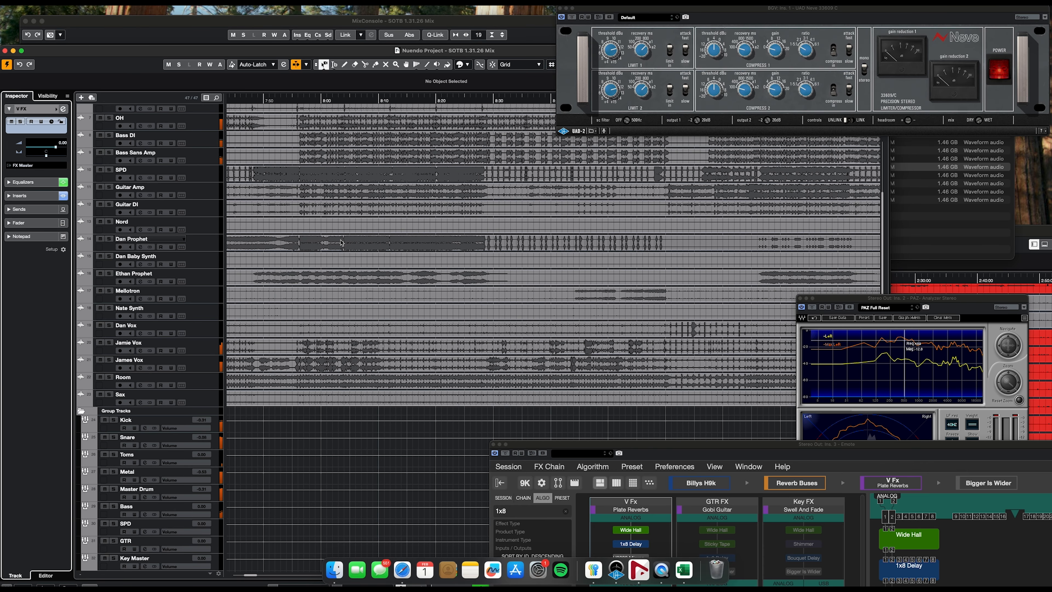
pyautogui.hscroll(-2, 341, 243)
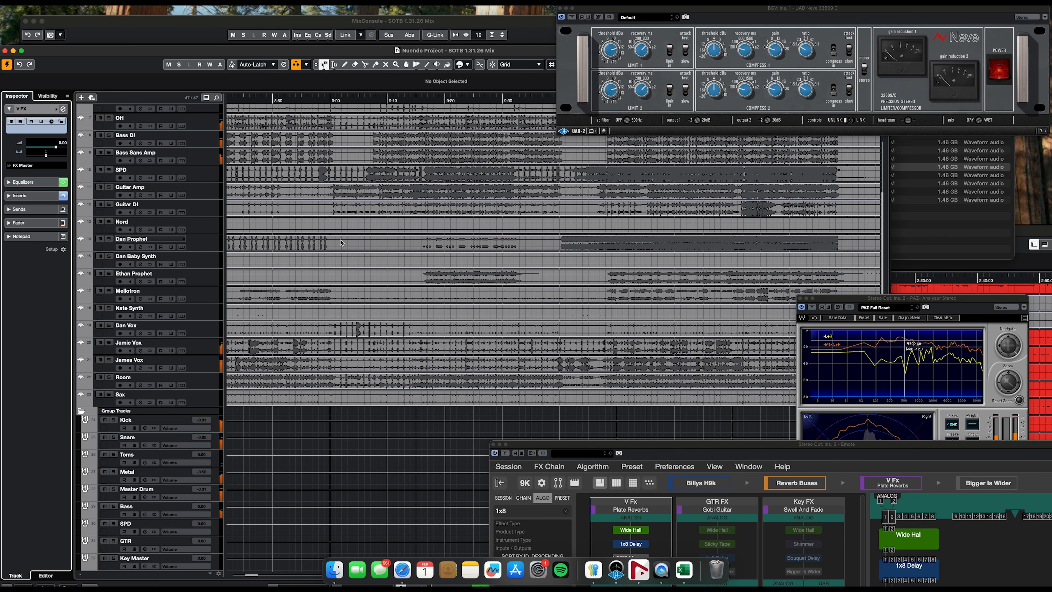
pyautogui.moveTo(348, 97); pyautogui.dragTo(354, 102)
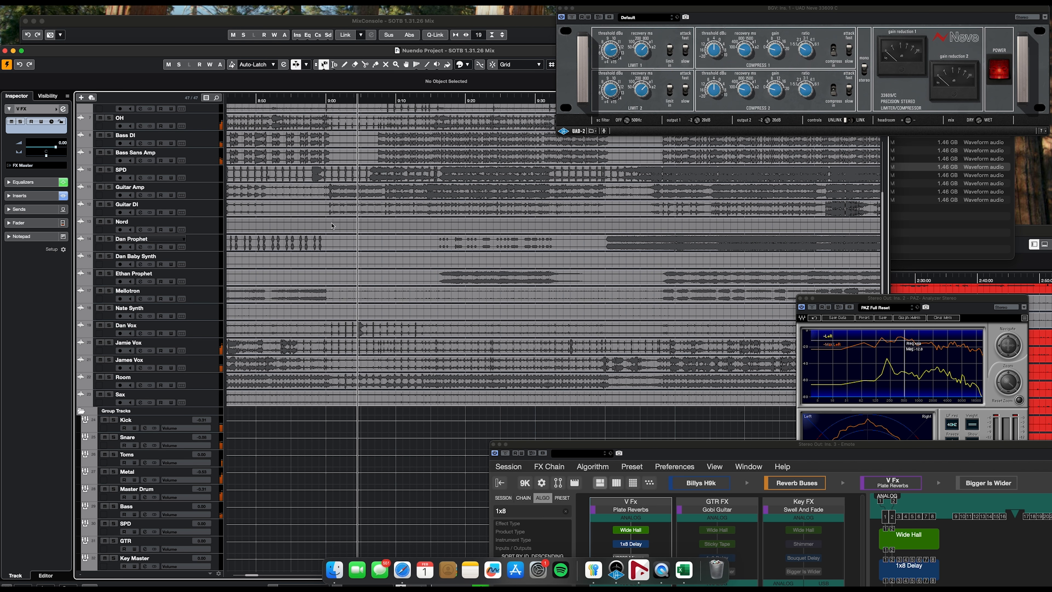
# - Look through the rest of the timeline for channel 19 backing vocal passages and start playback just before 10:40
pyautogui.hscroll(3, 344, 239)
pyautogui.hscroll(10, 343, 239)
pyautogui.scroll(-5, 344, 239)
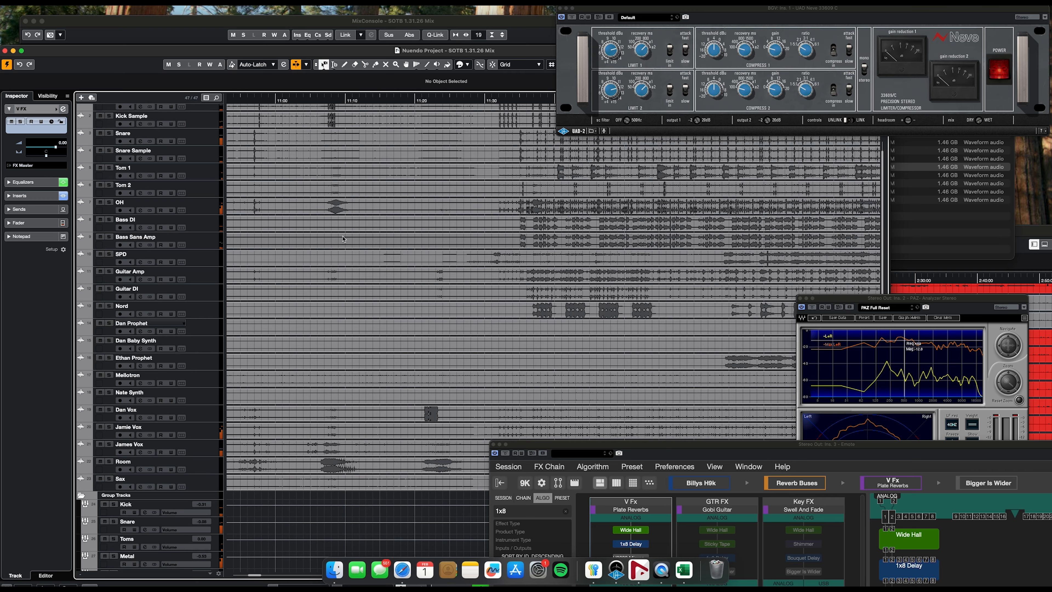
pyautogui.hscroll(15, 353, 199)
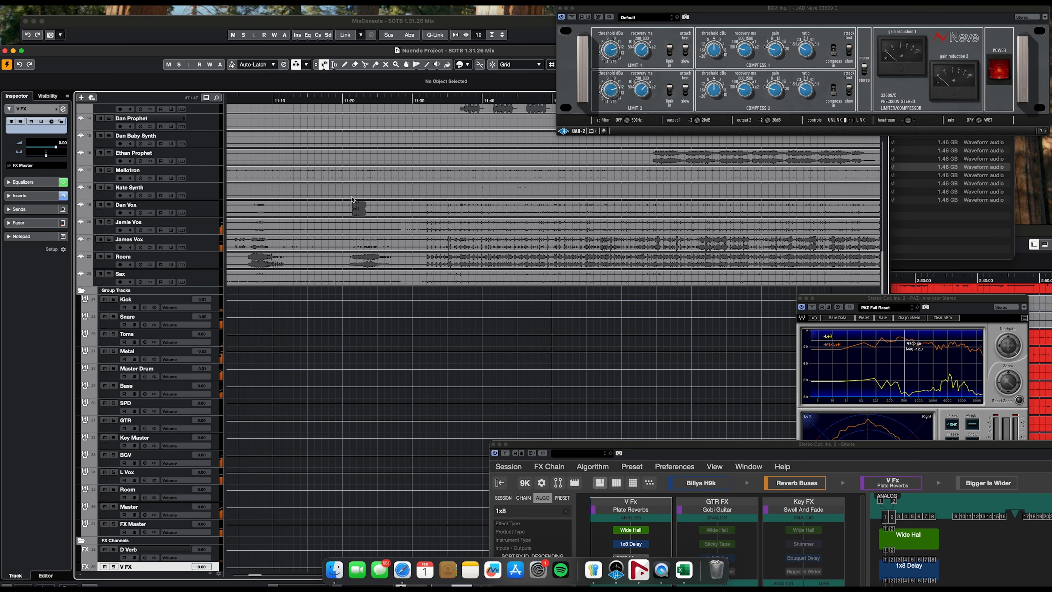
pyautogui.hscroll(-15, 352, 199)
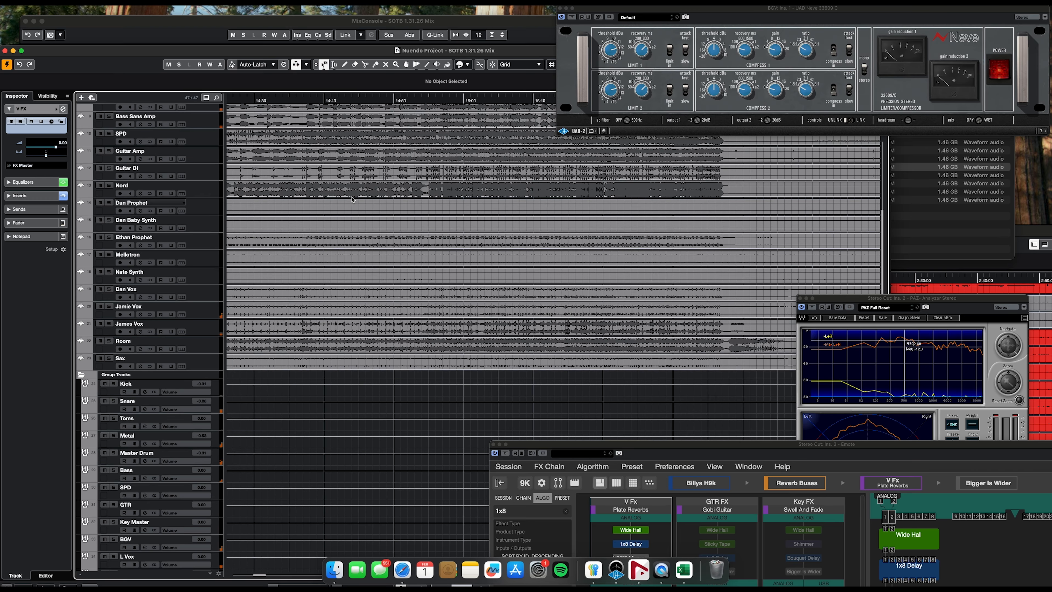
pyautogui.scroll(7, 352, 199)
pyautogui.scroll(-8, 352, 199)
pyautogui.hscroll(-2, 352, 198)
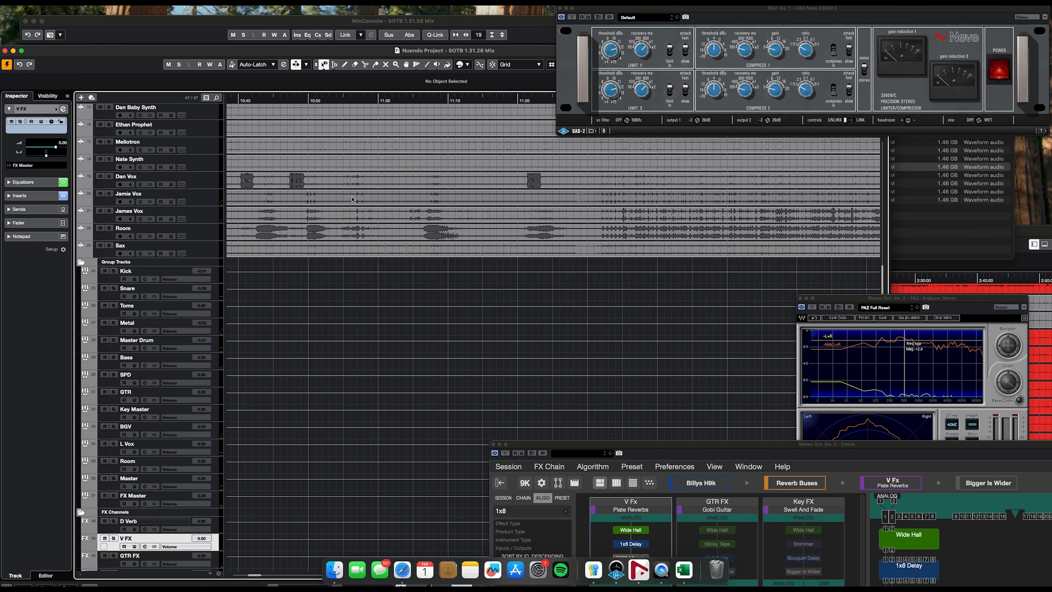
pyautogui.click(239, 98)
pyautogui.press('space')
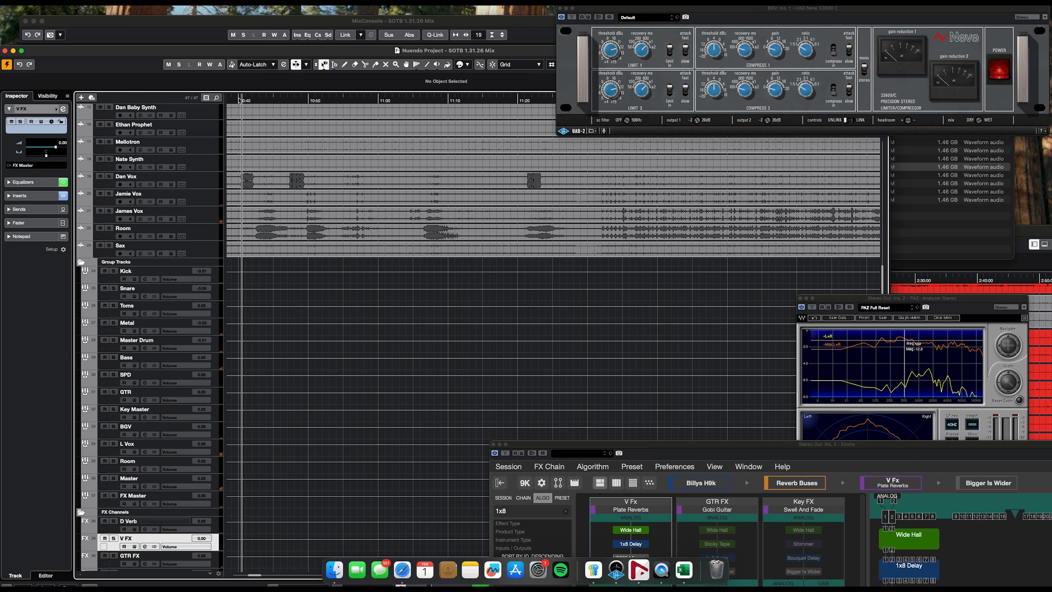
# - Raise the channel 19 backing vocal fader to 0.00 dB and copy bx_console Focusrite SC onto it from channel 20
pyautogui.click(235, 23)
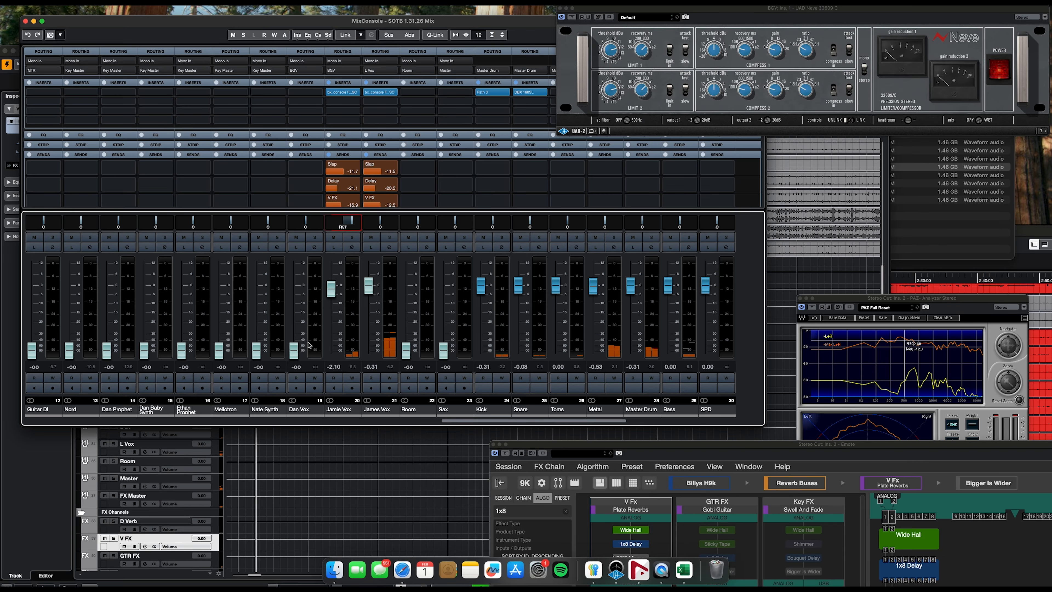
pyautogui.moveTo(293, 350); pyautogui.dragTo(296, 285)
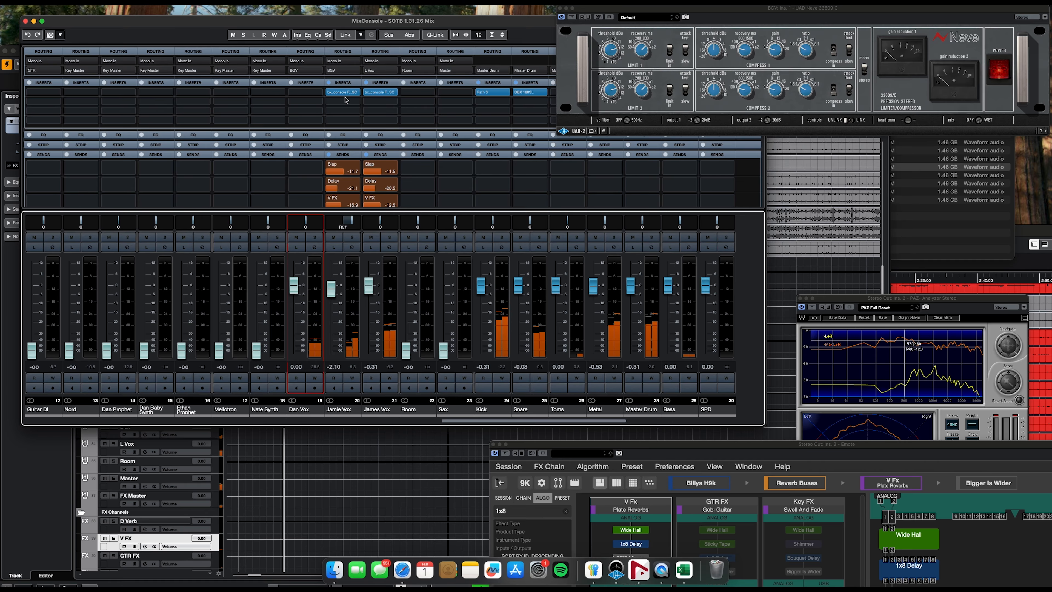
pyautogui.moveTo(342, 92); pyautogui.dragTo(306, 93)
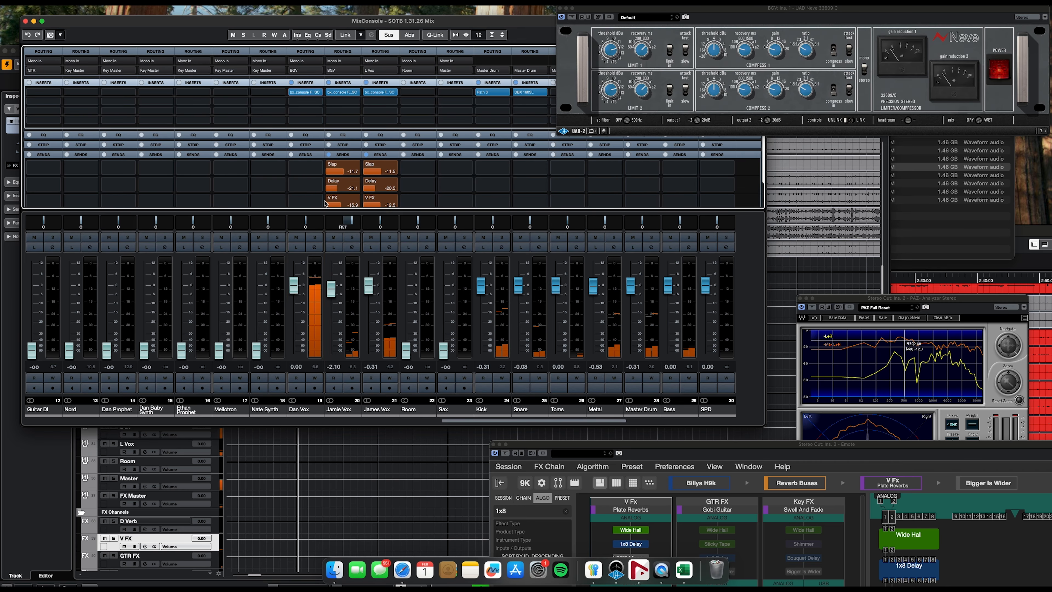
# - Add a Slap send to the channel 19 backing vocal at about −18.9 dB
pyautogui.click(321, 168)
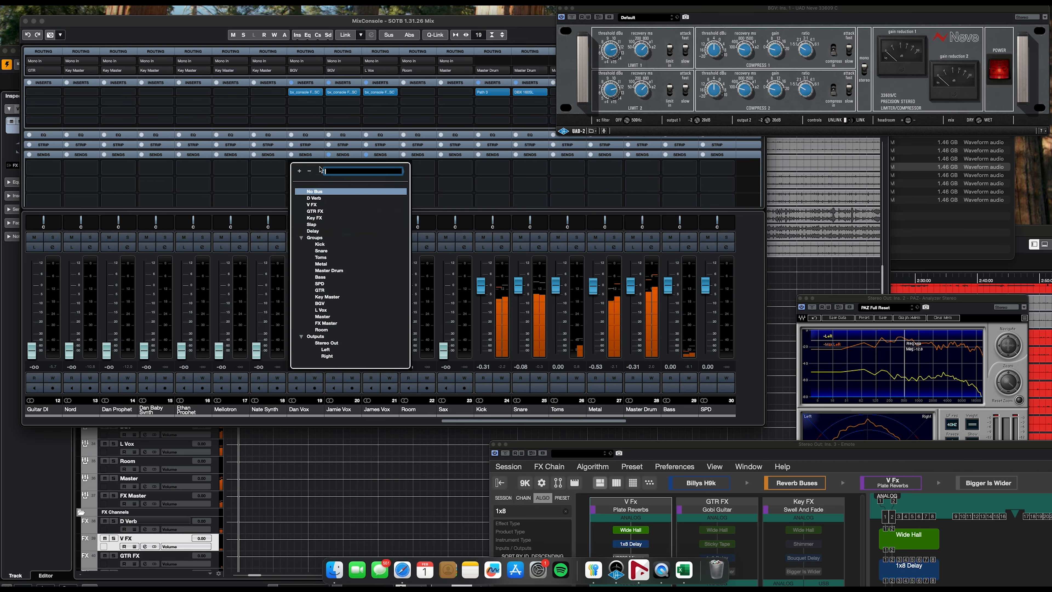
pyautogui.click(317, 225)
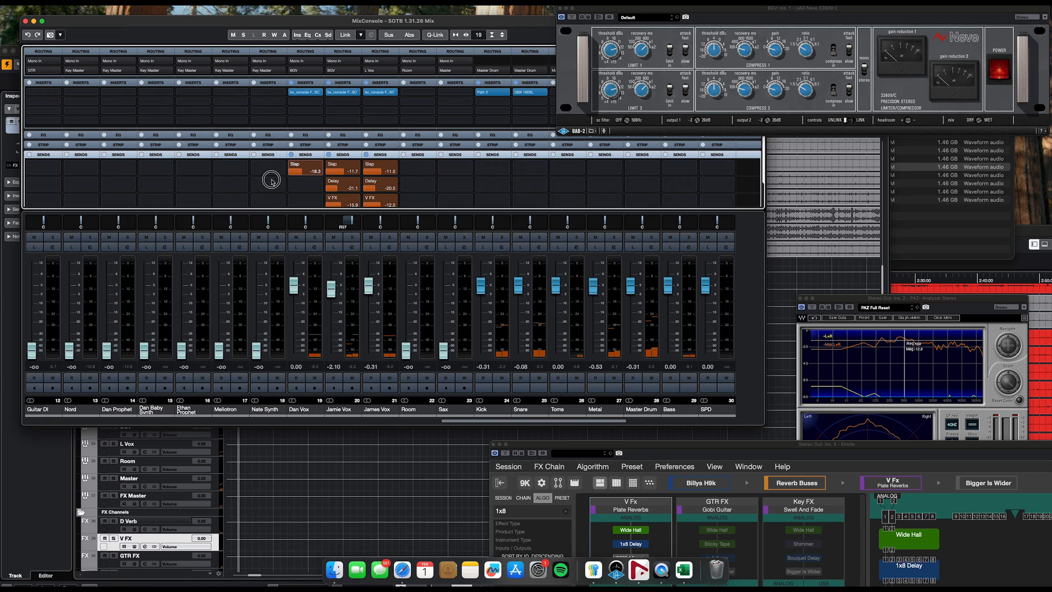
# - Pan the channel 19 backing vocal to L45 and lower its fader to −0.76 dB
pyautogui.click(307, 223)
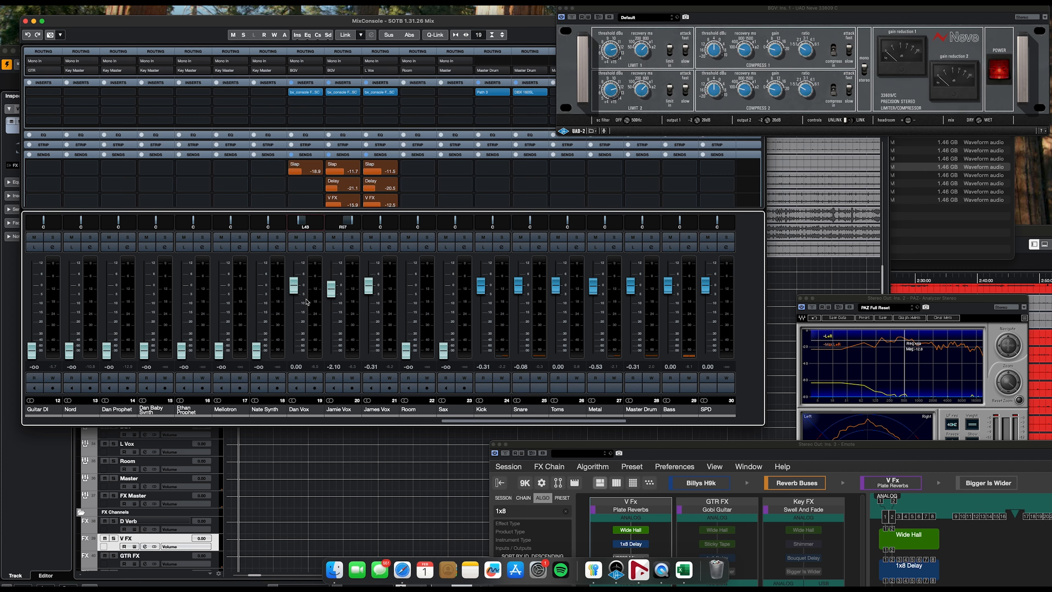
pyautogui.click(295, 286)
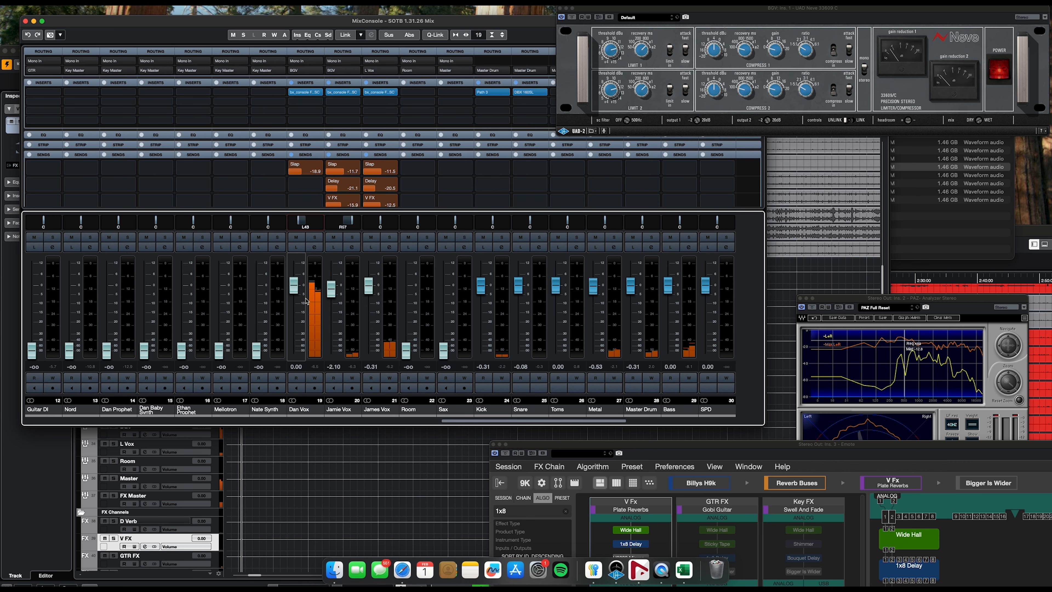
pyautogui.moveTo(295, 286); pyautogui.dragTo(295, 288)
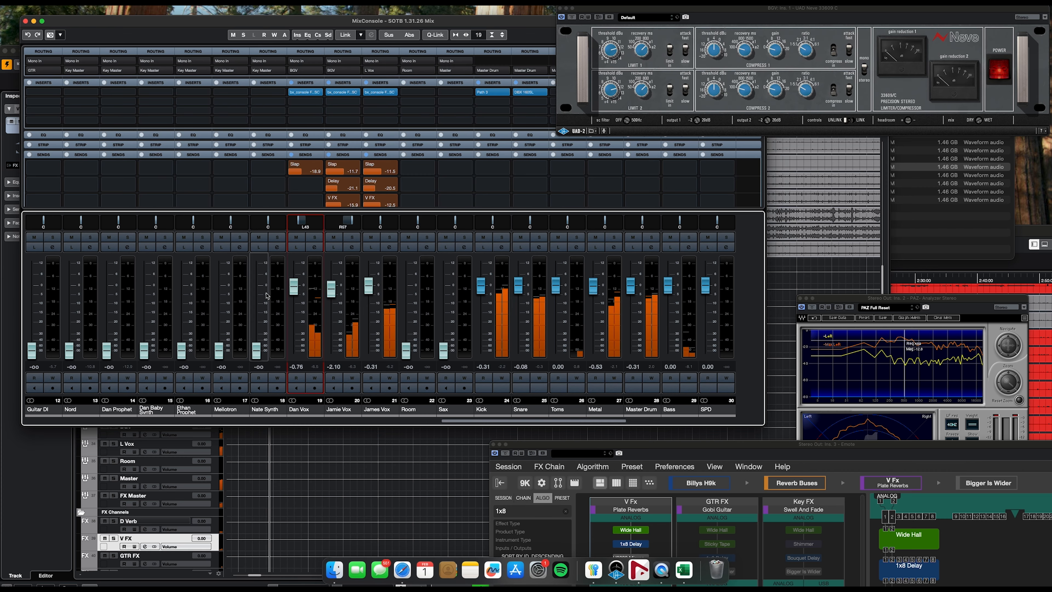
# - Move playback back to about 10:11 in the project window and return to the mixer
pyautogui.click(43, 454)
pyautogui.scroll(10, 328, 190)
pyautogui.scroll(-4, 328, 190)
pyautogui.hscroll(-8, 328, 190)
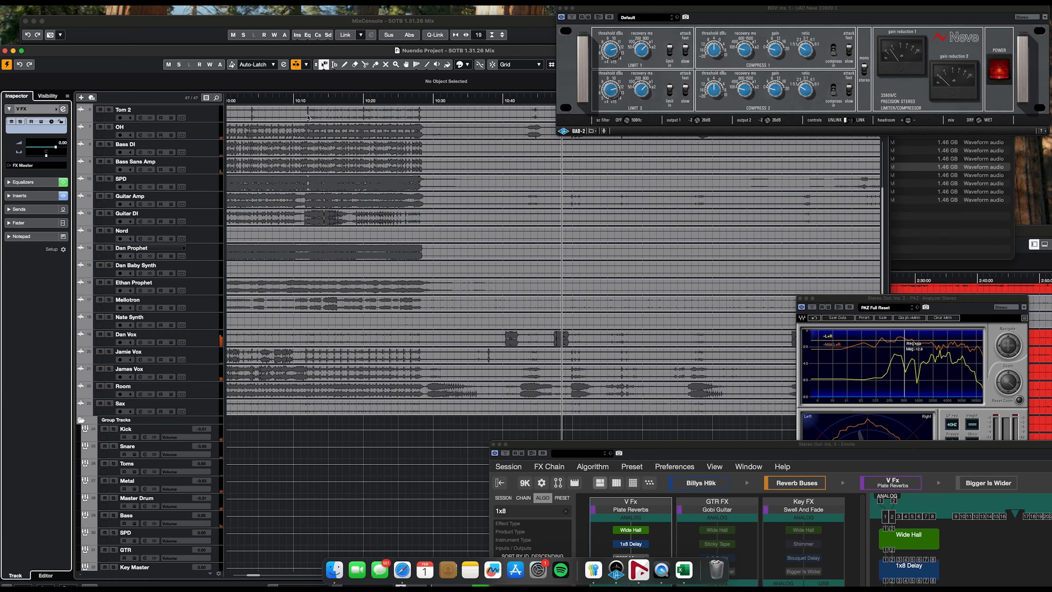
pyautogui.click(250, 22)
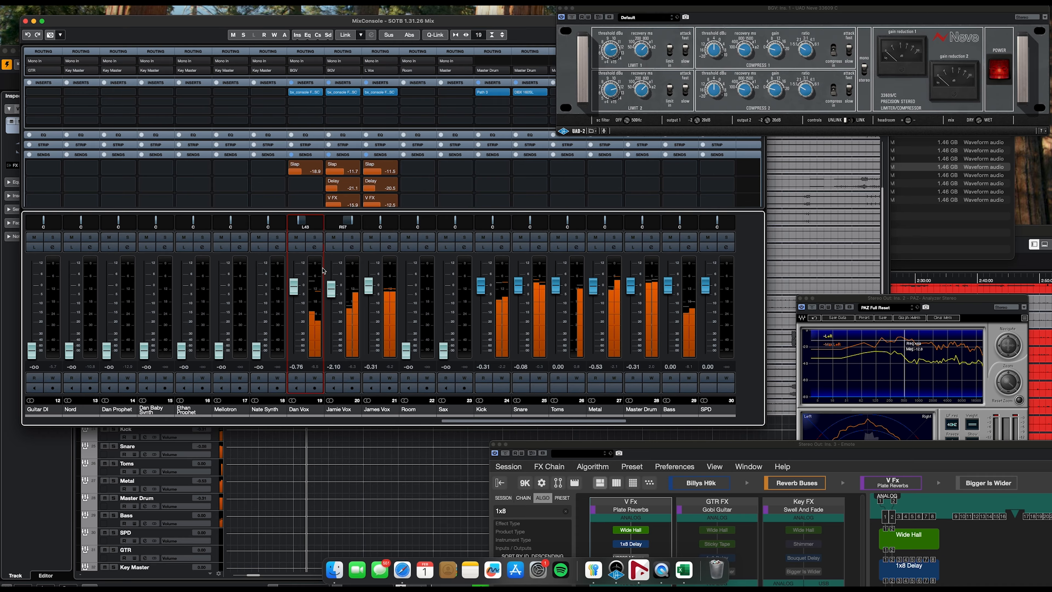
# - Raise the Room fader to −4.12 dB, solo the channel and switch its panner to full left–right stereo
pyautogui.moveTo(405, 349); pyautogui.dragTo(409, 308)
pyautogui.press('space')
pyautogui.click(426, 238)
pyautogui.press('space')
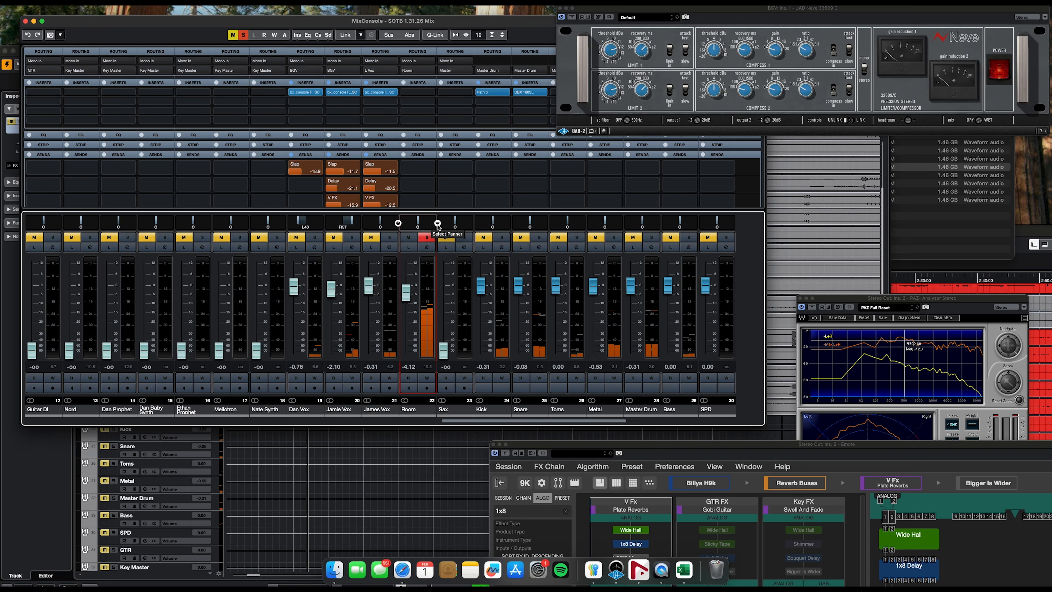
pyautogui.click(438, 223)
pyautogui.click(438, 219)
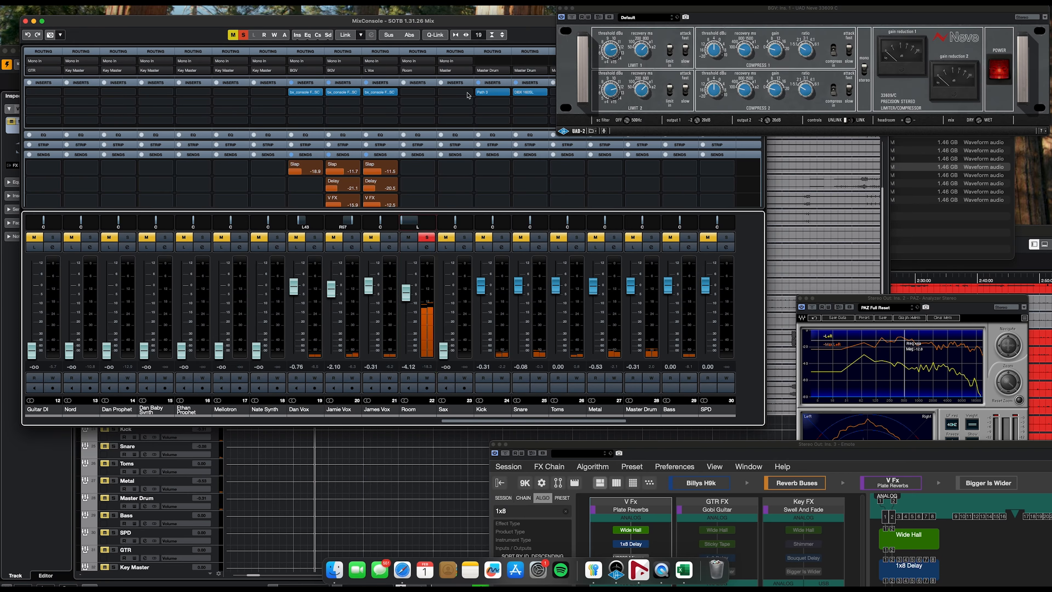
# - Insert bx_console Focusrite SC on the Room channel and move its window clear of the vocal channels
pyautogui.click(430, 94)
pyautogui.write('foc')
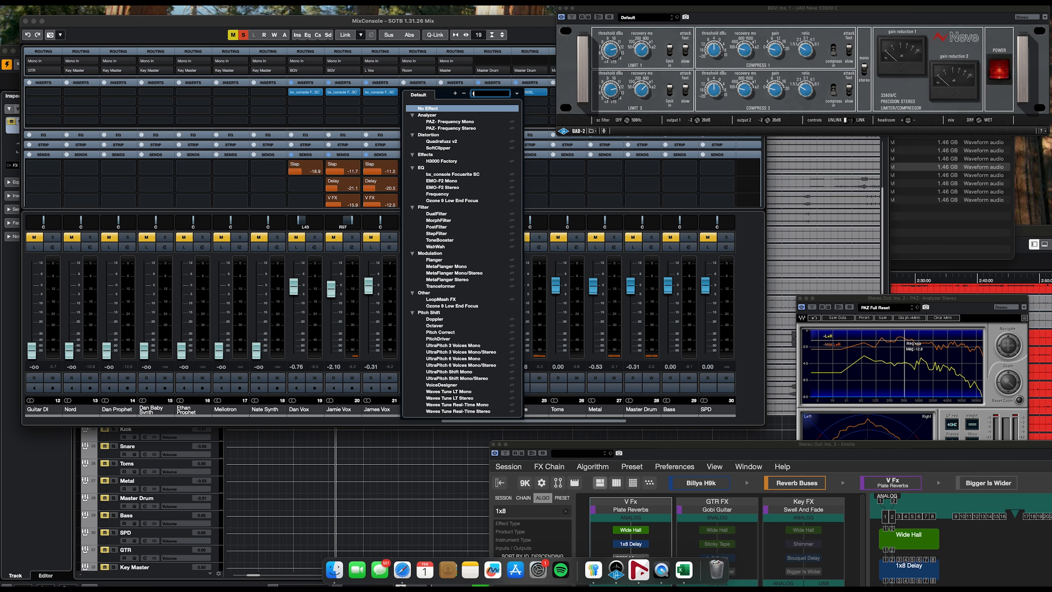
pyautogui.click(455, 117)
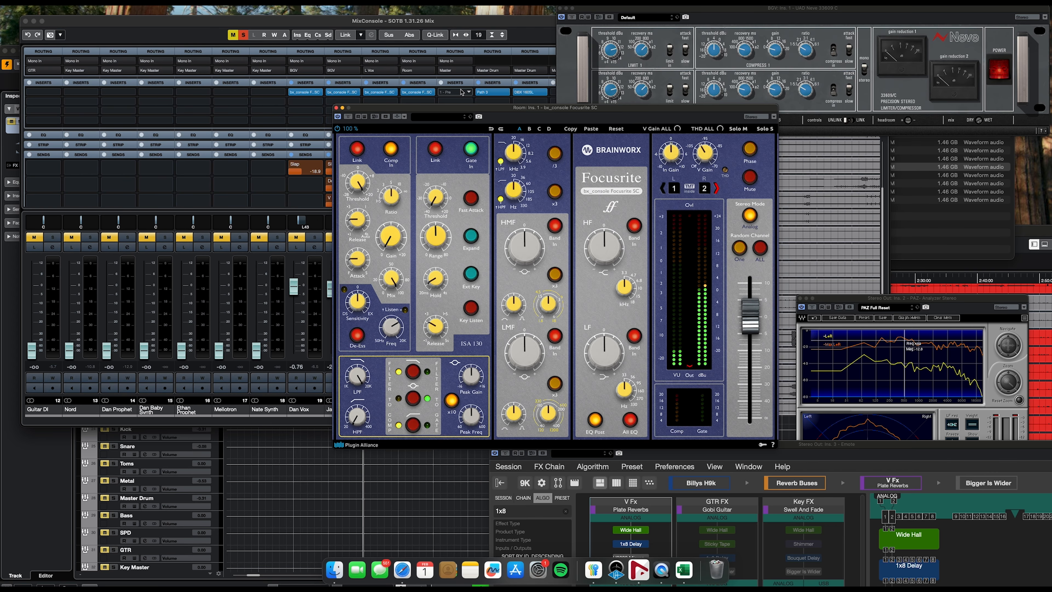
pyautogui.moveTo(463, 112); pyautogui.dragTo(268, 36)
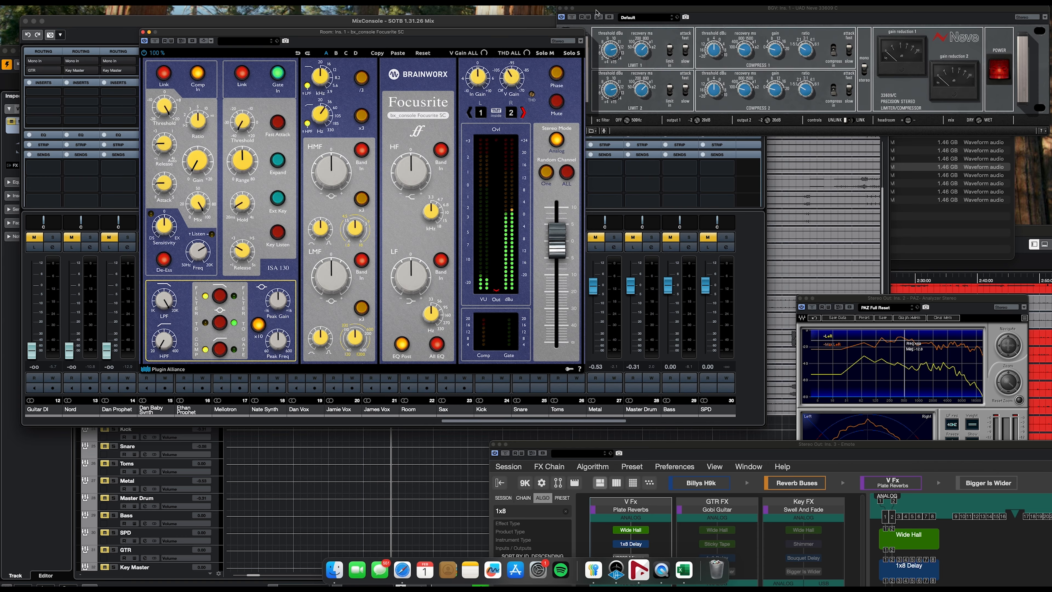
# - Close the Neve compressor window and place the PAZ Analyzer beside the Focusrite SC, moving the effects rack window out of the way
pyautogui.click(559, 8)
pyautogui.moveTo(856, 297); pyautogui.dragTo(664, 73)
pyautogui.moveTo(604, 449); pyautogui.dragTo(797, 534)
pyautogui.moveTo(678, 74); pyautogui.dragTo(666, 60)
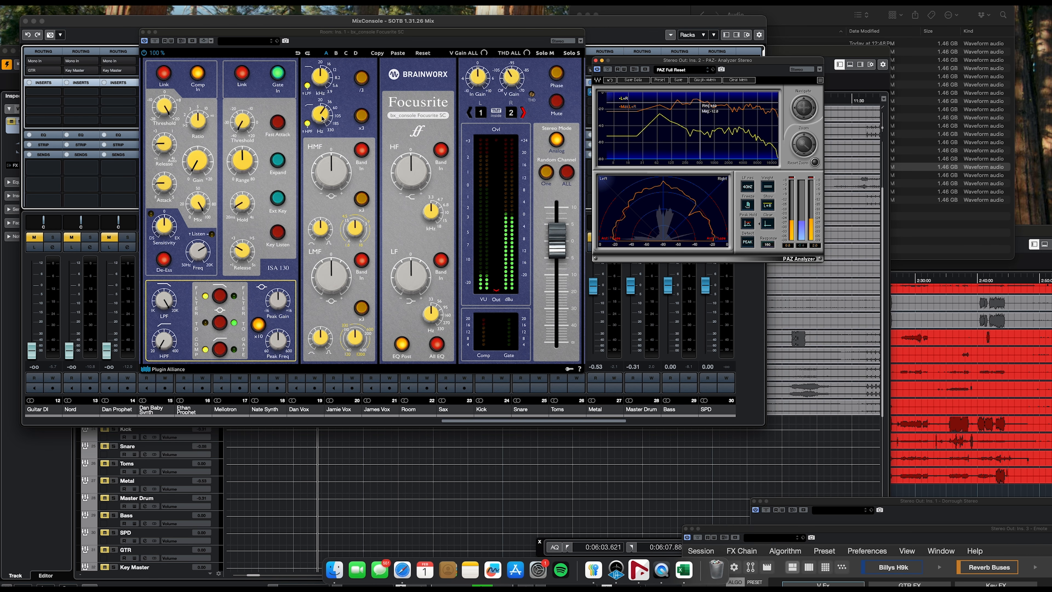
# - Raise the high-pass frequency on Room's Focusrite SC and cut its LMF band, clearing the analyzer curves in between
pyautogui.moveTo(322, 119); pyautogui.dragTo(321, 100)
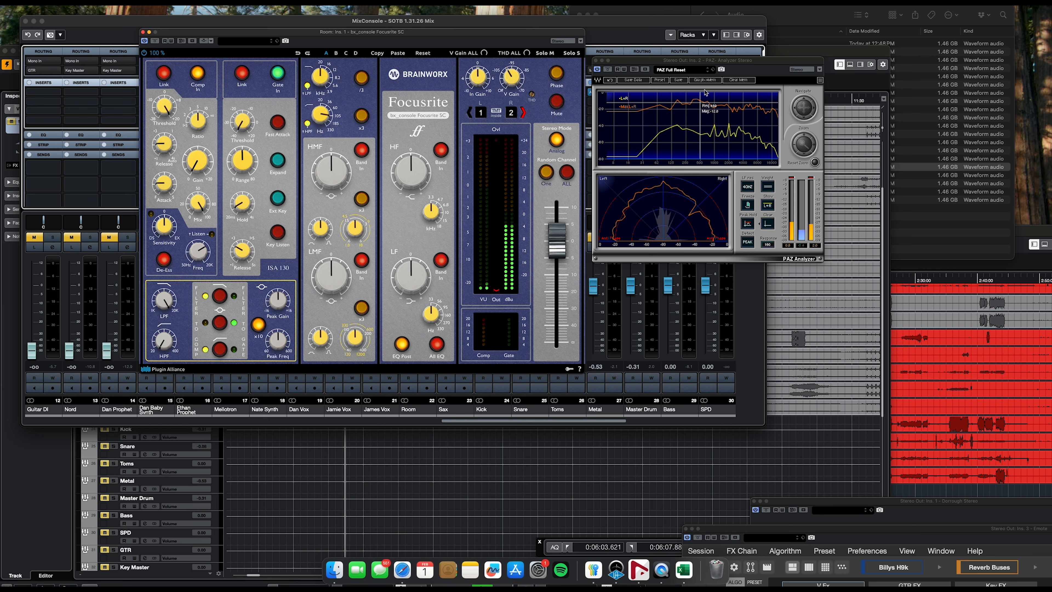
pyautogui.click(750, 79)
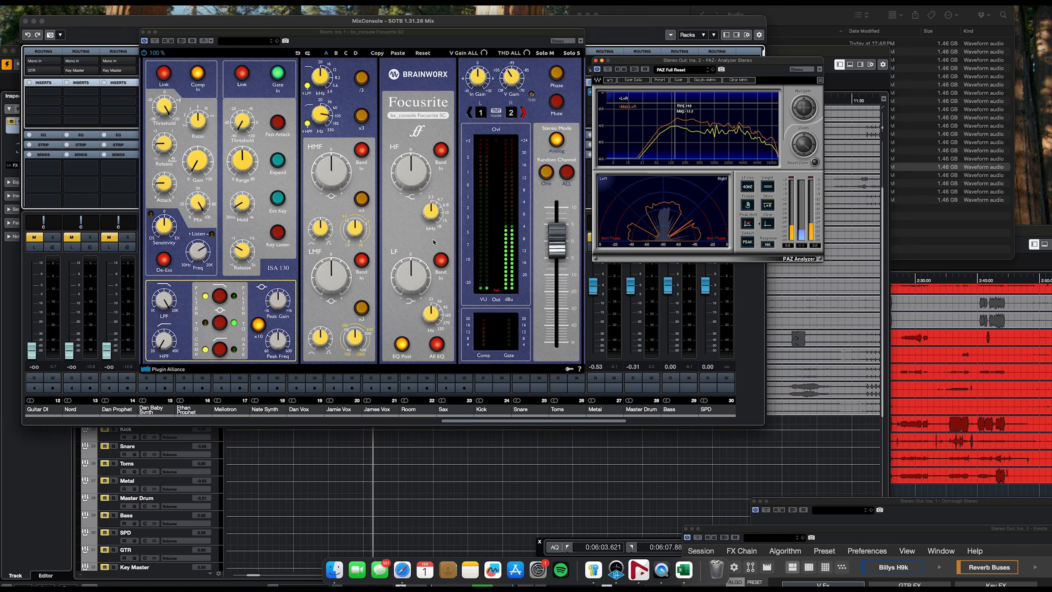
pyautogui.moveTo(357, 339); pyautogui.dragTo(355, 326)
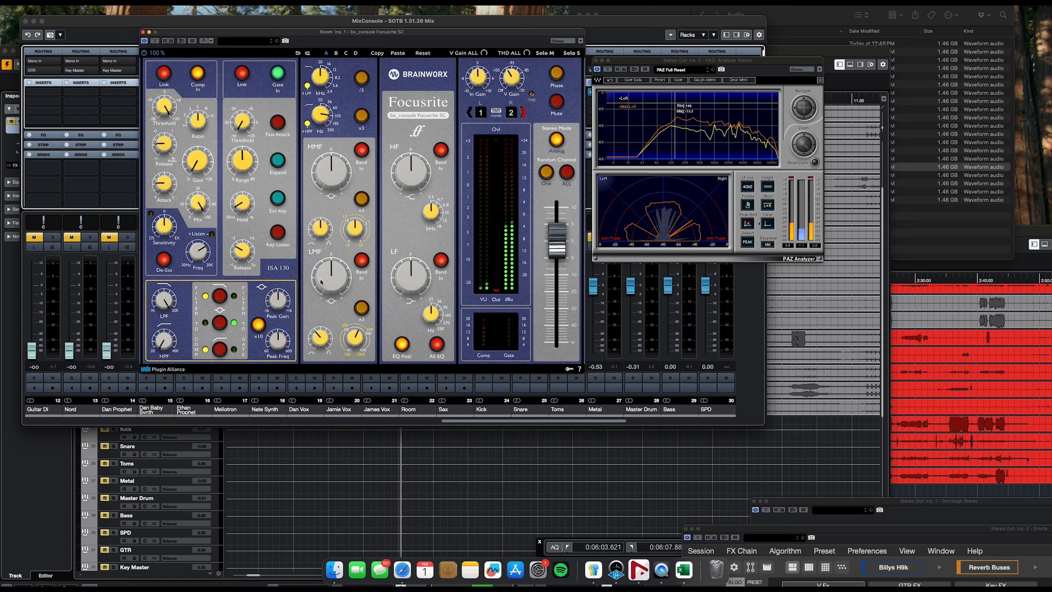
pyautogui.moveTo(322, 282); pyautogui.dragTo(323, 294)
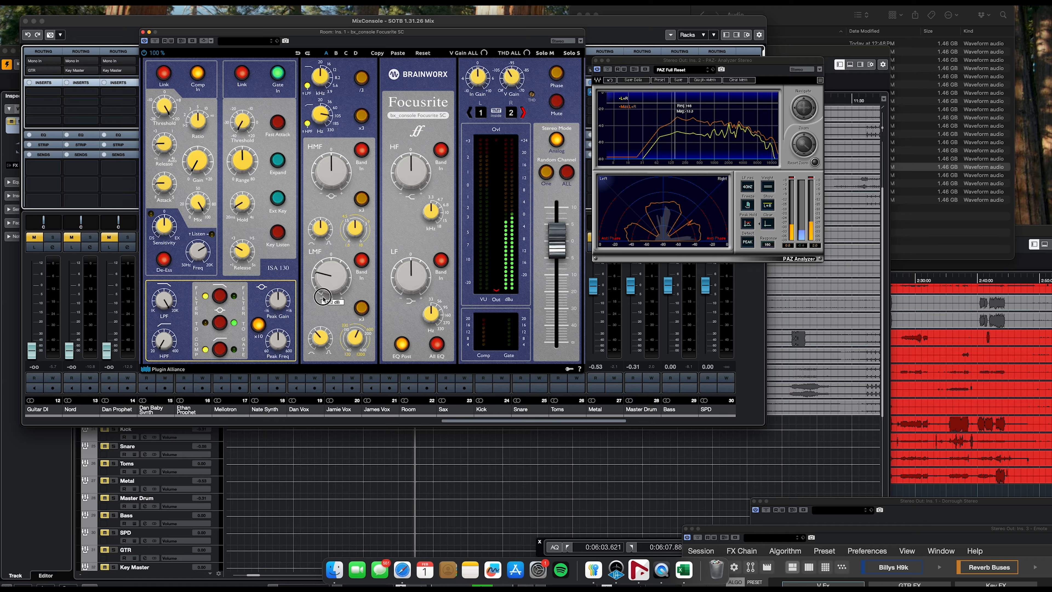
# - Lower the compressor threshold on Room's Focusrite SC and adjust its attack and release, then restart playback
pyautogui.moveTo(170, 110)
pyautogui.mouseDown()
pyautogui.moveTo(165, 136)
pyautogui.moveTo(193, 141)
pyautogui.moveTo(165, 115)
pyautogui.mouseUp()
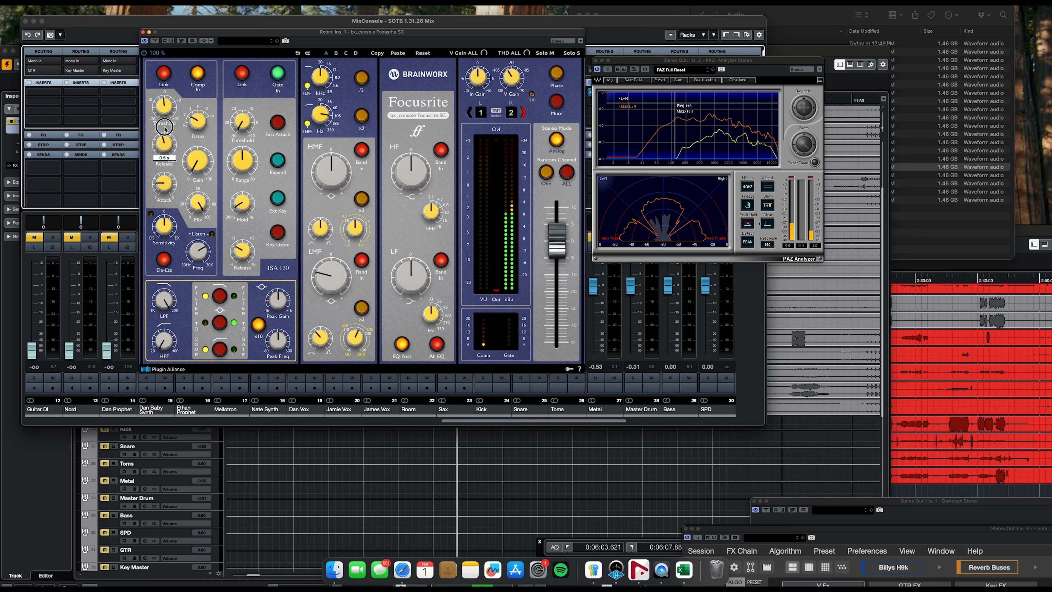
pyautogui.moveTo(164, 185); pyautogui.dragTo(161, 149)
pyautogui.press('space')
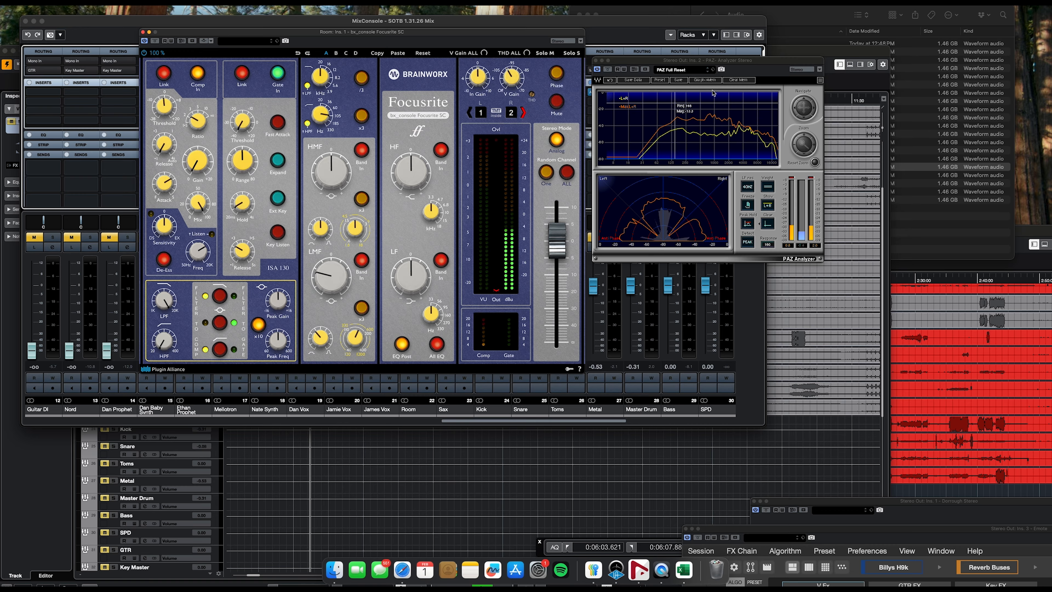
# - Clear the analyzer curves, then boost the HF band and cut the LF band on Room's Focusrite SC
pyautogui.click(735, 81)
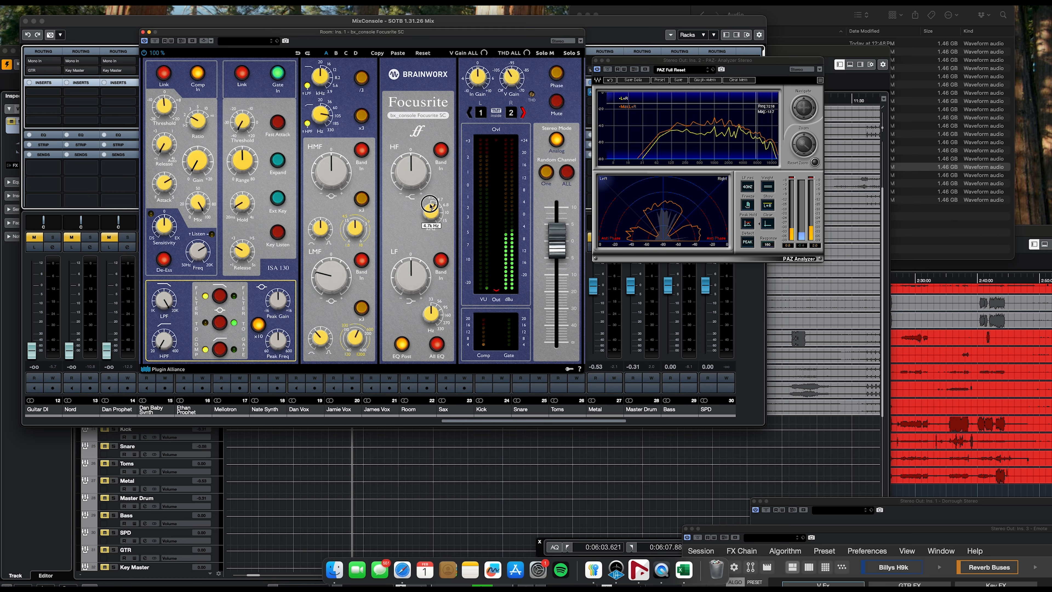
pyautogui.moveTo(414, 159); pyautogui.dragTo(413, 162)
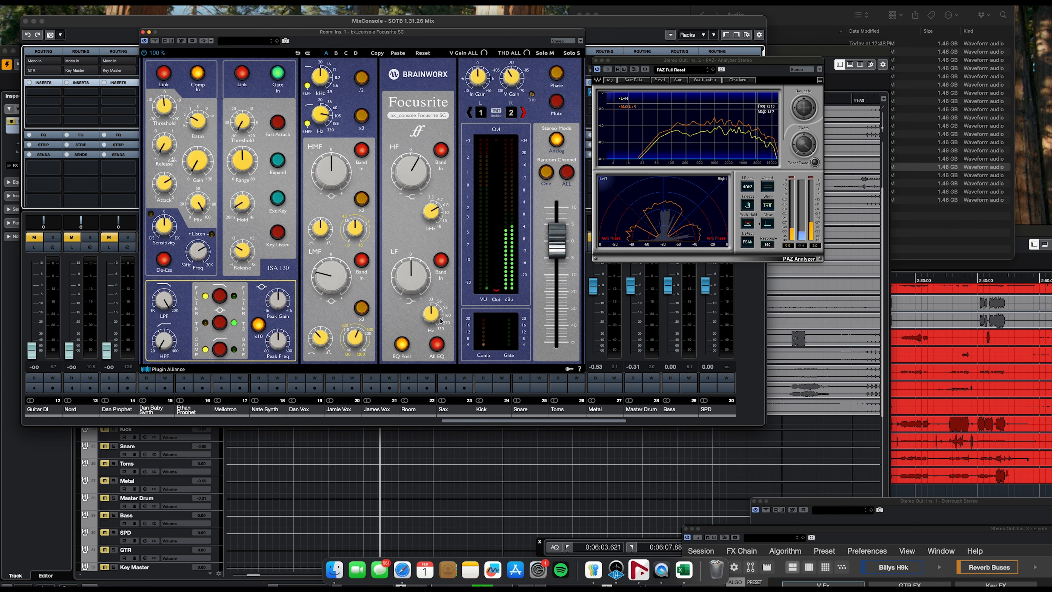
pyautogui.moveTo(432, 315); pyautogui.dragTo(413, 284)
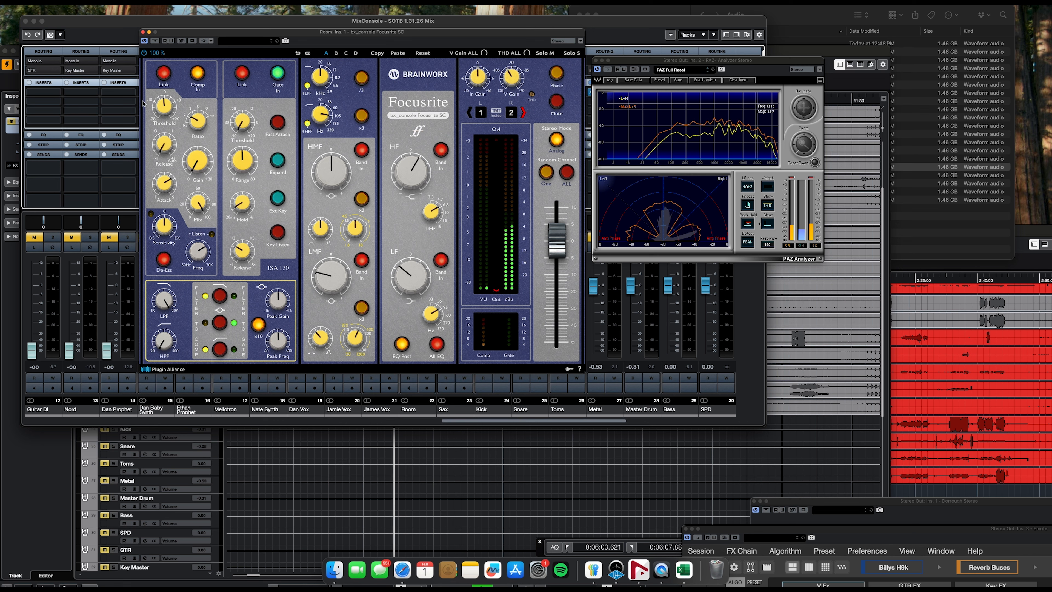
# - Close the Focusrite SC, unsolo Room and set its fader to −2.78 dB in the full mix
pyautogui.click(143, 32)
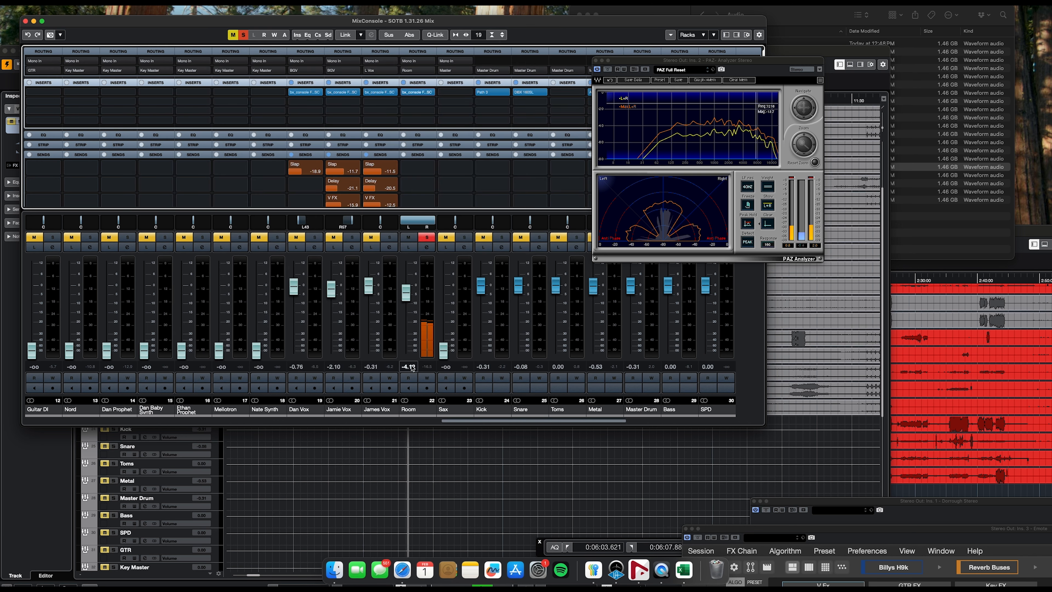
pyautogui.click(420, 235)
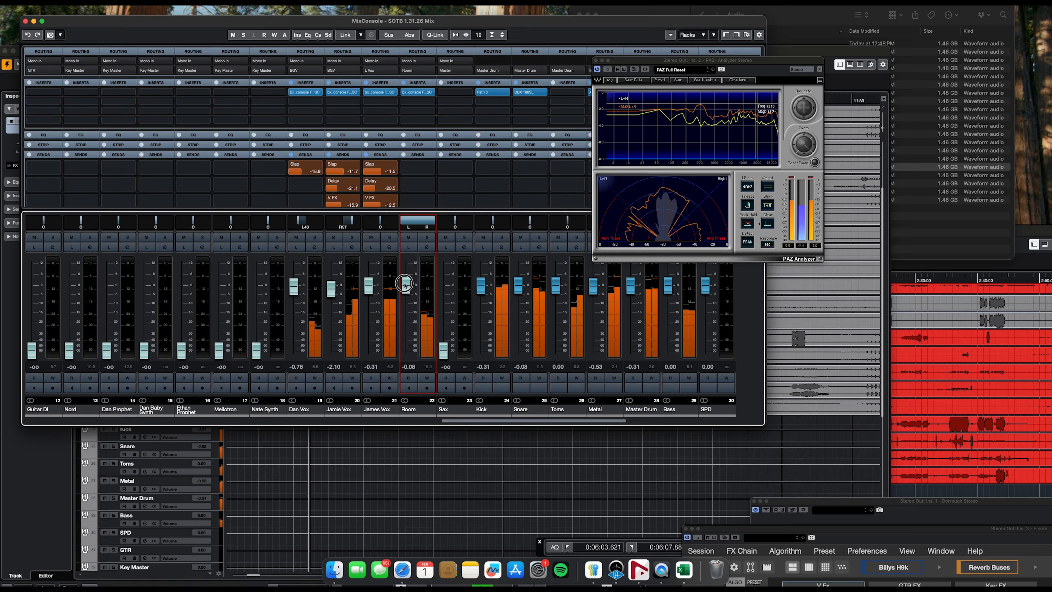
pyautogui.moveTo(404, 292); pyautogui.dragTo(405, 287)
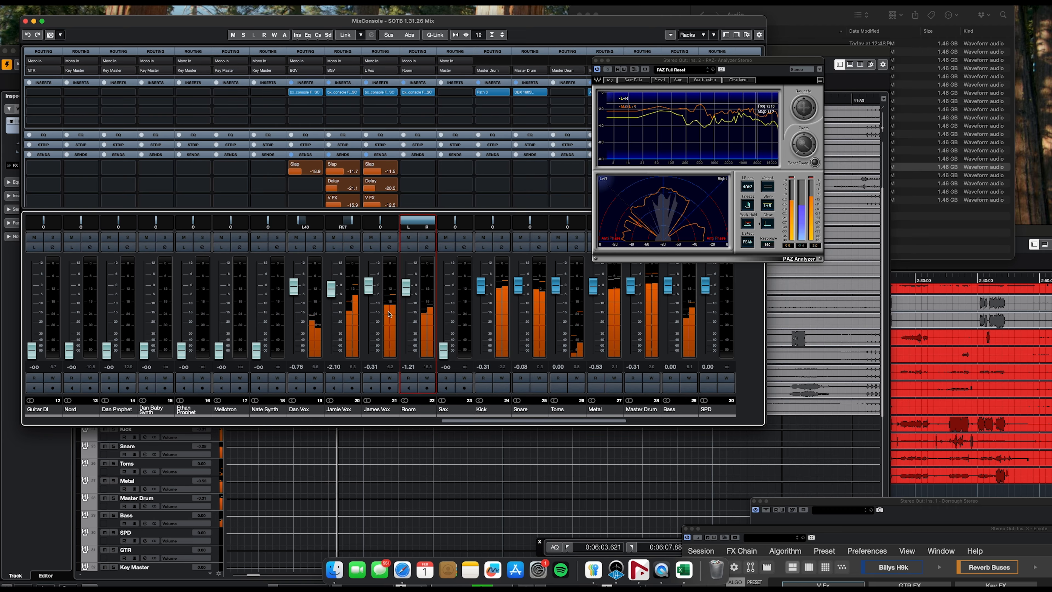
pyautogui.hscroll(3, 339, 290)
pyautogui.moveTo(293, 287); pyautogui.dragTo(293, 290)
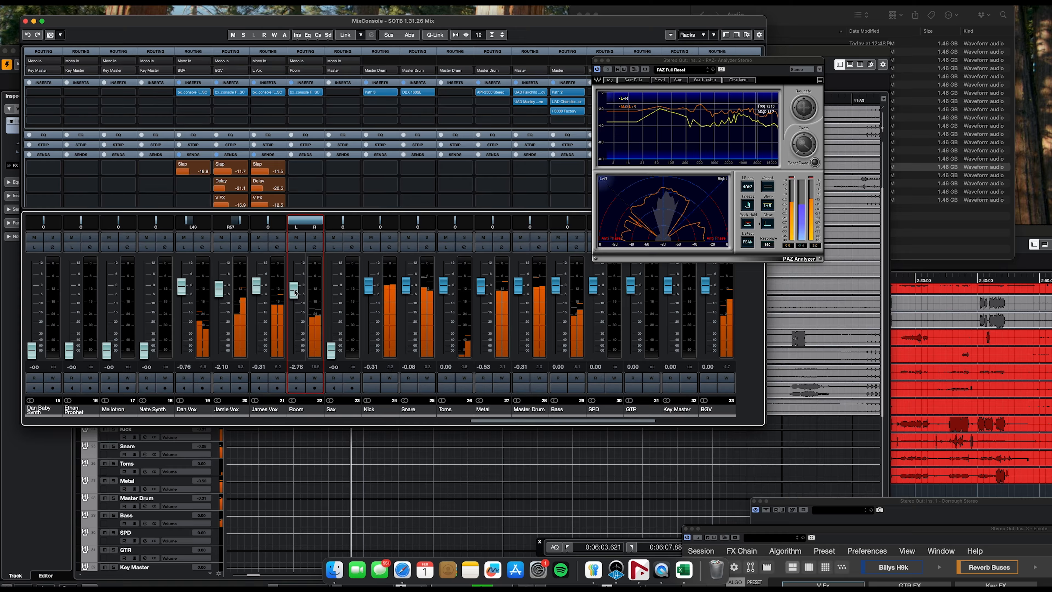
# - Raise the SPD channel 10 fader to −10.4 dB and audition it briefly in solo
pyautogui.hscroll(-2, 322, 310)
pyautogui.hscroll(-10, 321, 310)
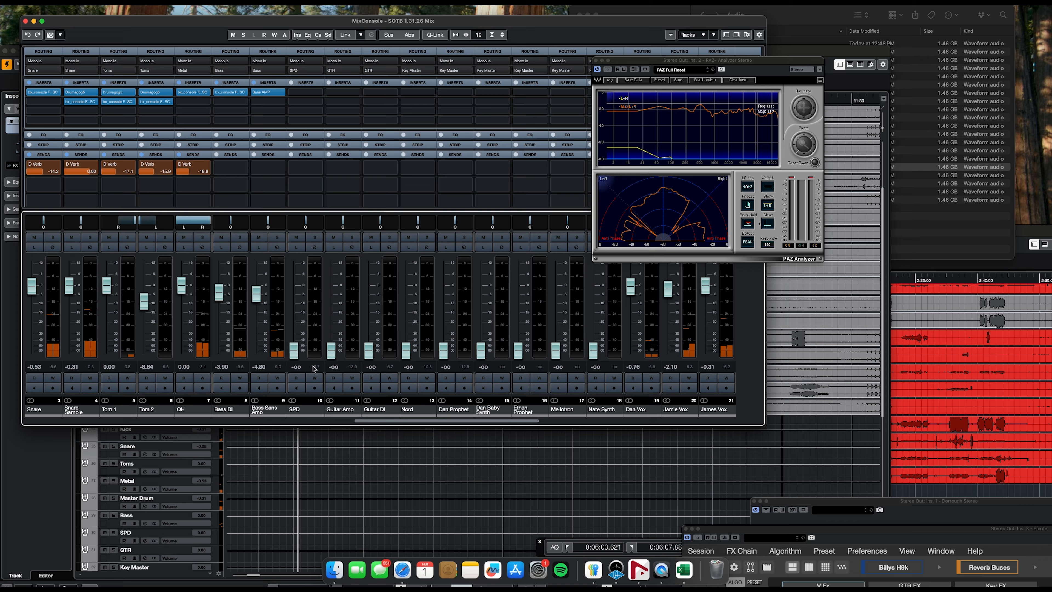
pyautogui.moveTo(292, 354); pyautogui.dragTo(294, 310)
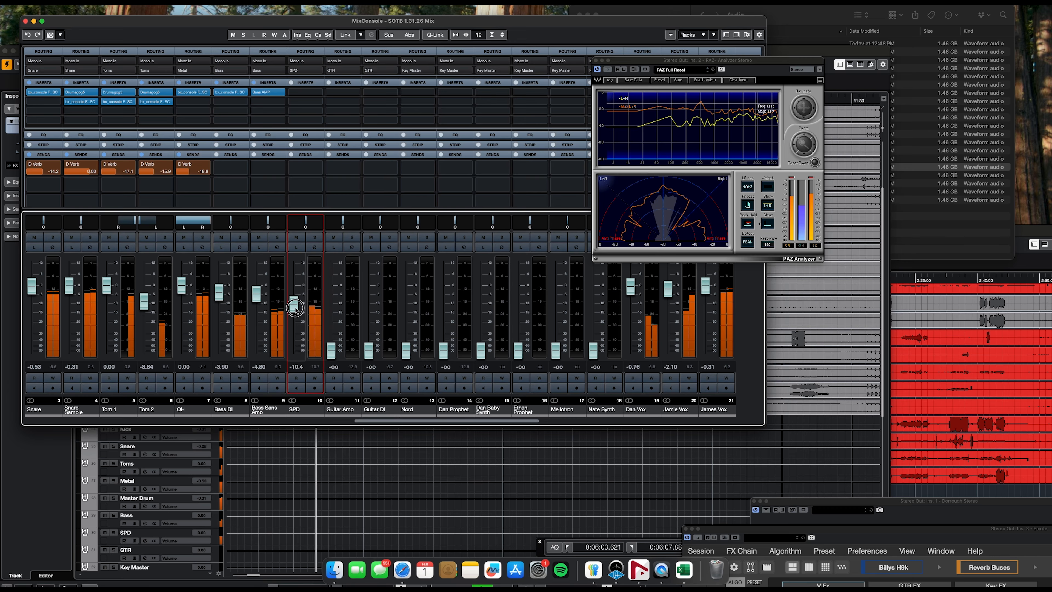
pyautogui.click(314, 239)
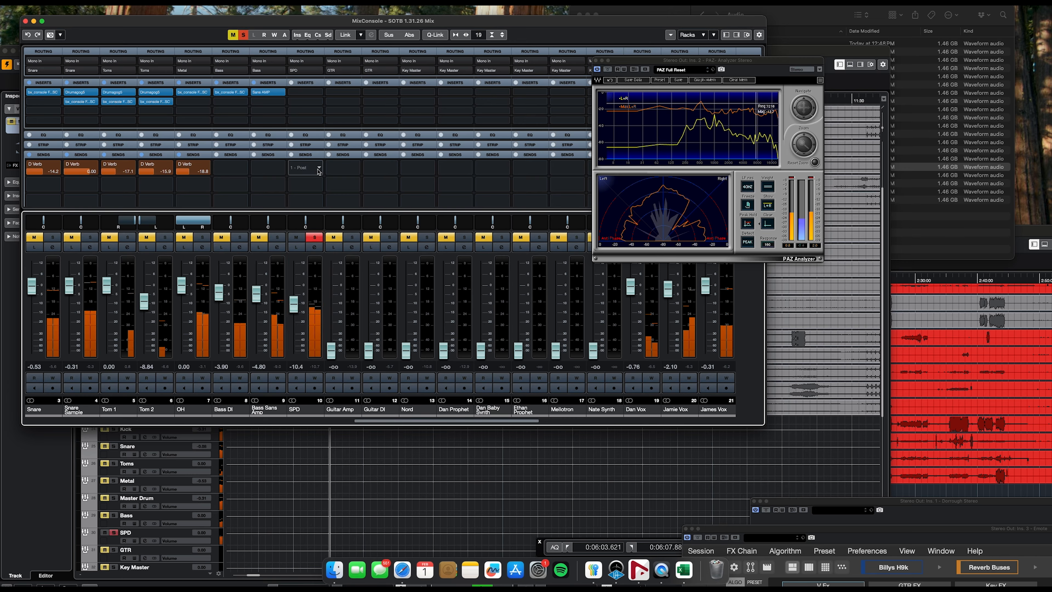
pyautogui.click(314, 240)
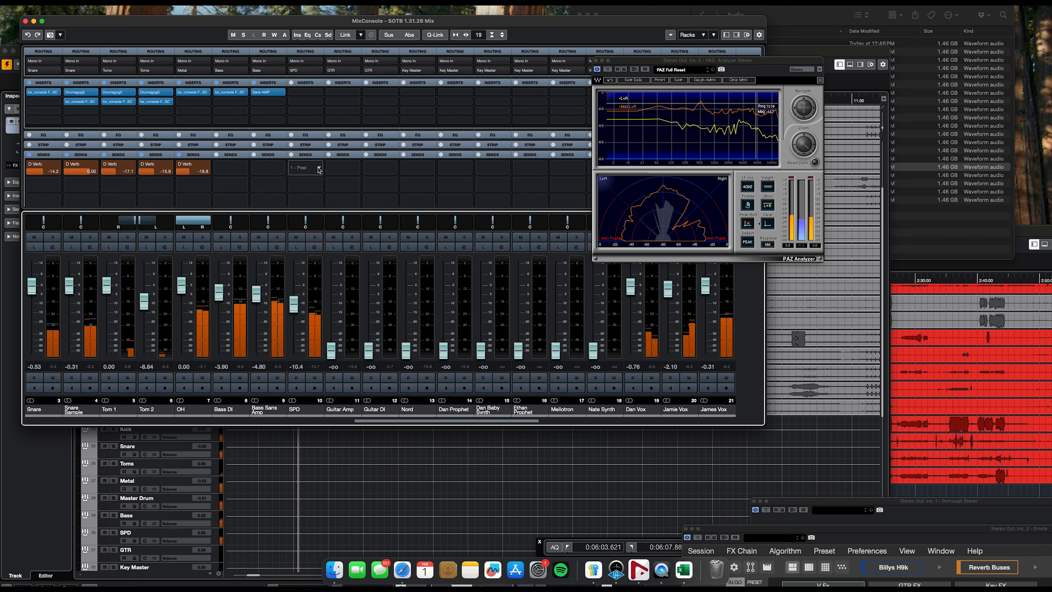
# - Add Slap, Delay and V FX sends to the SPD channel
pyautogui.click(309, 165)
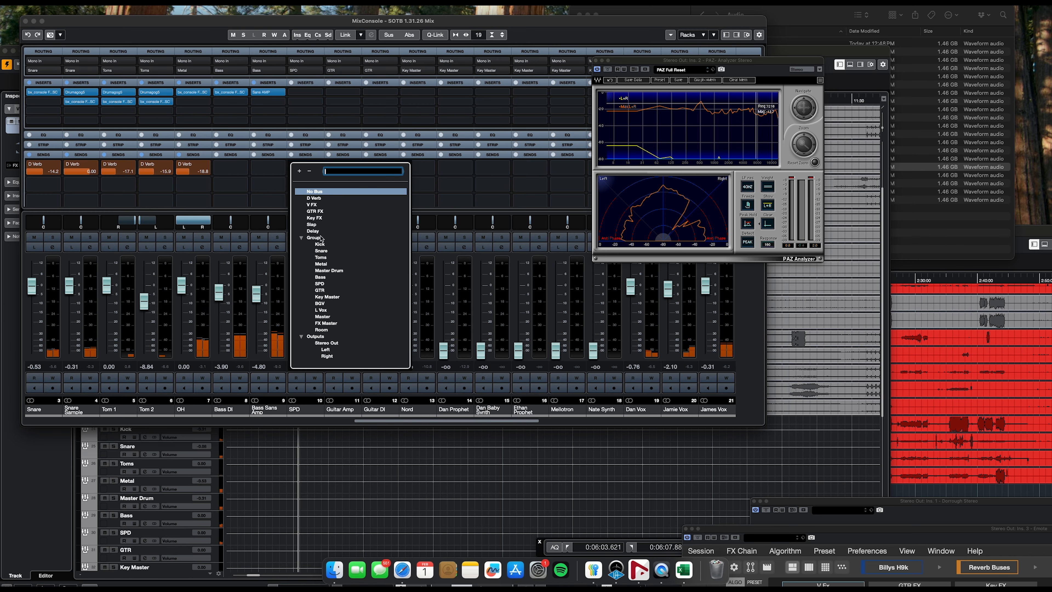
pyautogui.click(316, 230)
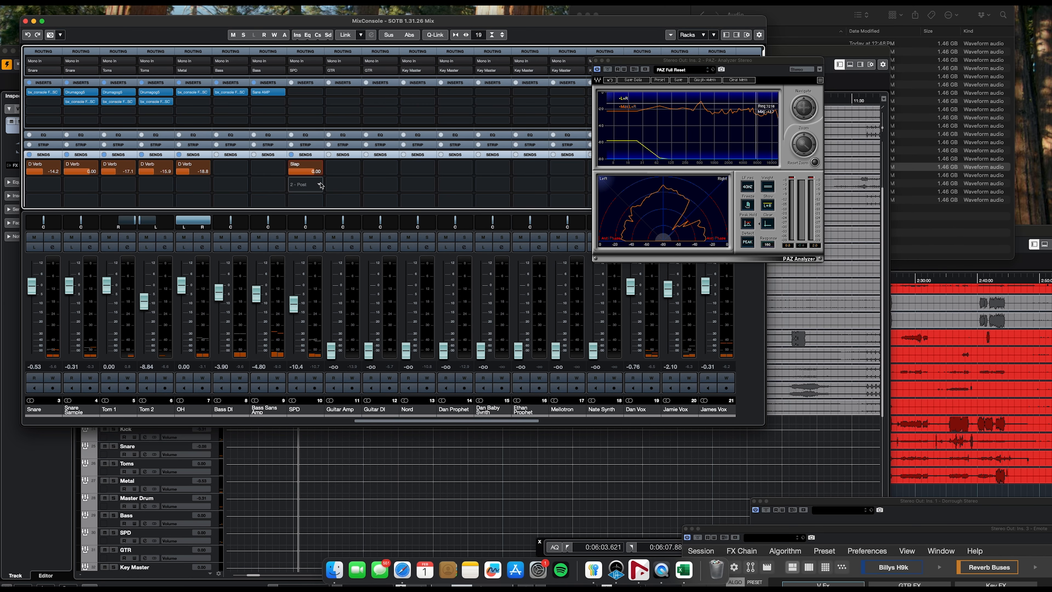
pyautogui.click(321, 185)
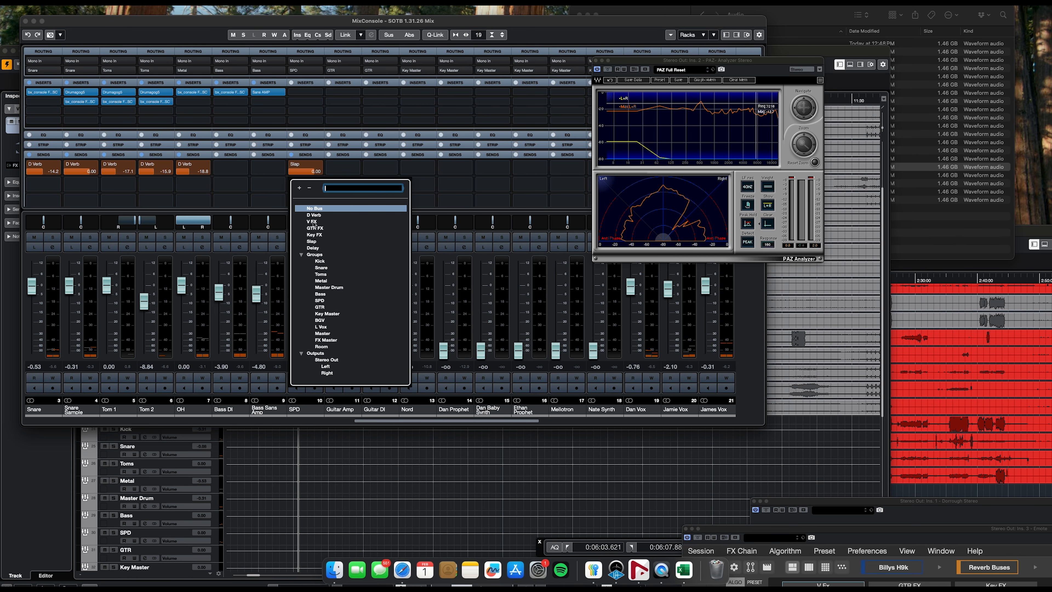
pyautogui.click(313, 248)
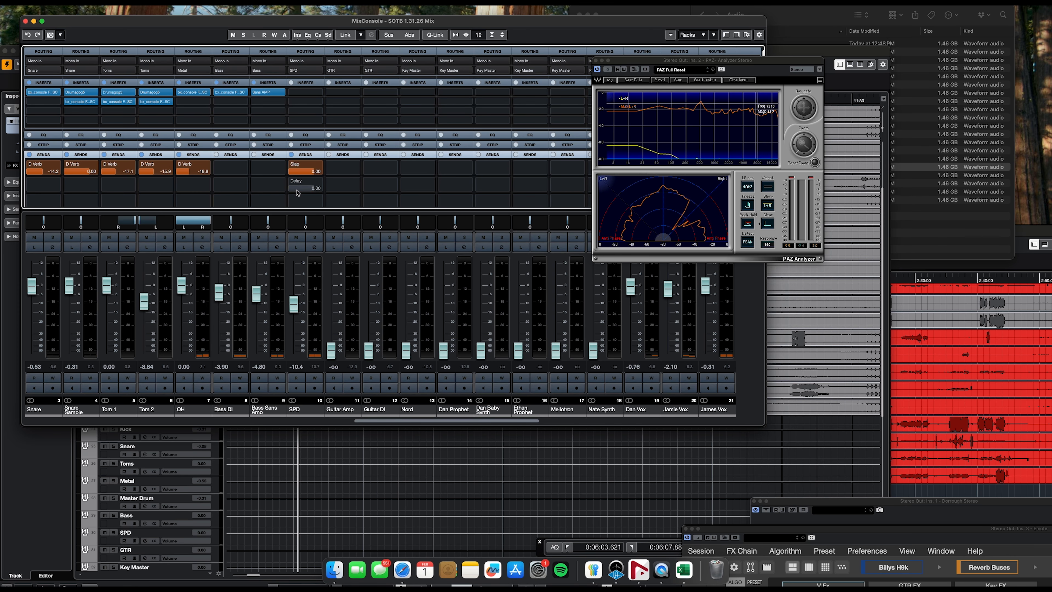
pyautogui.click(319, 202)
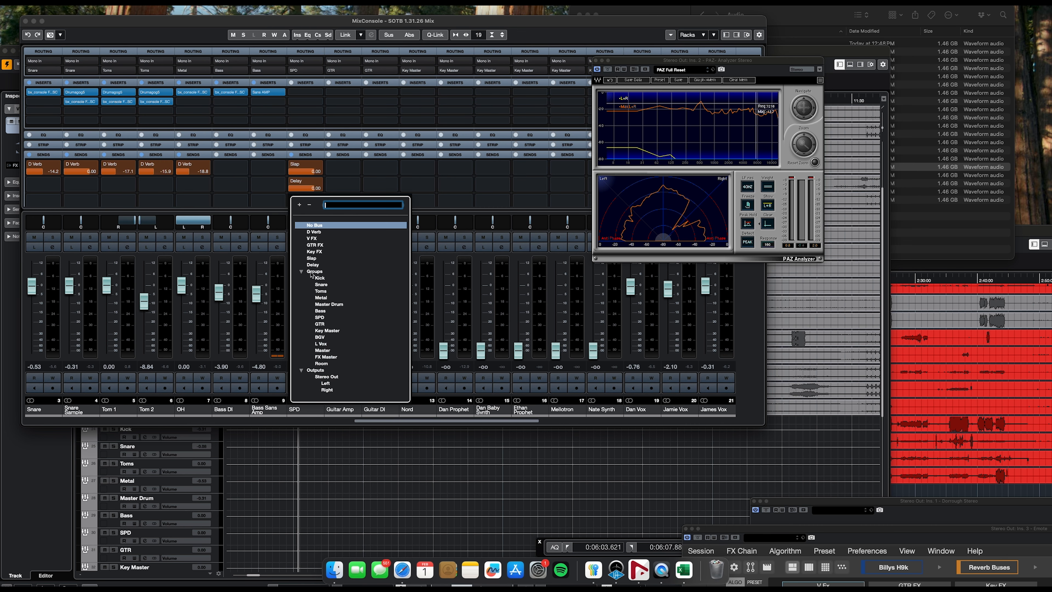
pyautogui.click(313, 238)
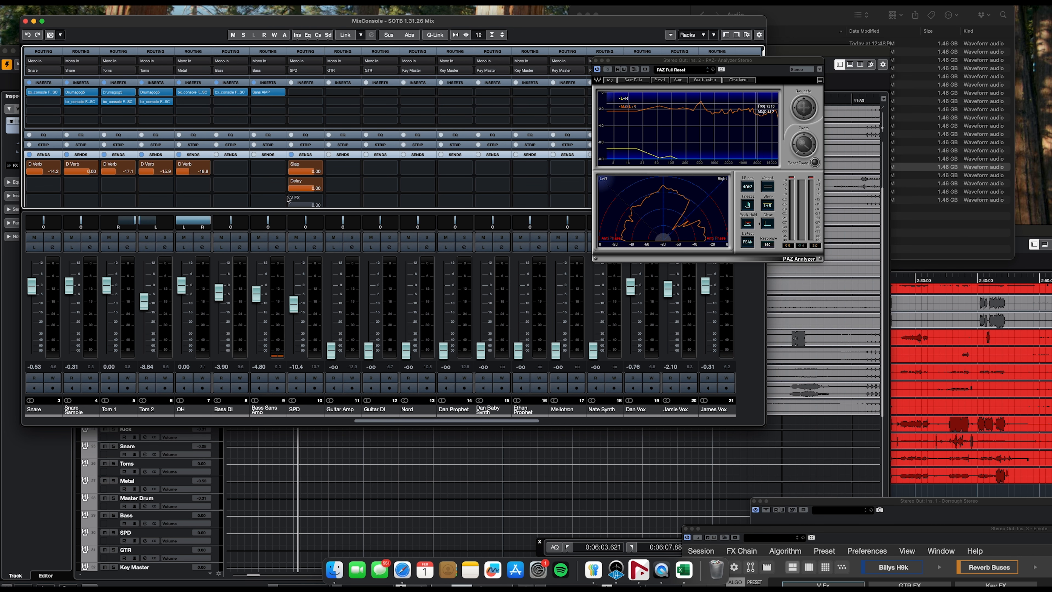
pyautogui.click(315, 237)
pyautogui.click(317, 239)
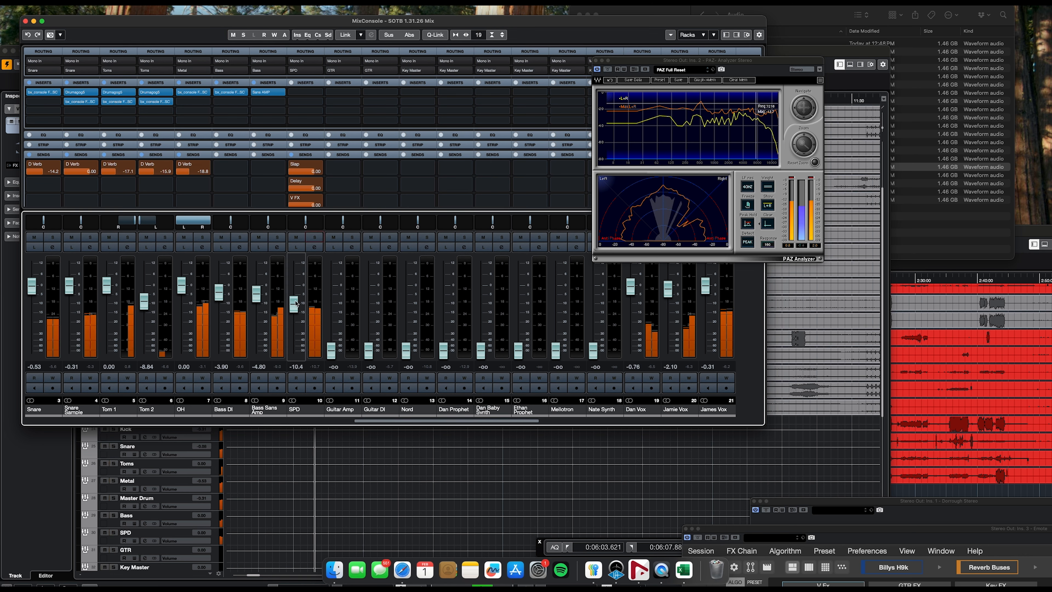
# - Set SPD's Slap send to −9.02 dB, Delay to −24.0 dB and V FX to −18.1 dB, with its fader at −8.17 dB
pyautogui.moveTo(313, 205); pyautogui.dragTo(145, 197)
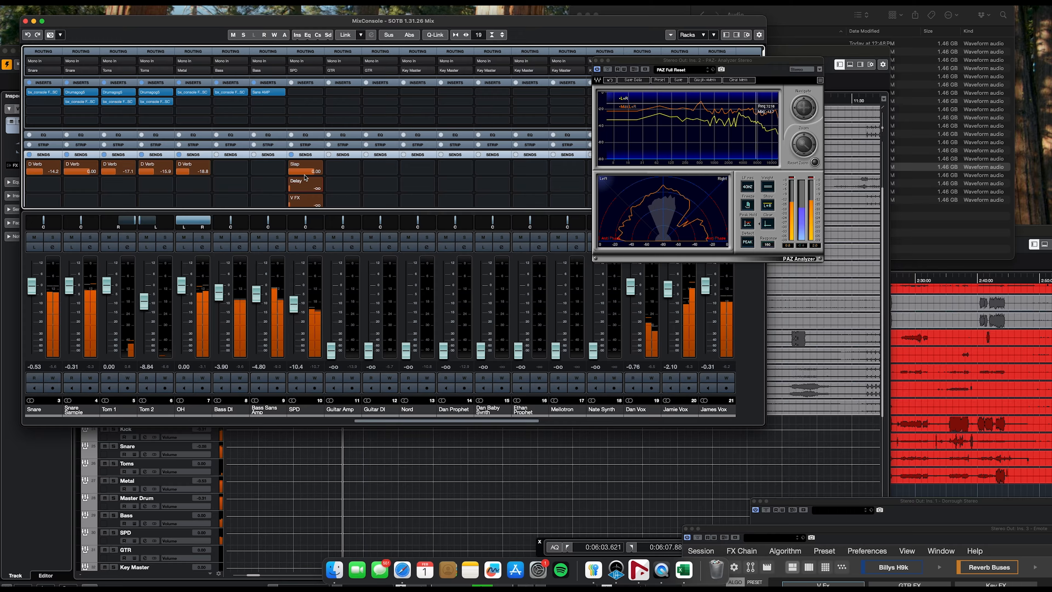
pyautogui.moveTo(304, 168); pyautogui.dragTo(257, 170)
pyautogui.click(297, 303)
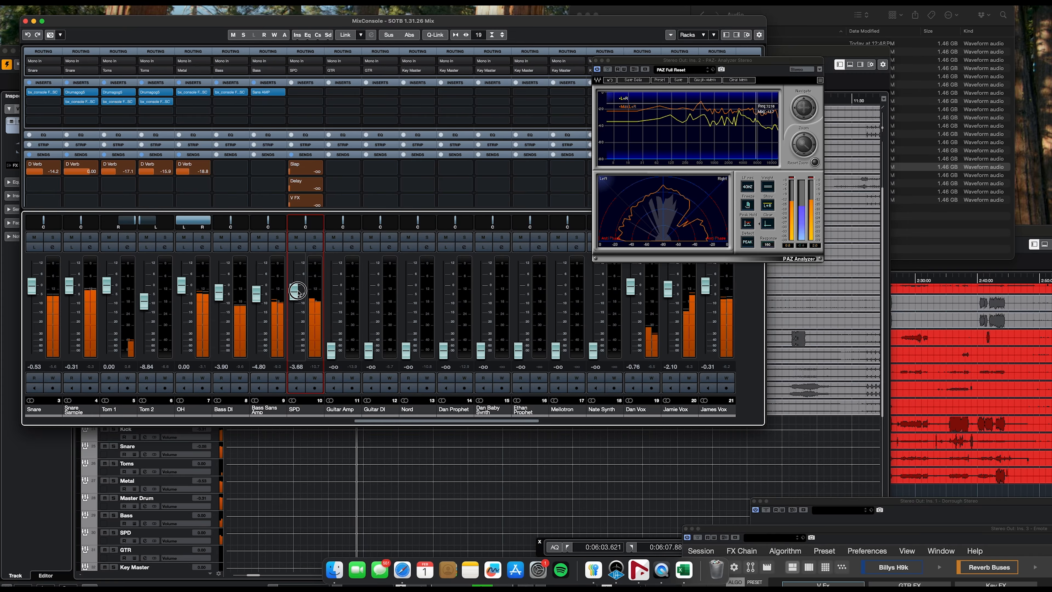
pyautogui.moveTo(298, 291); pyautogui.dragTo(298, 296)
pyautogui.moveTo(301, 172); pyautogui.dragTo(331, 206)
pyautogui.moveTo(295, 297); pyautogui.dragTo(301, 307)
# - Move playback back to about 9:20 in the project window and return to the mixer
pyautogui.click(38, 491)
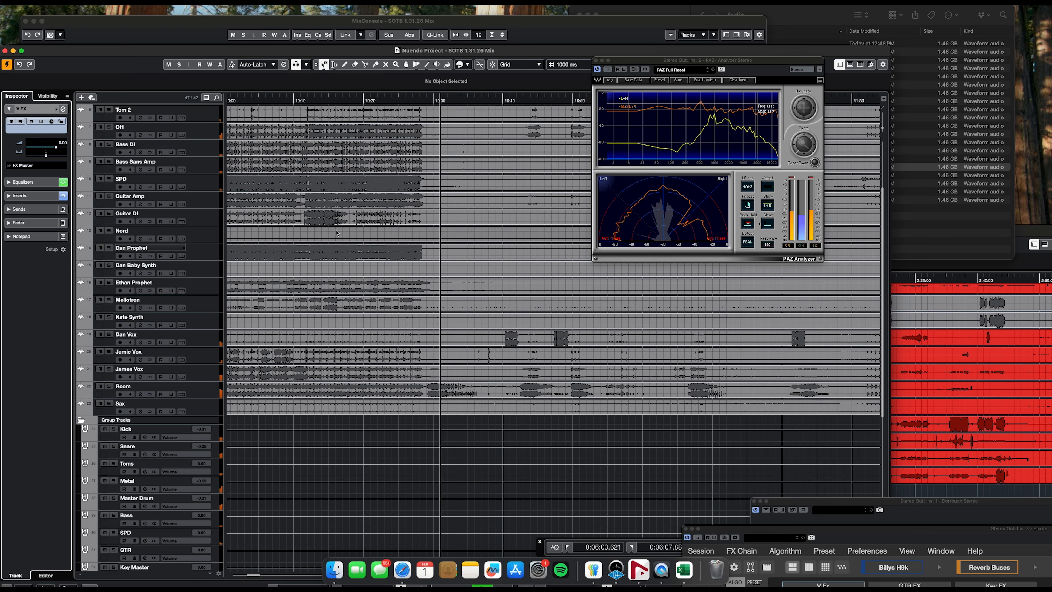
pyautogui.hscroll(-5, 361, 252)
pyautogui.scroll(5, 360, 253)
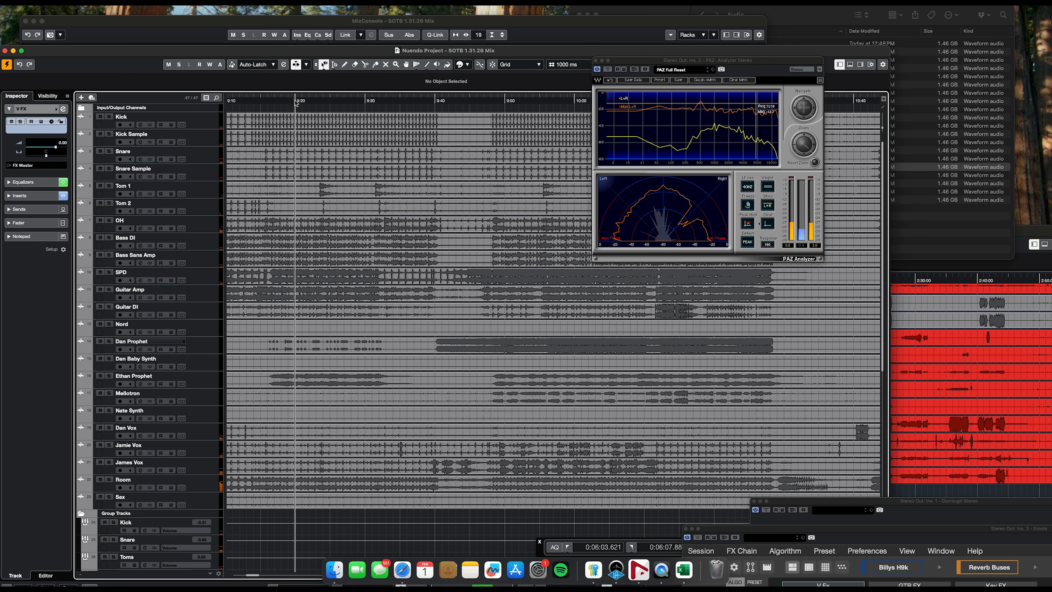
pyautogui.click(270, 21)
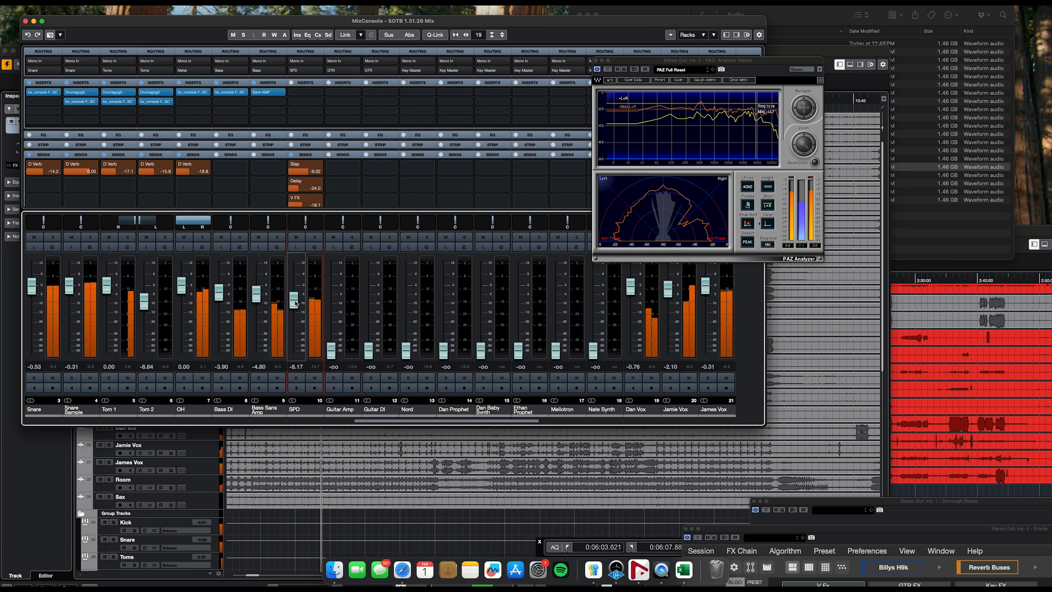
# - Raise the Guitar Amp fader to −5.47 dB, solo the channel and insert bx_console Focusrite SC on it
pyautogui.moveTo(330, 350); pyautogui.dragTo(336, 294)
pyautogui.click(352, 237)
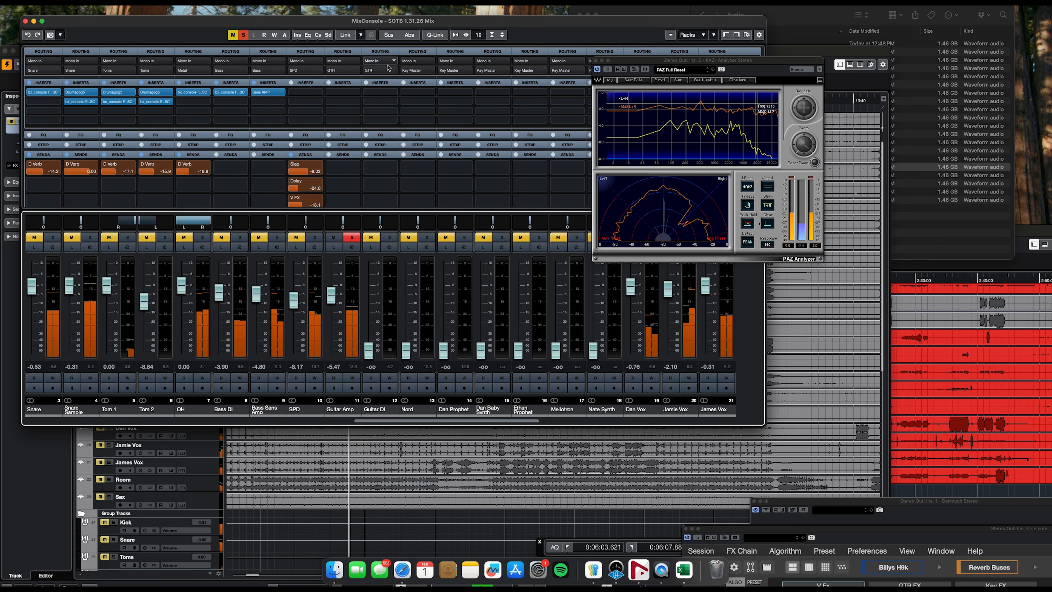
pyautogui.click(359, 92)
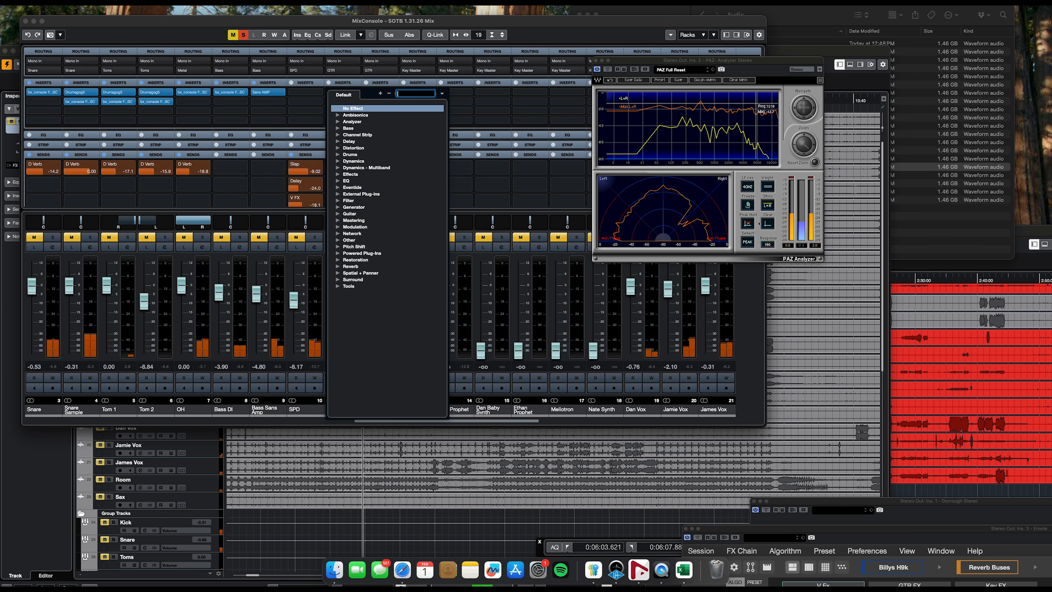
pyautogui.write('foc')
pyautogui.click(374, 114)
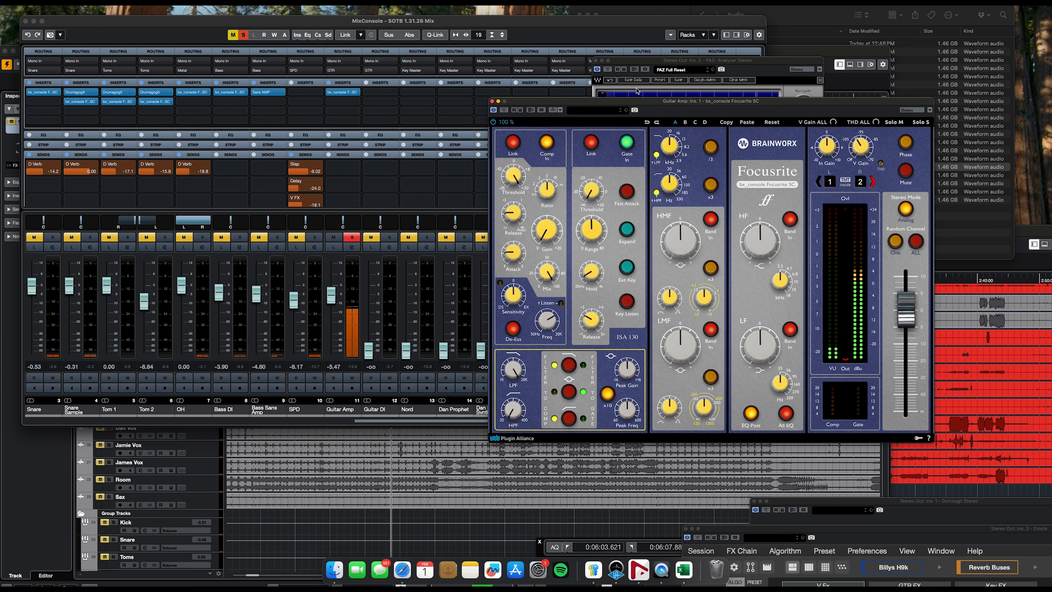
# - Adjust Guitar Amp's high-pass filter, then uncover the PAZ Analyzer and clear its held readings
pyautogui.moveTo(618, 108); pyautogui.dragTo(507, 55)
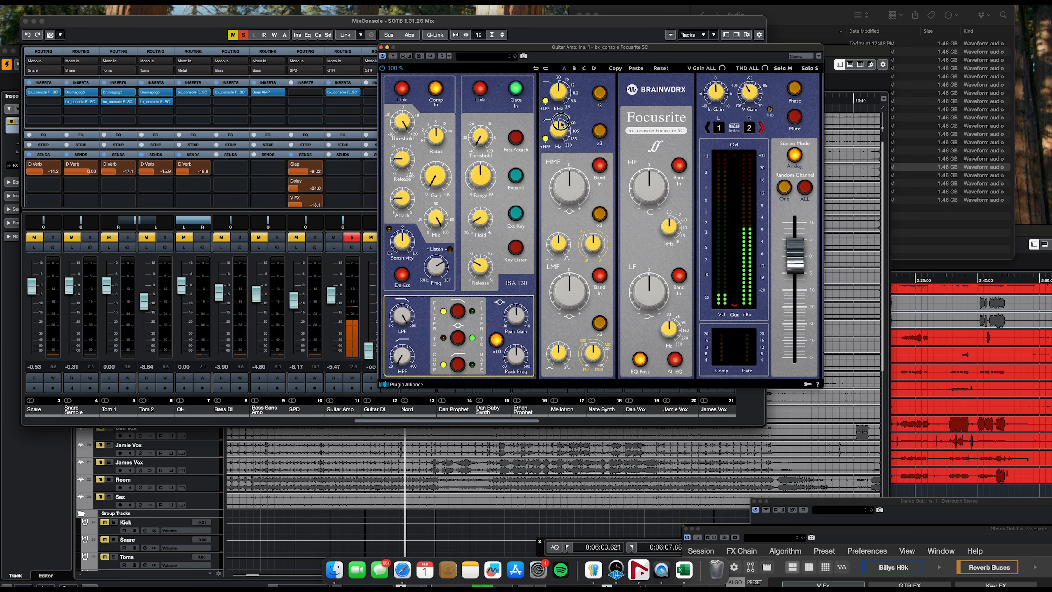
pyautogui.moveTo(560, 98); pyautogui.dragTo(561, 93)
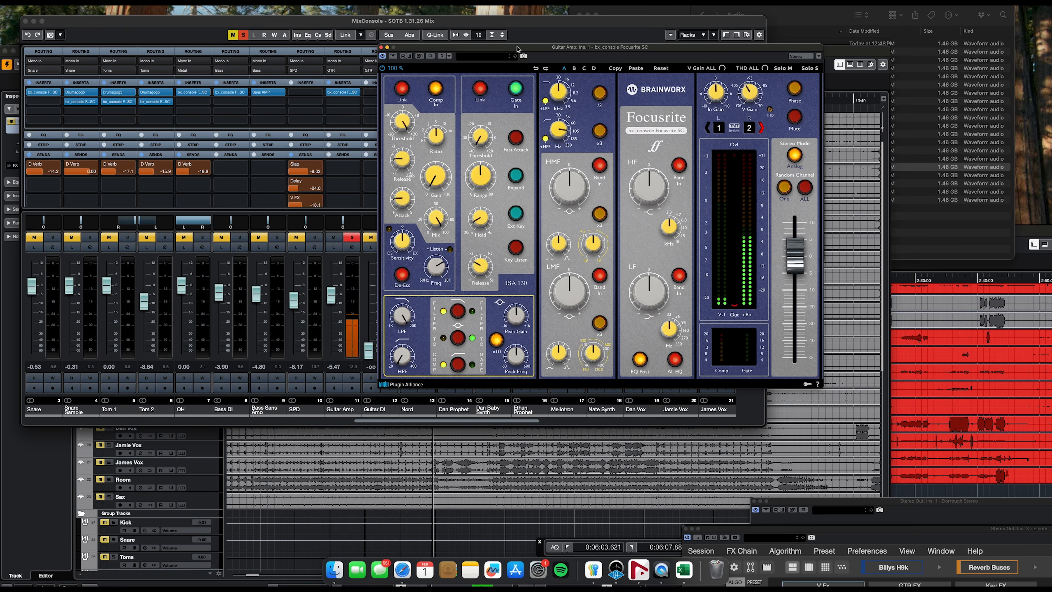
pyautogui.moveTo(517, 47); pyautogui.dragTo(267, 47)
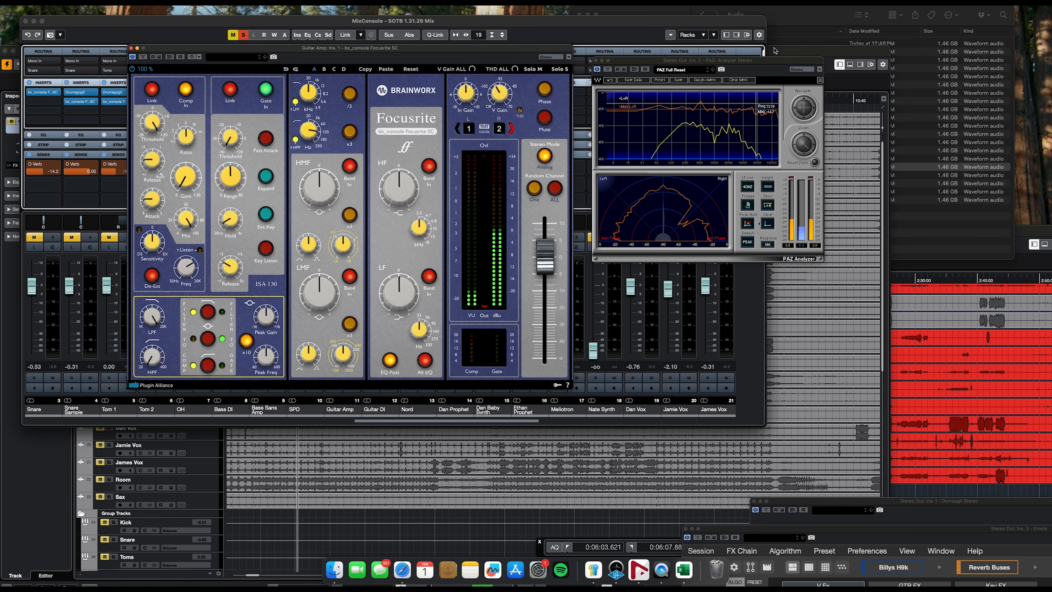
pyautogui.click(735, 80)
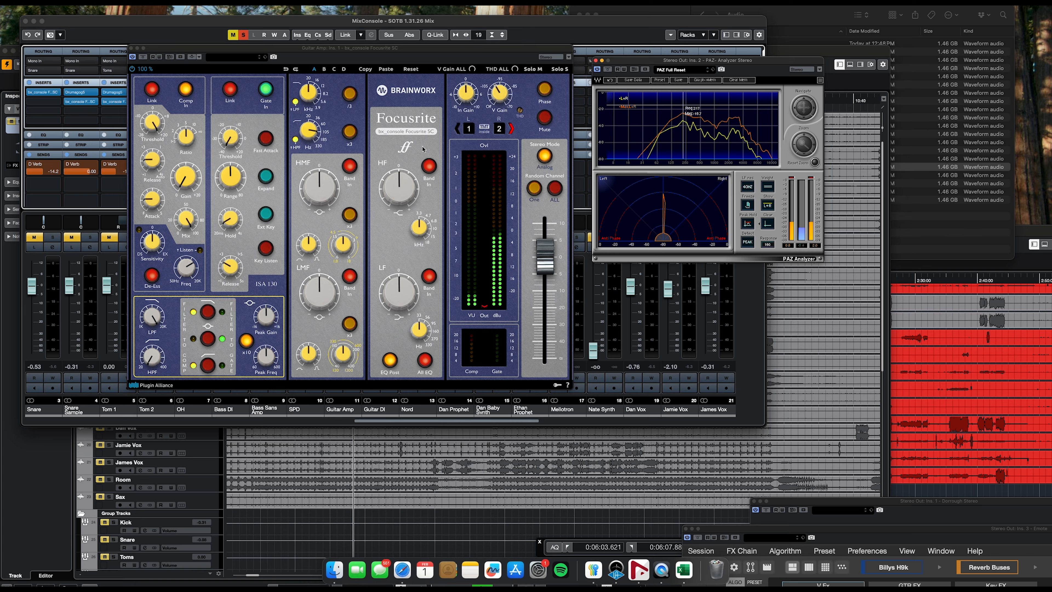
# - Cut the low-mid EQ band on Guitar Amp and tune its frequency against the analyzer curve
pyautogui.moveTo(319, 288); pyautogui.dragTo(311, 375)
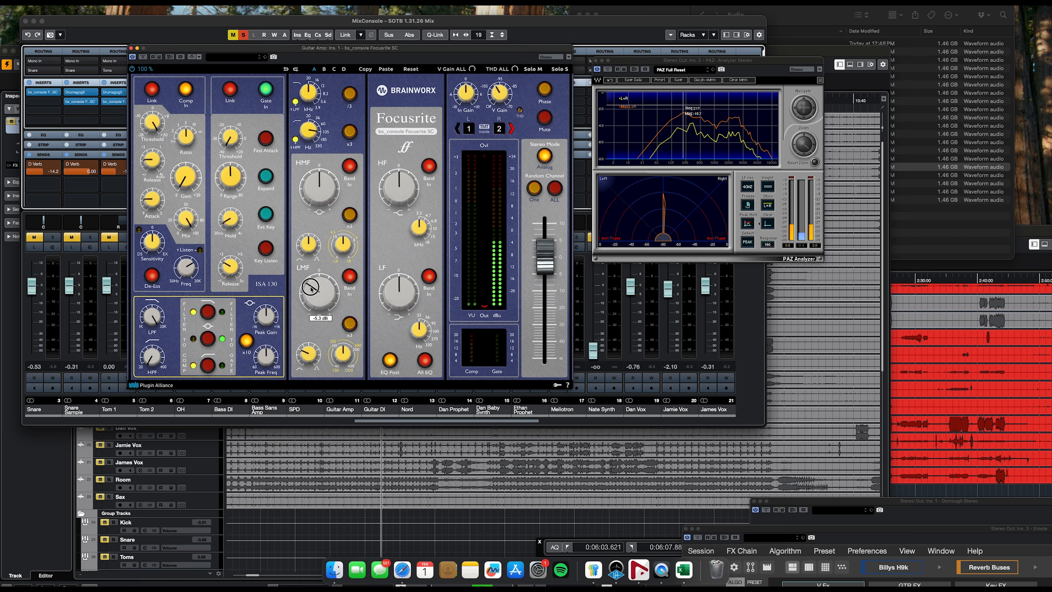
pyautogui.moveTo(311, 298); pyautogui.dragTo(309, 296)
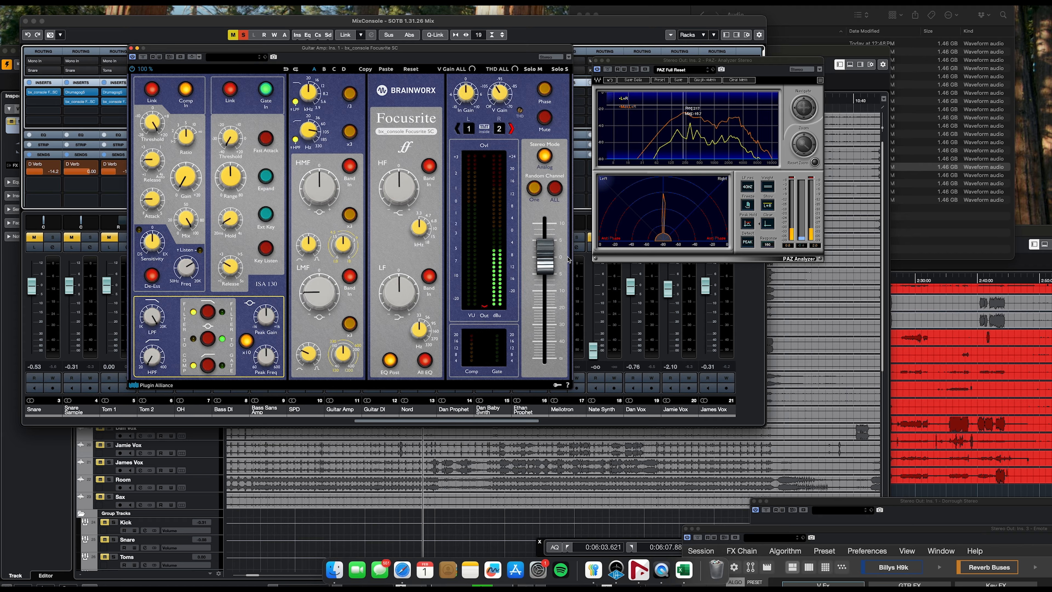
pyautogui.moveTo(344, 355); pyautogui.dragTo(341, 338)
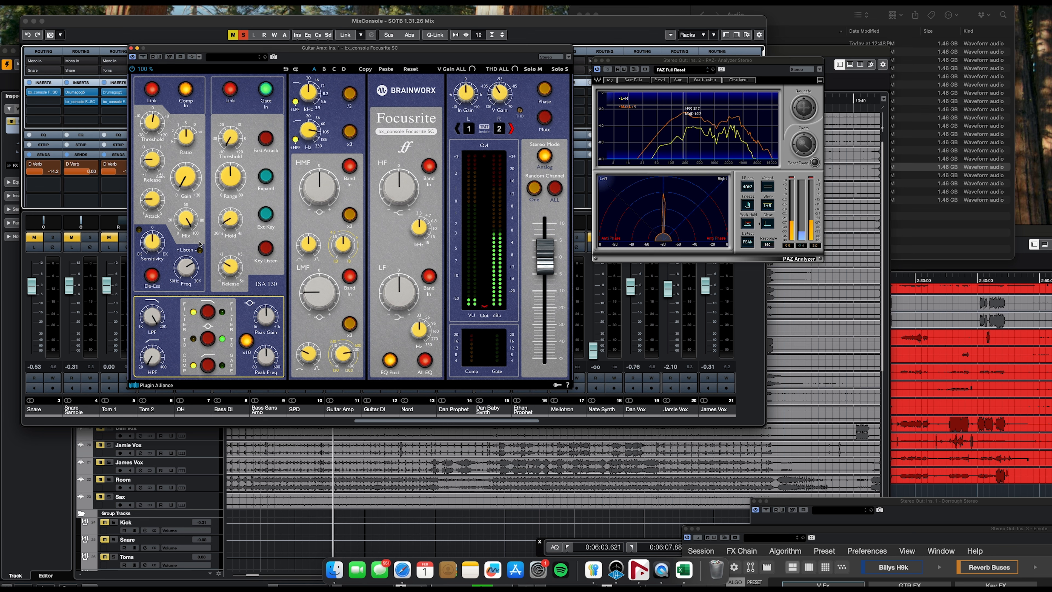
# - Tune the de-esser's frequency and sensitivity on Guitar Amp, adjust its low-pass filter and close the plug-in
pyautogui.click(198, 250)
pyautogui.moveTo(185, 275); pyautogui.dragTo(185, 277)
pyautogui.moveTo(153, 243); pyautogui.dragTo(153, 248)
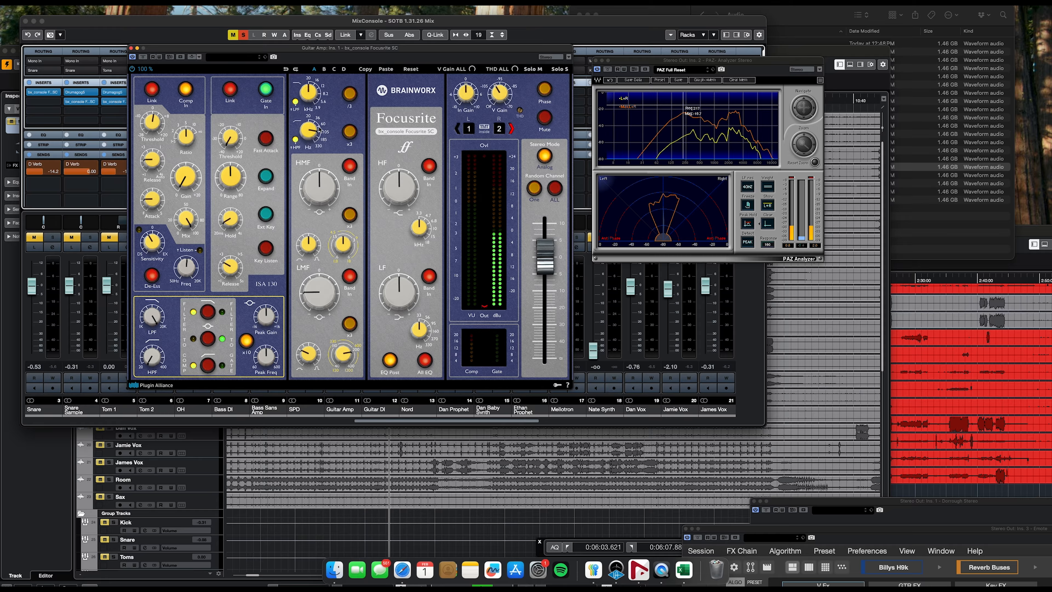
pyautogui.moveTo(307, 95); pyautogui.dragTo(308, 65)
pyautogui.click(131, 48)
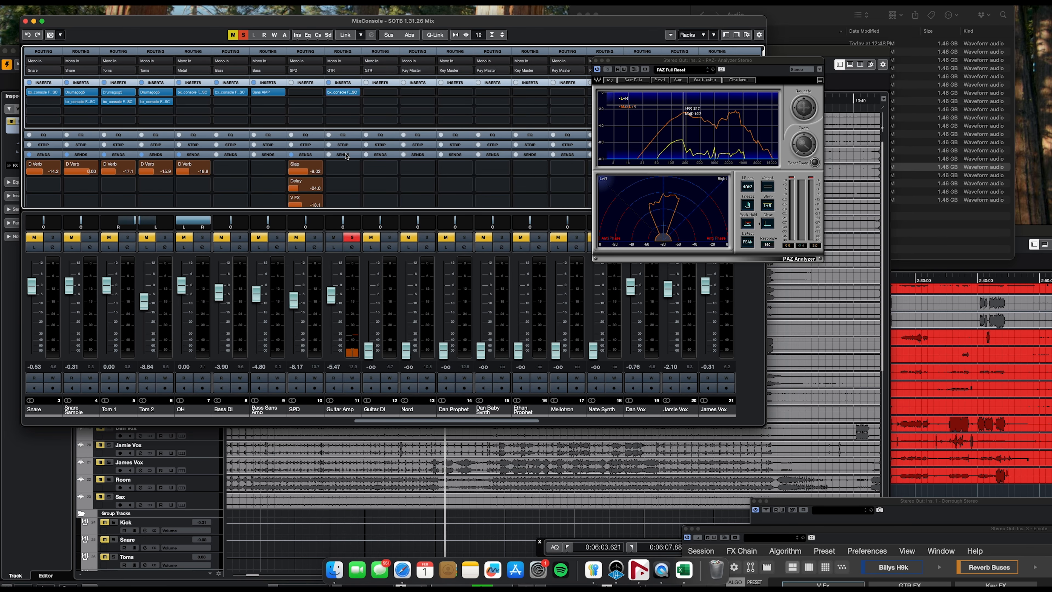
# - Unsolo Guitar Amp, raise its fader to 0.82 dB and add a Slap send at −15.2 dB
pyautogui.click(352, 237)
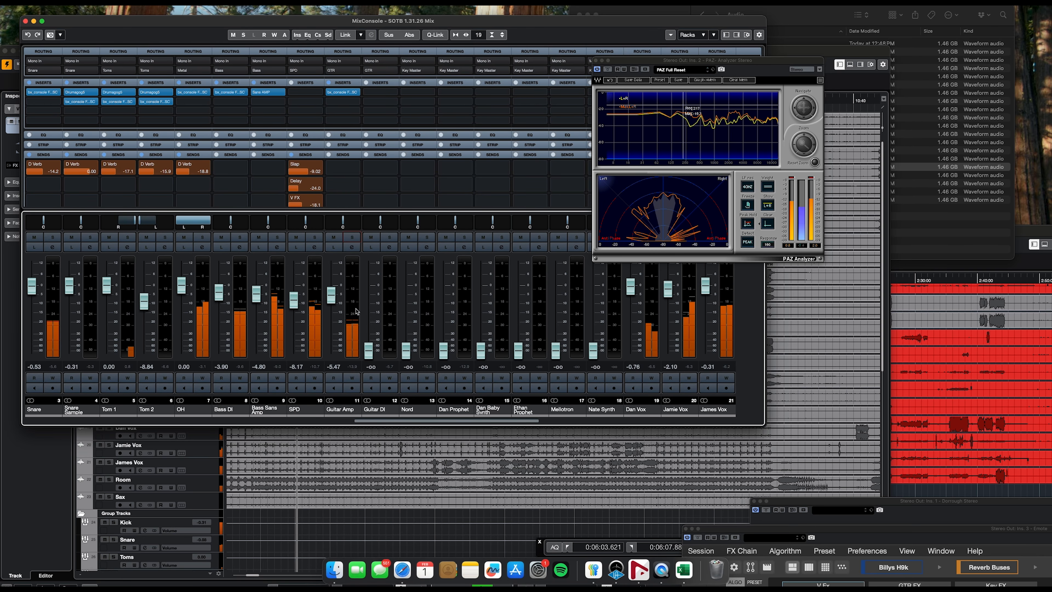
pyautogui.moveTo(330, 294); pyautogui.dragTo(331, 287)
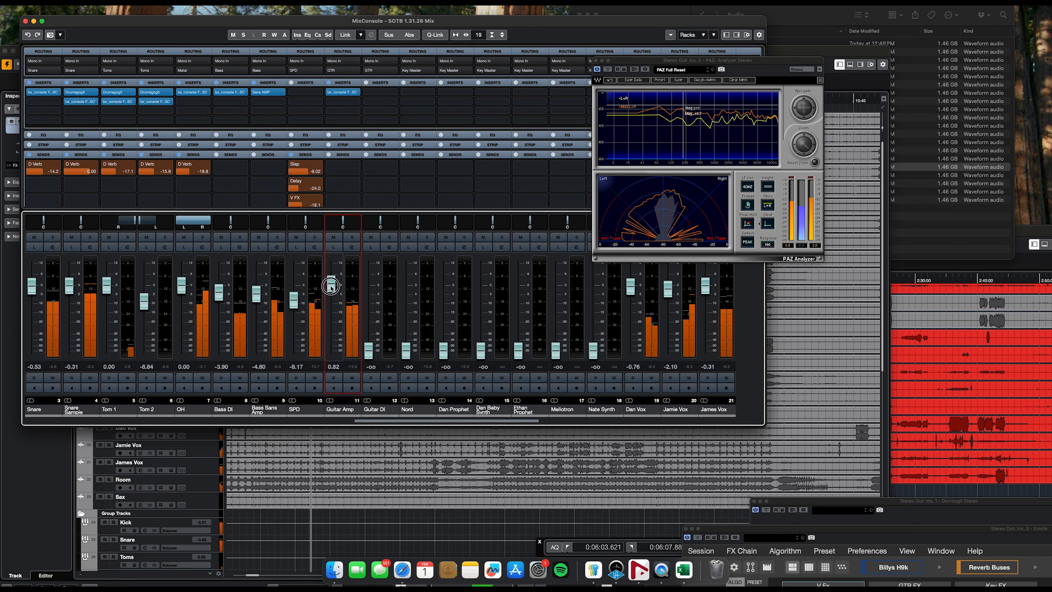
pyautogui.click(342, 166)
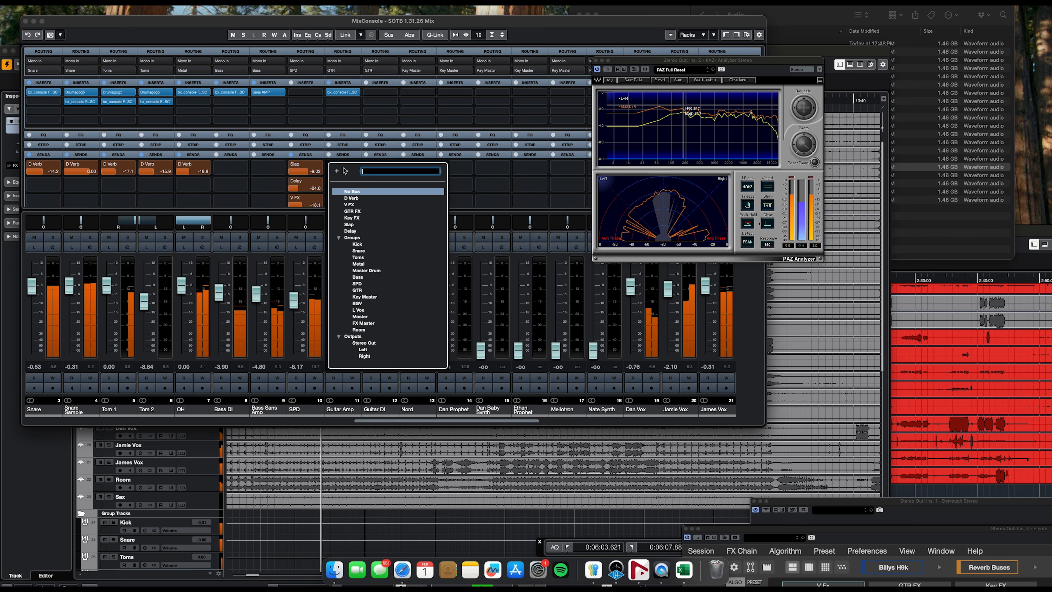
pyautogui.click(352, 211)
pyautogui.click(330, 165)
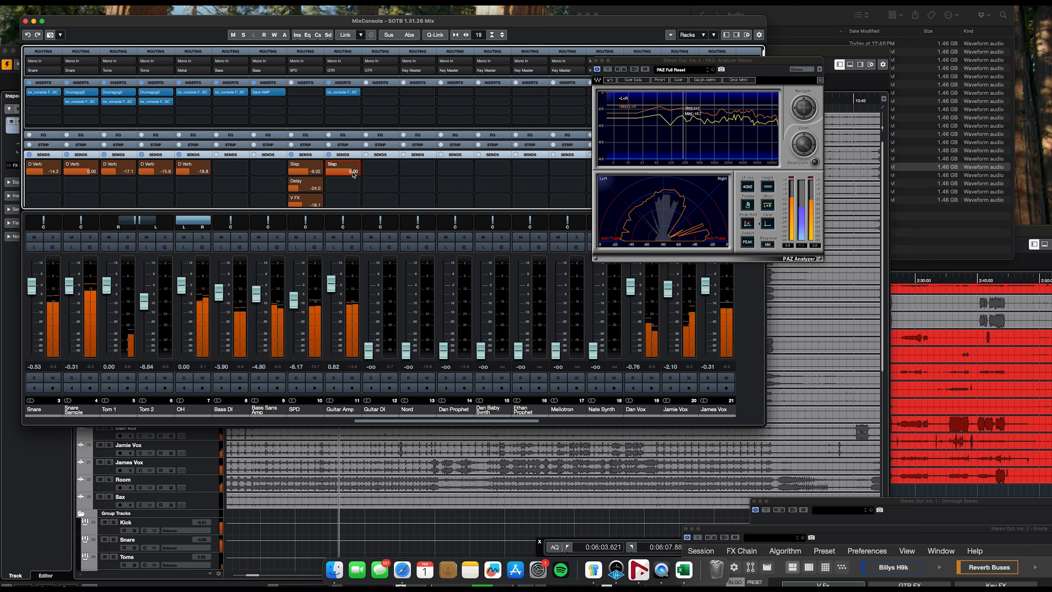
pyautogui.moveTo(351, 171); pyautogui.dragTo(300, 200)
# - Add a Delay send at −19.4 dB and a GTR FX send at 0.00 dB to Guitar Amp
pyautogui.click(357, 186)
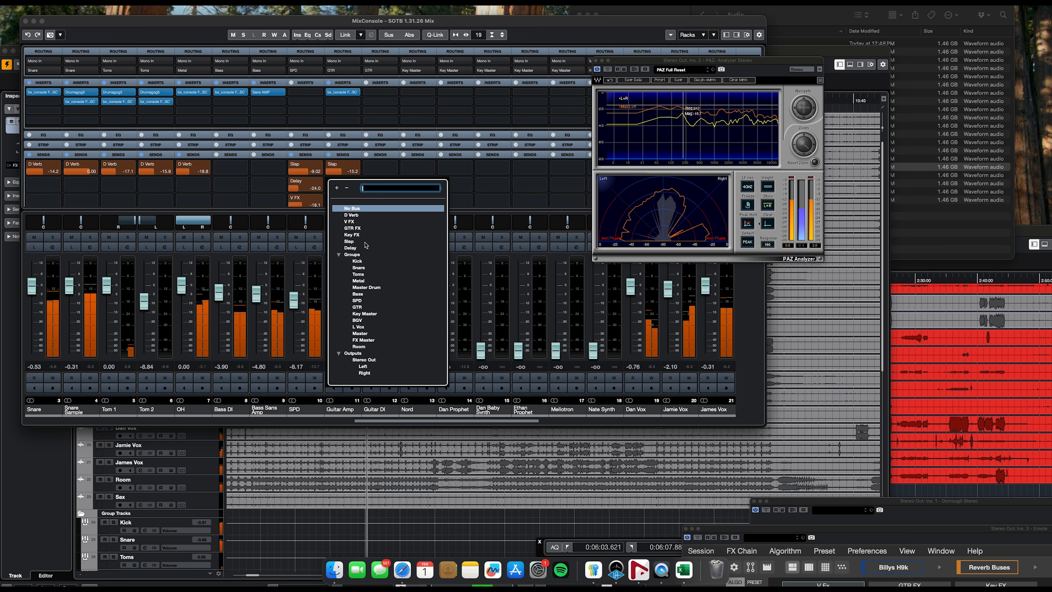
pyautogui.click(339, 205)
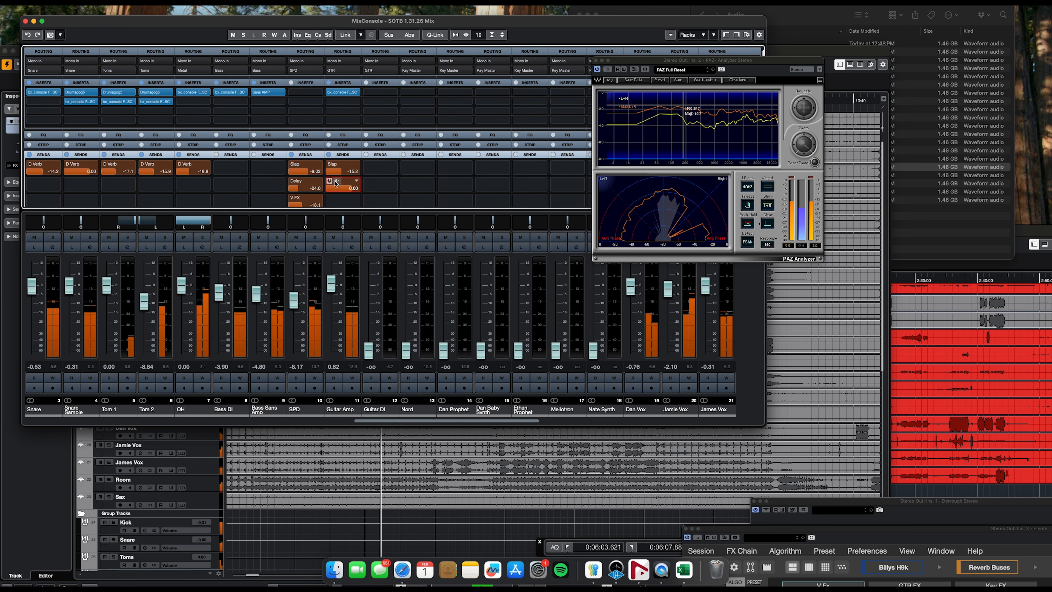
pyautogui.moveTo(331, 186)
pyautogui.mouseDown()
pyautogui.moveTo(311, 201)
pyautogui.moveTo(327, 199)
pyautogui.mouseUp()
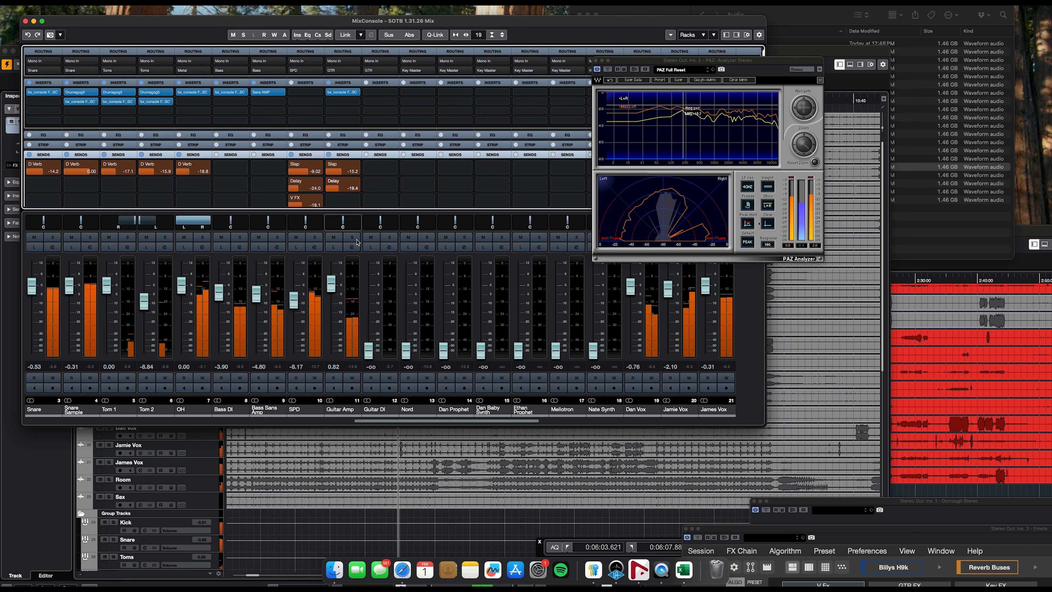
pyautogui.click(356, 199)
pyautogui.click(353, 246)
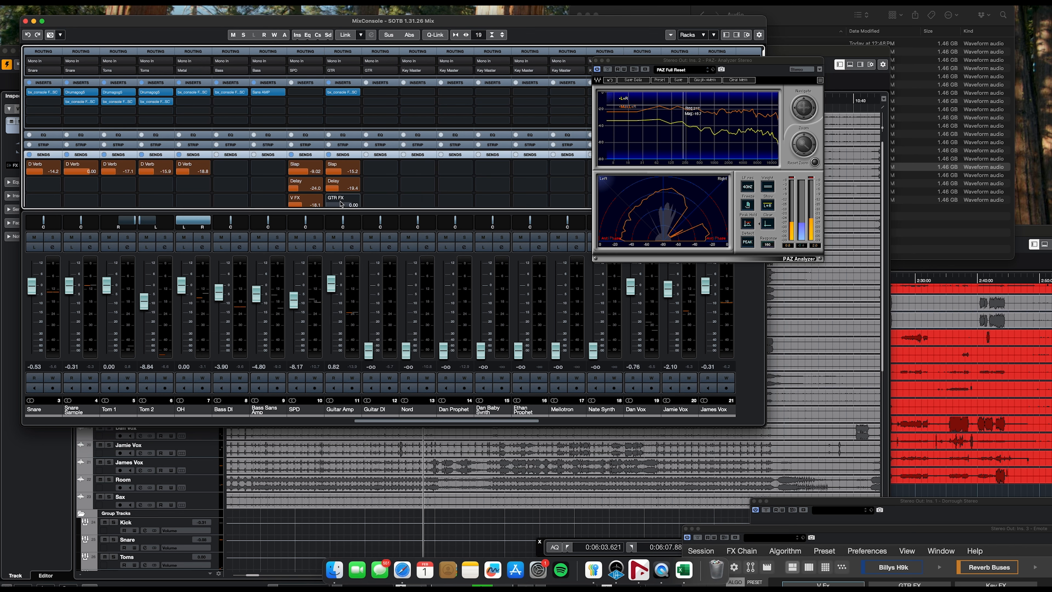
# - Solo Guitar Amp and activate the Gobi Guitar chain on GTR FX in the Eventide Emote plug-in
pyautogui.click(351, 238)
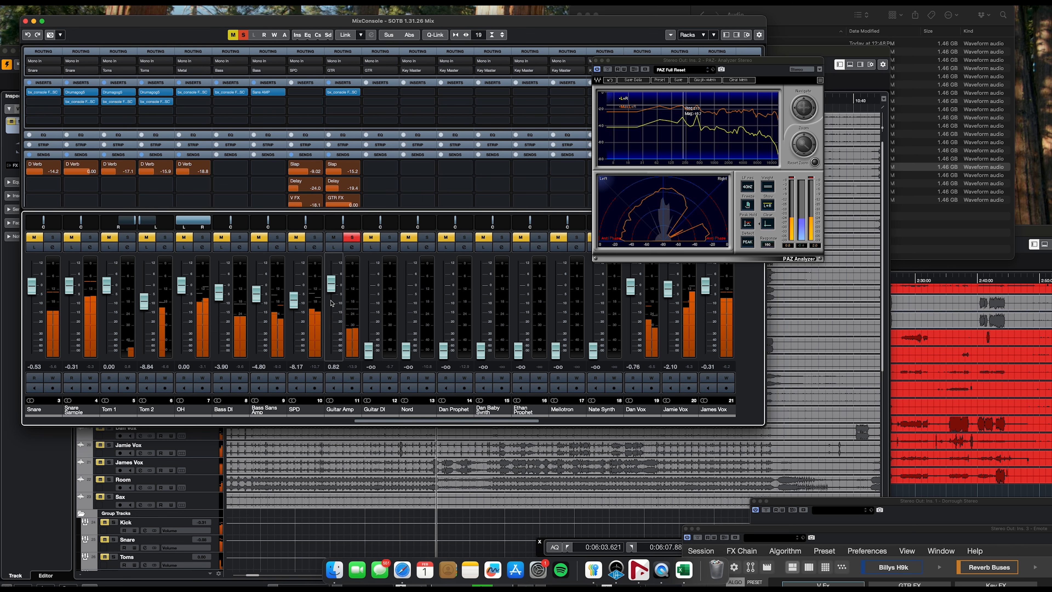
pyautogui.hscroll(3, 253, 191)
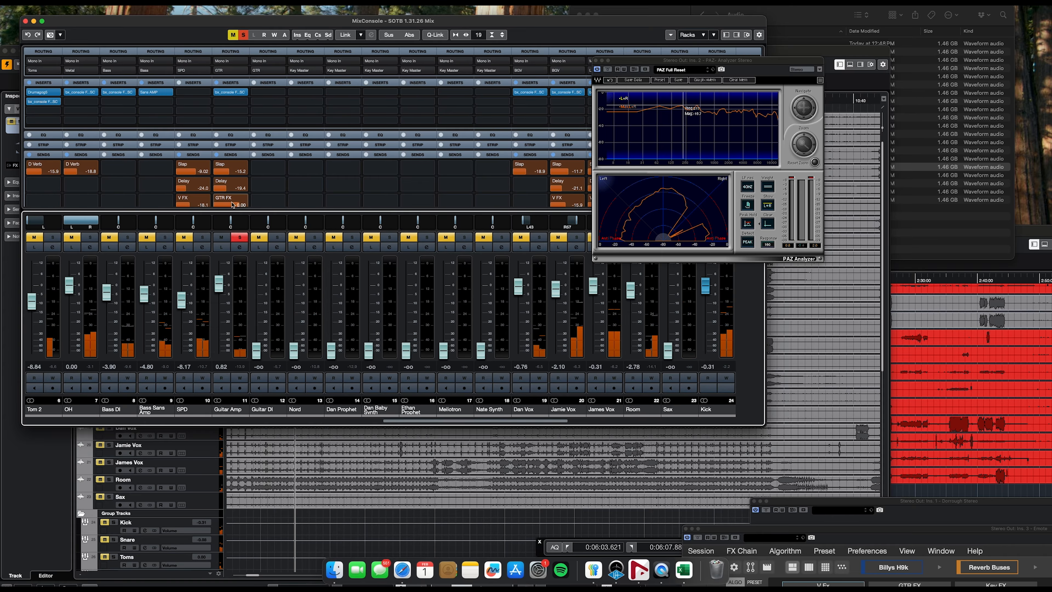
pyautogui.hscroll(12, 251, 232)
pyautogui.hscroll(8, 246, 266)
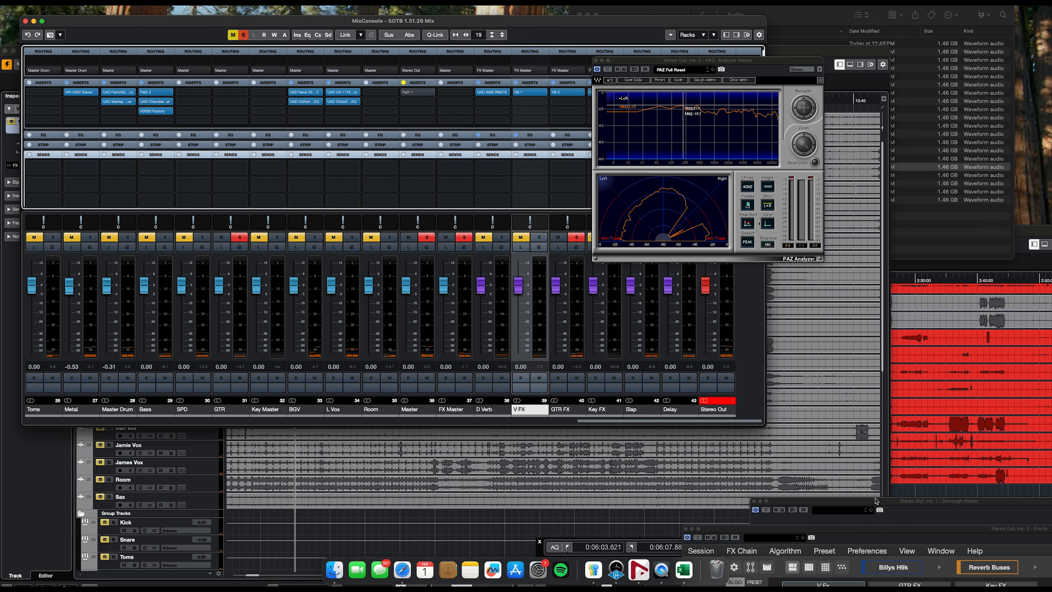
pyautogui.moveTo(870, 531); pyautogui.dragTo(457, 73)
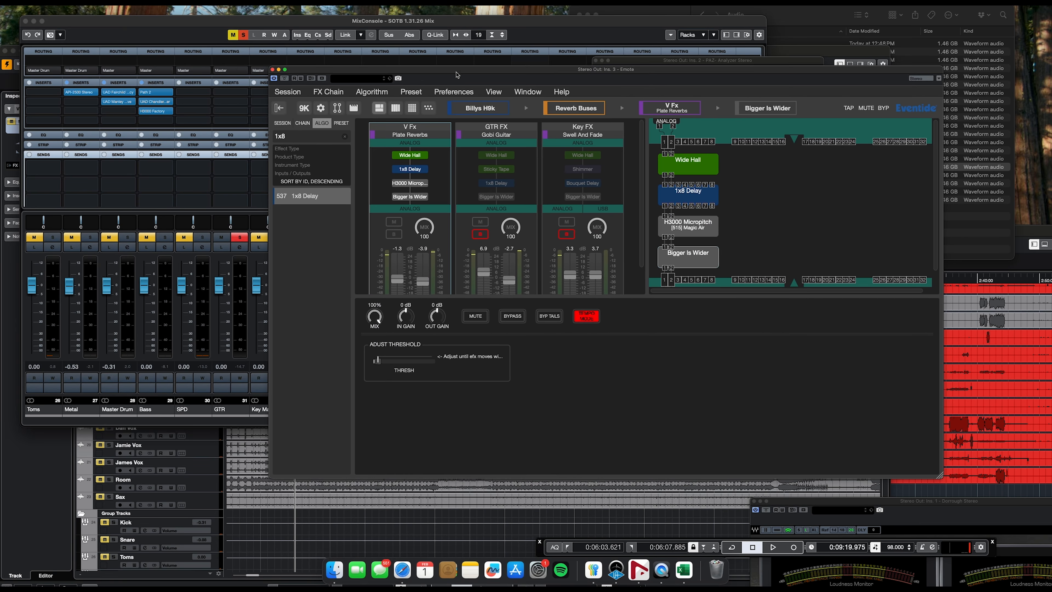
pyautogui.click(480, 235)
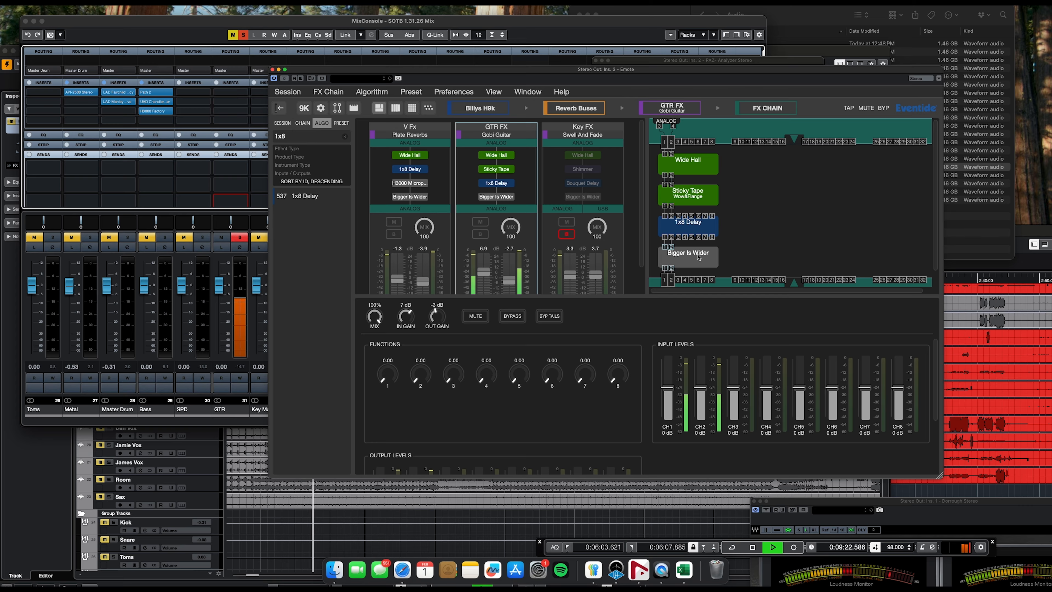
# - Replace Sticky Tape with the Shimmer algorithm in the GTR FX chain
pyautogui.click(688, 254)
pyautogui.click(688, 193)
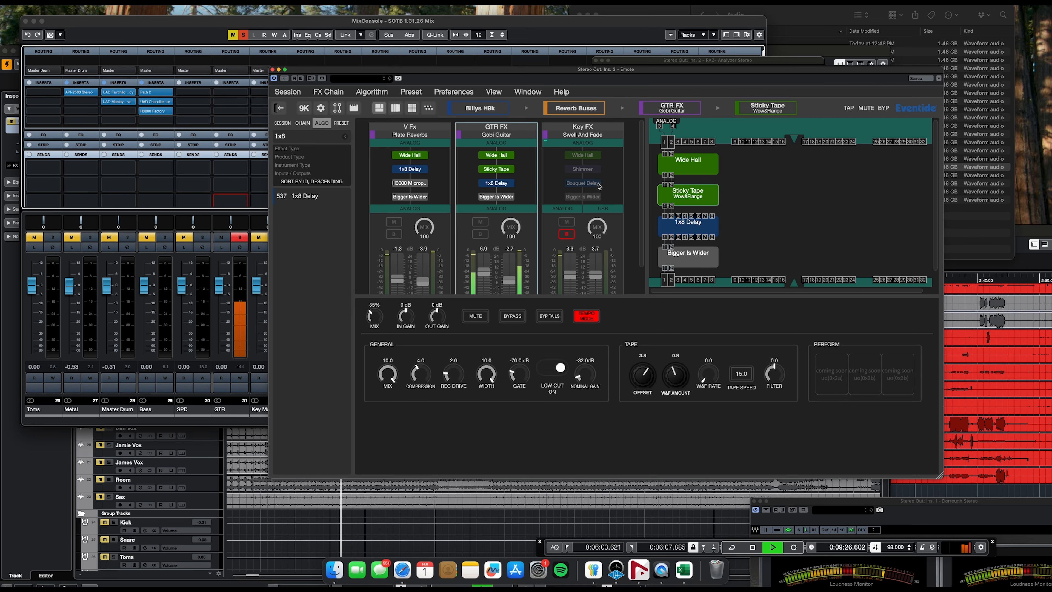
pyautogui.press('space')
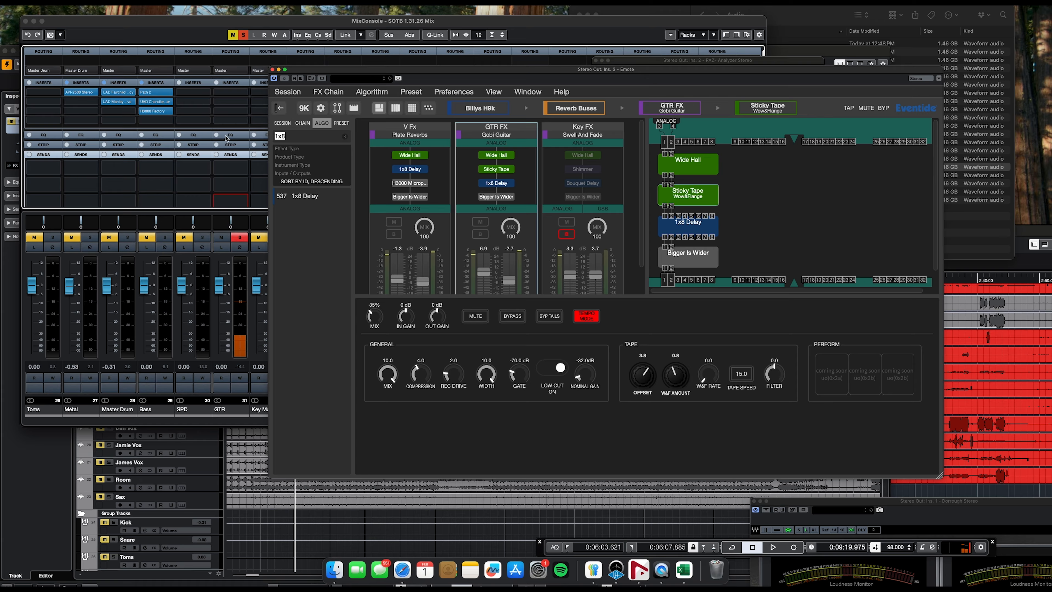
pyautogui.write('shim')
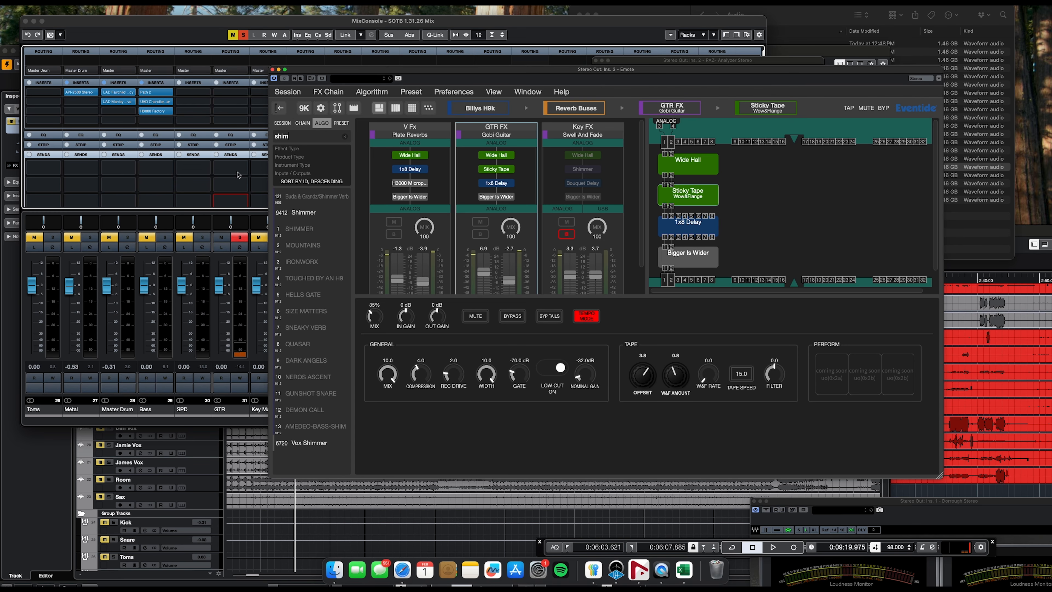
pyautogui.click(312, 220)
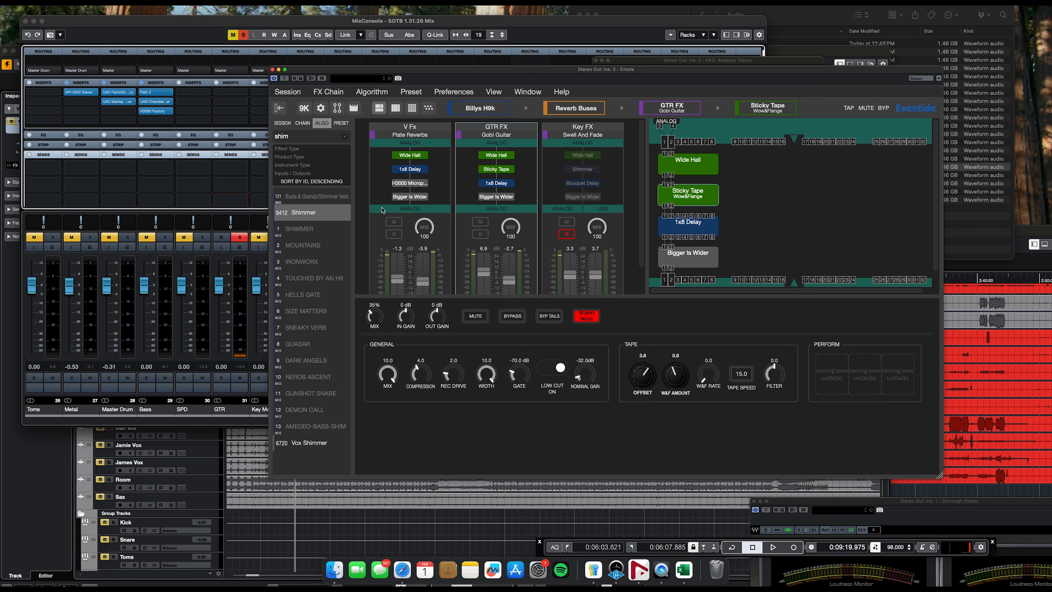
pyautogui.moveTo(316, 216); pyautogui.dragTo(687, 194)
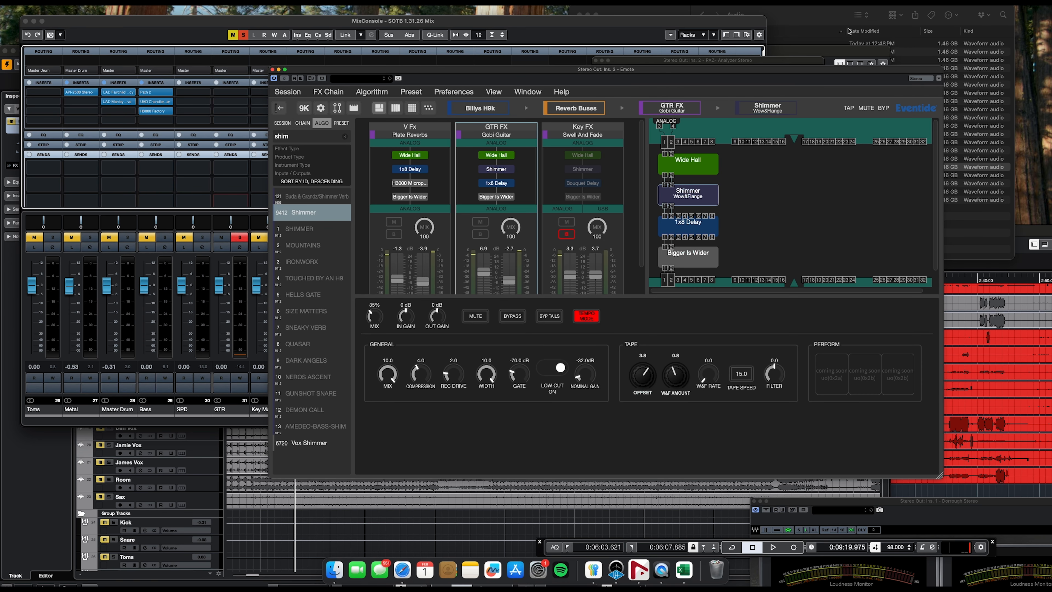
# - During playback, set the mix of 1x8 Delay, Shimmer and Wide Hall in the GTR FX chain to 0%
pyautogui.moveTo(751, 69); pyautogui.dragTo(582, 48)
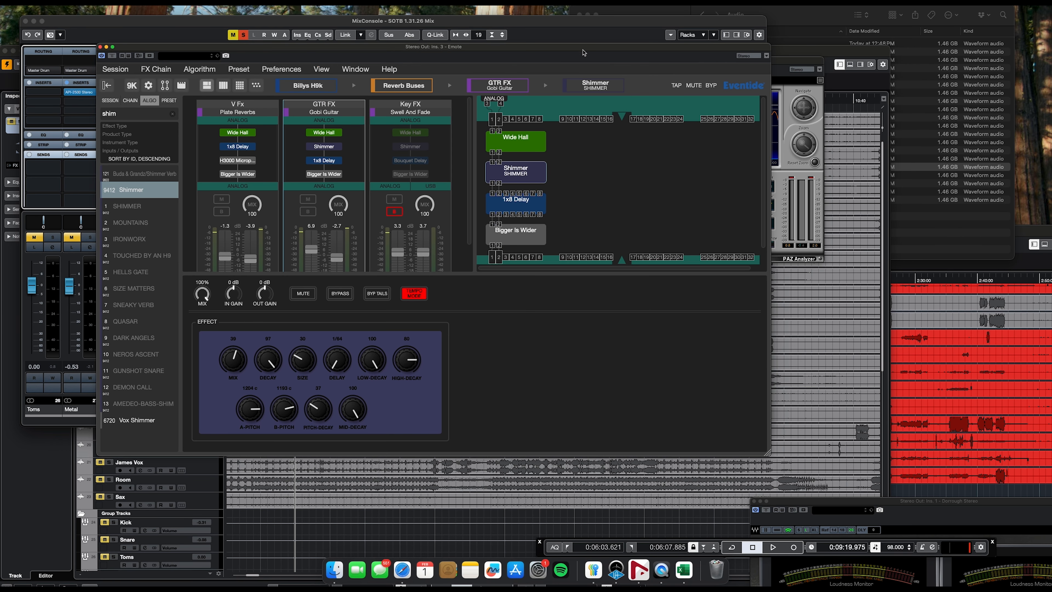
pyautogui.press('space')
pyautogui.click(514, 203)
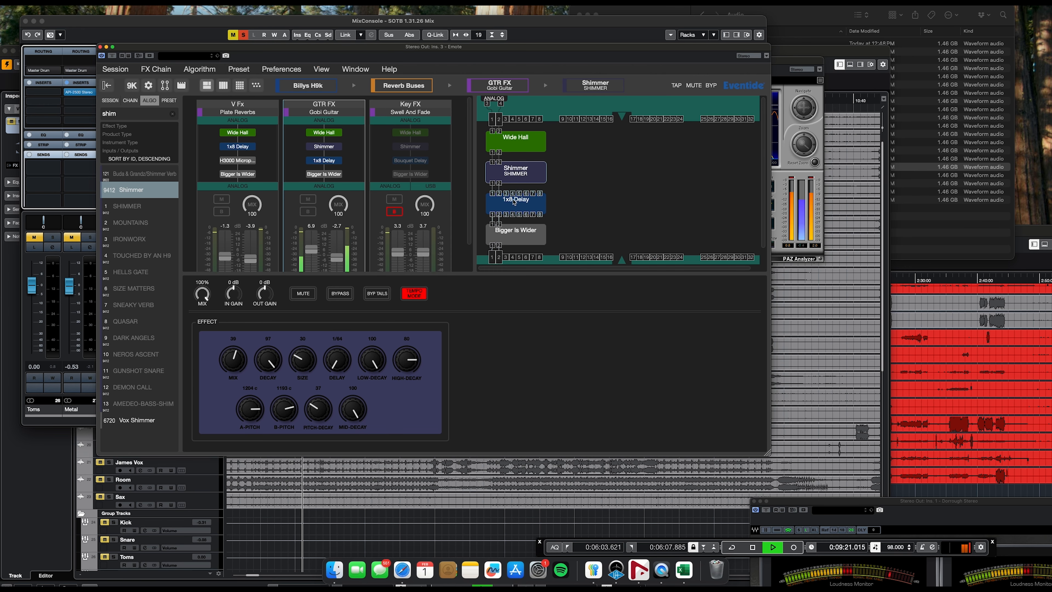
pyautogui.moveTo(201, 294); pyautogui.dragTo(224, 347)
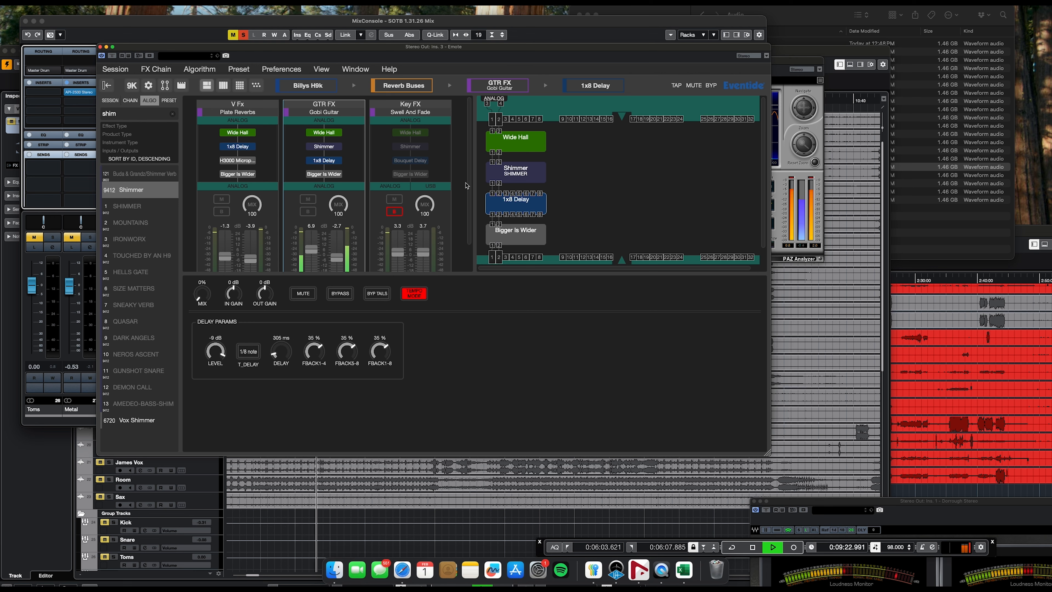
pyautogui.click(536, 177)
pyautogui.moveTo(213, 296); pyautogui.dragTo(216, 331)
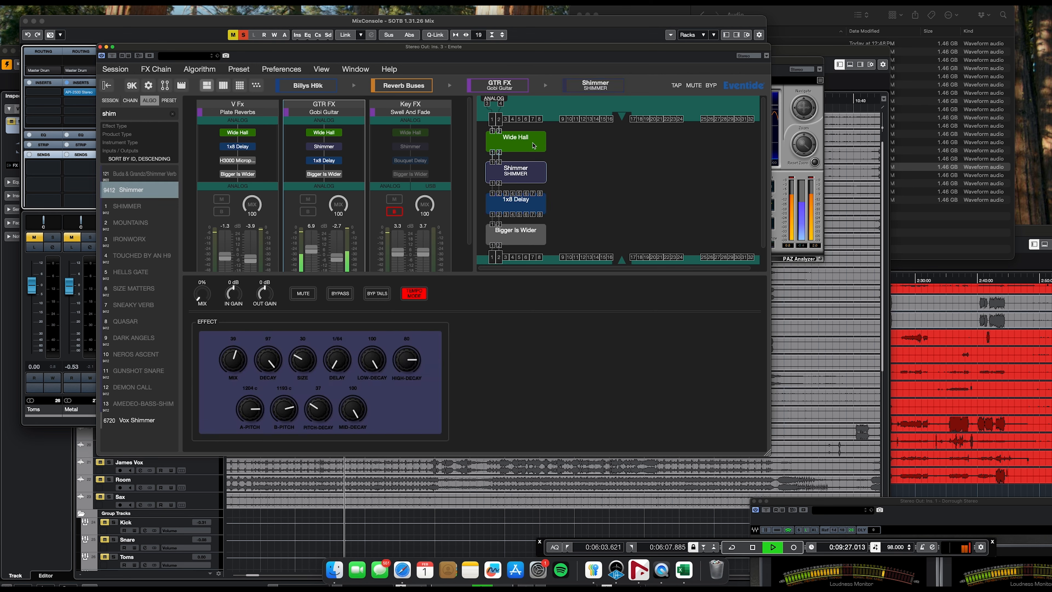
pyautogui.click(515, 140)
pyautogui.moveTo(199, 294); pyautogui.dragTo(190, 368)
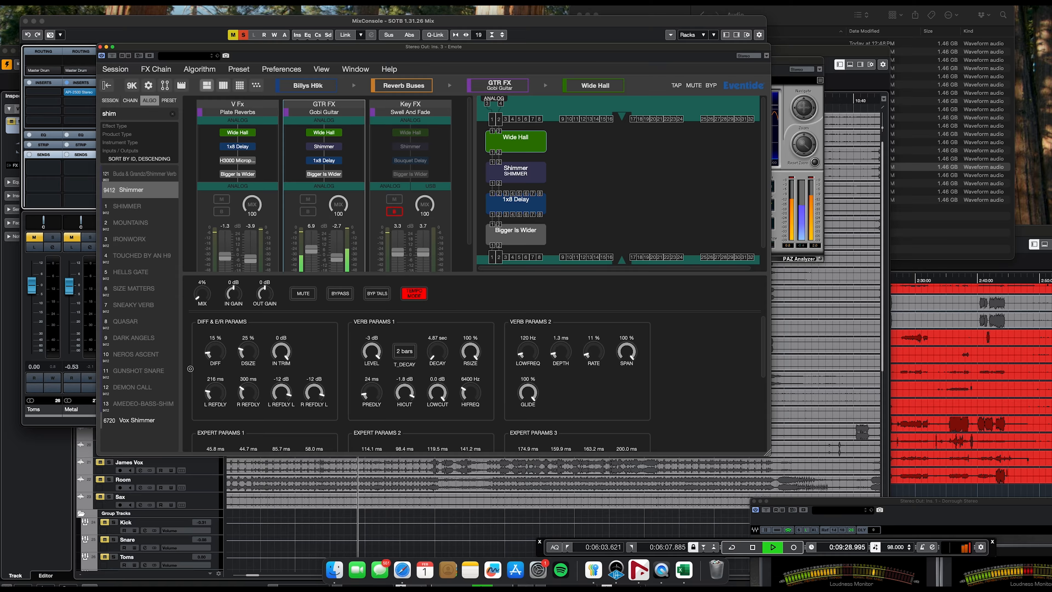
pyautogui.moveTo(166, 46); pyautogui.dragTo(238, 46)
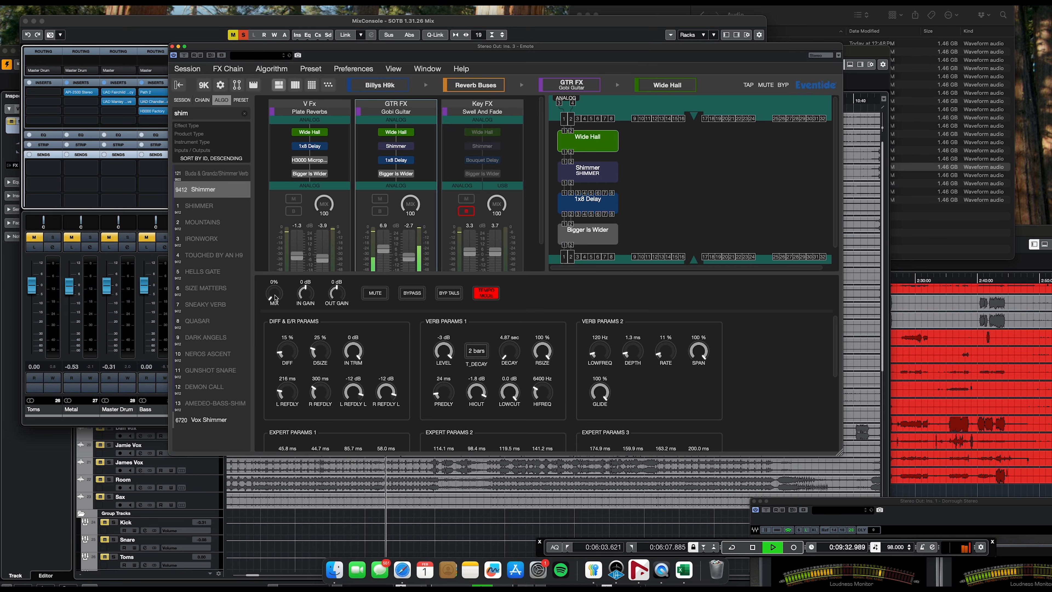
# - Set the GTR FX mix to 25% on Wide Hall, 39% on Shimmer and 34% on 1x8 Delay, and lower Bigger Is Wider's threshold to minimum
pyautogui.moveTo(274, 295); pyautogui.dragTo(278, 244)
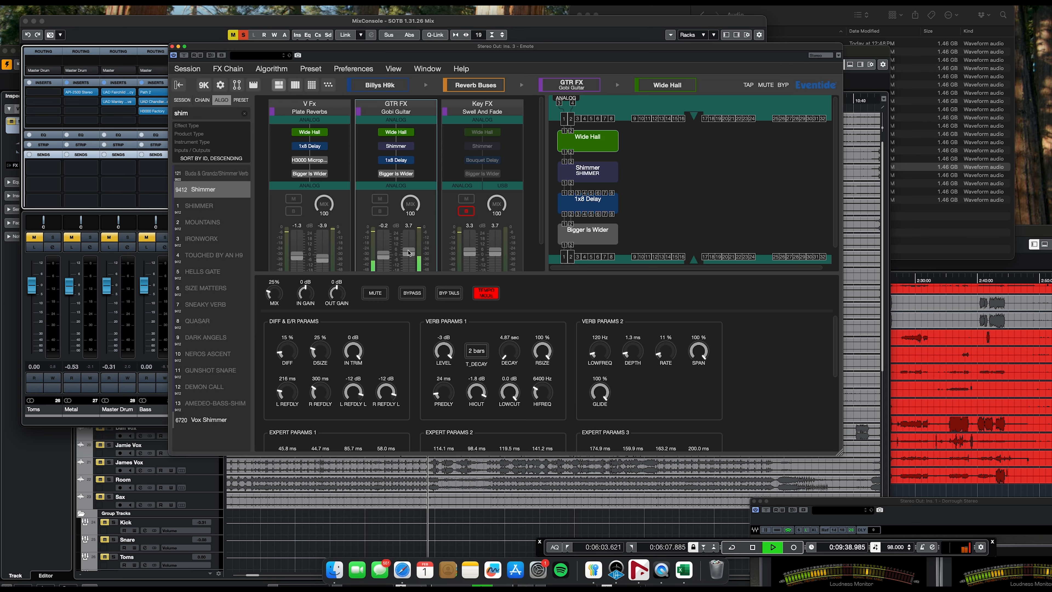
pyautogui.click(604, 170)
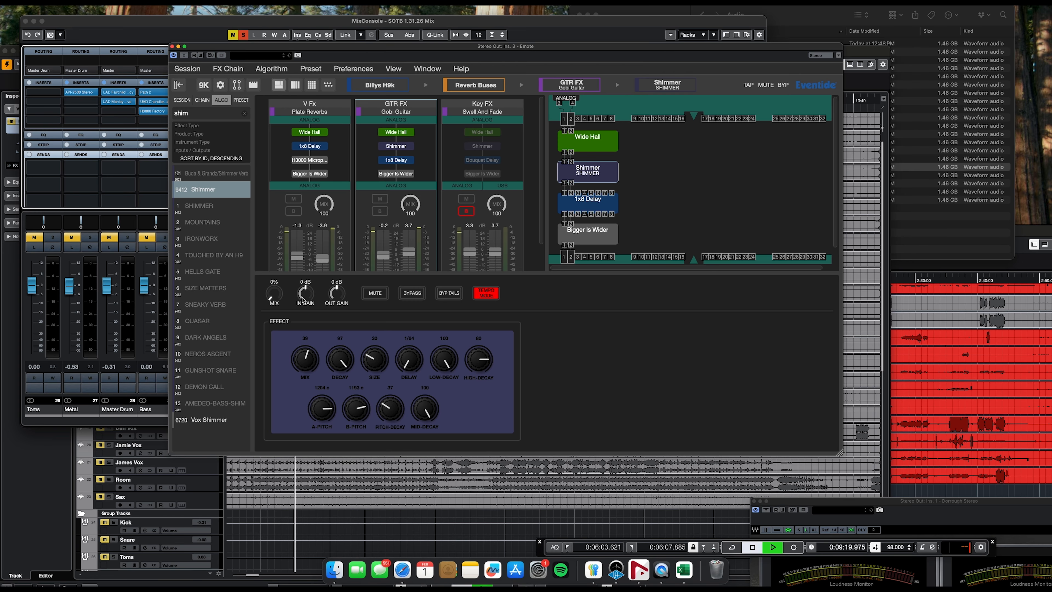
pyautogui.moveTo(275, 247); pyautogui.dragTo(276, 216)
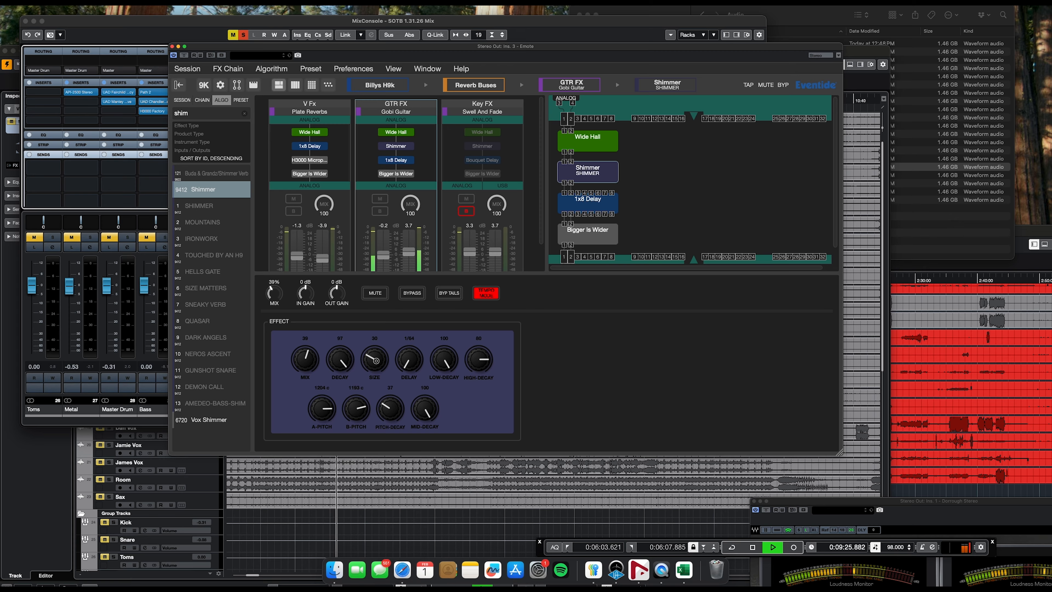
pyautogui.click(610, 202)
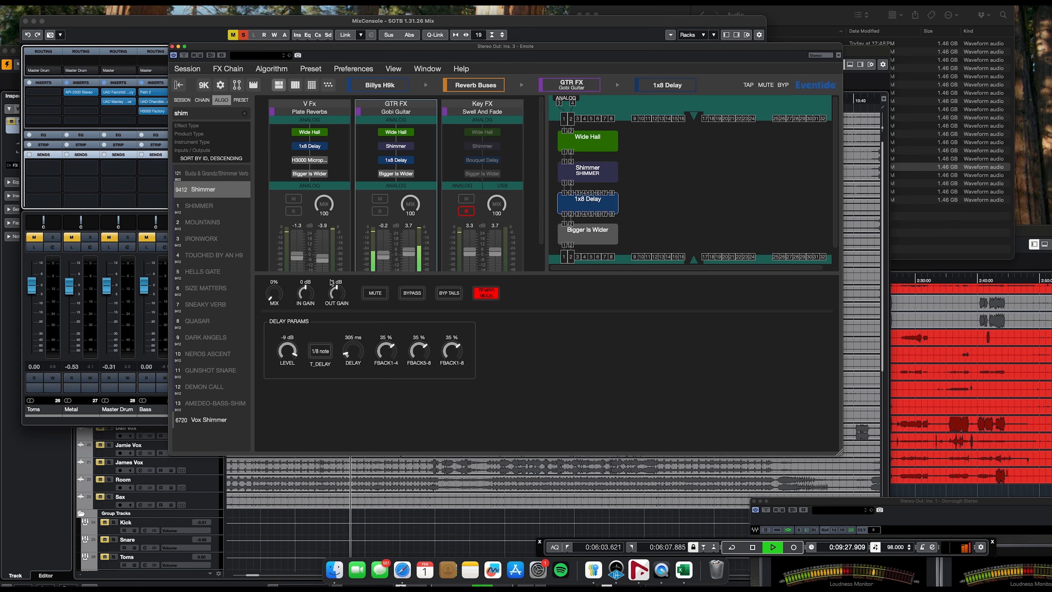
pyautogui.moveTo(278, 289); pyautogui.dragTo(278, 235)
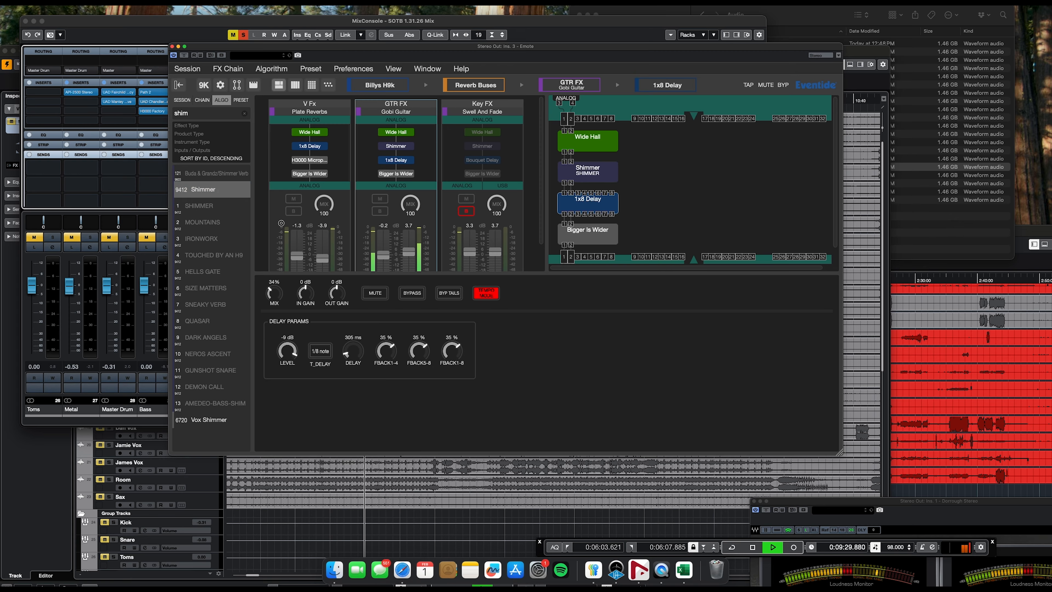
pyautogui.click(577, 230)
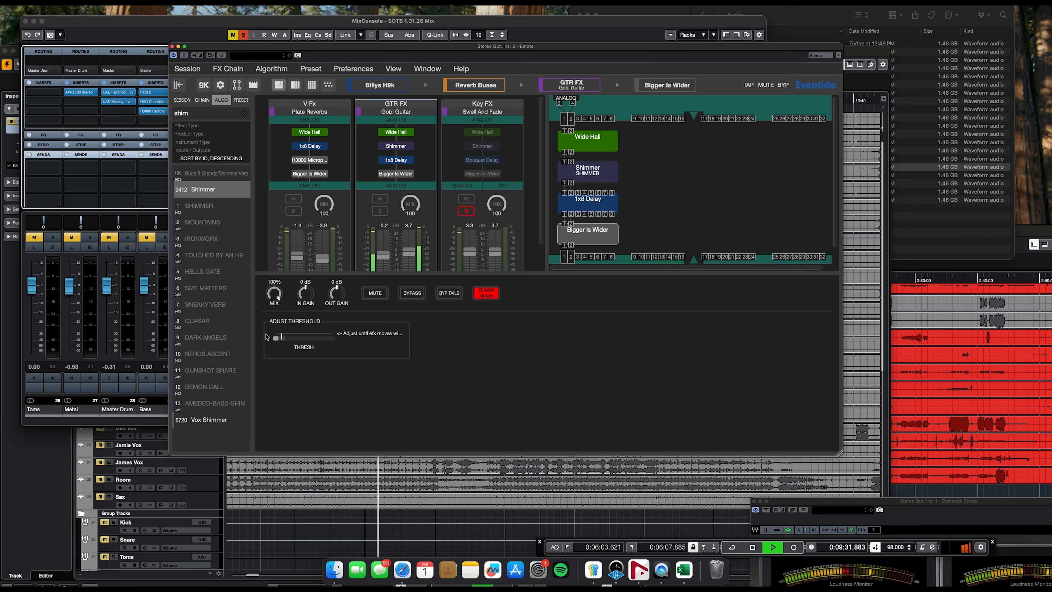
pyautogui.moveTo(281, 337); pyautogui.dragTo(276, 337)
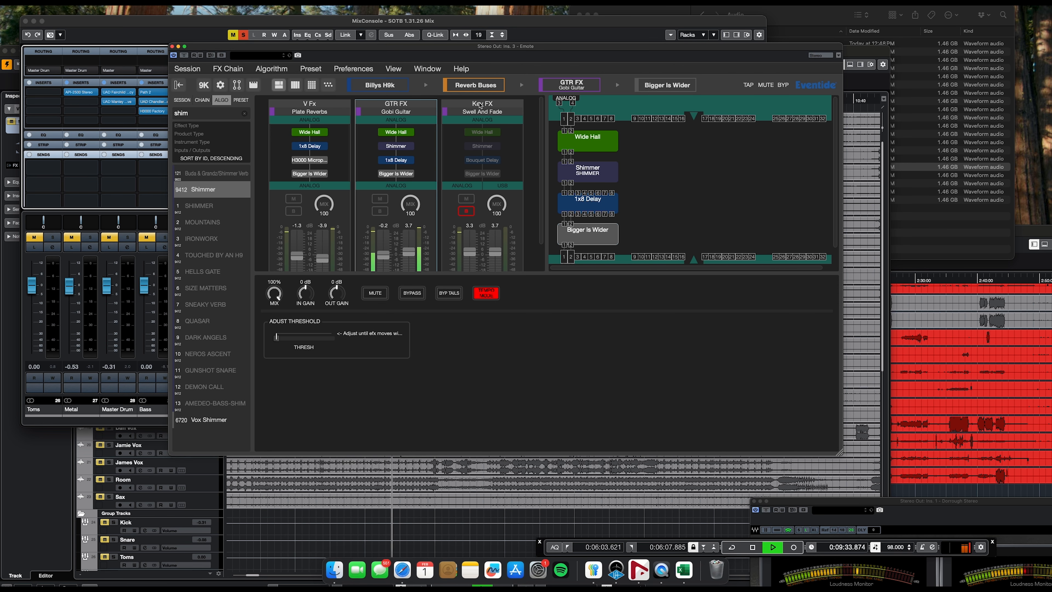
# - Pull Guitar Amp's fader fully down, solo Guitar DI and raise its fader to −9.96 dB
pyautogui.moveTo(303, 46); pyautogui.dragTo(684, 152)
pyautogui.press('space')
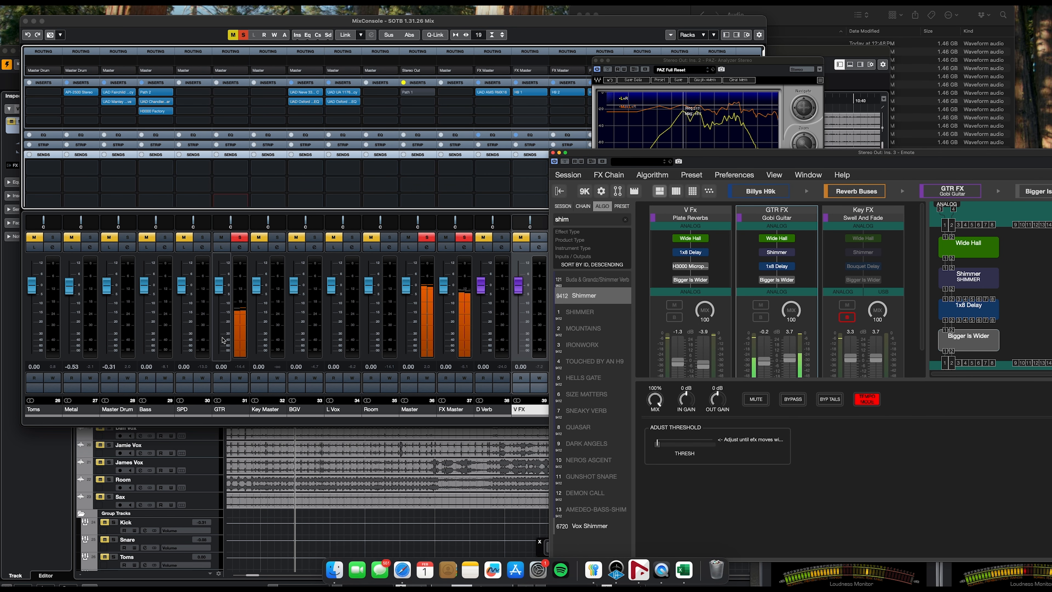
pyautogui.hscroll(-20, 222, 340)
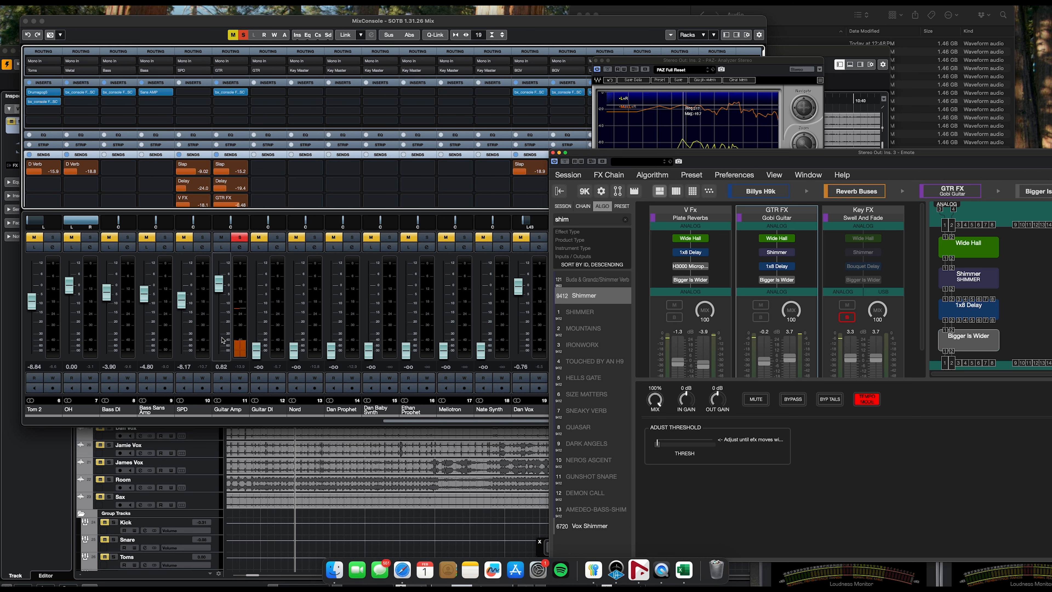
pyautogui.moveTo(216, 287); pyautogui.dragTo(259, 300)
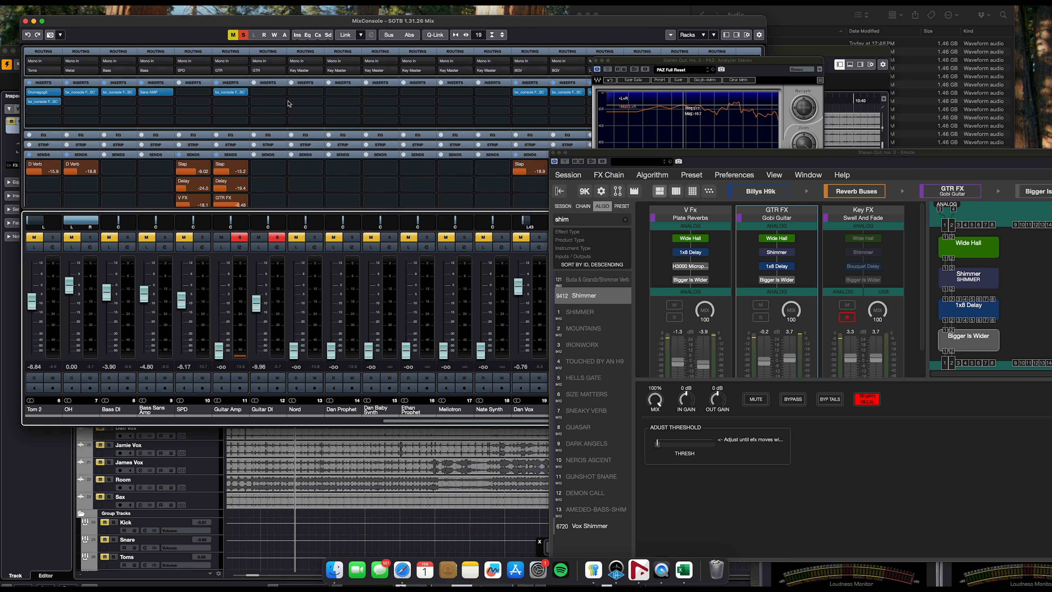
# - Insert GTR Tool Rack Stereo on the Guitar DI channel and open the plug-in
pyautogui.click(284, 92)
pyautogui.write('gtr')
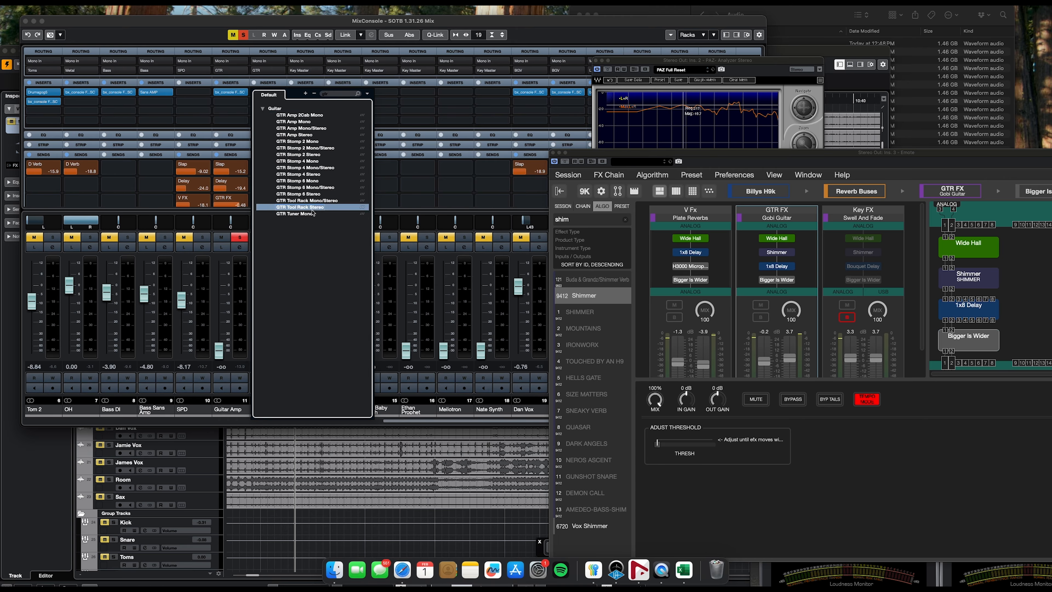
pyautogui.press('Escape')
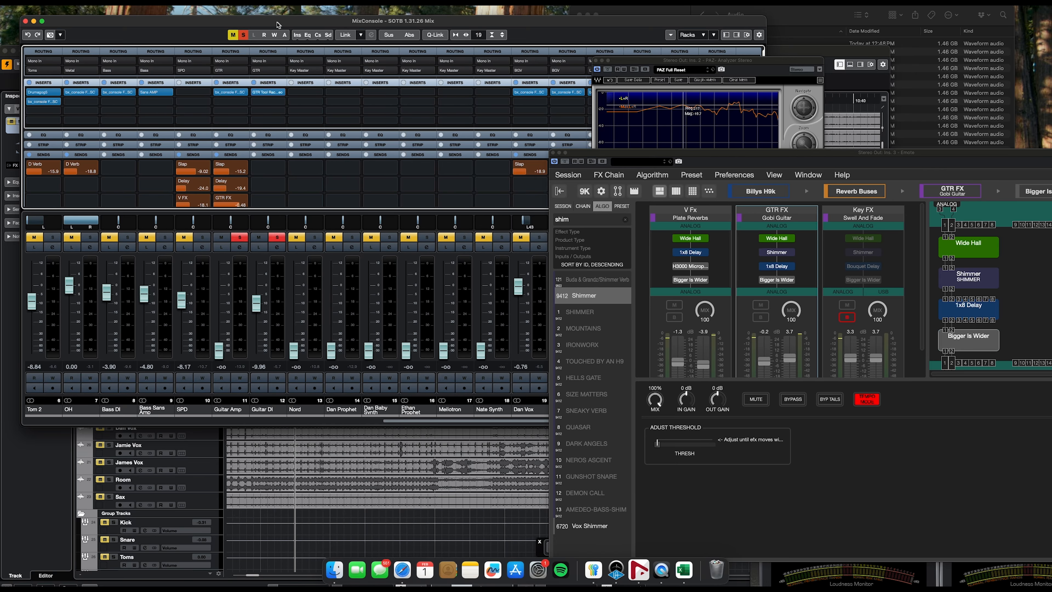
pyautogui.moveTo(277, 24); pyautogui.dragTo(259, 68)
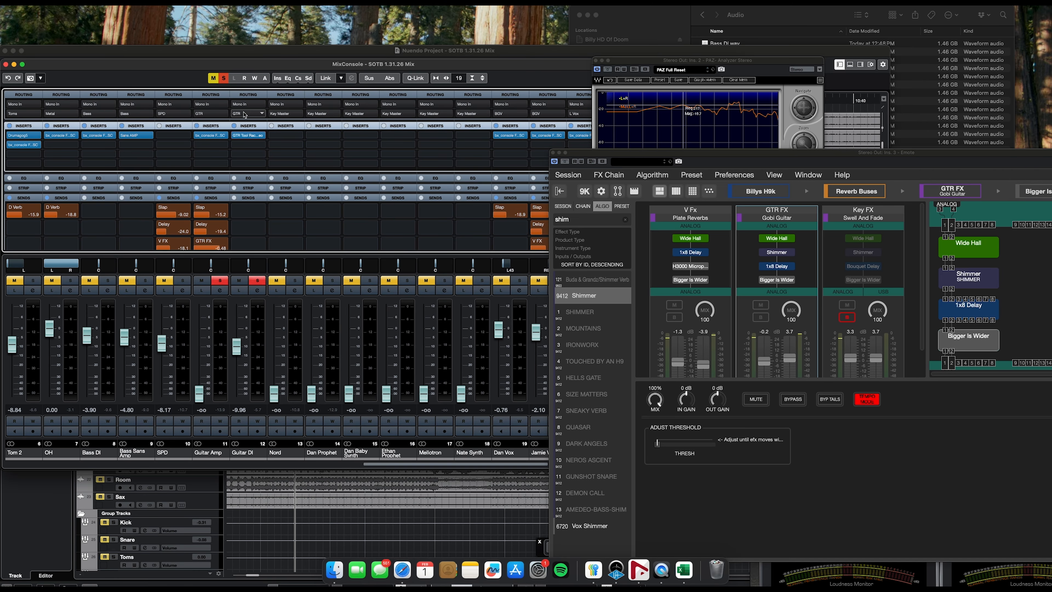
pyautogui.click(241, 135)
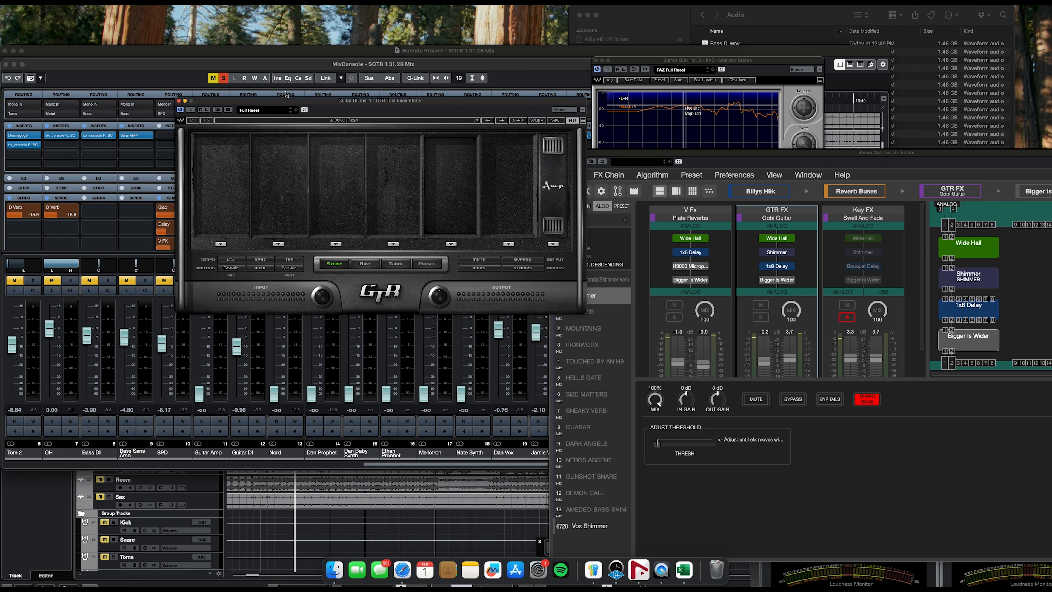
# - During playback, set Amp 1 and Amp 2 in GTR Tool Rack to the Edgy type and adjust Amp 1's treble slightly
pyautogui.click(365, 264)
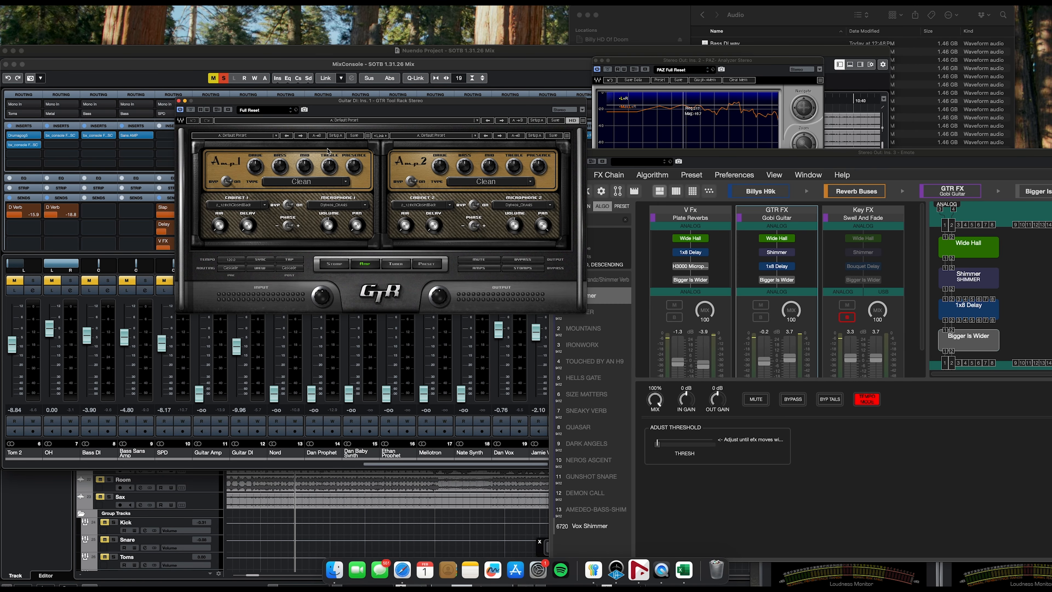
pyautogui.press('space')
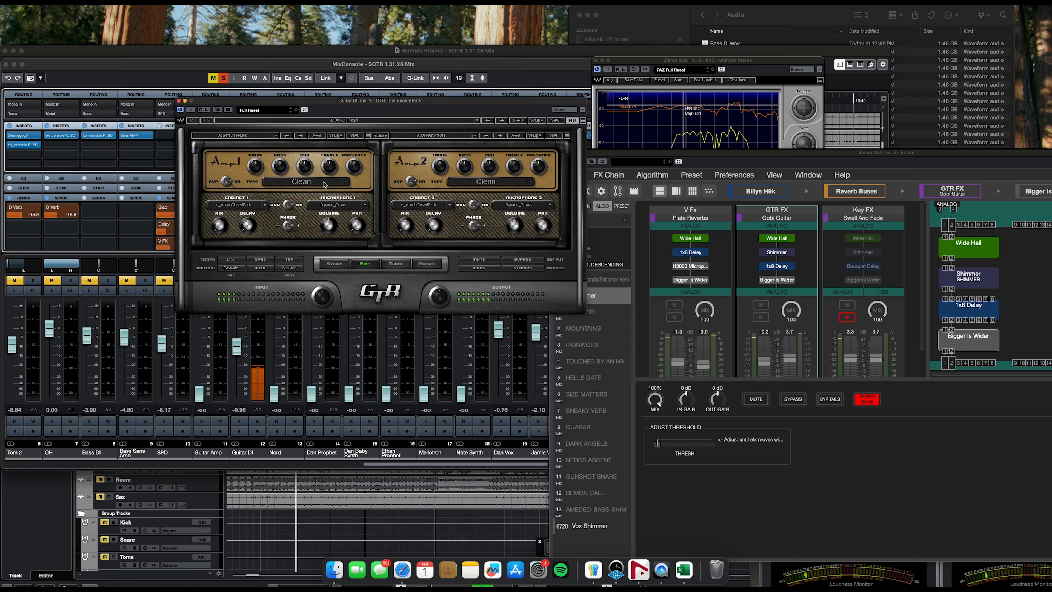
pyautogui.click(325, 184)
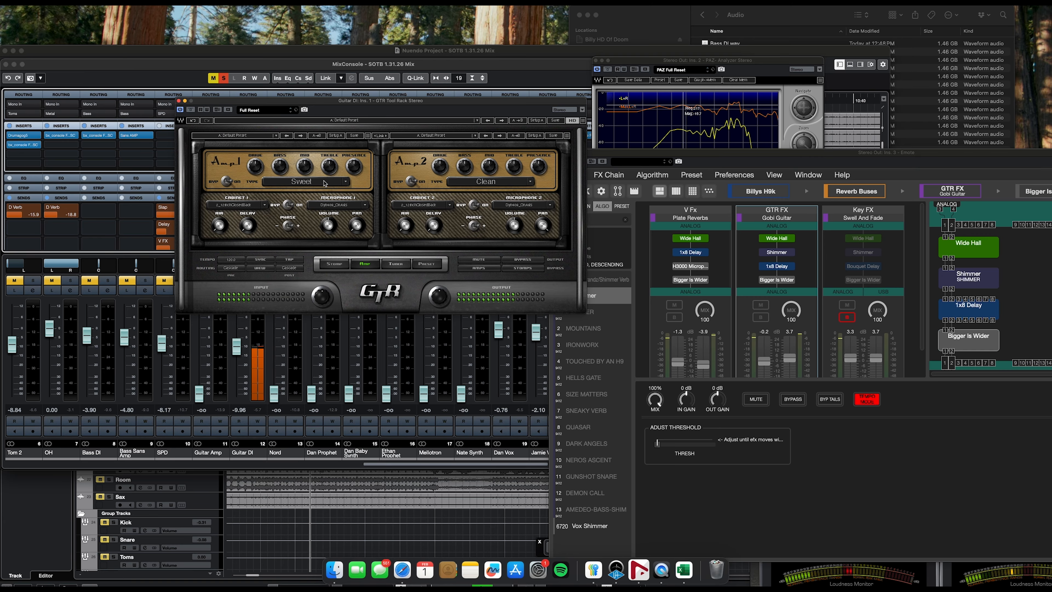
pyautogui.click(325, 185)
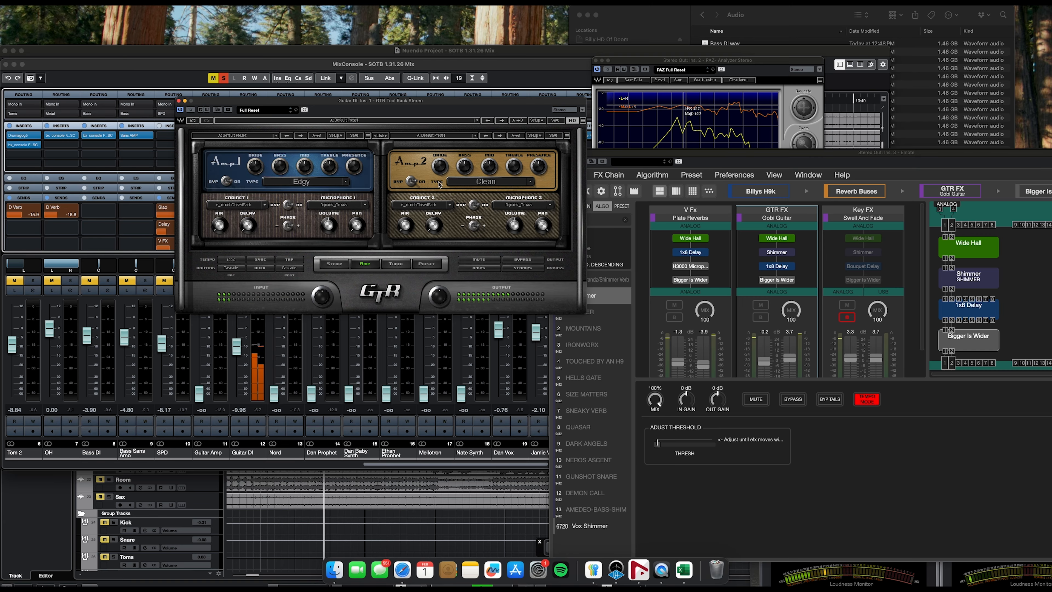
pyautogui.click(470, 186)
pyautogui.click(470, 186)
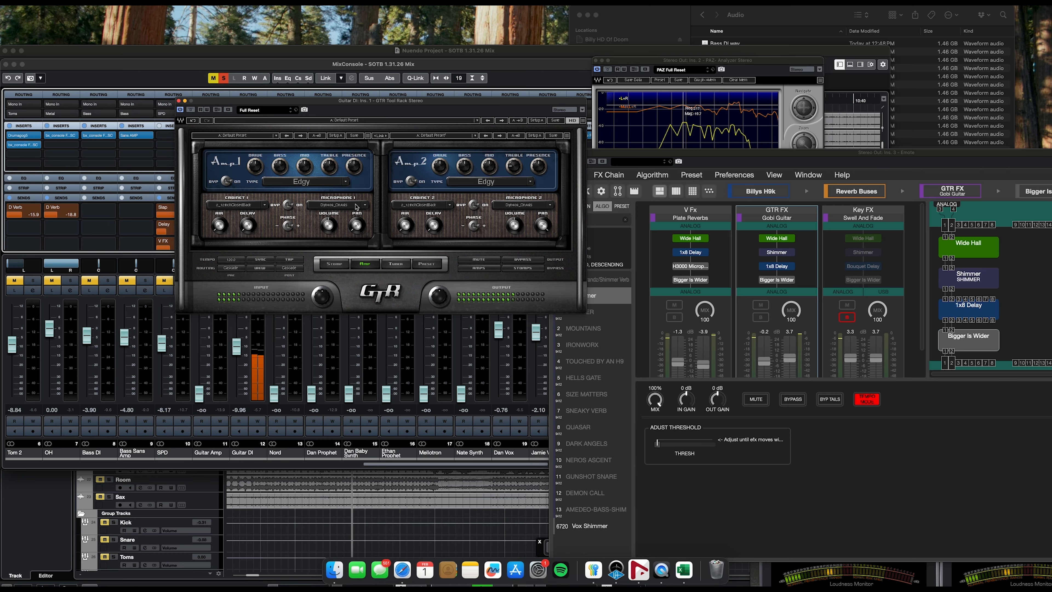
pyautogui.moveTo(329, 167); pyautogui.dragTo(329, 171)
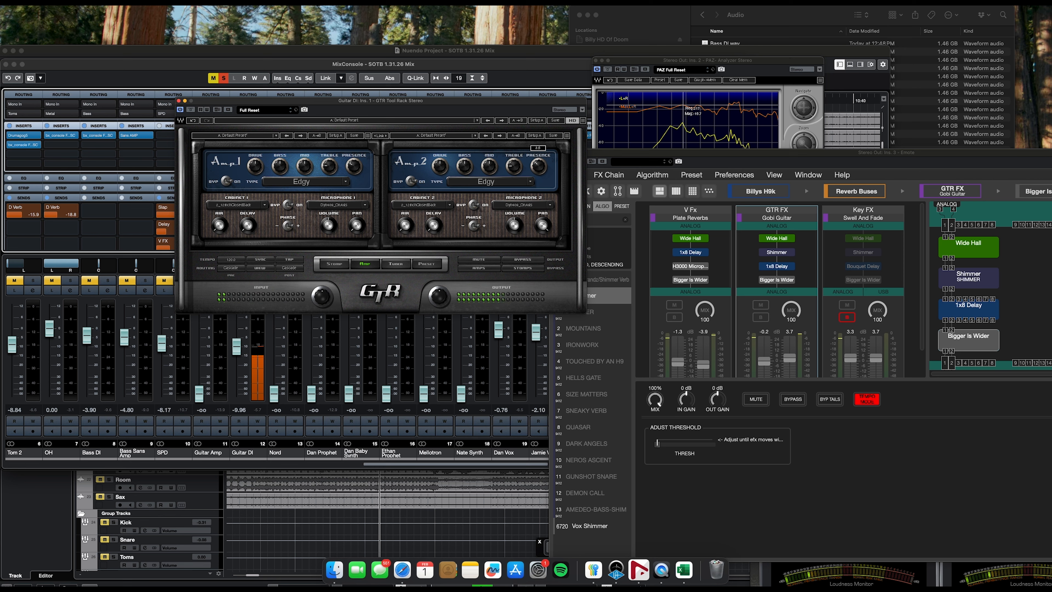
# - Add a Delay stomp to the first slot of GTR Tool Rack and adjust its feedback
pyautogui.click(334, 264)
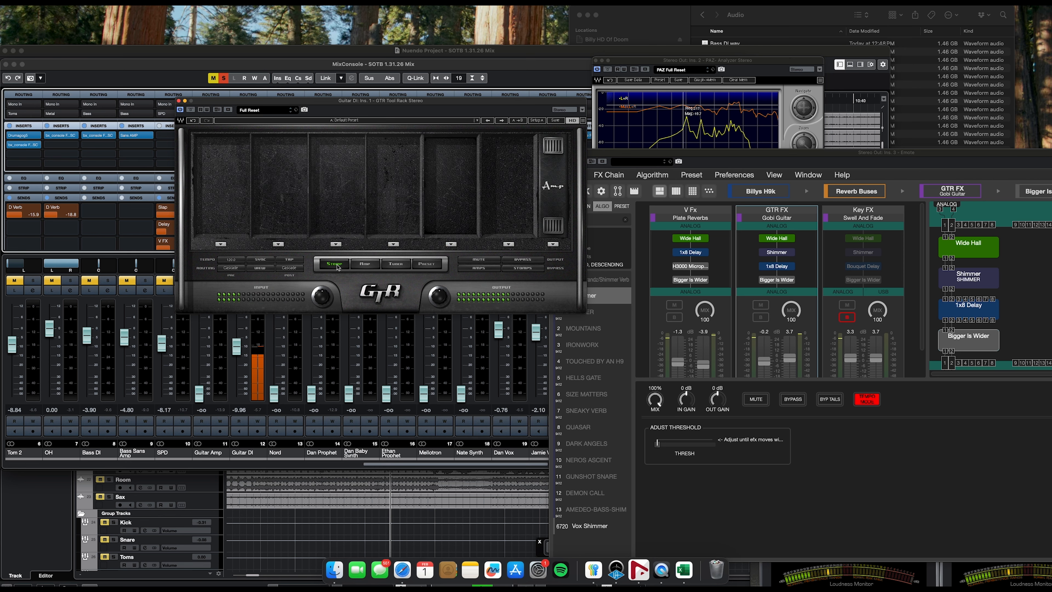
pyautogui.click(217, 244)
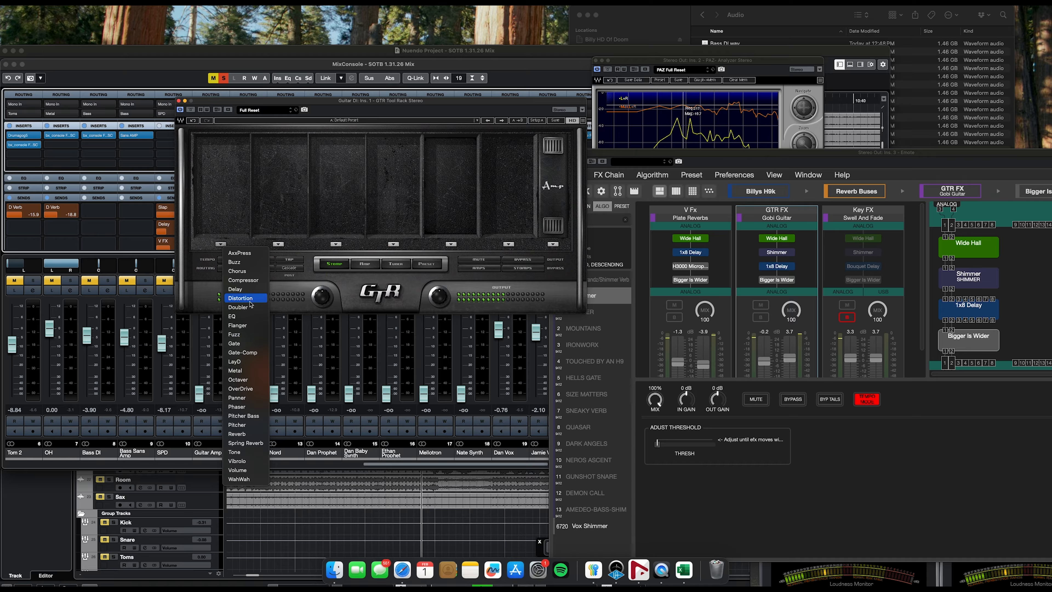
pyautogui.click(247, 289)
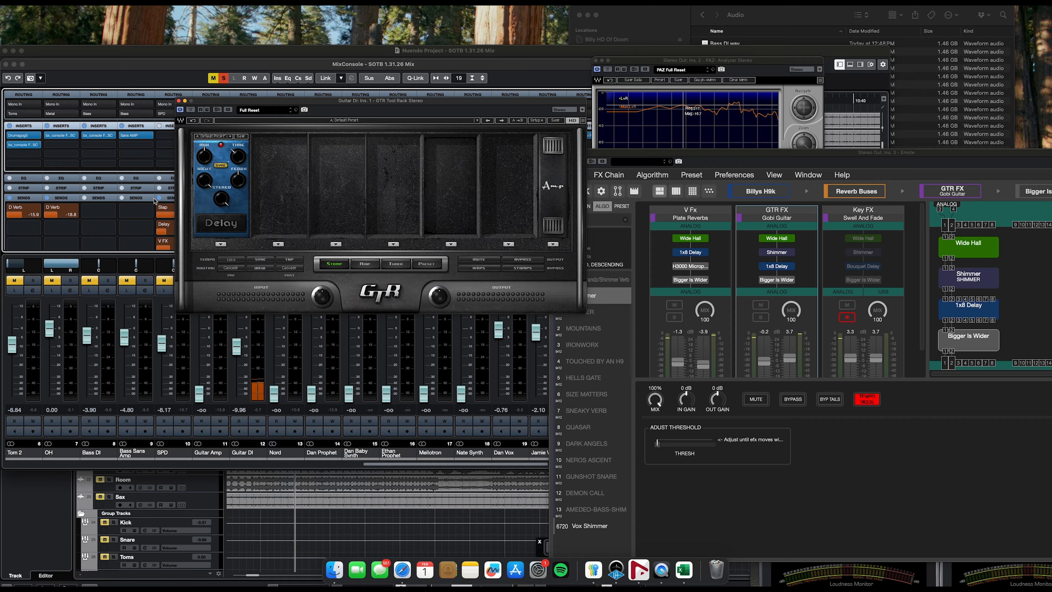
pyautogui.moveTo(234, 175); pyautogui.dragTo(236, 185)
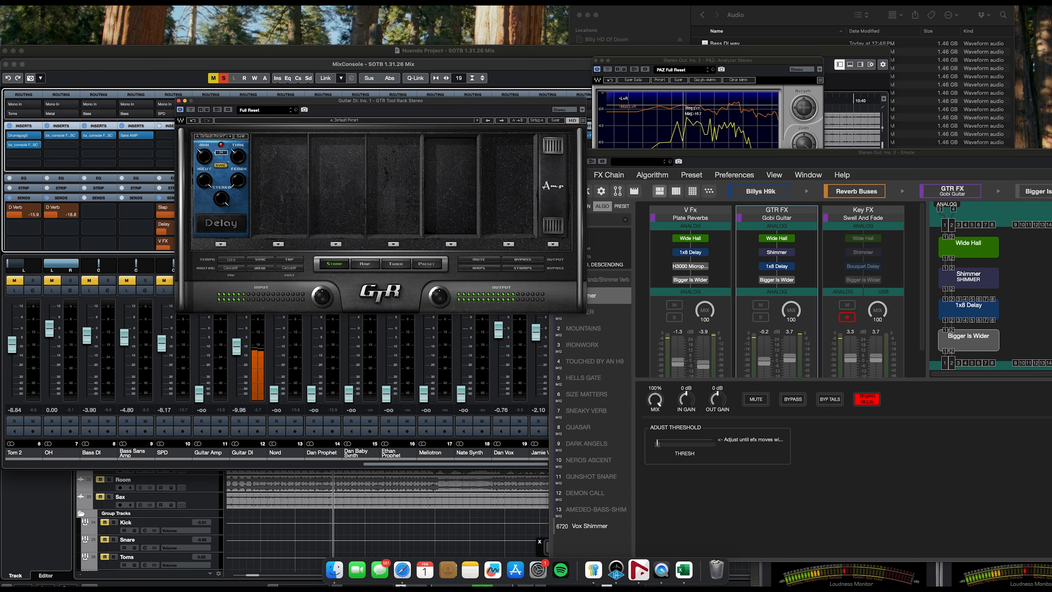
# - Adjust the Cabinet 1 delay in the amp section of GTR Tool Rack and close the plug-in
pyautogui.moveTo(202, 104); pyautogui.dragTo(356, 104)
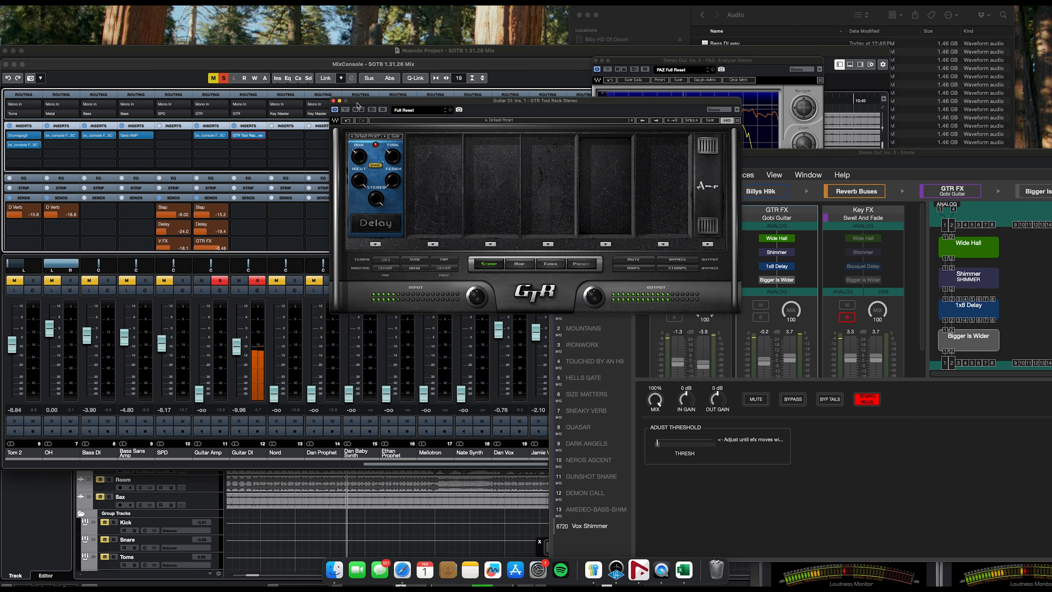
pyautogui.click(519, 263)
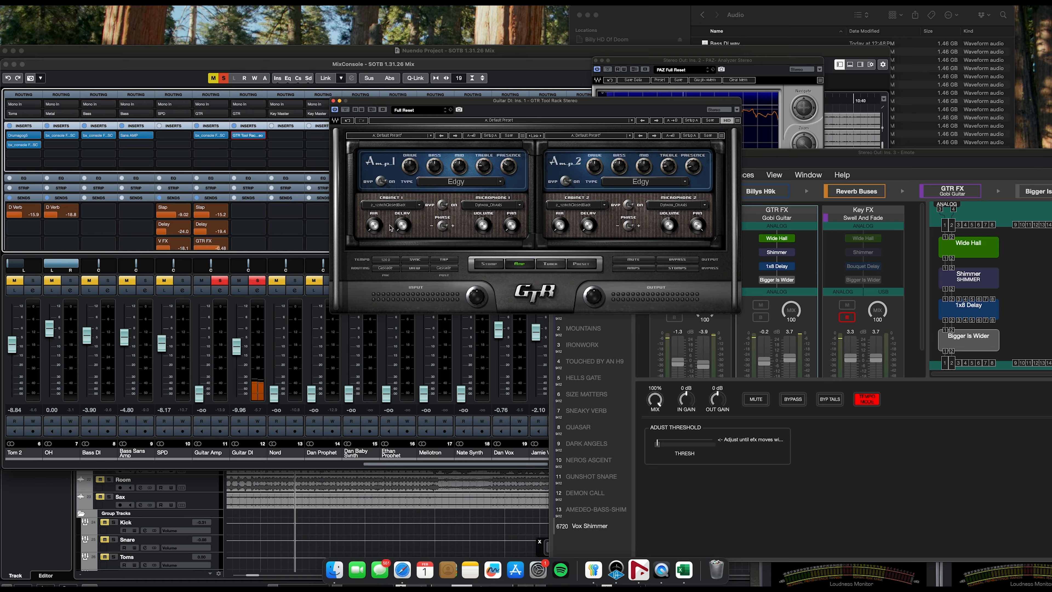
pyautogui.moveTo(402, 226)
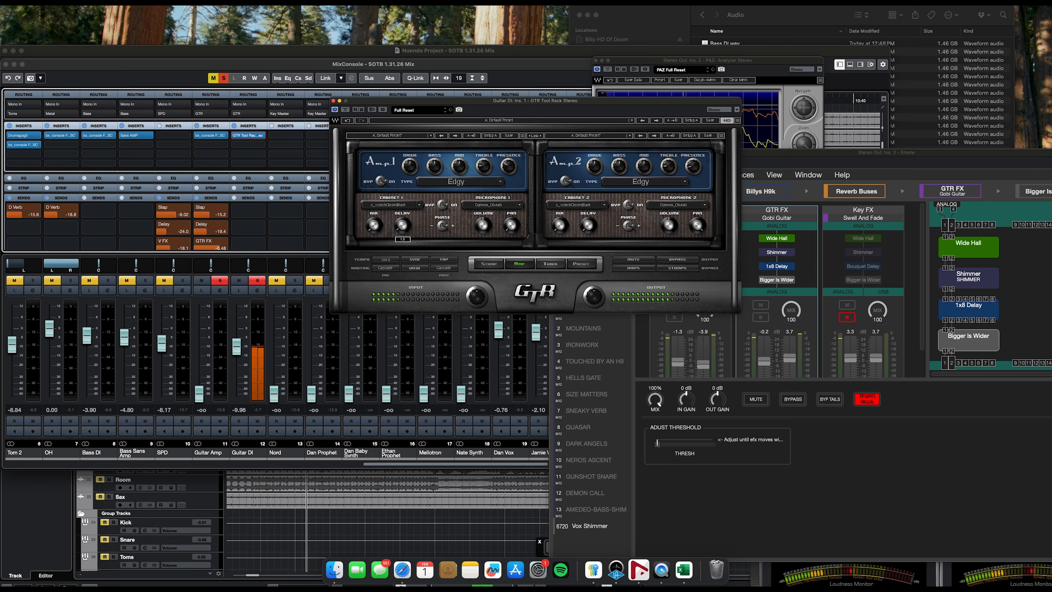
pyautogui.moveTo(402, 225); pyautogui.dragTo(402, 223)
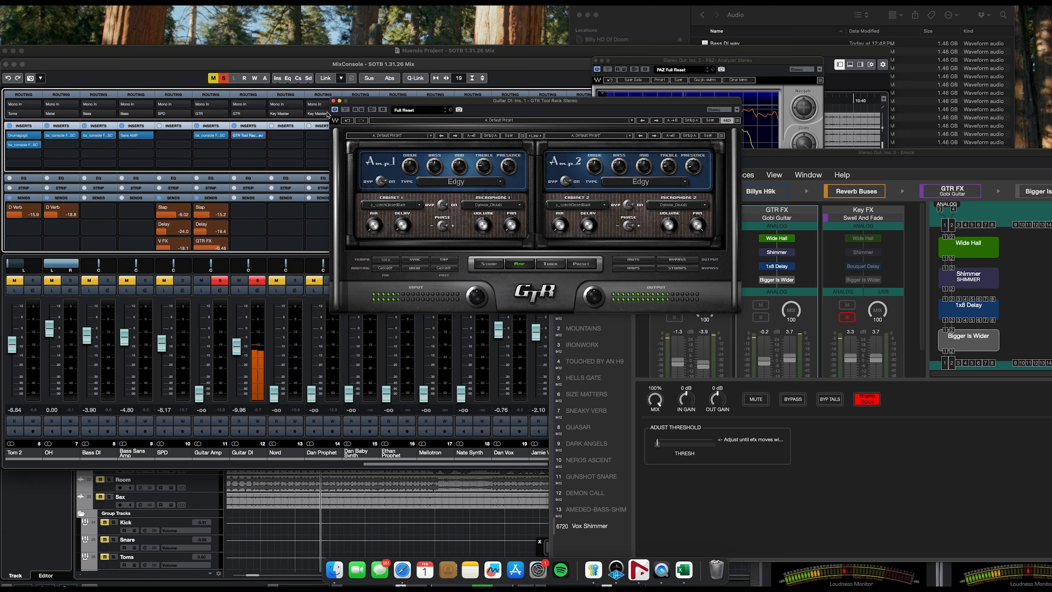
pyautogui.click(333, 101)
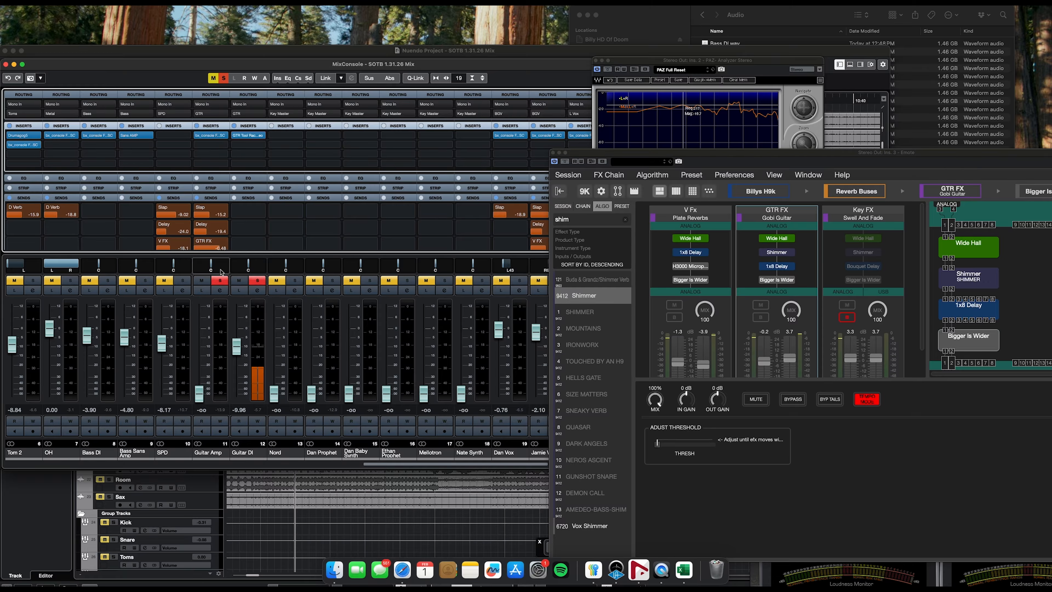
# - Clear all solos, solo Guitar Amp and Guitar DI, and balance their faders at -7.49 and -5.47 during playback
pyautogui.click(224, 79)
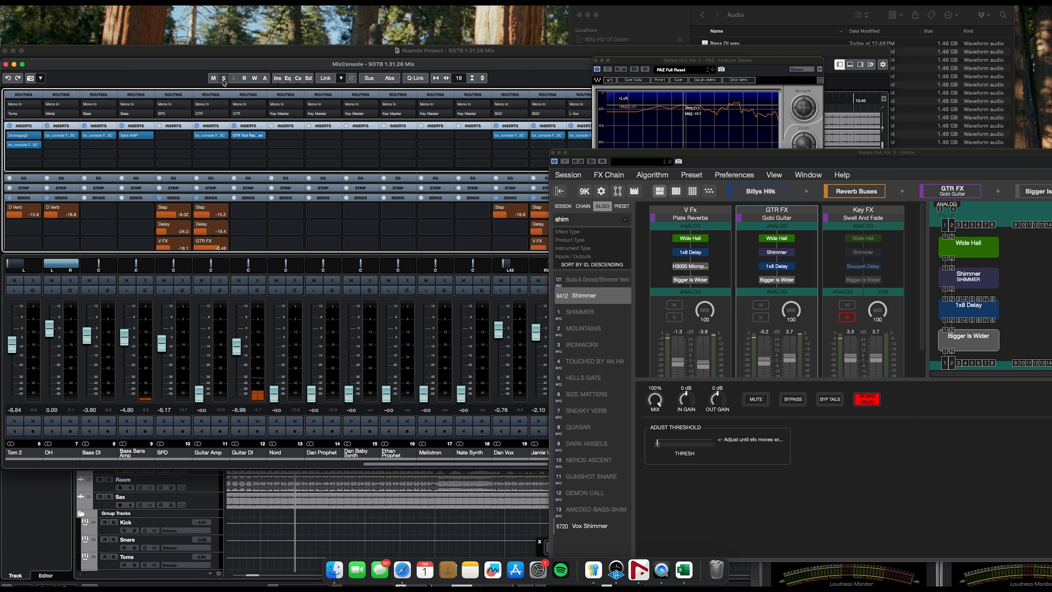
pyautogui.click(222, 281)
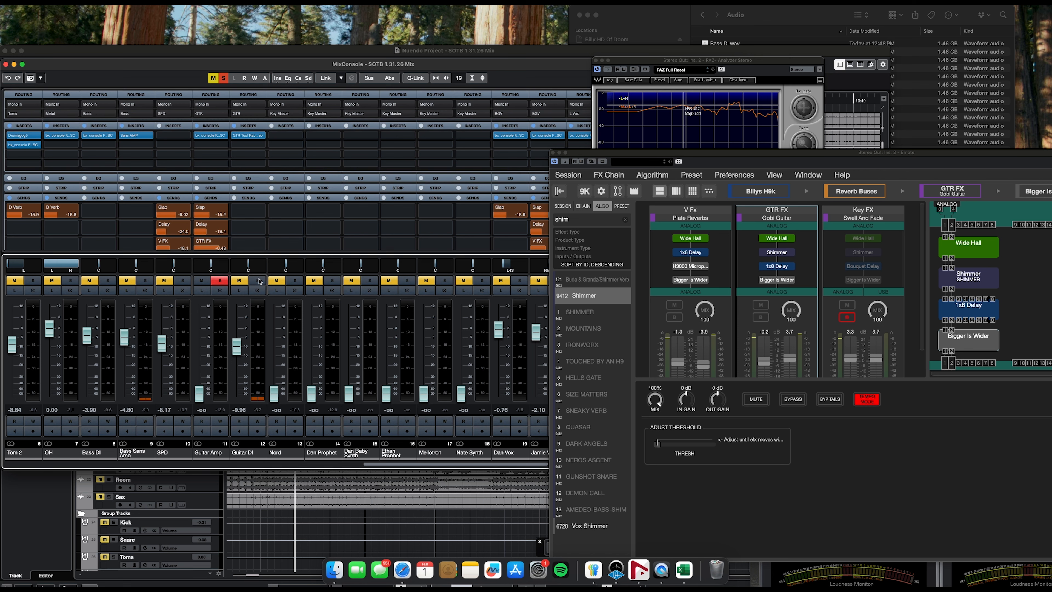
pyautogui.moveTo(205, 397); pyautogui.dragTo(206, 335)
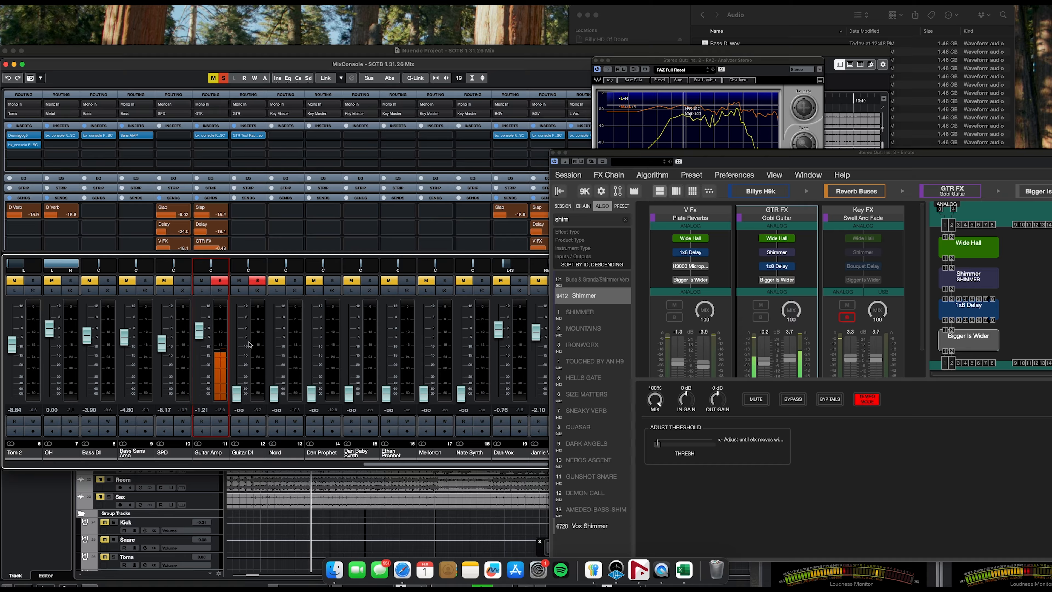
pyautogui.moveTo(236, 392); pyautogui.dragTo(200, 344)
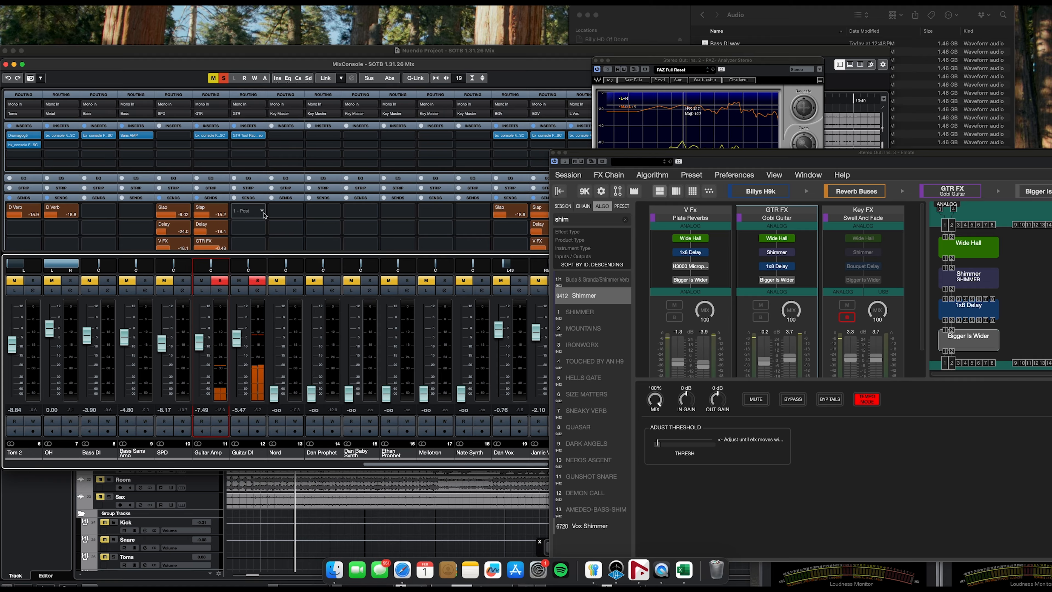
# - Add Slap and Delay sends to the Guitar DI channel at levels of -18.2 and -21.1
pyautogui.click(264, 212)
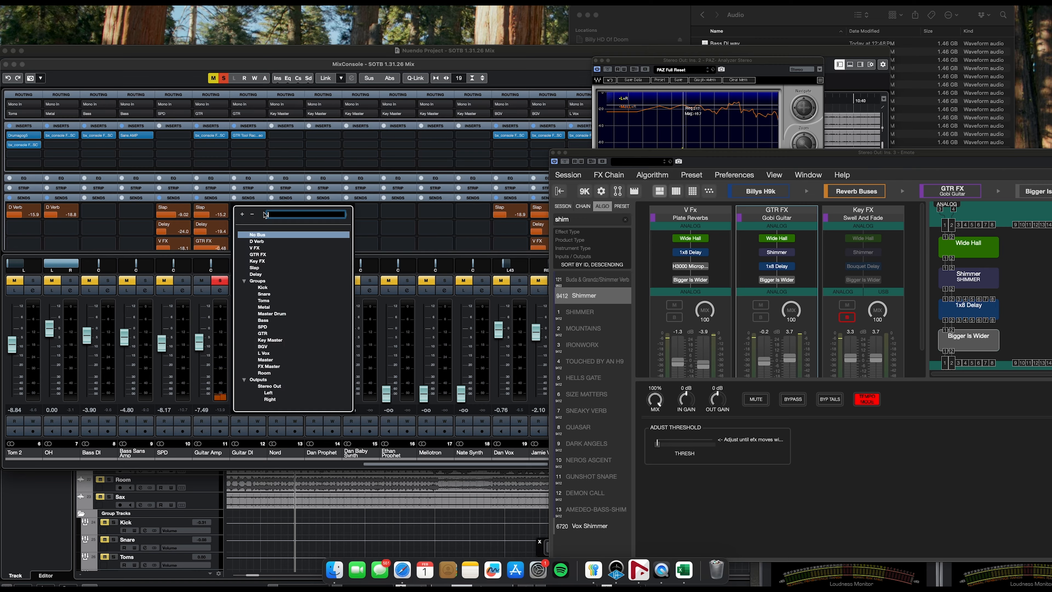
pyautogui.click(254, 268)
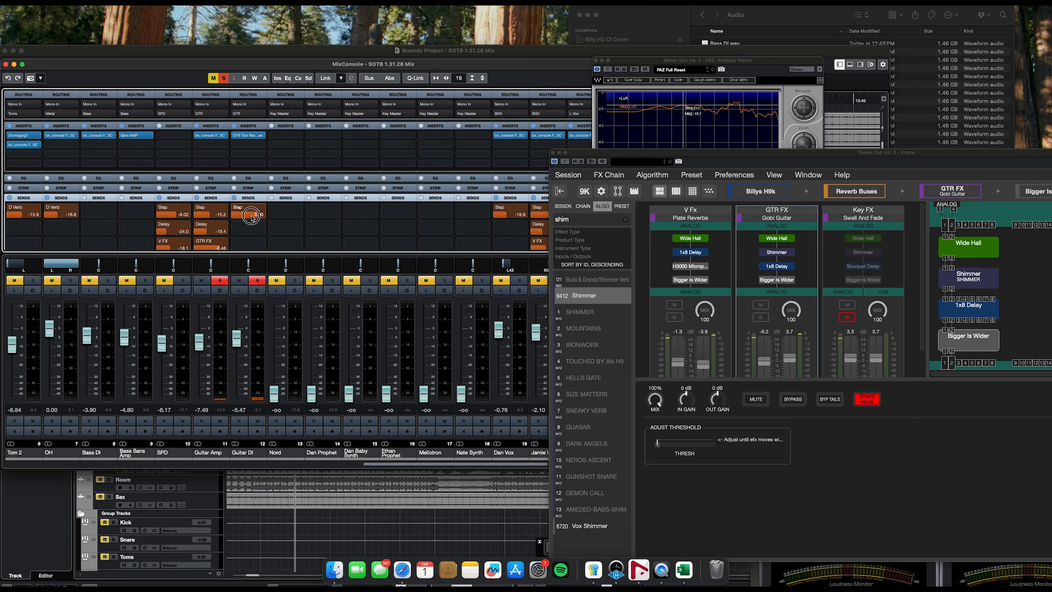
pyautogui.moveTo(226, 220); pyautogui.dragTo(223, 221)
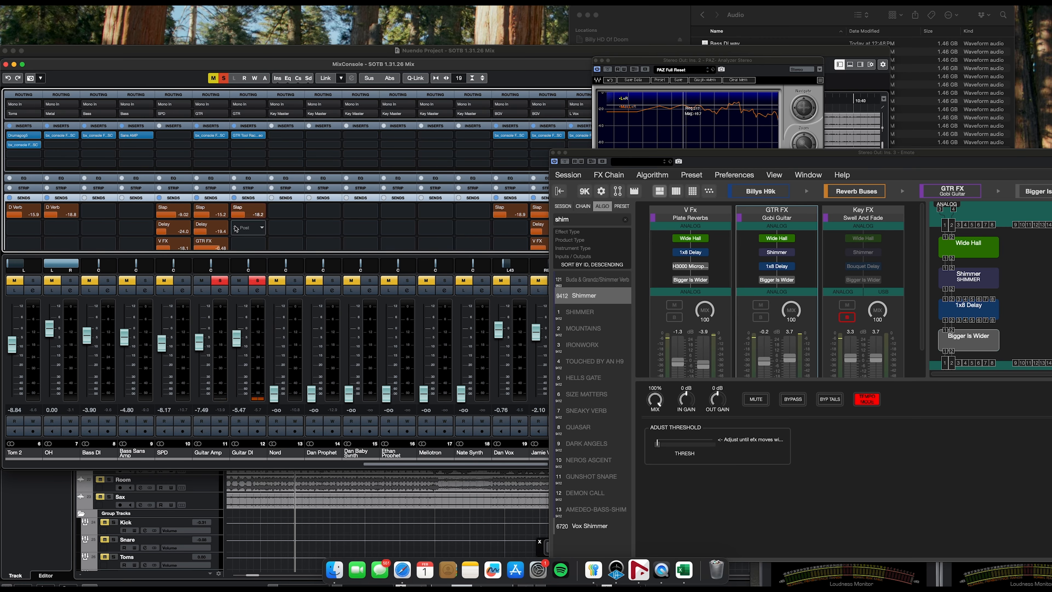
pyautogui.click(264, 233)
pyautogui.click(260, 290)
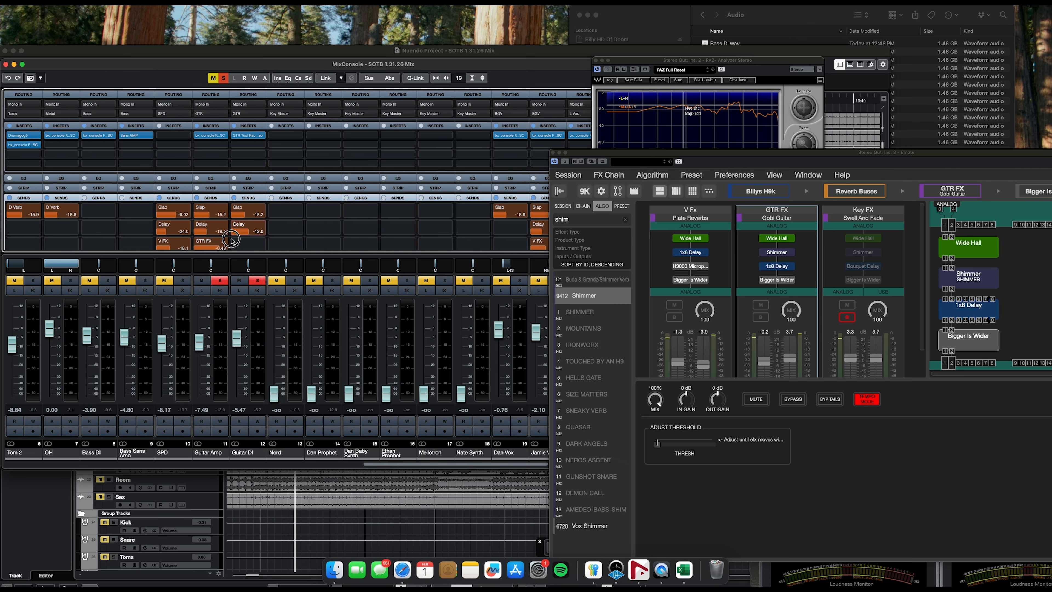
# - Add a GTR FX send to the Guitar DI channel, enable it and set its level to -10.8
pyautogui.click(264, 245)
pyautogui.click(252, 280)
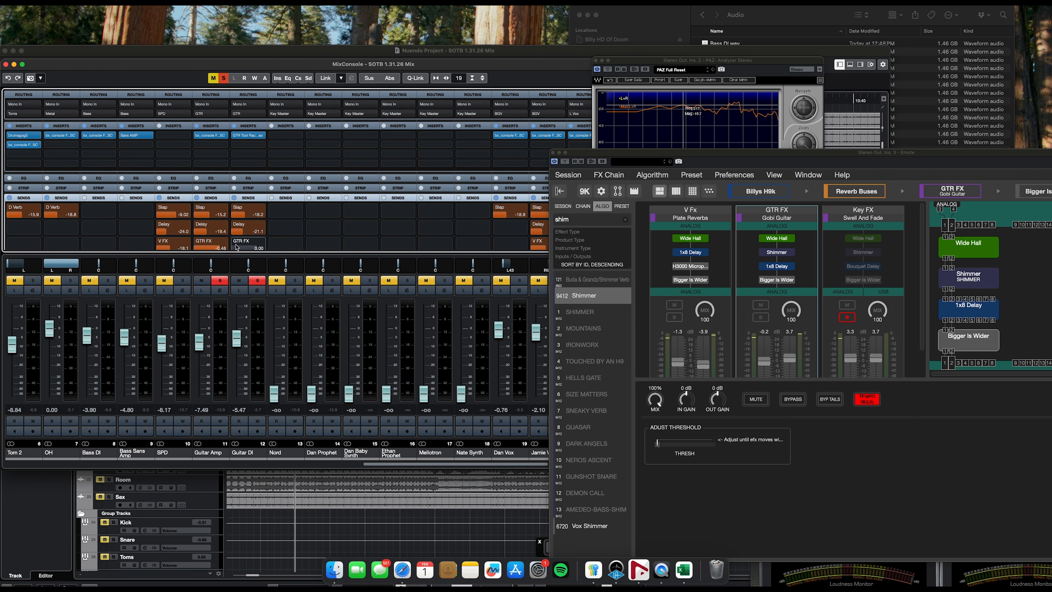
pyautogui.click(236, 245)
pyautogui.moveTo(256, 250); pyautogui.dragTo(246, 250)
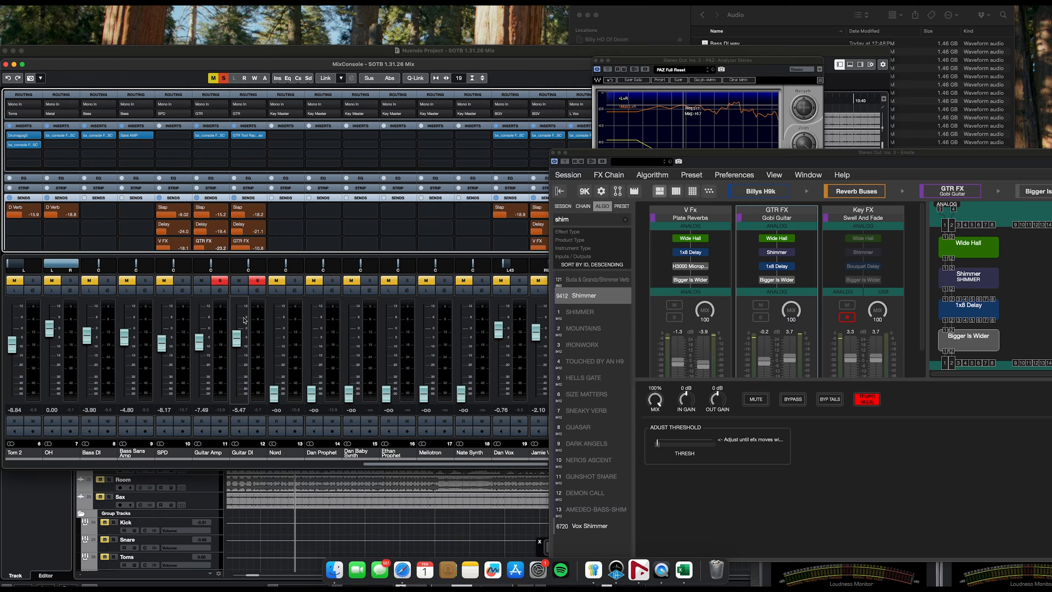
# - Pull the Guitar Amp fader fully down and, during playback, set Guitar DI's Slap, Delay and GTR FX sends to -10.7, -19.3 and -7.32
pyautogui.moveTo(200, 342); pyautogui.dragTo(200, 394)
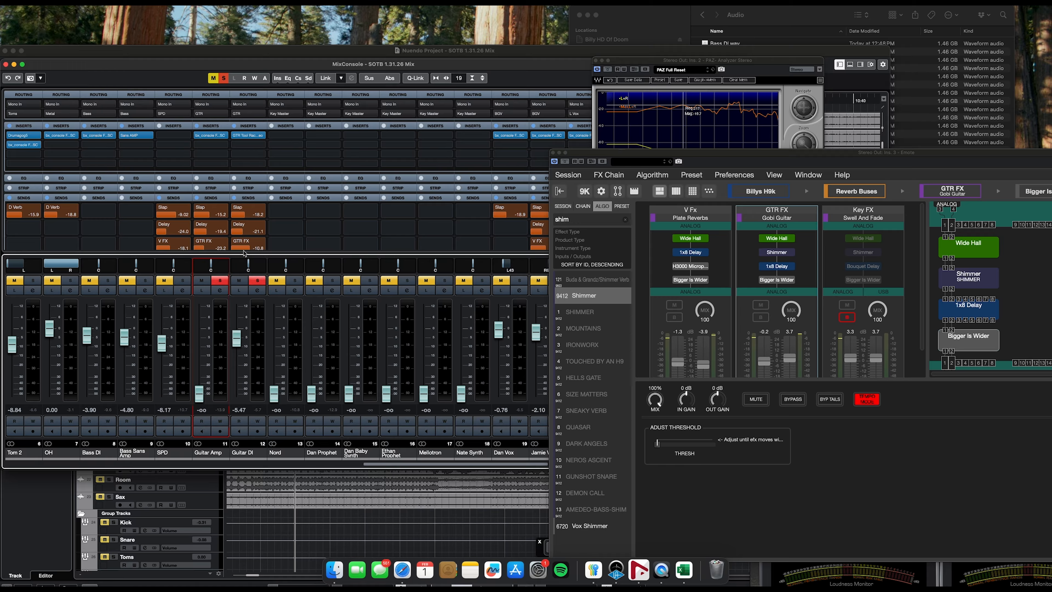
pyautogui.press('space')
pyautogui.moveTo(259, 248); pyautogui.dragTo(138, 256)
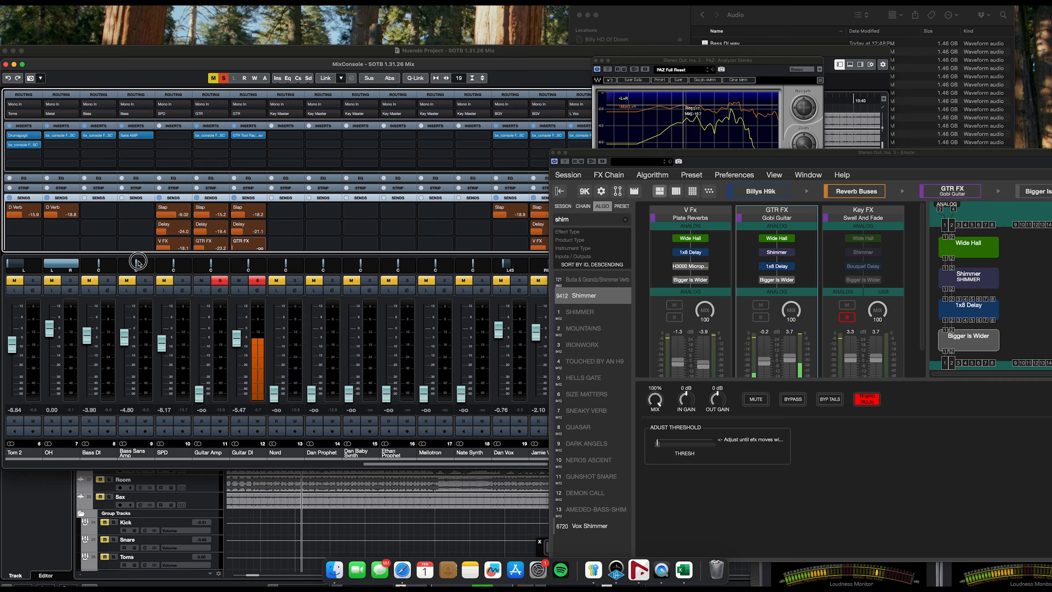
pyautogui.moveTo(239, 232); pyautogui.dragTo(272, 246)
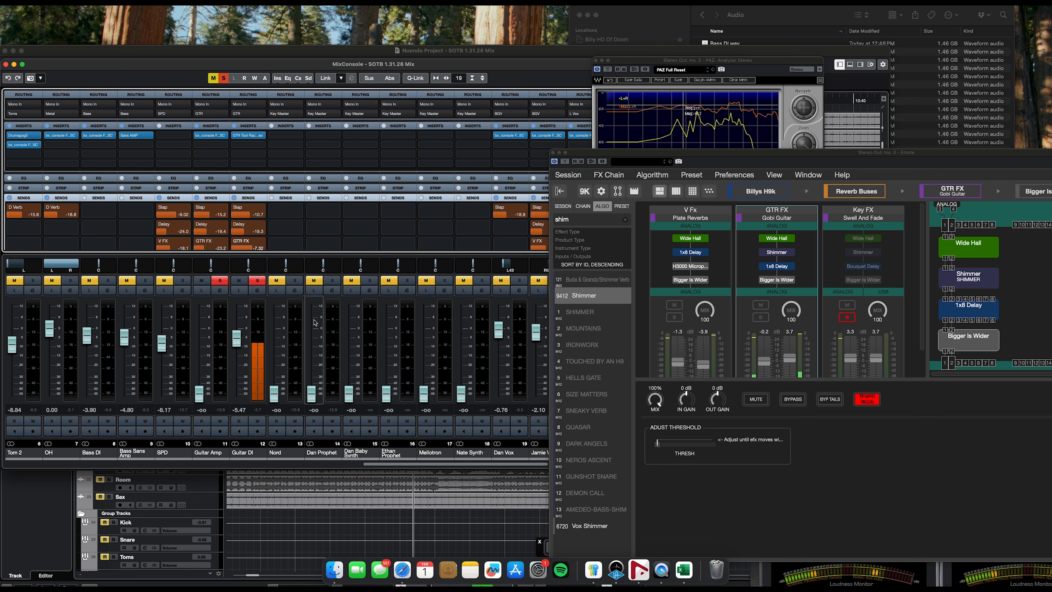
# - Check the GTR Tool Rack settings on the Guitar DI channel and close the plug-in
pyautogui.click(248, 135)
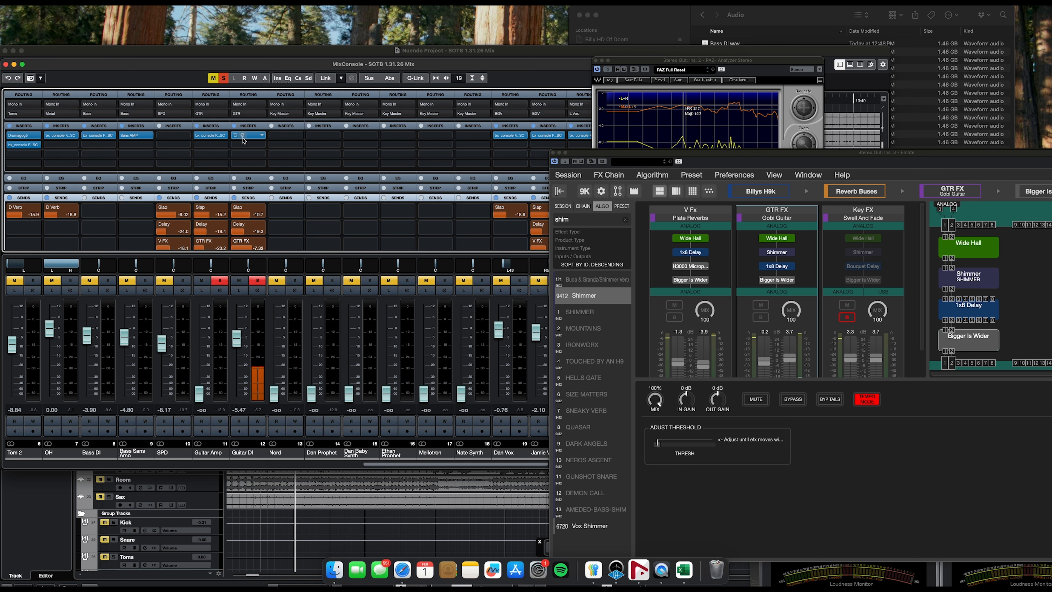
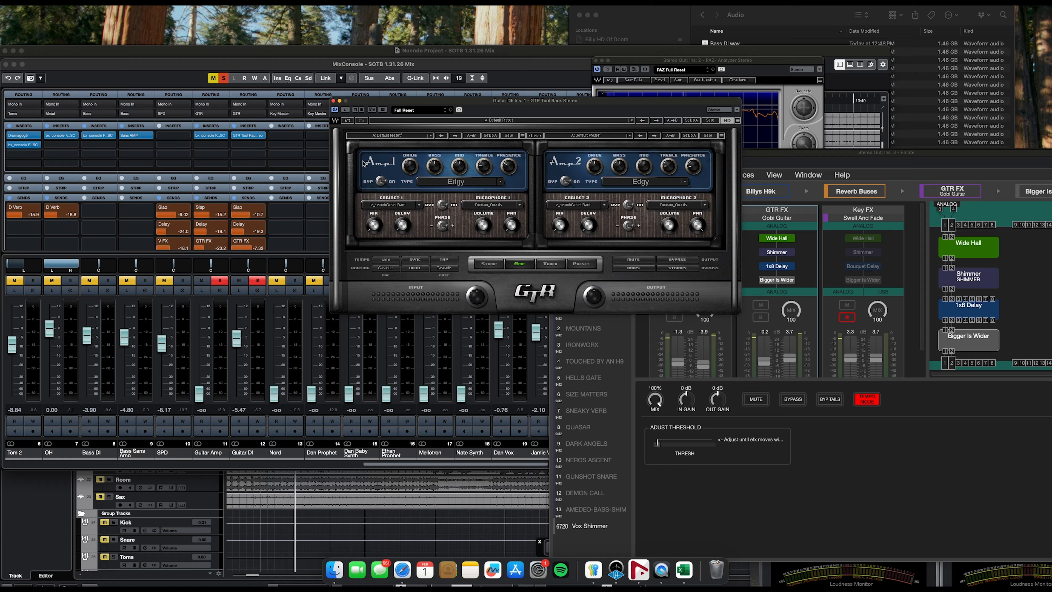
pyautogui.click(333, 101)
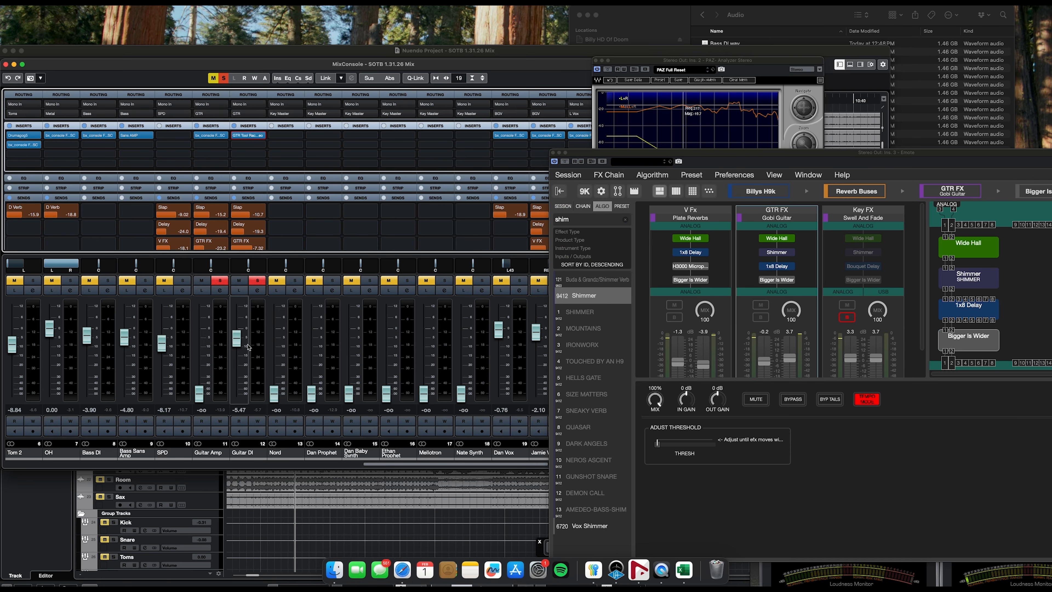
# - Move the Emote and PAZ Analyzer windows clear of the MixConsole so the FX and Stereo Out channels are uncovered
pyautogui.hscroll(10, 247, 347)
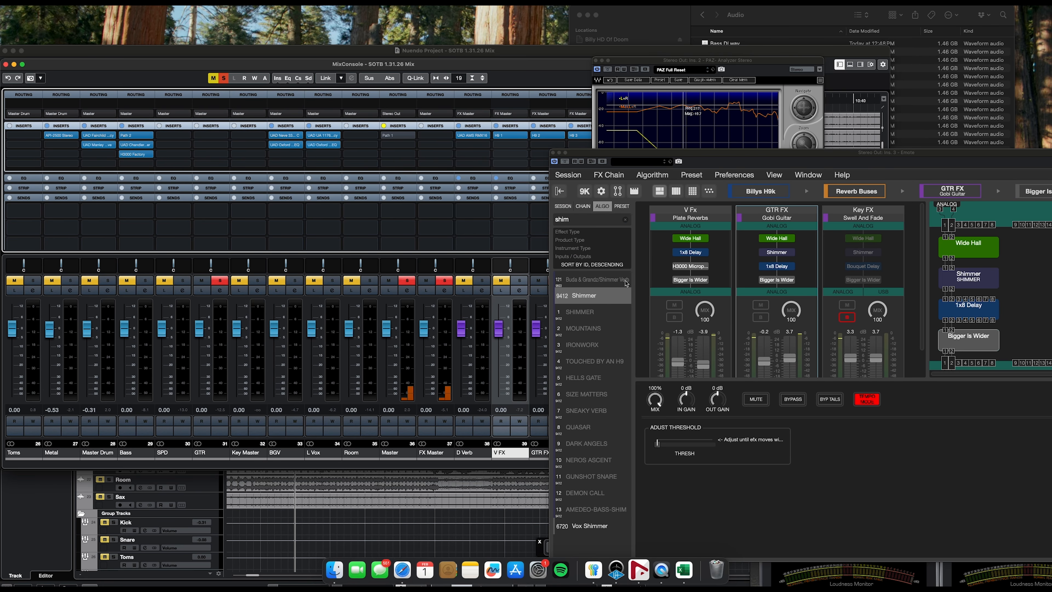
pyautogui.moveTo(633, 158); pyautogui.dragTo(822, 293)
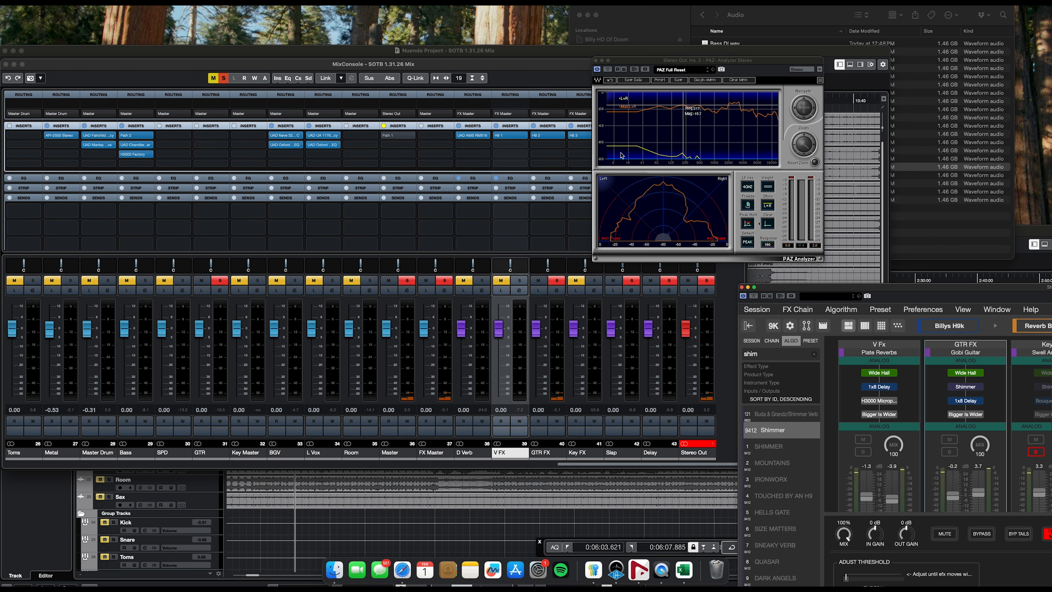
pyautogui.moveTo(623, 60); pyautogui.dragTo(782, 61)
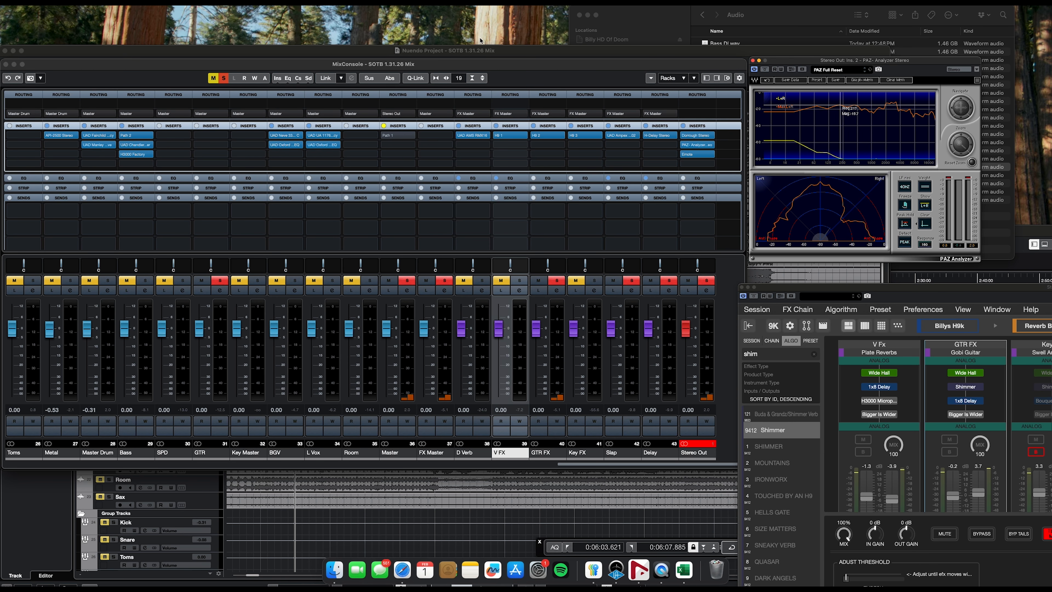
pyautogui.moveTo(467, 64); pyautogui.dragTo(468, 54)
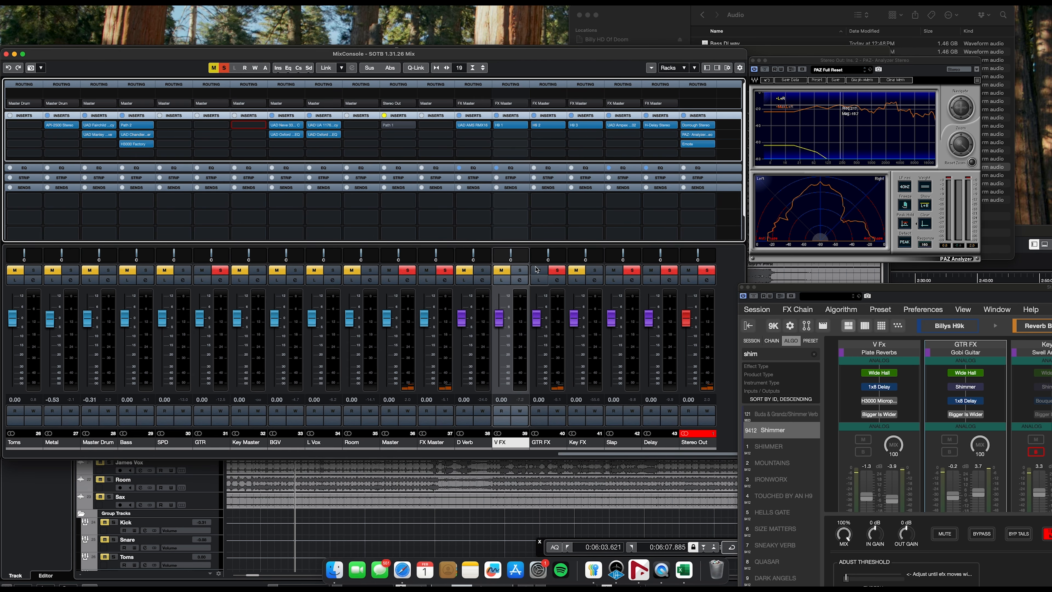
# - Open the GTR FX channel settings and enable a steeper low-cut filter at about 248 Hz during playback
pyautogui.click(565, 293)
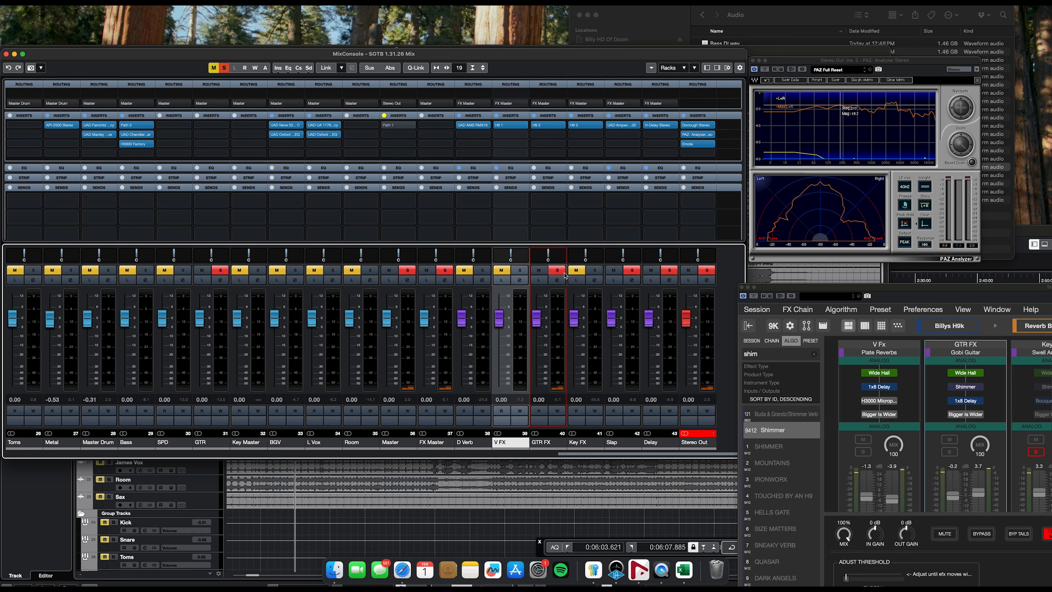
pyautogui.click(557, 280)
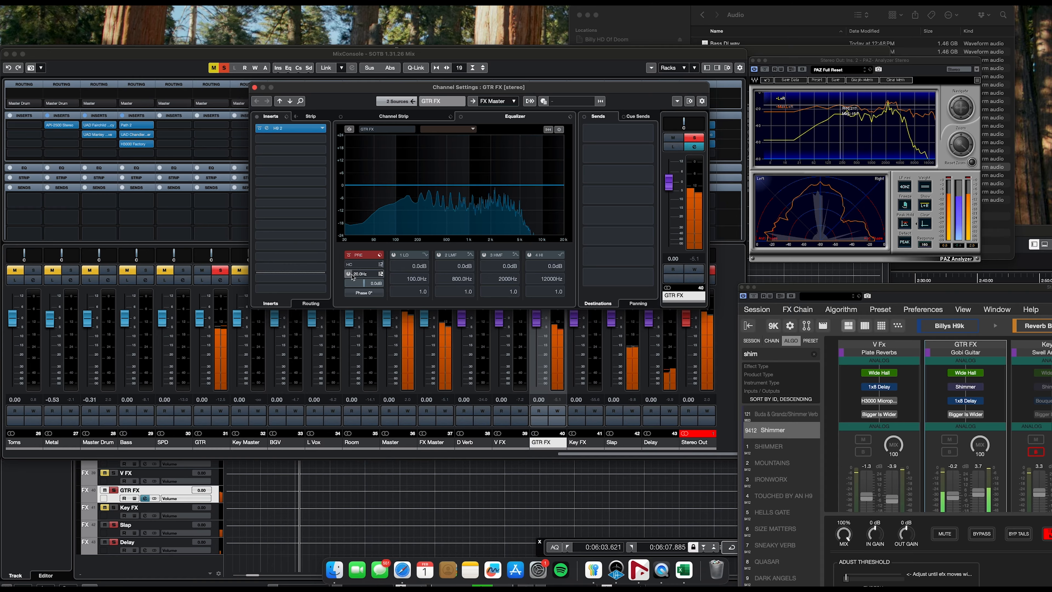
pyautogui.moveTo(354, 276); pyautogui.dragTo(370, 275)
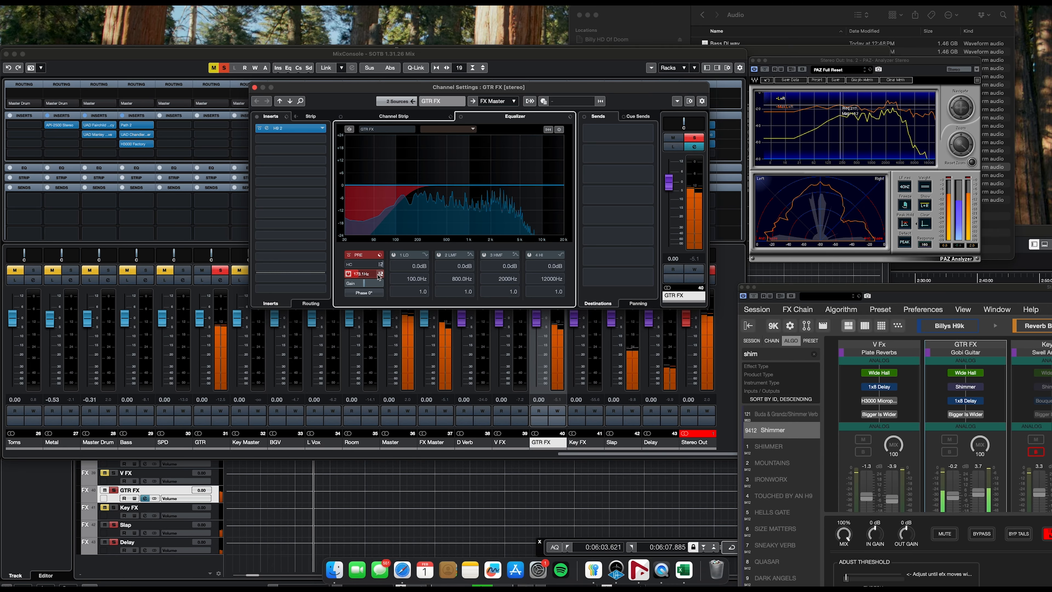
pyautogui.click(380, 273)
pyautogui.click(401, 315)
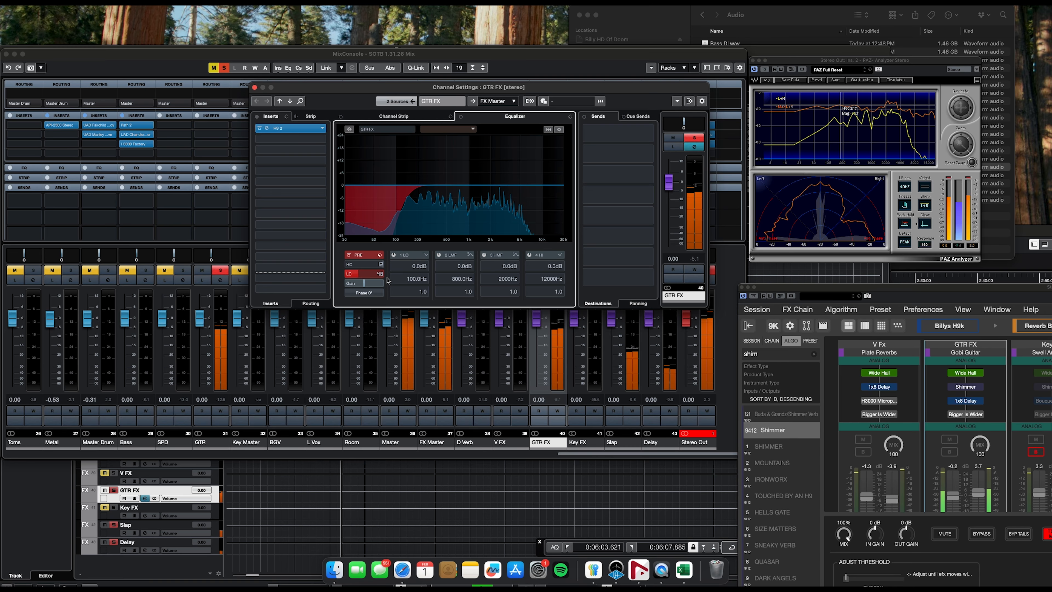
pyautogui.moveTo(360, 274); pyautogui.dragTo(365, 274)
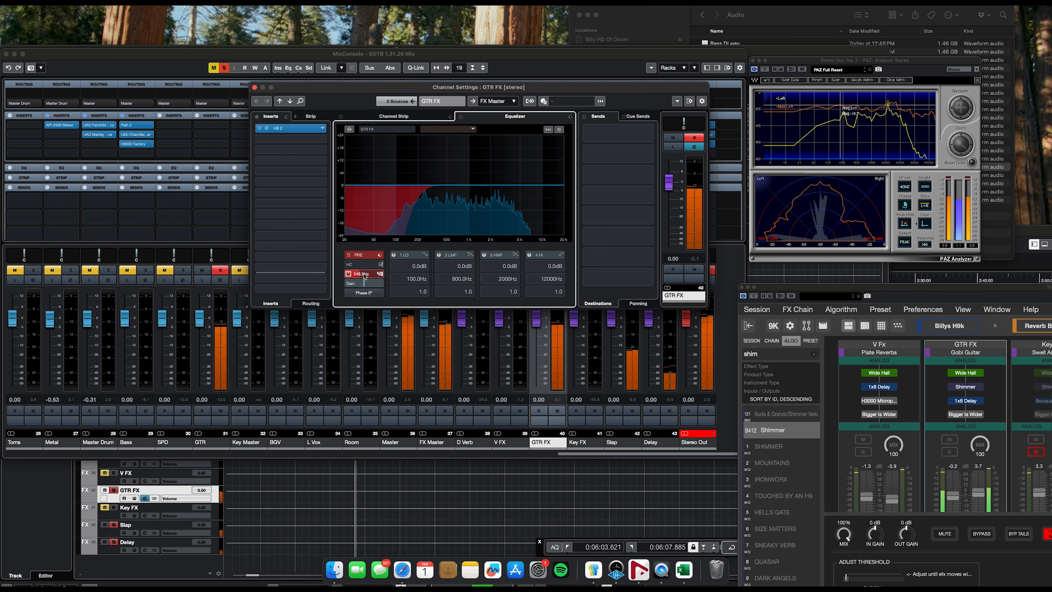
# - Cut the GTR FX EQ about 6.1 dB near 257 Hz and 5.5 dB near 545 Hz, and make the high band a Parametric I dip
pyautogui.moveTo(424, 193); pyautogui.dragTo(495, 191)
pyautogui.click(560, 254)
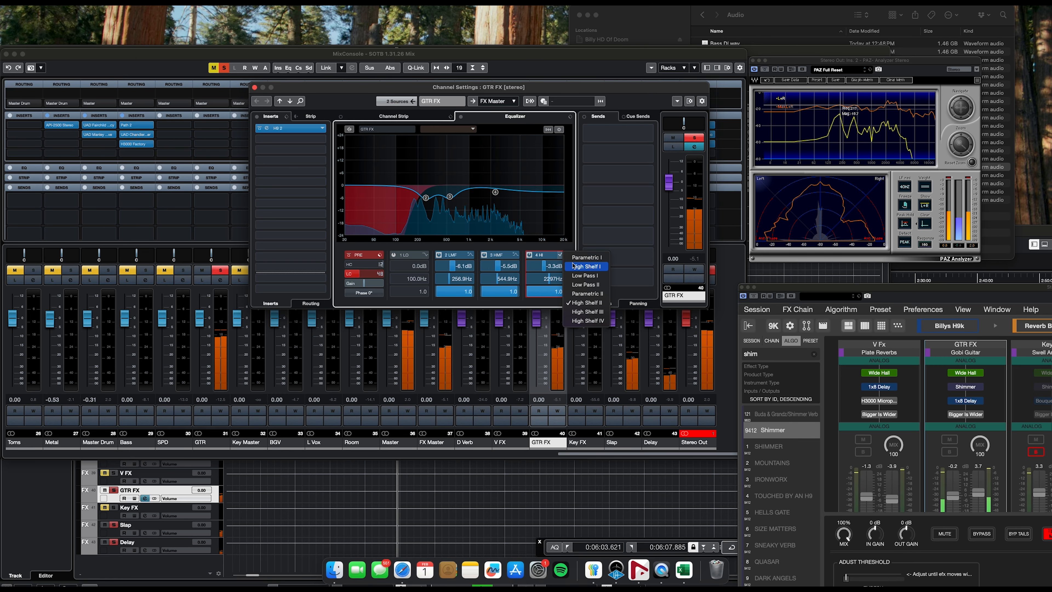
pyautogui.click(586, 258)
pyautogui.moveTo(498, 195); pyautogui.dragTo(513, 198)
pyautogui.click(254, 87)
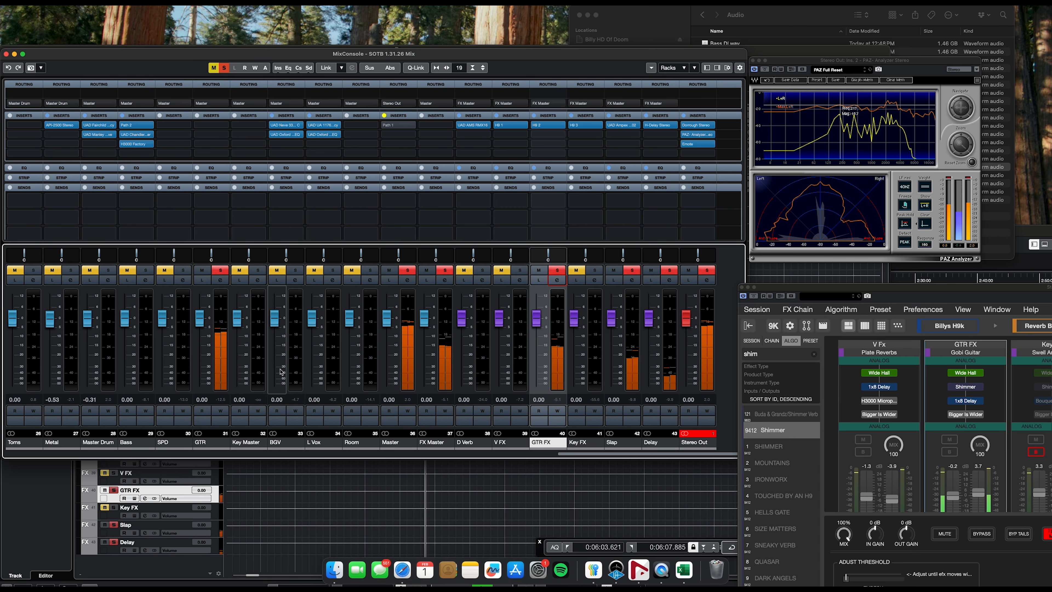
# - Try restoration plug-ins in Guitar DI's second insert slot, ending with X-Hum Stereo, and close its window
pyautogui.hscroll(-10, 280, 355)
pyautogui.hscroll(-3, 280, 355)
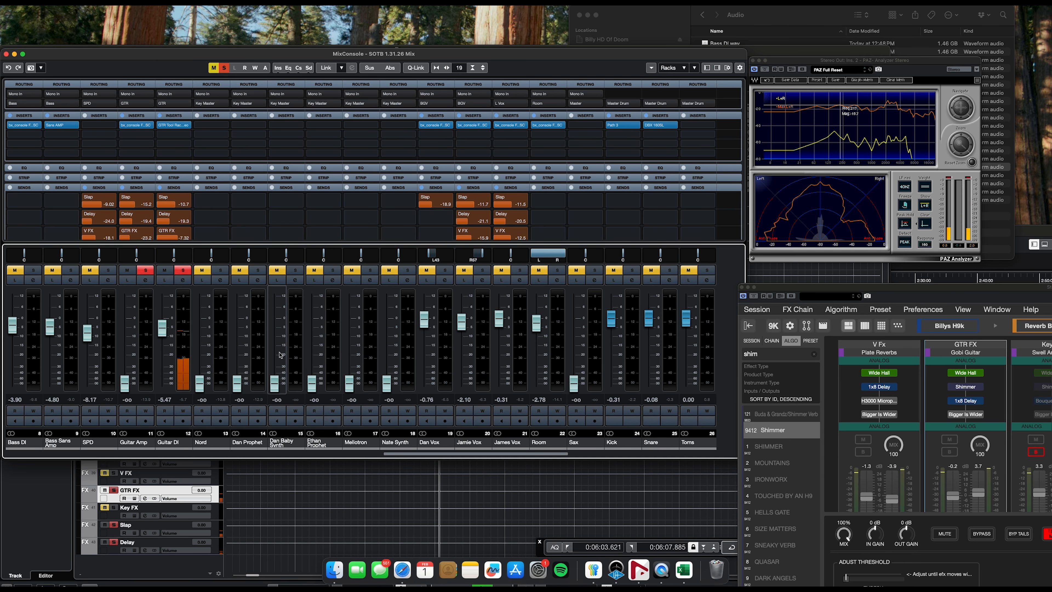
pyautogui.click(188, 136)
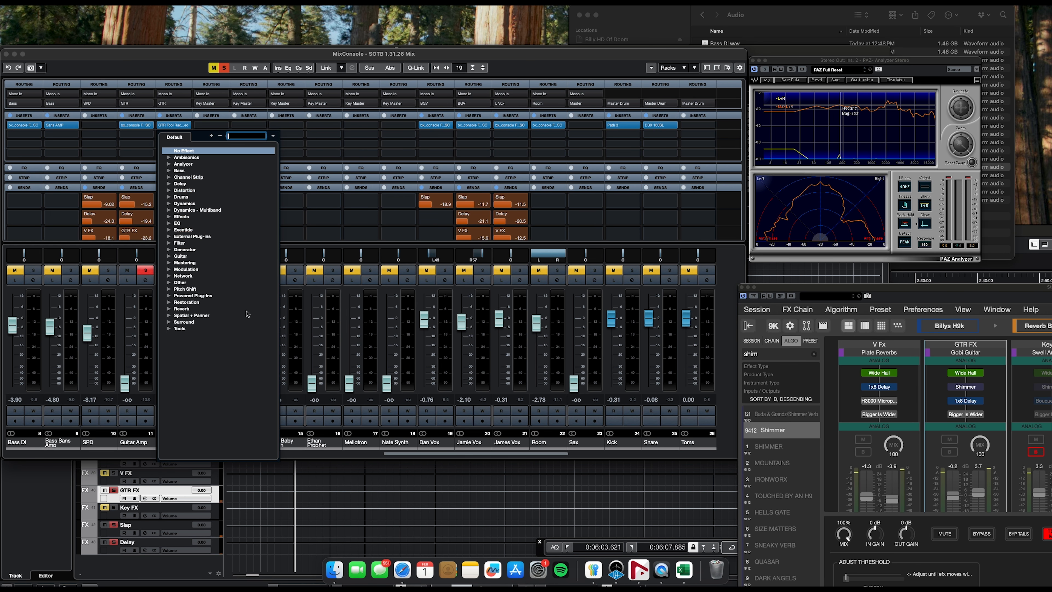
pyautogui.click(169, 302)
pyautogui.scroll(-3, 229, 341)
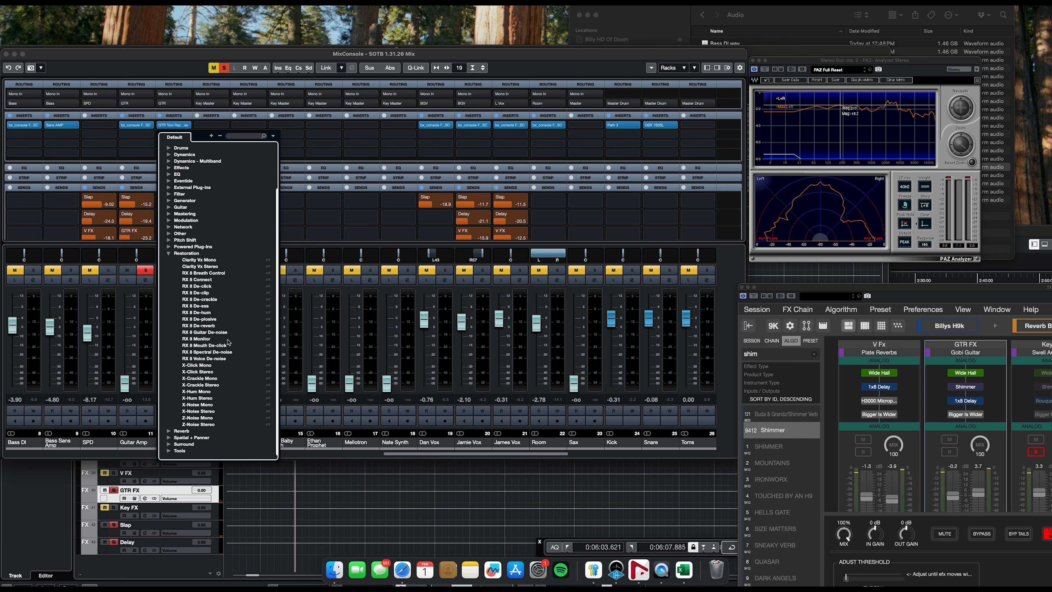
pyautogui.click(198, 405)
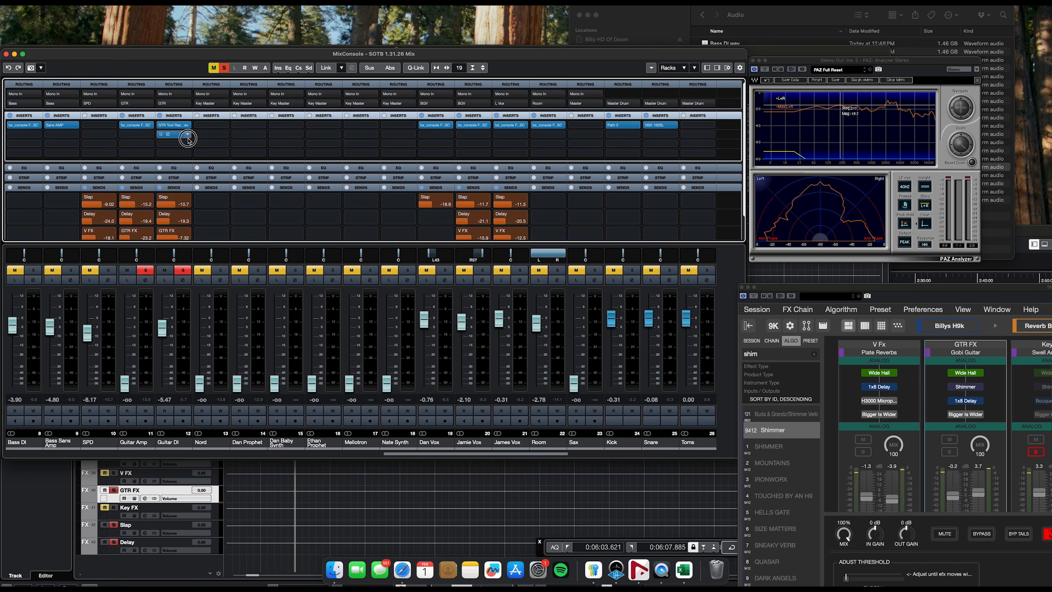
pyautogui.click(187, 138)
pyautogui.click(195, 398)
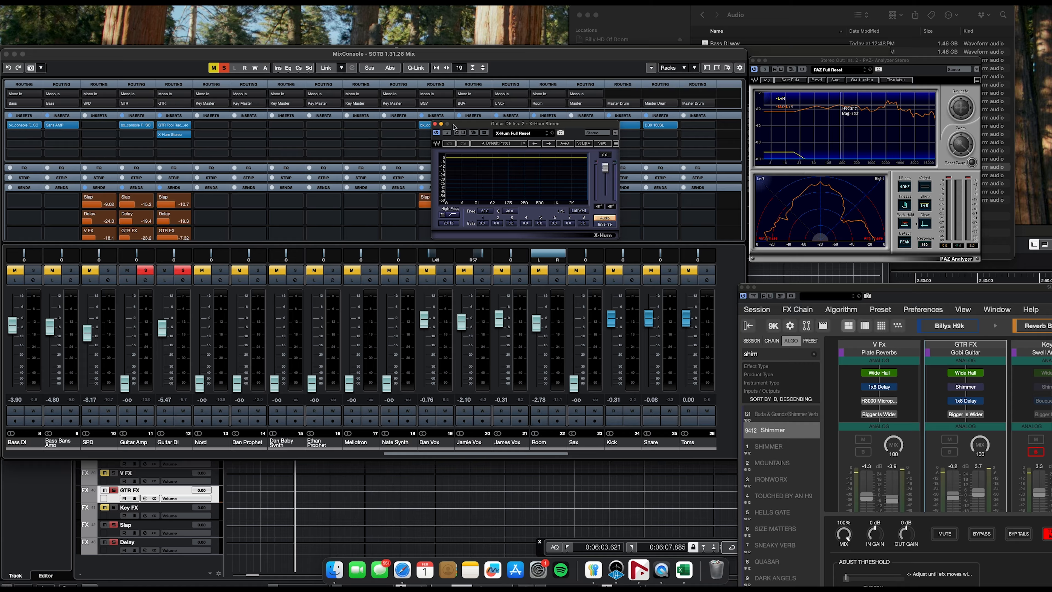
pyautogui.click(435, 123)
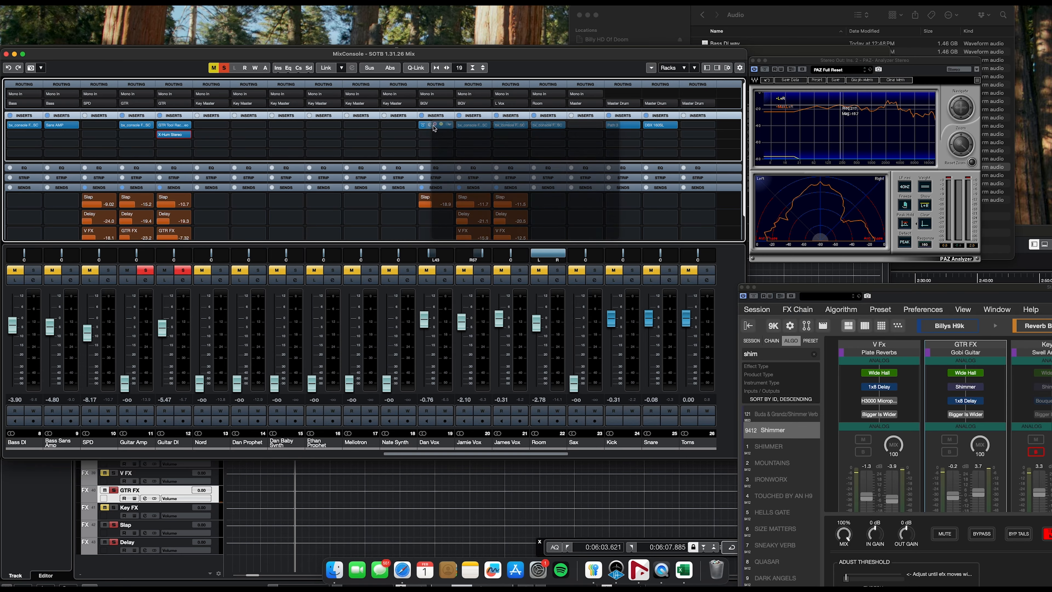
# - Replace X-Hum in Guitar DI's second insert slot with X-Noise Stereo
pyautogui.click(187, 136)
pyautogui.scroll(-4, 225, 431)
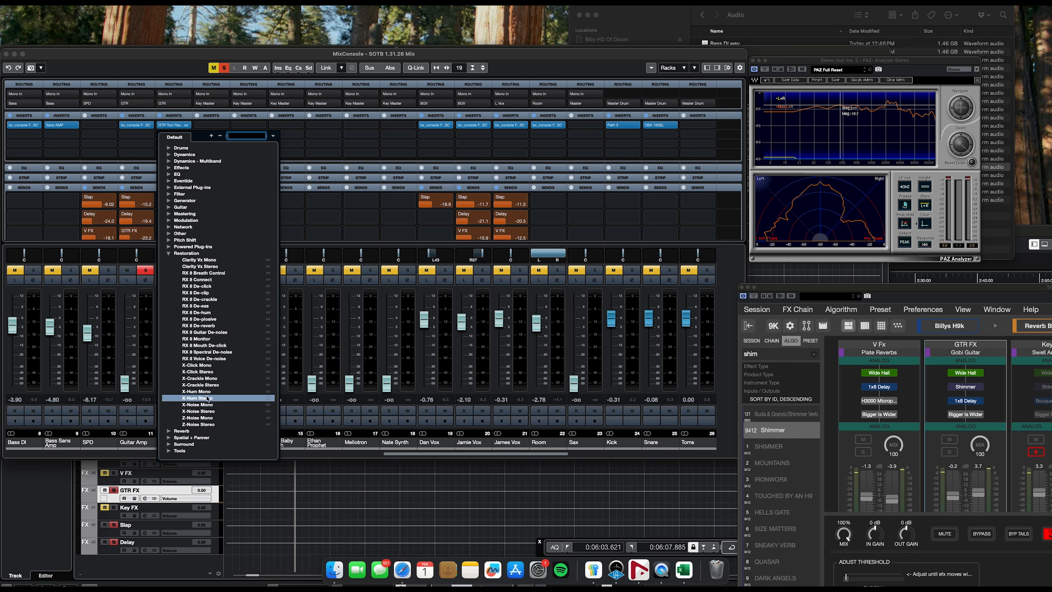
pyautogui.click(208, 412)
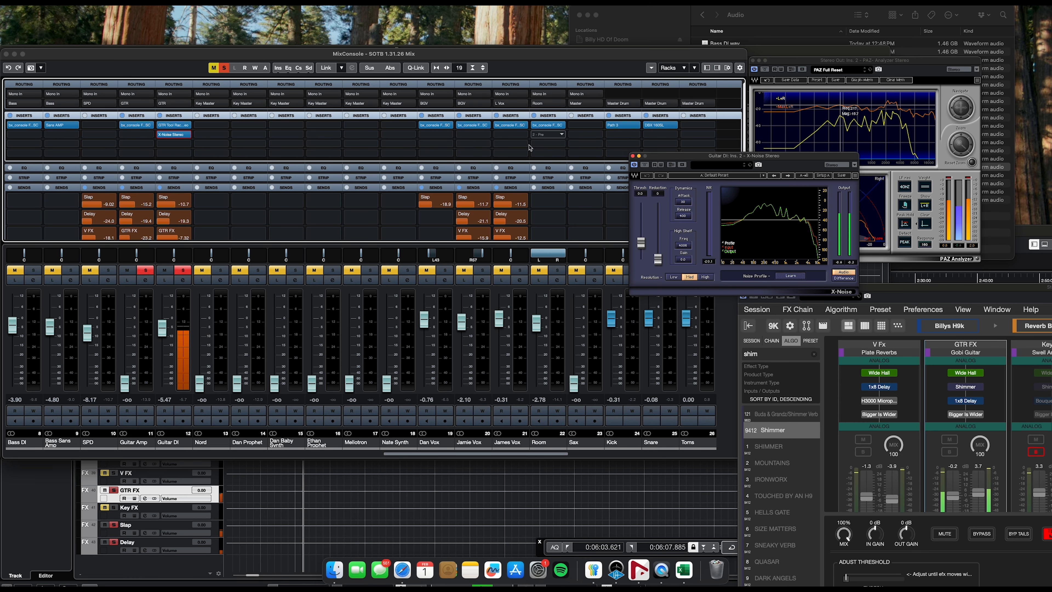
# - Play the song from about 9:40 and run noise profile learning in Guitar DI's X-Noise
pyautogui.click(77, 475)
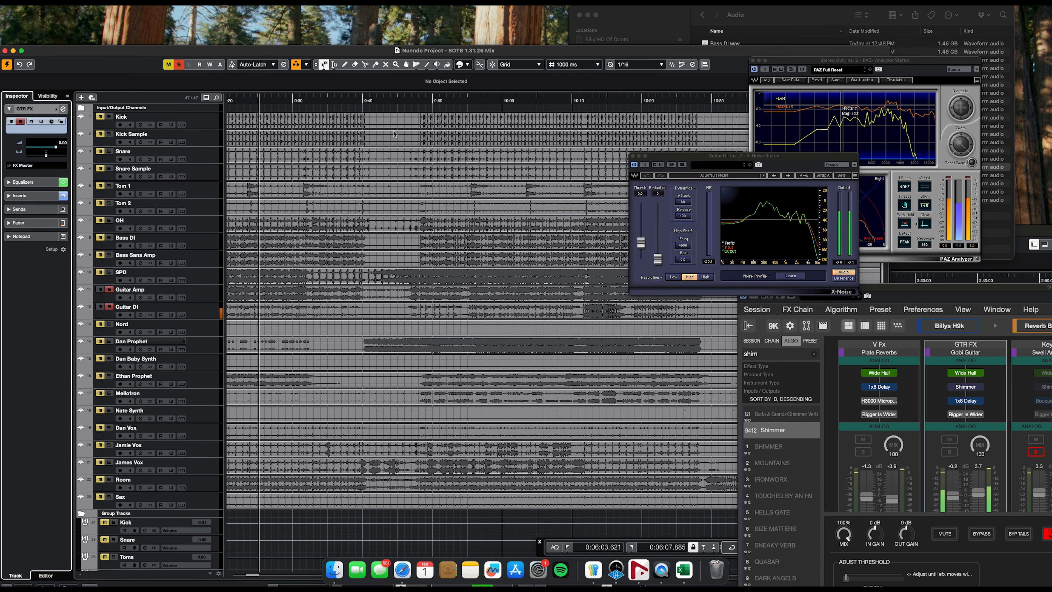
pyautogui.click(369, 103)
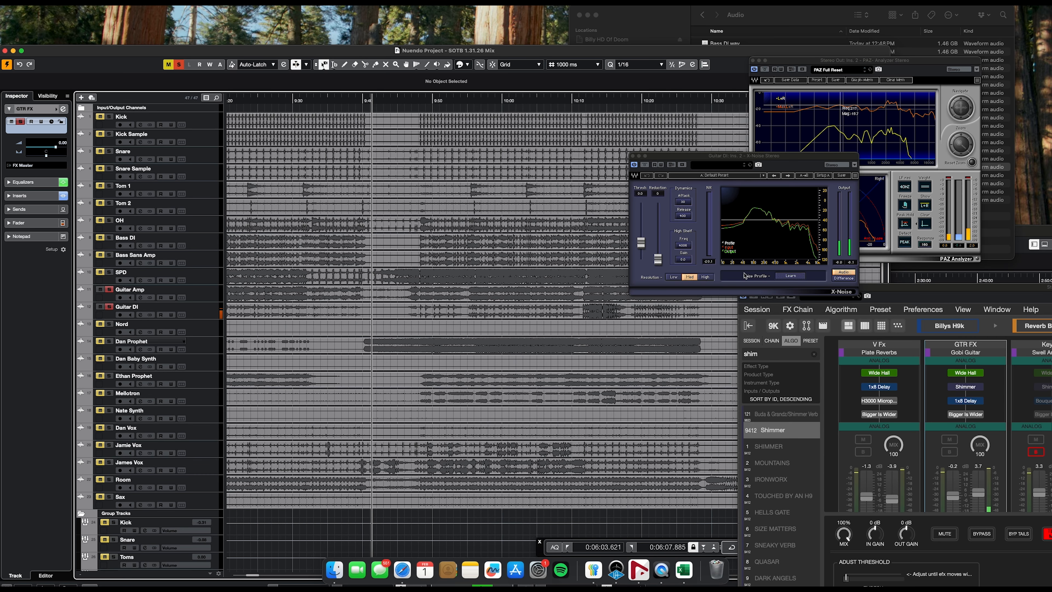
pyautogui.click(797, 276)
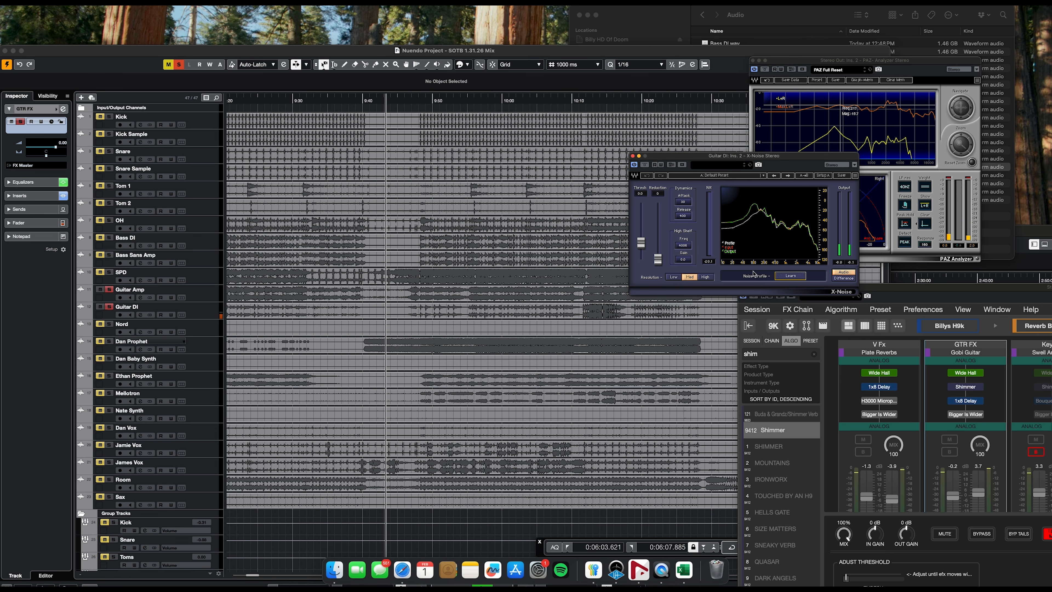
# - Raise the Reduction in Guitar DI's X-Noise, recheck its settings and close the plug-in window
pyautogui.moveTo(657, 251); pyautogui.dragTo(641, 228)
pyautogui.click(632, 156)
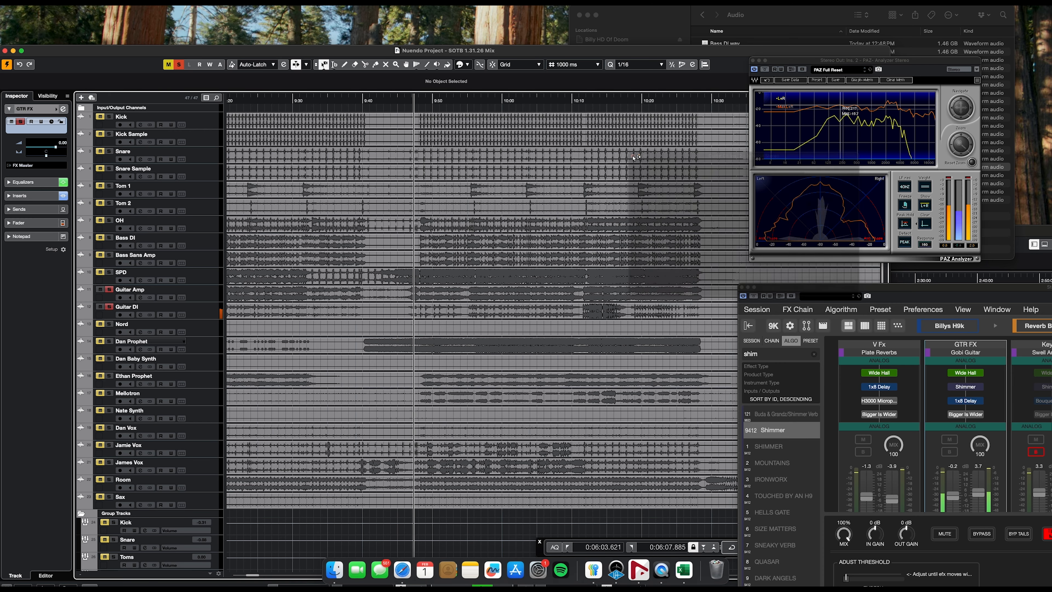
pyautogui.press('F3')
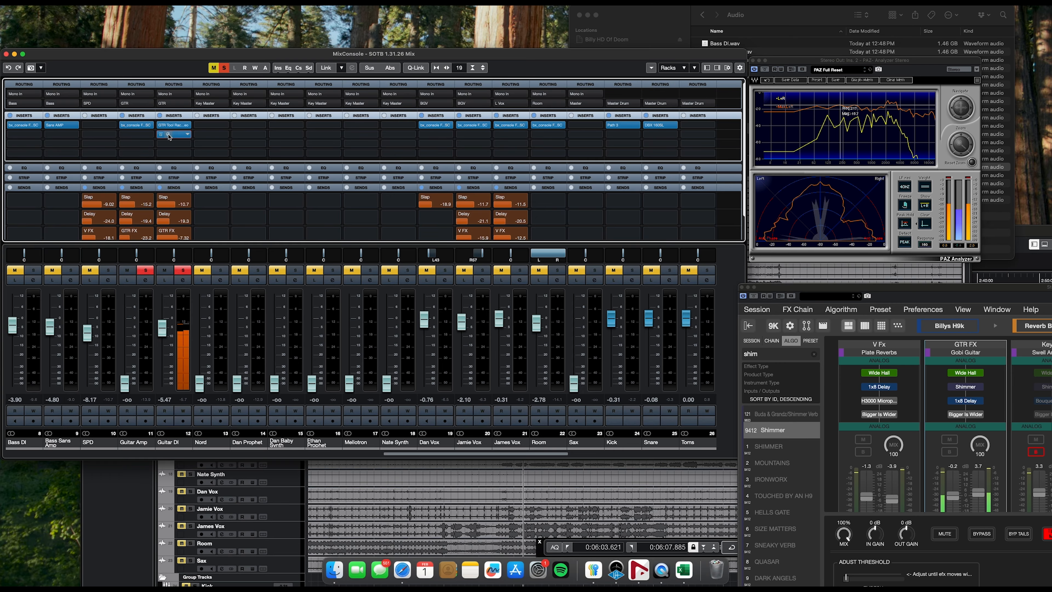
pyautogui.click(167, 135)
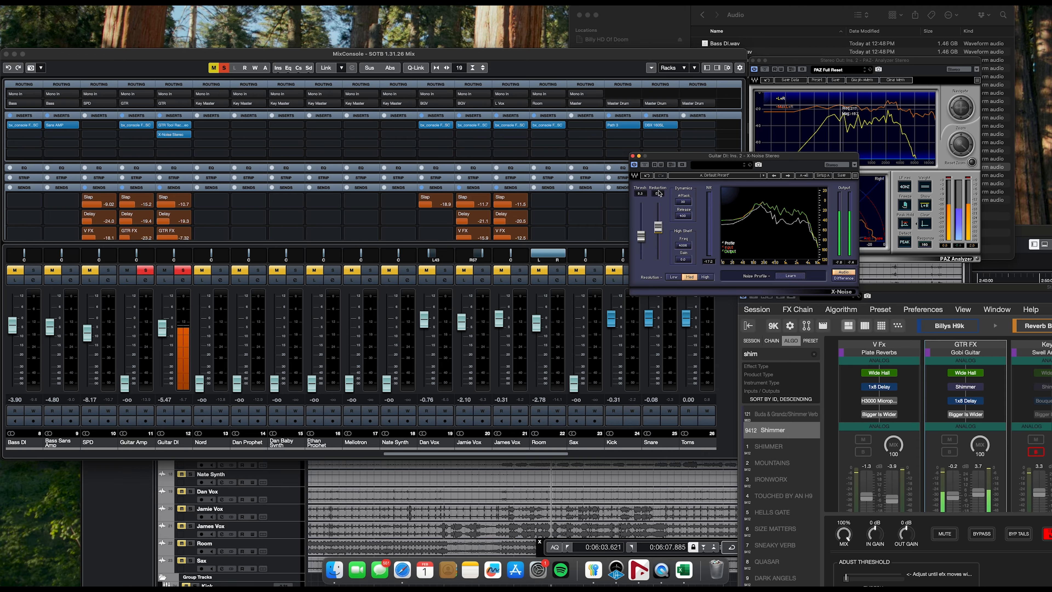
pyautogui.click(632, 157)
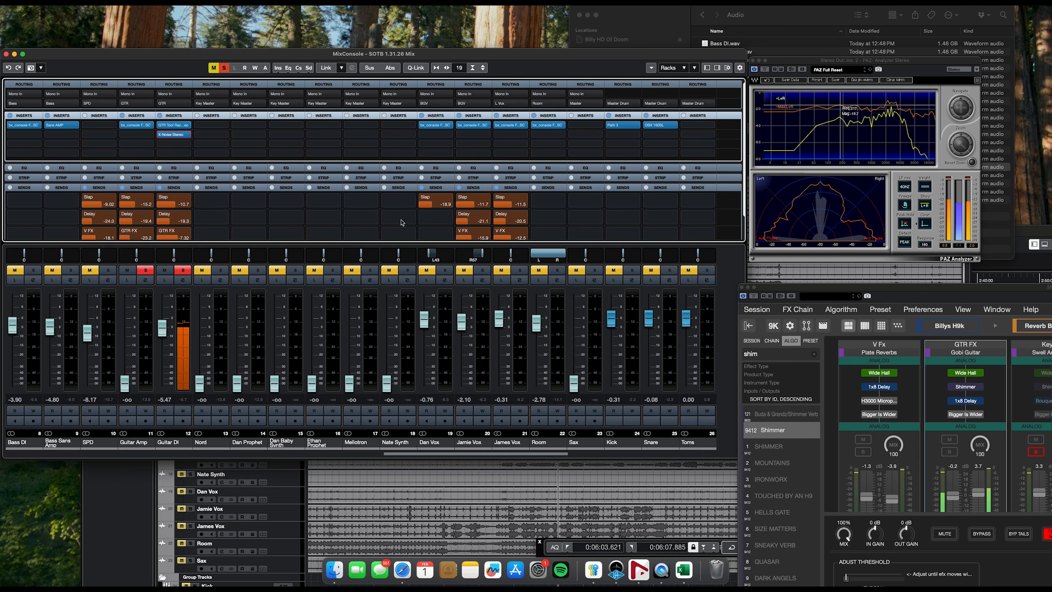
# - Clear all solos and set the Guitar DI fader to about -10.4 dB and Guitar Amp to about -7.27 dB
pyautogui.click(225, 68)
pyautogui.moveTo(162, 327); pyautogui.dragTo(155, 342)
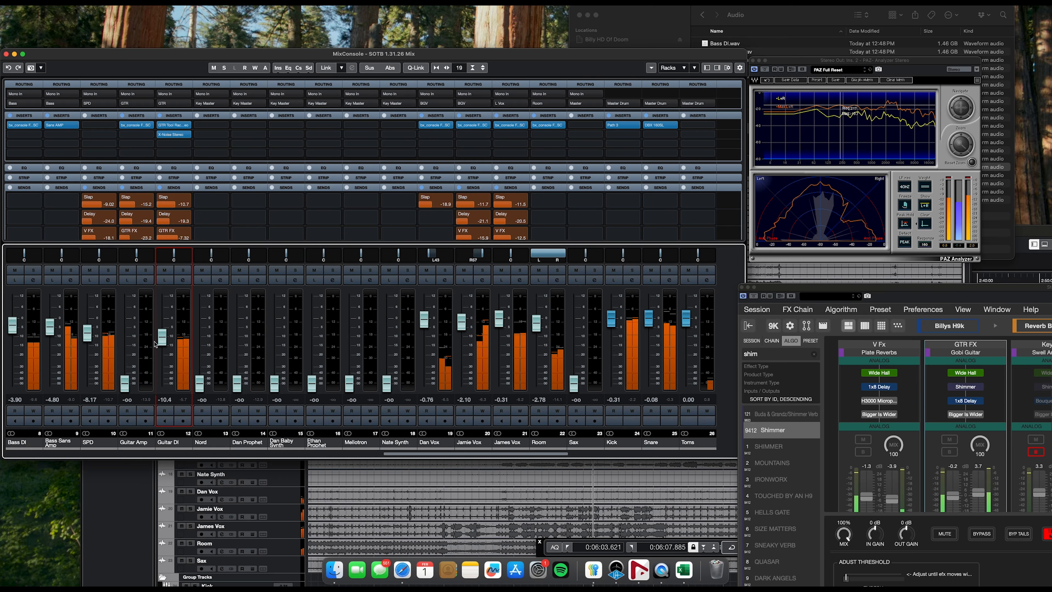
pyautogui.moveTo(125, 381); pyautogui.dragTo(127, 327)
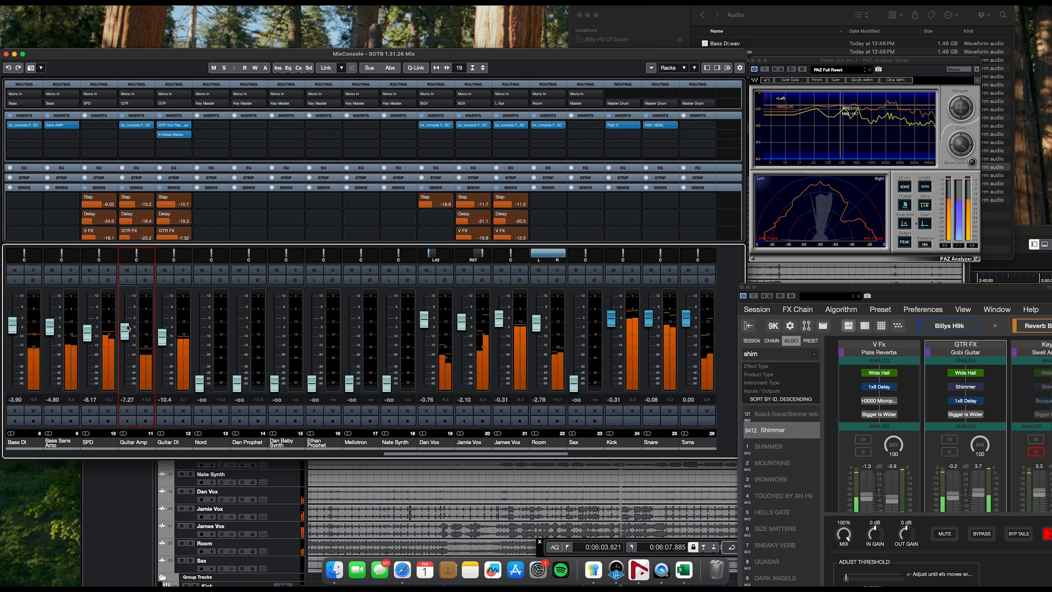
# - Switch the Guitar DI and Bass Sans Amp channels to the Stereo Combined Panner
pyautogui.click(190, 252)
pyautogui.click(191, 252)
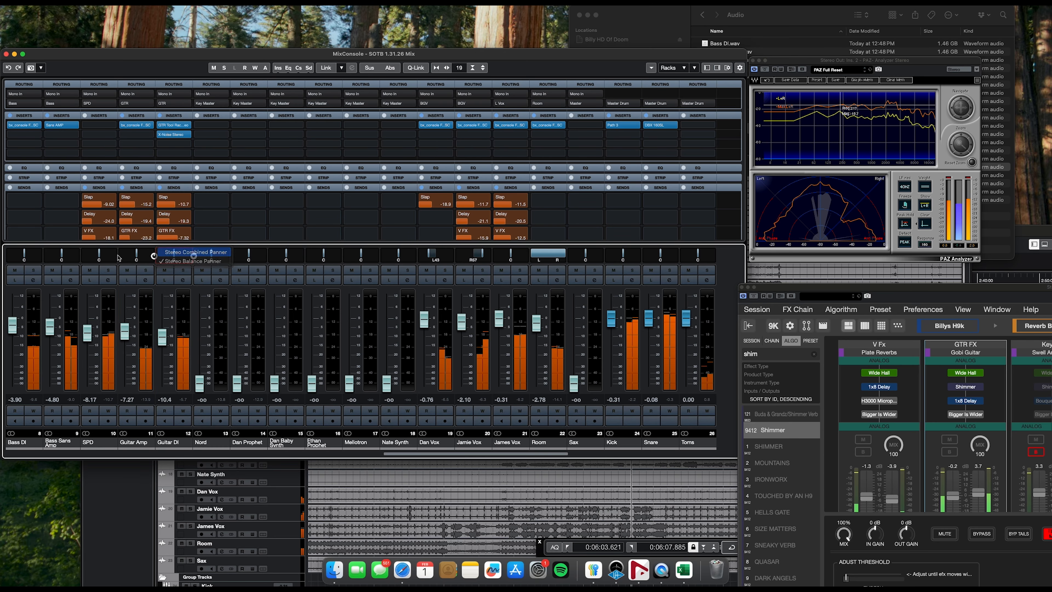
pyautogui.click(76, 260)
pyautogui.click(83, 252)
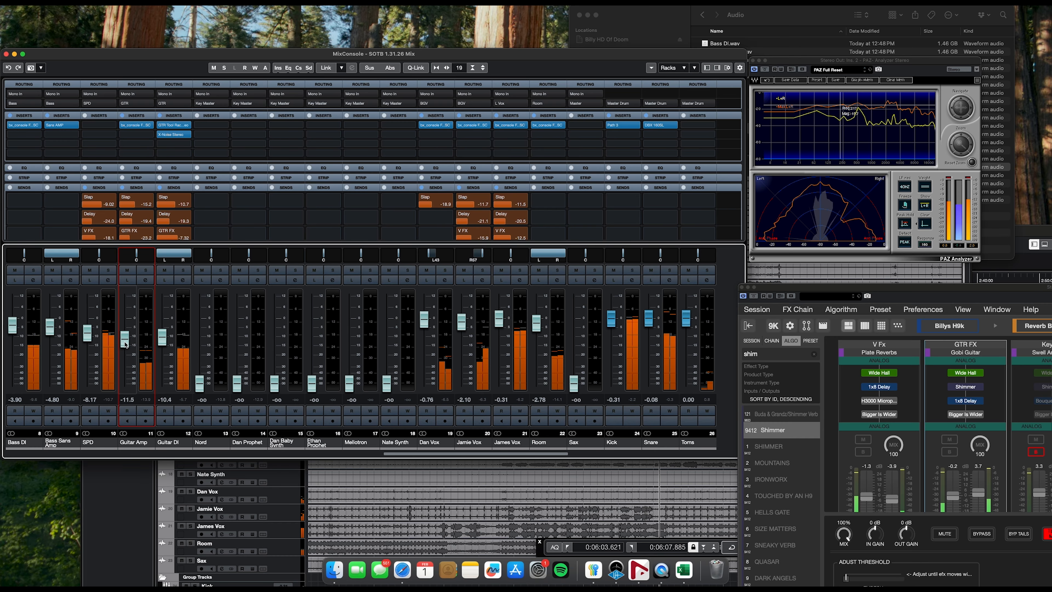
# - Rebalance the guitars during playback, ending with Guitar Amp at about -7.27 dB and Guitar DI at about -6.82 dB
pyautogui.moveTo(125, 344); pyautogui.dragTo(160, 338)
pyautogui.click(161, 340)
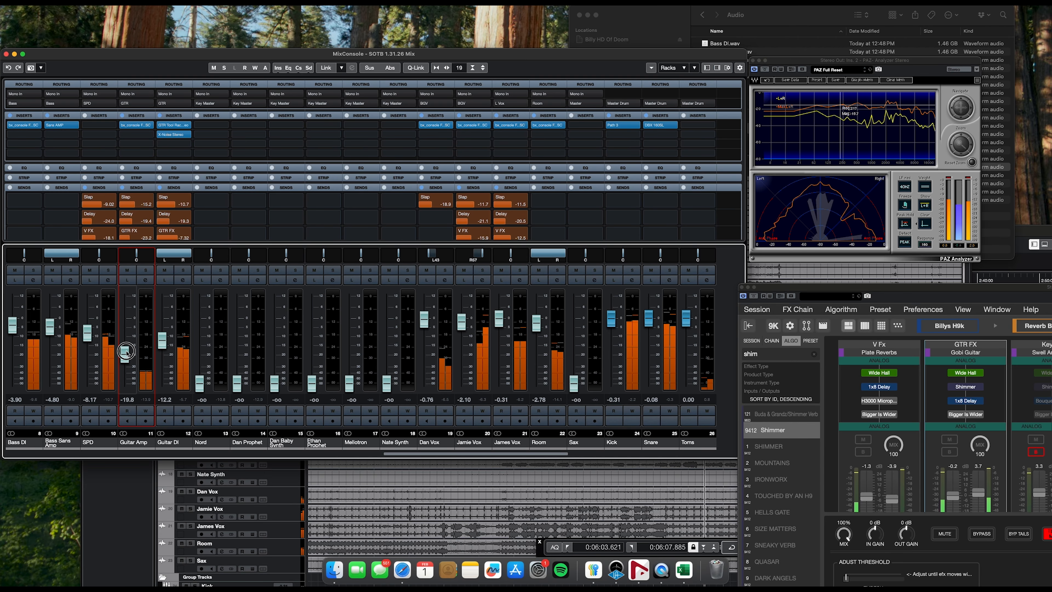
pyautogui.moveTo(126, 343); pyautogui.dragTo(125, 332)
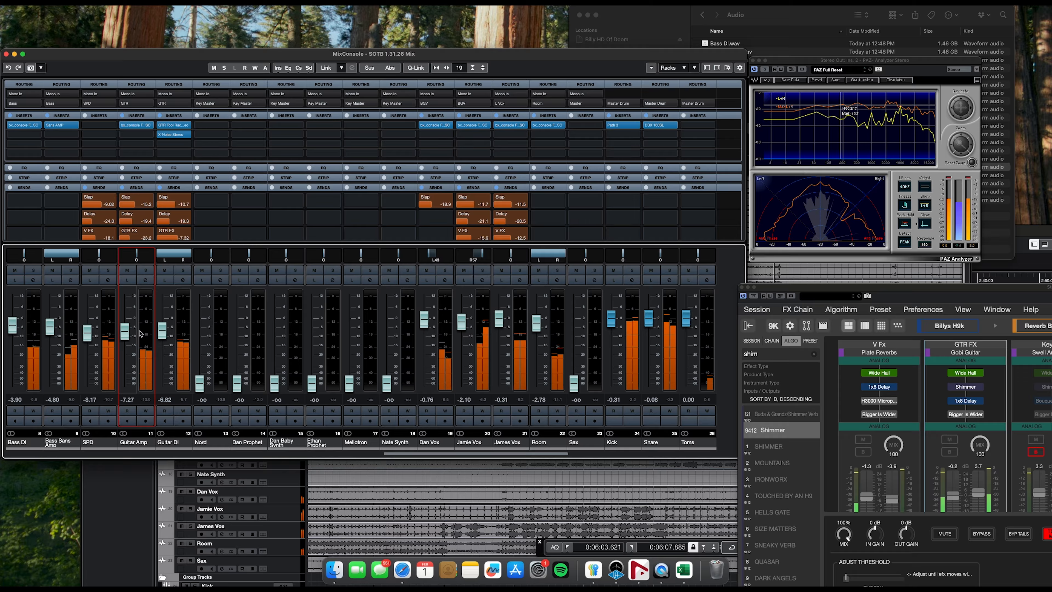
# - Insert the UAD Neve 33609 C in the GTR group's first insert slot and move its window off the inserts
pyautogui.hscroll(15, 339, 351)
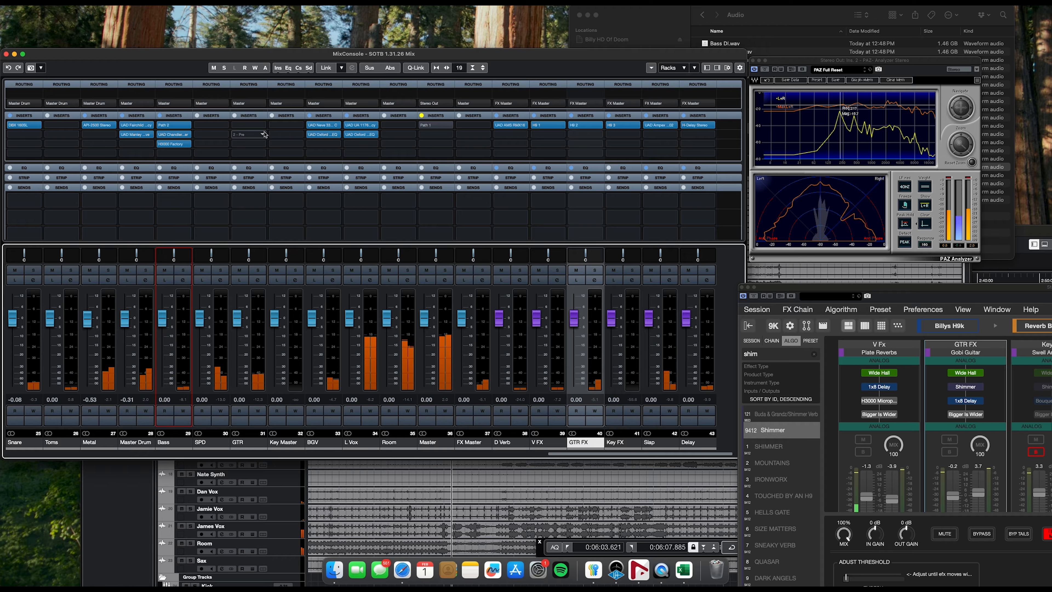
pyautogui.click(249, 125)
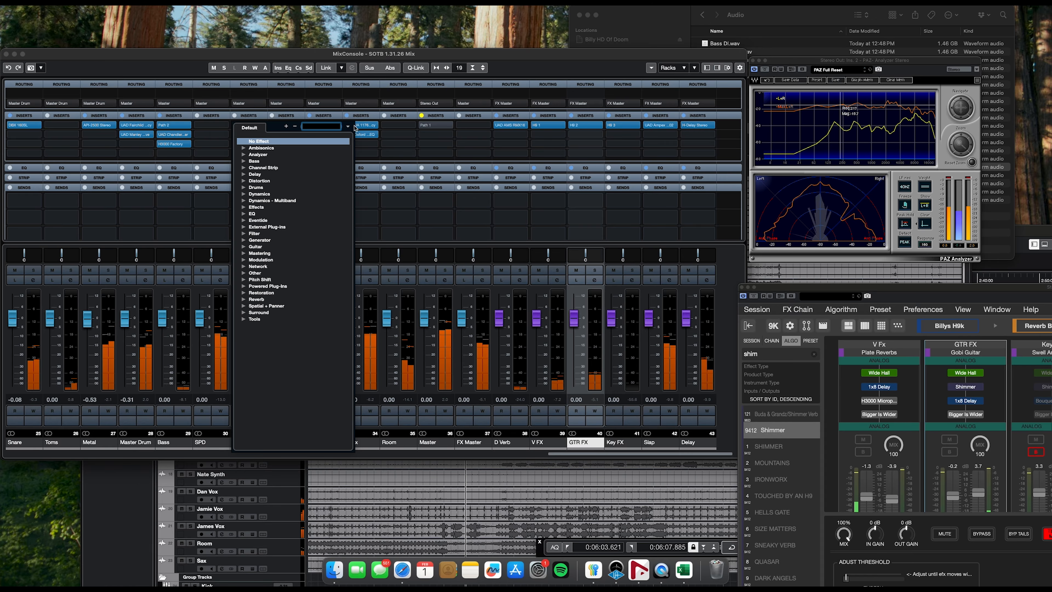
pyautogui.write('33609')
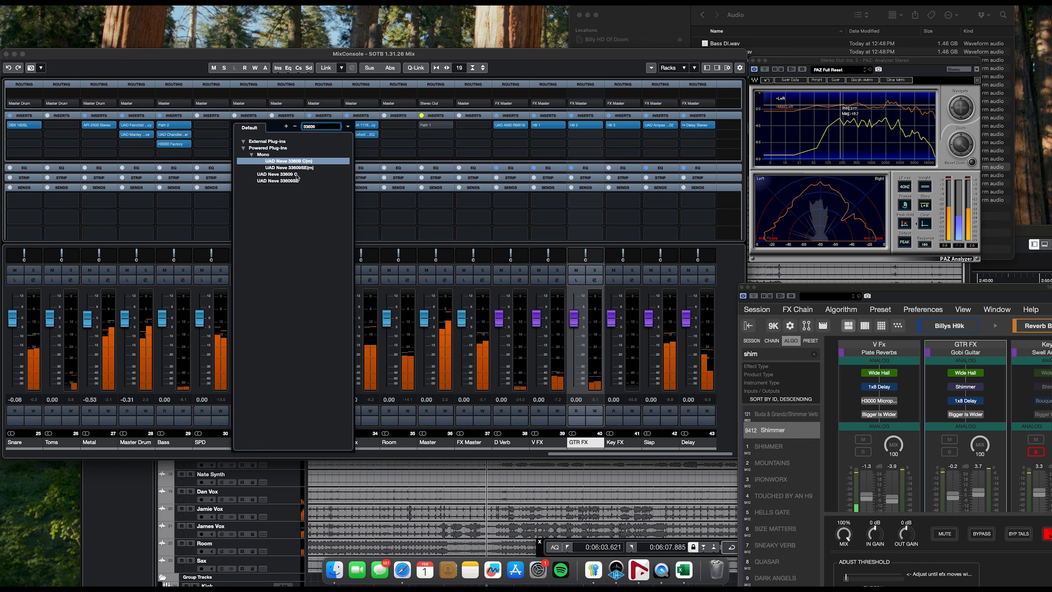
pyautogui.click(296, 174)
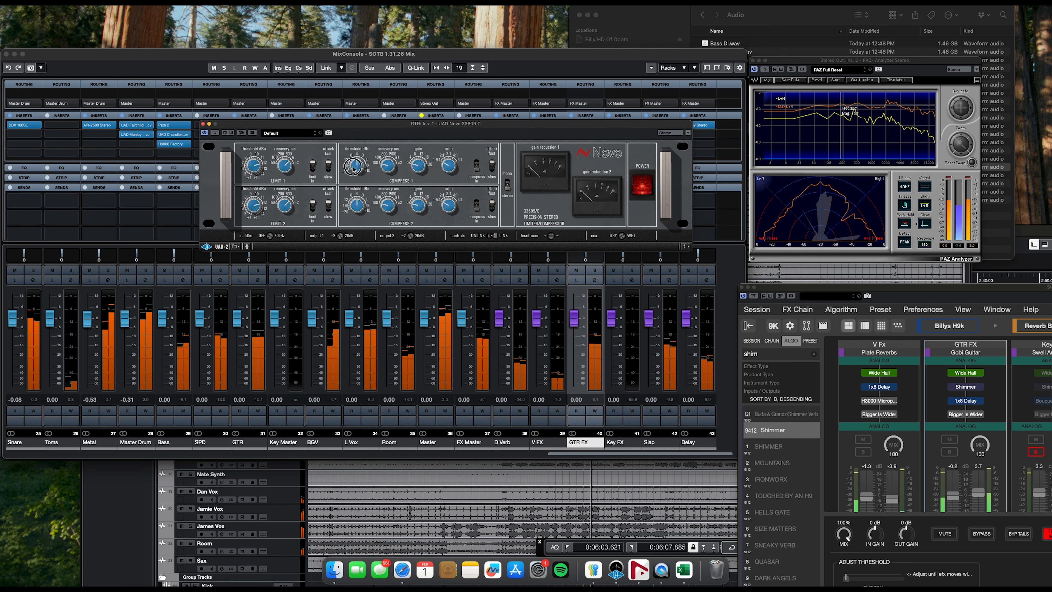
pyautogui.moveTo(390, 124); pyautogui.dragTo(559, 115)
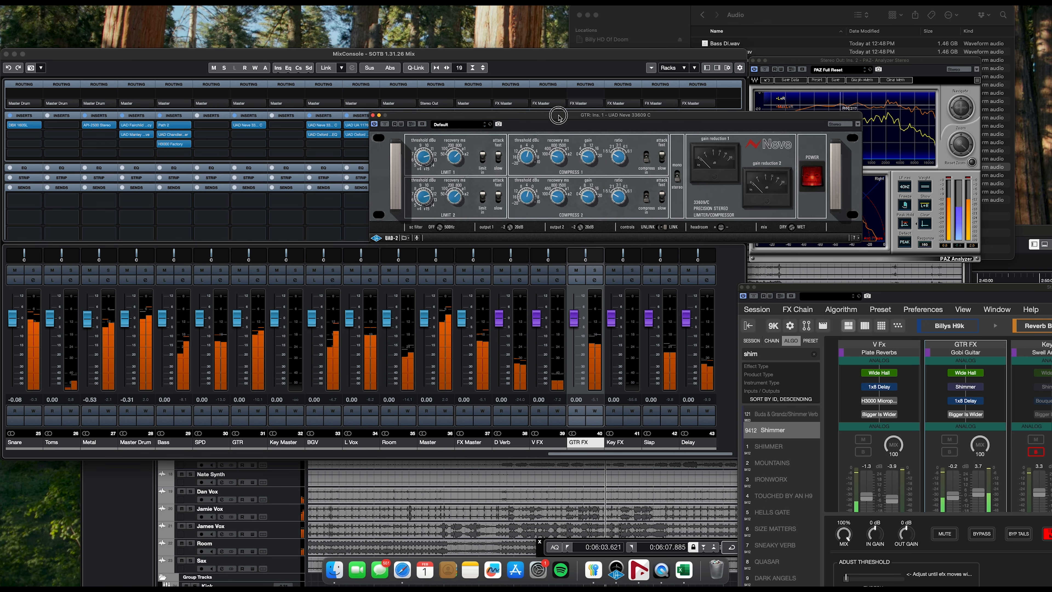
# - Solo the GTR group and insert the UAD Oxford Dynamic EQ in its second insert slot
pyautogui.click(258, 269)
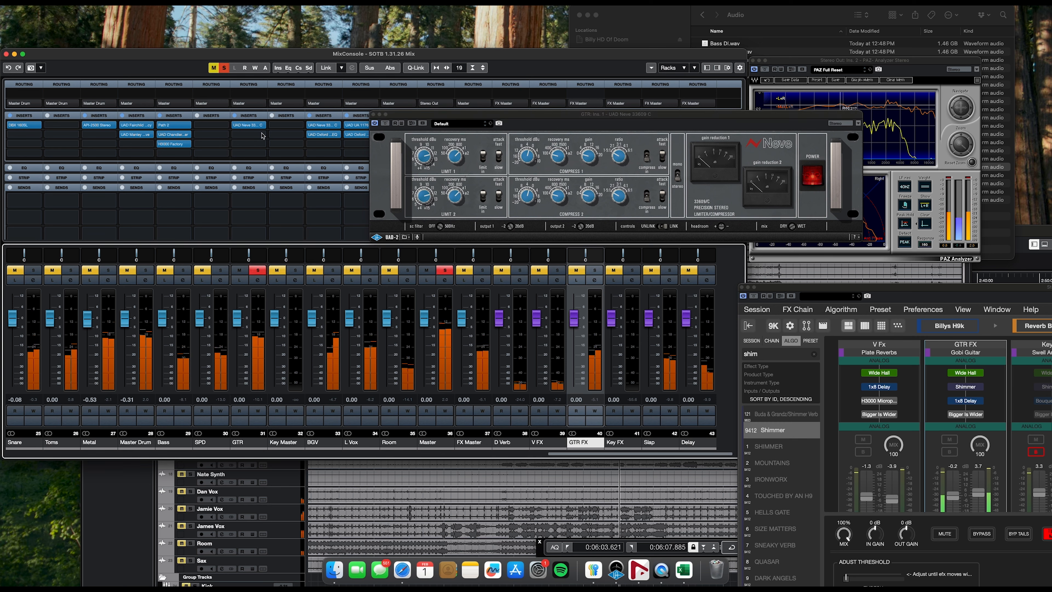
pyautogui.click(248, 135)
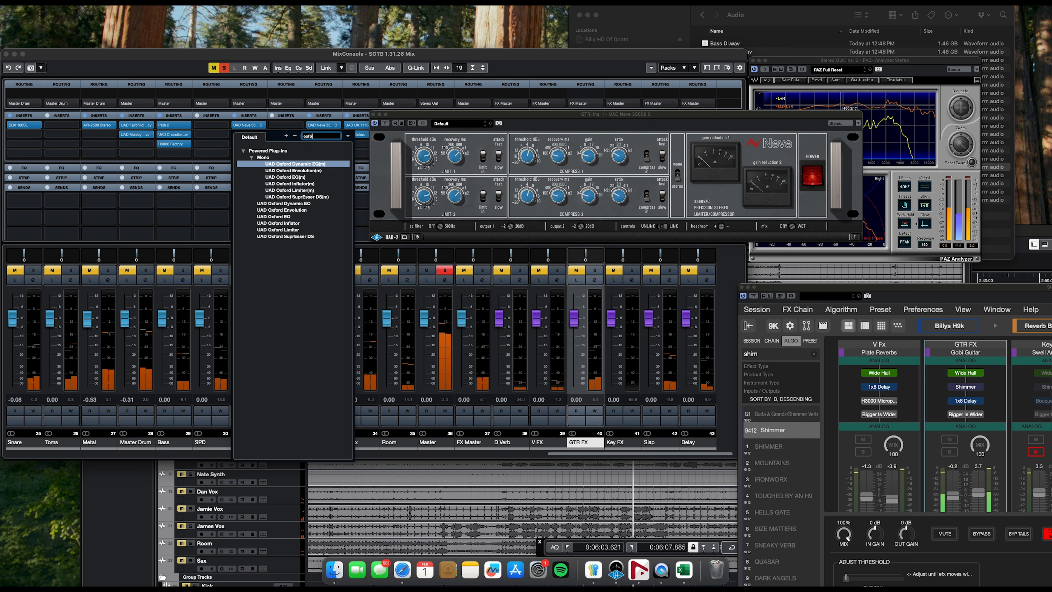
pyautogui.press('Escape')
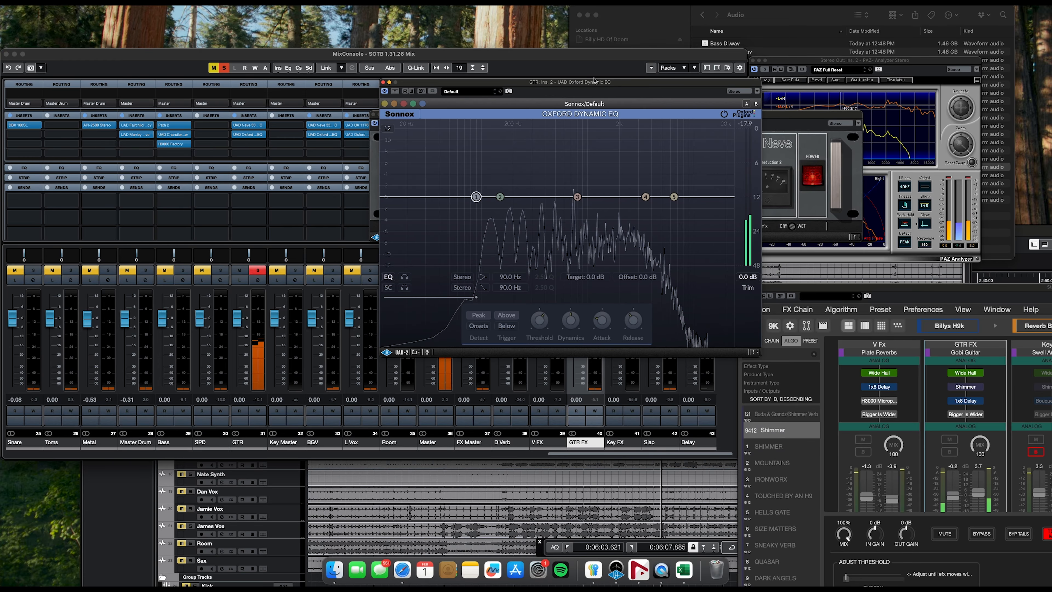
pyautogui.moveTo(593, 86); pyautogui.dragTo(536, 84)
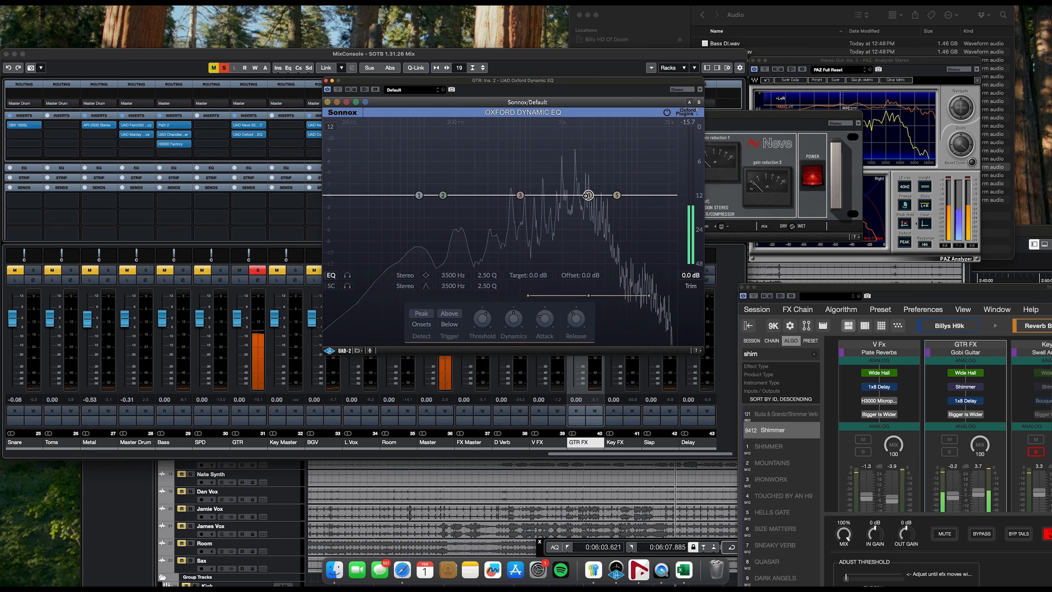
# - Set Dynamic EQ band 4 to -4.27 dB at 2597 Hz and band 3 to -3.63 dB at 1036 Hz, adjusting thresholds, and close the plug-in
pyautogui.moveTo(587, 195); pyautogui.dragTo(569, 208)
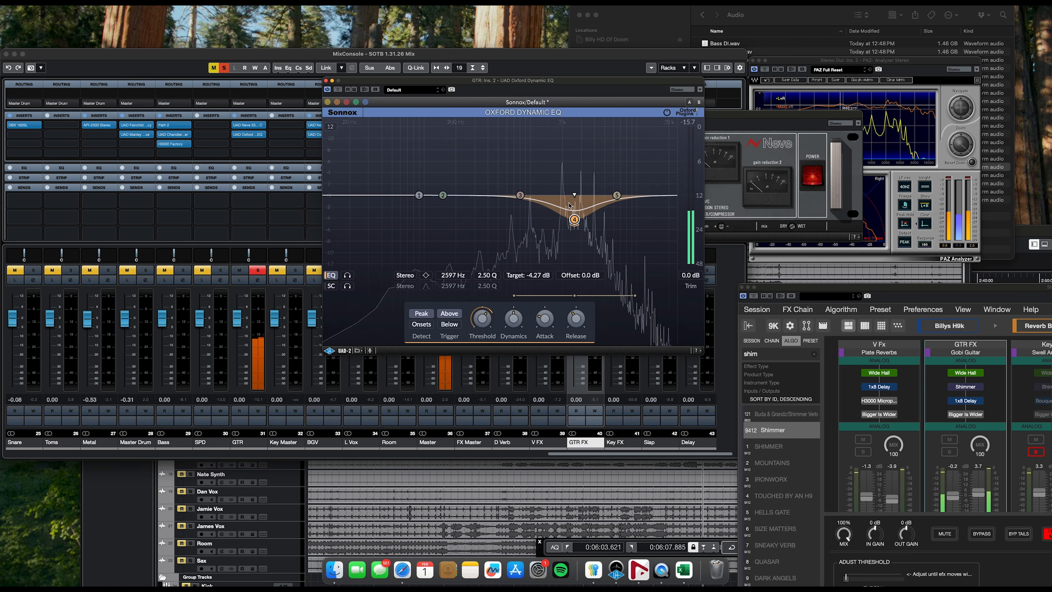
pyautogui.moveTo(484, 319); pyautogui.dragTo(484, 310)
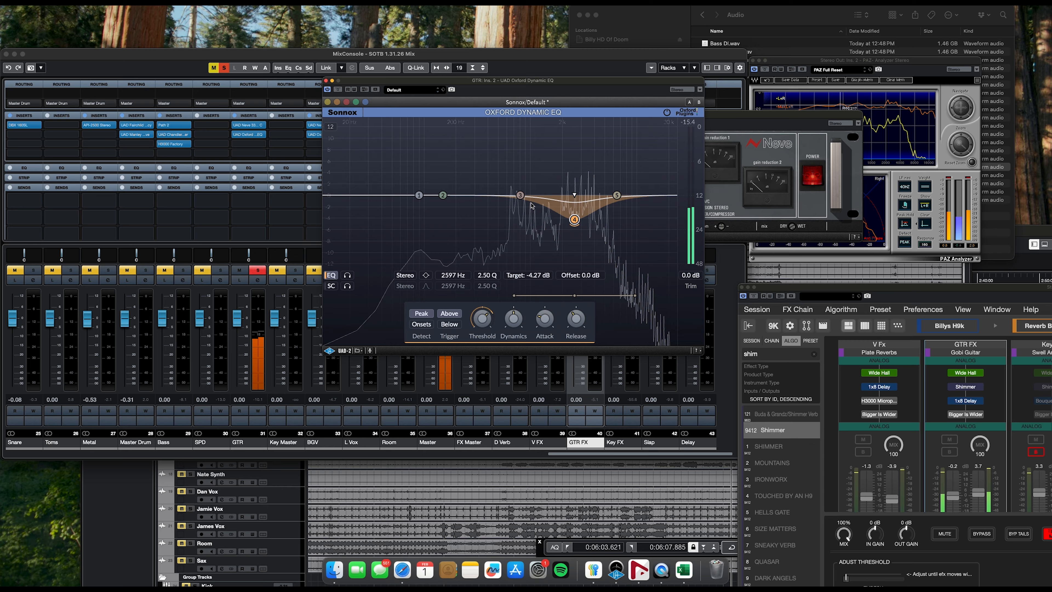
pyautogui.moveTo(520, 197); pyautogui.dragTo(520, 215)
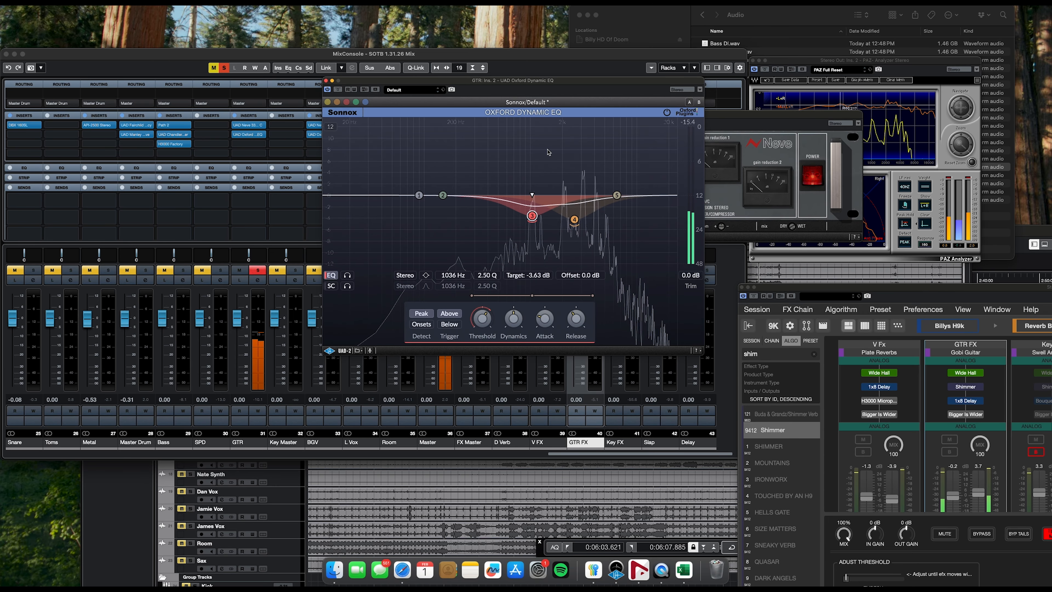
pyautogui.moveTo(478, 328)
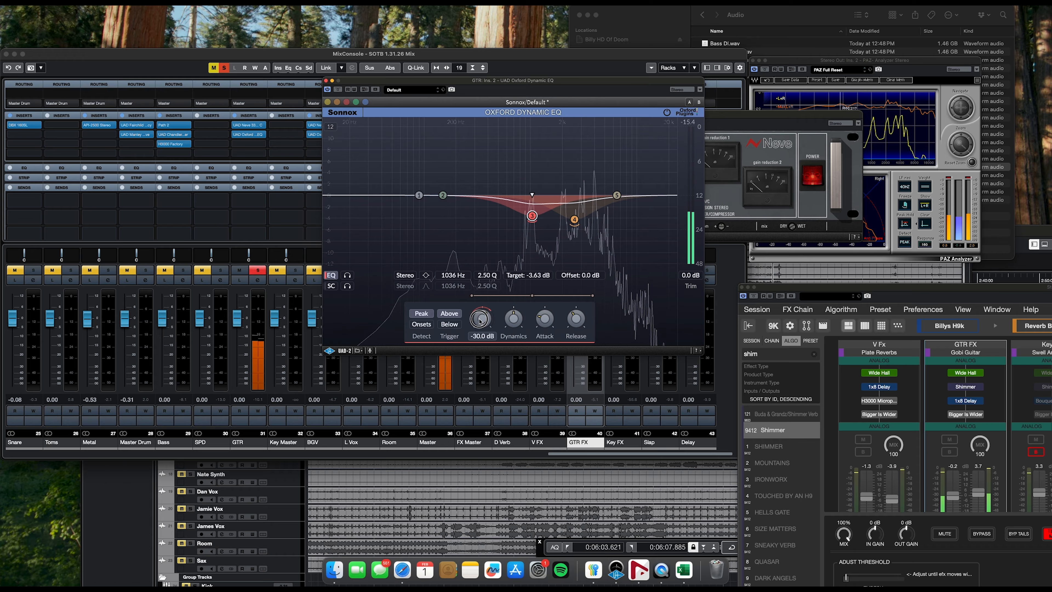
pyautogui.moveTo(479, 321); pyautogui.dragTo(481, 318)
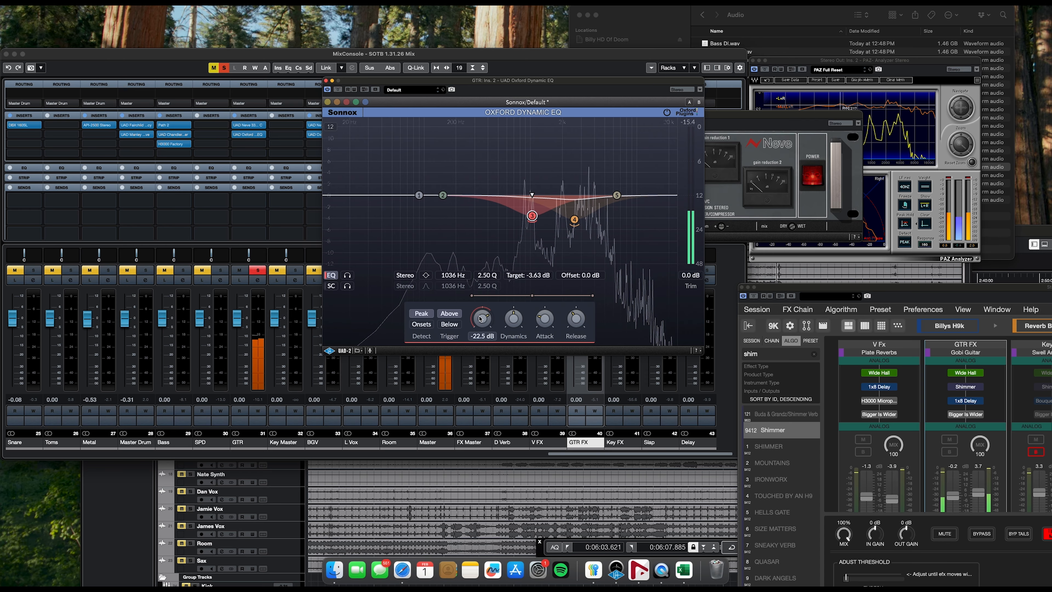
pyautogui.click(325, 80)
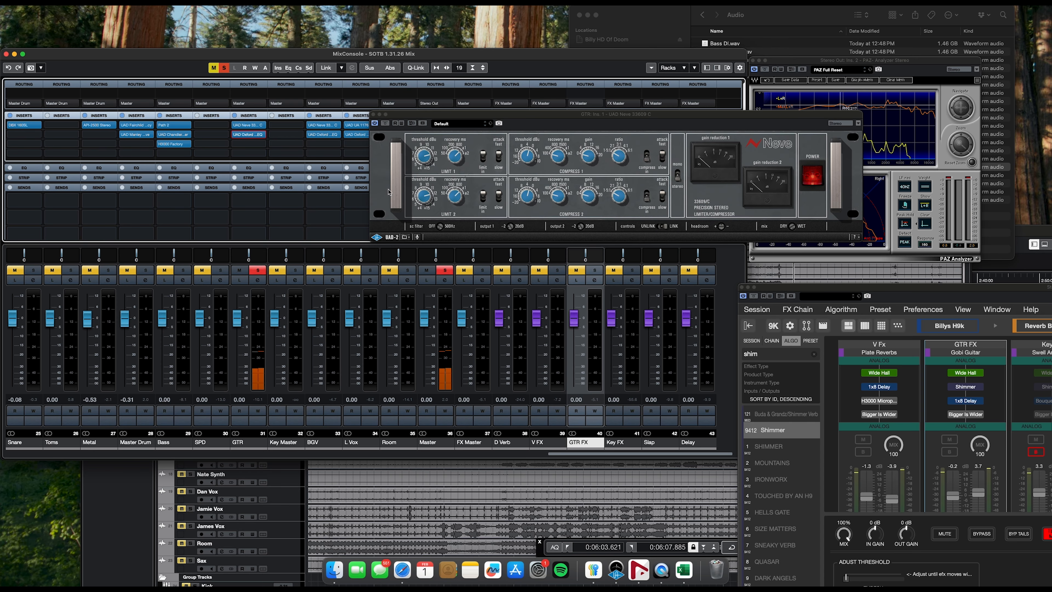
# - Clear the solo and lower Guitar Amp to about -15.1 dB and Guitar DI to about -12.0 dB
pyautogui.click(223, 66)
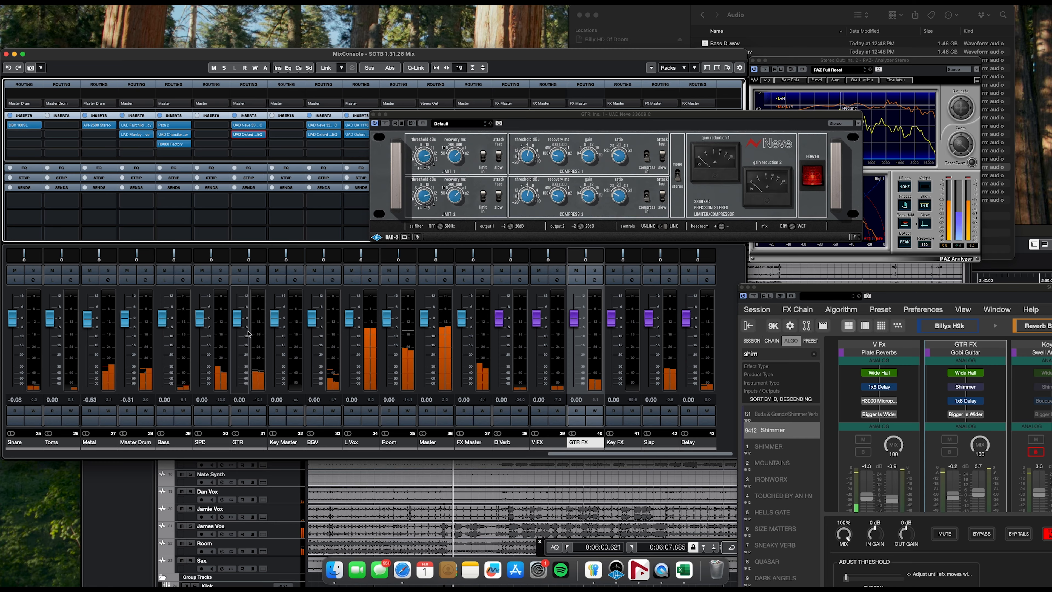
pyautogui.hscroll(-12, 248, 333)
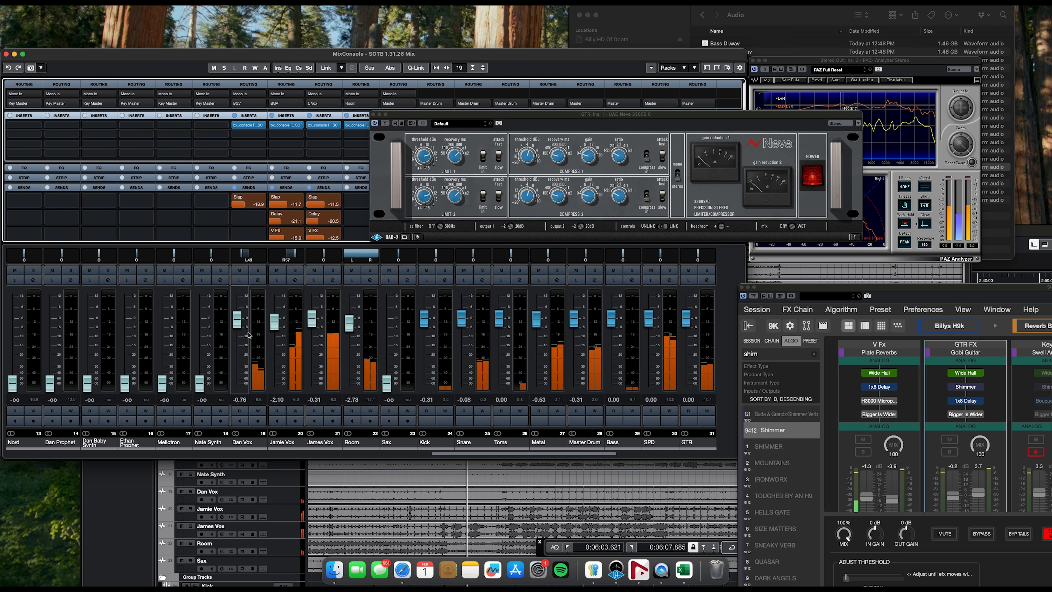
pyautogui.hscroll(-4, 249, 335)
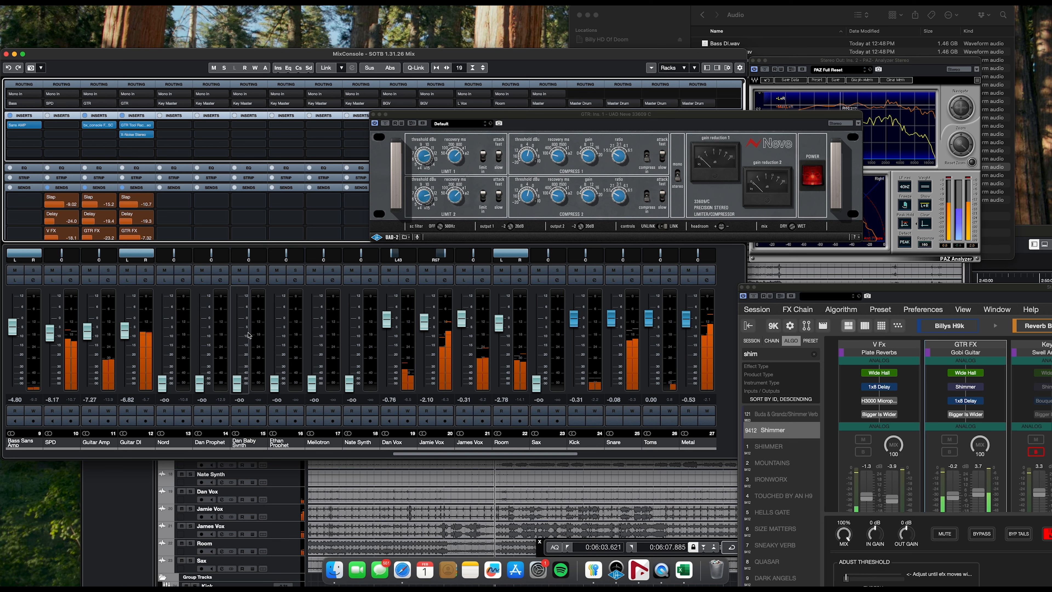
pyautogui.moveTo(125, 336); pyautogui.dragTo(90, 355)
pyautogui.click(125, 341)
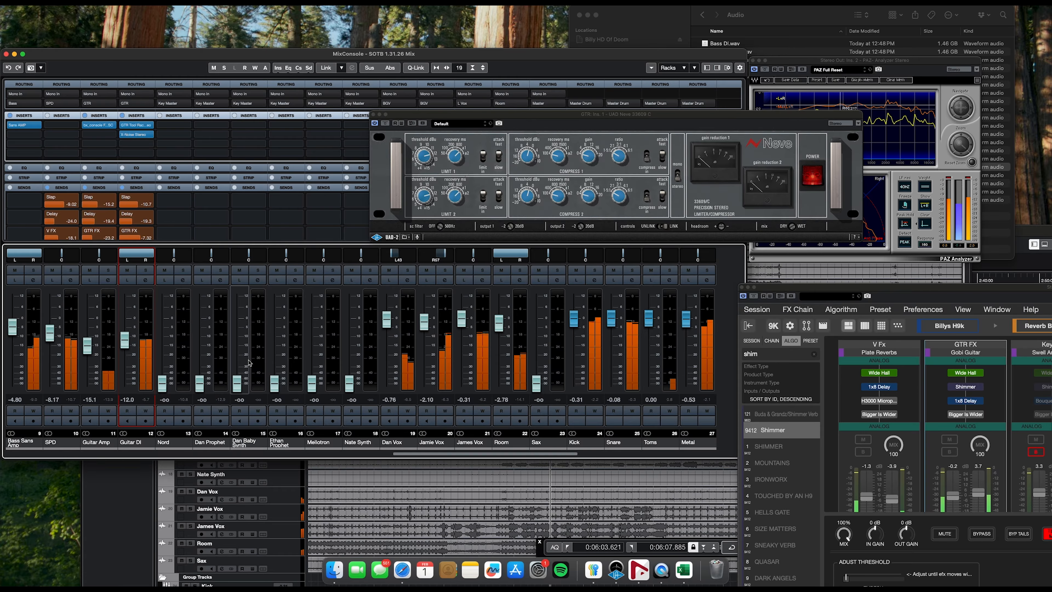
# - Bring the project's track view to the front and close the Neve 33609 C window
pyautogui.hscroll(7, 256, 363)
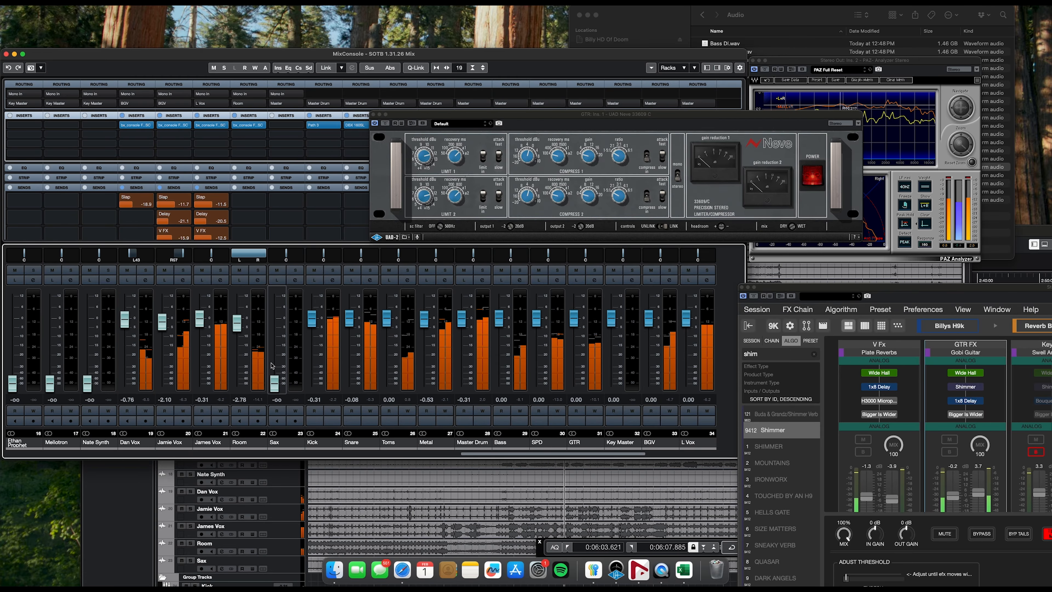
pyautogui.hscroll(-3, 272, 365)
pyautogui.click(103, 505)
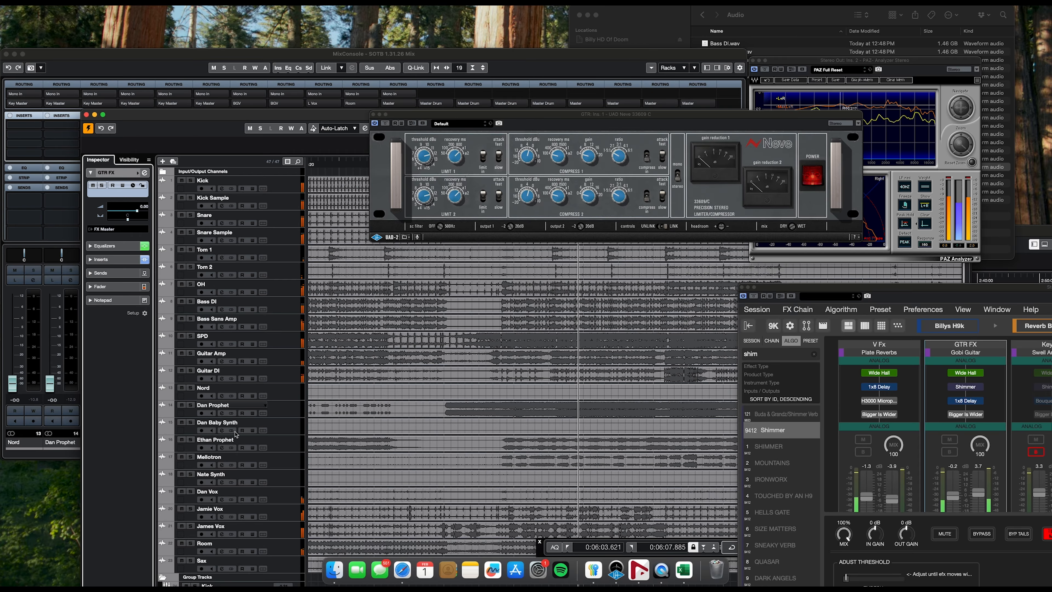
pyautogui.click(373, 115)
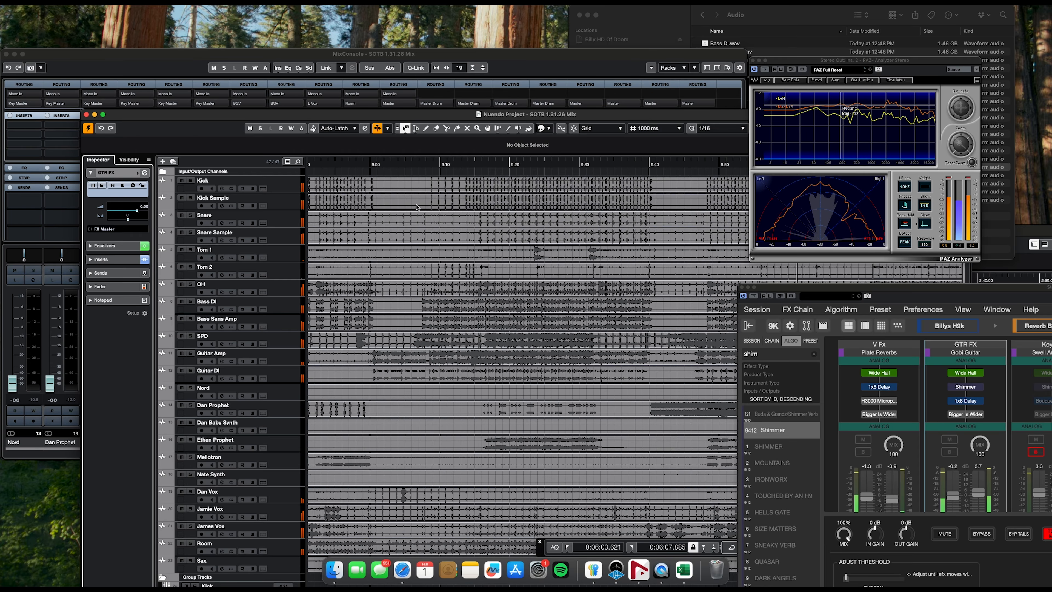
# - Move playback to about 21:30 in the project, to a section where the Nord track is playing
pyautogui.hscroll(15, 422, 203)
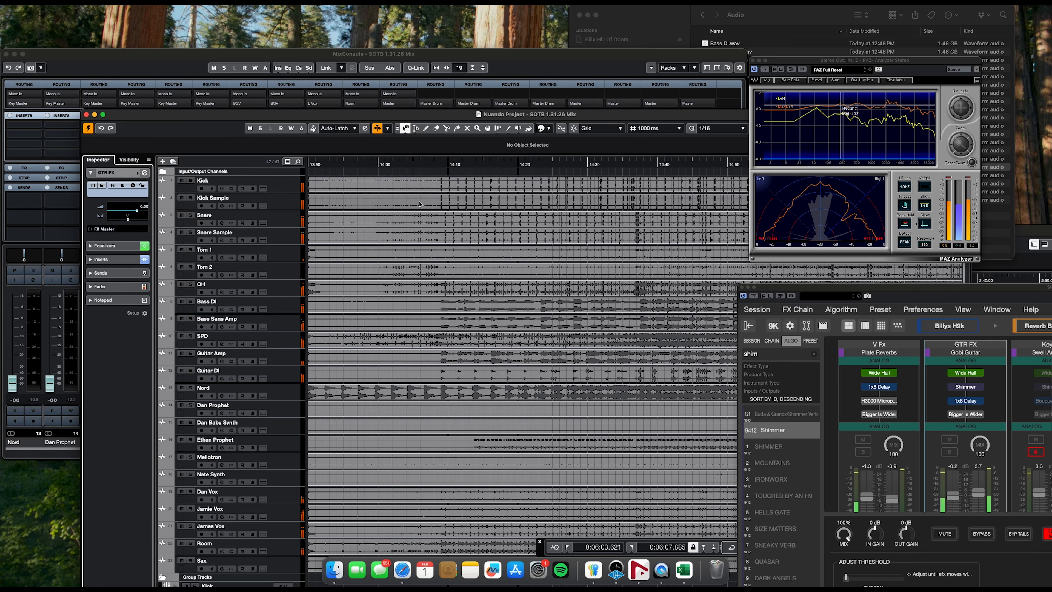
pyautogui.click(442, 168)
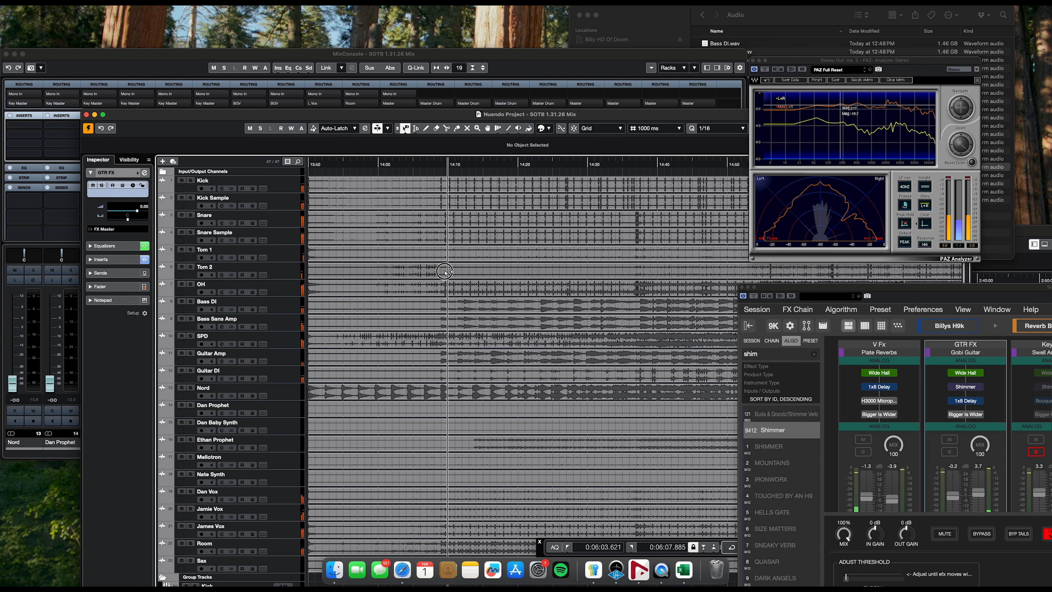
pyautogui.moveTo(443, 166); pyautogui.dragTo(438, 138)
pyautogui.click(449, 166)
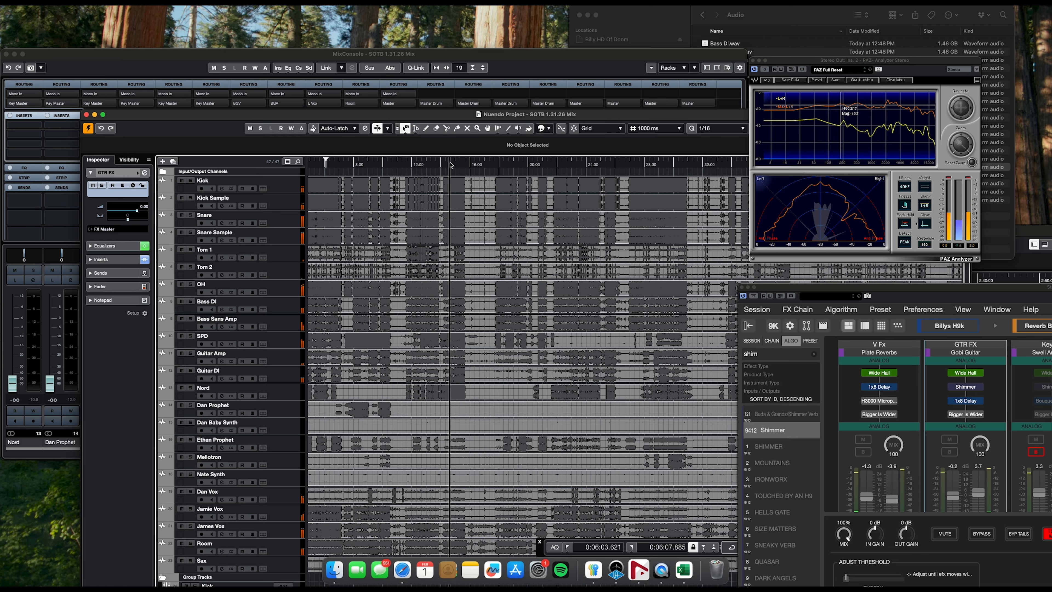
pyautogui.click(504, 166)
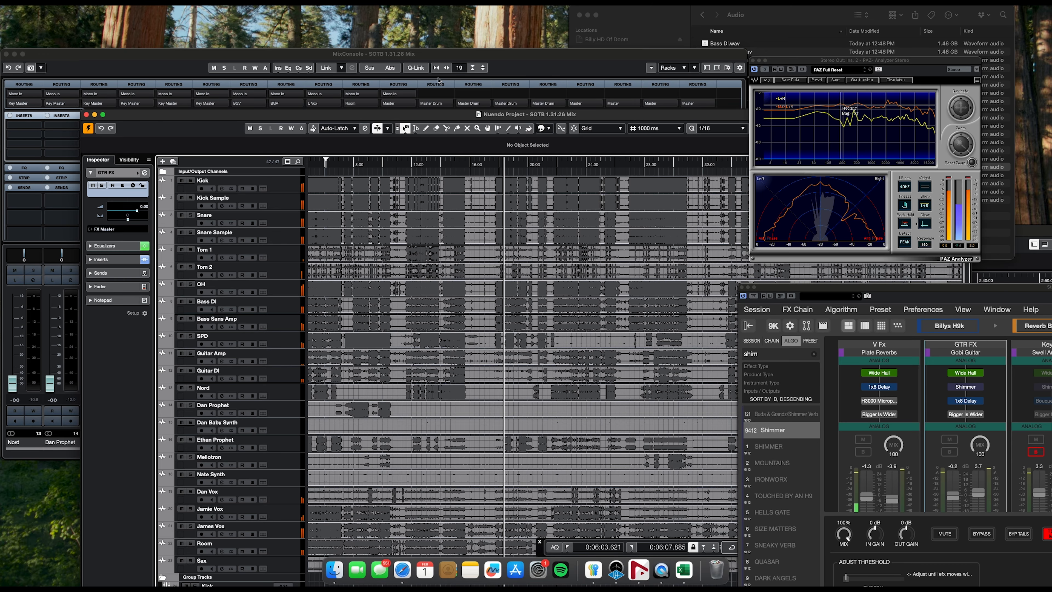
pyautogui.click(431, 50)
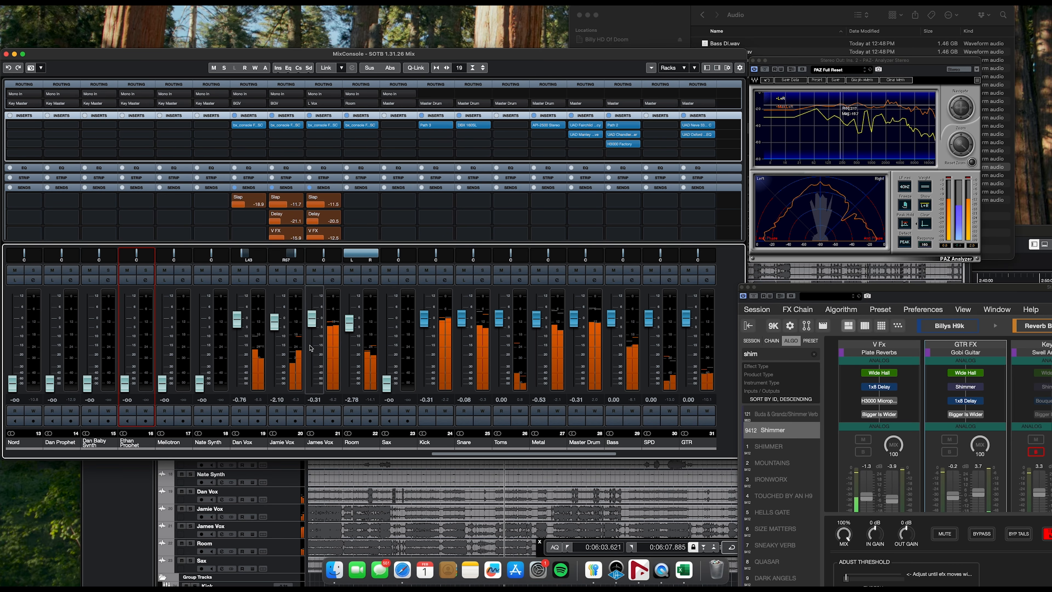
pyautogui.hscroll(-5, 310, 348)
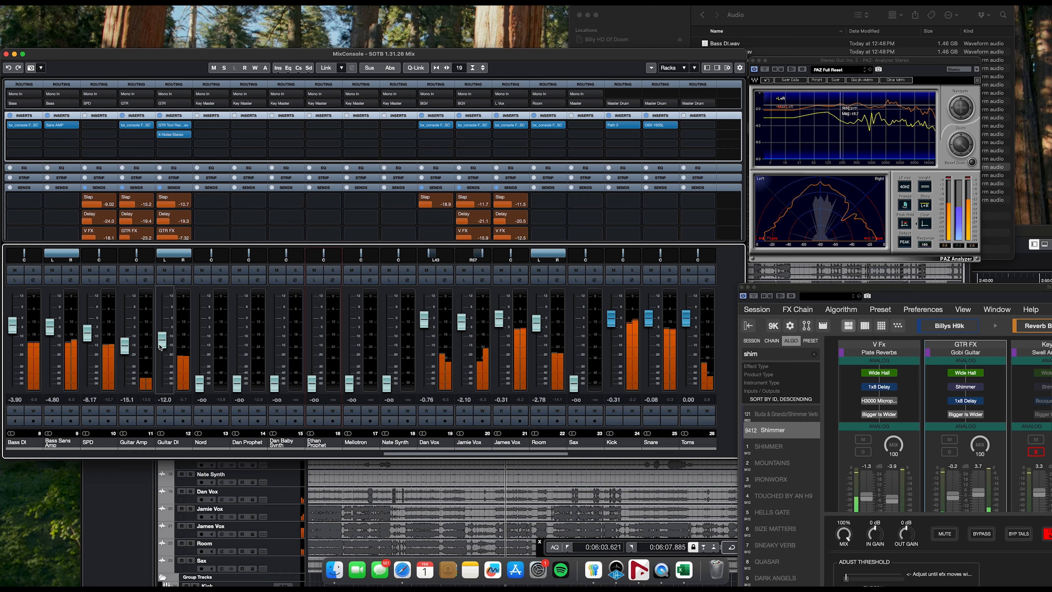
pyautogui.click(401, 473)
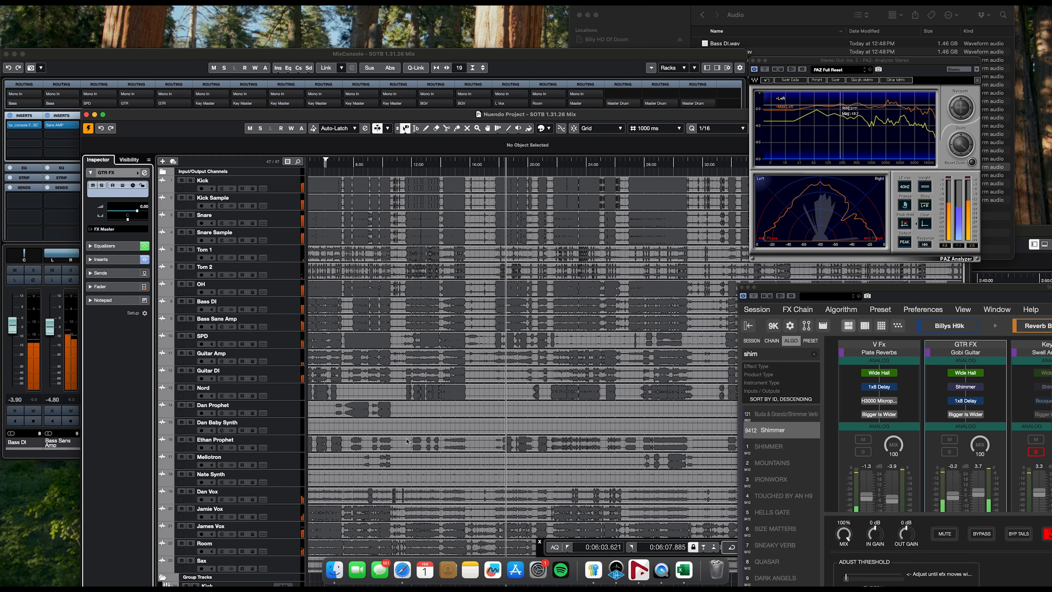
pyautogui.scroll(-4, 426, 430)
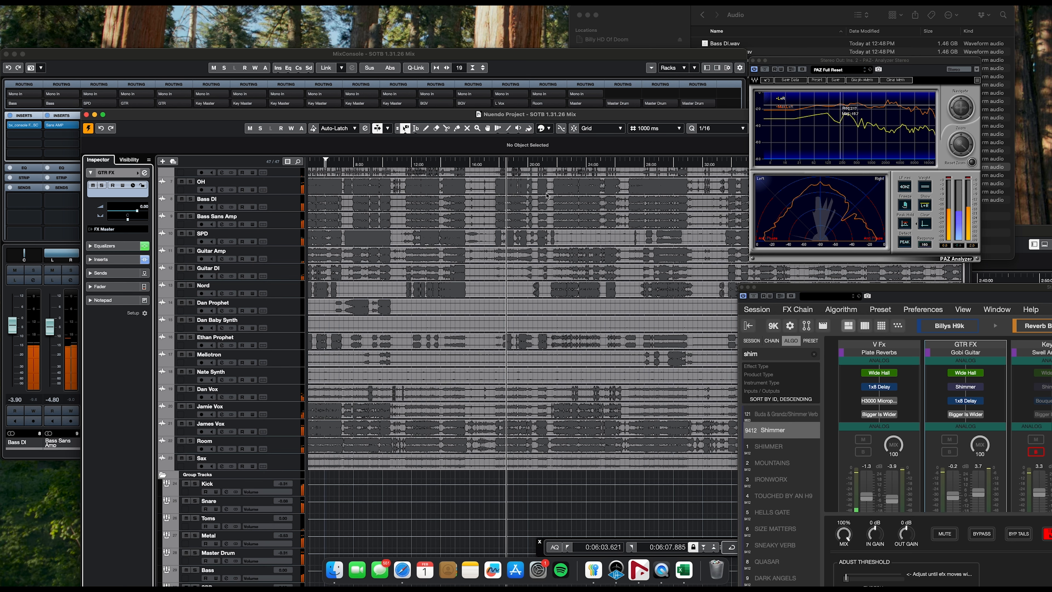
pyautogui.click(556, 164)
# - Bring the MixConsole to the front, raise the Nord fader to about -0.53 dB and solo the channel
pyautogui.click(447, 55)
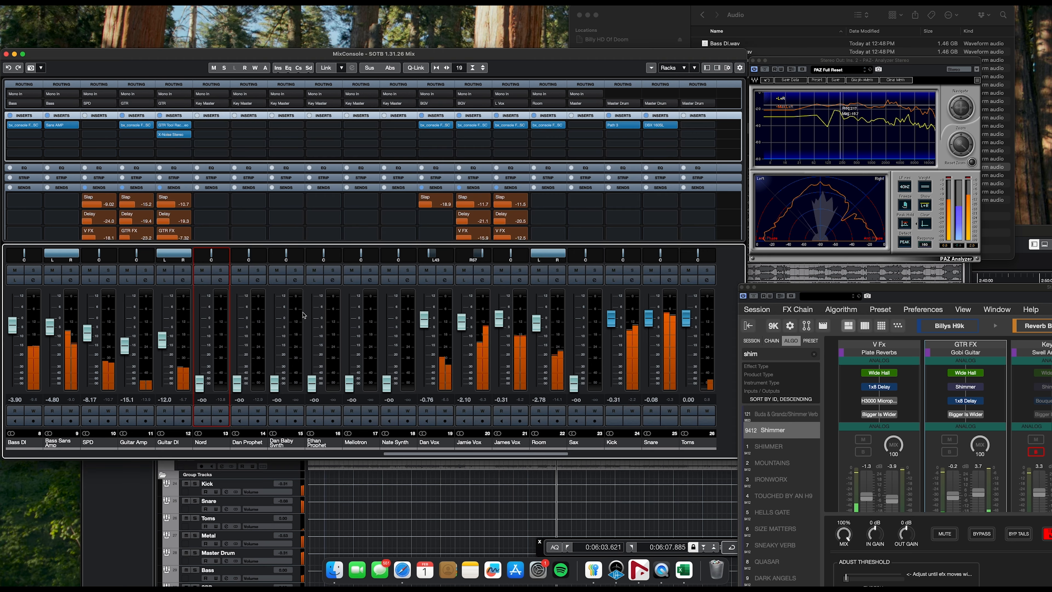
pyautogui.moveTo(198, 373); pyautogui.dragTo(199, 319)
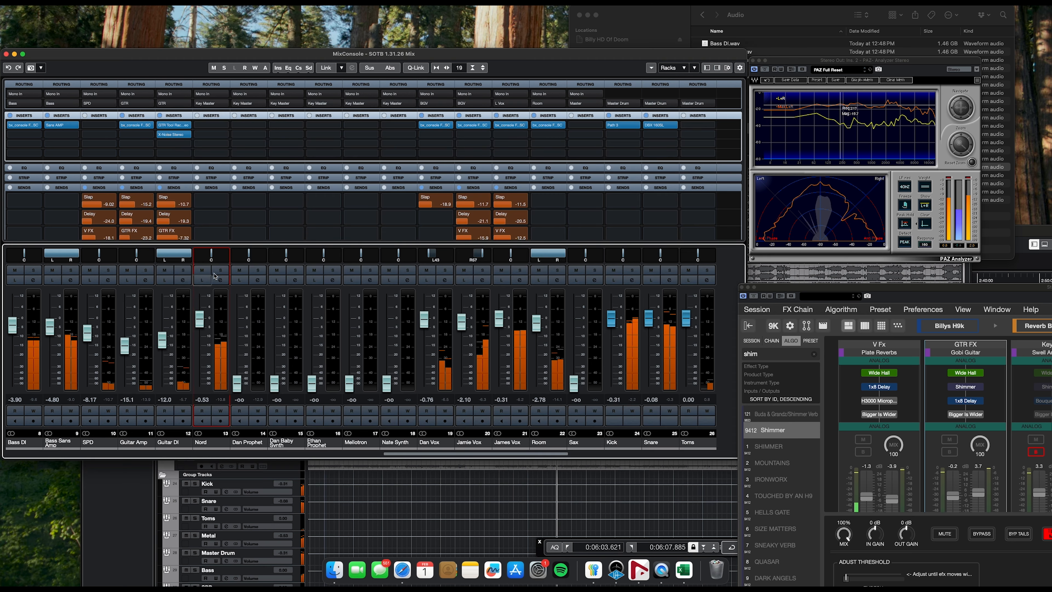
pyautogui.click(221, 269)
# - Insert bx_console Focusrite SC in Nord's first insert slot and adjust its compressor attack
pyautogui.click(226, 125)
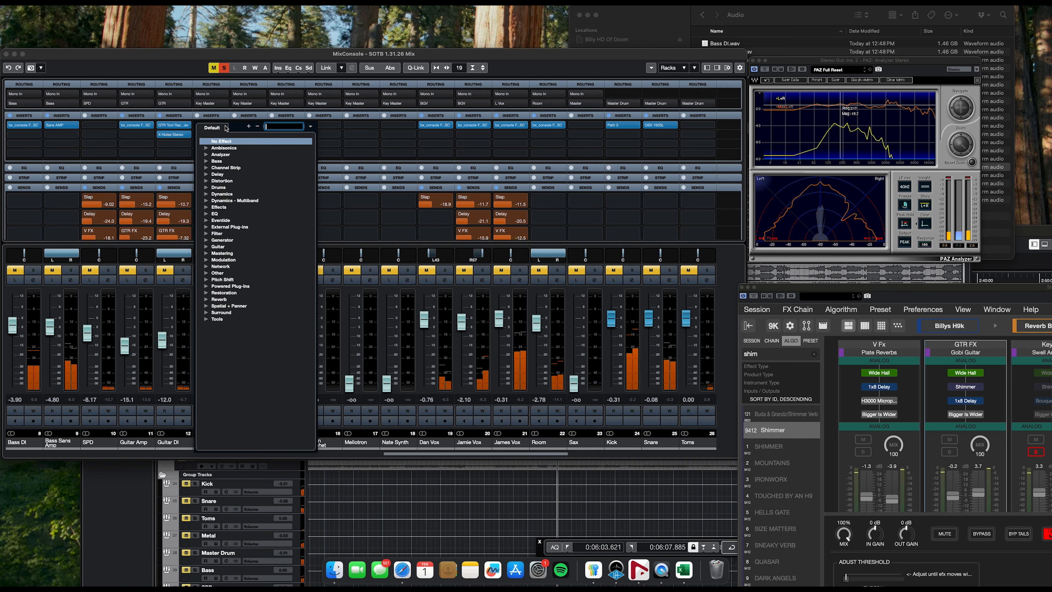
pyautogui.write('foc')
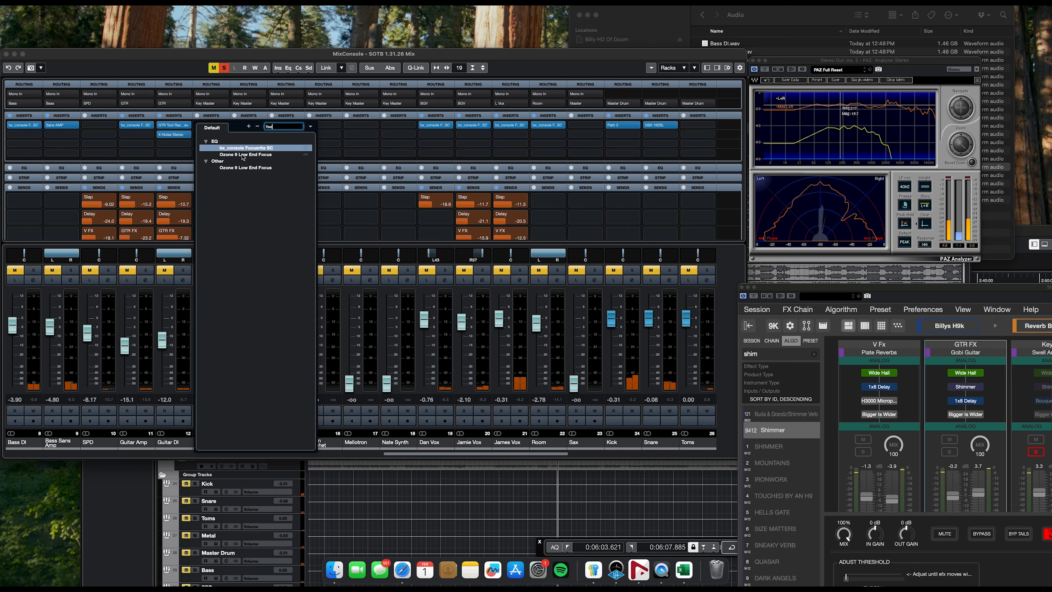
pyautogui.click(244, 155)
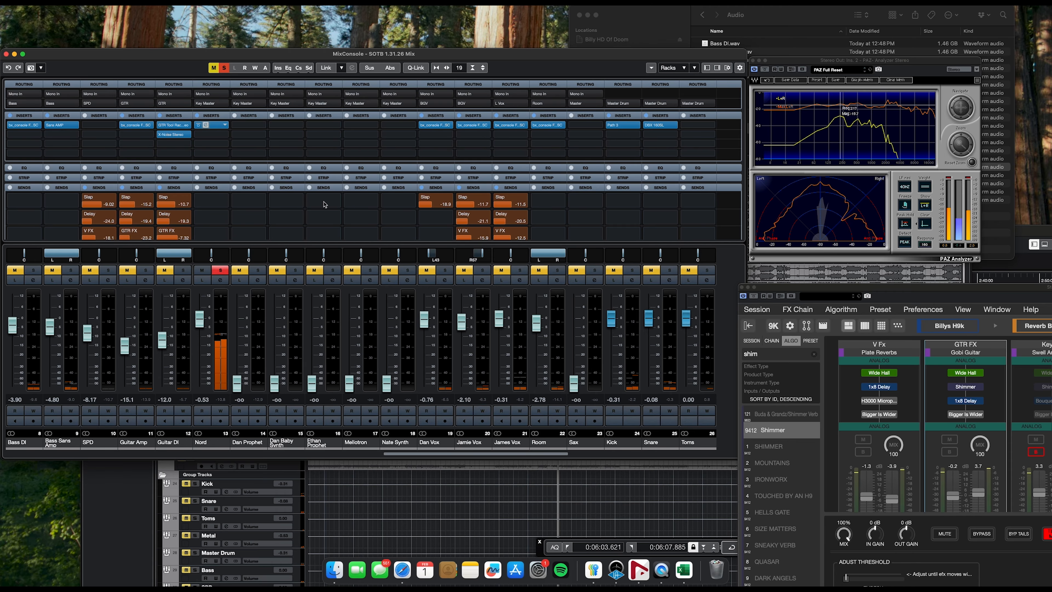
pyautogui.moveTo(478, 130); pyautogui.dragTo(452, 122)
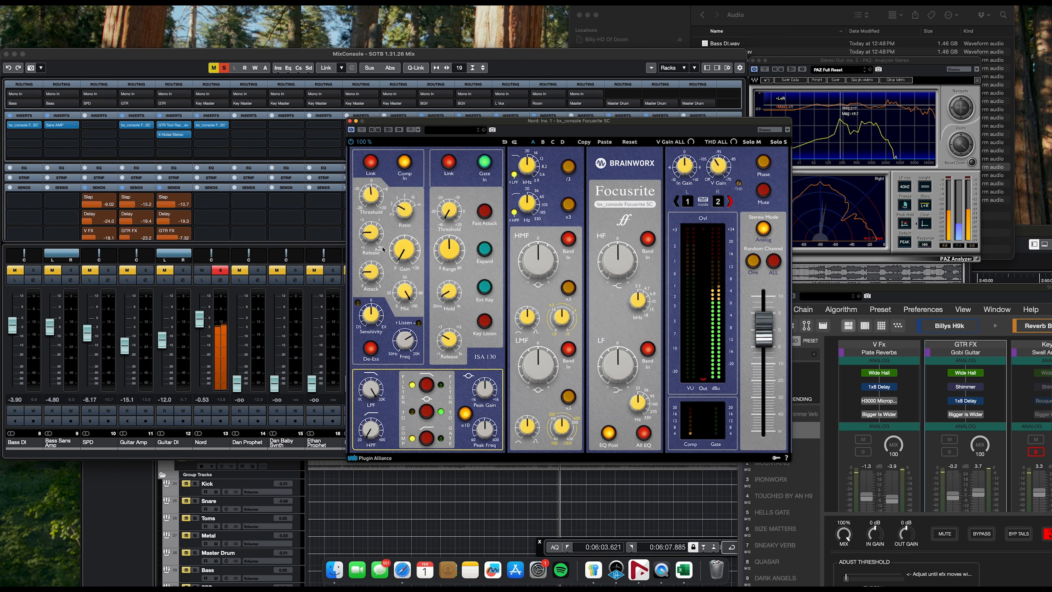
pyautogui.moveTo(366, 281); pyautogui.dragTo(366, 251)
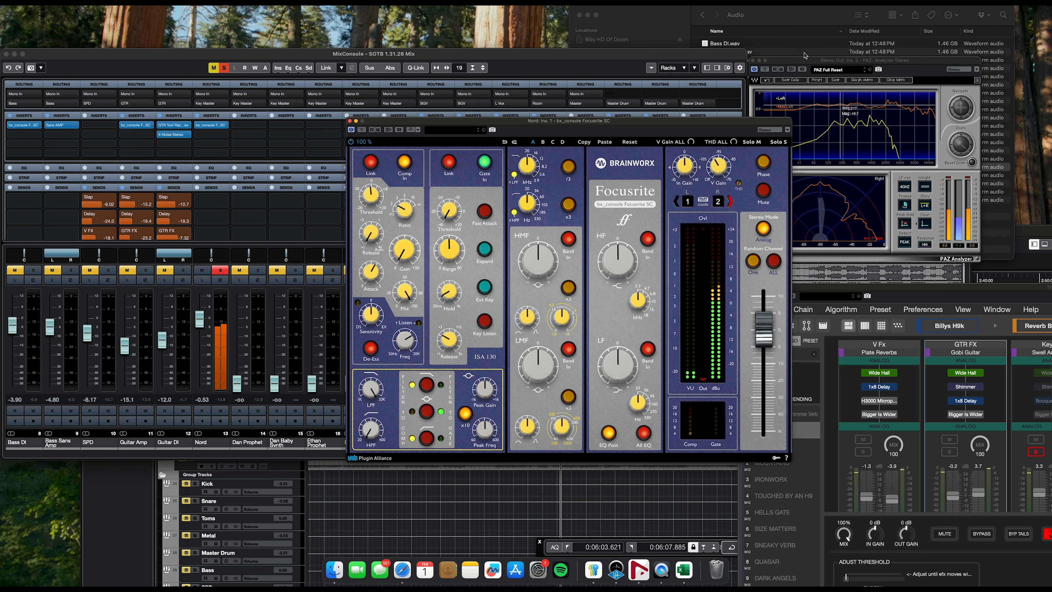
# - Place the PAZ Analyzer beside Nord's Focusrite strip, adjust the strip's high-pass and low-pass filters, and close the strip
pyautogui.moveTo(856, 60); pyautogui.dragTo(272, 8)
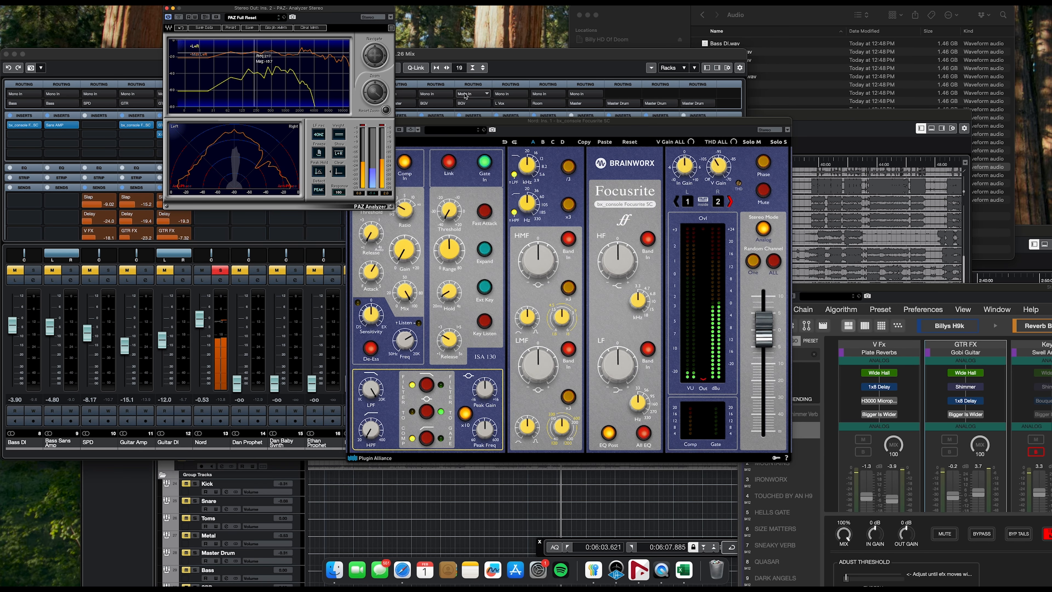
pyautogui.moveTo(470, 125); pyautogui.dragTo(461, 137)
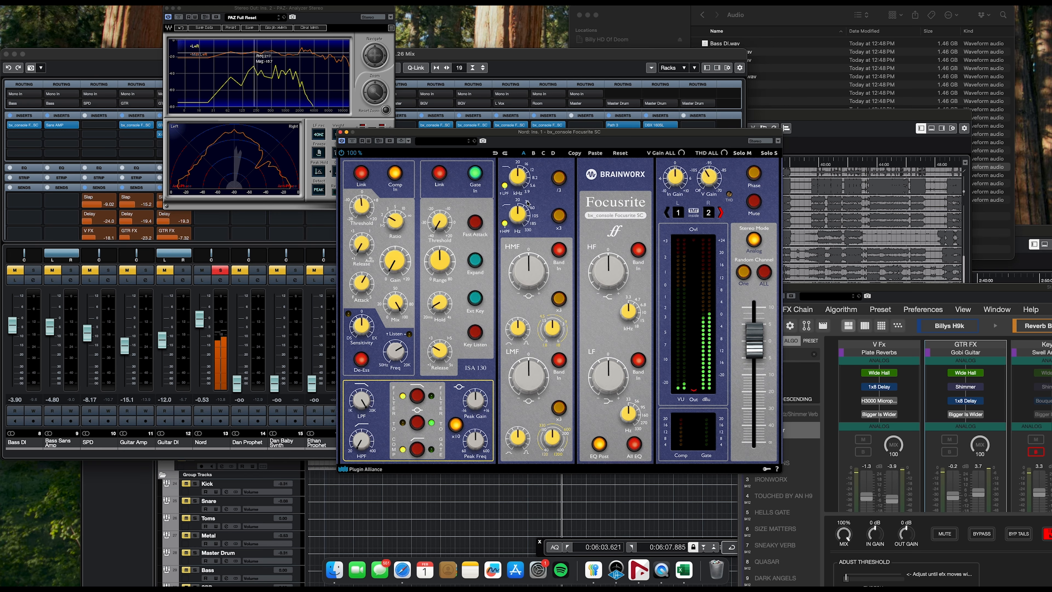
pyautogui.click(312, 36)
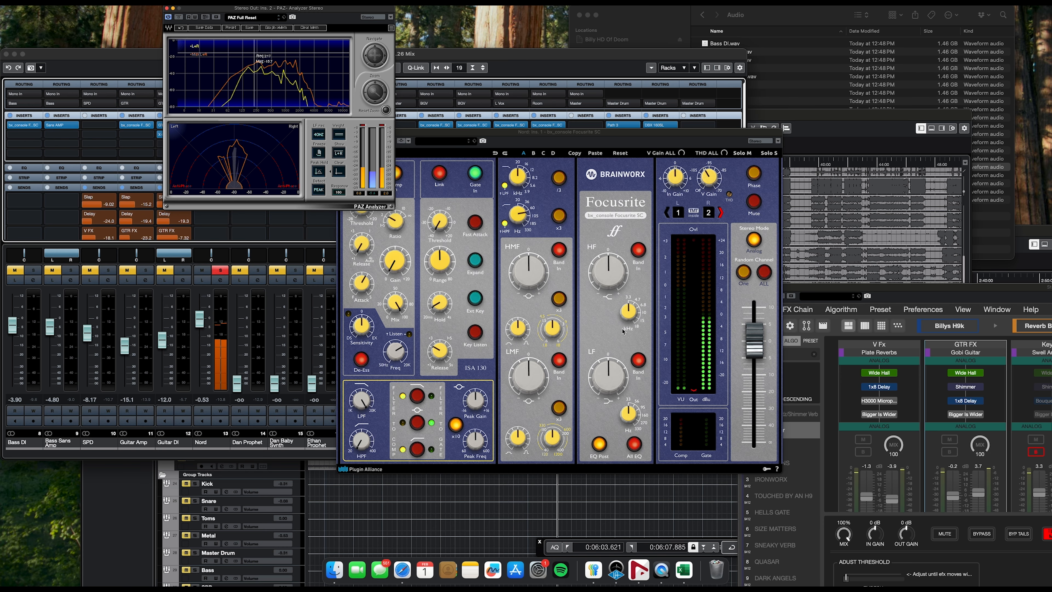
pyautogui.click(520, 212)
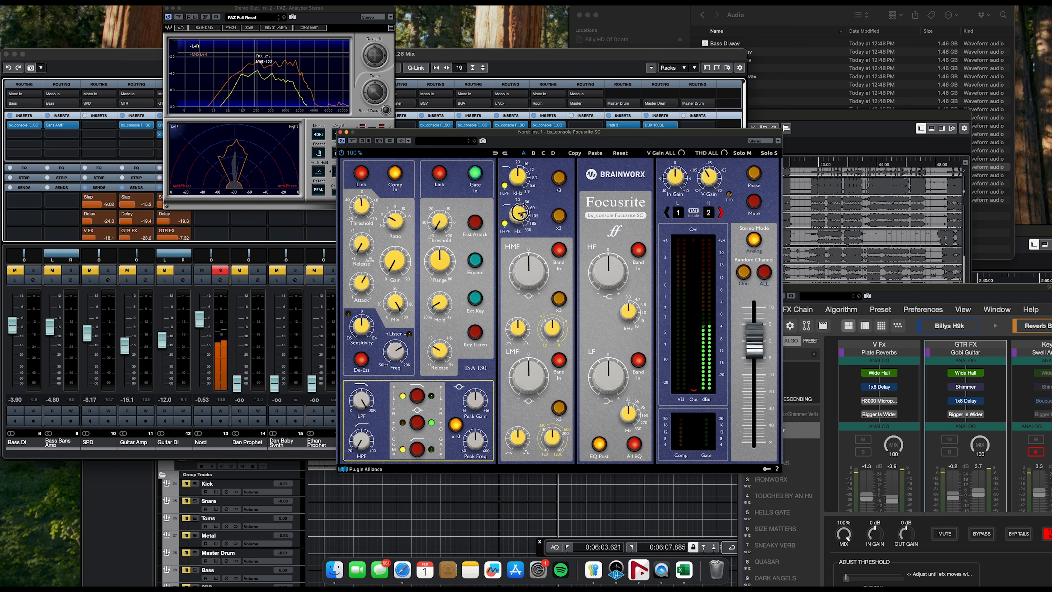
pyautogui.moveTo(512, 180); pyautogui.dragTo(516, 169)
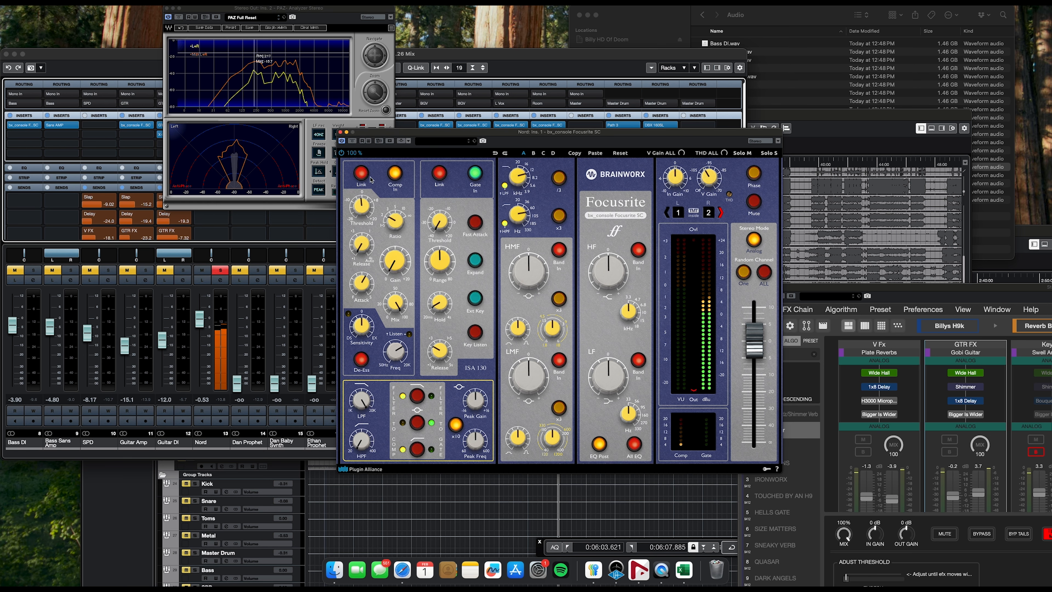
pyautogui.click(340, 132)
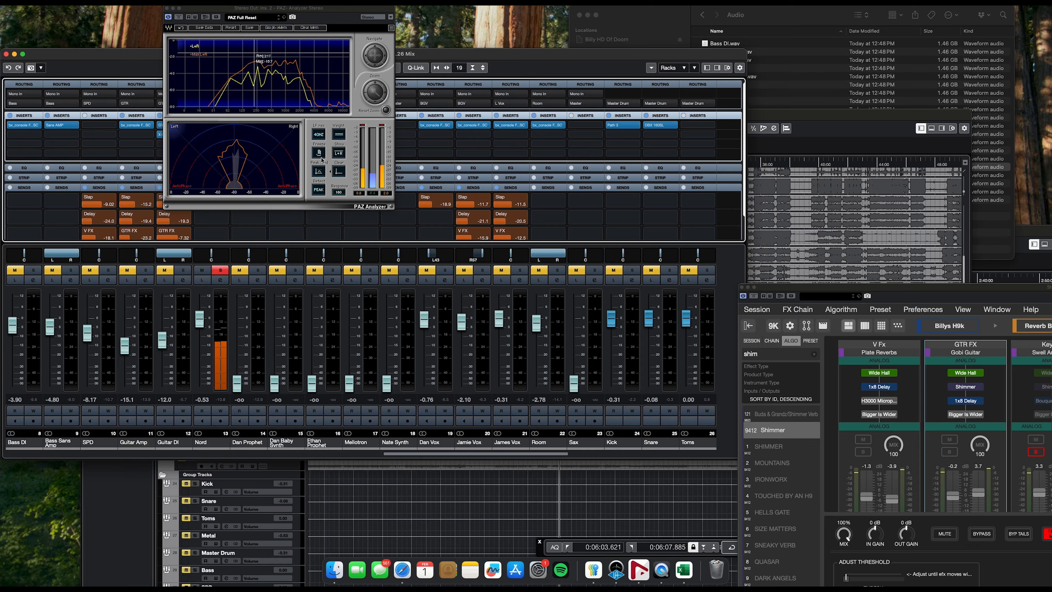
# - Move the PAZ Analyzer clear of the Nord channel, clear Nord's solo and add a Slap send in its first send slot
pyautogui.moveTo(229, 8); pyautogui.dragTo(386, 23)
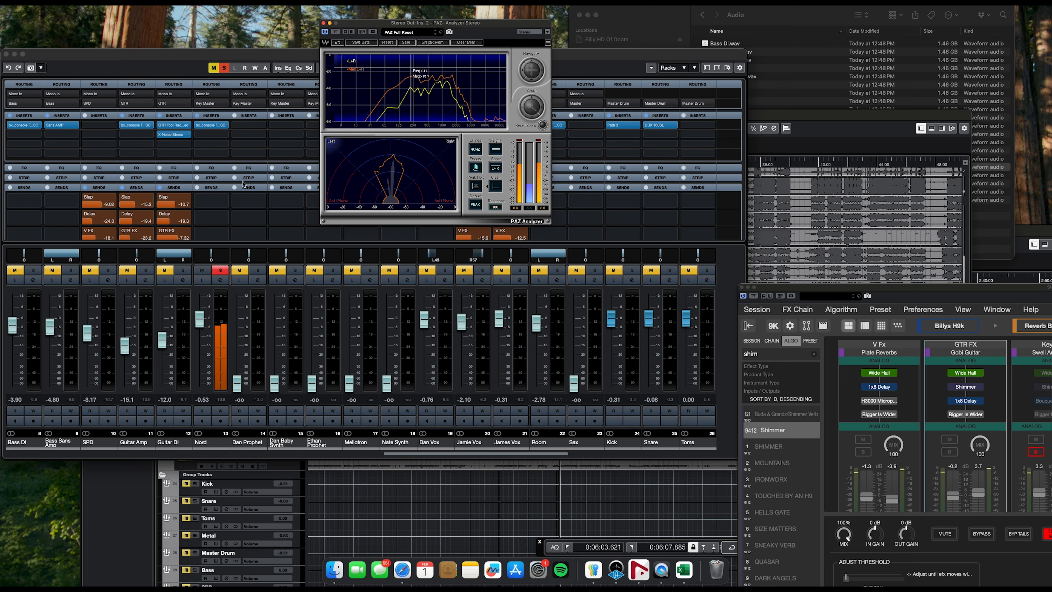
pyautogui.click(226, 270)
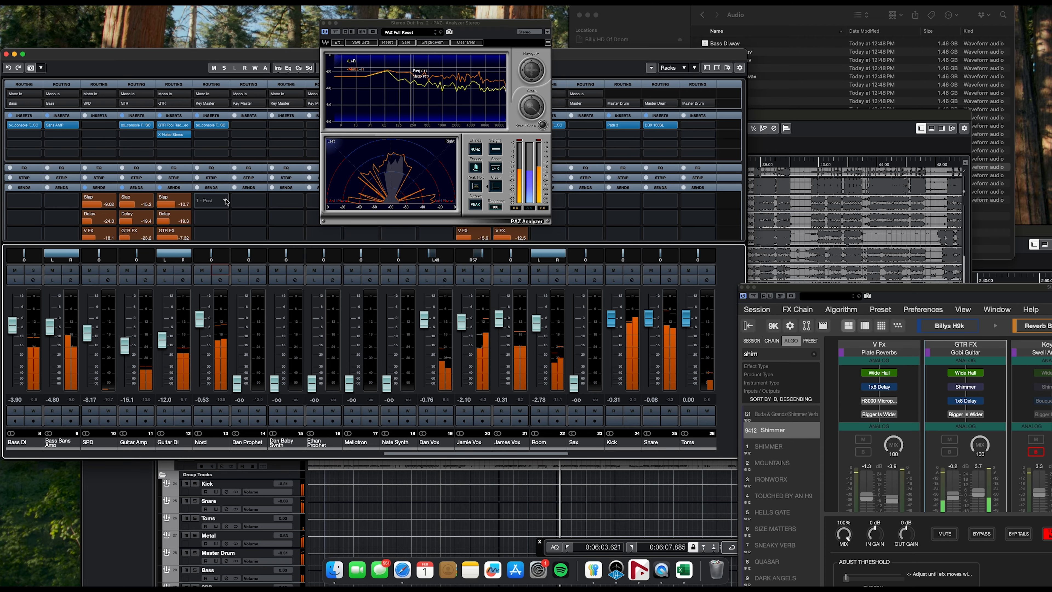
pyautogui.click(228, 216)
pyautogui.click(196, 199)
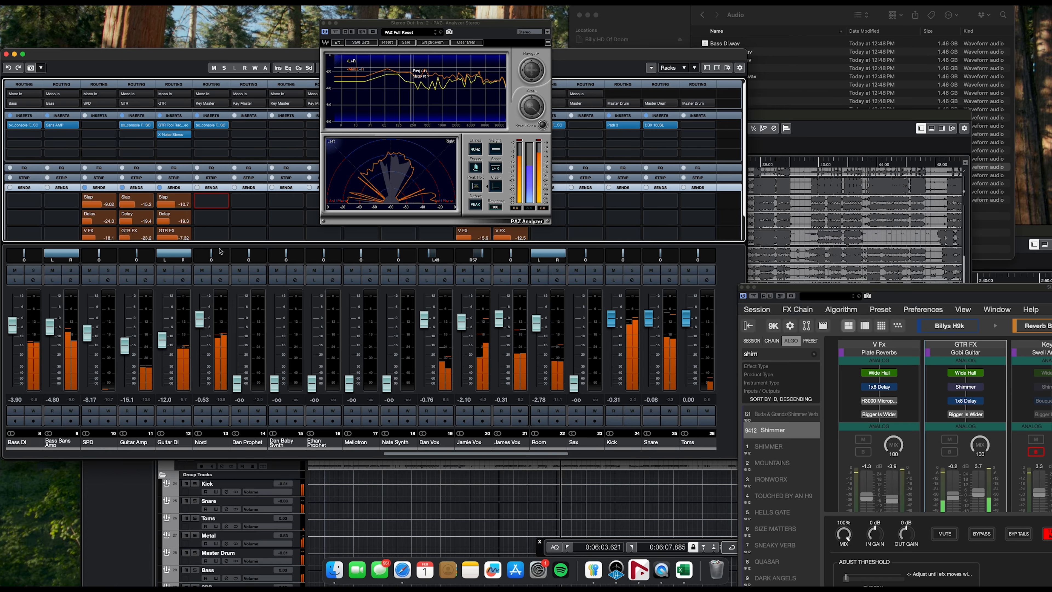
pyautogui.click(197, 197)
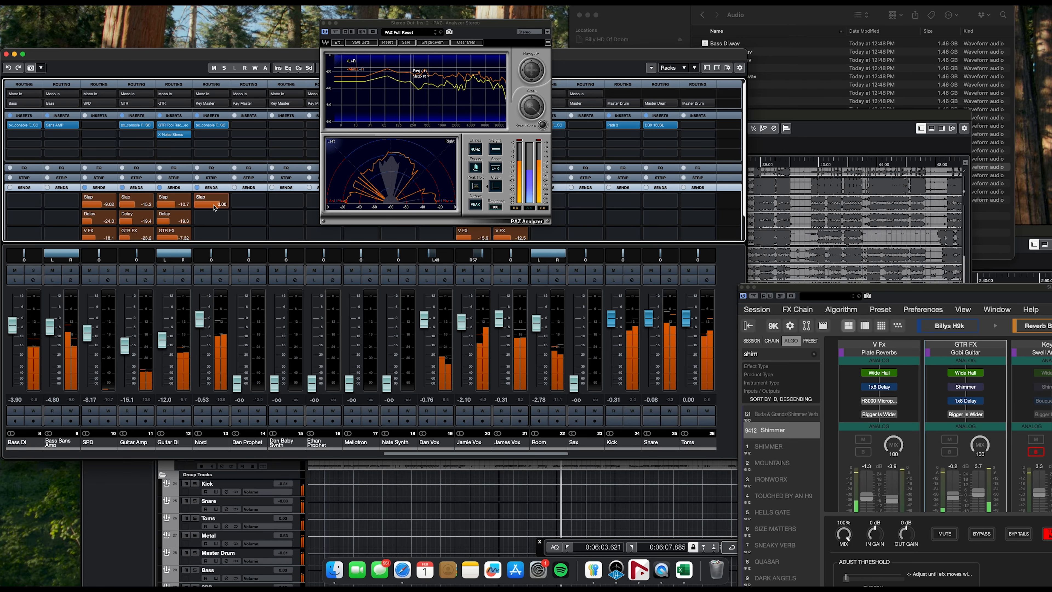
# - On the Nord channel, soloed, add a Delay send at -21.0 and set the Slap send to -19.4
pyautogui.click(224, 220)
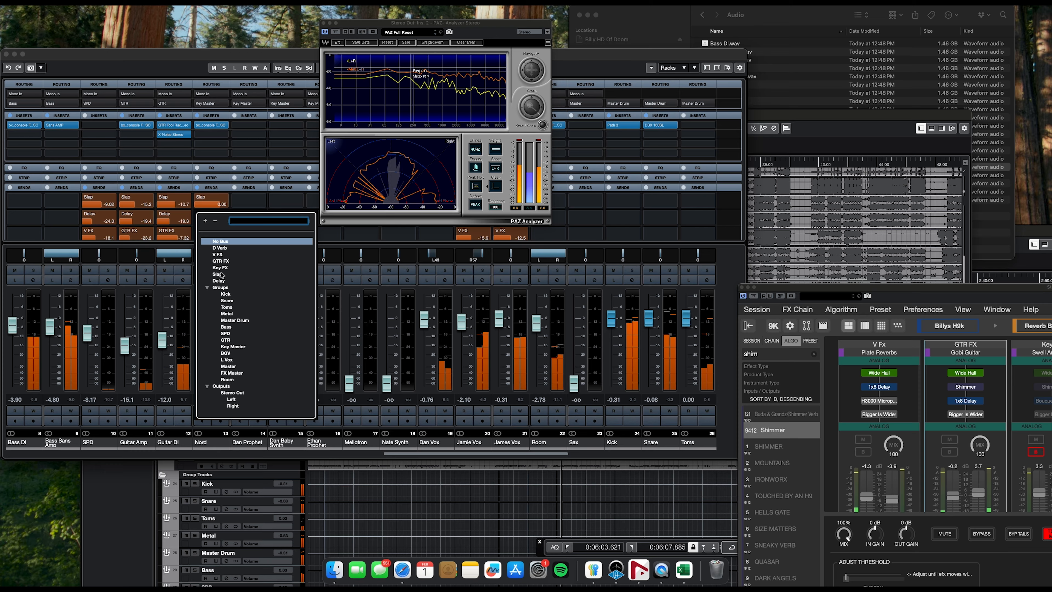
pyautogui.click(219, 281)
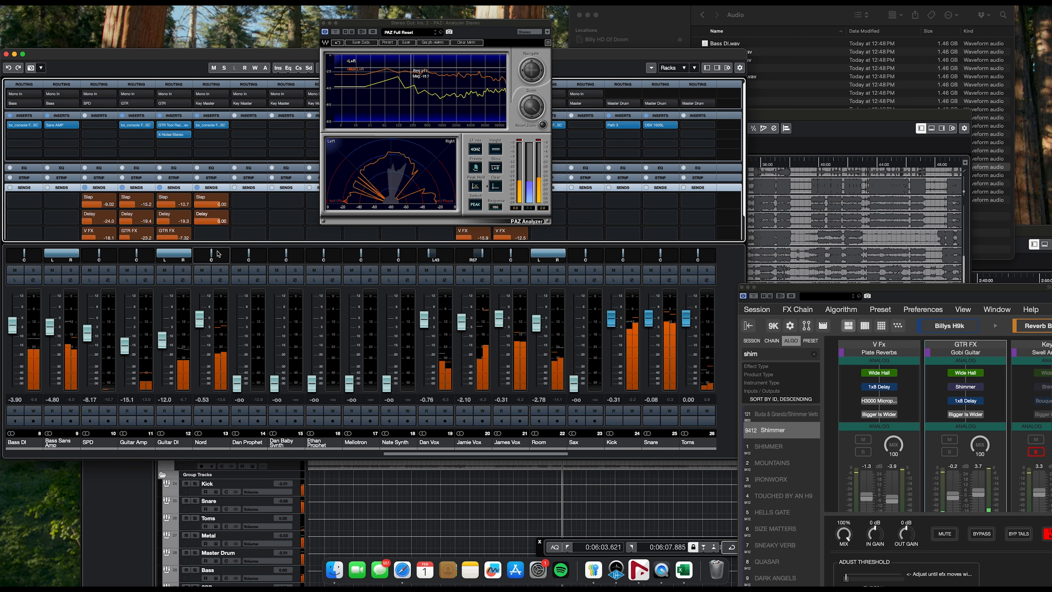
pyautogui.click(222, 270)
pyautogui.moveTo(220, 220); pyautogui.dragTo(119, 220)
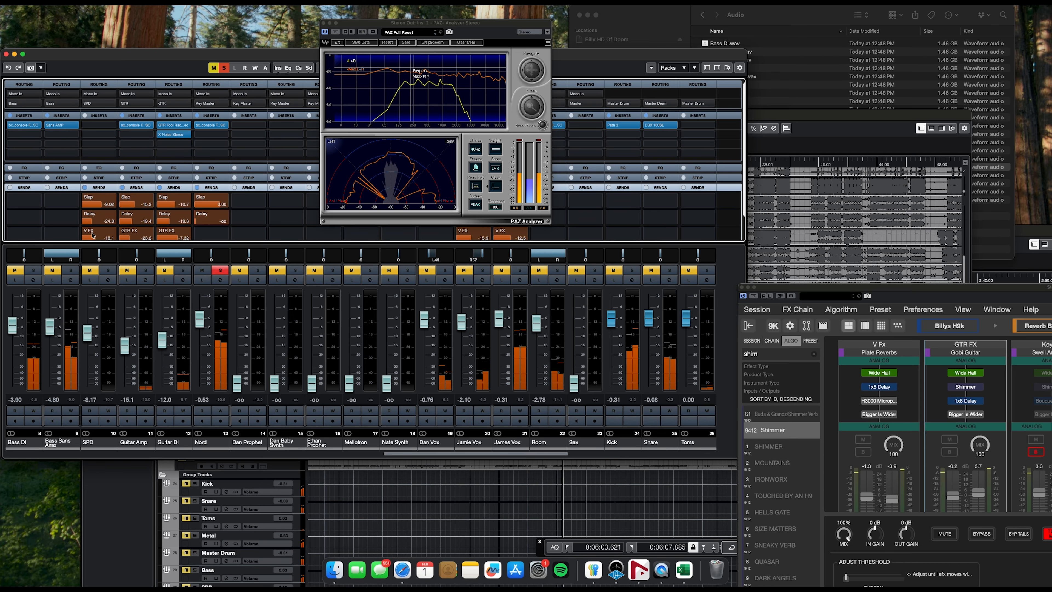
pyautogui.moveTo(216, 204)
pyautogui.mouseDown()
pyautogui.moveTo(184, 209)
pyautogui.moveTo(217, 221)
pyautogui.mouseUp()
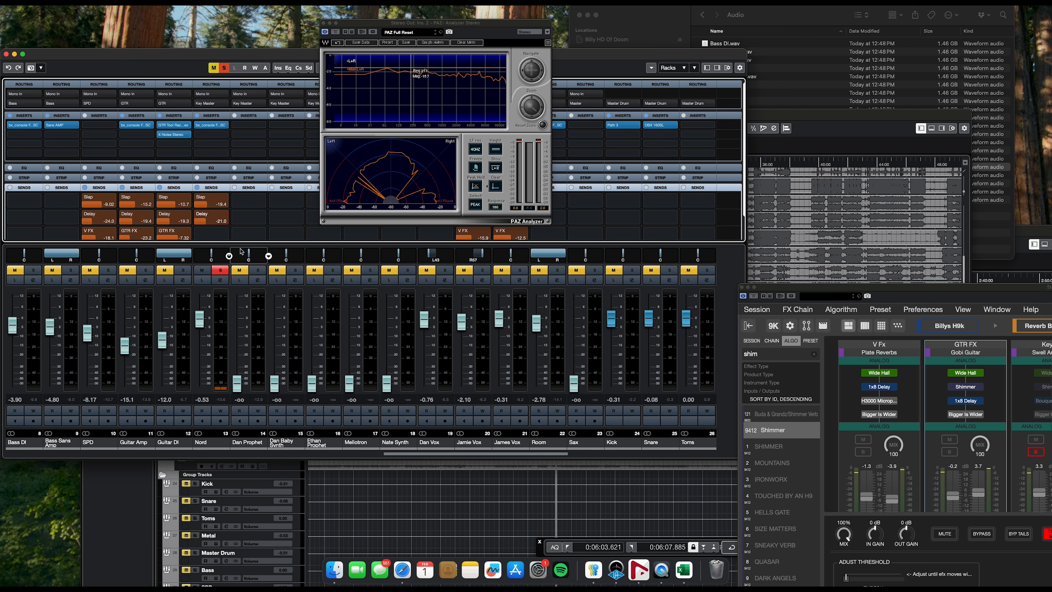
# - Add a Key FX send in Nord's third send slot, and switch off its Slap and Delay sends
pyautogui.click(226, 234)
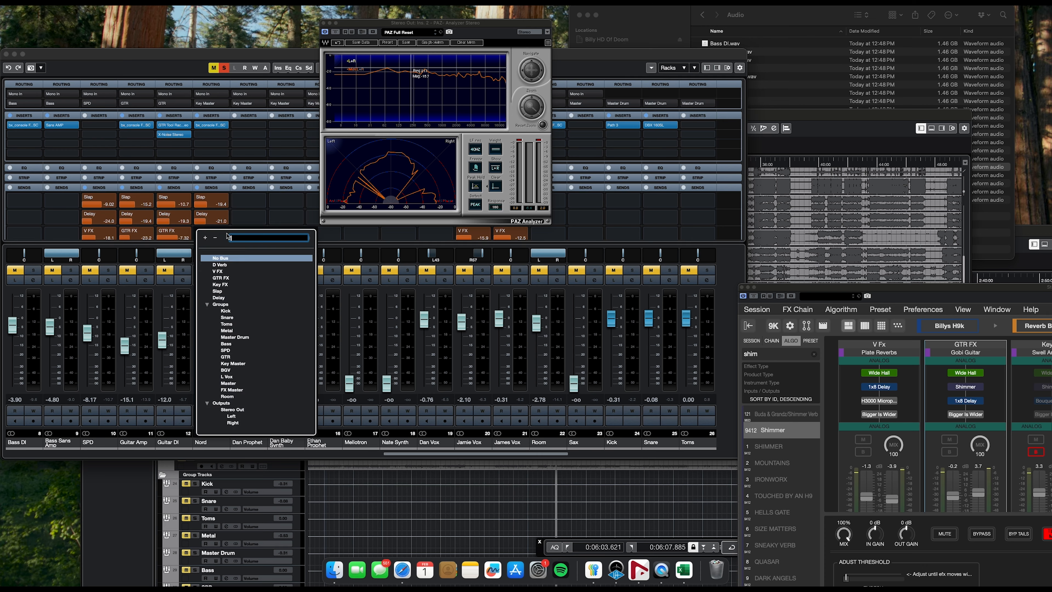
pyautogui.click(220, 272)
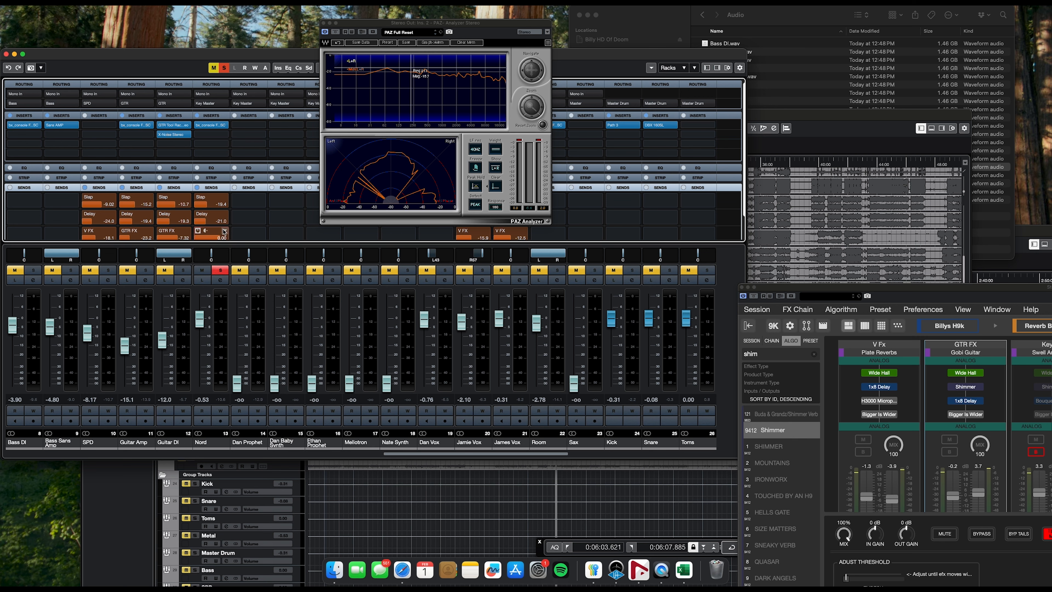
pyautogui.click(224, 231)
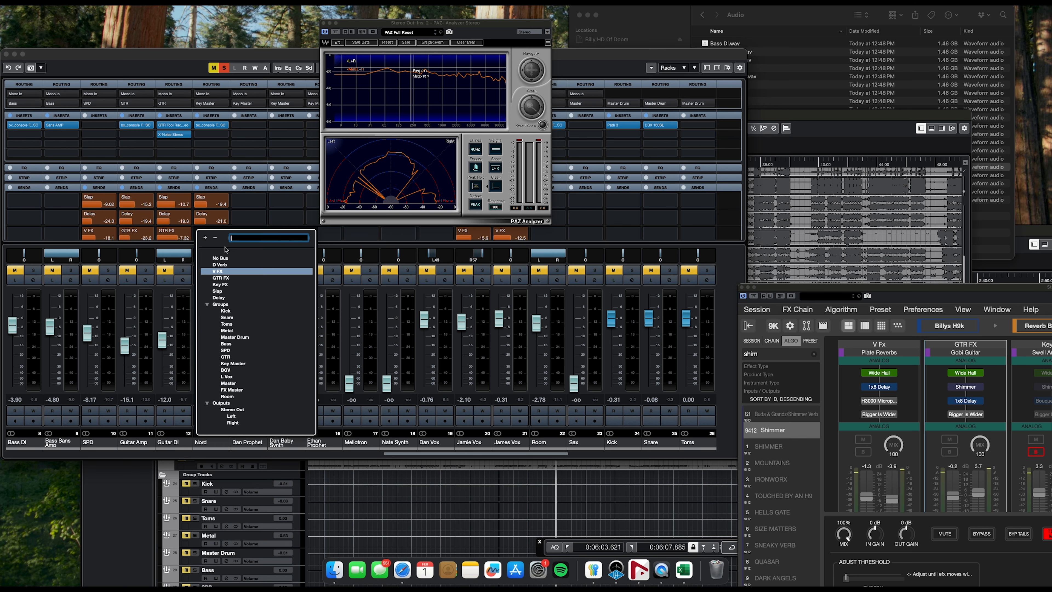
pyautogui.click(222, 285)
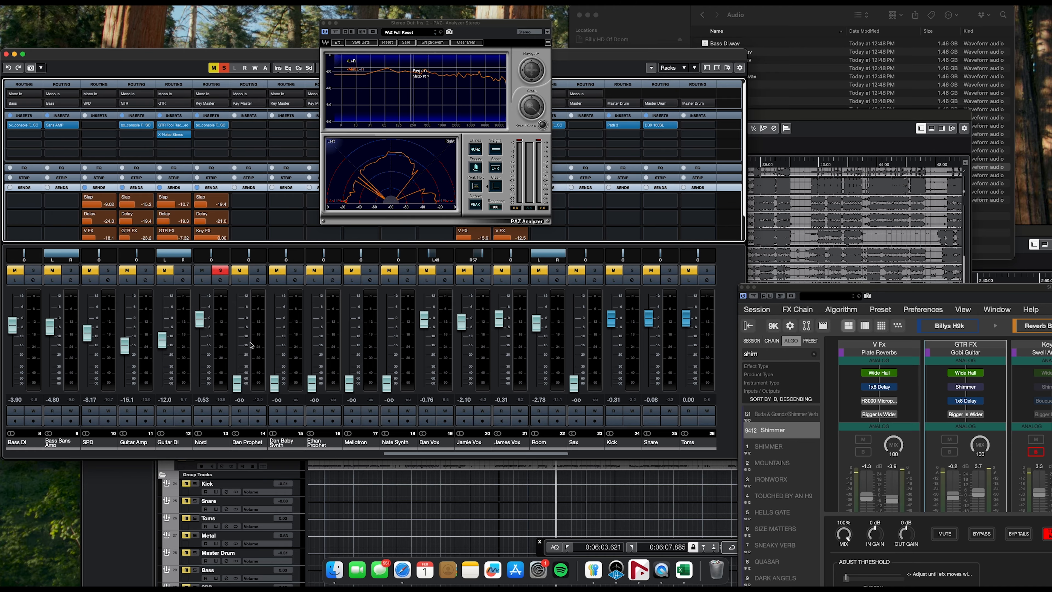
pyautogui.click(196, 200)
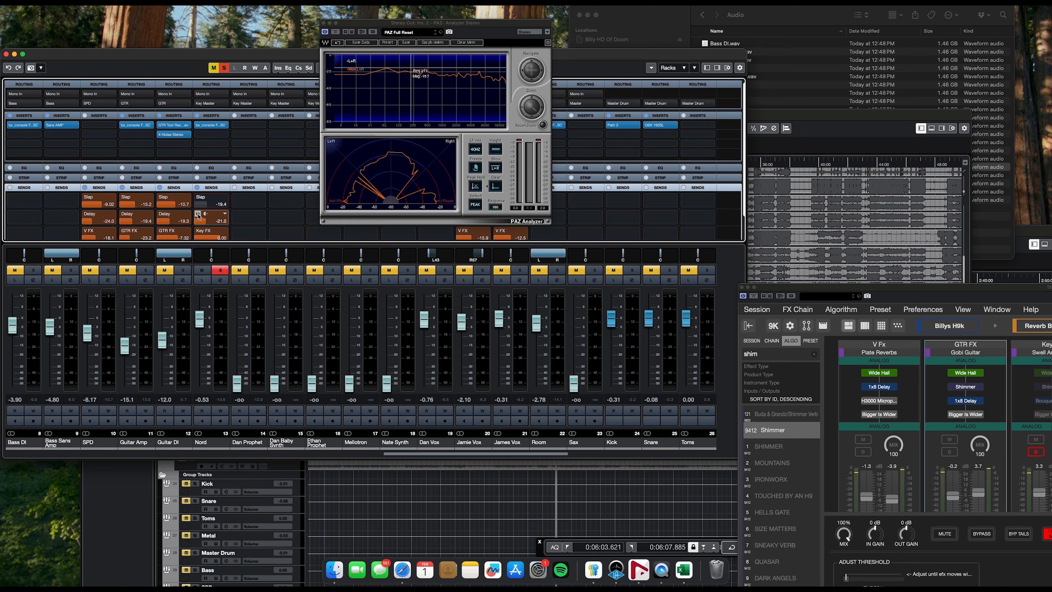
# - Start playback and re-enable the Key FX "Swell And Fade" chain in Emote
pyautogui.moveTo(839, 286); pyautogui.dragTo(501, 19)
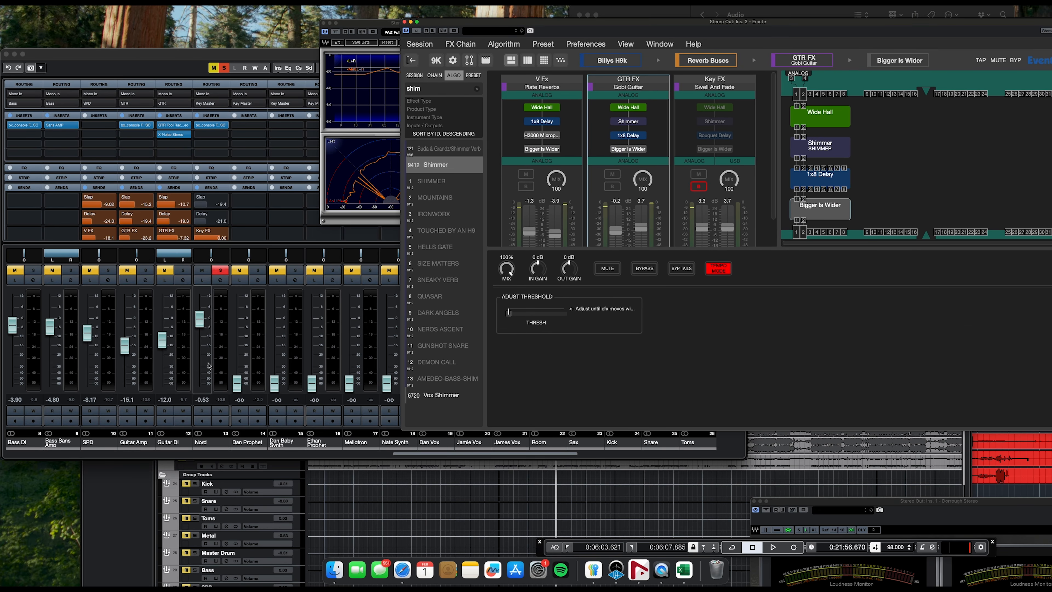
pyautogui.hscroll(10, 208, 365)
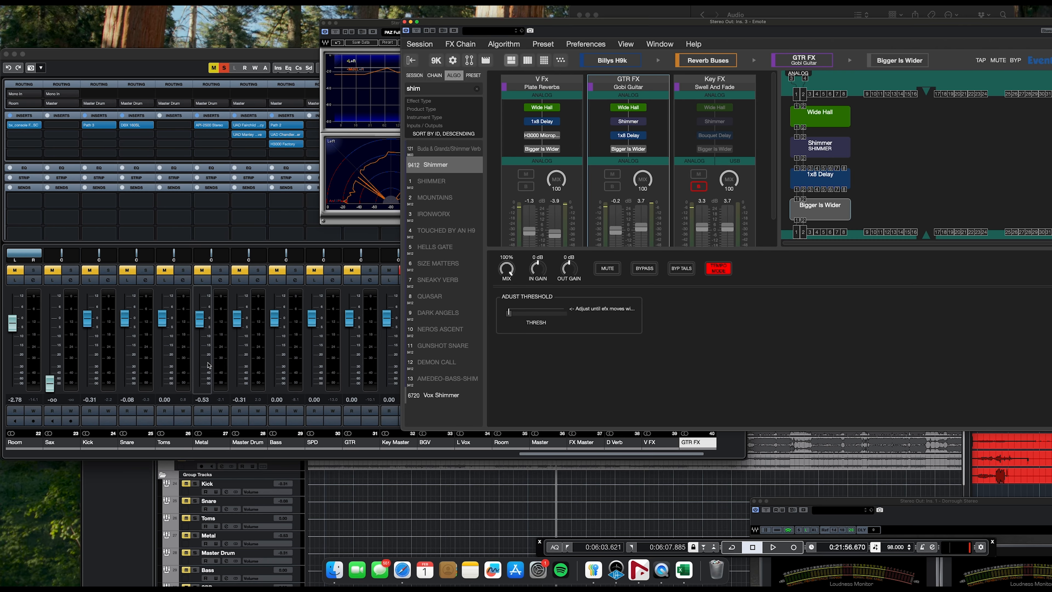
pyautogui.moveTo(628, 27); pyautogui.dragTo(325, 120)
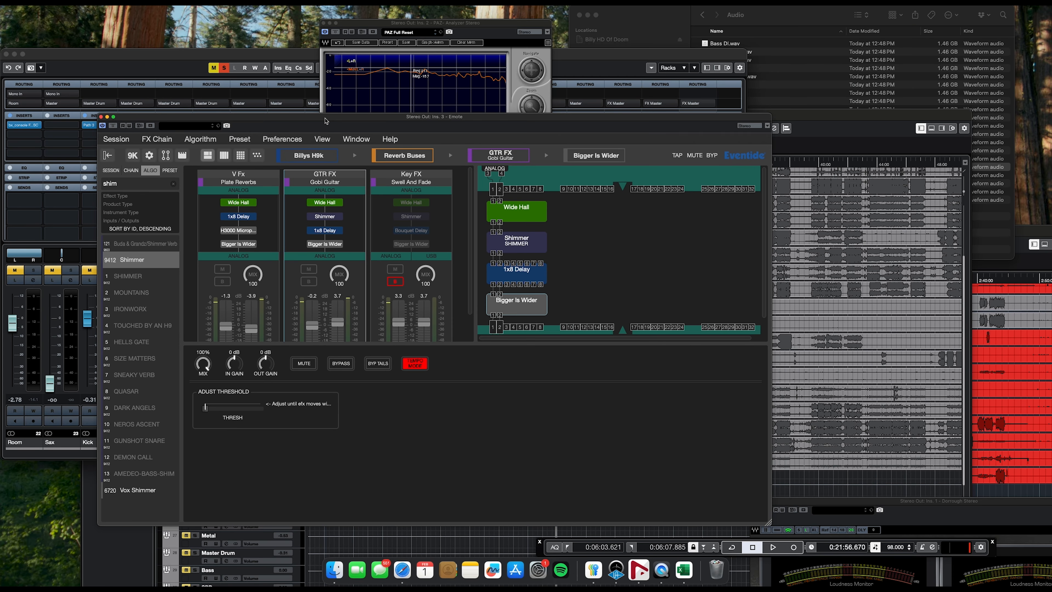
pyautogui.press('space')
pyautogui.click(396, 282)
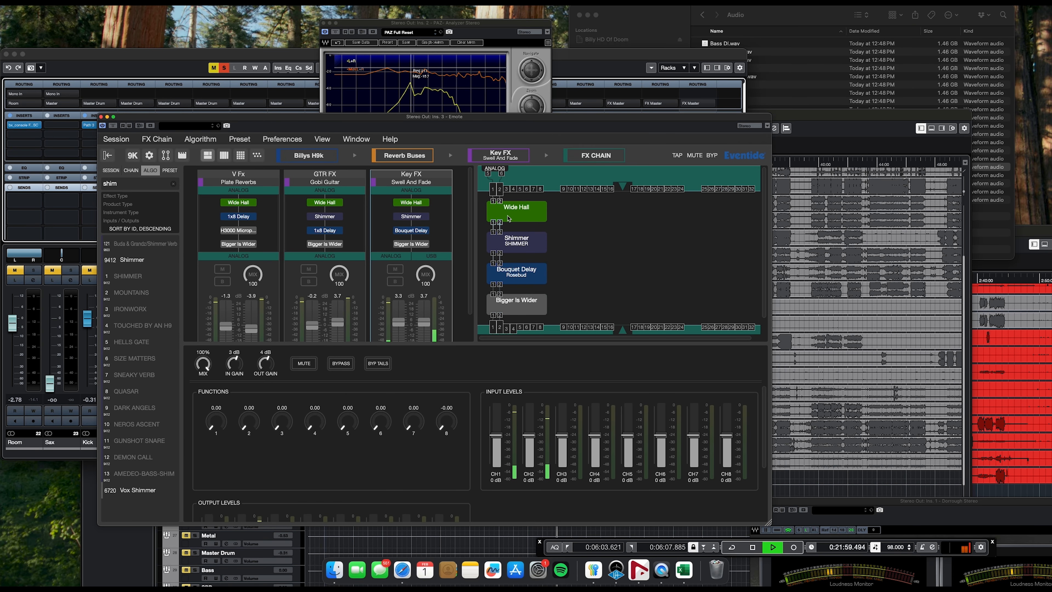
# - In the Key FX chain, bypass the Bouquet Delay, set the Wide Hall mix to 73% and raise the input level to 9.6
pyautogui.click(524, 209)
pyautogui.click(518, 273)
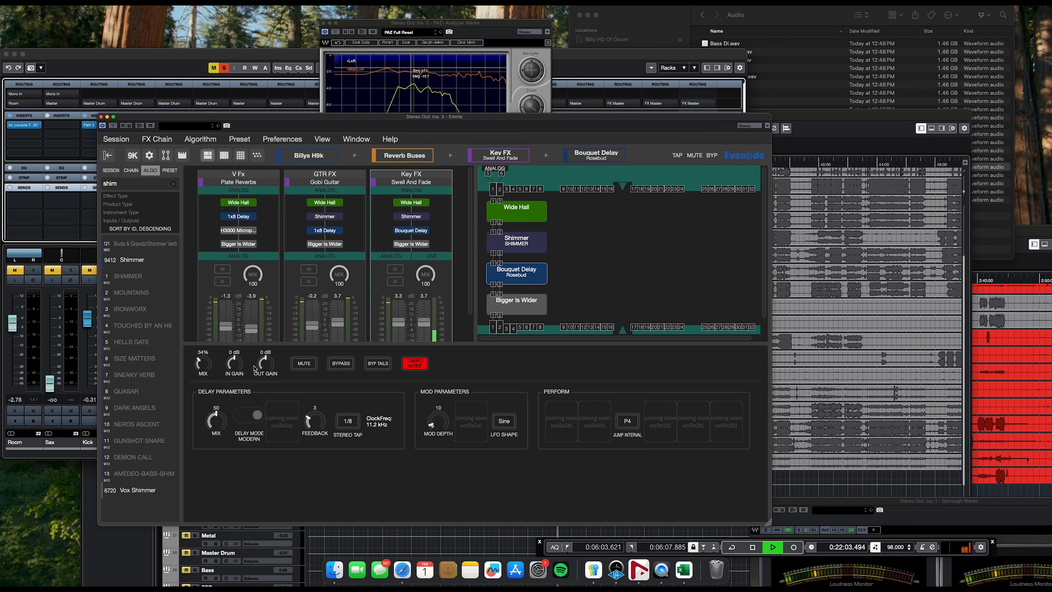
pyautogui.click(343, 364)
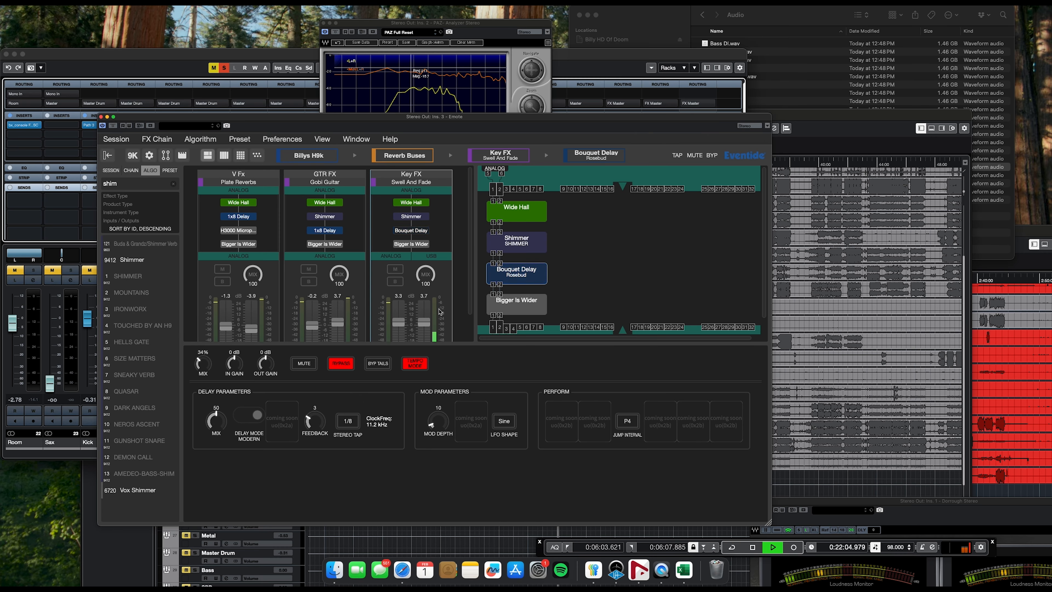
pyautogui.click(516, 246)
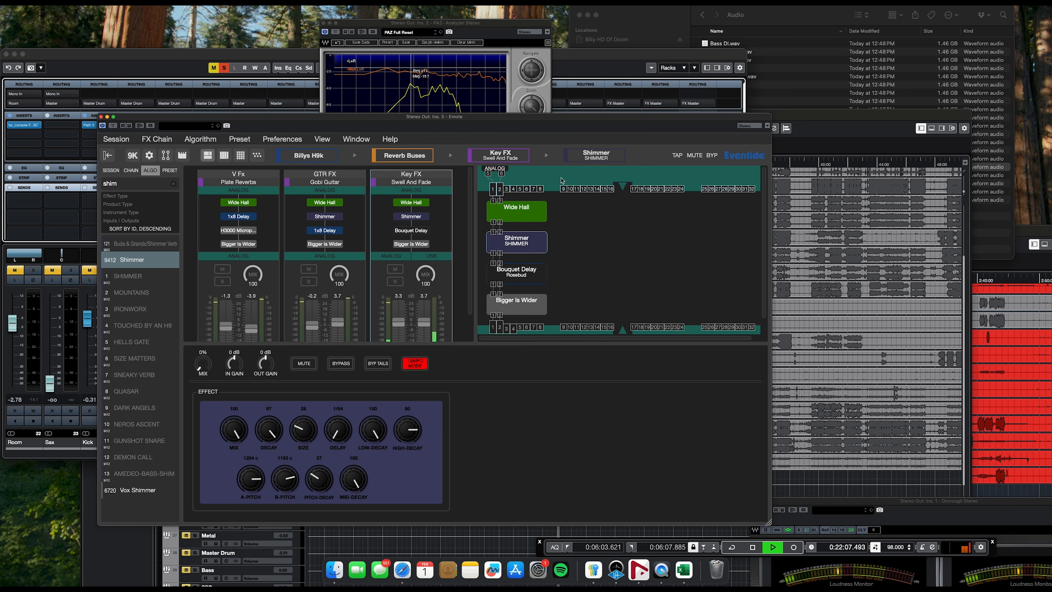
pyautogui.click(534, 211)
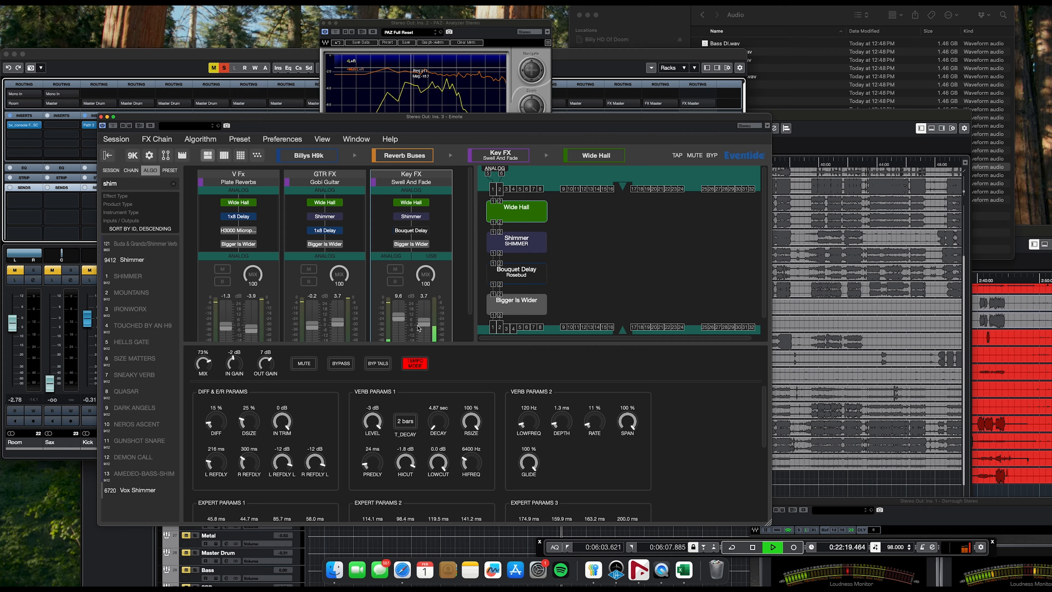
# - Set the Shimmer's mix to 81% with a larger size, and raise the Key FX chain's output level to 6.0
pyautogui.click(512, 245)
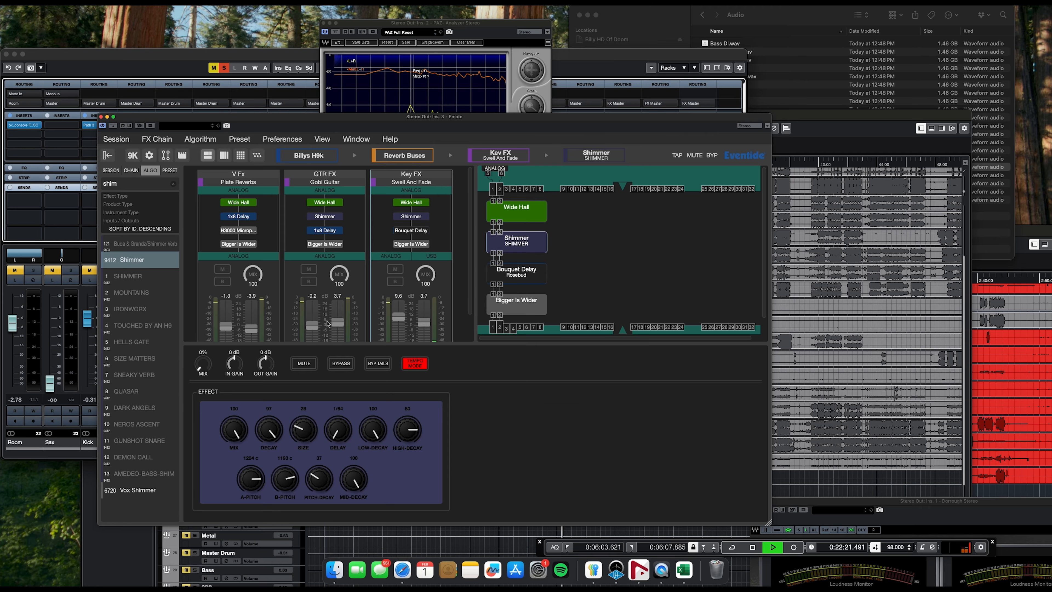
pyautogui.press('space')
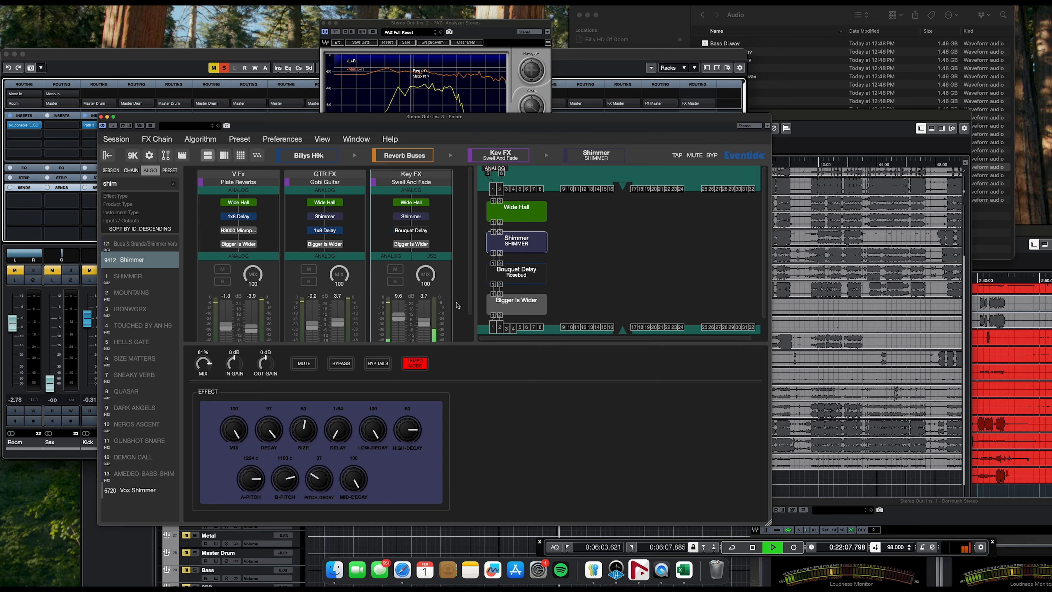
pyautogui.moveTo(421, 322); pyautogui.dragTo(422, 318)
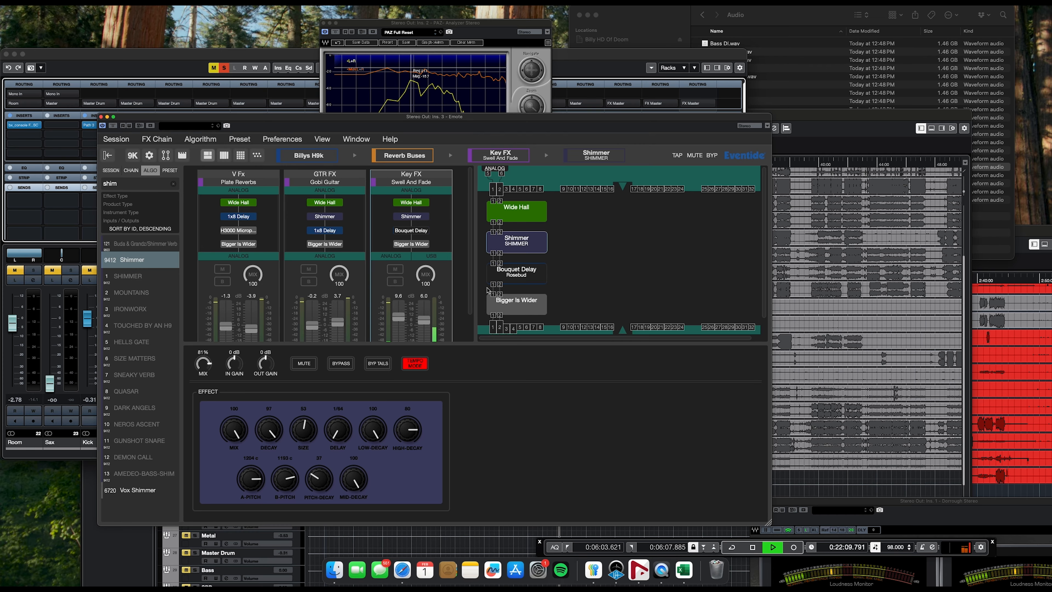
# - Rebalance the Key FX chain with the Wide Hall mix at about 48% and the Shimmer mix at about 43%
pyautogui.moveTo(248, 115); pyautogui.dragTo(619, 146)
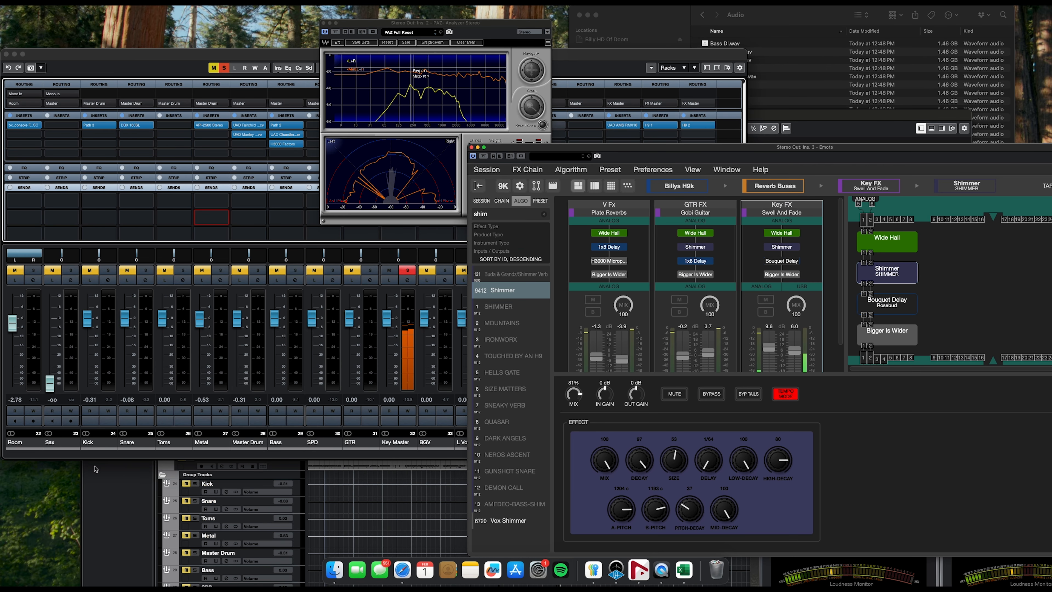
pyautogui.hscroll(4, 144, 381)
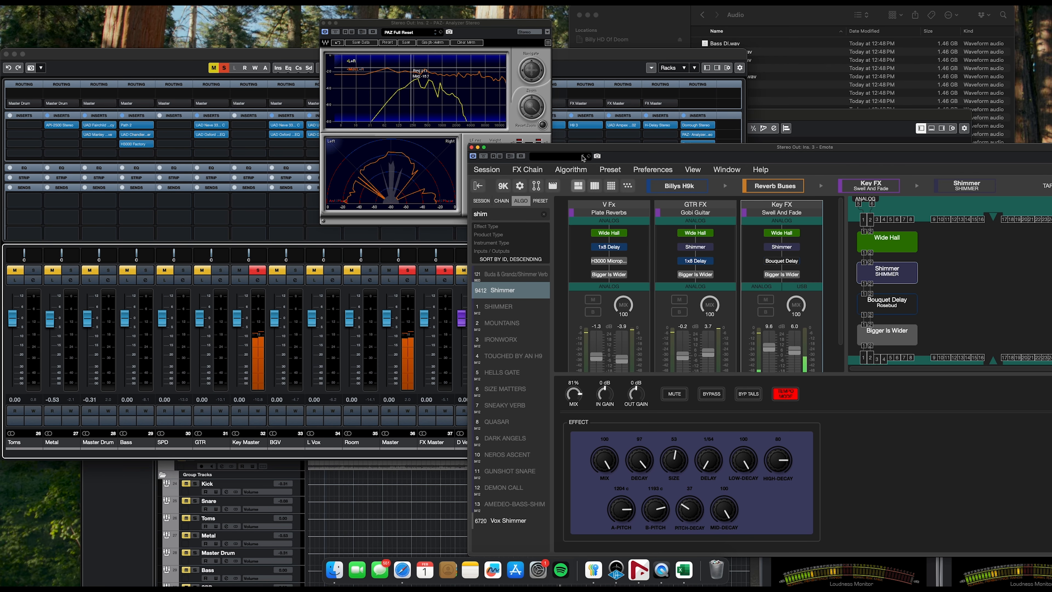
pyautogui.moveTo(567, 149); pyautogui.dragTo(805, 342)
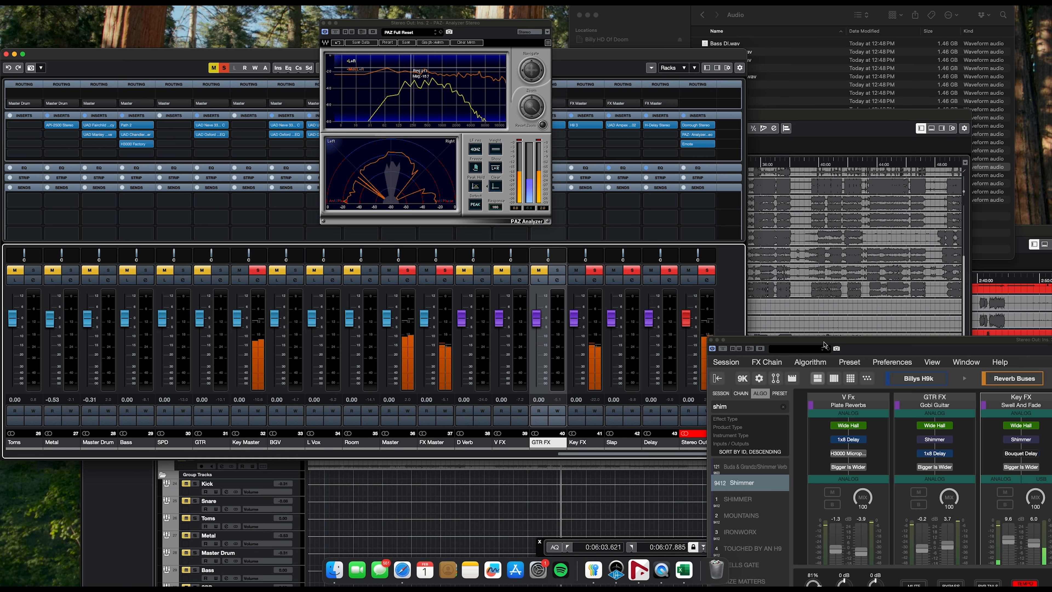
pyautogui.moveTo(821, 339); pyautogui.dragTo(223, 74)
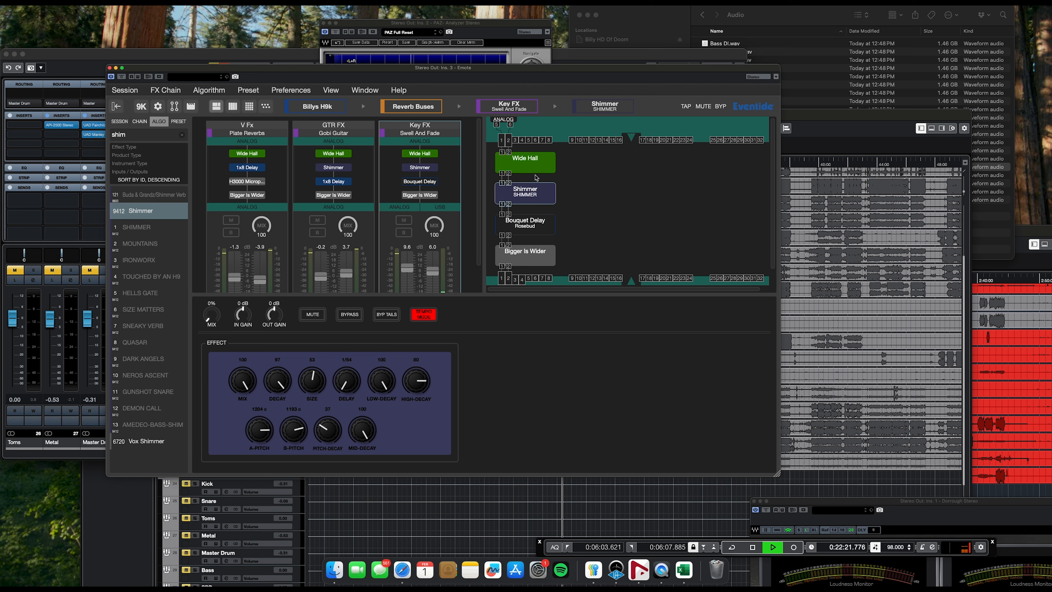
pyautogui.click(532, 164)
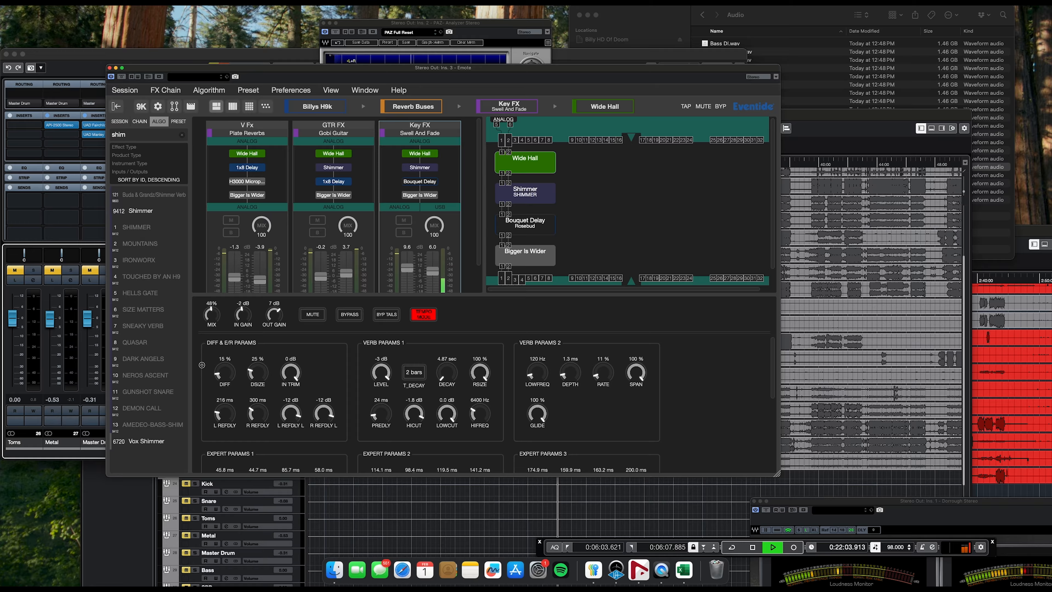
pyautogui.click(527, 199)
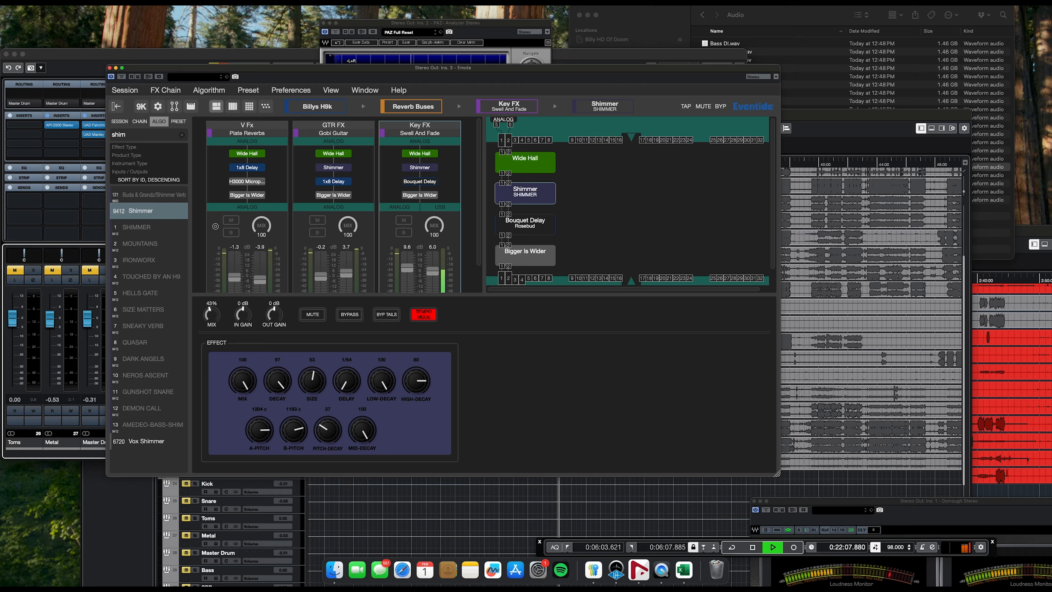
# - Re-enable the Bouquet Delay, lower its mix to about 25%, and show the Bigger Is Wider settings
pyautogui.click(534, 226)
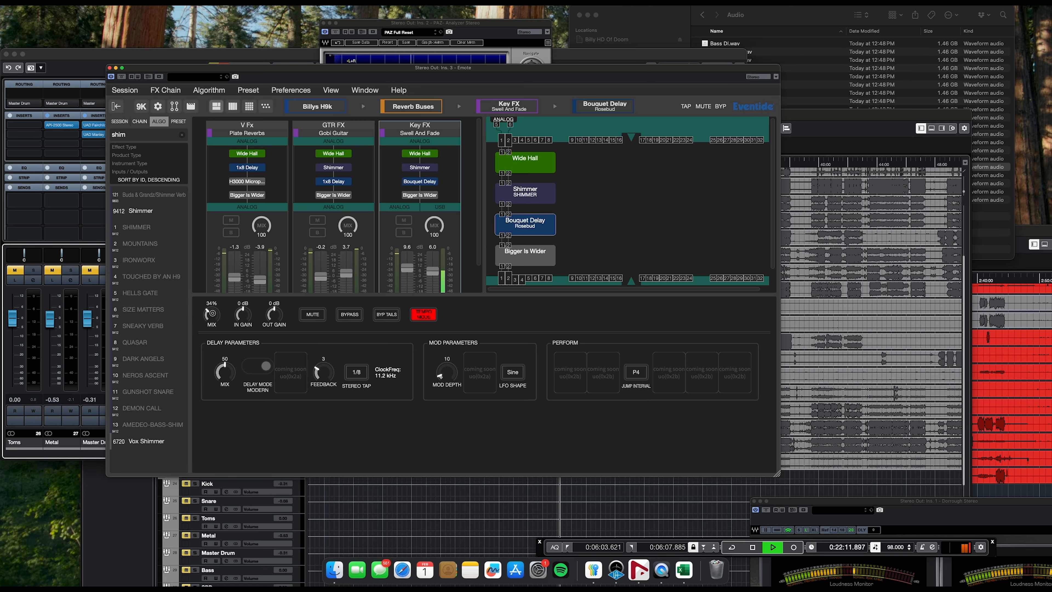
pyautogui.moveTo(211, 326); pyautogui.dragTo(221, 254)
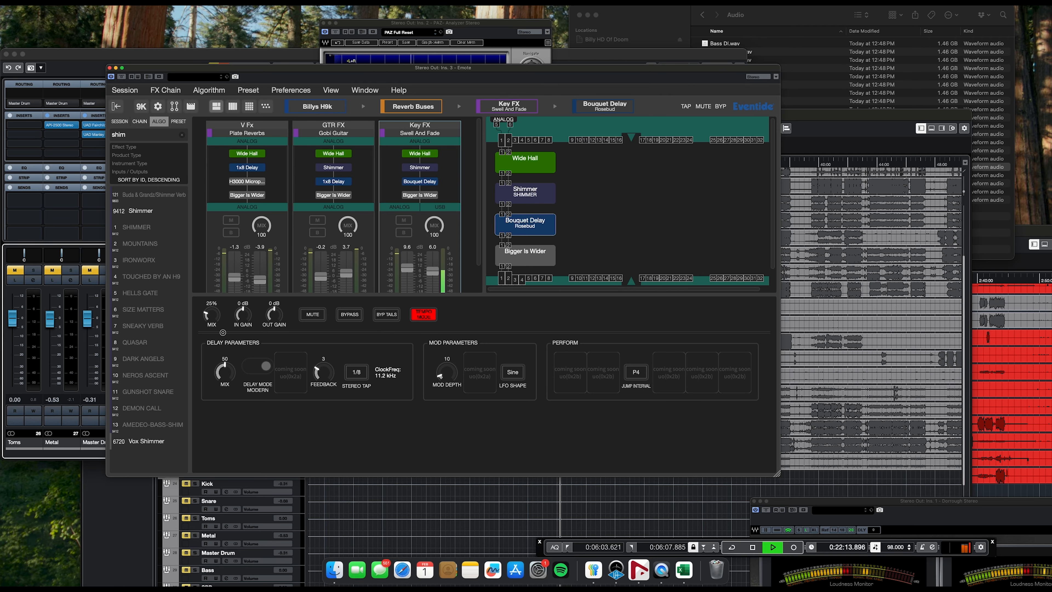
pyautogui.click(516, 257)
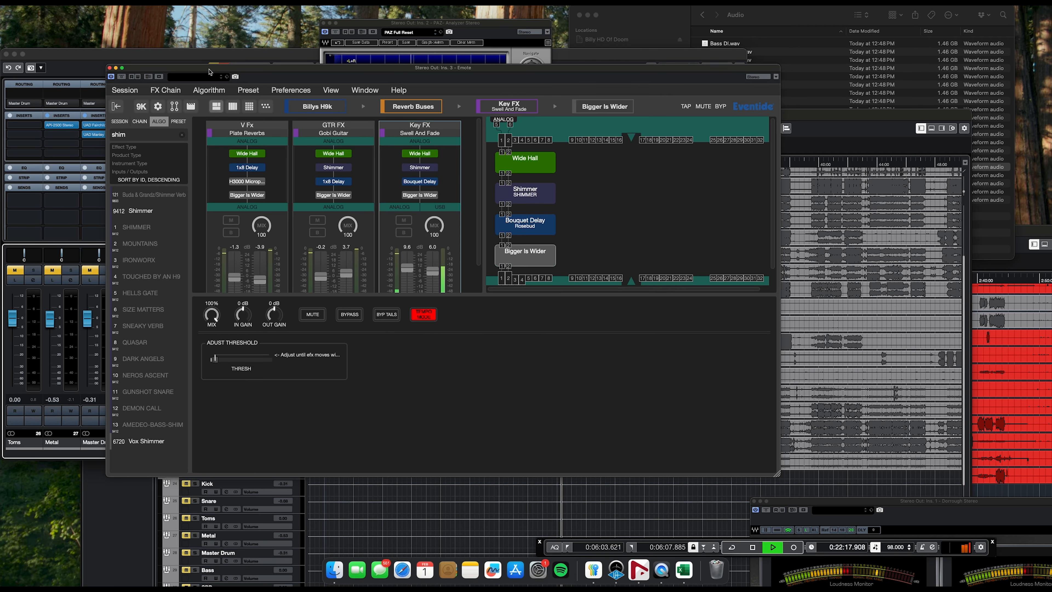
# - Release all solos in the mixer, then solo the Key FX channel and open its channel settings
pyautogui.moveTo(208, 68); pyautogui.dragTo(732, 453)
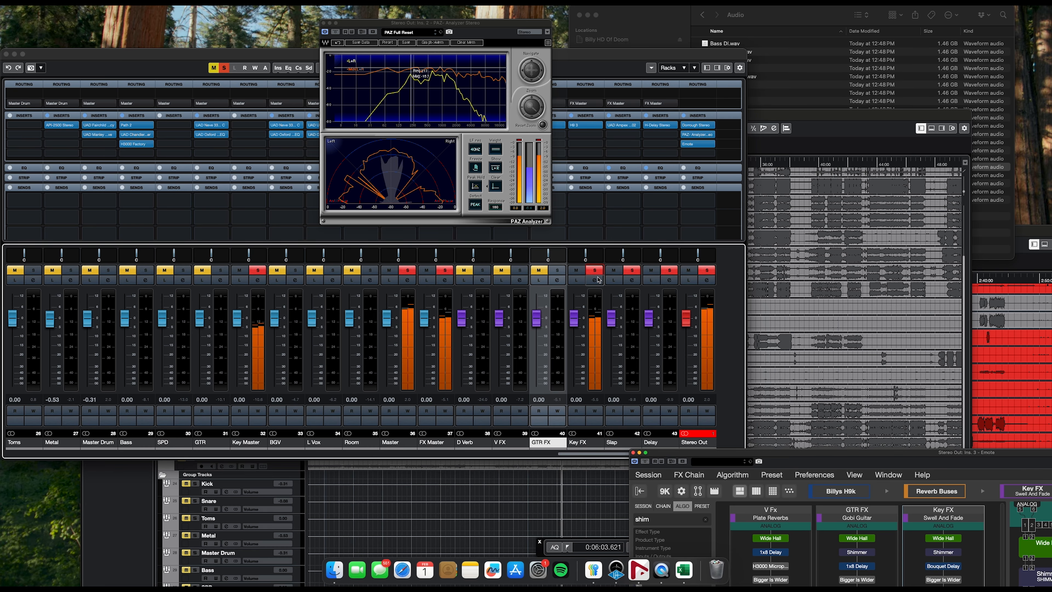
pyautogui.click(226, 69)
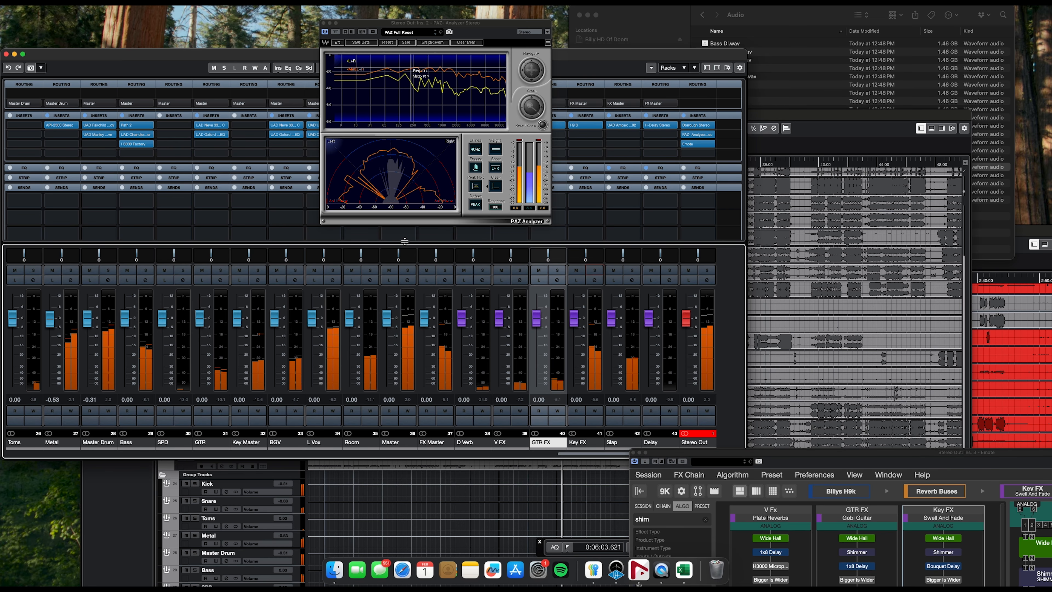
pyautogui.click(598, 281)
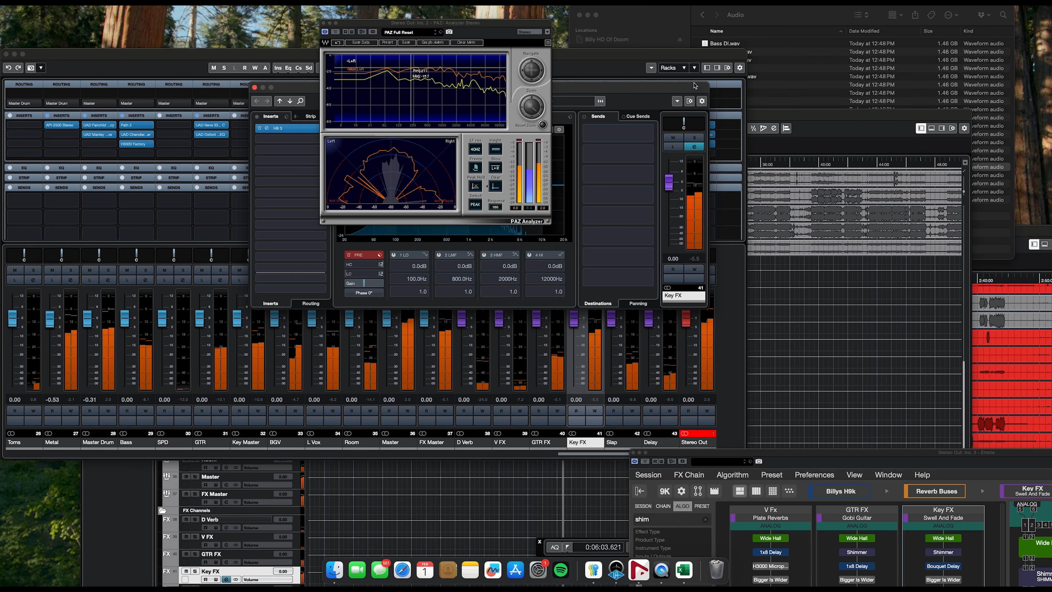
pyautogui.moveTo(624, 88); pyautogui.dragTo(443, 196)
pyautogui.click(594, 271)
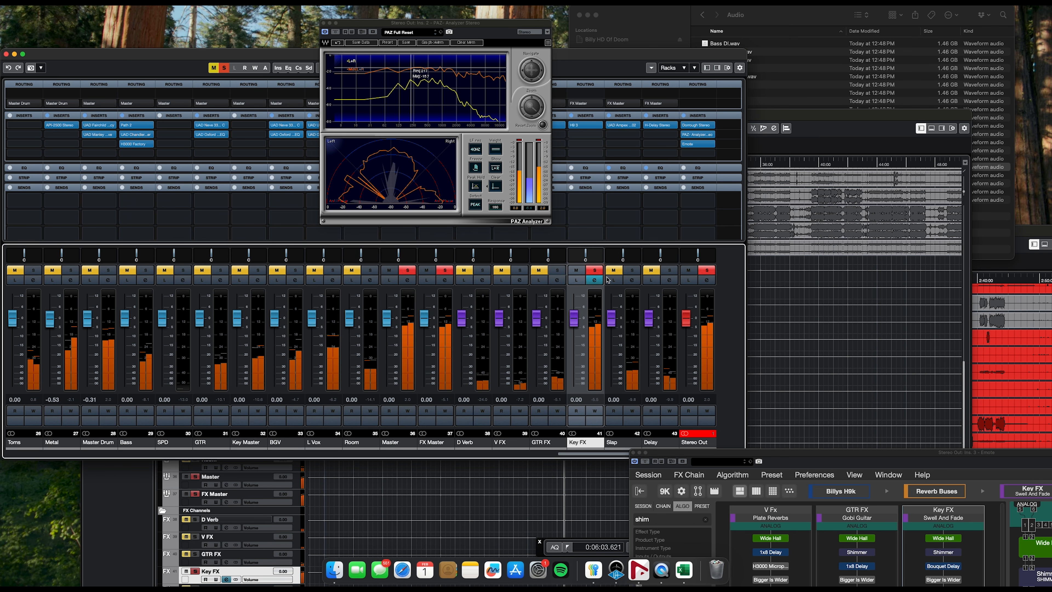
pyautogui.click(595, 281)
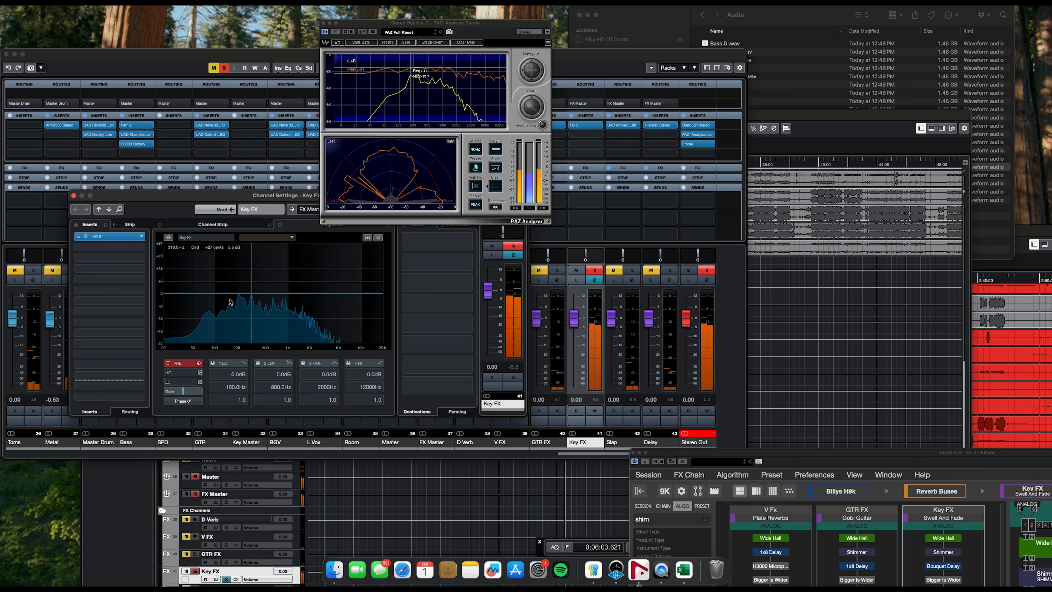
# - Shape the Key FX channel EQ with a 48 dB/Oct low cut and dips of about -7.9 dB at 206 Hz and -7.5 dB at 715 Hz
pyautogui.click(170, 381)
pyautogui.click(199, 382)
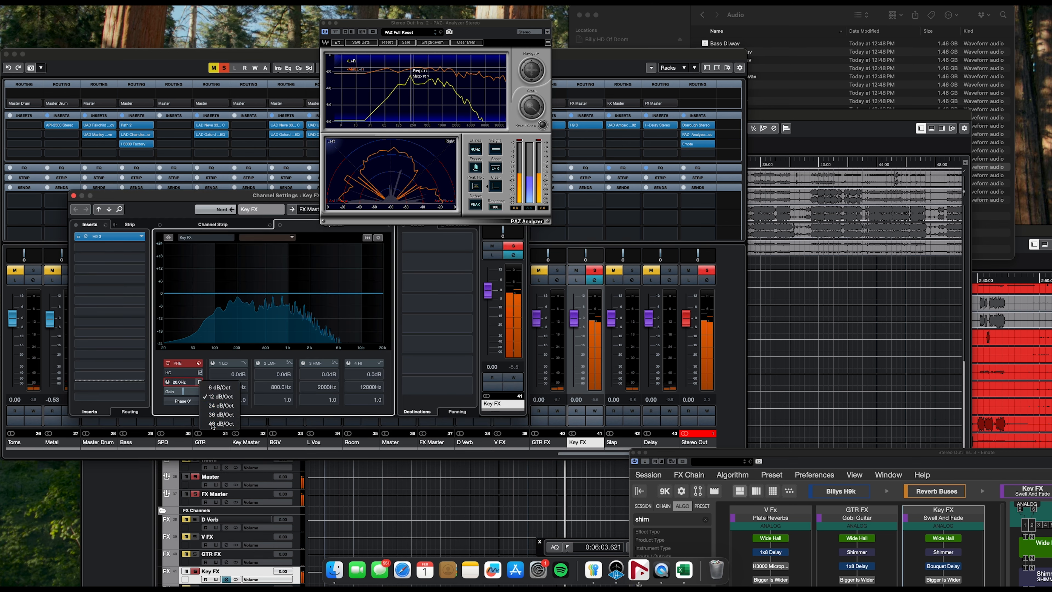
pyautogui.click(212, 423)
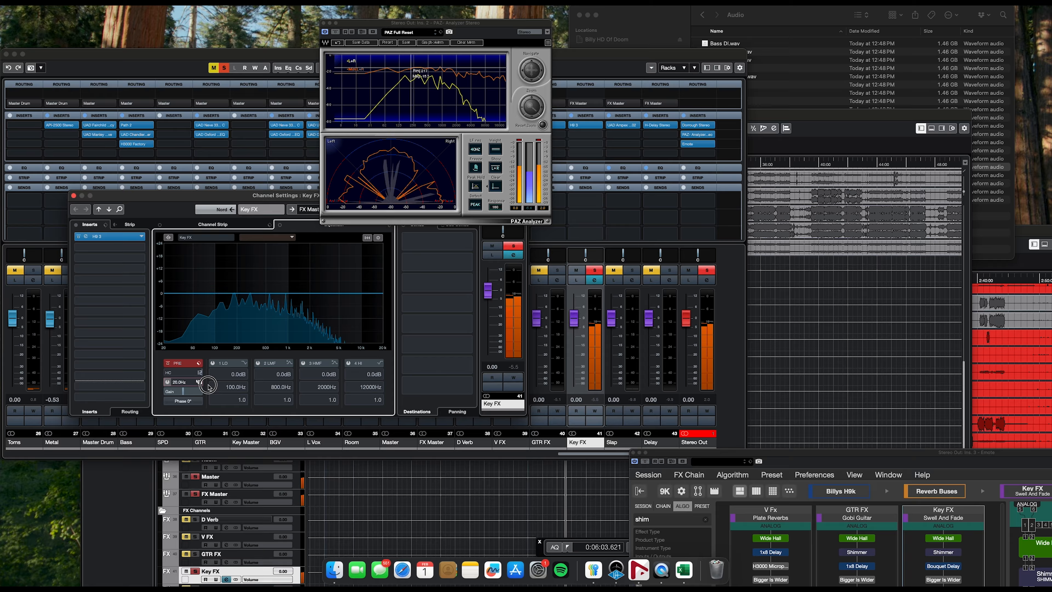
pyautogui.moveTo(219, 387); pyautogui.dragTo(225, 391)
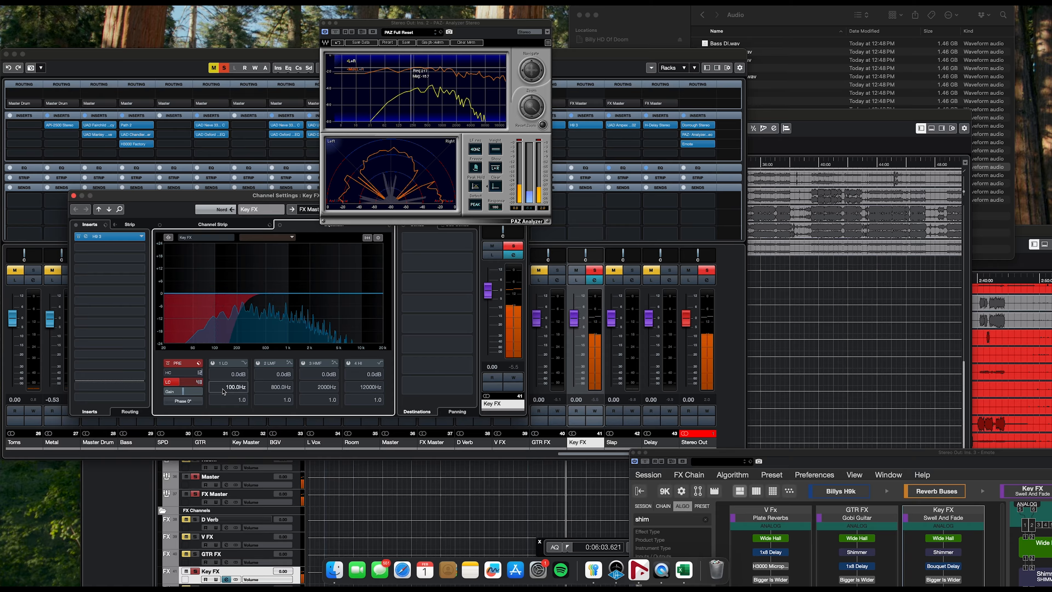
pyautogui.click(174, 383)
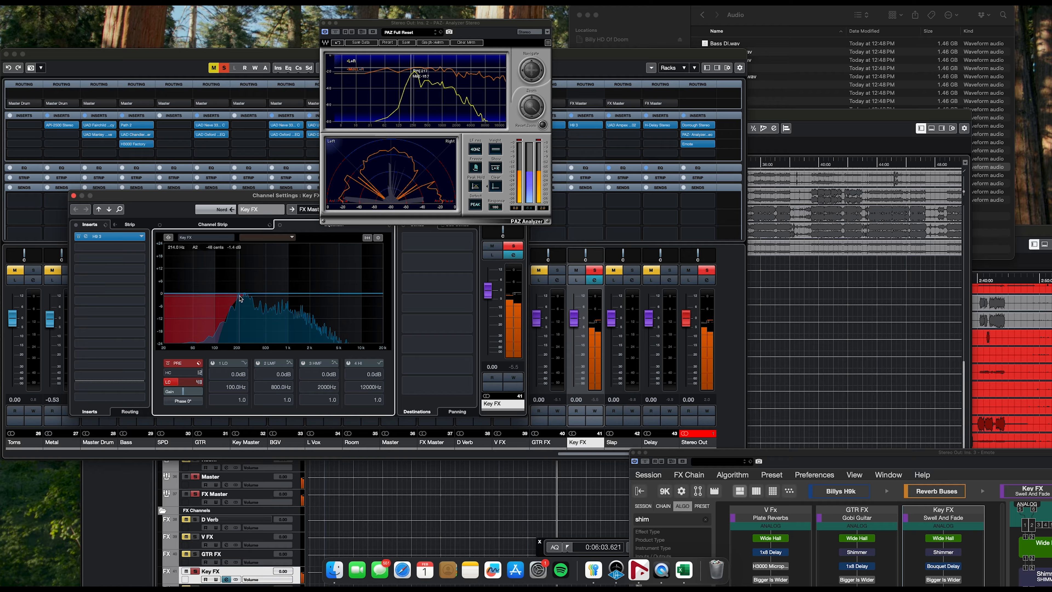
pyautogui.moveTo(239, 298); pyautogui.dragTo(277, 309)
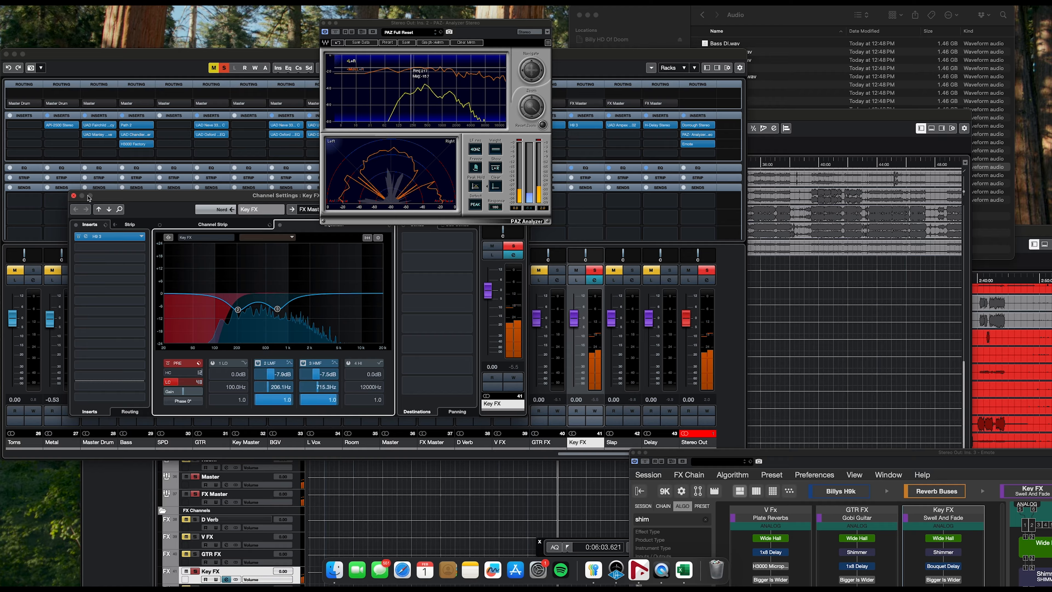
pyautogui.click(74, 195)
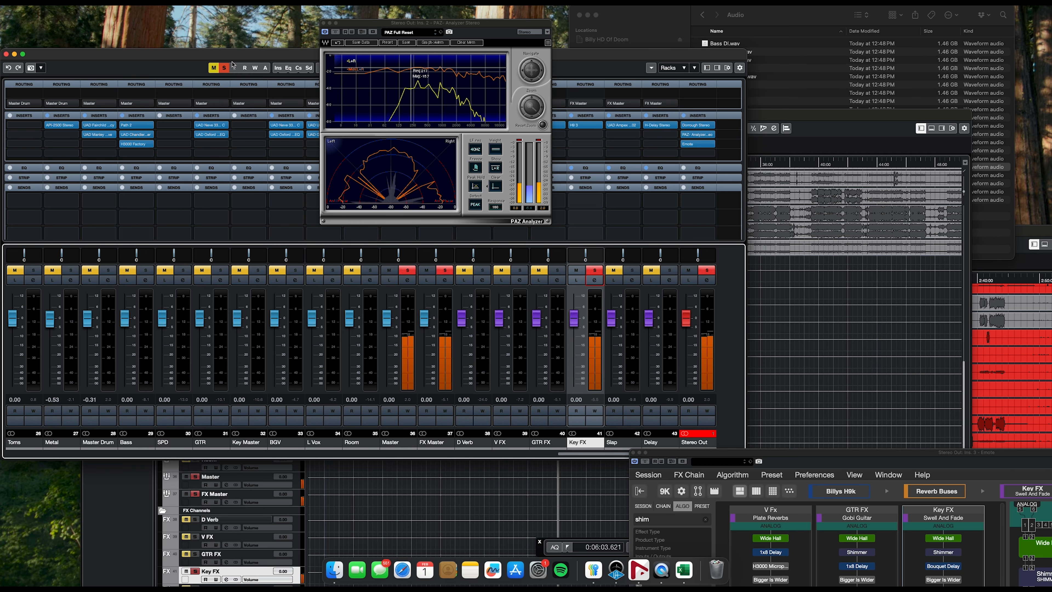
# - Release all solos in the mixer and set the Nord channel's Key FX send to about -15.3
pyautogui.click(224, 68)
pyautogui.hscroll(-5, 290, 357)
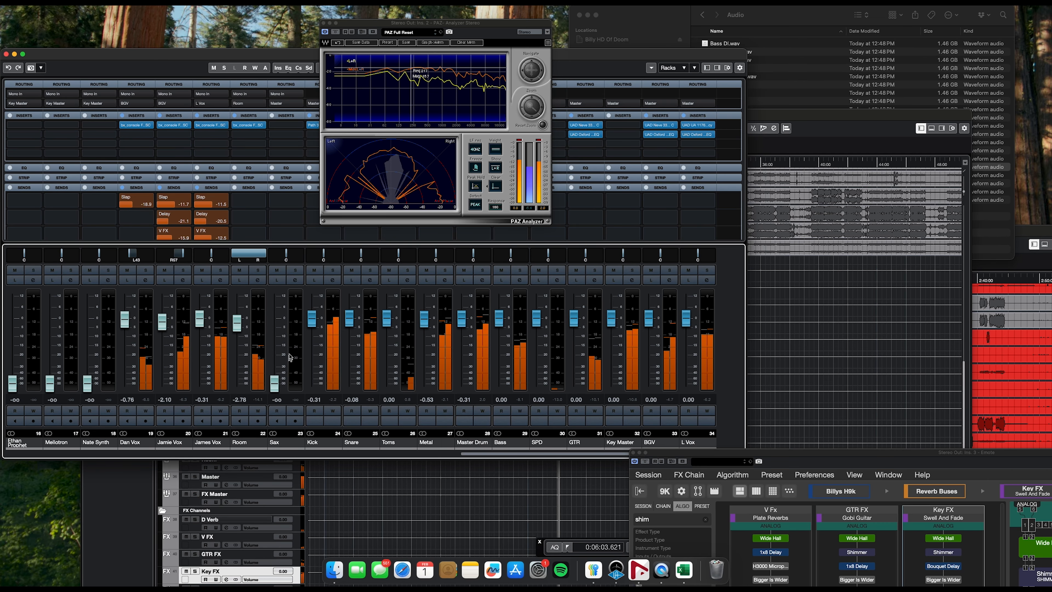
pyautogui.hscroll(-3, 315, 382)
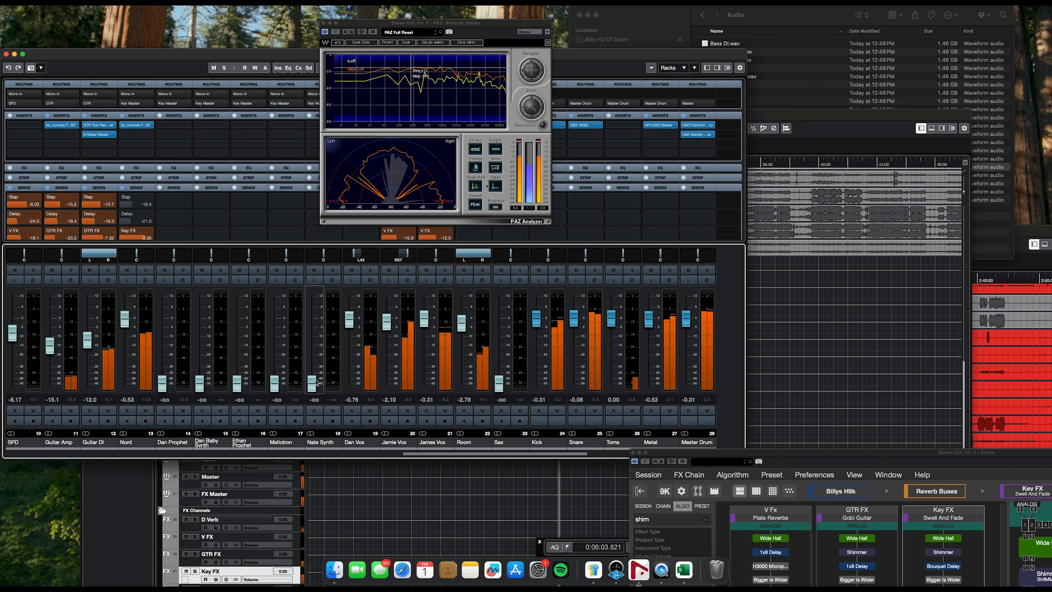
pyautogui.hscroll(-1, 315, 382)
pyautogui.moveTo(182, 236); pyautogui.dragTo(31, 290)
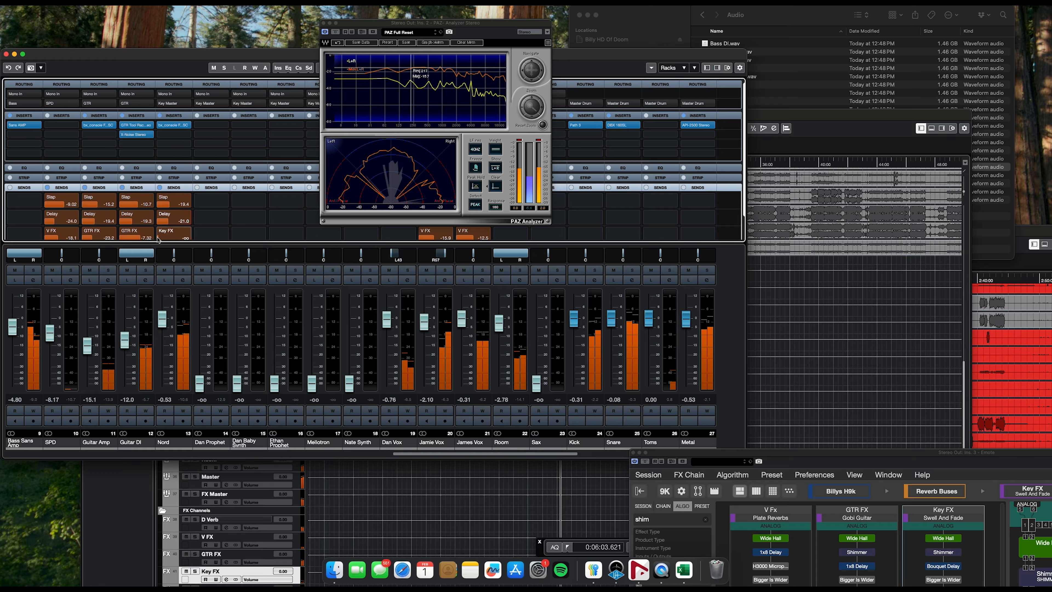
pyautogui.moveTo(157, 239); pyautogui.dragTo(184, 241)
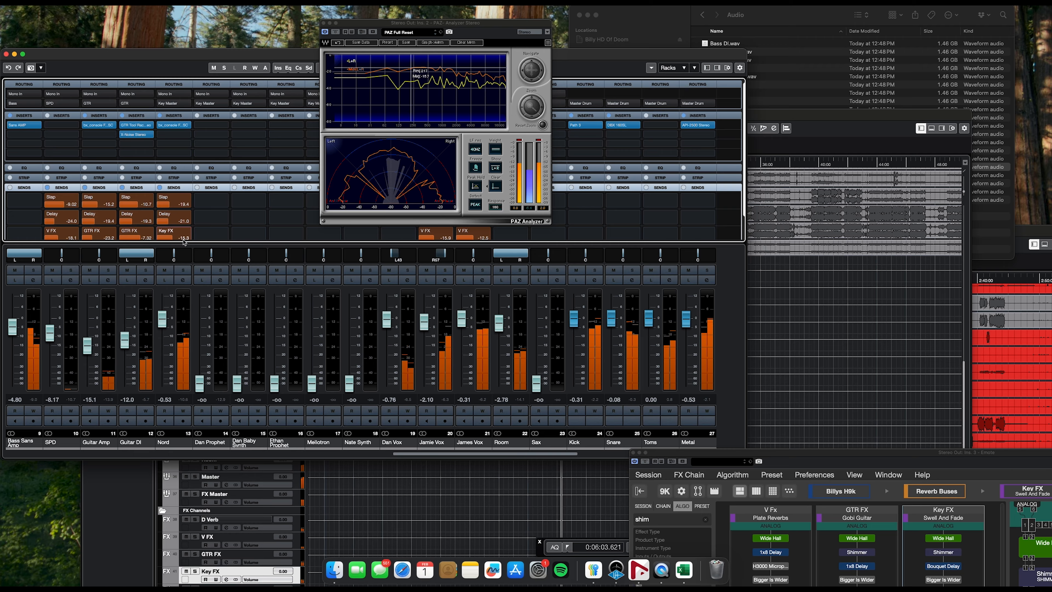
# - Spread the Nord channel's panning fully left and right, and lower its fader to about -4.80
pyautogui.click(191, 252)
pyautogui.click(191, 252)
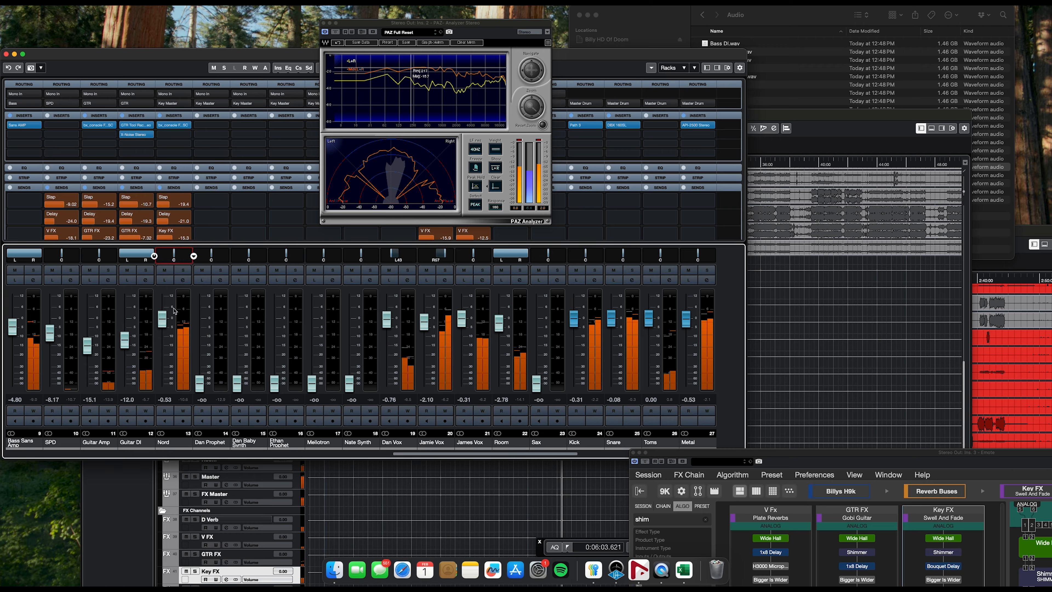
pyautogui.moveTo(161, 320); pyautogui.dragTo(159, 330)
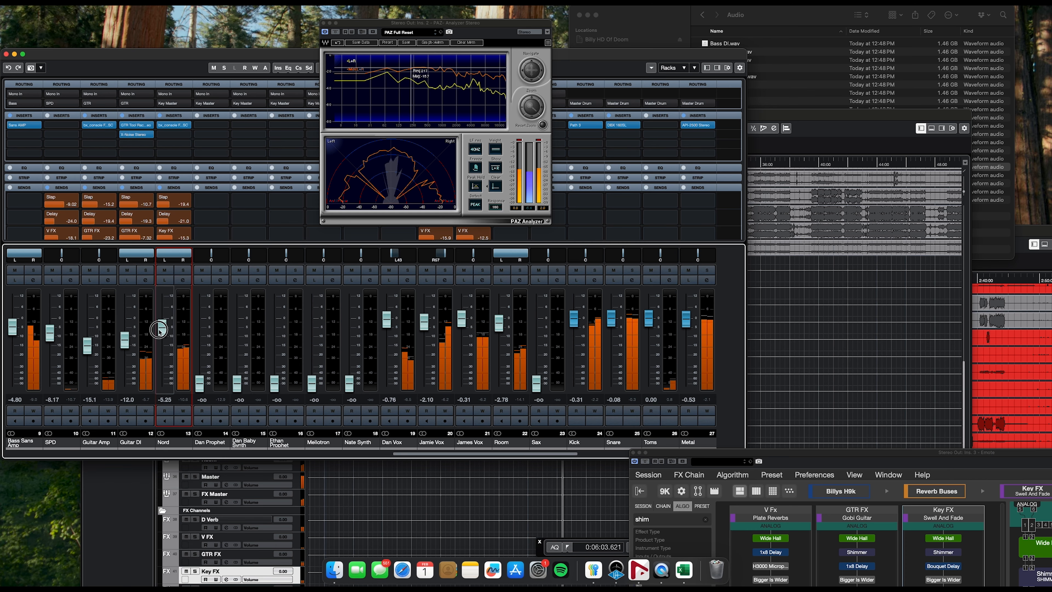
# - Stop playback and reposition the PAZ Analyzer and project windows so the track area is unobstructed
pyautogui.click(377, 486)
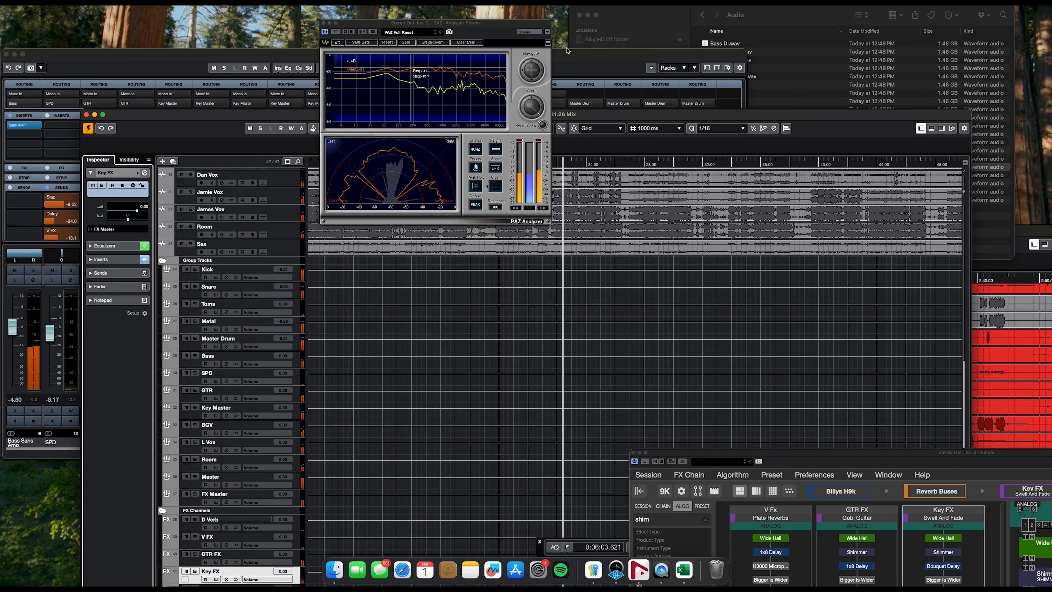
pyautogui.press('space')
pyautogui.moveTo(495, 23); pyautogui.dragTo(1017, 8)
pyautogui.moveTo(795, 119); pyautogui.dragTo(727, 71)
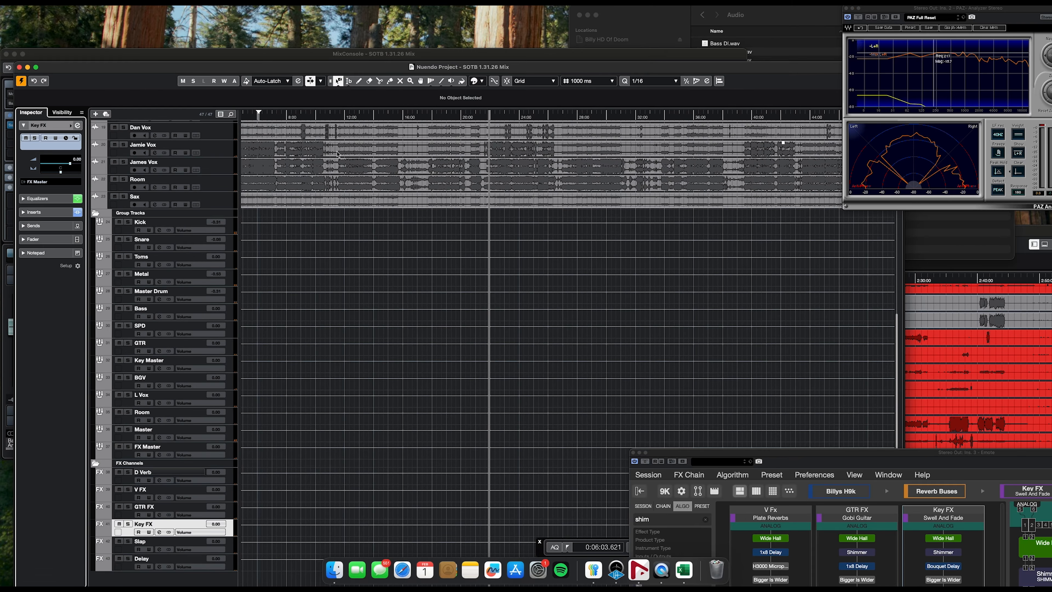
# - Locate playback just before 8:00 in the project, at the first audible part of the Prophet track below Nord
pyautogui.scroll(10, 237, 184)
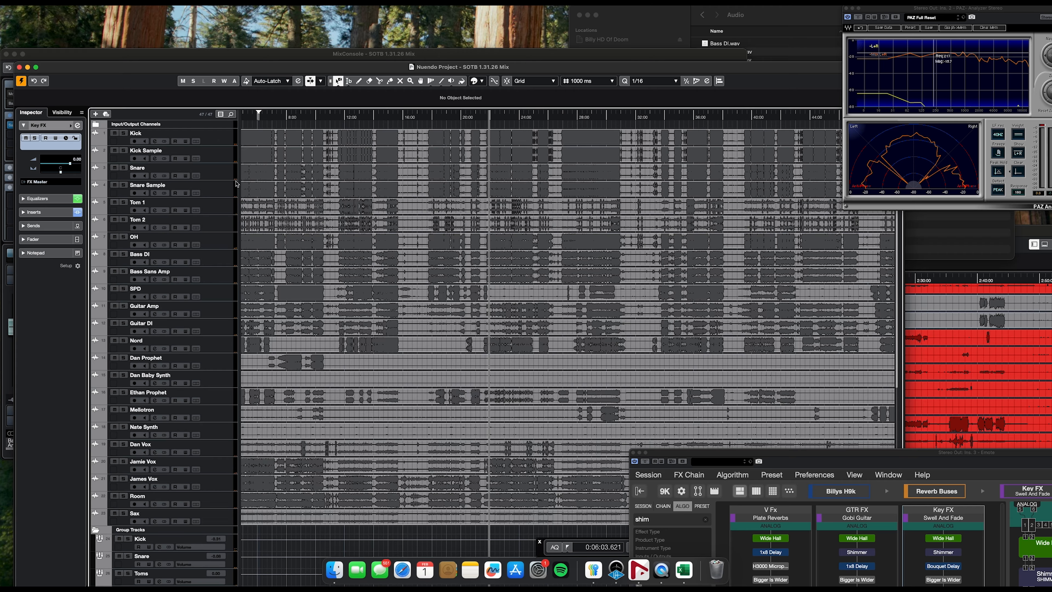
pyautogui.hscroll(-4, 386, 231)
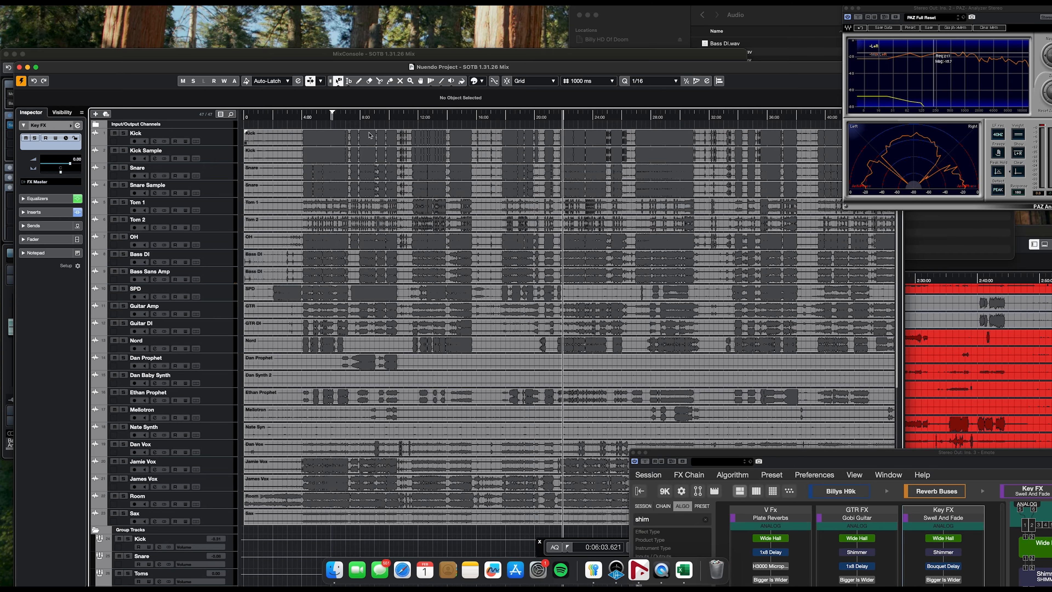
pyautogui.click(357, 118)
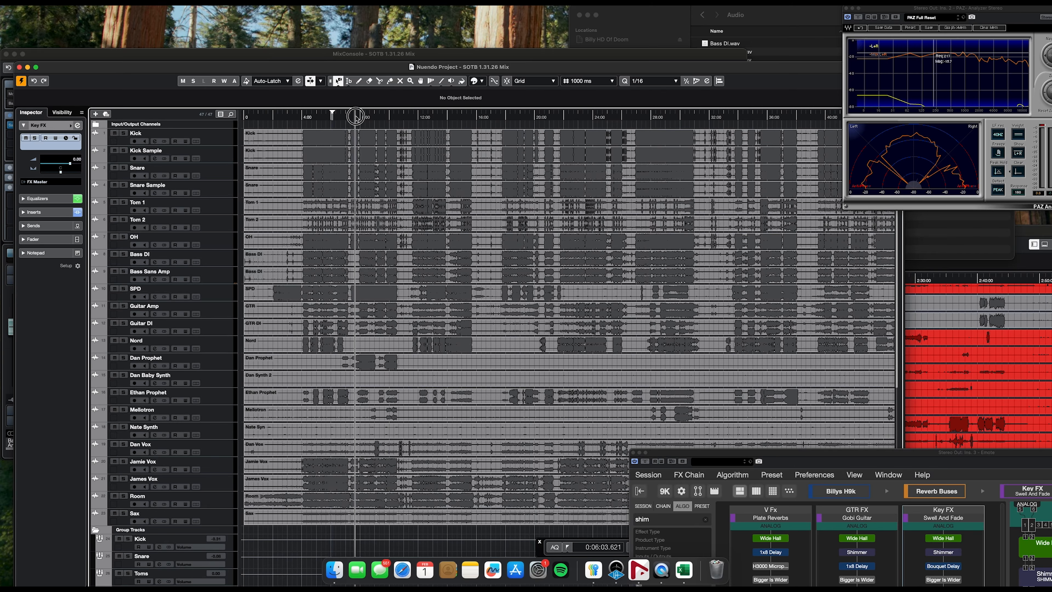
# - Raise the fader of the Prophet channel next to Nord to about 0.37 and solo that channel
pyautogui.click(224, 49)
pyautogui.click(200, 331)
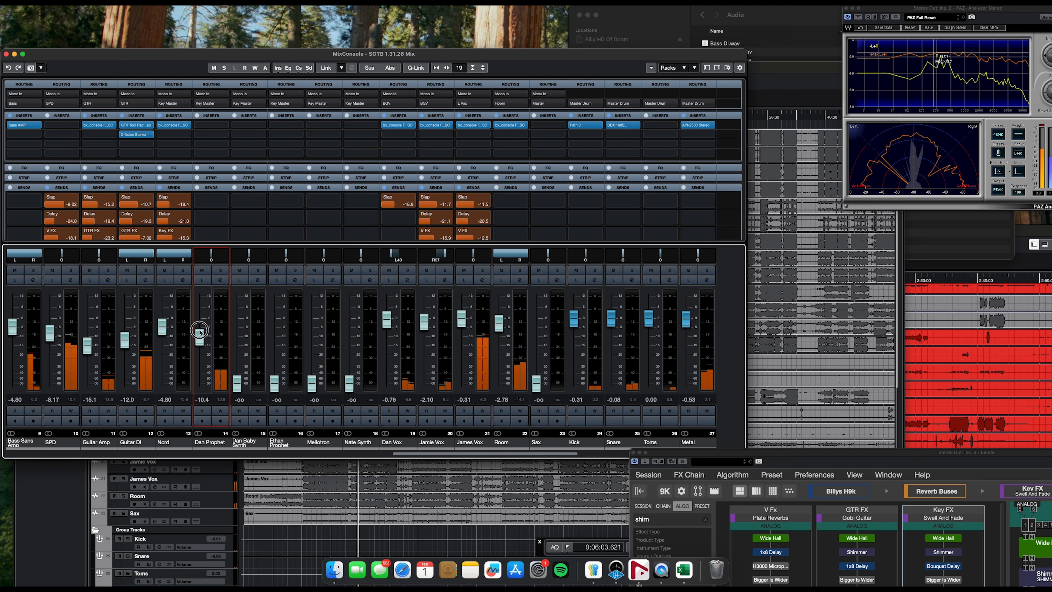
pyautogui.moveTo(200, 331); pyautogui.dragTo(199, 315)
pyautogui.click(220, 270)
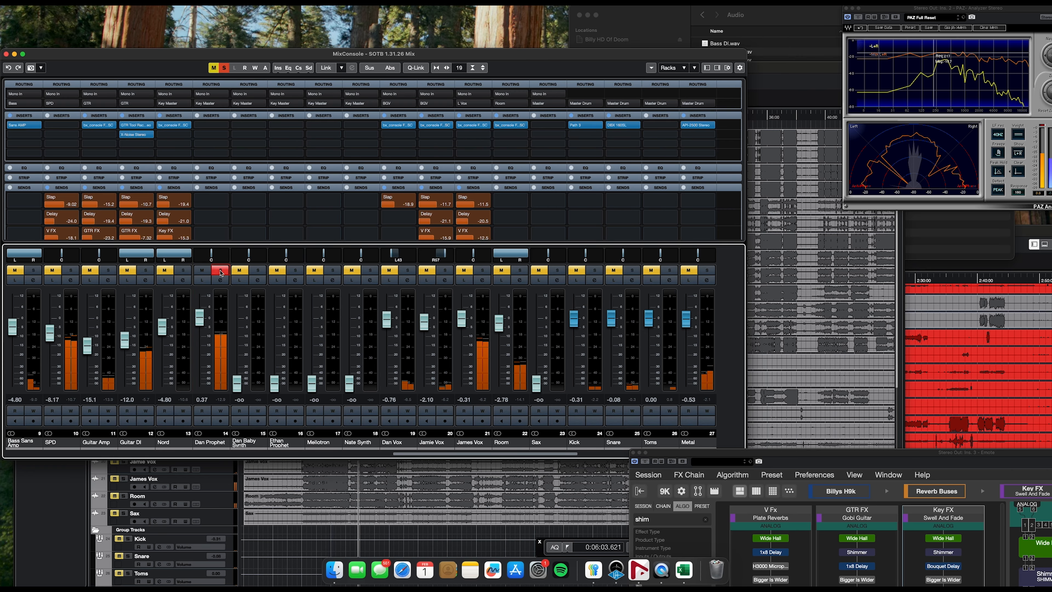
# - Copy Nord's bx_console Focusrite SC insert to the adjacent Prophet channel, move its window aside, and release the solo
pyautogui.click(186, 126)
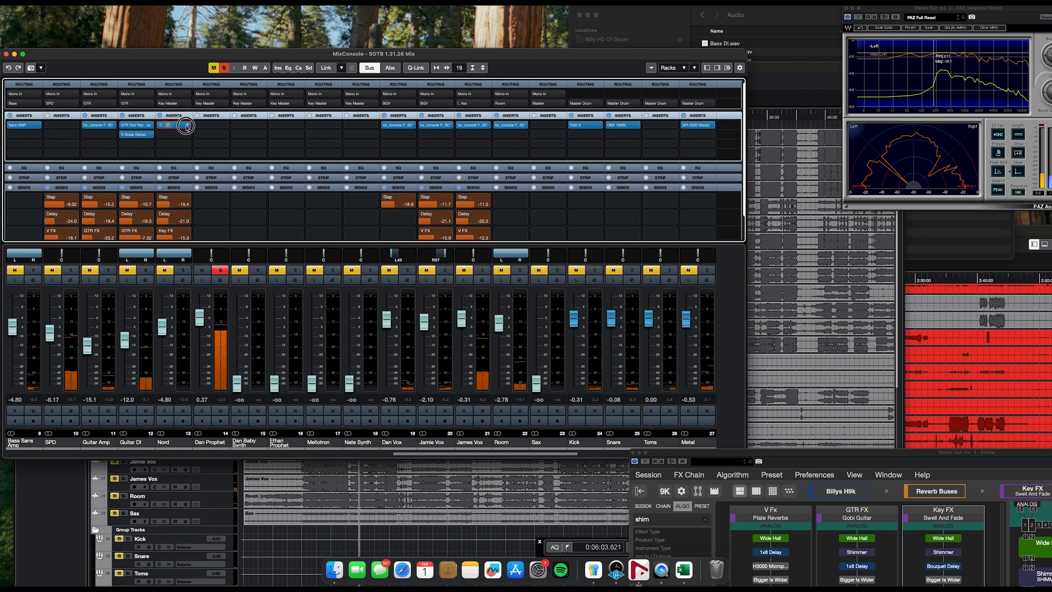
pyautogui.moveTo(186, 125); pyautogui.dragTo(209, 127)
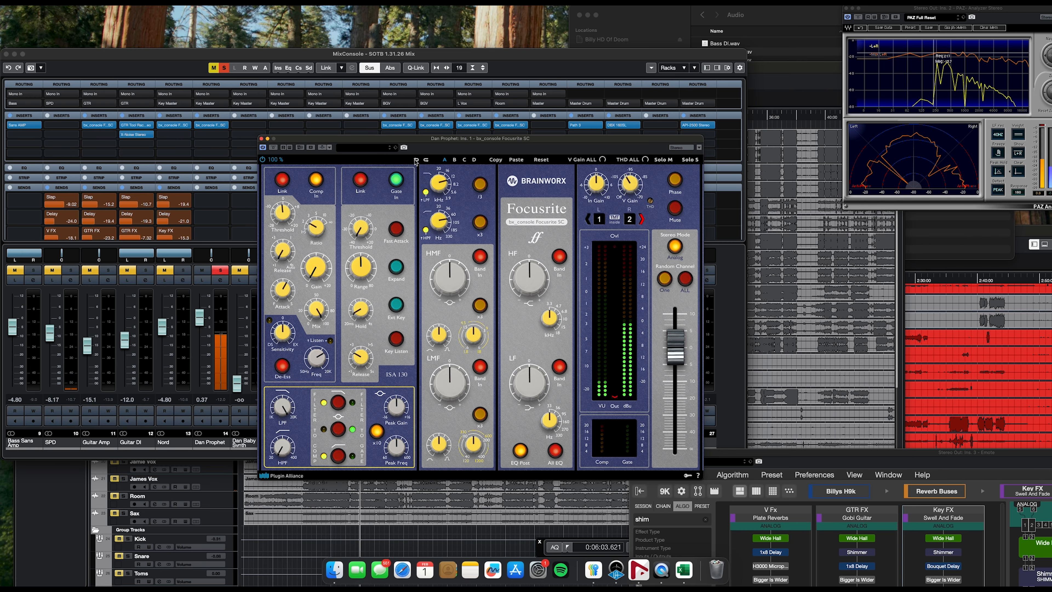
pyautogui.moveTo(415, 138); pyautogui.dragTo(522, 44)
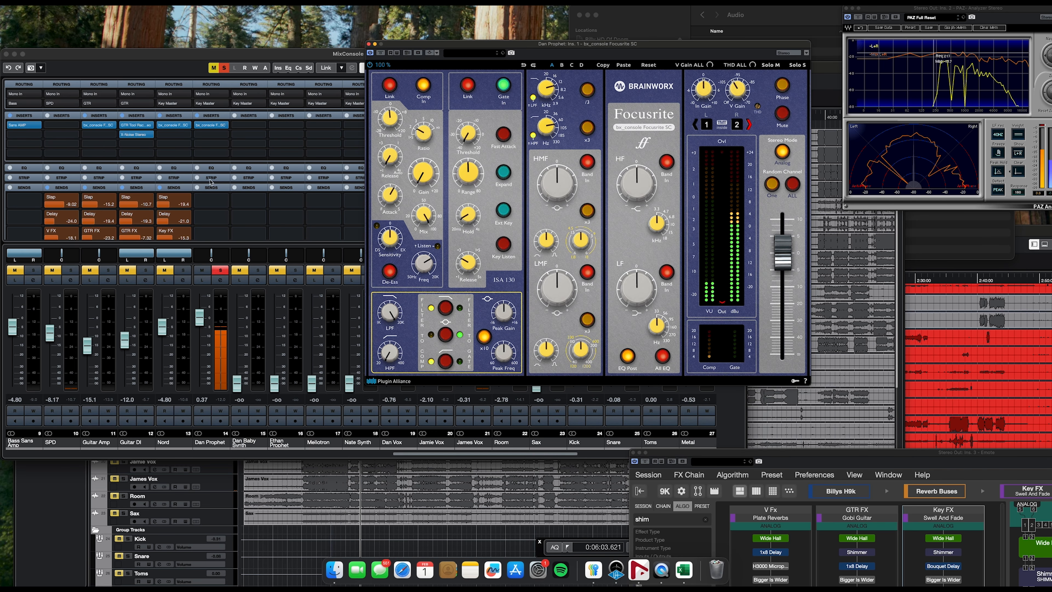
pyautogui.click(224, 272)
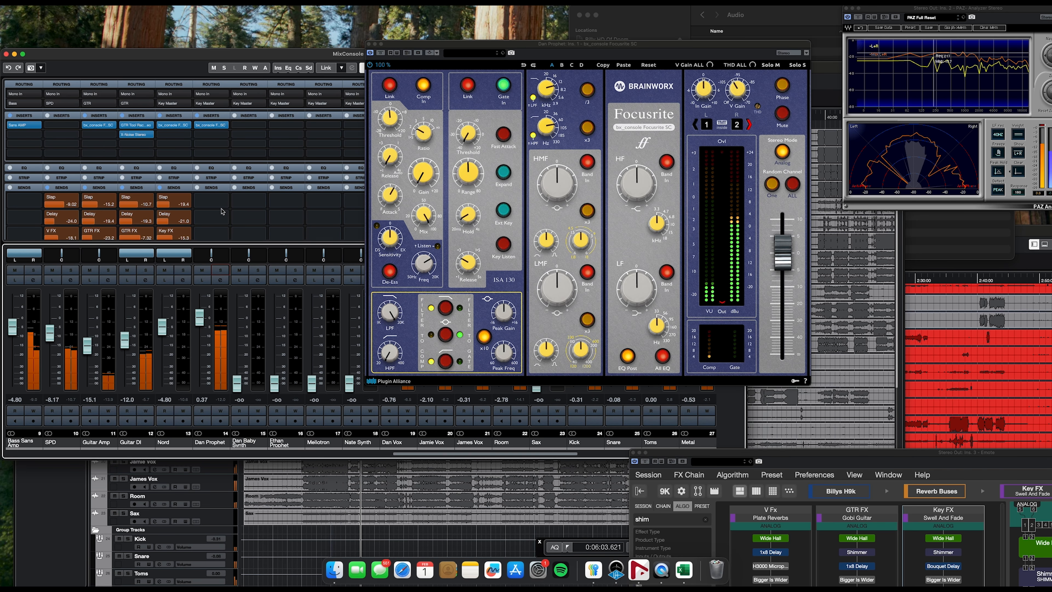
# - Add a Slap send at about -24.1 and a Delay send at about -26.9 to the Prophet channel beside Nord
pyautogui.click(212, 201)
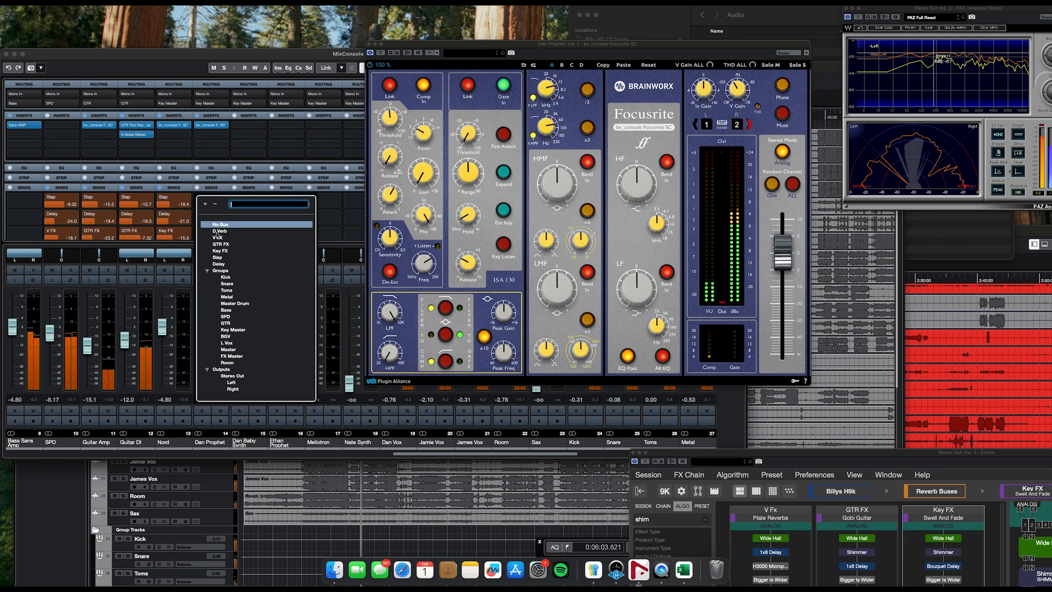
pyautogui.click(222, 258)
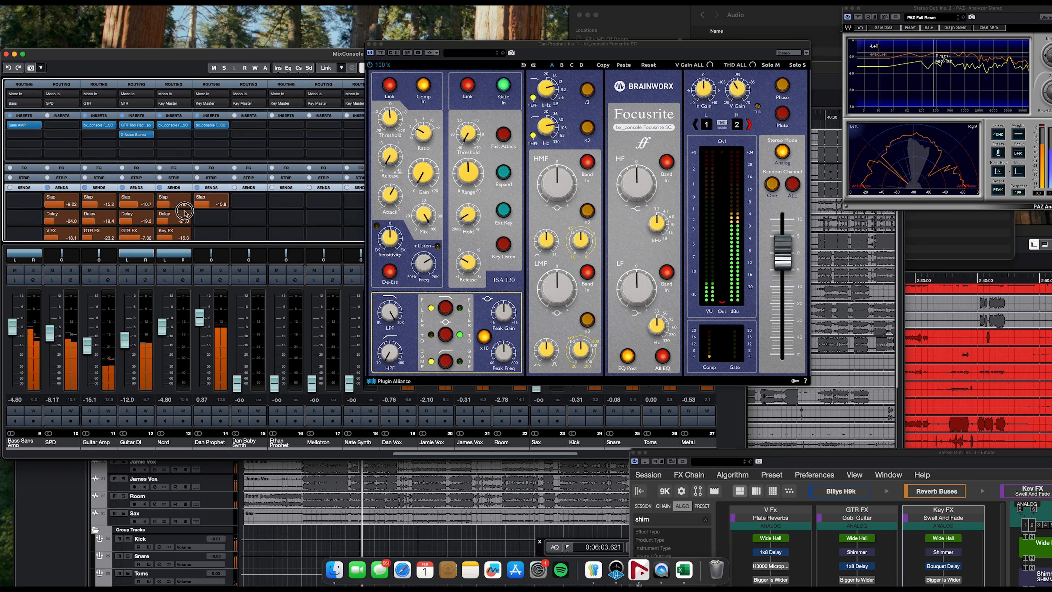
pyautogui.click(212, 217)
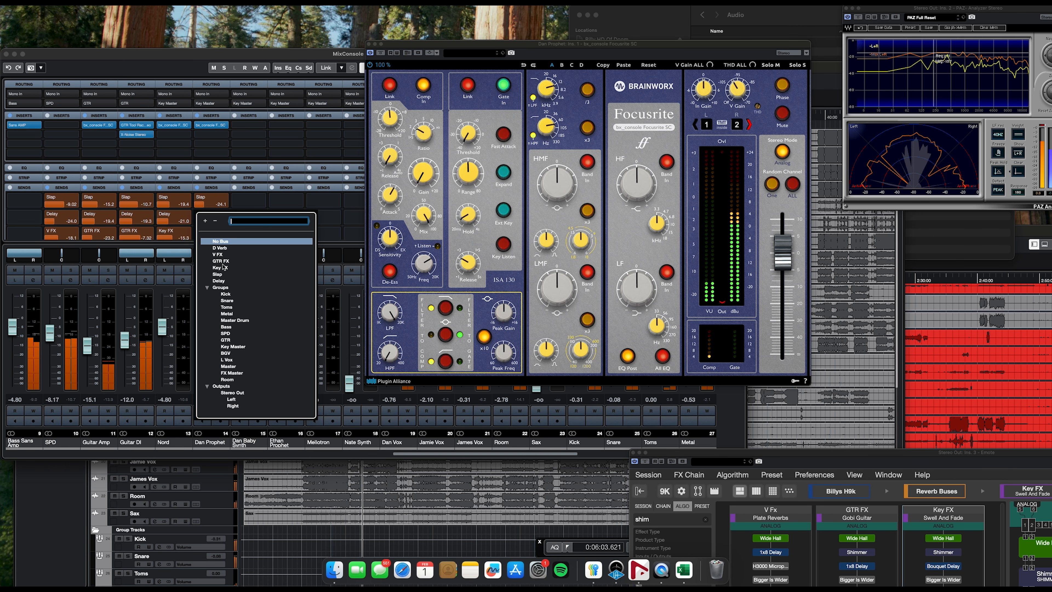
pyautogui.click(220, 281)
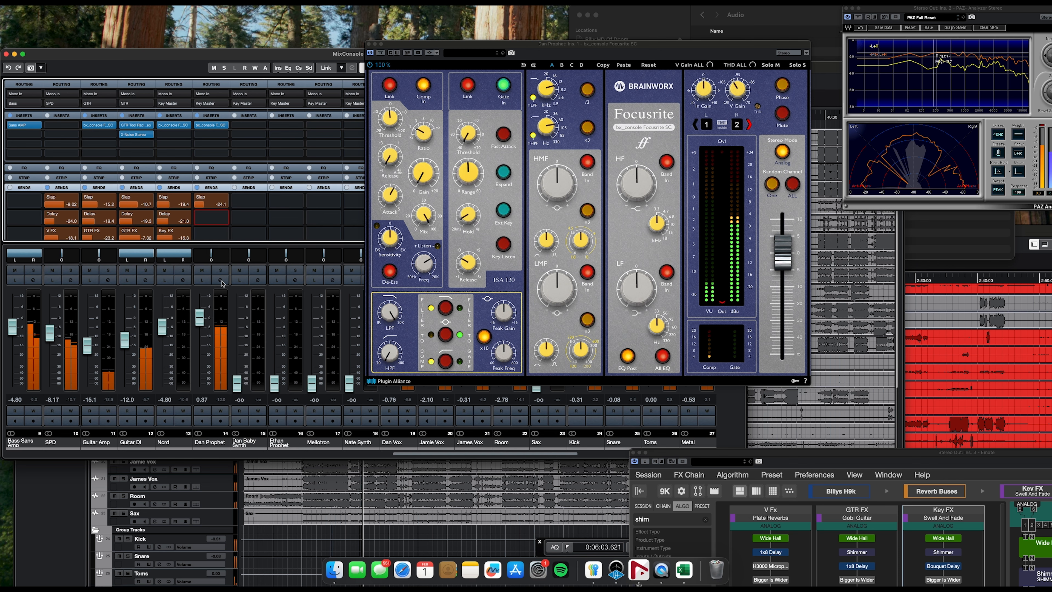
pyautogui.moveTo(217, 223); pyautogui.dragTo(183, 226)
# - Add a Key FX send at about -10.8 to that Prophet channel and lower its fader to about -8.39
pyautogui.click(224, 235)
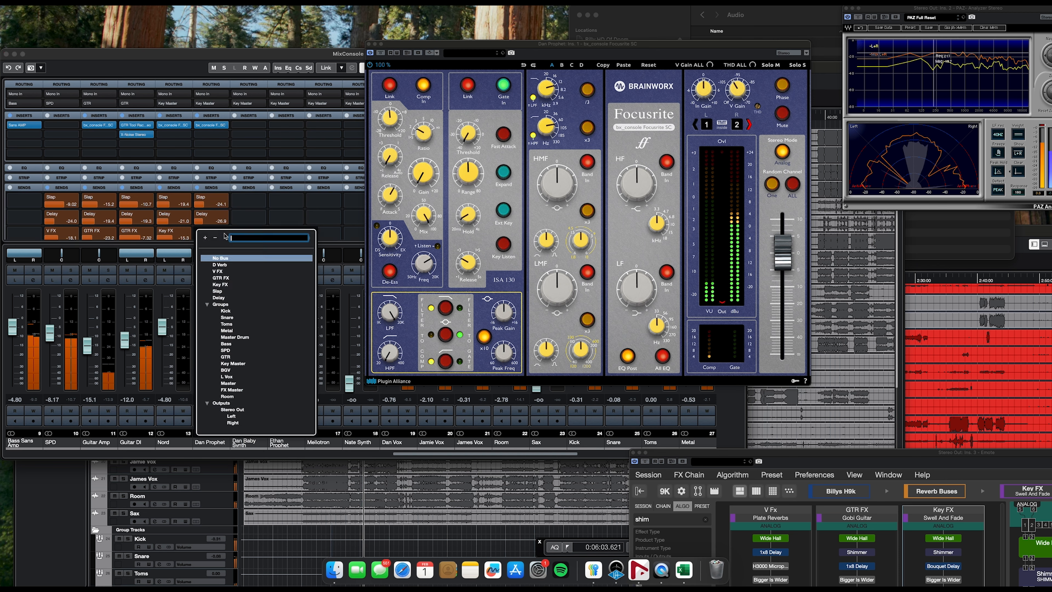
pyautogui.click(220, 285)
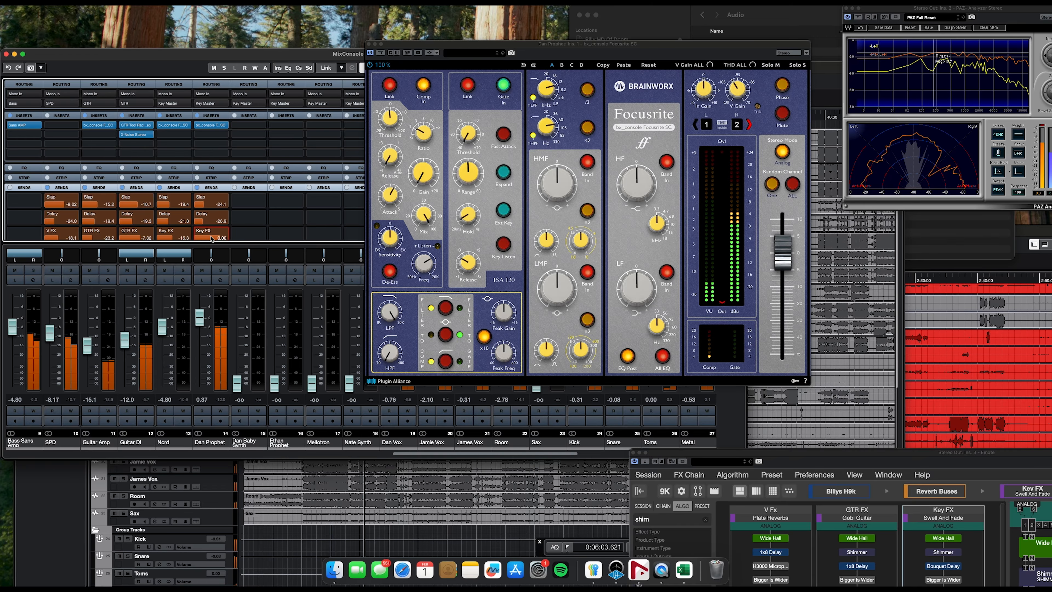
pyautogui.moveTo(216, 237); pyautogui.dragTo(195, 240)
pyautogui.moveTo(199, 317); pyautogui.dragTo(200, 333)
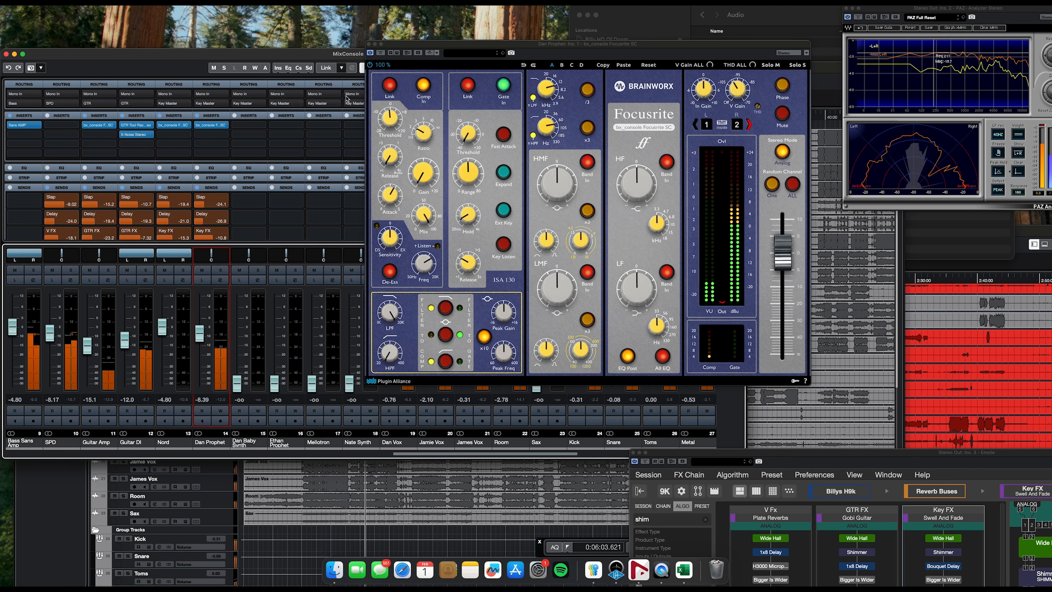
pyautogui.click(369, 44)
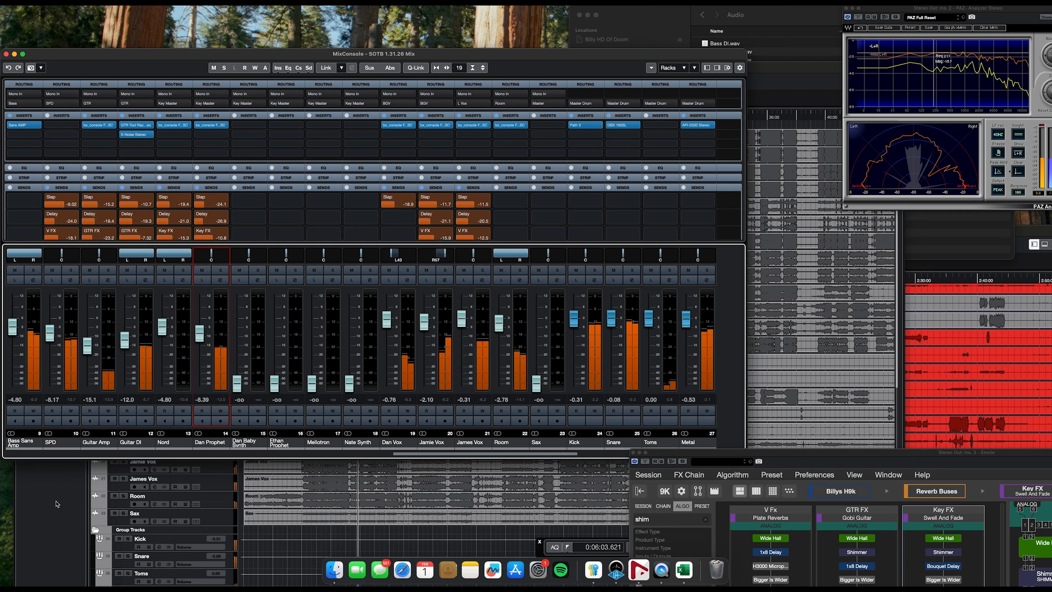
# - Locate playback just past 1:08:00 in the project, near the audible part of the Baby Synth track
pyautogui.click(130, 498)
pyautogui.hscroll(15, 503, 301)
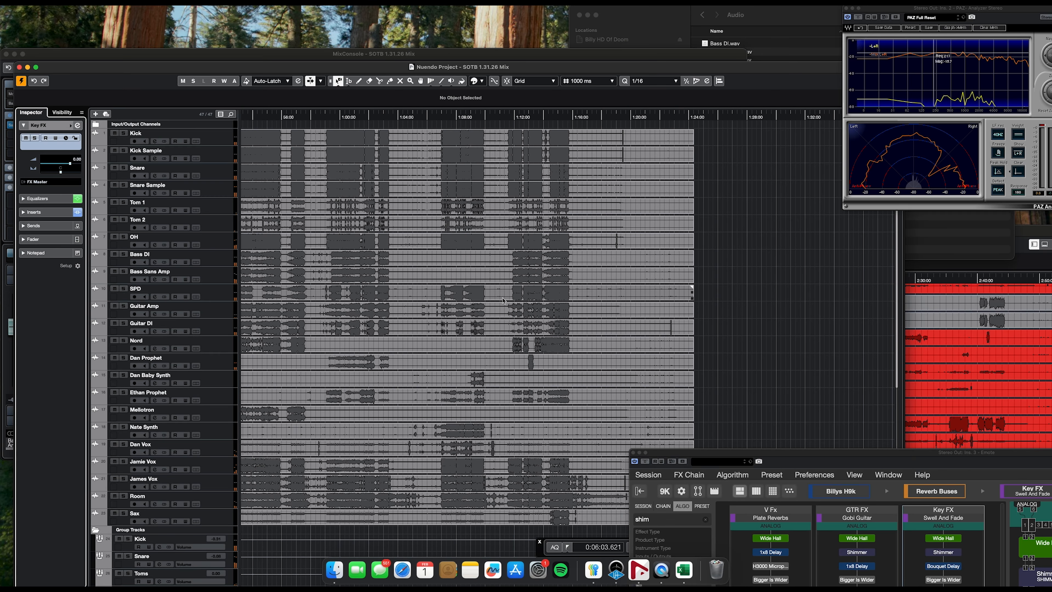
pyautogui.moveTo(462, 120); pyautogui.dragTo(470, 121)
# - Raise the Baby Synth channel's fader to about -5.47 in the mixer and solo that channel
pyautogui.click(390, 52)
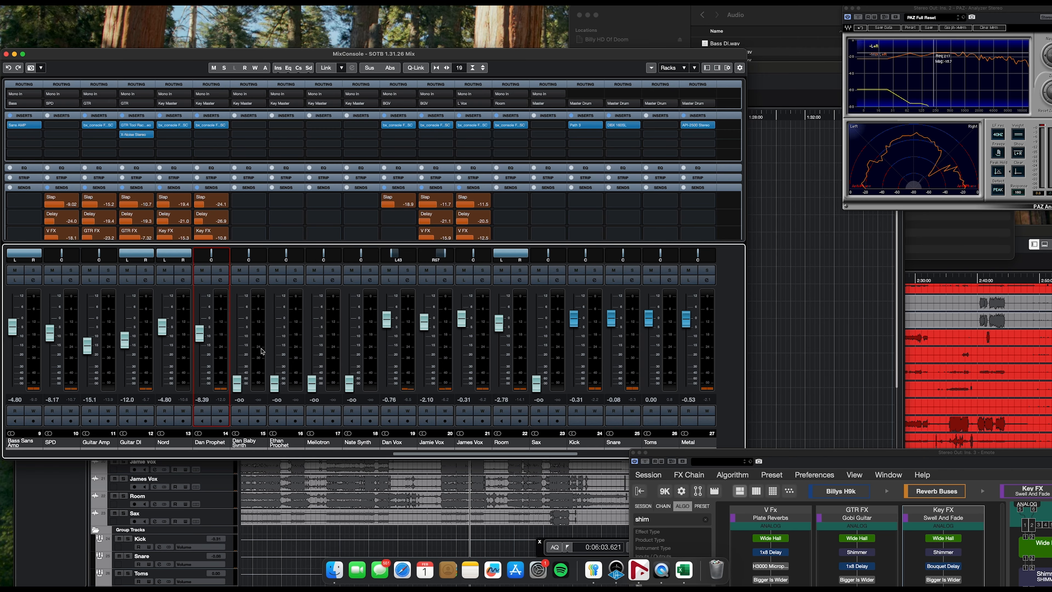
pyautogui.moveTo(239, 378); pyautogui.dragTo(238, 324)
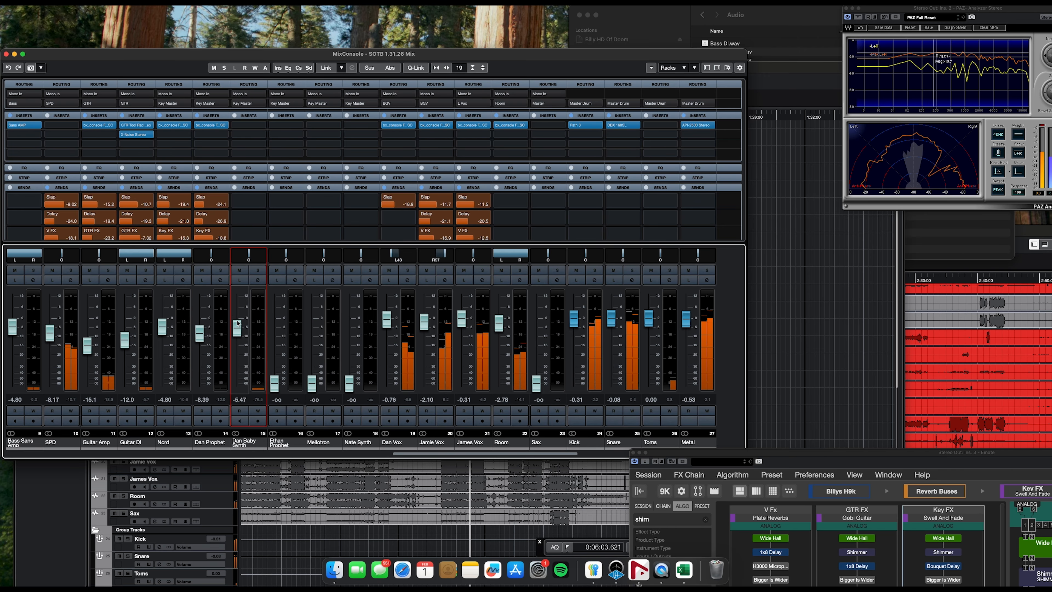
pyautogui.click(257, 270)
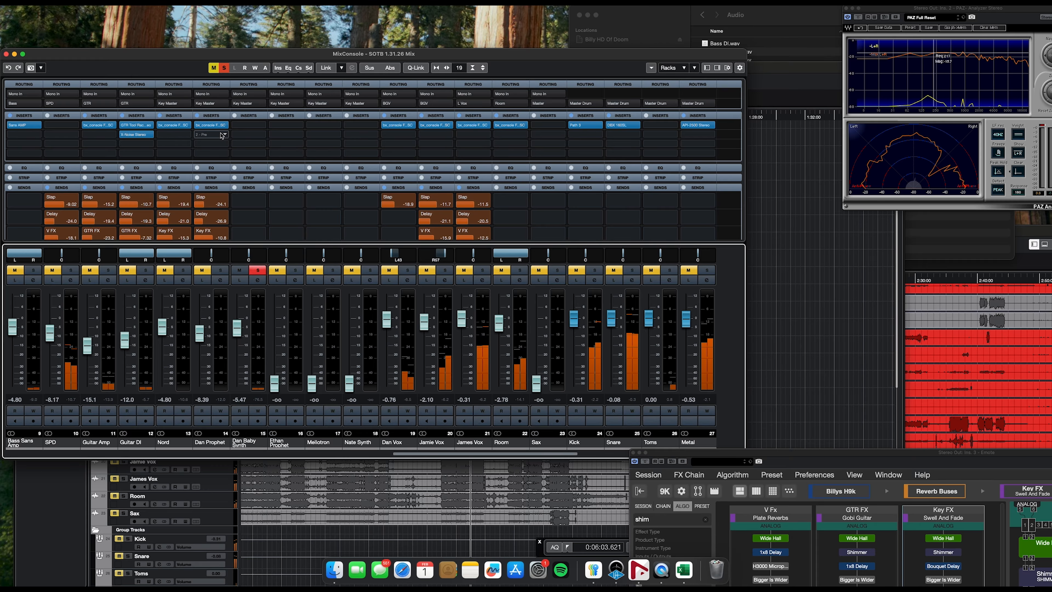
# - Copy the bx_console Focusrite SC insert from the neighbouring Prophet channel to Baby Synth and turn down its de-esser sensitivity
pyautogui.click(230, 126)
pyautogui.moveTo(230, 126); pyautogui.dragTo(248, 125)
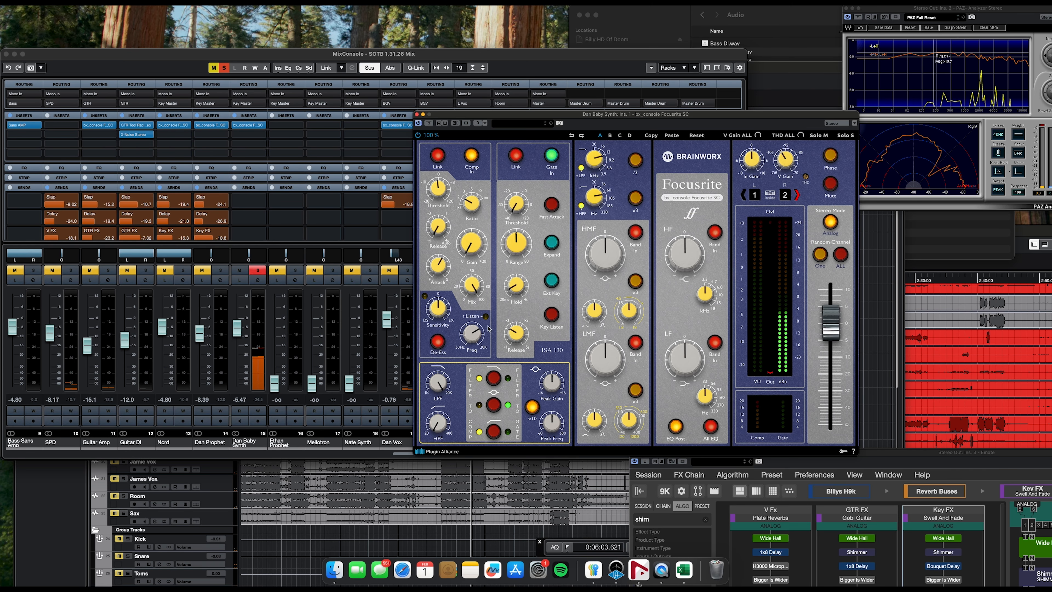
pyautogui.click(485, 317)
pyautogui.moveTo(471, 336); pyautogui.dragTo(470, 344)
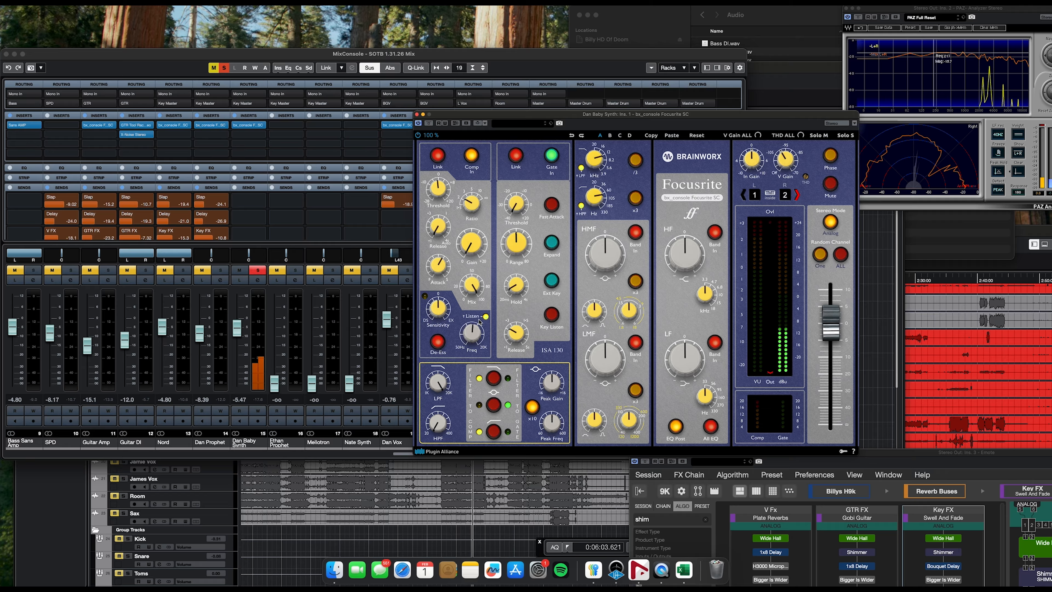
pyautogui.moveTo(435, 310); pyautogui.dragTo(437, 328)
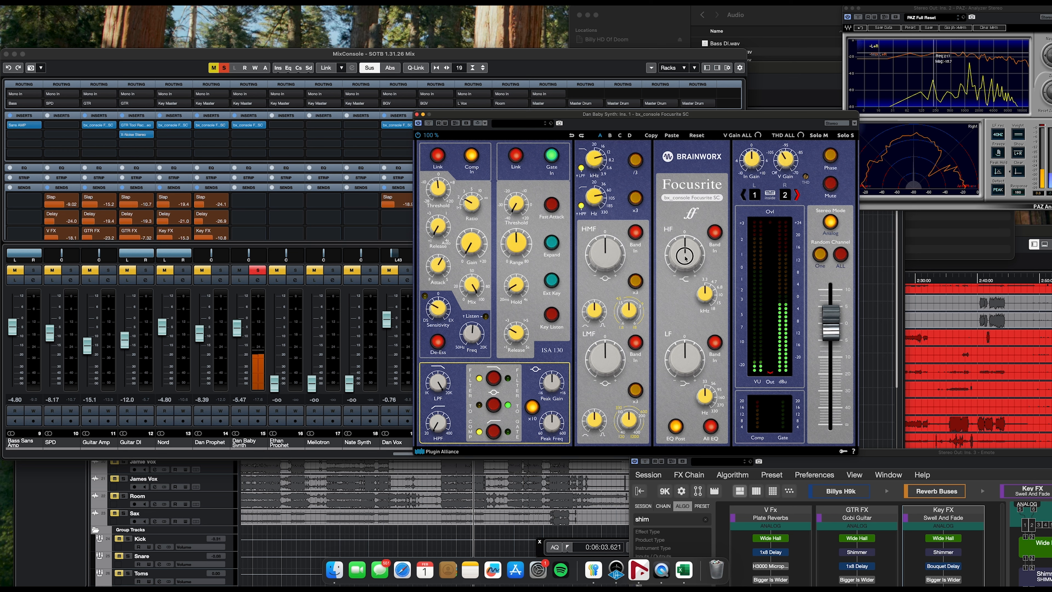
# - In the Baby Synth console EQ, boost HF, cut LF by about 4 dB and raise the LF frequency
pyautogui.moveTo(686, 257); pyautogui.dragTo(686, 244)
pyautogui.moveTo(686, 358); pyautogui.dragTo(690, 365)
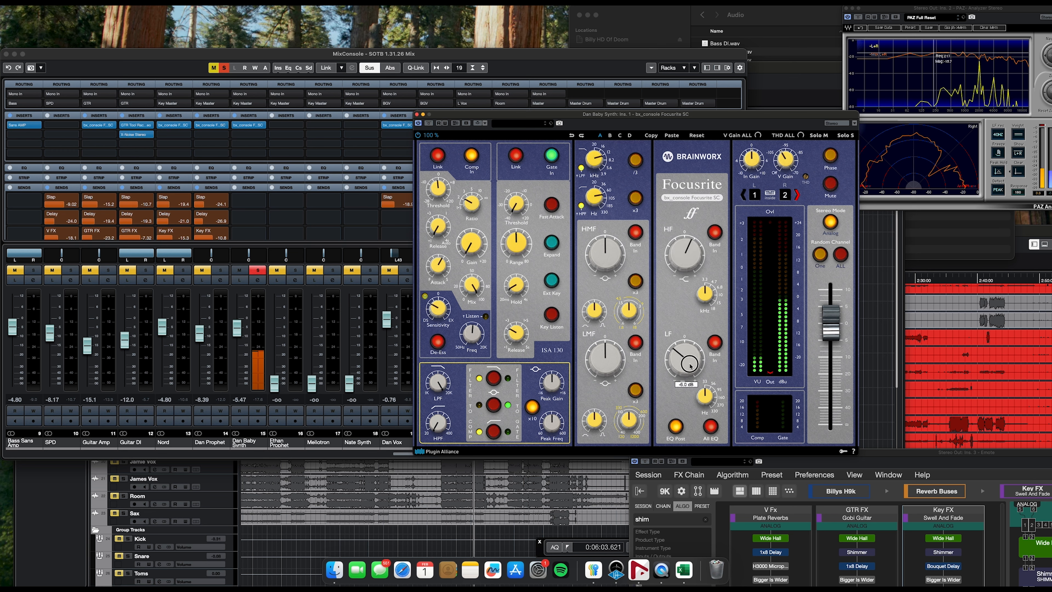
pyautogui.moveTo(711, 401); pyautogui.dragTo(709, 371)
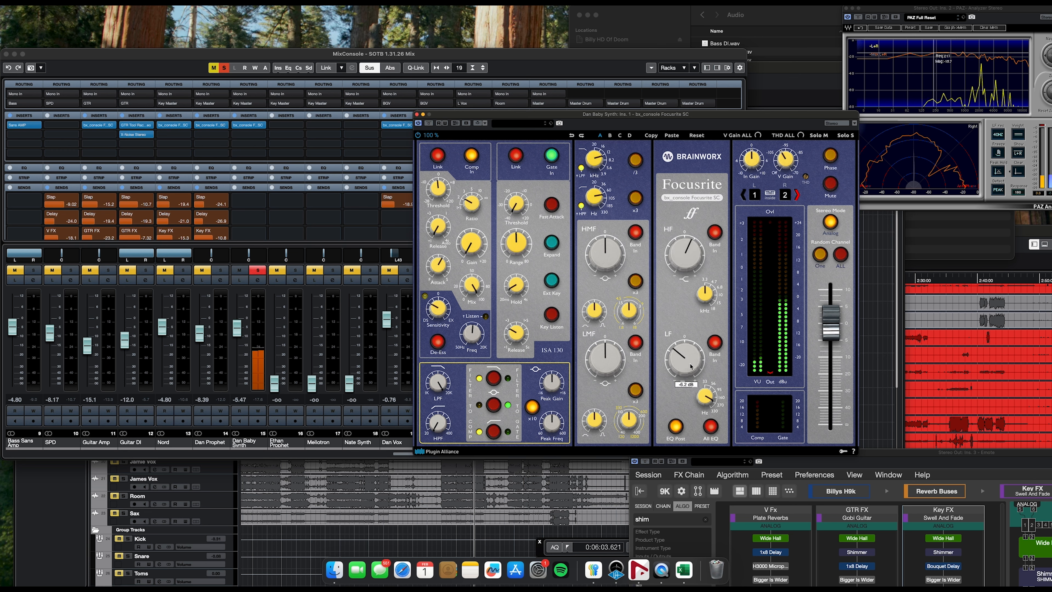
# - Raise the HMF frequency slightly and cut the HMF band in the Baby Synth console EQ, using the PAZ Analyzer as reference
pyautogui.click(983, 63)
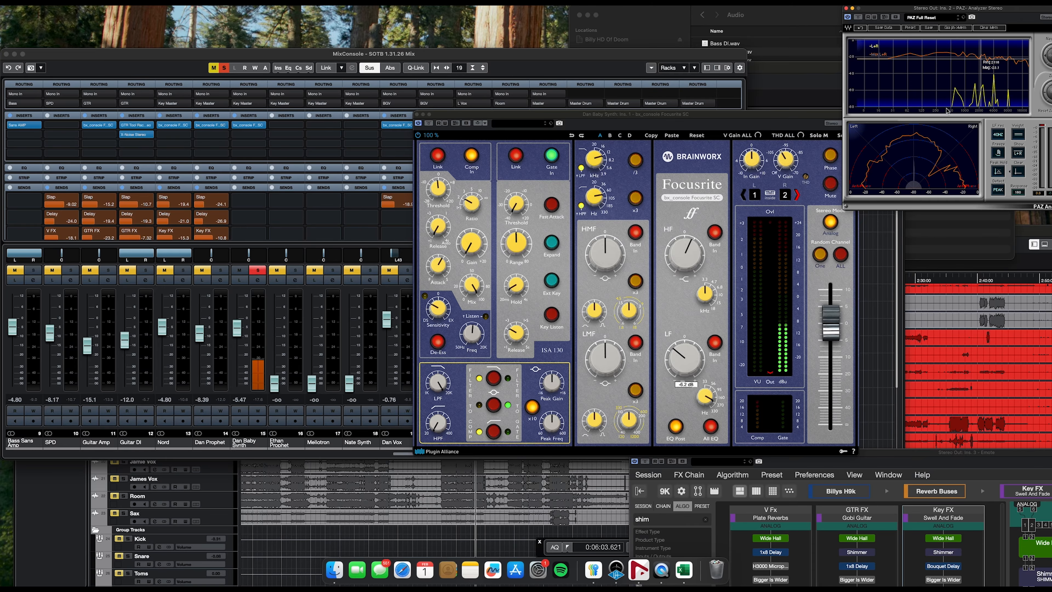
pyautogui.moveTo(630, 313); pyautogui.dragTo(633, 308)
pyautogui.moveTo(607, 259); pyautogui.dragTo(605, 276)
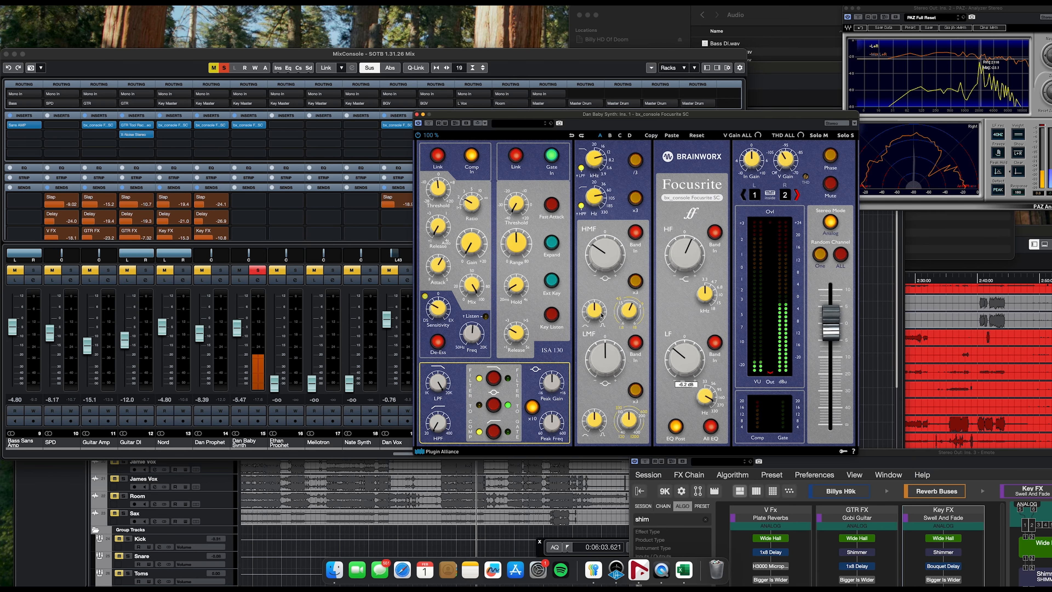
pyautogui.click(416, 115)
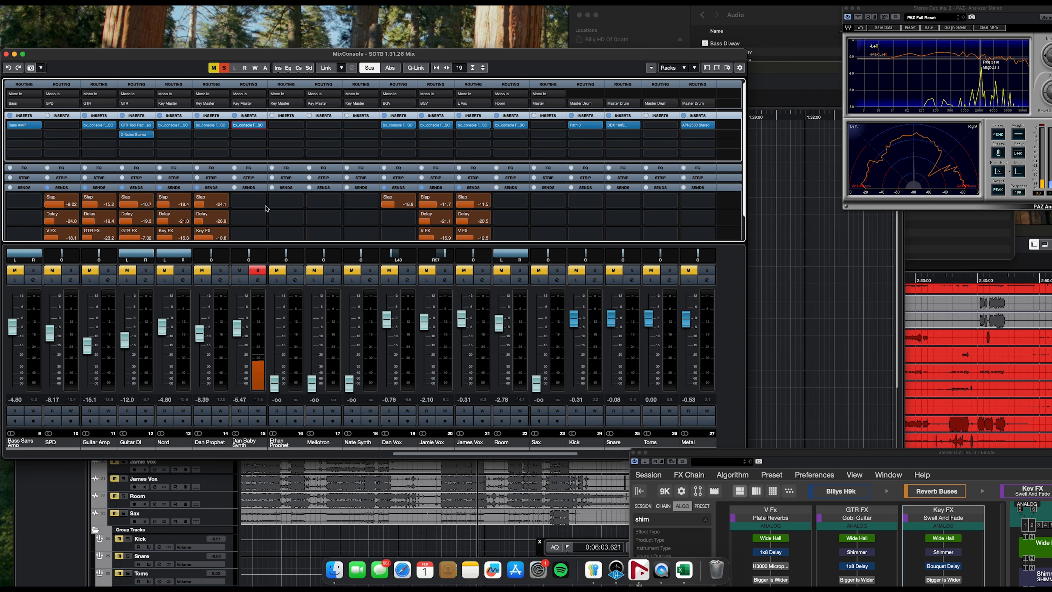
# - Add Slap, Delay and Key FX sends to the Baby Synth channel
pyautogui.click(262, 201)
pyautogui.click(263, 258)
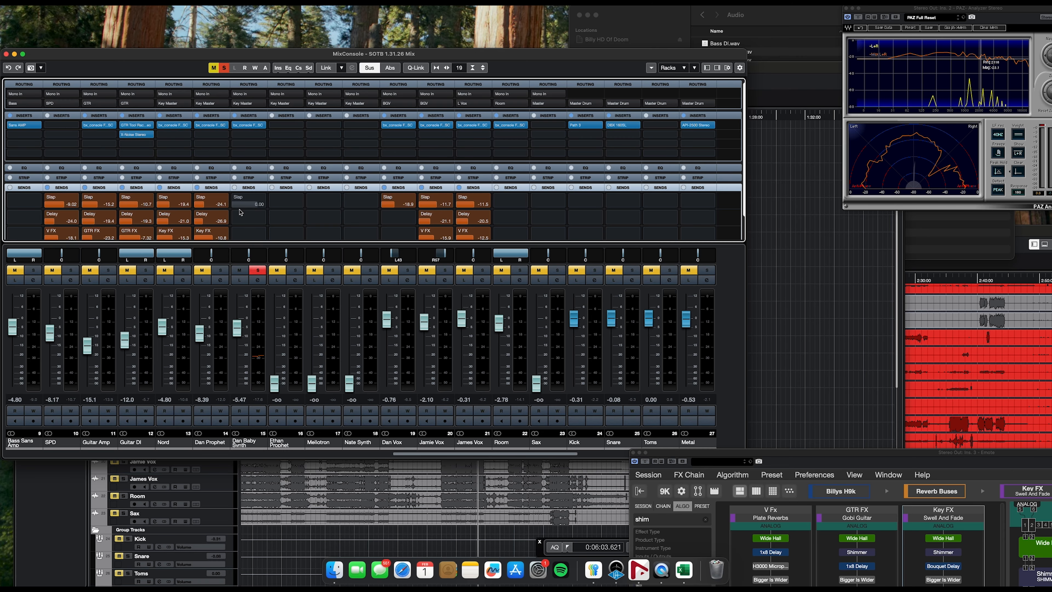
pyautogui.click(261, 218)
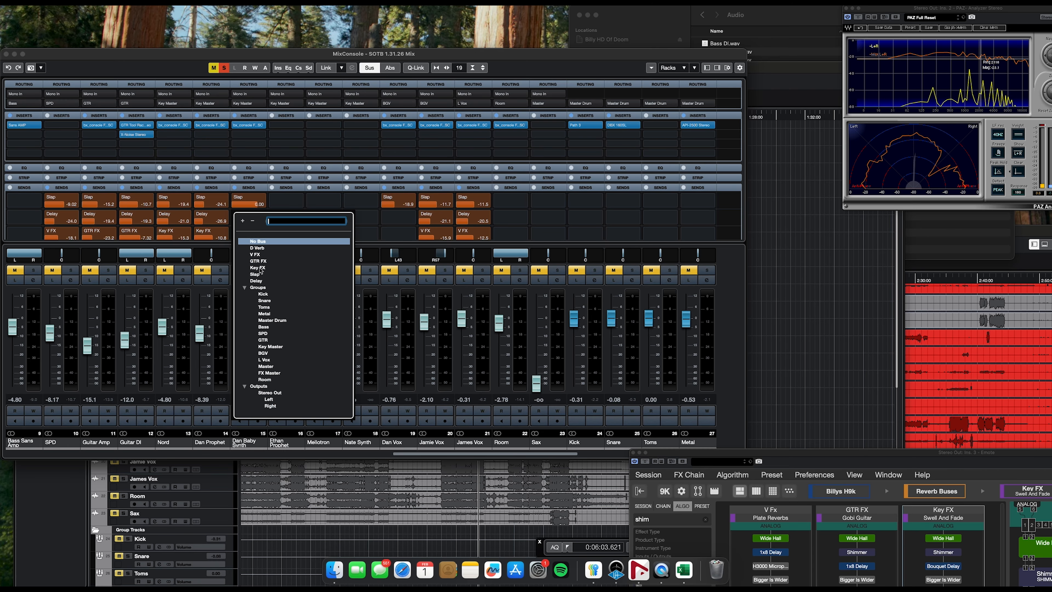
pyautogui.click(258, 281)
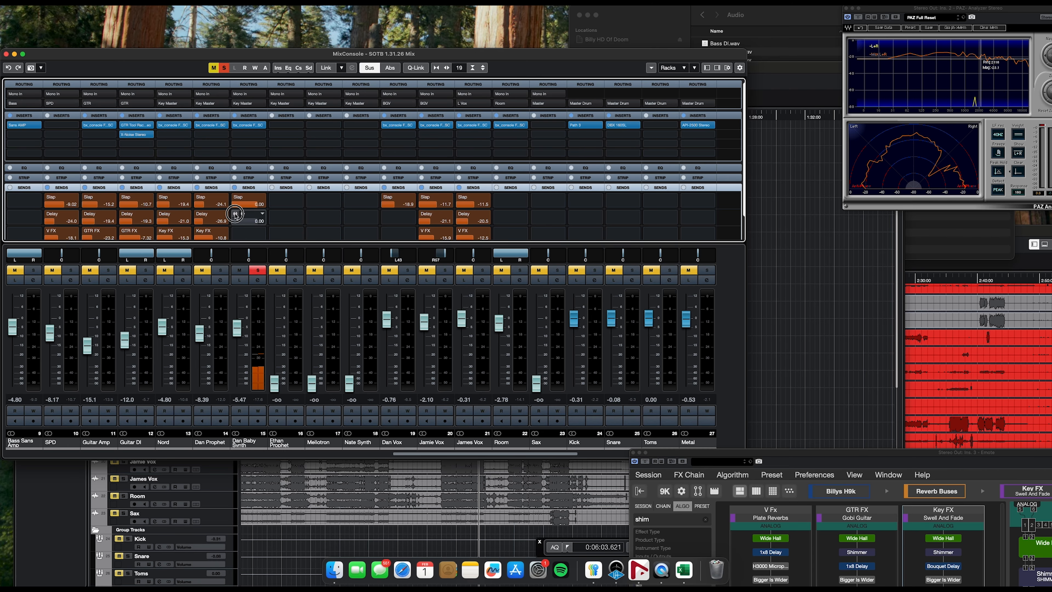
pyautogui.click(257, 234)
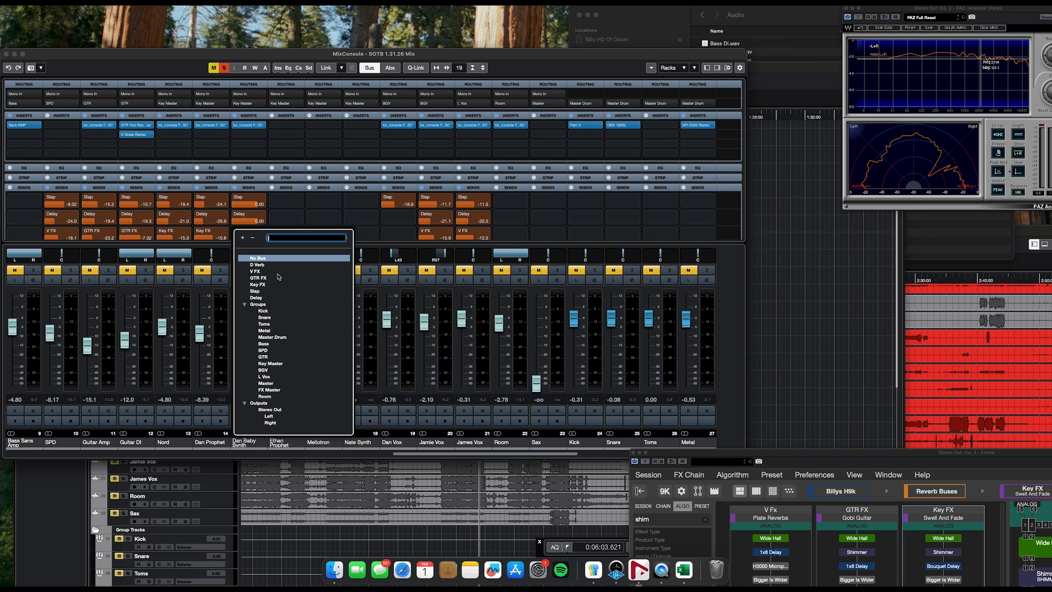
pyautogui.click(258, 284)
pyautogui.click(258, 270)
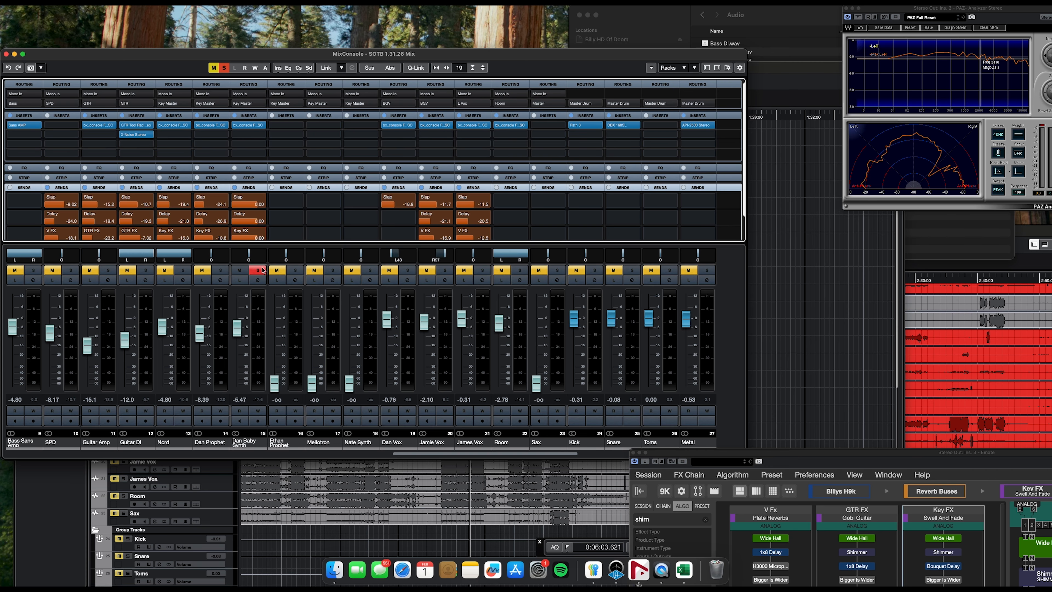
# - Set the Baby Synth sends to about -10.8 for Slap, -9.02 for Delay and -5.04 for Key FX
pyautogui.press('space')
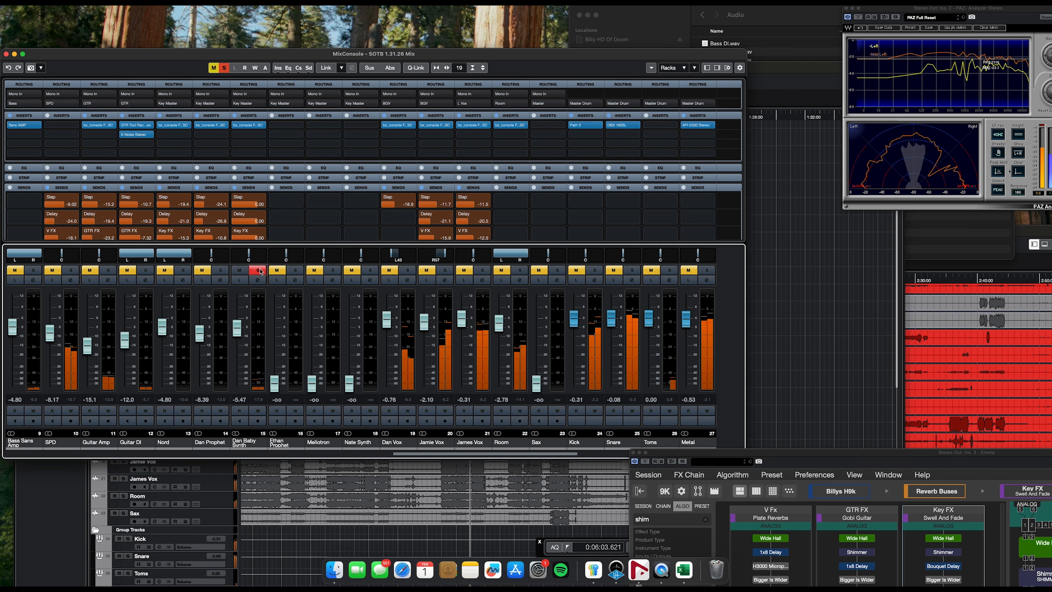
pyautogui.moveTo(256, 238); pyautogui.dragTo(164, 240)
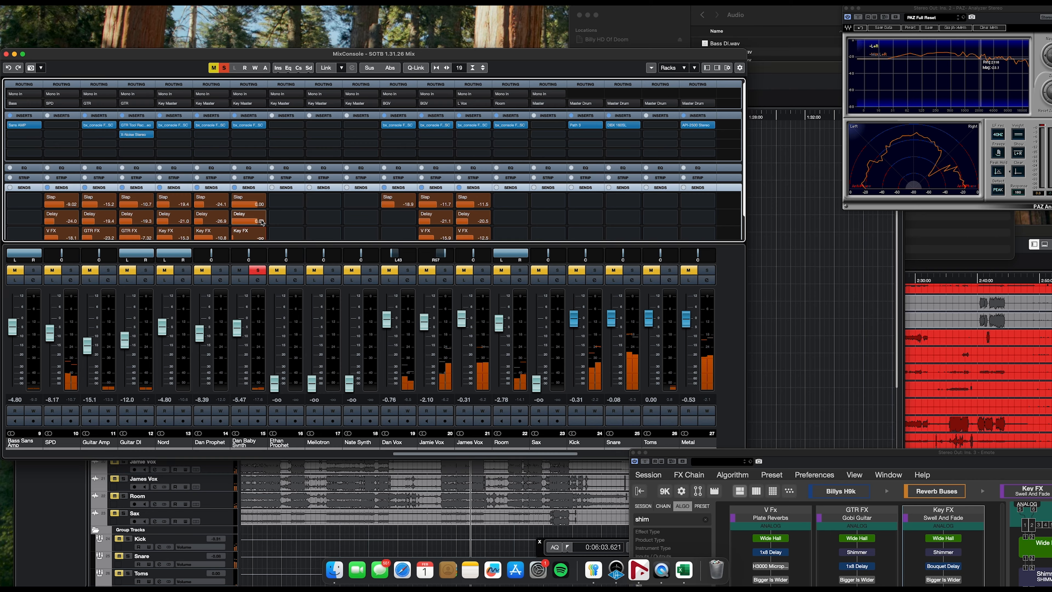
pyautogui.moveTo(261, 223); pyautogui.dragTo(178, 223)
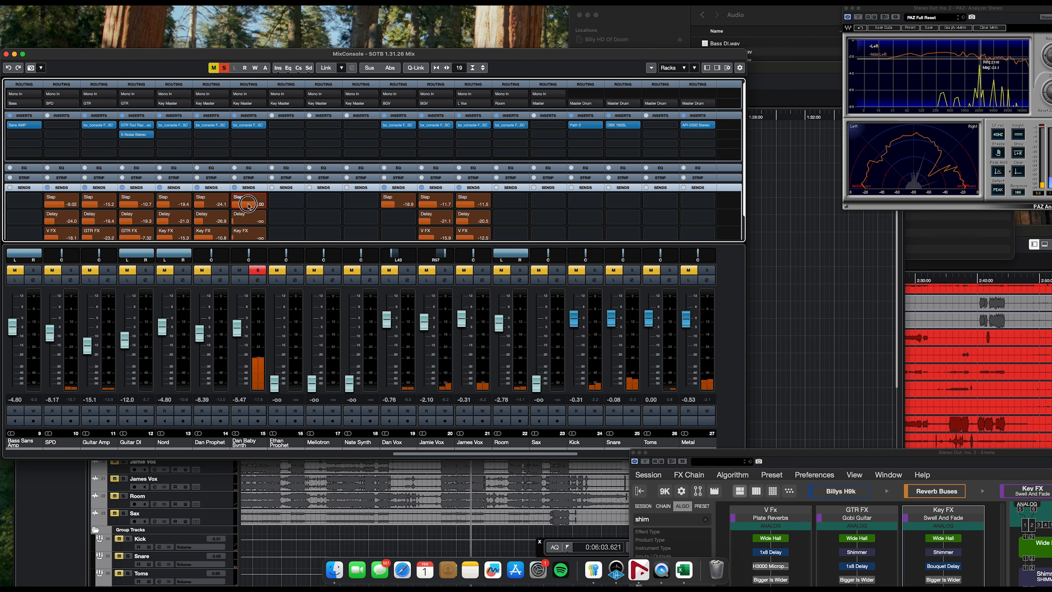
pyautogui.moveTo(248, 205); pyautogui.dragTo(233, 208)
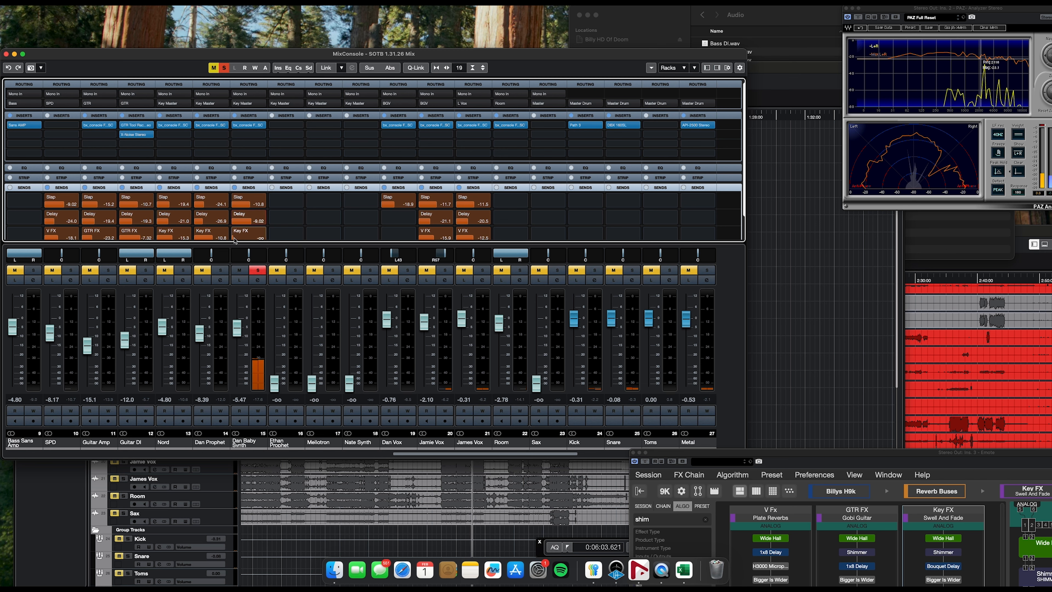
pyautogui.click(242, 238)
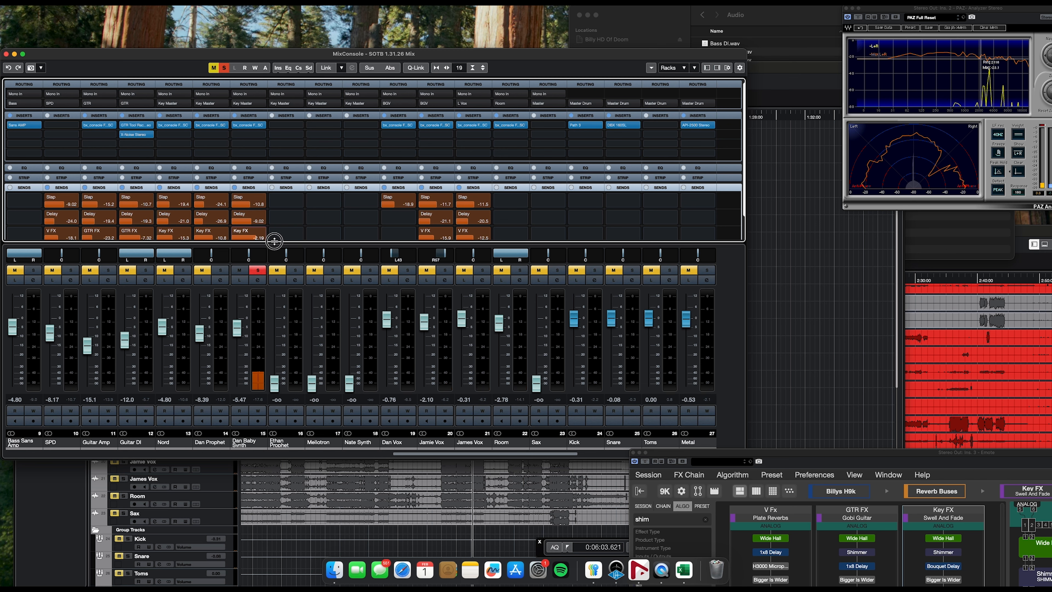
# - Unsolo the Baby Synth channel and set its fader to about -5.70
pyautogui.click(258, 270)
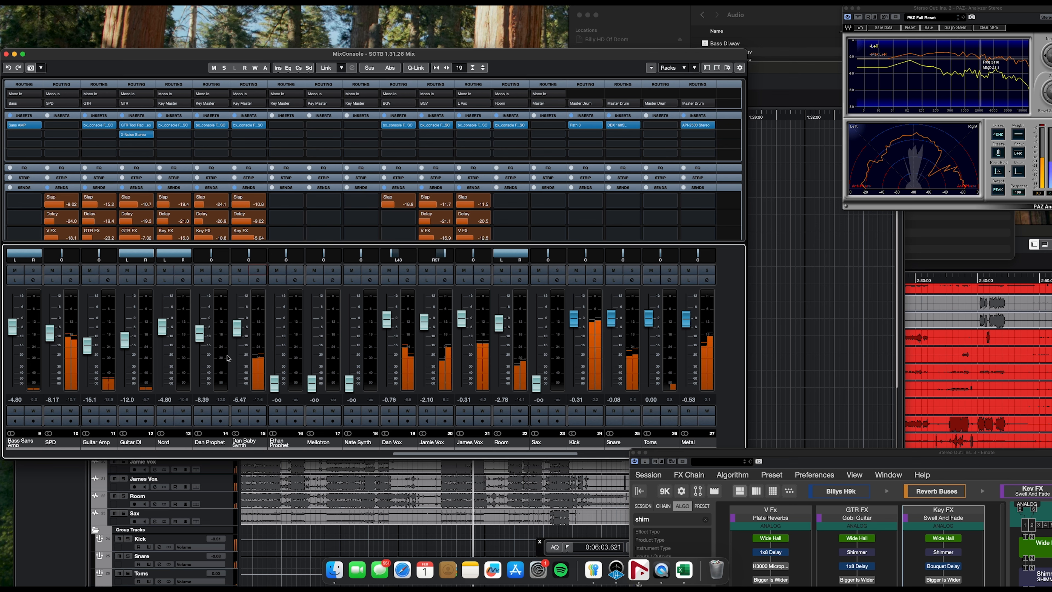
pyautogui.moveTo(237, 334); pyautogui.dragTo(237, 332)
# - Locate playback just before 24:00 in the project and return to the mixer
pyautogui.click(65, 492)
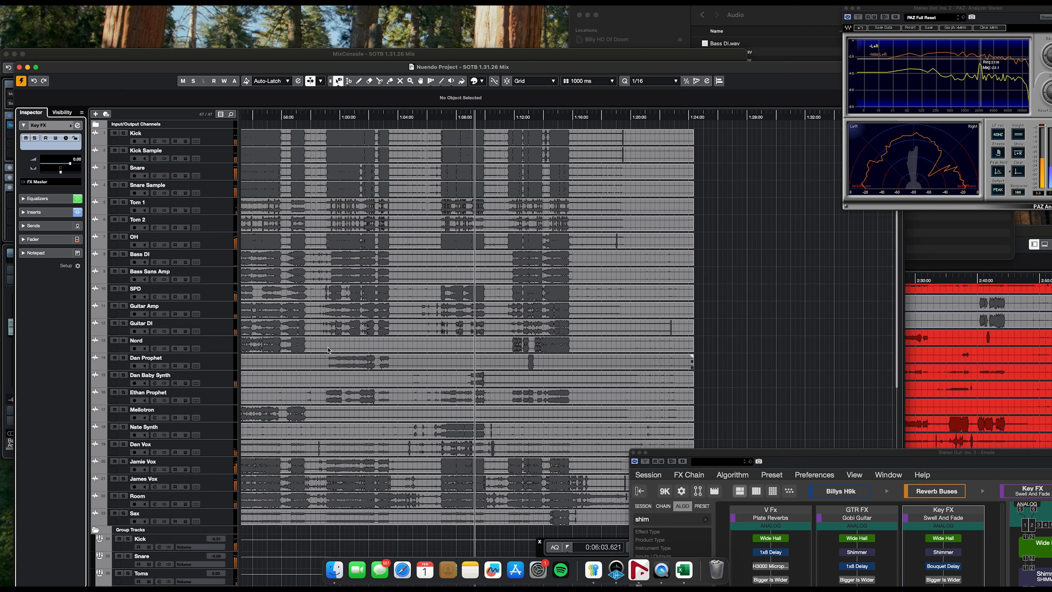
pyautogui.press('f')
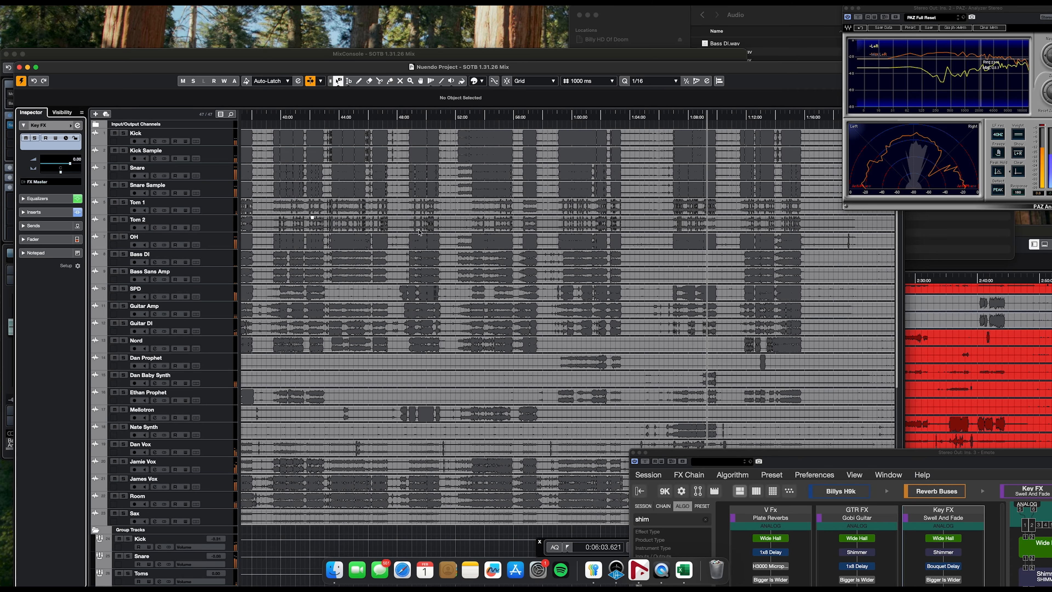
pyautogui.hscroll(-5, 417, 268)
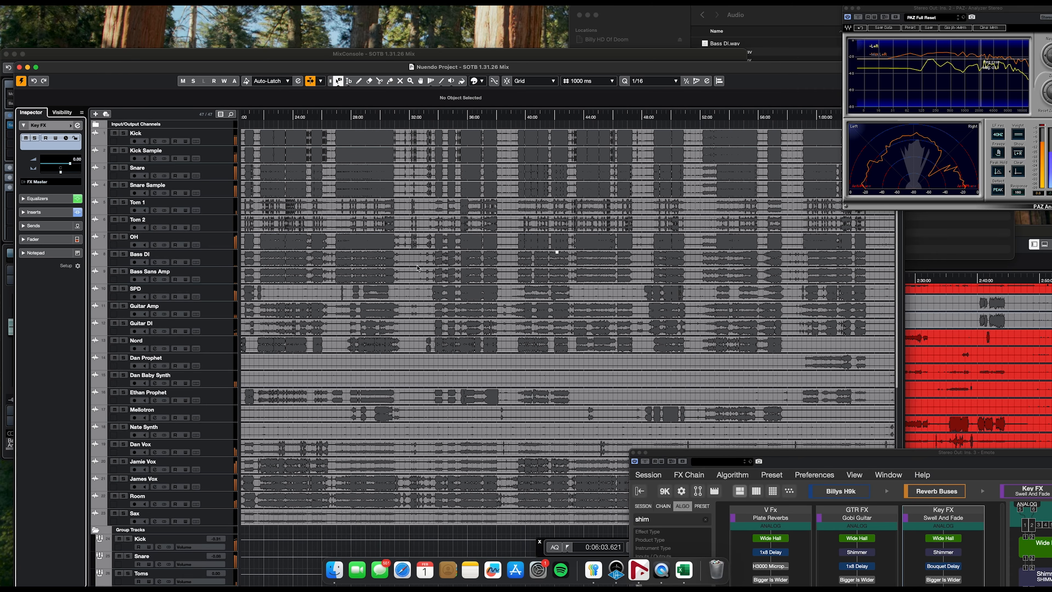
pyautogui.click(283, 117)
pyautogui.click(244, 53)
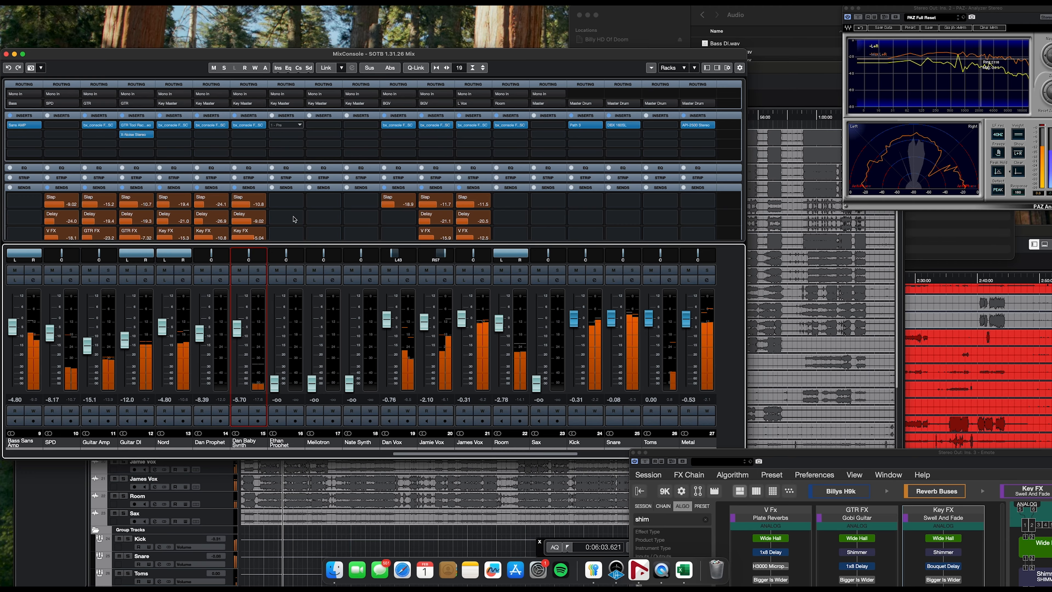
# - Raise the fader of the Prophet channel beside Mellotron to about -1.65 and solo that channel
pyautogui.moveTo(276, 378); pyautogui.dragTo(276, 320)
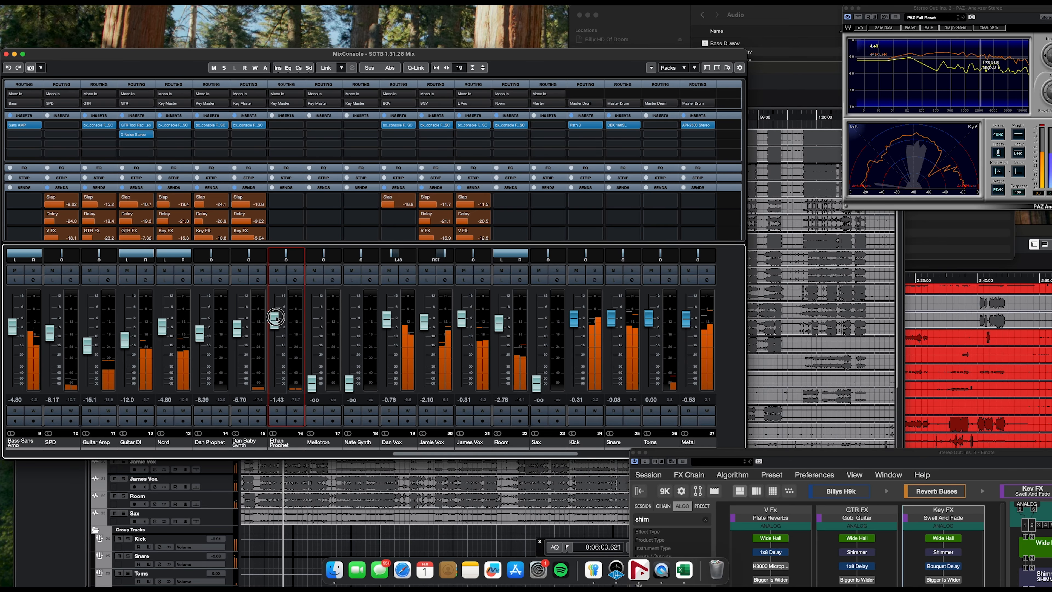
pyautogui.click(295, 269)
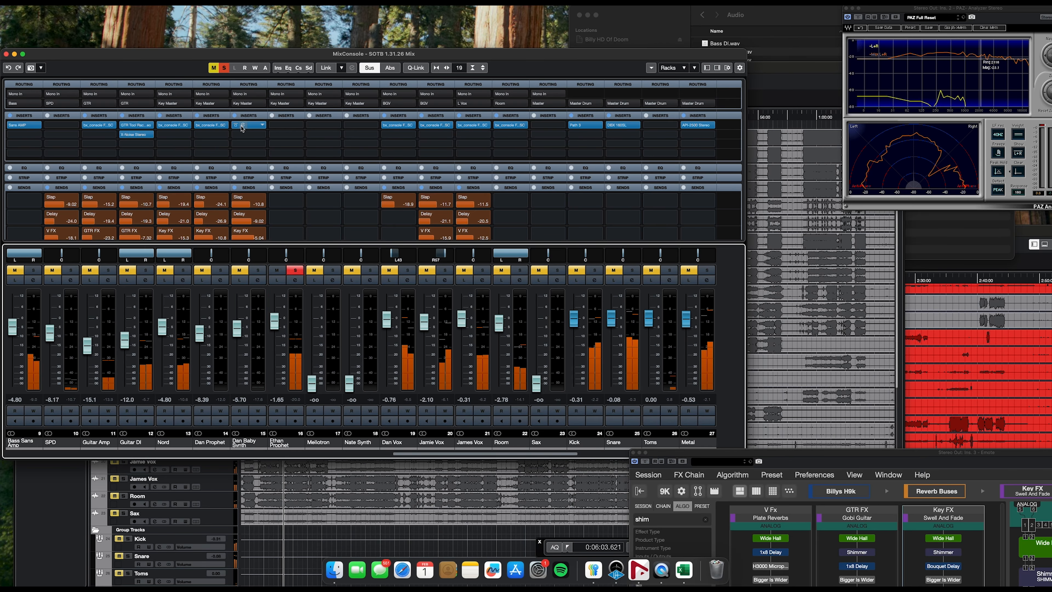
# - Copy Baby Synth's bx_console Focusrite SC insert to the soloed Prophet channel and place its window beside the cleared PAZ Analyzer
pyautogui.moveTo(250, 126); pyautogui.dragTo(285, 129)
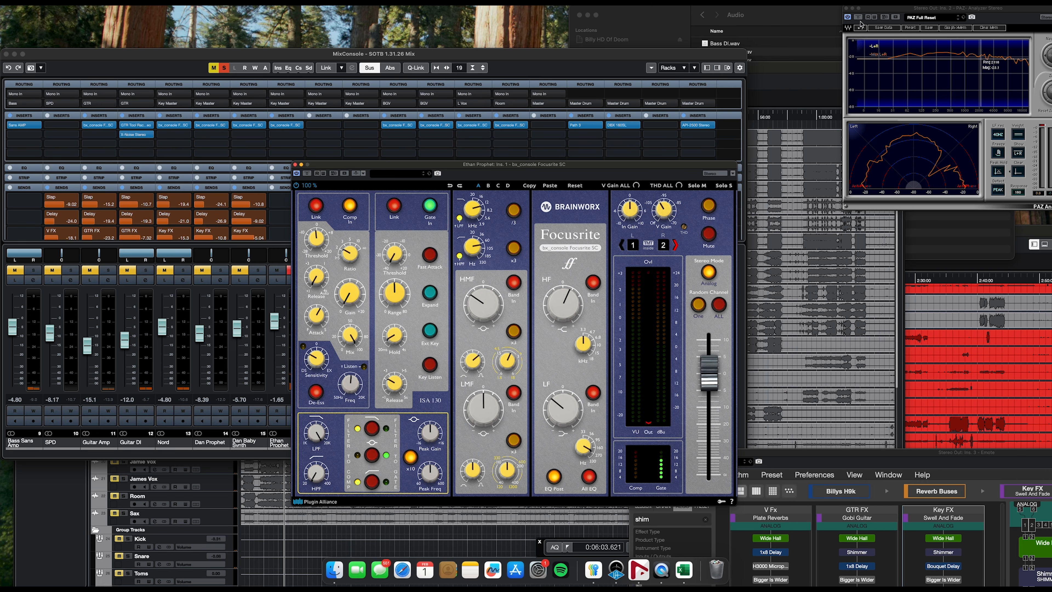
pyautogui.moveTo(866, 9); pyautogui.dragTo(143, 21)
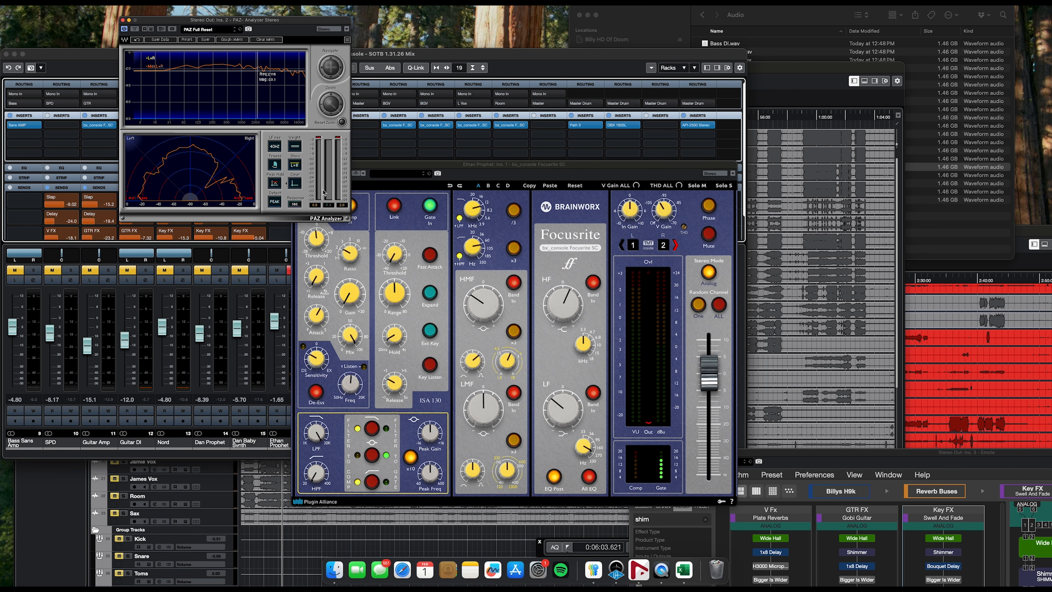
pyautogui.moveTo(374, 164); pyautogui.dragTo(410, 71)
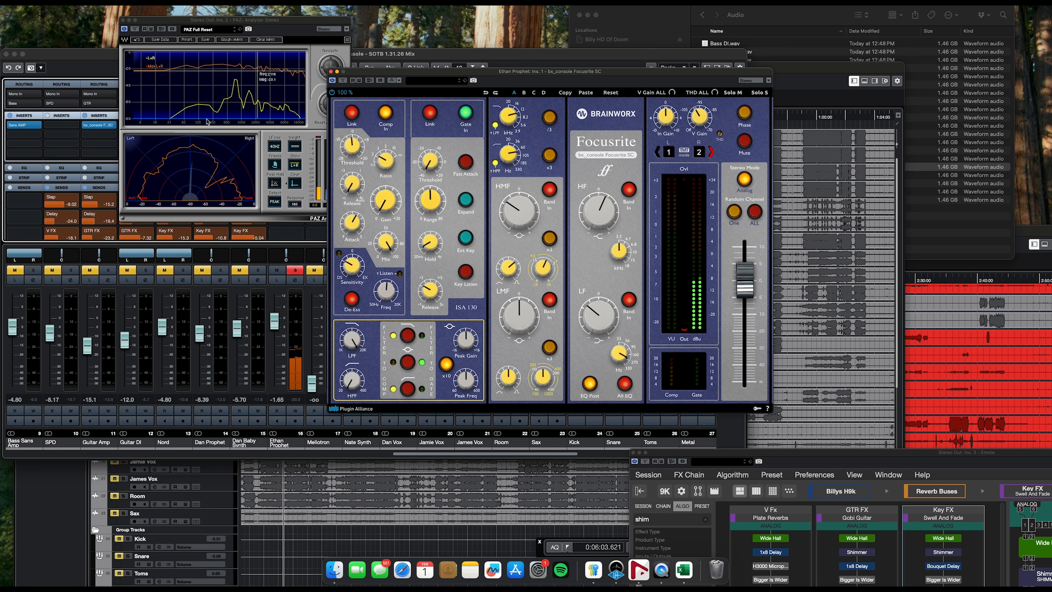
pyautogui.click(261, 40)
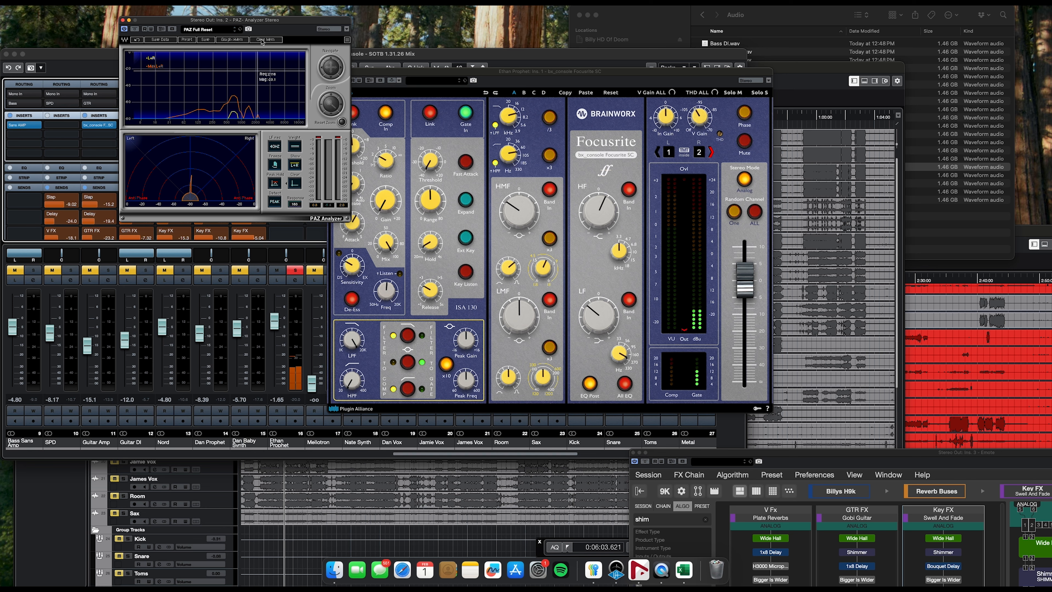
# - Move the console plugin window off the project timeline and restart playback just past 28:00 for the soloed Prophet channel
pyautogui.click(73, 506)
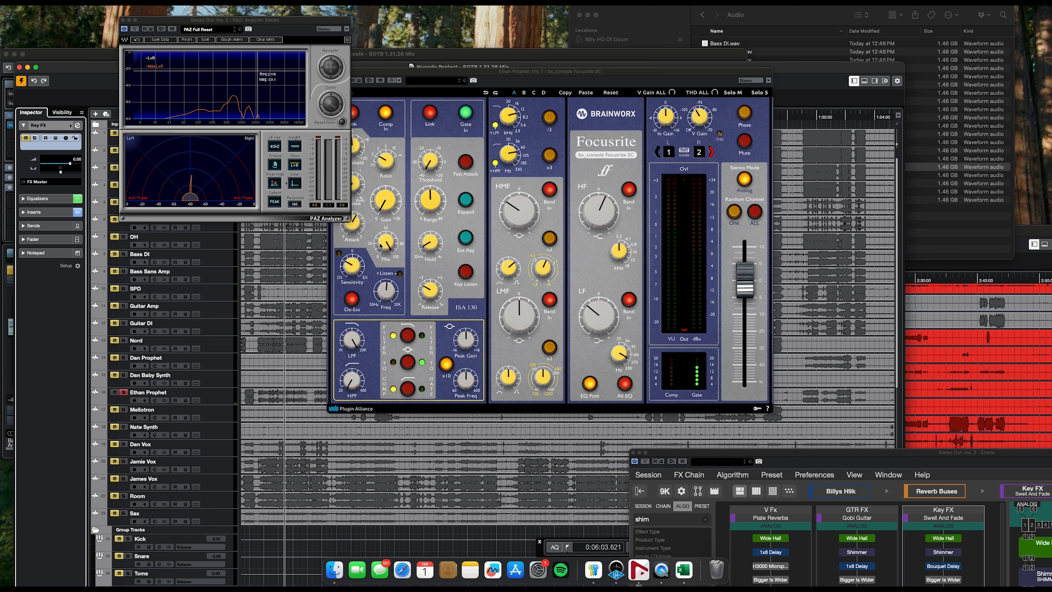
pyautogui.moveTo(416, 71); pyautogui.dragTo(690, 74)
pyautogui.click(356, 116)
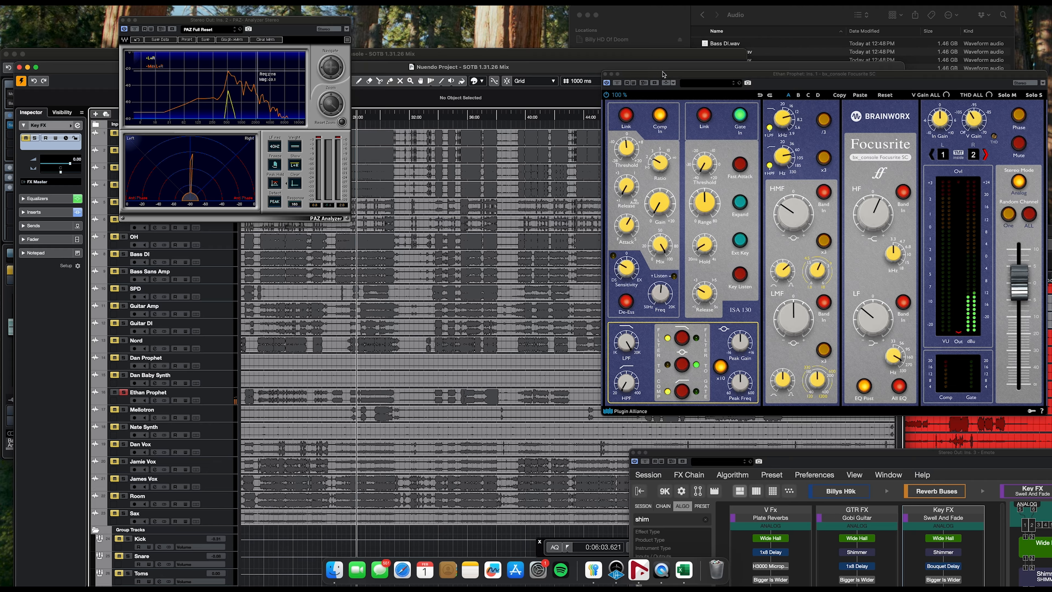
pyautogui.moveTo(664, 74); pyautogui.dragTo(521, 61)
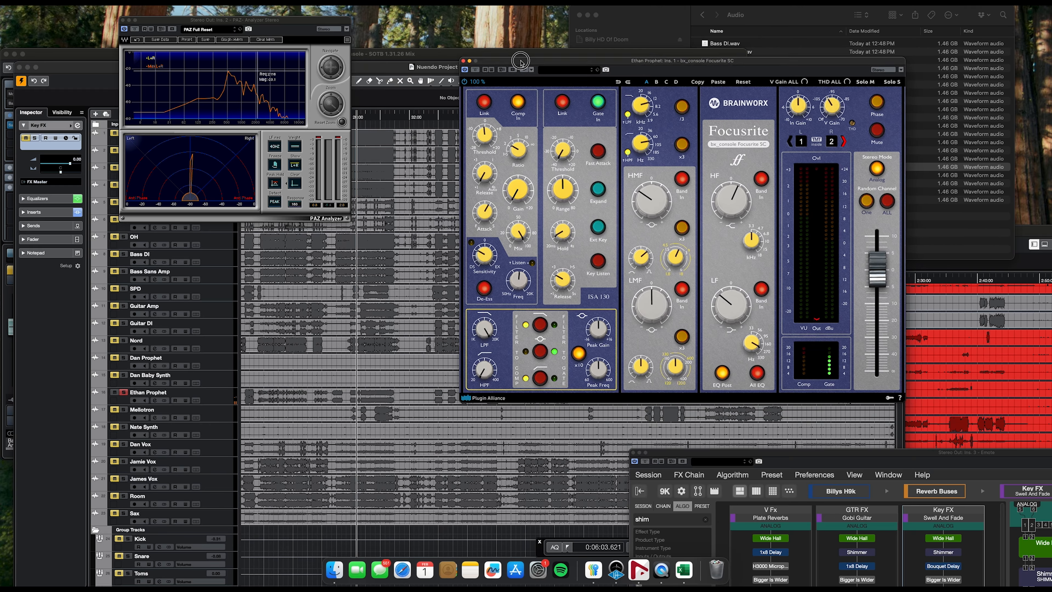
pyautogui.click(367, 124)
pyautogui.press('space')
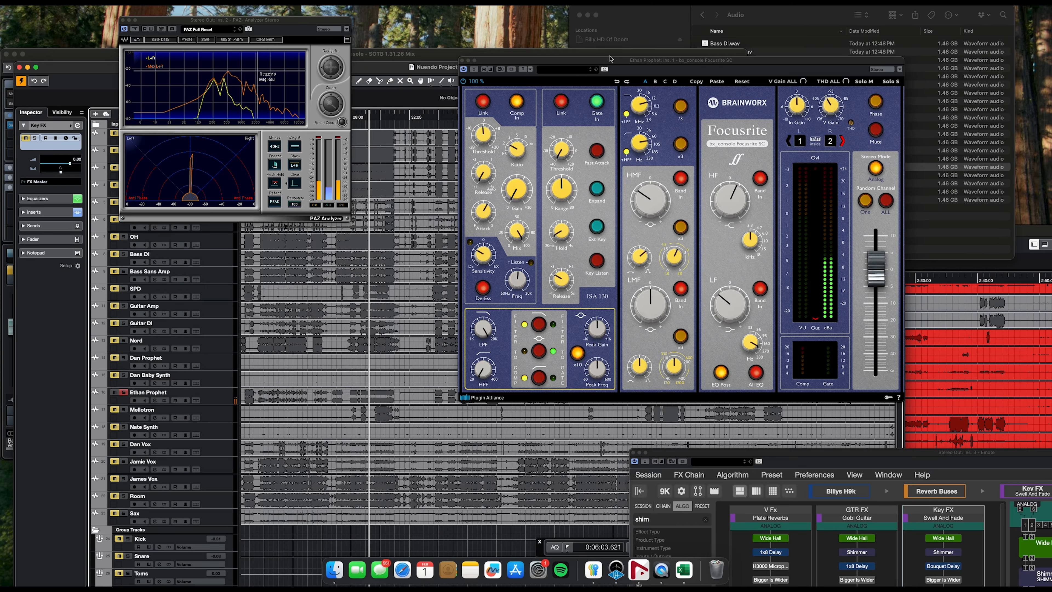
# - Place the console plugin window next to the PAZ Analyzer and clear the analyzer's display
pyautogui.moveTo(609, 58); pyautogui.dragTo(526, 45)
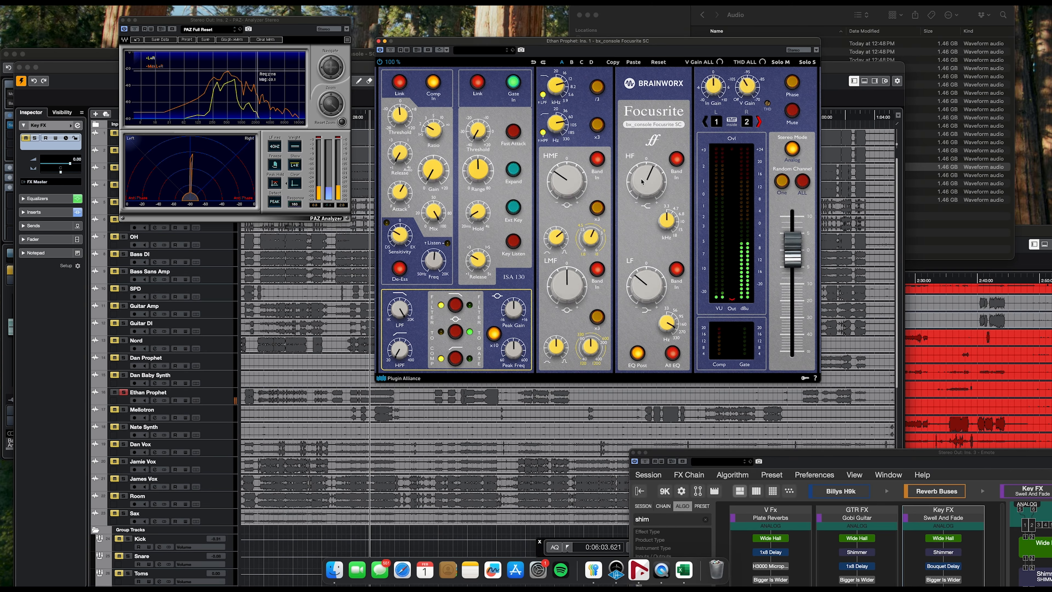
pyautogui.click(280, 40)
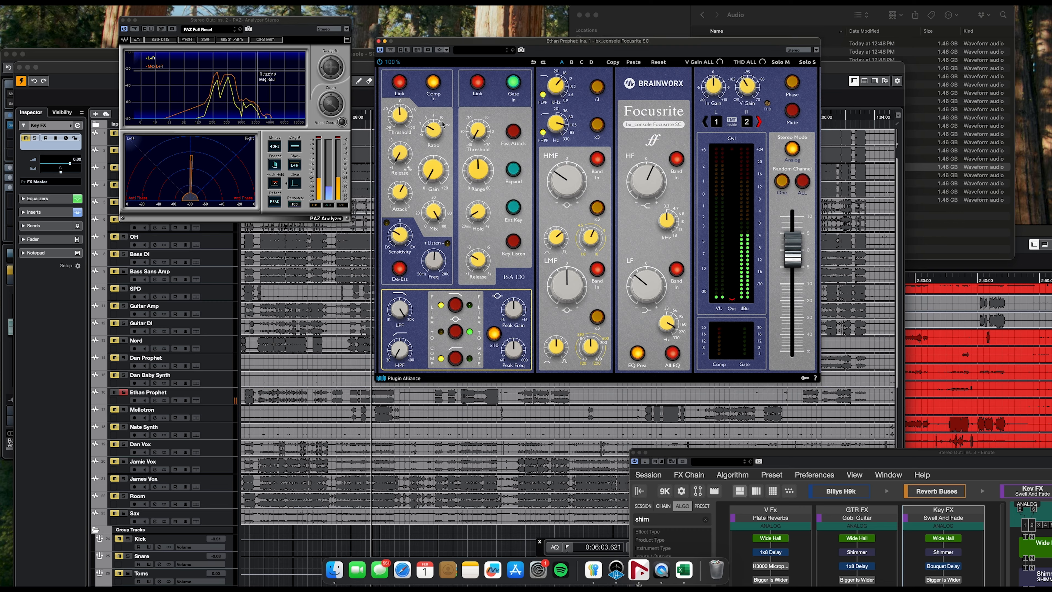
# - Fine-tune the compressor threshold in the soloed Prophet channel's bx_console, close the plugin, and return to the MixConsole
pyautogui.moveTo(400, 118); pyautogui.dragTo(399, 115)
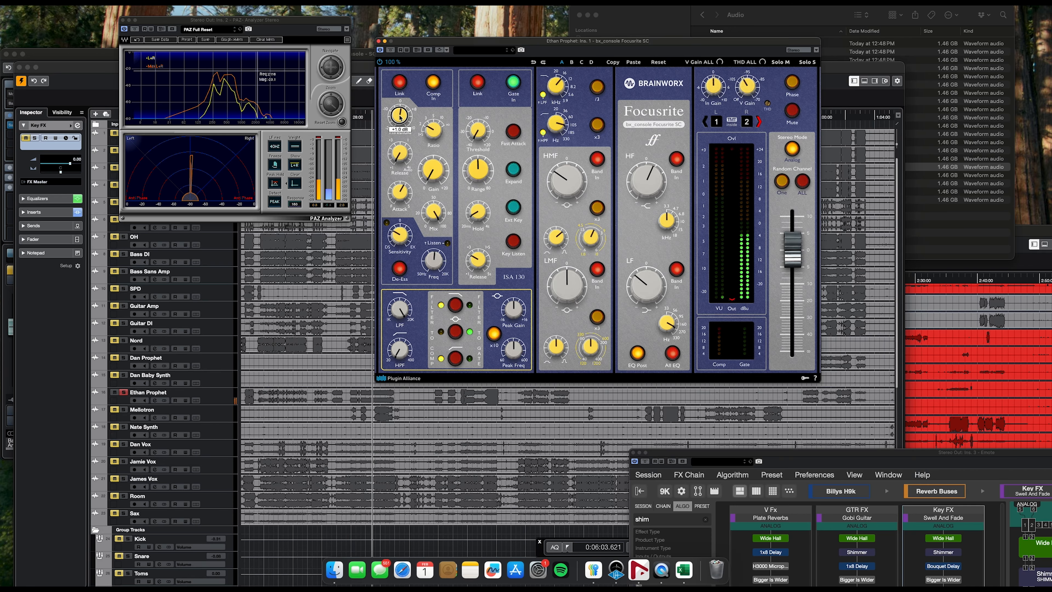
pyautogui.click(379, 41)
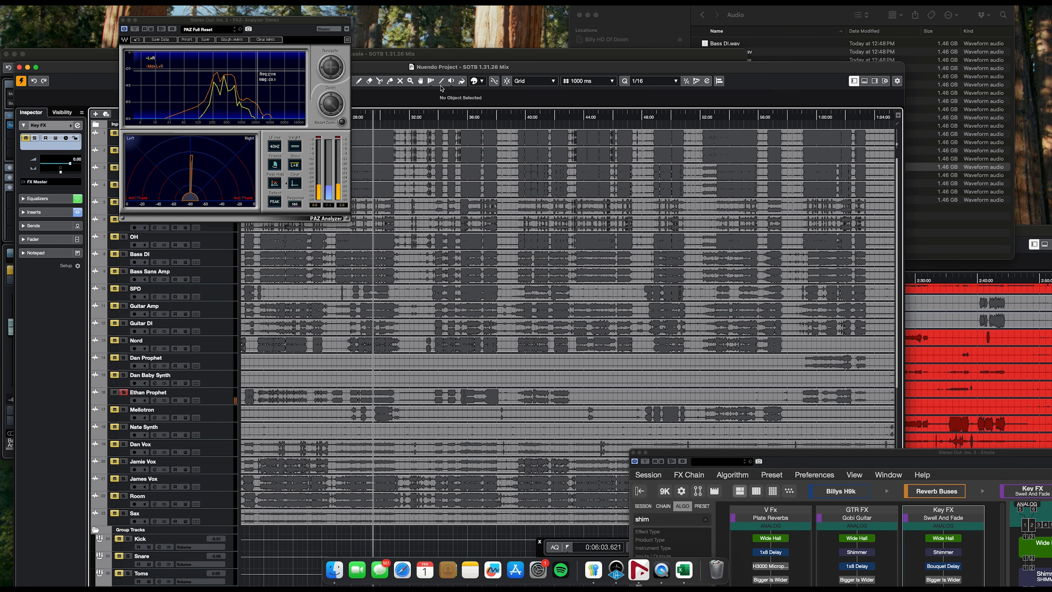
pyautogui.click(435, 54)
pyautogui.doubleClick(435, 56)
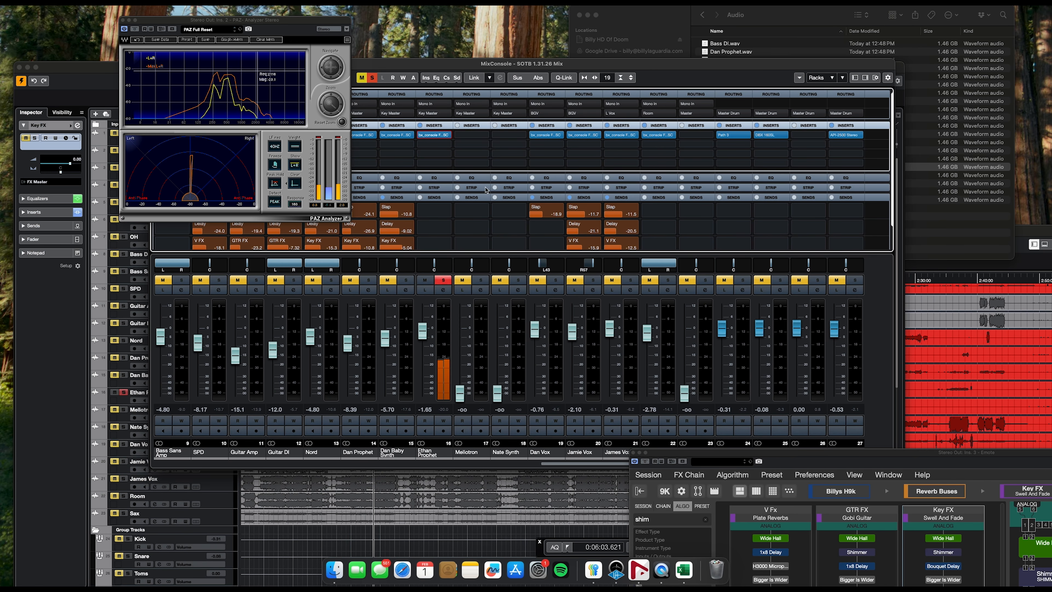
# - Unsolo the Prophet channel beside Mellotron and add a Slap send at about -21.4
pyautogui.click(443, 281)
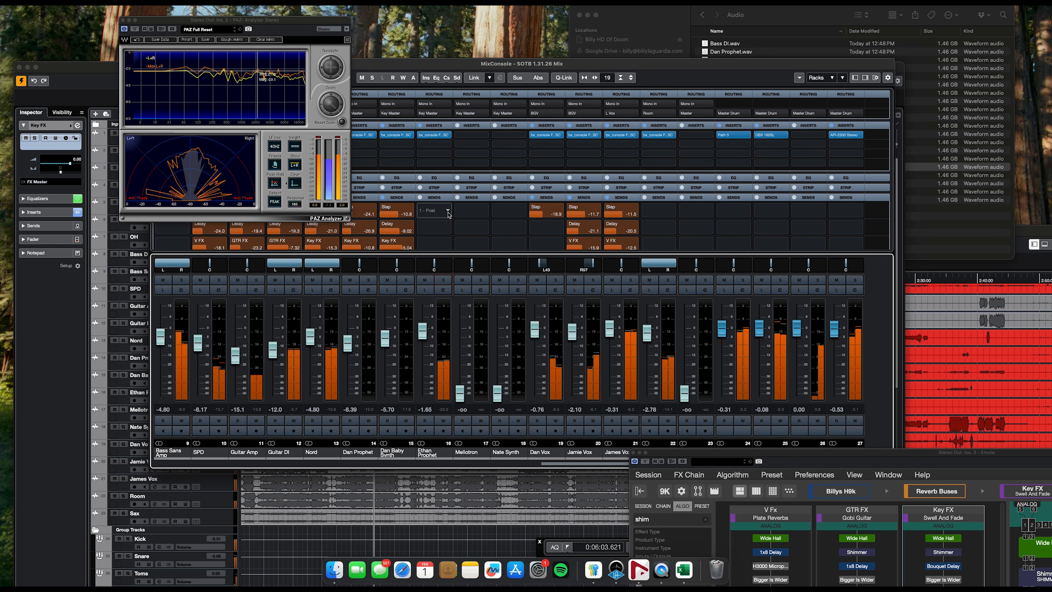
pyautogui.click(444, 216)
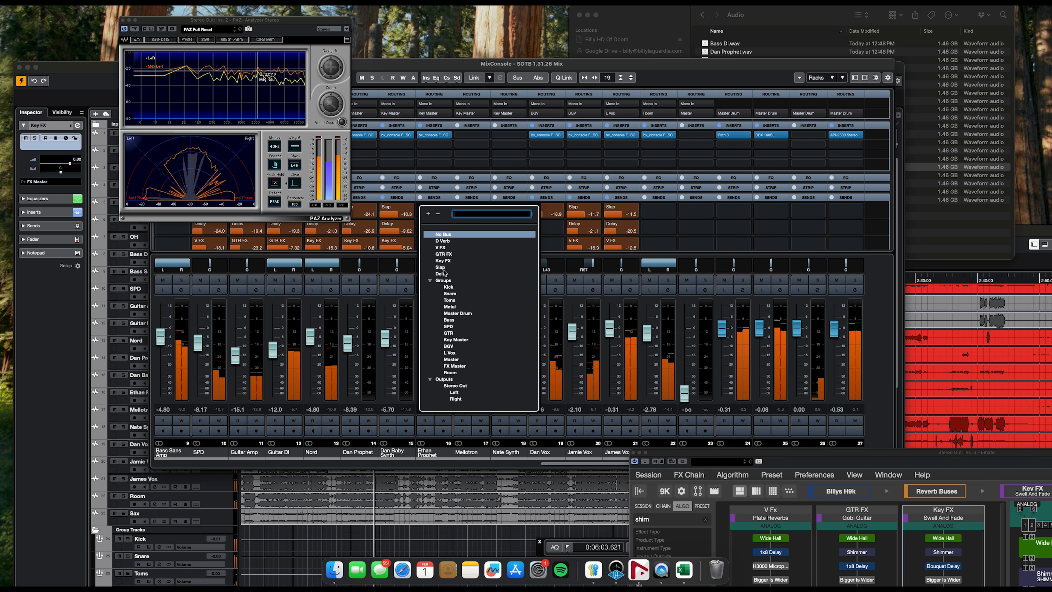
pyautogui.click(417, 201)
pyautogui.click(421, 207)
pyautogui.moveTo(434, 215); pyautogui.dragTo(393, 238)
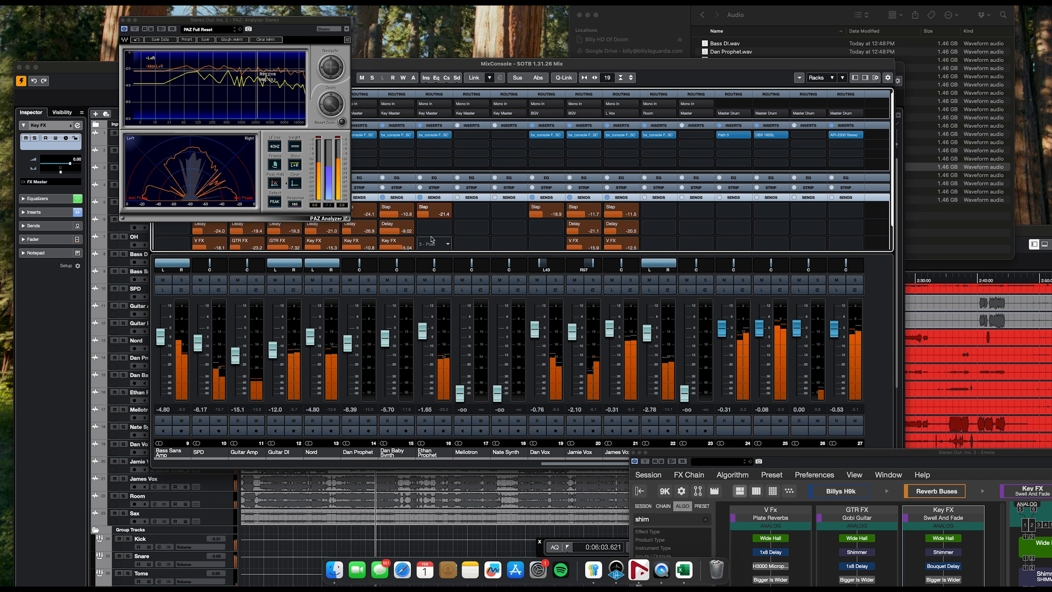
# - Restart playback around 36:00 on the project timeline and lower the project window to reach the MixConsole
pyautogui.press('space')
pyautogui.click(57, 386)
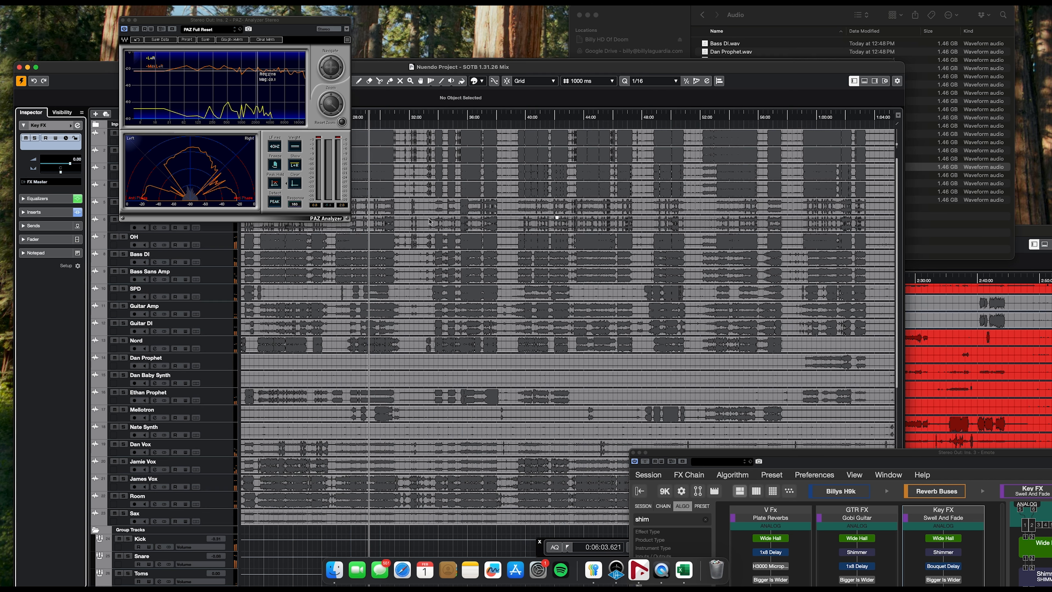
pyautogui.click(471, 122)
pyautogui.press('space')
pyautogui.moveTo(502, 70); pyautogui.dragTo(505, 135)
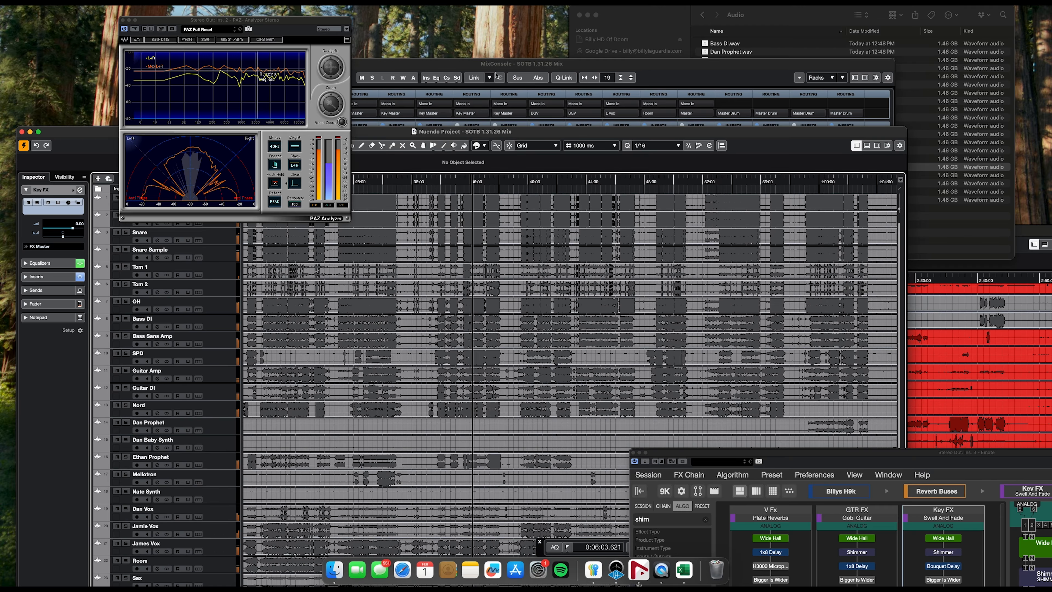
pyautogui.click(493, 65)
# - Solo the Prophet channel beside Mellotron and add Delay and Key FX sends below its Slap send
pyautogui.click(444, 279)
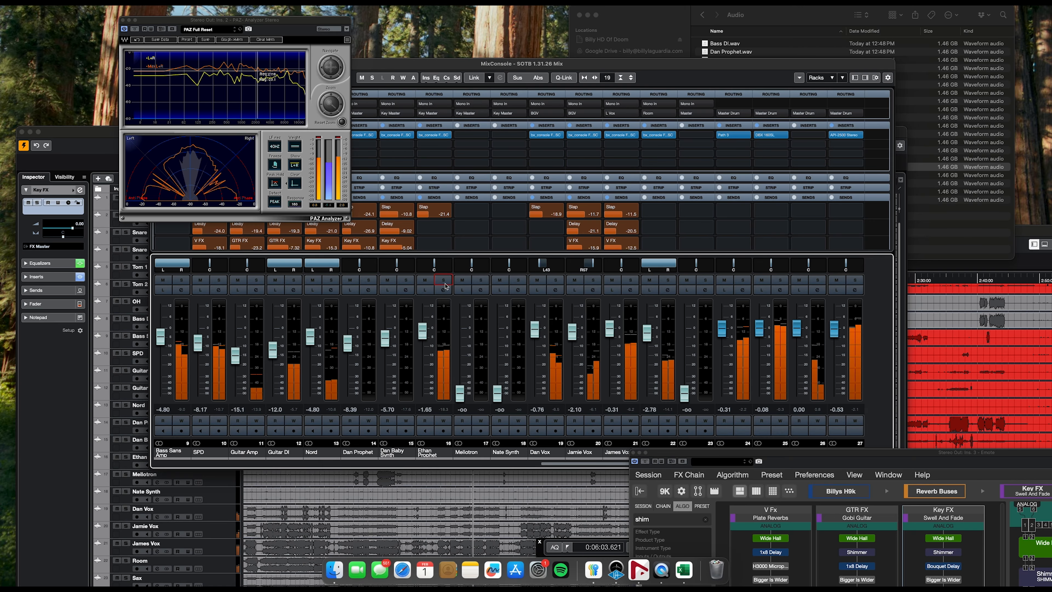
pyautogui.click(434, 228)
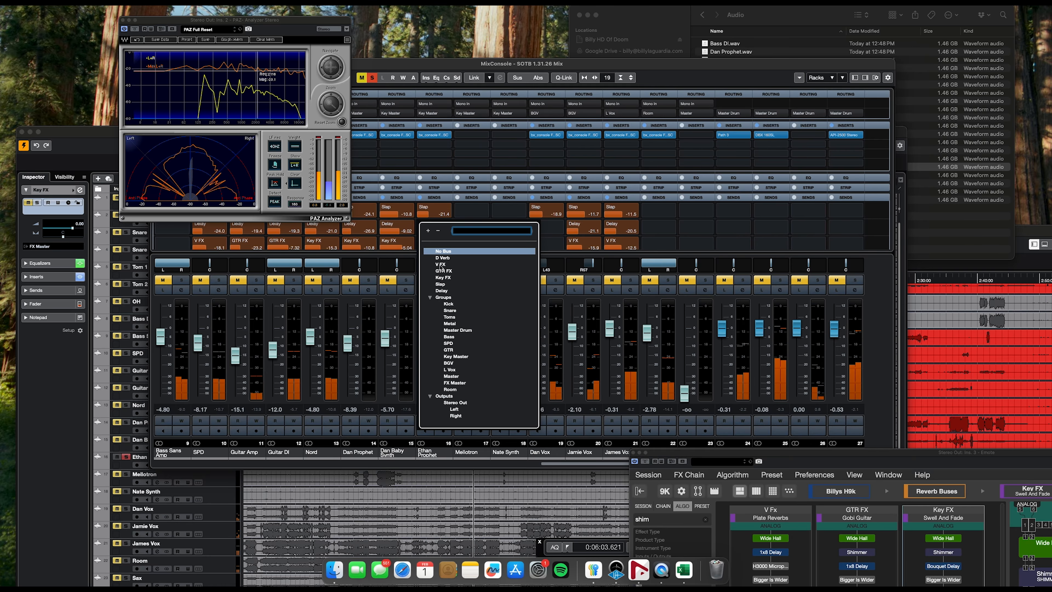
pyautogui.click(441, 284)
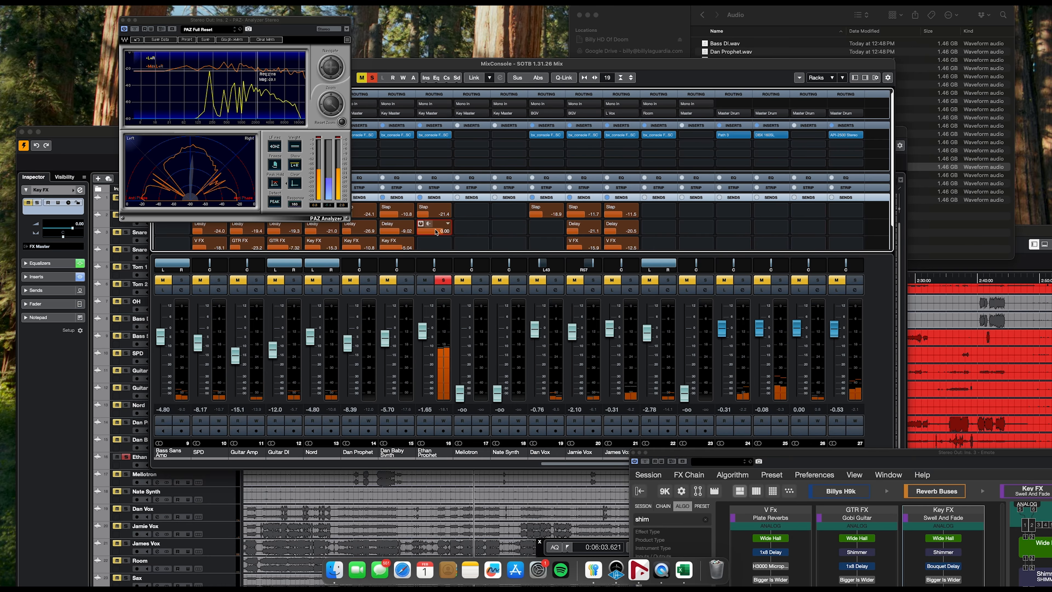
pyautogui.click(449, 245)
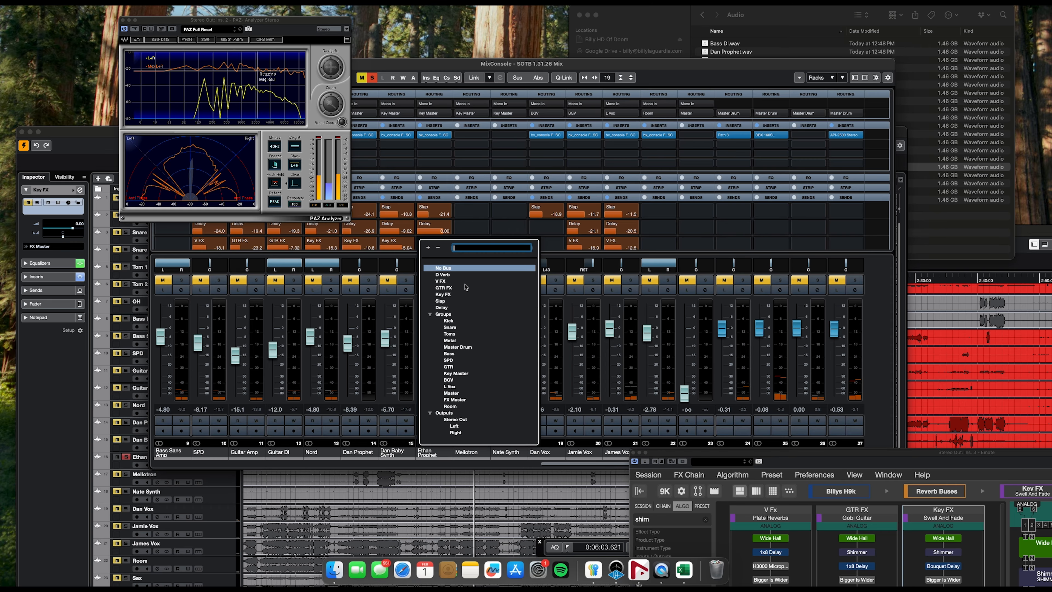
pyautogui.click(451, 294)
# - Set the soloed Prophet channel's sends to about -12.2 for Slap, -8.14 for Delay and -11.9 for Key FX
pyautogui.click(442, 280)
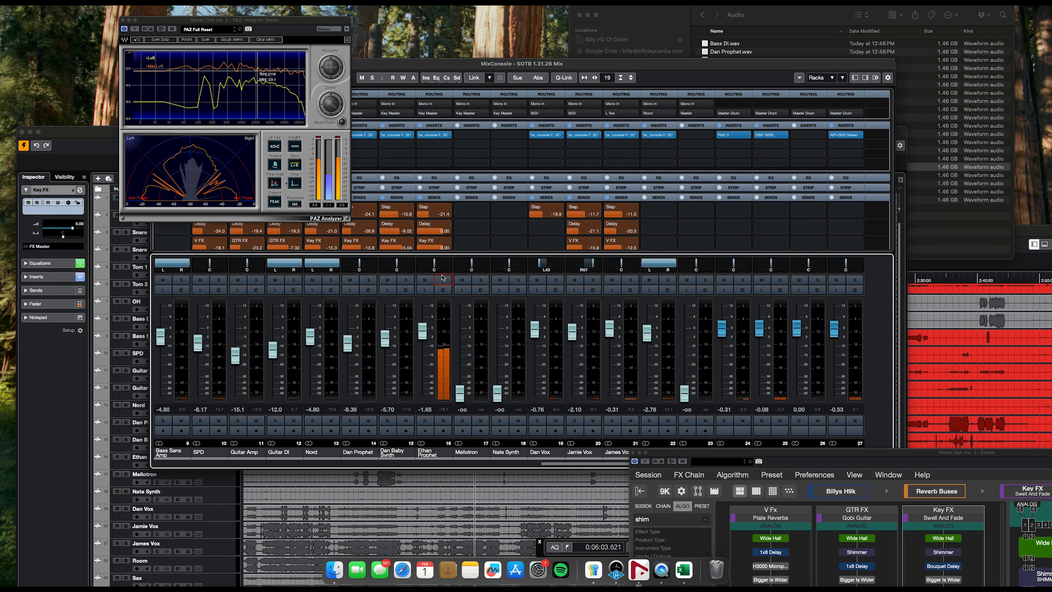
pyautogui.click(442, 280)
pyautogui.moveTo(441, 248); pyautogui.dragTo(479, 222)
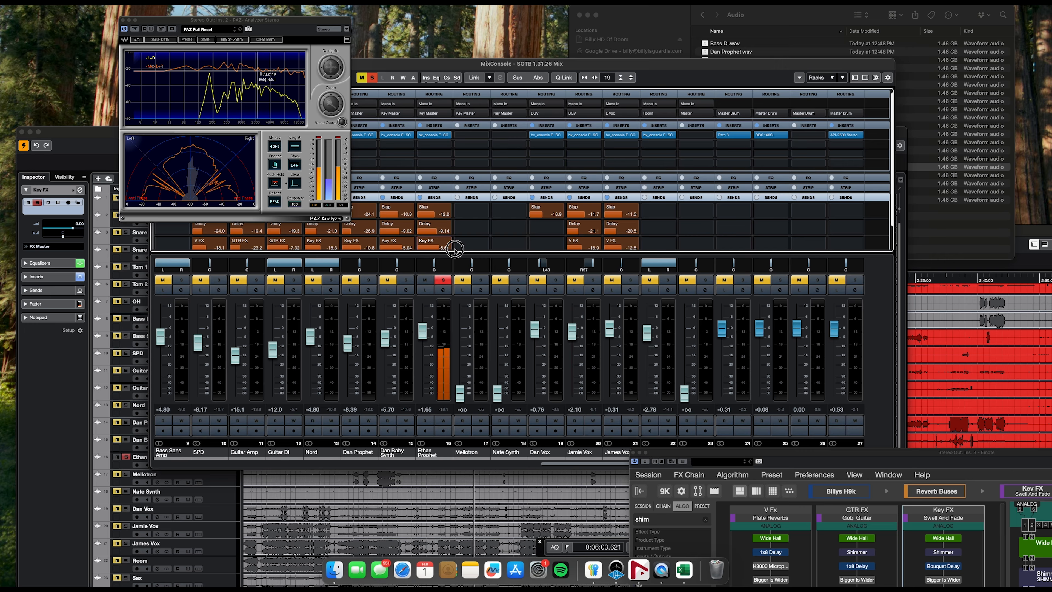
# - Unsolo the Prophet channel, lower its fader to -5.70, and pan it right against Baby Synth and the other Prophet panned left
pyautogui.click(443, 280)
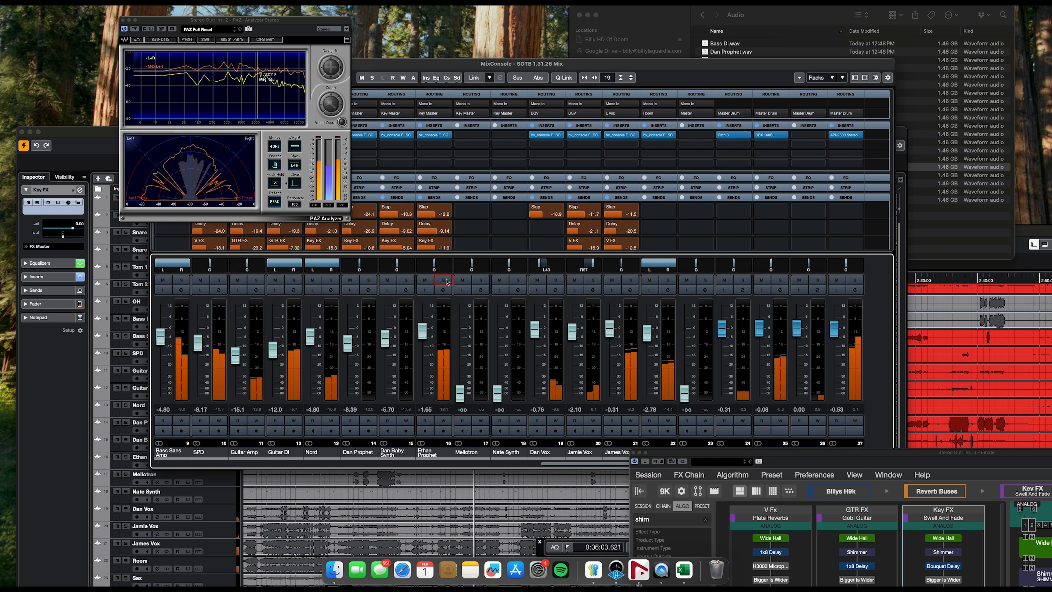
pyautogui.moveTo(422, 330); pyautogui.dragTo(427, 343)
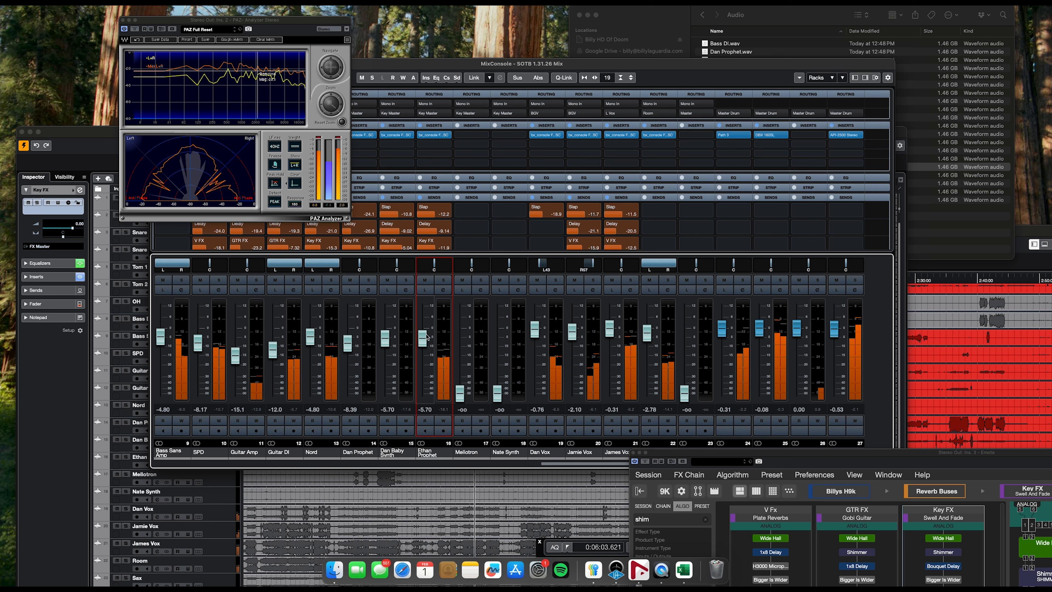
pyautogui.moveTo(434, 265); pyautogui.dragTo(355, 264)
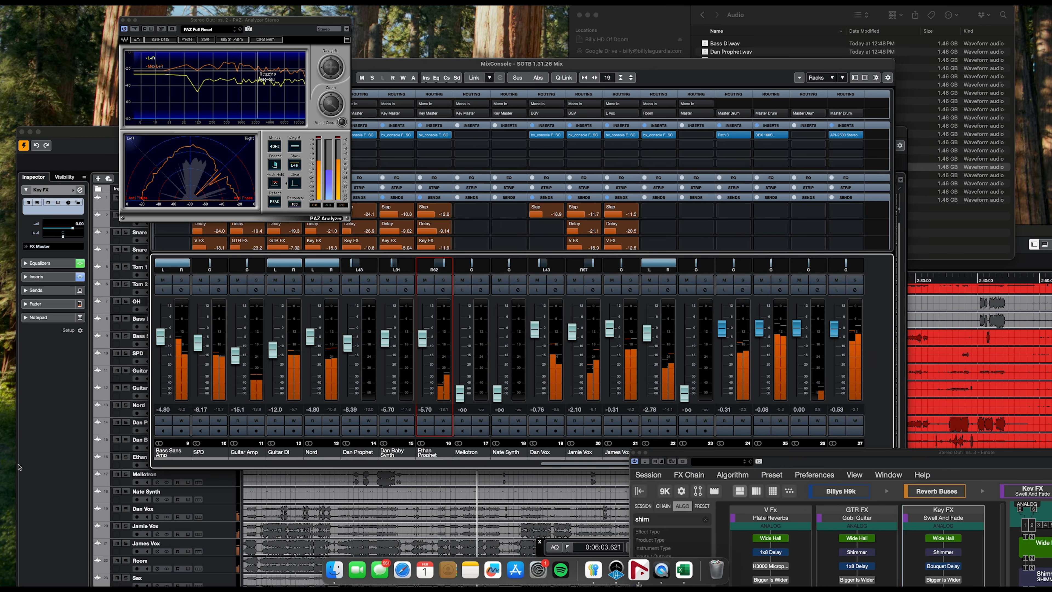
# - Move playback to the Mellotron part just before 30:00 on the project timeline and return to the MixConsole
pyautogui.click(33, 461)
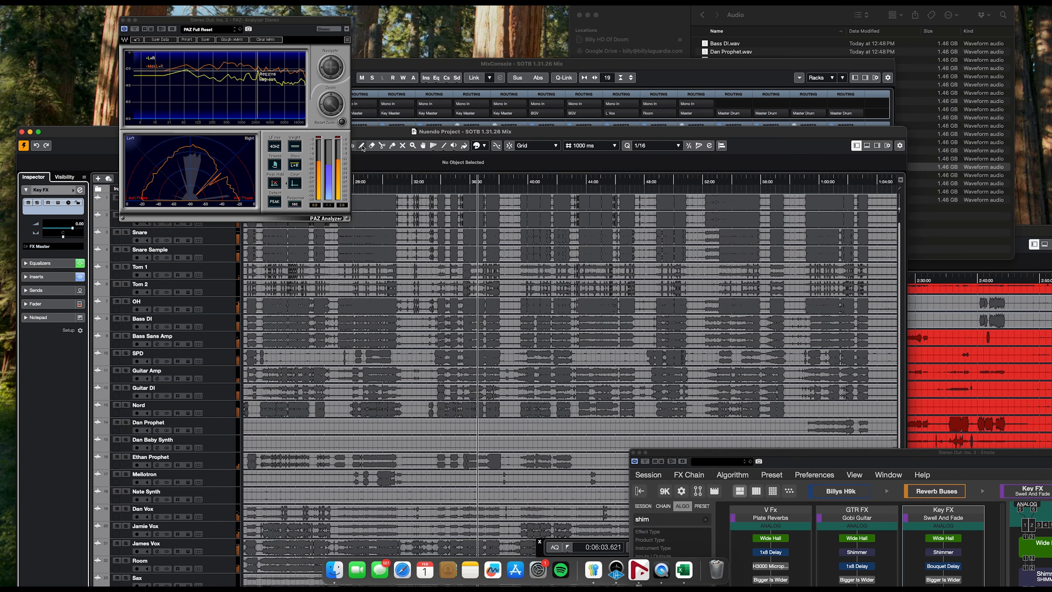
pyautogui.moveTo(372, 129); pyautogui.dragTo(370, 40)
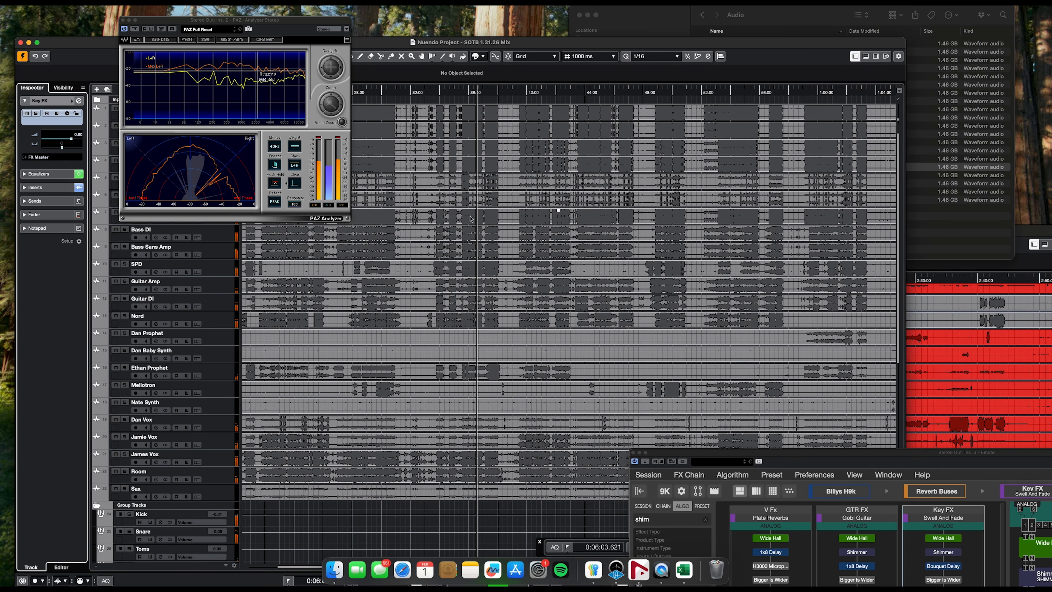
pyautogui.hscroll(-3, 470, 218)
pyautogui.click(433, 96)
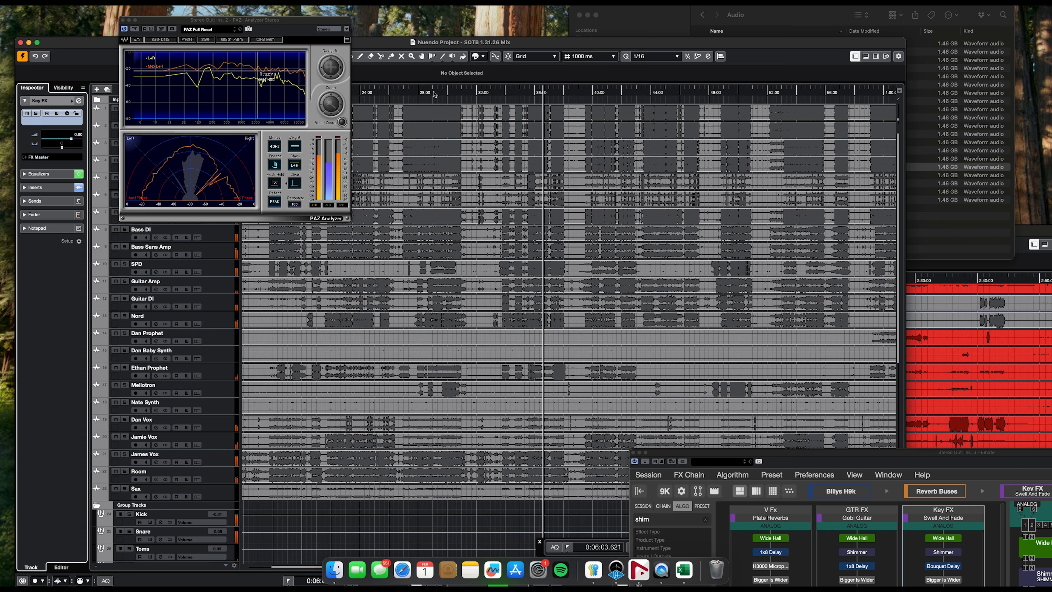
pyautogui.press('h')
pyautogui.press('h')
pyautogui.press('h')
pyautogui.click(462, 92)
pyautogui.click(456, 92)
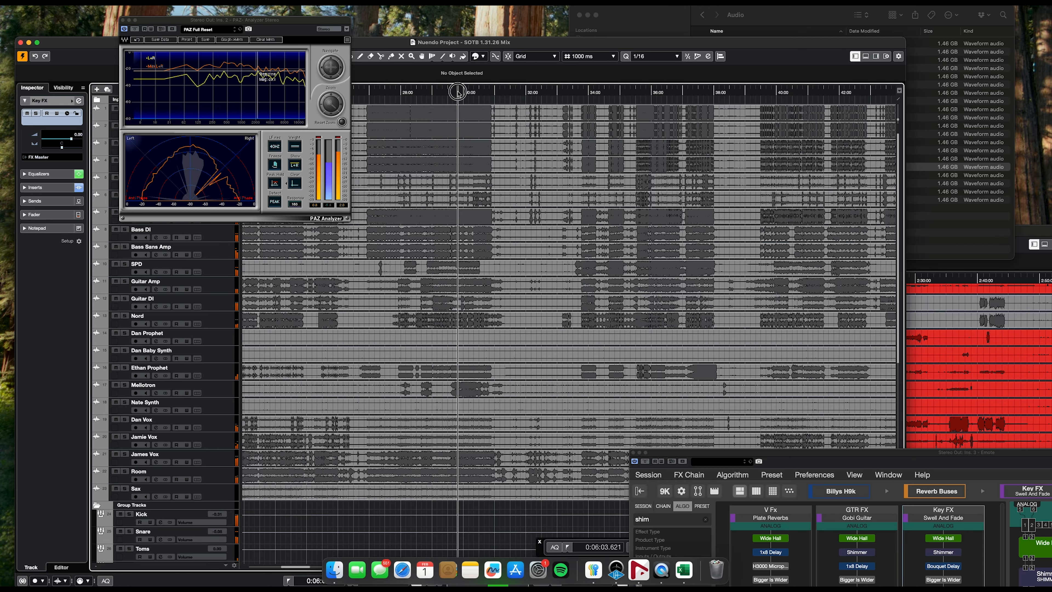
pyautogui.moveTo(438, 42); pyautogui.dragTo(455, 85)
pyautogui.click(454, 66)
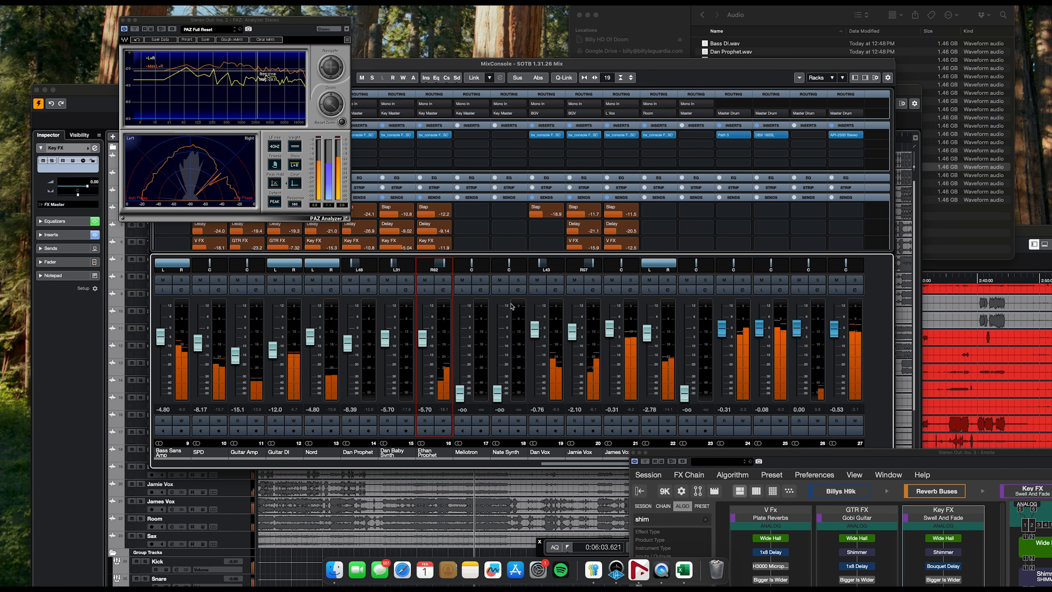
# - Raise the Mellotron channel's fader to about -3.23 and solo the channel
pyautogui.click(462, 353)
pyautogui.moveTo(462, 353); pyautogui.dragTo(461, 322)
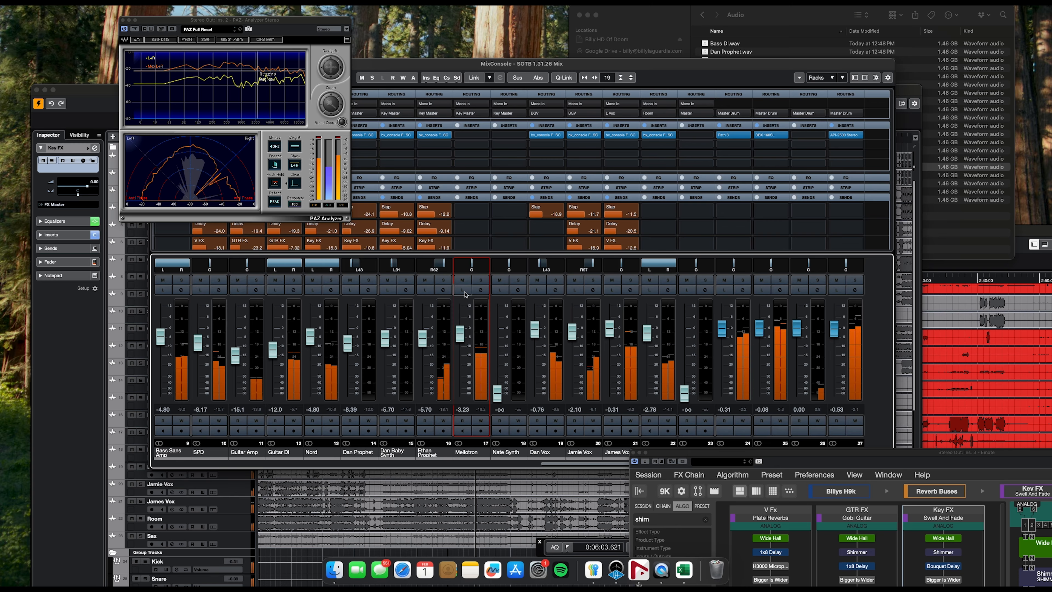
pyautogui.click(479, 280)
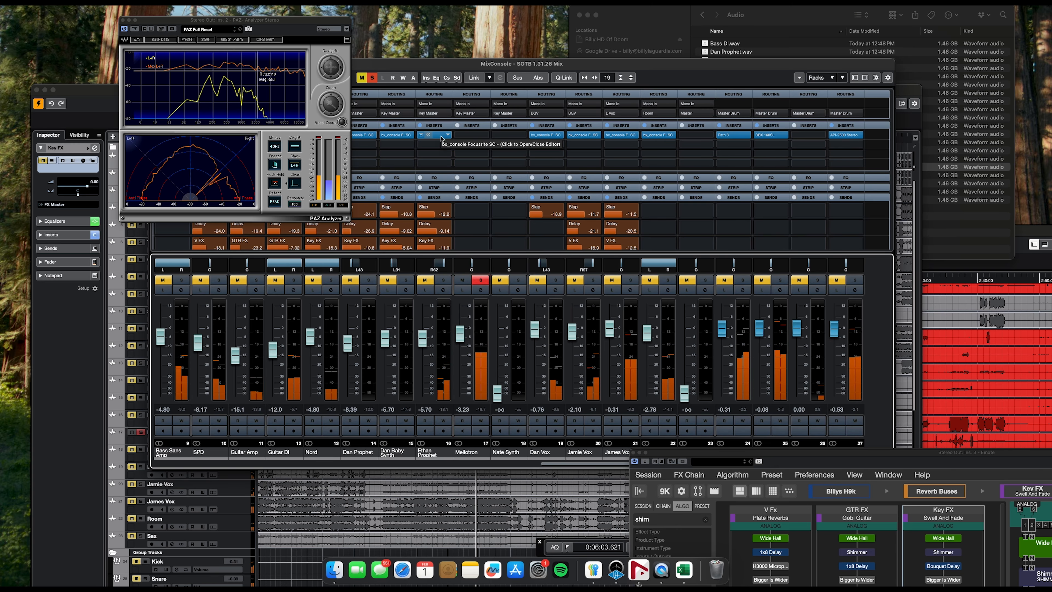
# - Copy the neighbouring Prophet channel's bx_console Focusrite SC insert to Mellotron and turn its HMF gain up slightly against the cleared PAZ Analyzer
pyautogui.moveTo(440, 136); pyautogui.dragTo(473, 138)
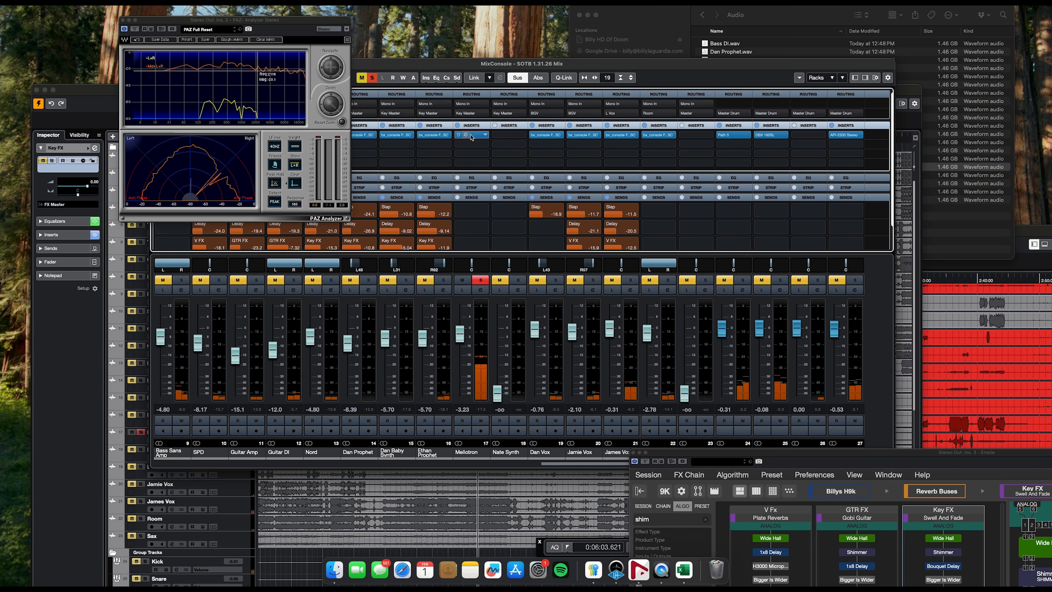
pyautogui.click(473, 136)
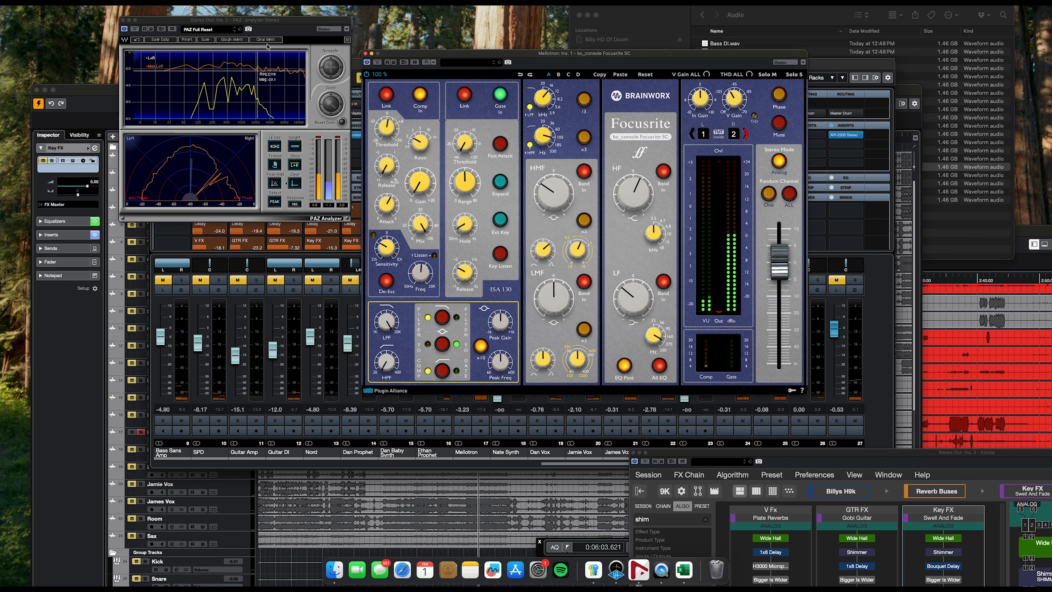
pyautogui.click(265, 41)
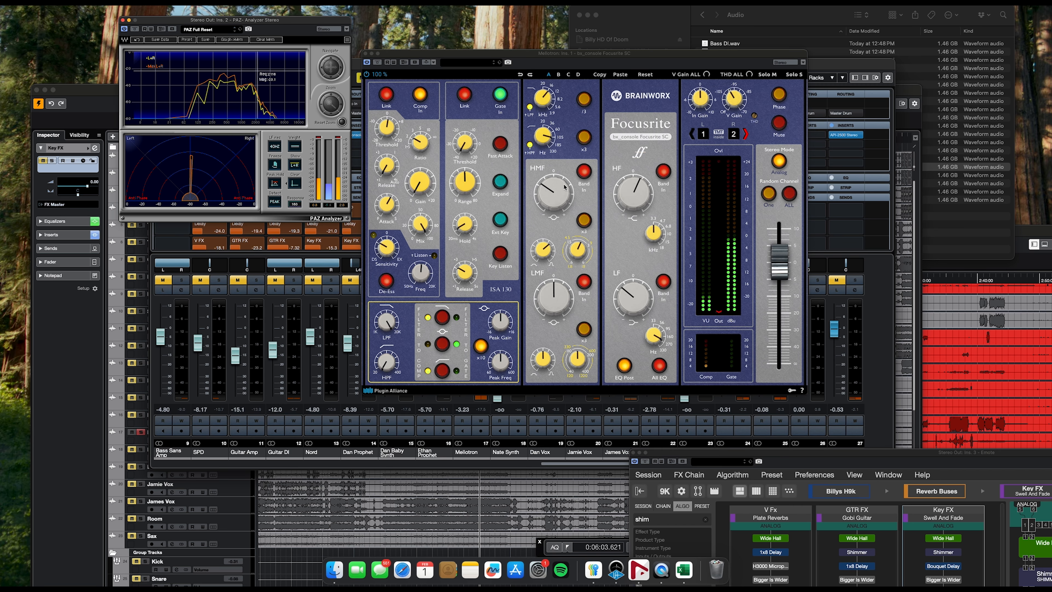
pyautogui.moveTo(565, 186); pyautogui.dragTo(556, 177)
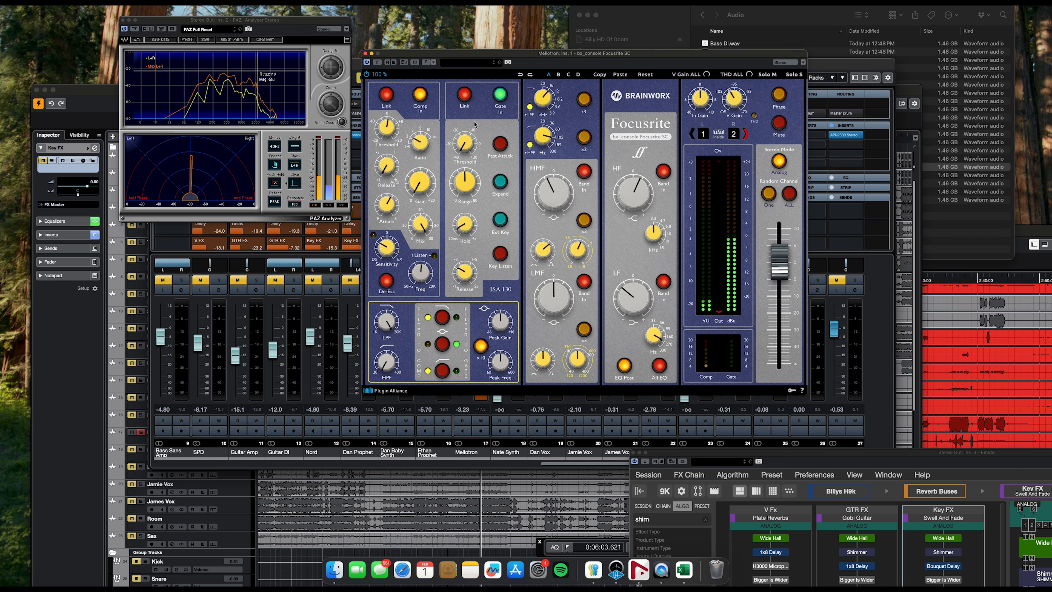
pyautogui.click(366, 54)
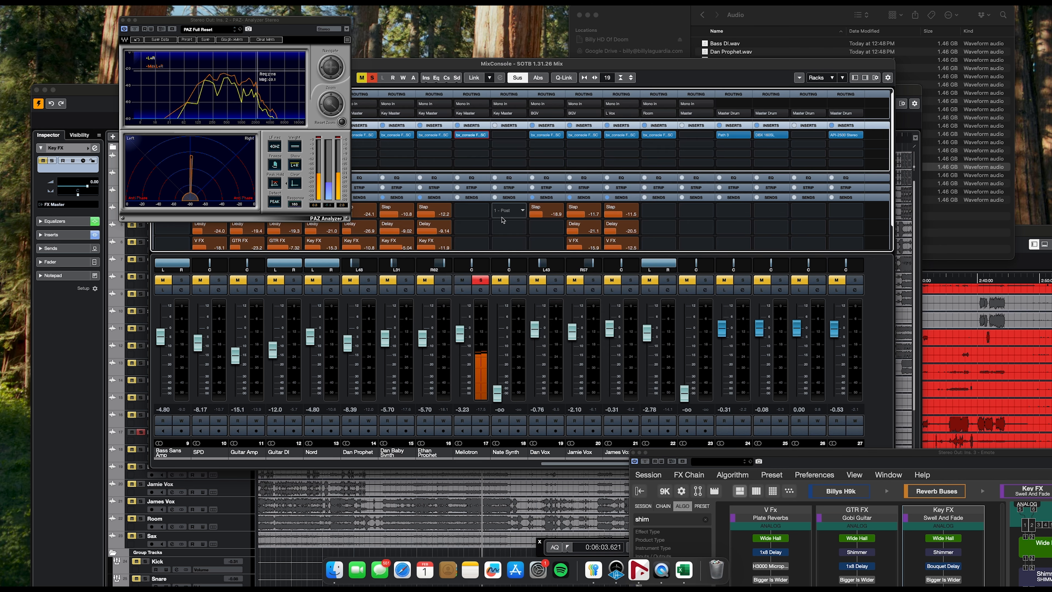
# - Add Slap, Delay and Key FX sends to the Mellotron channel, checking it in the full mix and in solo
pyautogui.click(480, 280)
pyautogui.click(480, 210)
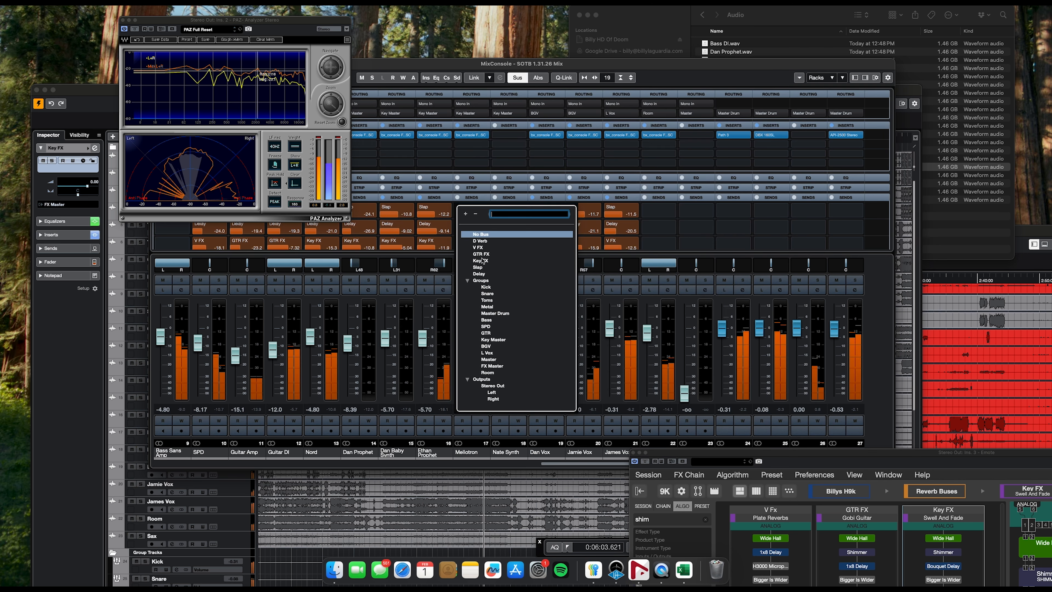
pyautogui.click(477, 267)
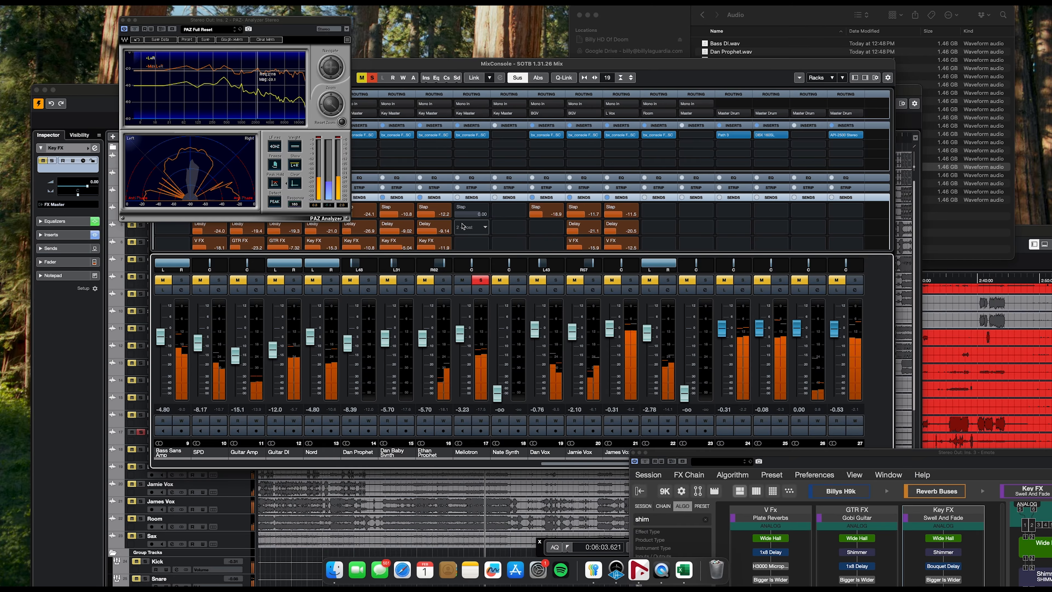
pyautogui.click(476, 228)
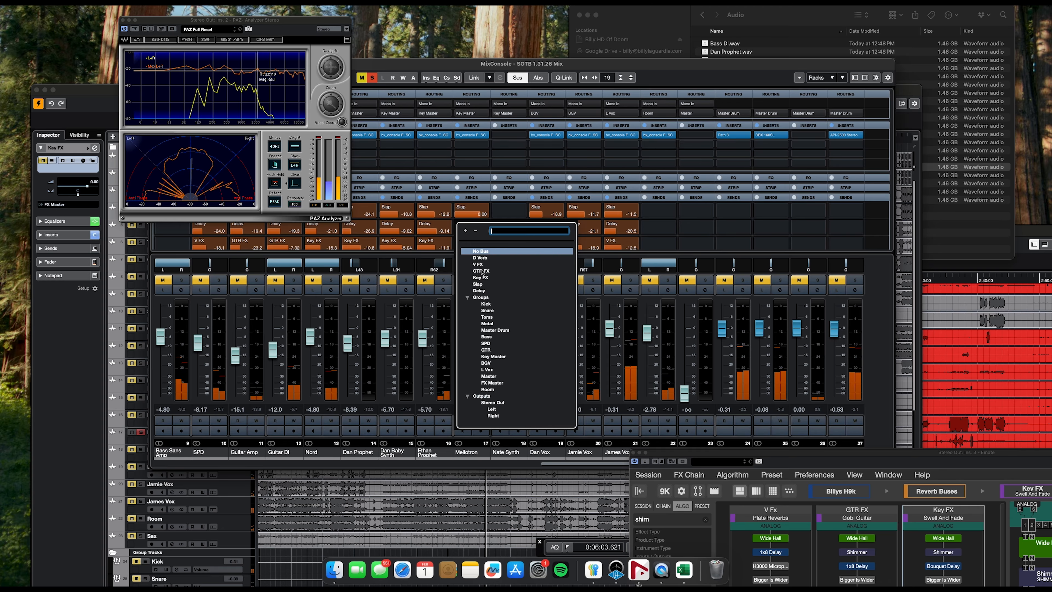
pyautogui.click(479, 290)
pyautogui.click(487, 248)
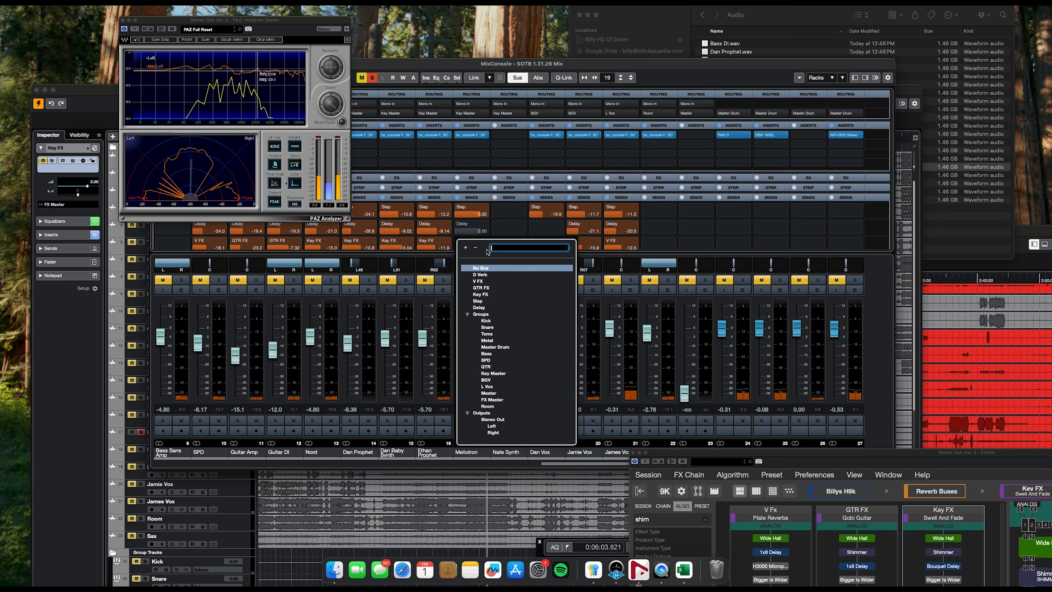
pyautogui.click(485, 294)
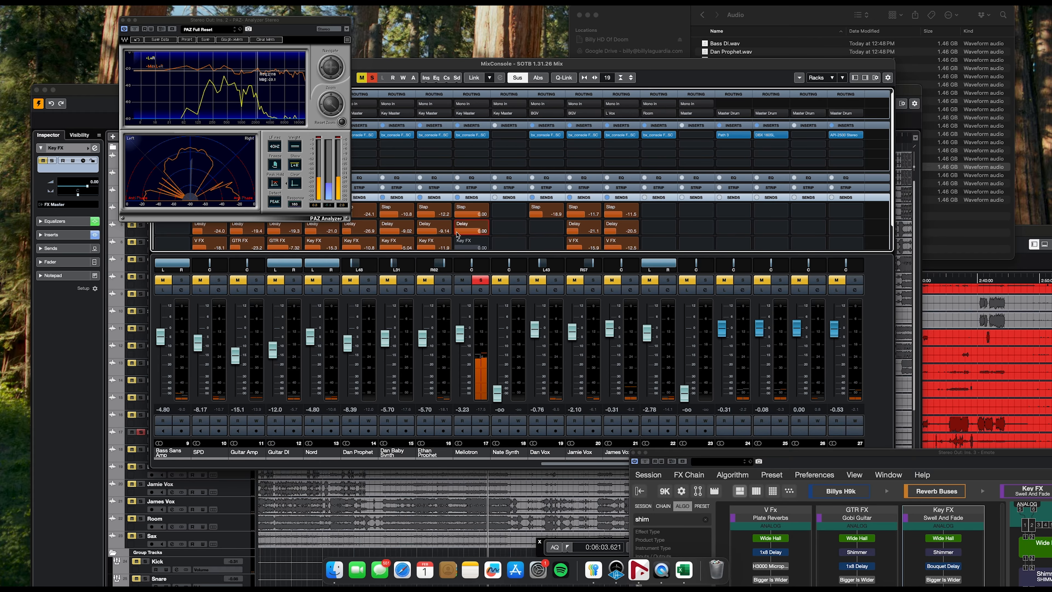
pyautogui.click(480, 280)
pyautogui.click(479, 280)
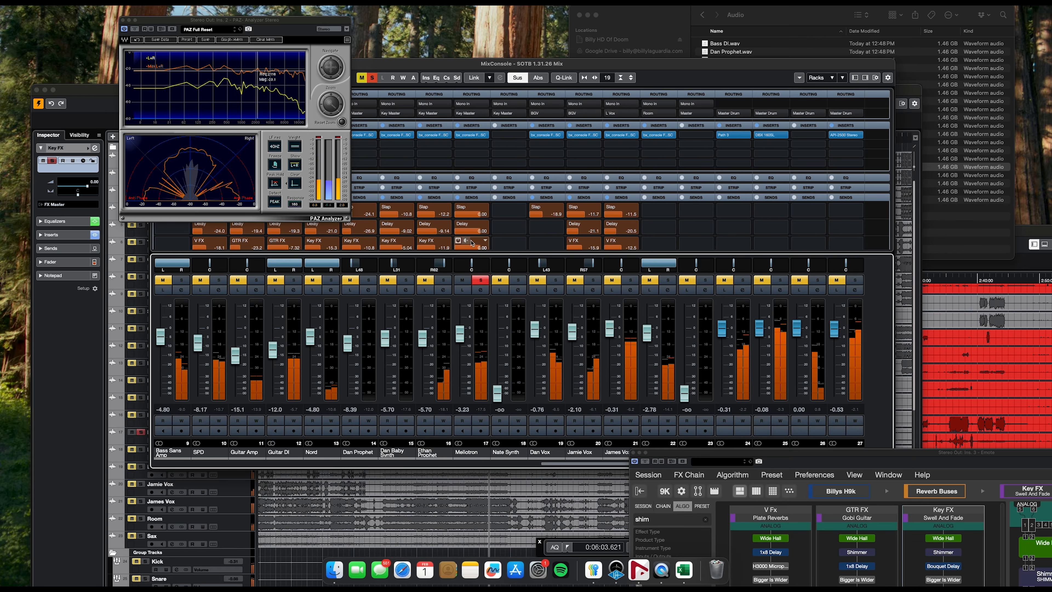
# - Set the Mellotron channel's Slap send to about -18.2 and its Delay send to about -17.9
pyautogui.moveTo(479, 232); pyautogui.dragTo(417, 267)
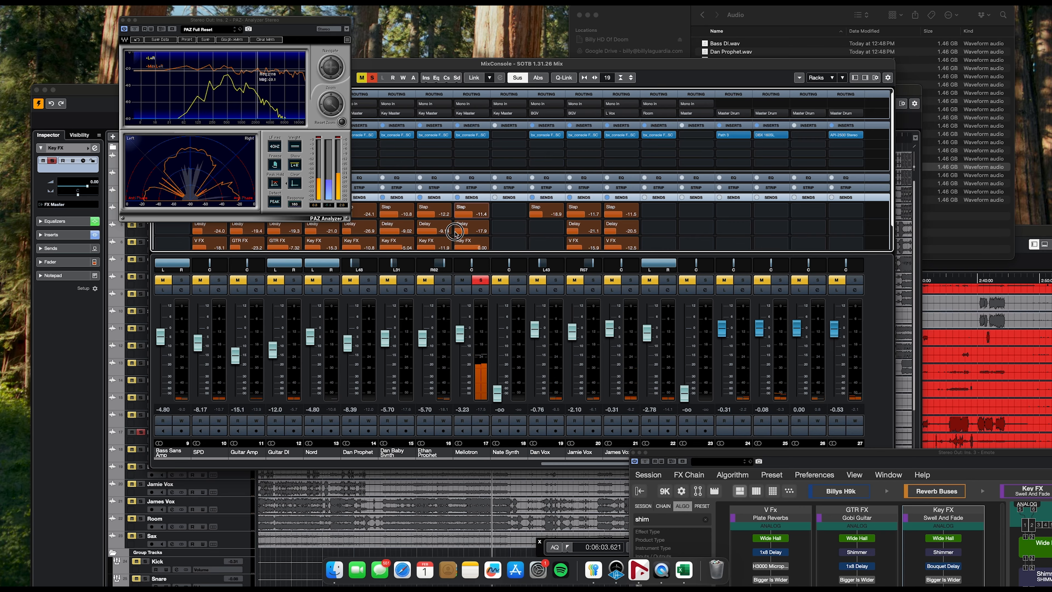
pyautogui.moveTo(452, 231); pyautogui.dragTo(450, 232)
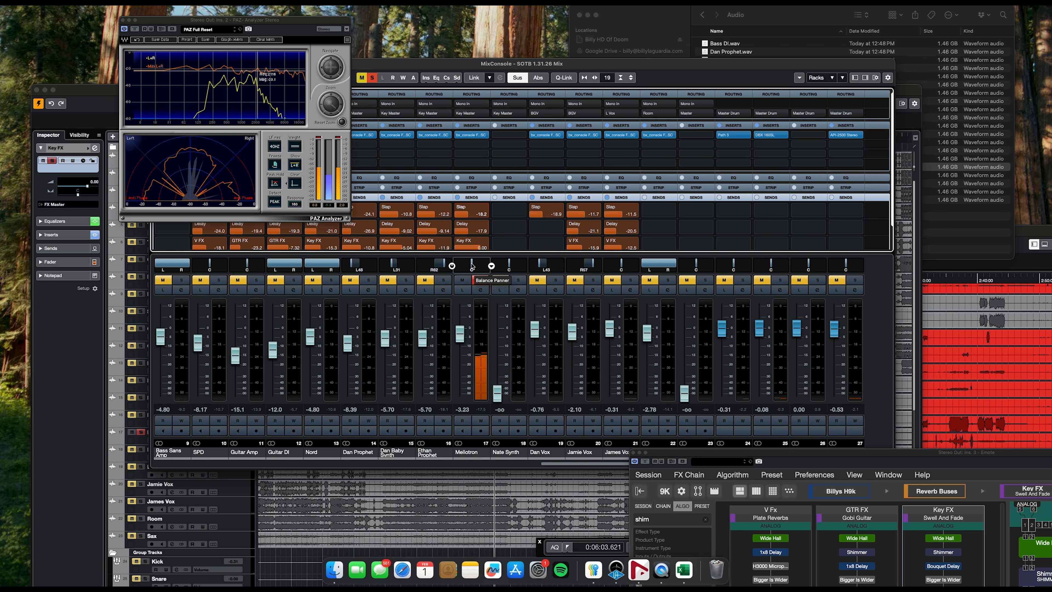
# - Pan the Mellotron channel to the right and lower its fader to about -5.47 in the full mix
pyautogui.moveTo(471, 264); pyautogui.dragTo(476, 264)
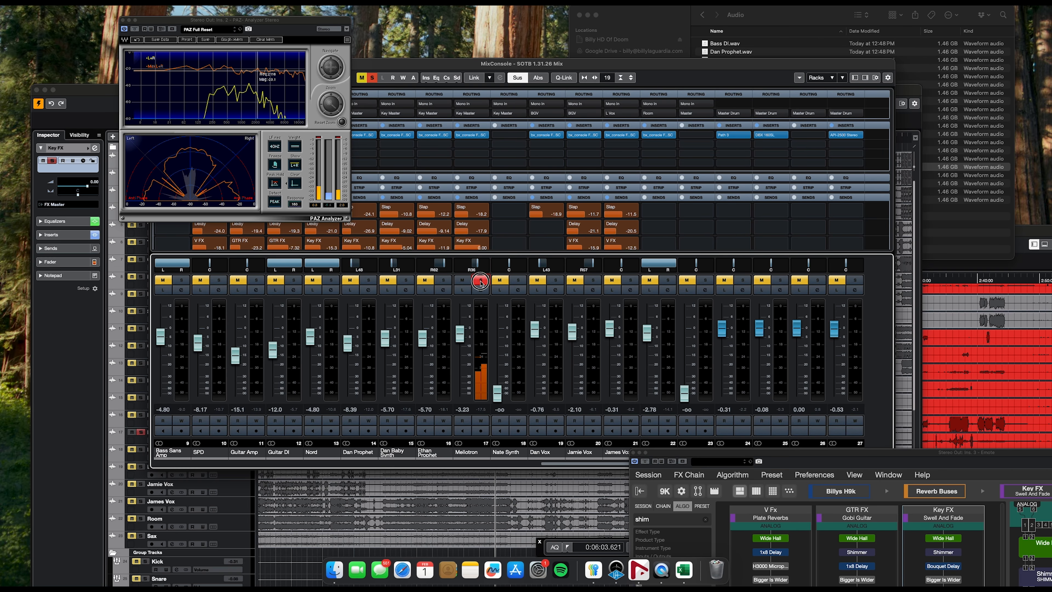
pyautogui.click(480, 281)
pyautogui.moveTo(459, 338); pyautogui.dragTo(459, 342)
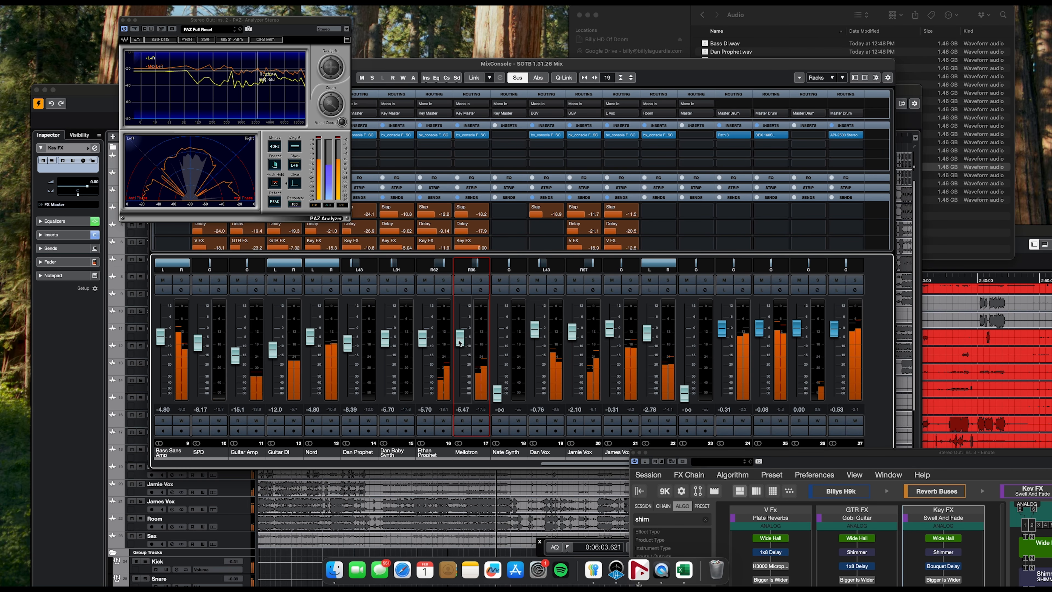
# - Move playback back to about 29:33 on the project timeline and return to the MixConsole
pyautogui.click(66, 362)
pyautogui.scroll(-5, 543, 330)
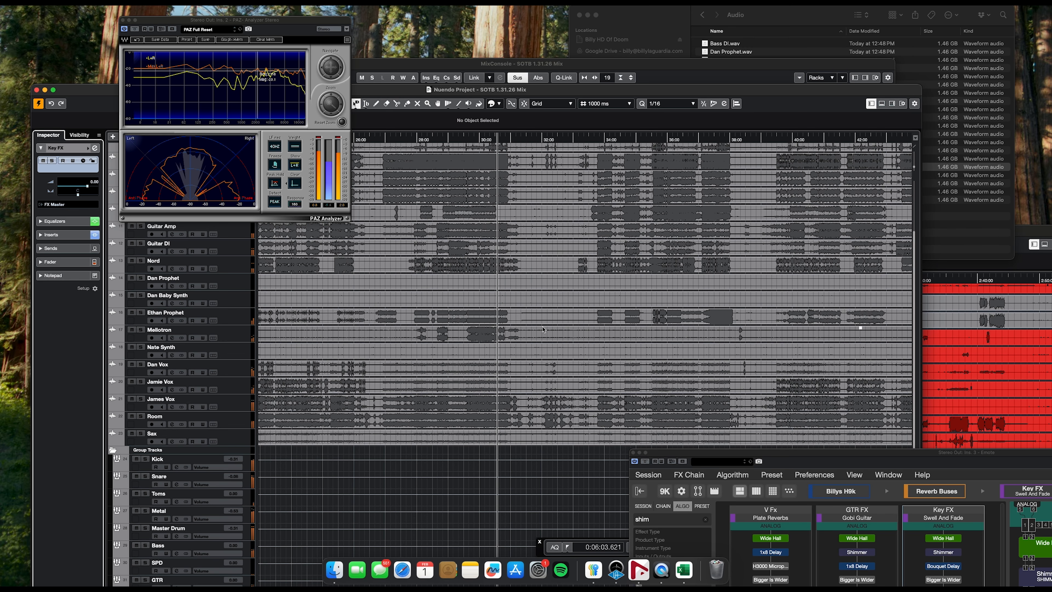
pyautogui.click(465, 138)
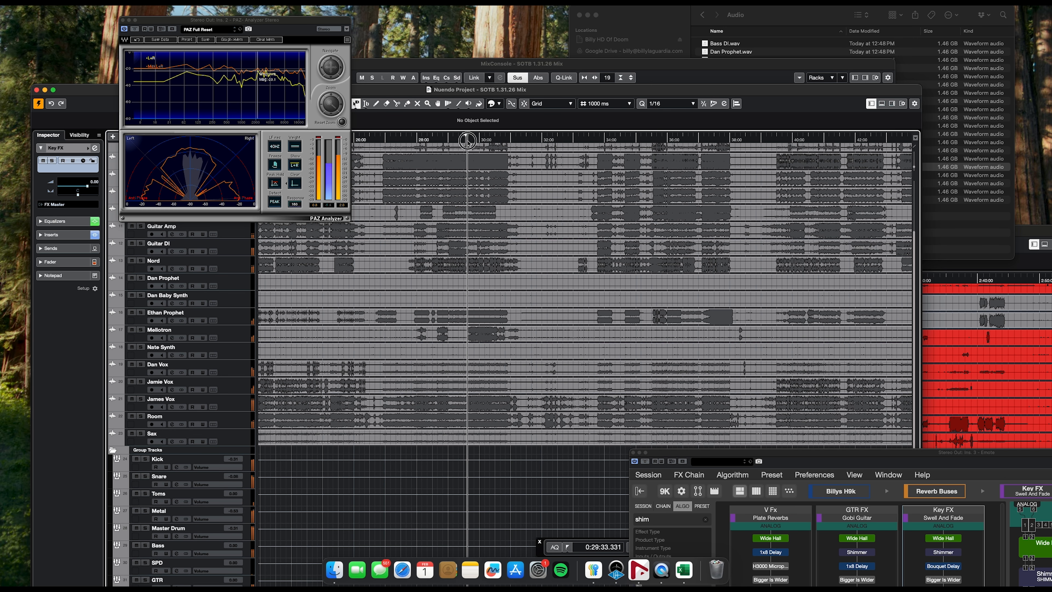
pyautogui.click(462, 66)
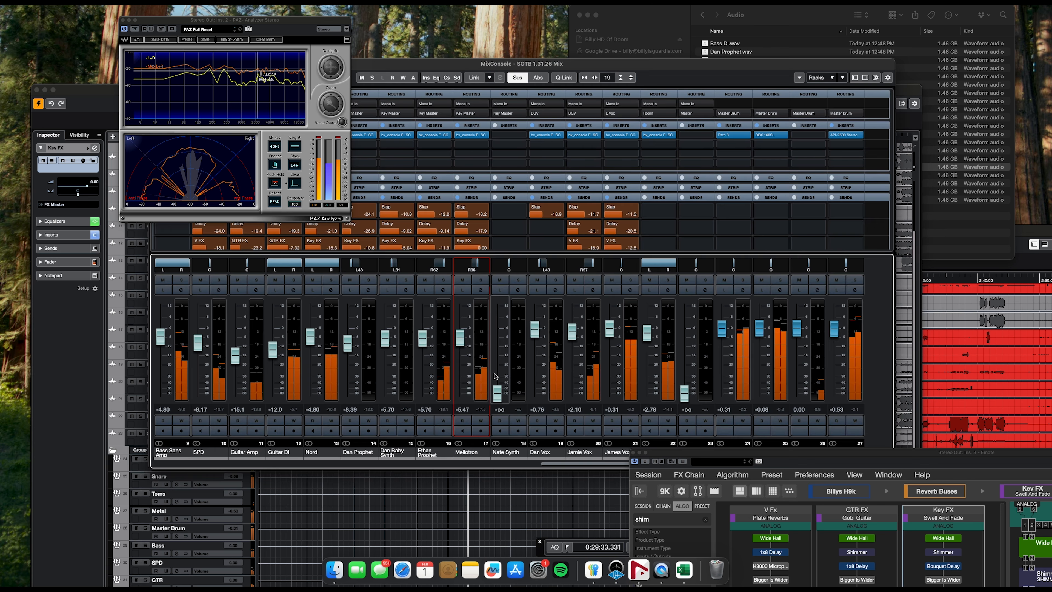
# - Solo the Nate Synth channel and raise its fader to about 1.49
pyautogui.click(517, 280)
pyautogui.moveTo(498, 393); pyautogui.dragTo(501, 326)
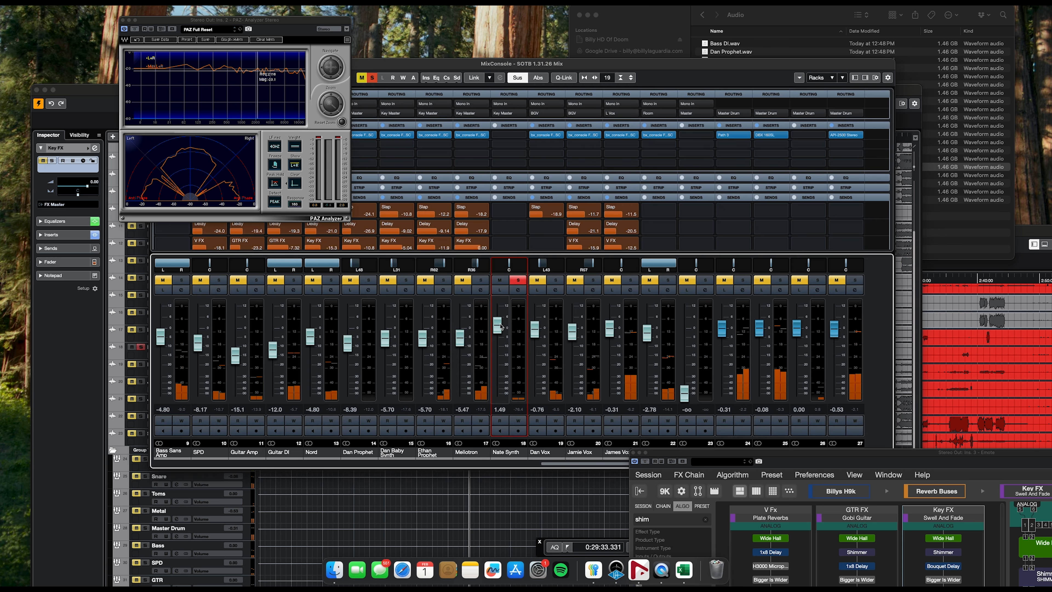
# - Look along the project timeline for the Nate Synth and Sax parts after 1:06:00, and return to the MixConsole
pyautogui.click(83, 381)
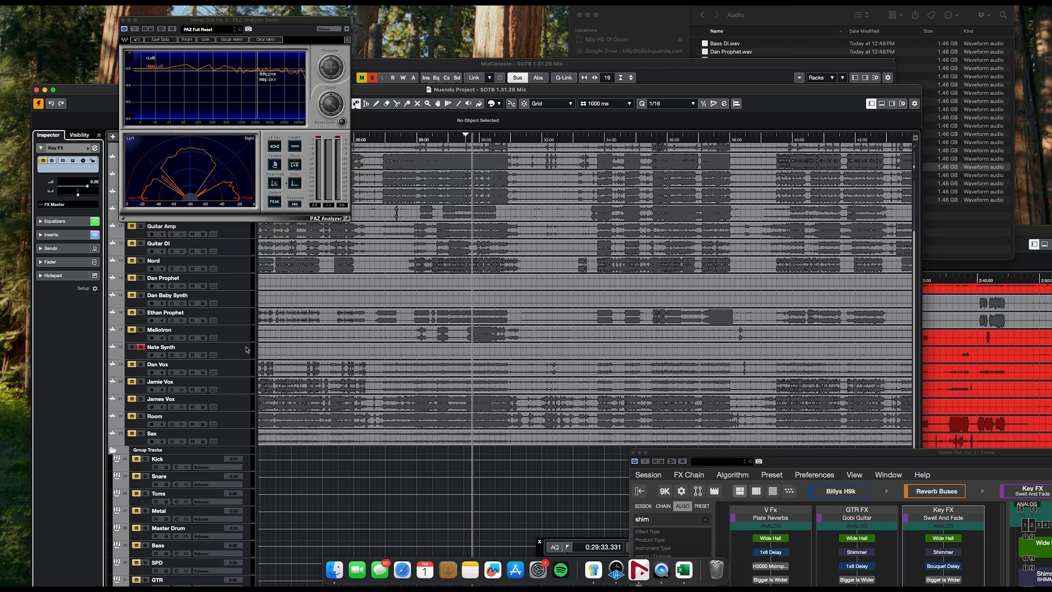
pyautogui.hscroll(-5, 363, 349)
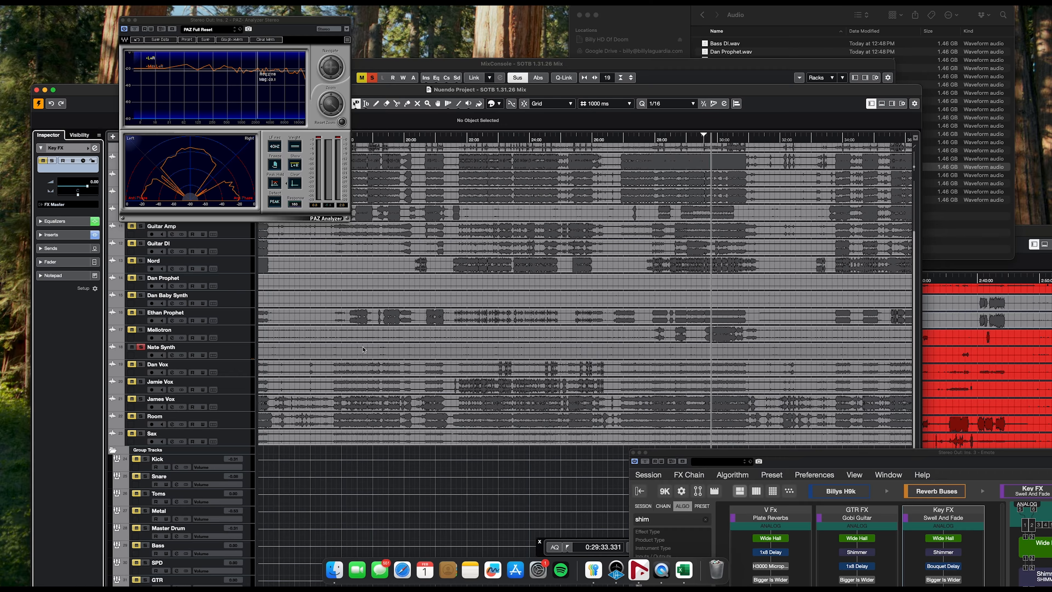
pyautogui.hscroll(7, 363, 350)
pyautogui.scroll(-3, 363, 350)
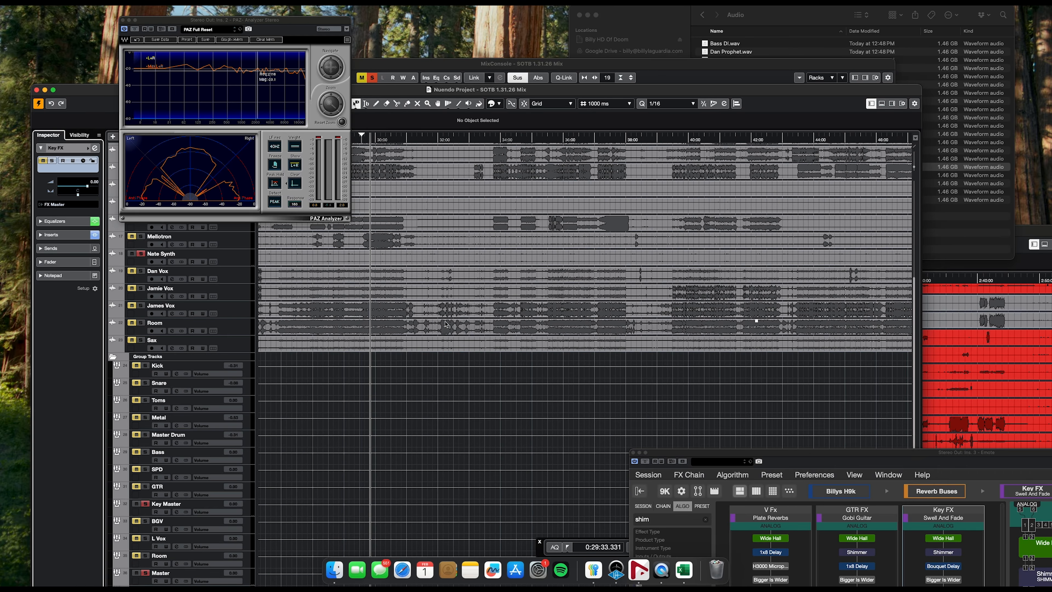
pyautogui.hscroll(20, 445, 323)
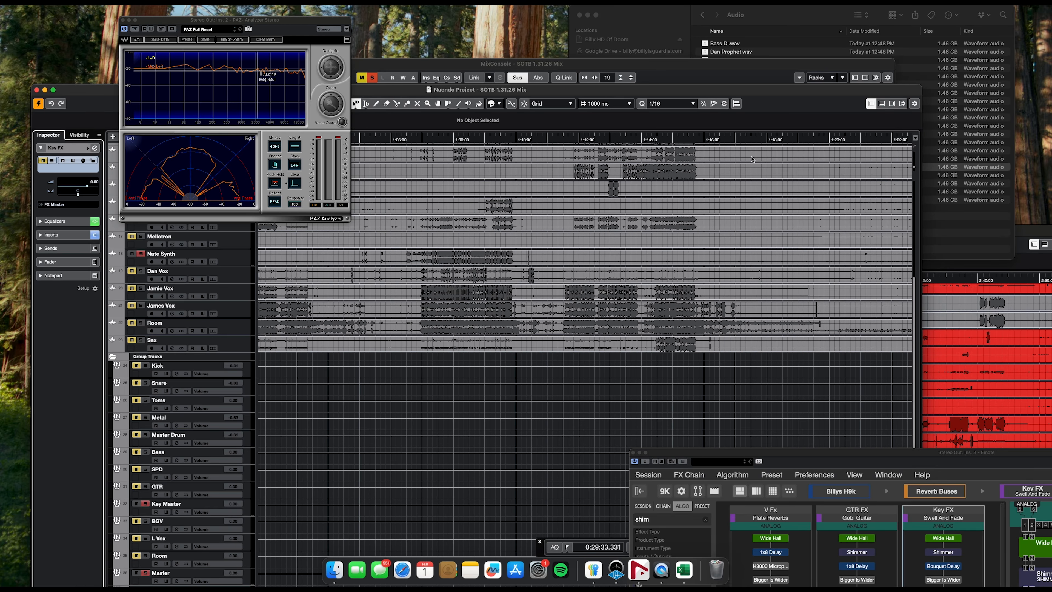
pyautogui.press('F3')
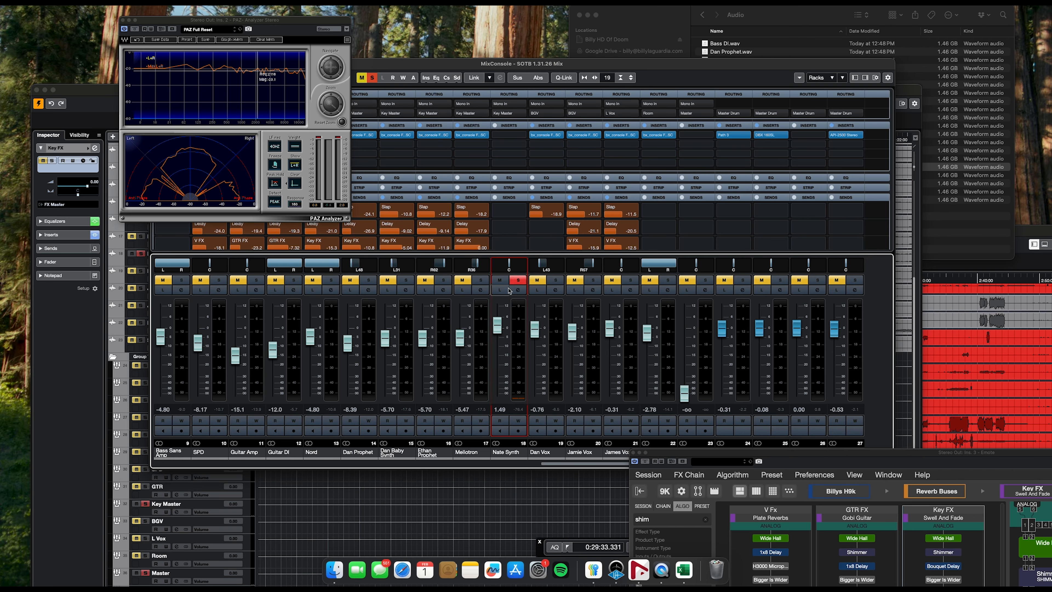
# - Take Nate Synth out of solo, raise the Sax channel's fader to about -0.08 and solo Sax
pyautogui.click(517, 281)
pyautogui.hscroll(3, 582, 388)
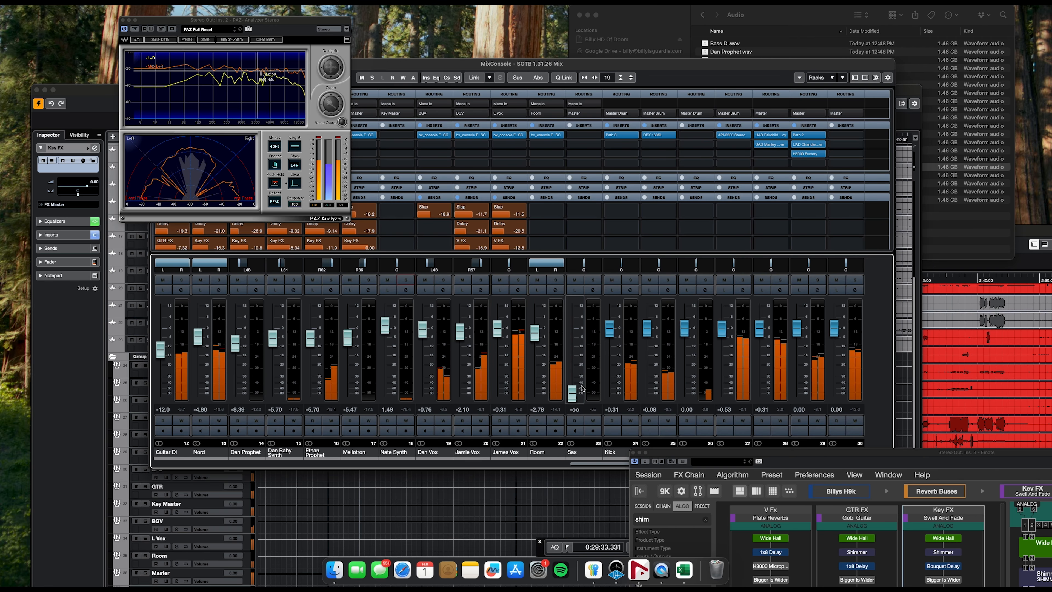
pyautogui.moveTo(582, 389); pyautogui.dragTo(581, 325)
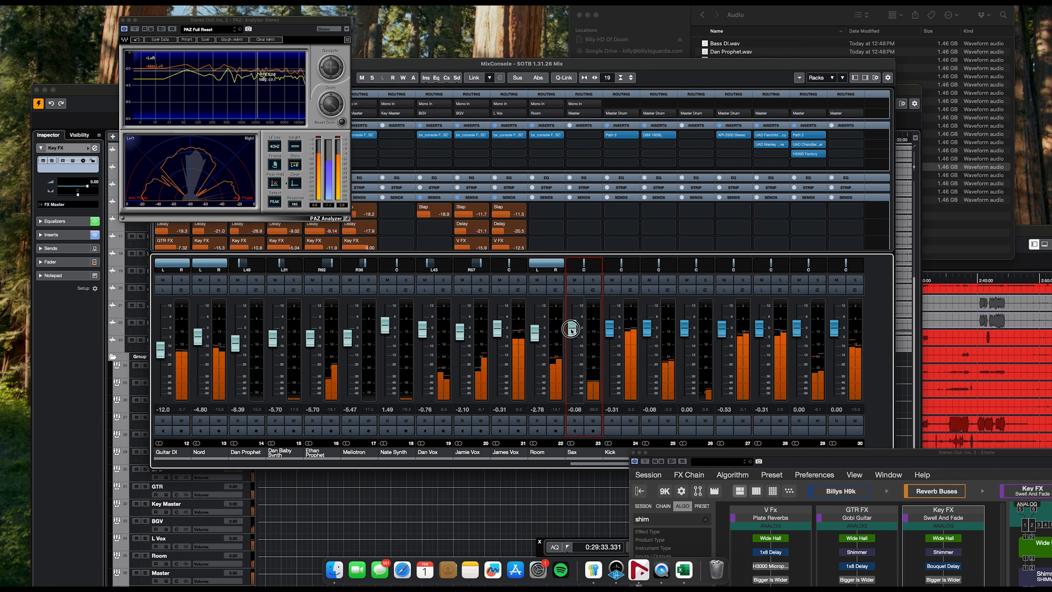
pyautogui.click(593, 280)
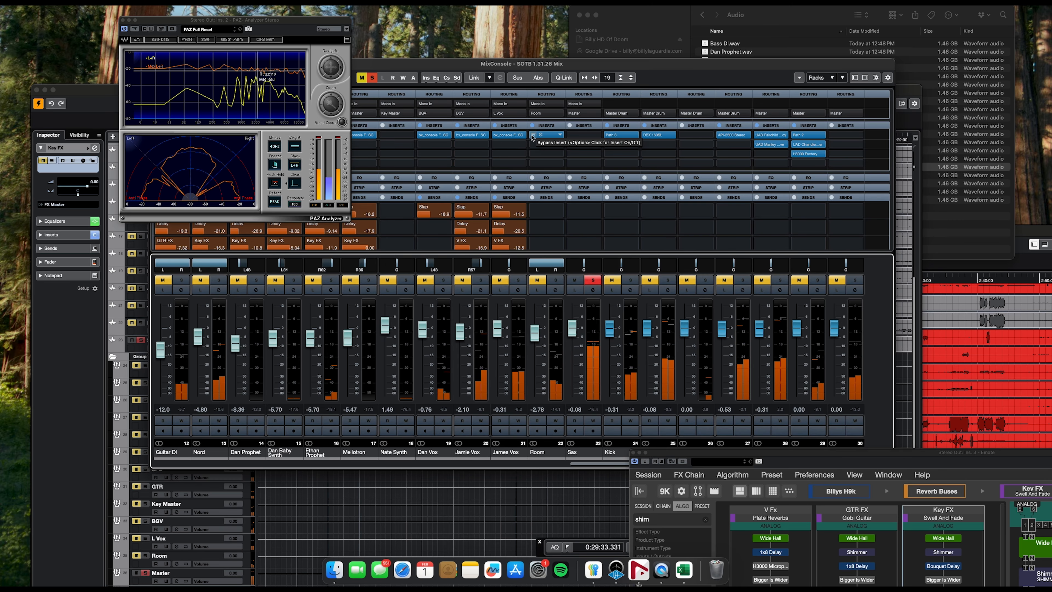
# - Copy a neighbouring channel's bx_console Focusrite SC insert to Sax and adjust its high-pass filter, clearing the PAZ Analyzer
pyautogui.moveTo(513, 136); pyautogui.dragTo(539, 135)
pyautogui.moveTo(576, 137); pyautogui.dragTo(577, 137)
pyautogui.click(586, 136)
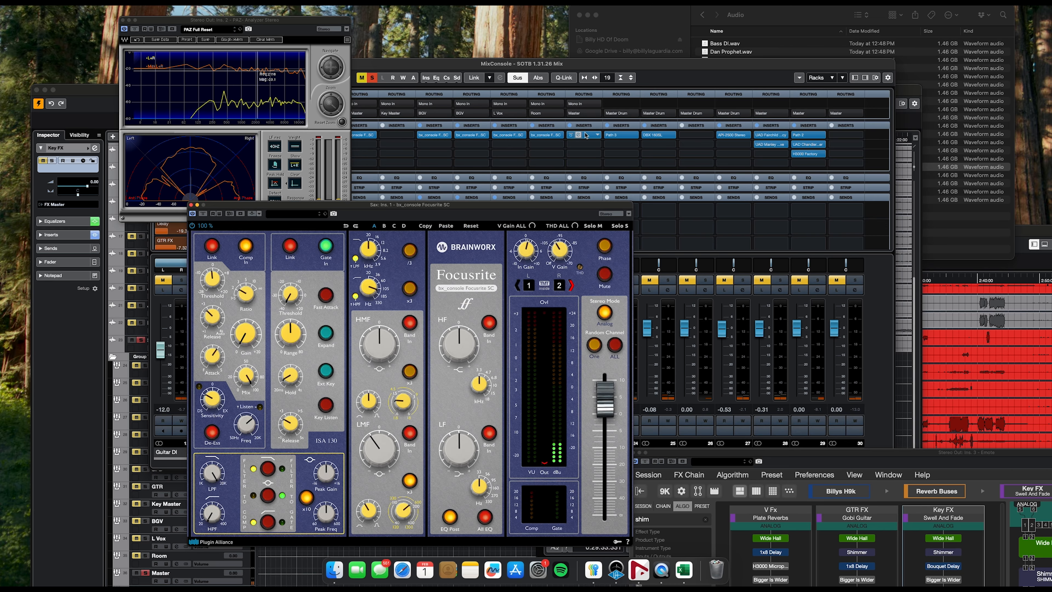
pyautogui.moveTo(522, 206); pyautogui.dragTo(701, 10)
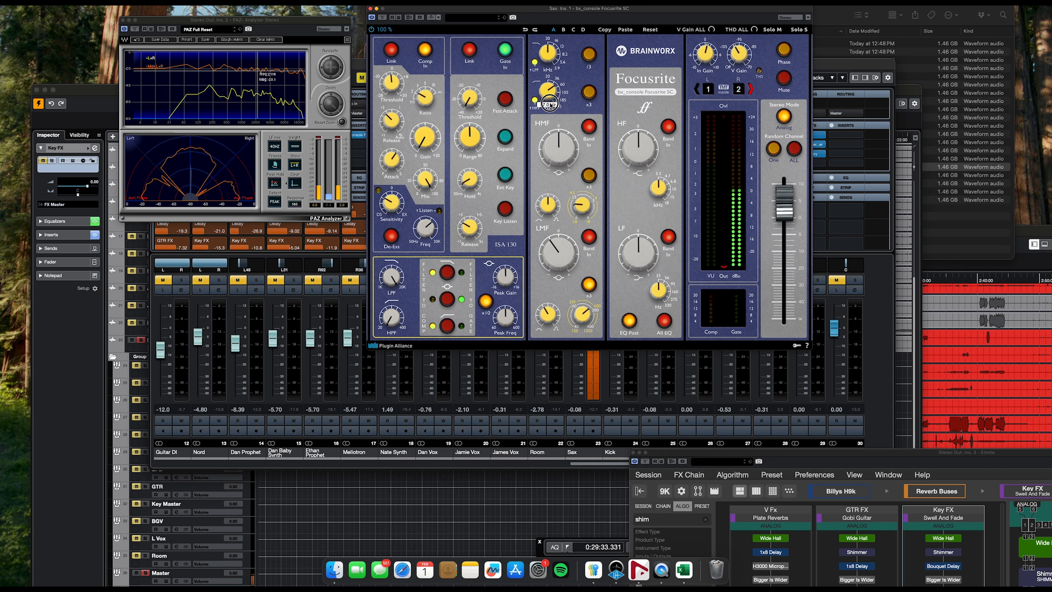
pyautogui.moveTo(548, 96); pyautogui.dragTo(546, 88)
pyautogui.click(266, 41)
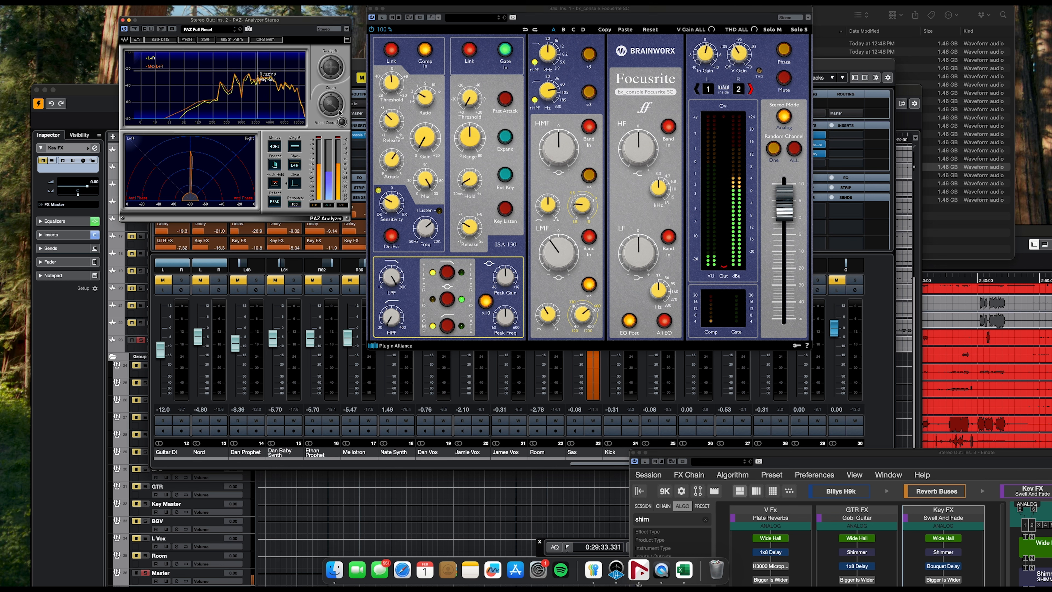
# - Tune the Sax console's de-esser by lowering its frequency in listen mode and adjusting its sensitivity
pyautogui.click(439, 212)
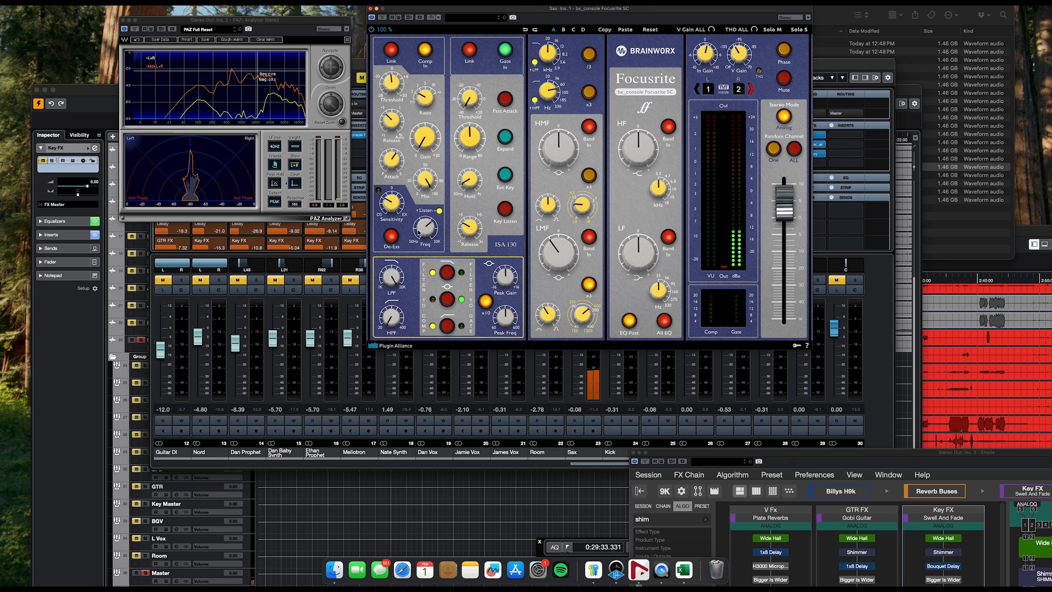
pyautogui.moveTo(423, 227); pyautogui.dragTo(423, 240)
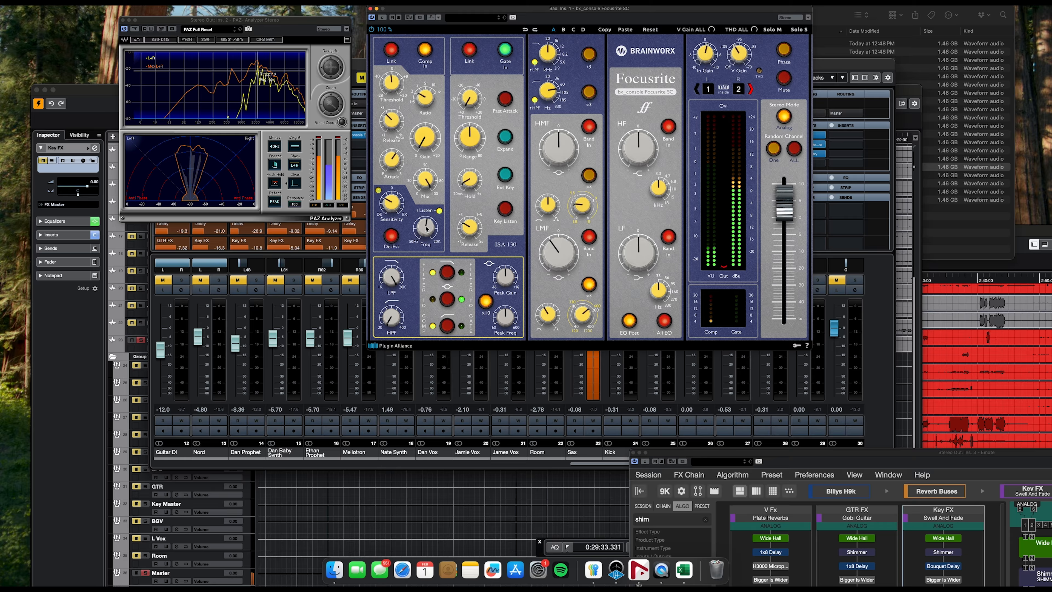
pyautogui.moveTo(393, 206); pyautogui.dragTo(390, 193)
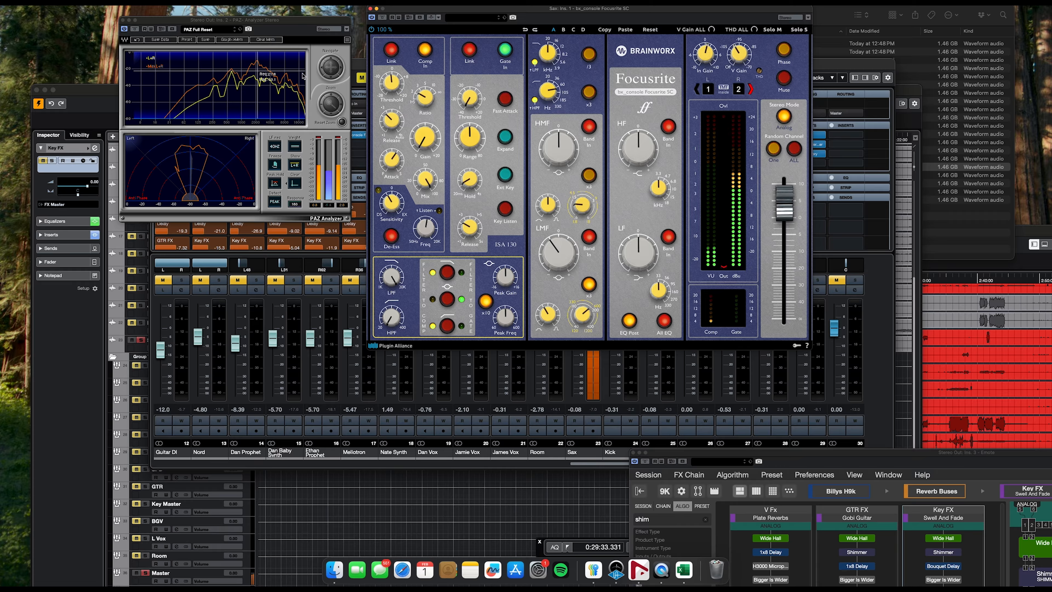
# - Clear the PAZ Analyzer, reduce the Sax console's LMF cut, and retune and cut its LF band before closing the plug-in
pyautogui.click(264, 40)
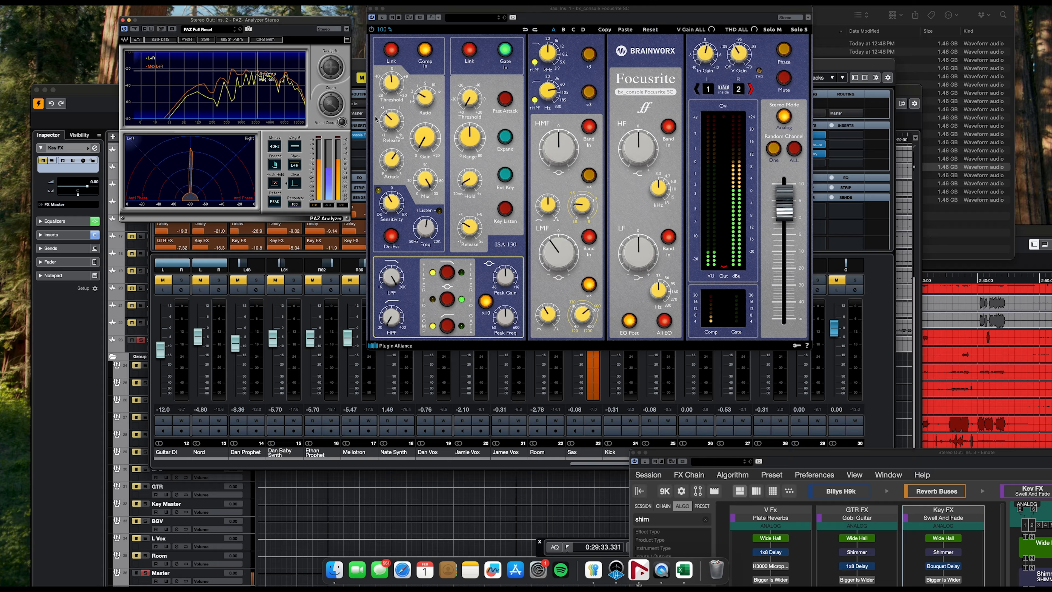
pyautogui.moveTo(552, 246); pyautogui.dragTo(550, 250)
pyautogui.moveTo(655, 303); pyautogui.dragTo(655, 291)
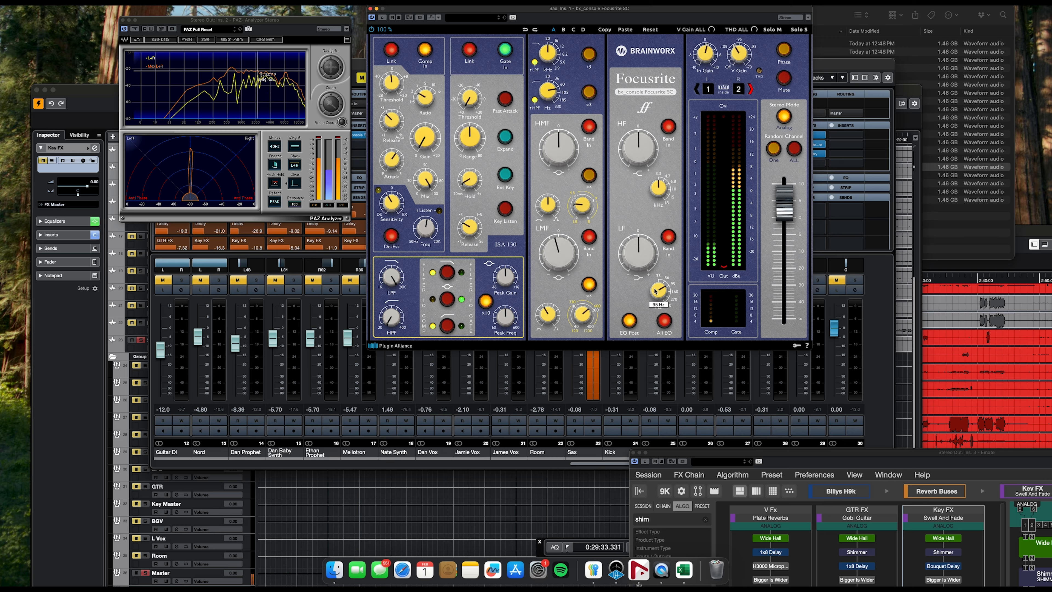
pyautogui.moveTo(638, 254)
pyautogui.mouseDown()
pyautogui.moveTo(639, 274)
pyautogui.moveTo(632, 260)
pyautogui.mouseUp()
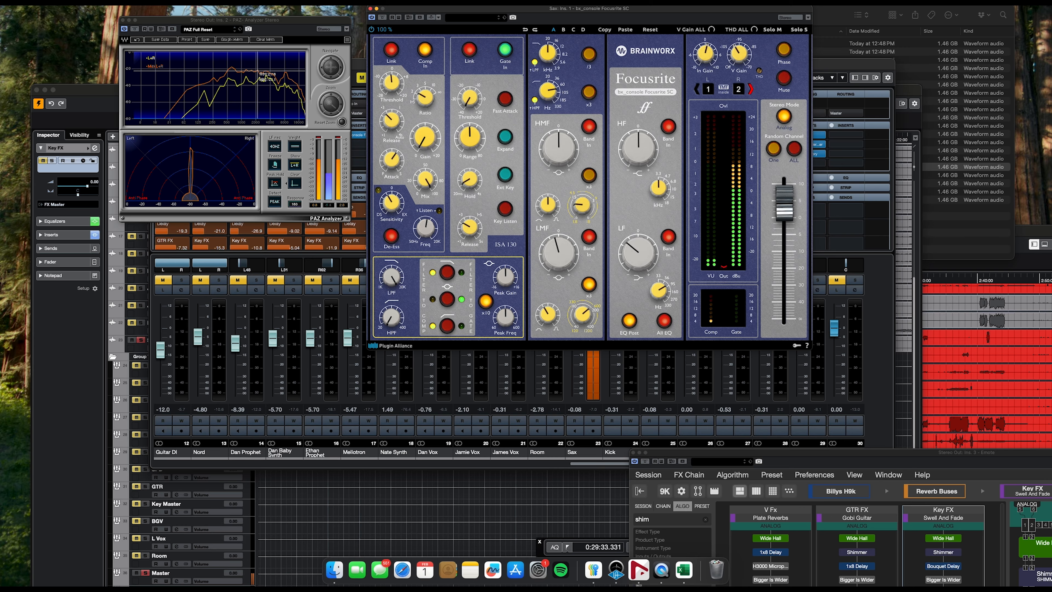
pyautogui.click(370, 8)
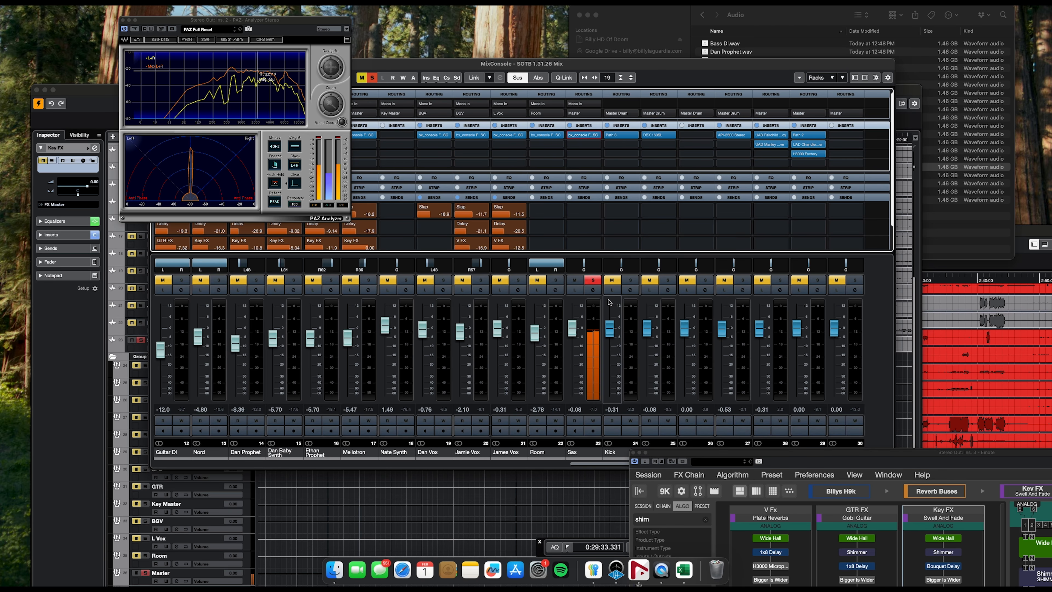
# - Add Slap, Delay and Key FX sends to the Sax channel
pyautogui.click(598, 211)
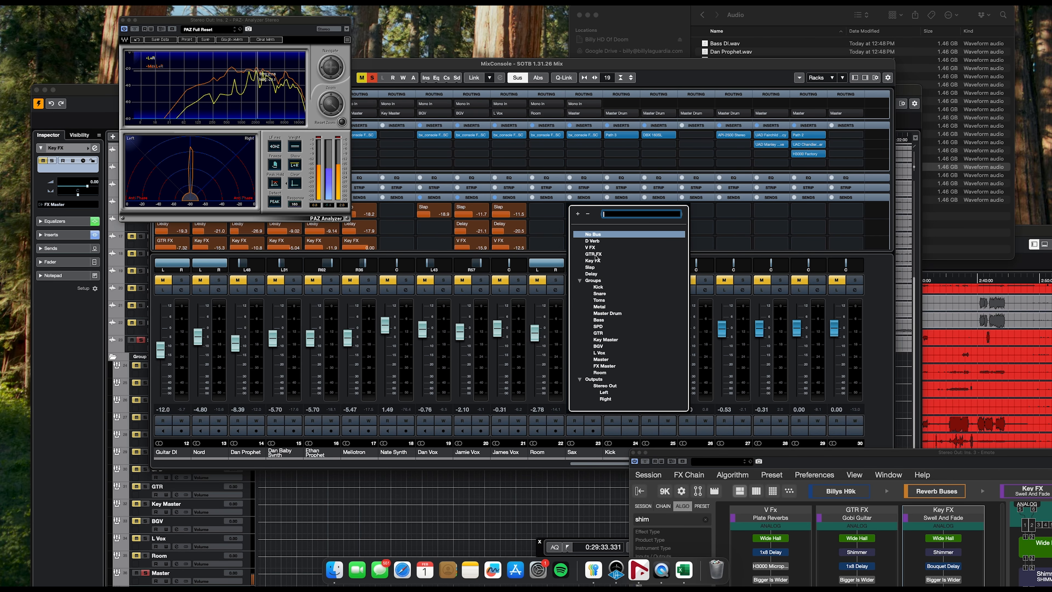
pyautogui.click(592, 267)
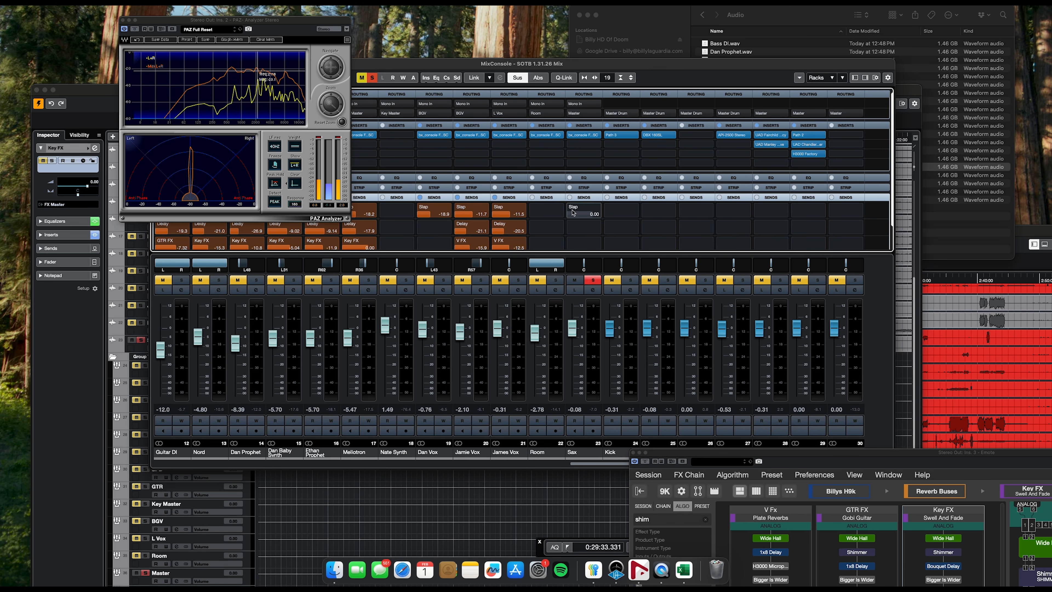
pyautogui.click(598, 229)
pyautogui.click(596, 290)
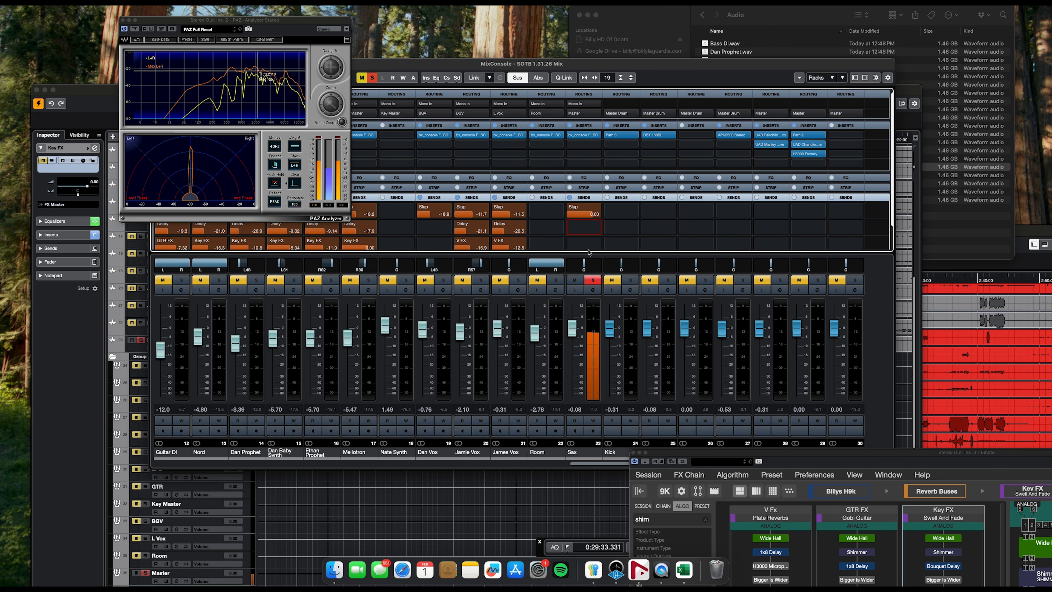
pyautogui.click(599, 244)
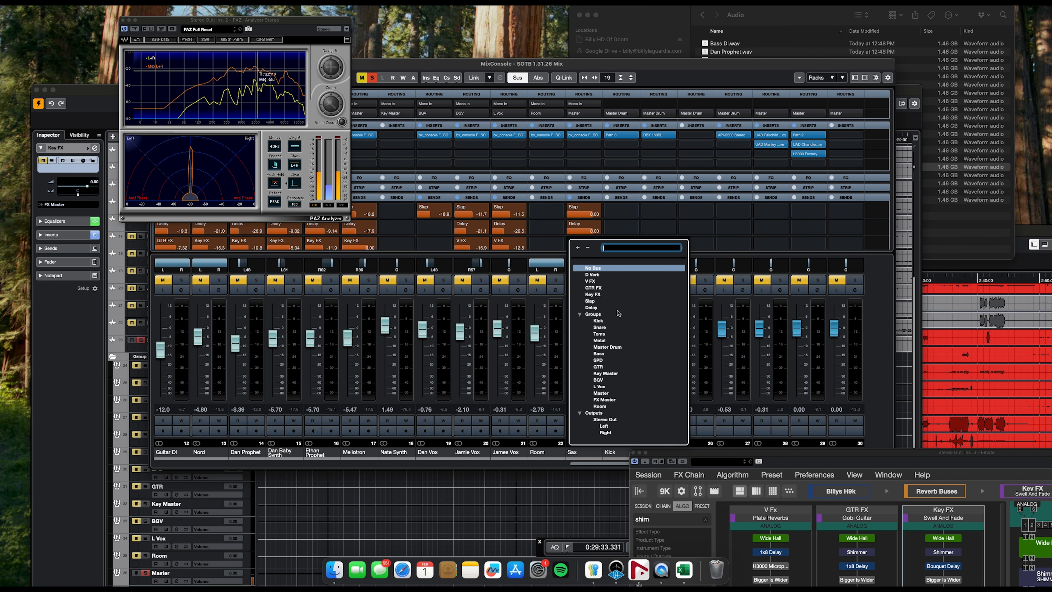
pyautogui.click(591, 282)
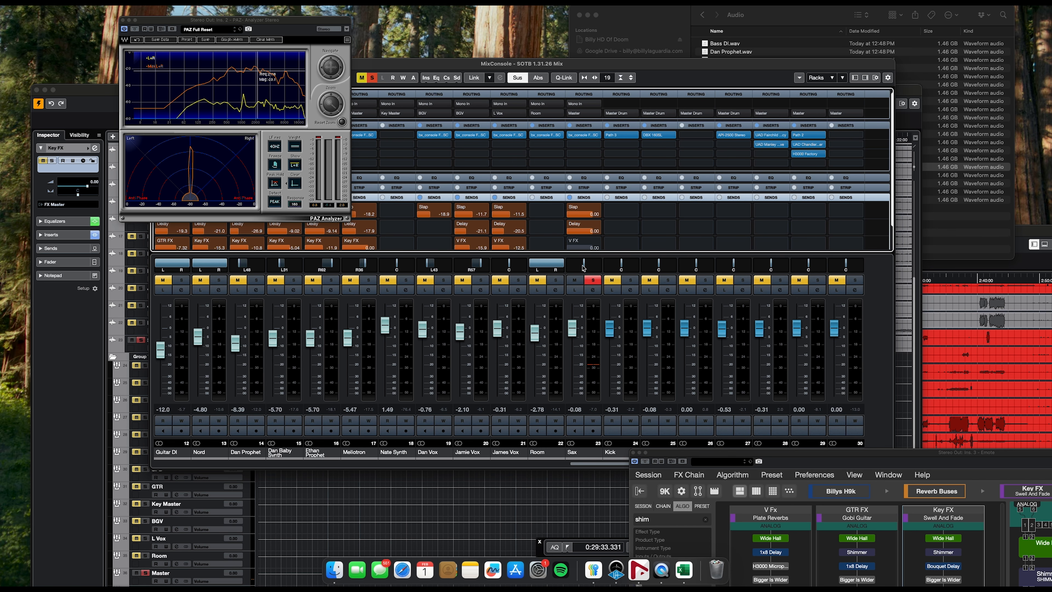
pyautogui.click(596, 244)
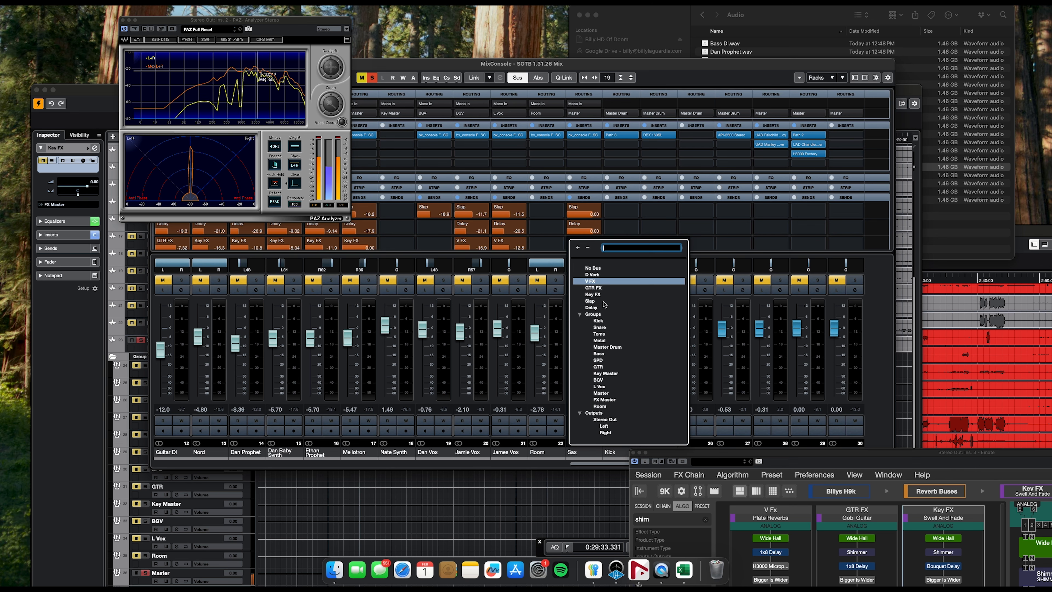
pyautogui.click(592, 295)
# - Compare Sax in the full mix and in solo, setting its Delay send to about -17.3 and Slap send to about -14.1
pyautogui.click(596, 281)
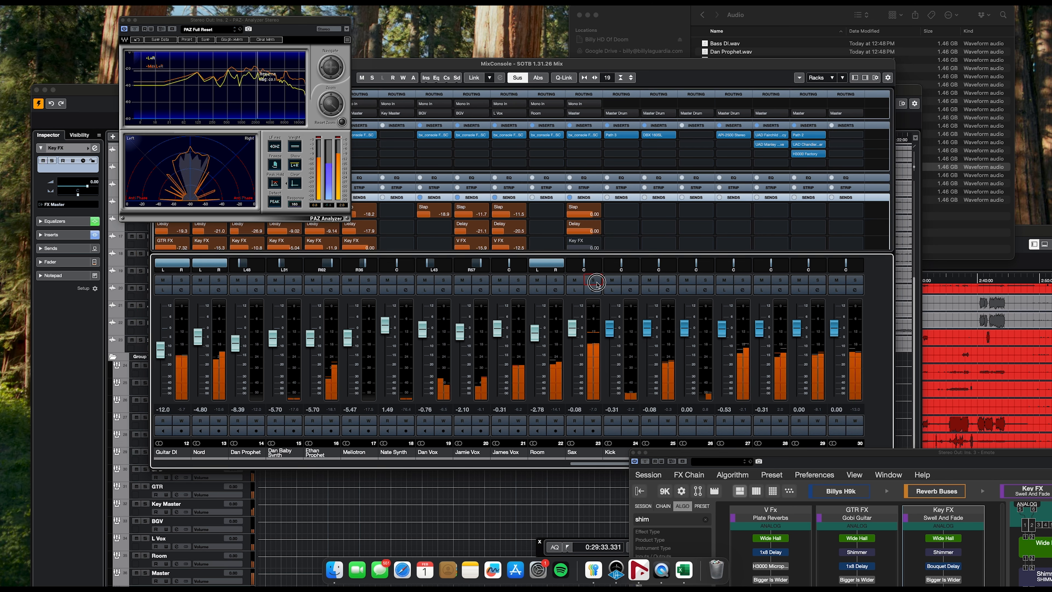
pyautogui.click(596, 282)
pyautogui.moveTo(593, 231); pyautogui.dragTo(523, 299)
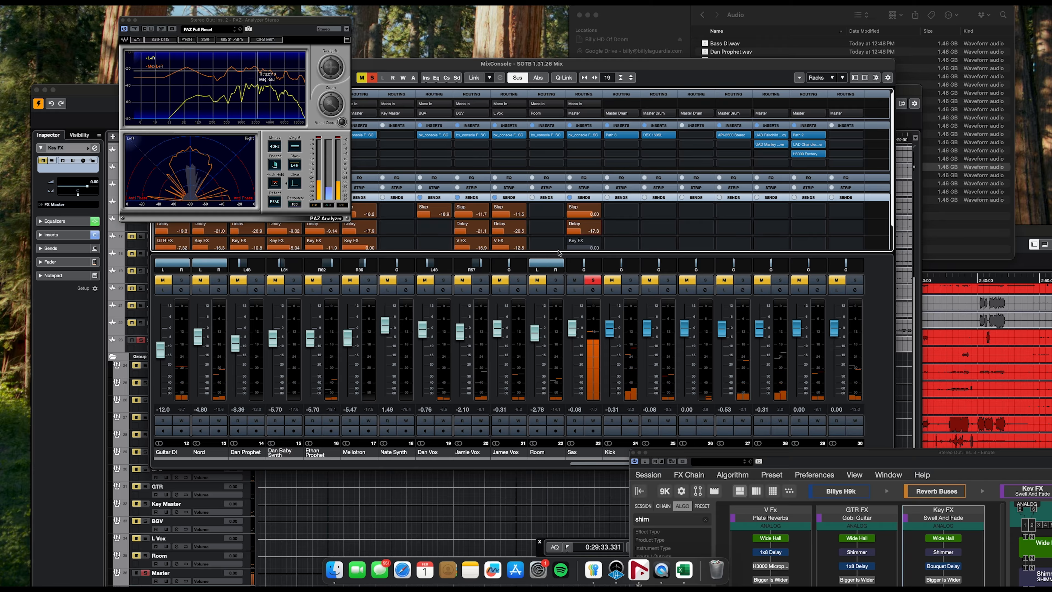
pyautogui.moveTo(585, 214); pyautogui.dragTo(512, 262)
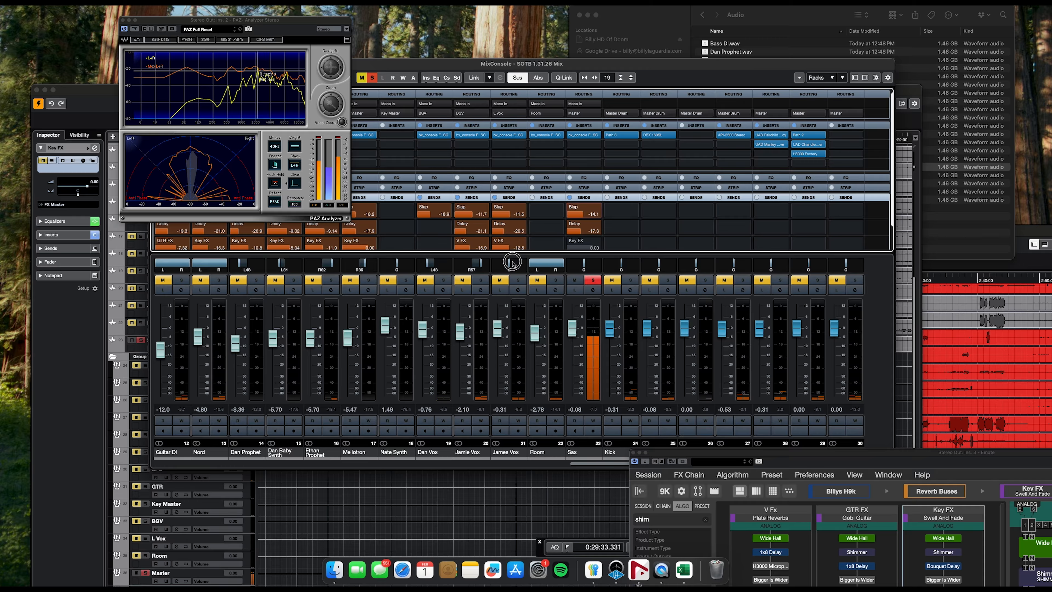
# - Activate the Sax channel's Key FX send and raise its level, unsolo Sax, and lower its fader to -1.65
pyautogui.click(571, 240)
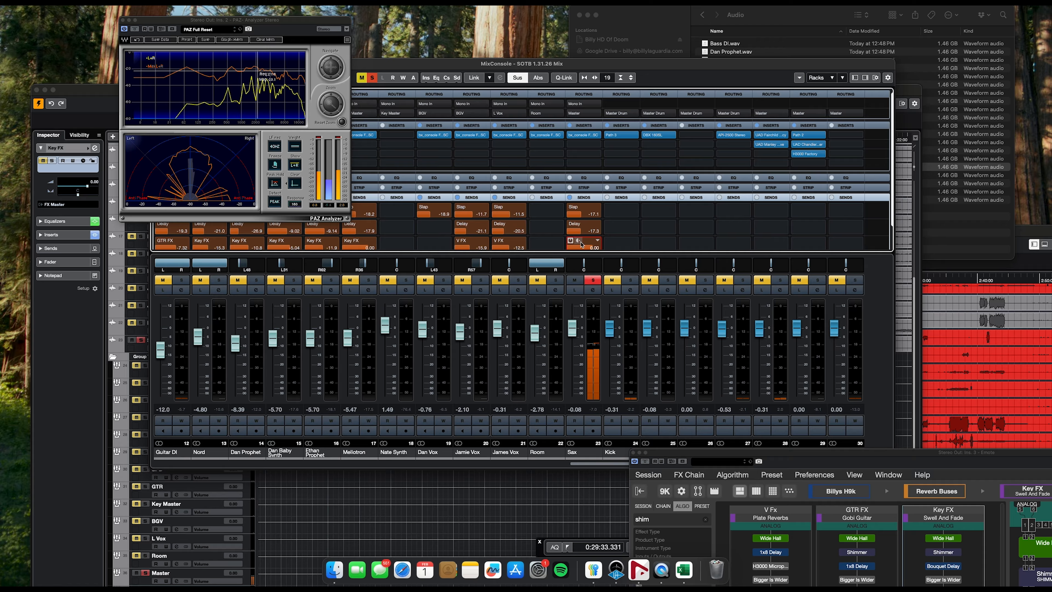
pyautogui.click(590, 247)
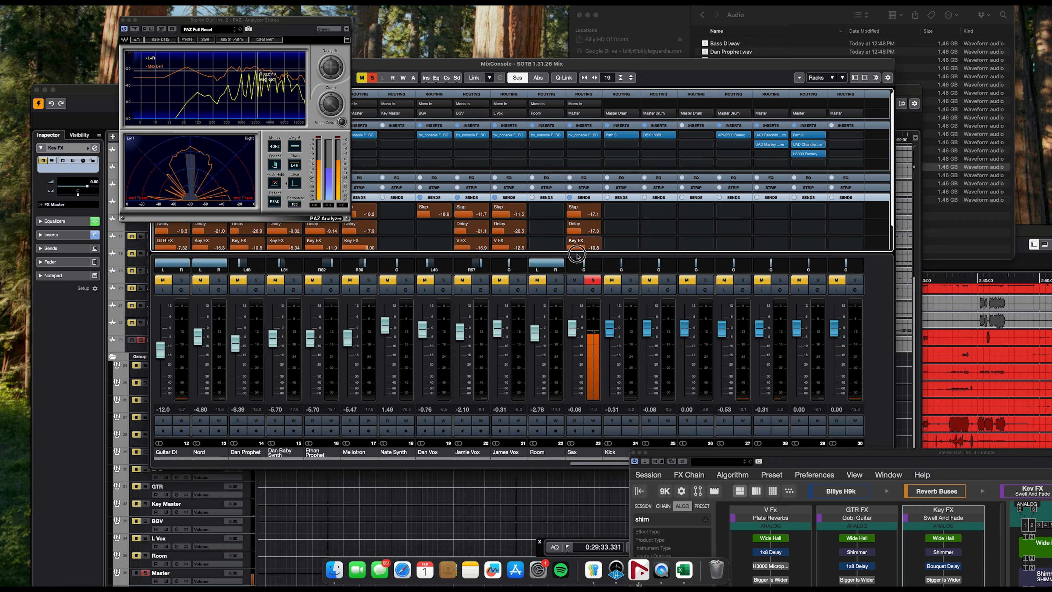
pyautogui.click(593, 280)
pyautogui.moveTo(572, 328); pyautogui.dragTo(566, 332)
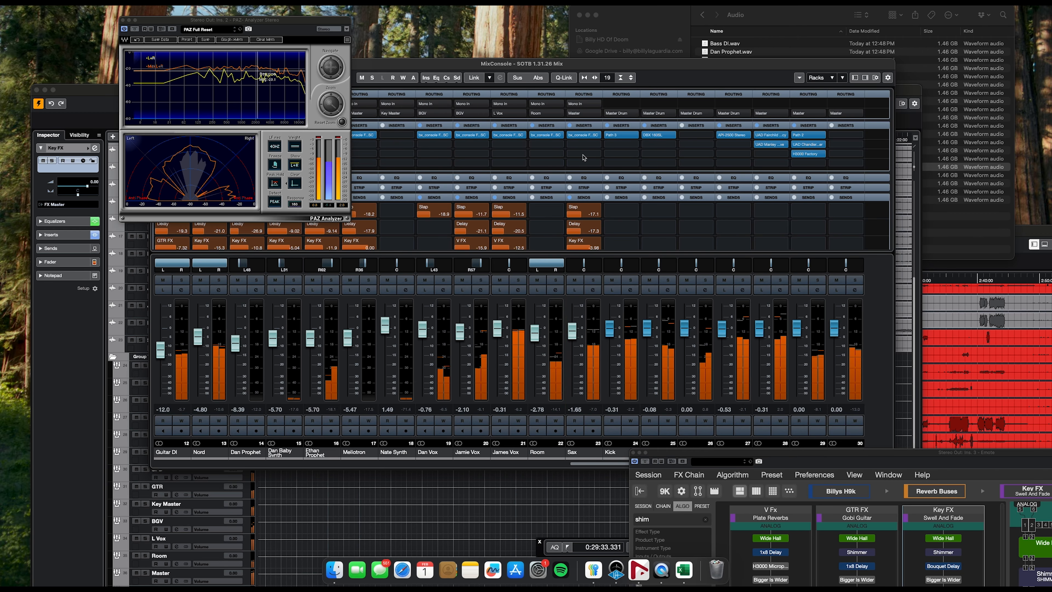
# - Set the Sax console's HF gain near flat, cut and reshape the HMF band, and close the plug-in
pyautogui.click(583, 135)
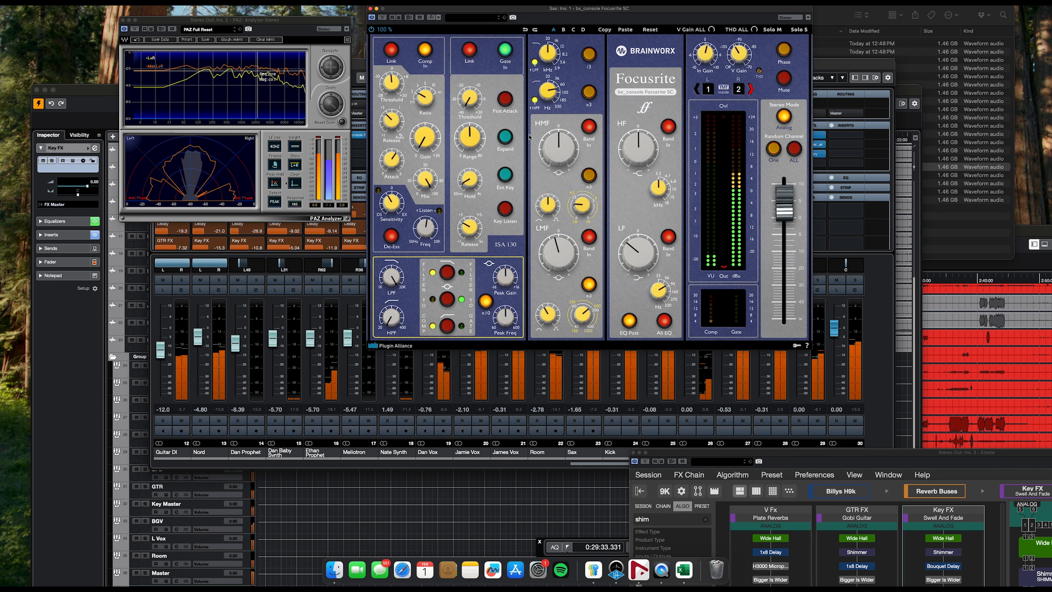
pyautogui.moveTo(623, 150); pyautogui.dragTo(627, 158)
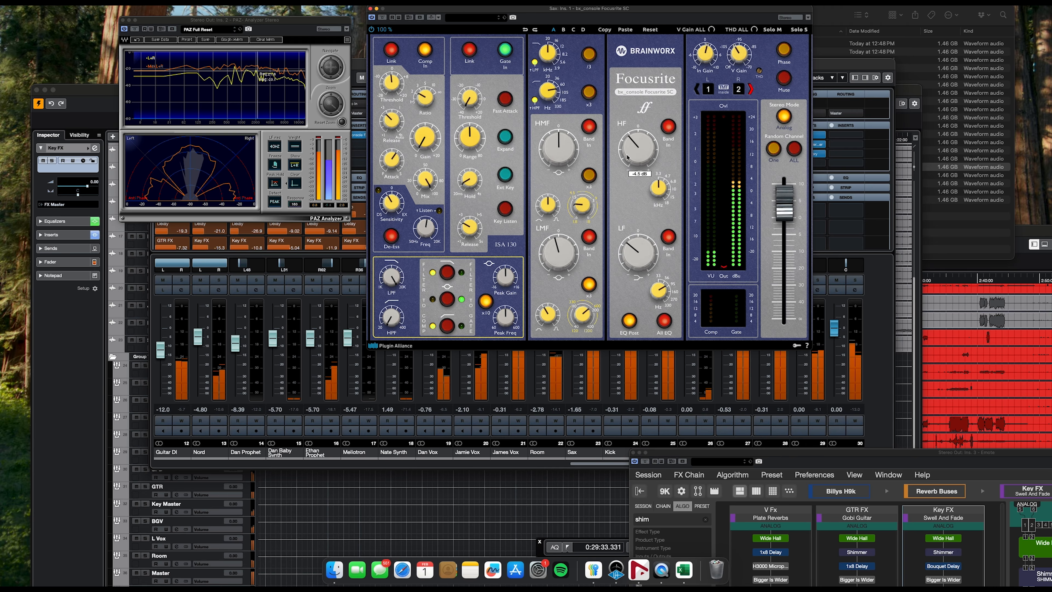
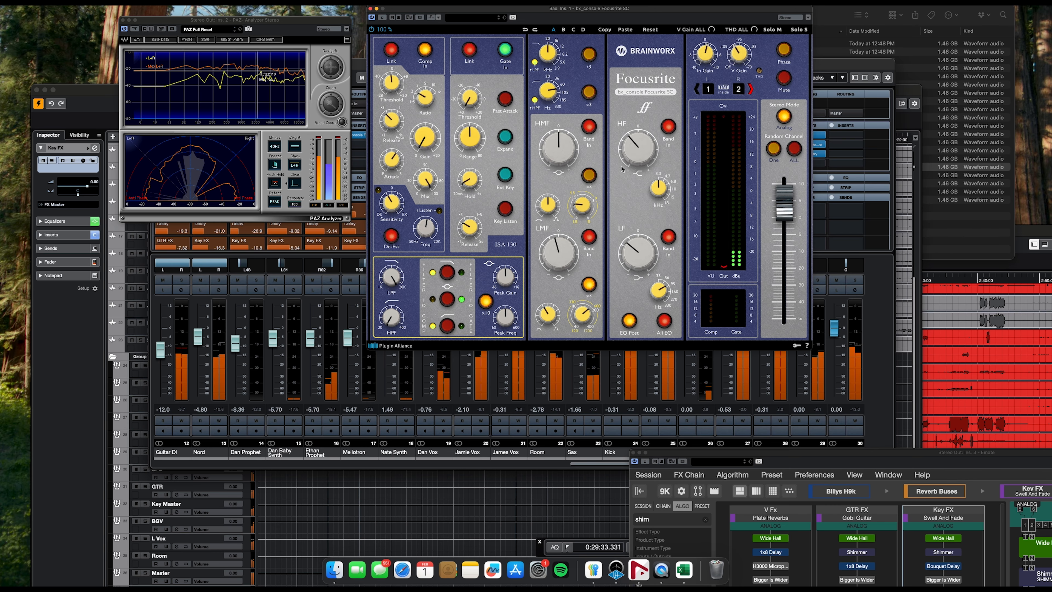
pyautogui.moveTo(623, 169); pyautogui.dragTo(623, 161)
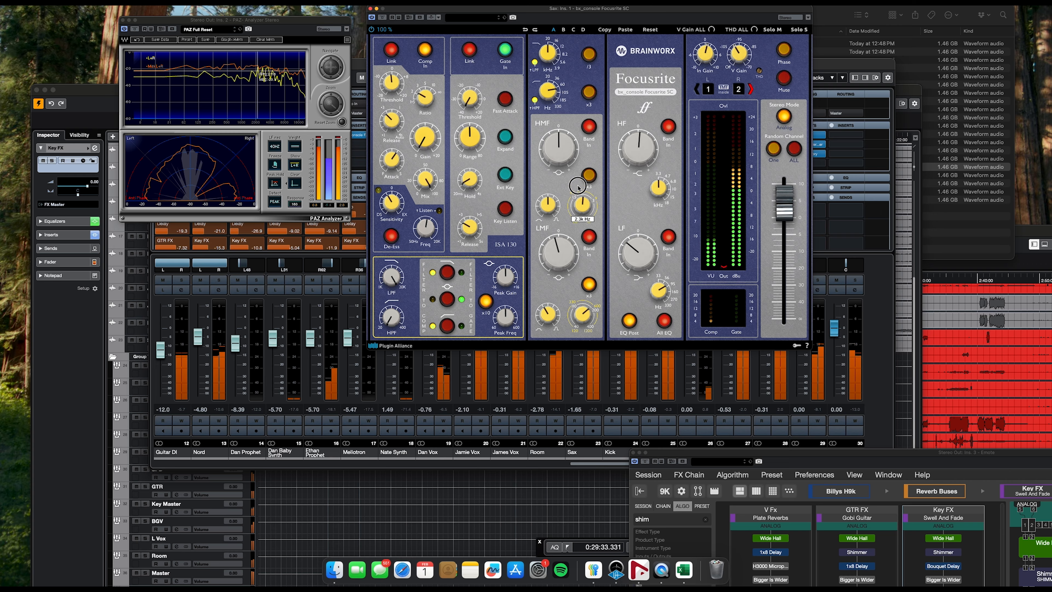
pyautogui.moveTo(559, 148); pyautogui.dragTo(559, 160)
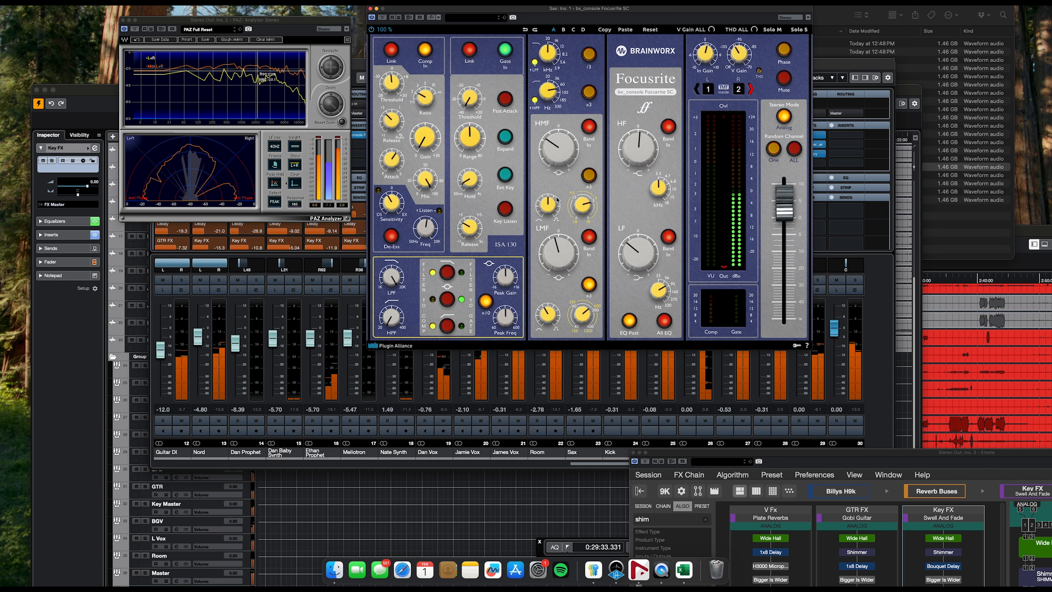
pyautogui.moveTo(550, 208); pyautogui.dragTo(550, 214)
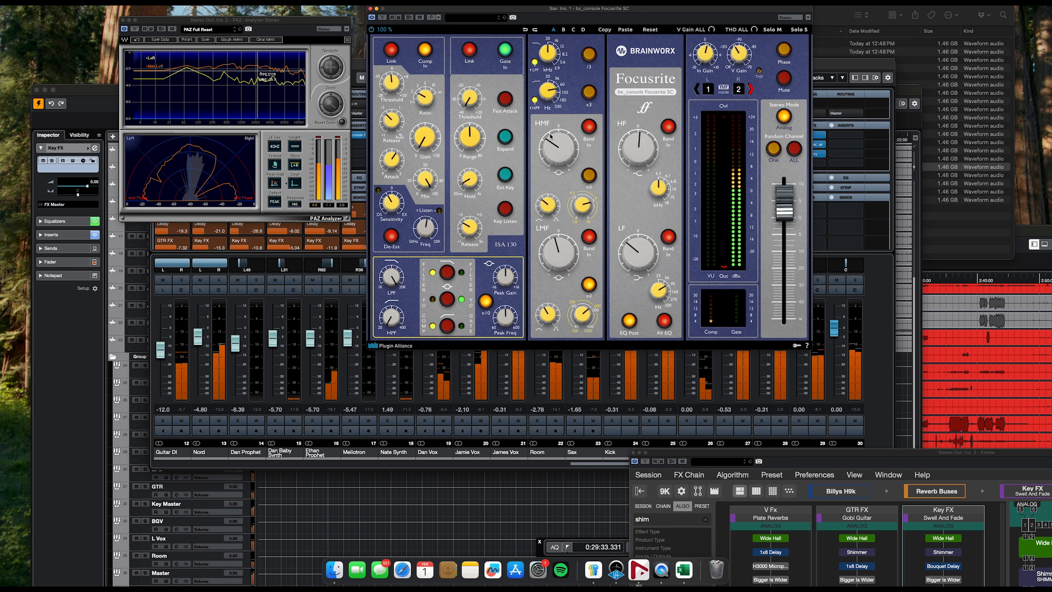
pyautogui.moveTo(553, 141); pyautogui.dragTo(553, 139)
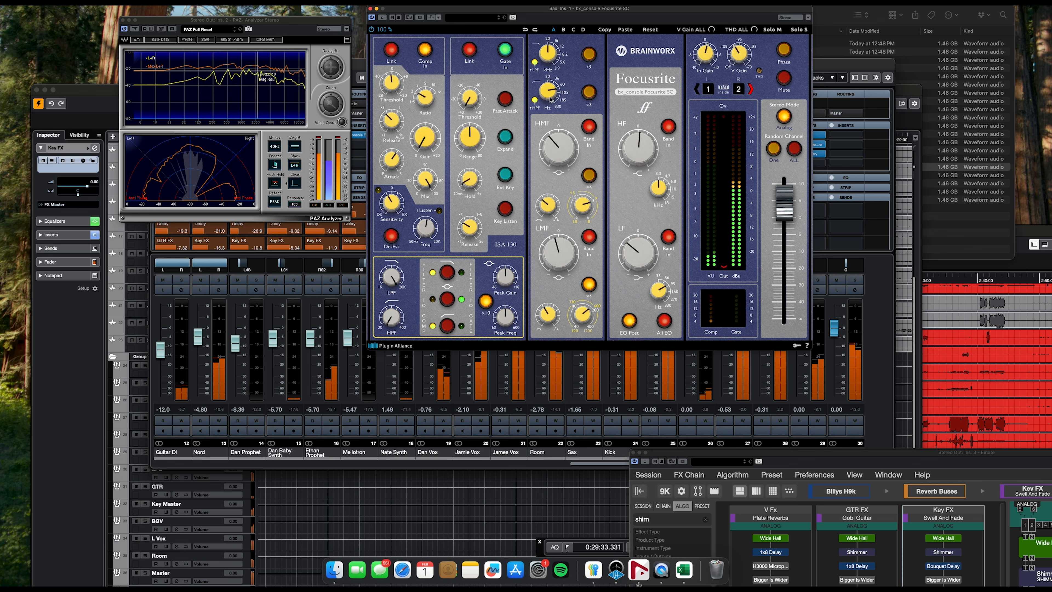
pyautogui.click(370, 8)
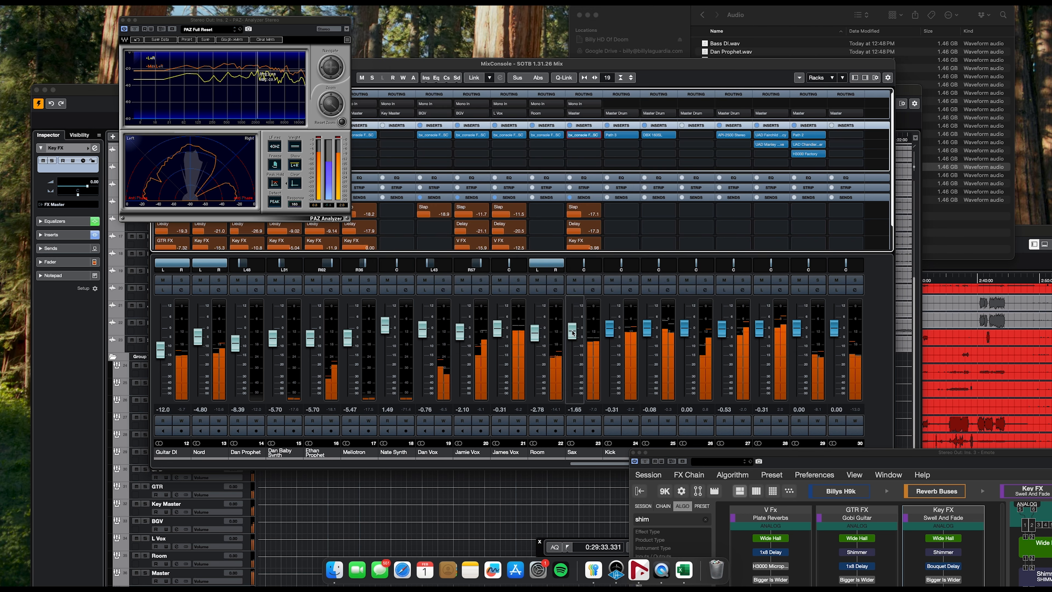
# - Lower the Sax channel fader to -7.49 and bring the group and FX channels into view
pyautogui.moveTo(572, 332); pyautogui.dragTo(571, 341)
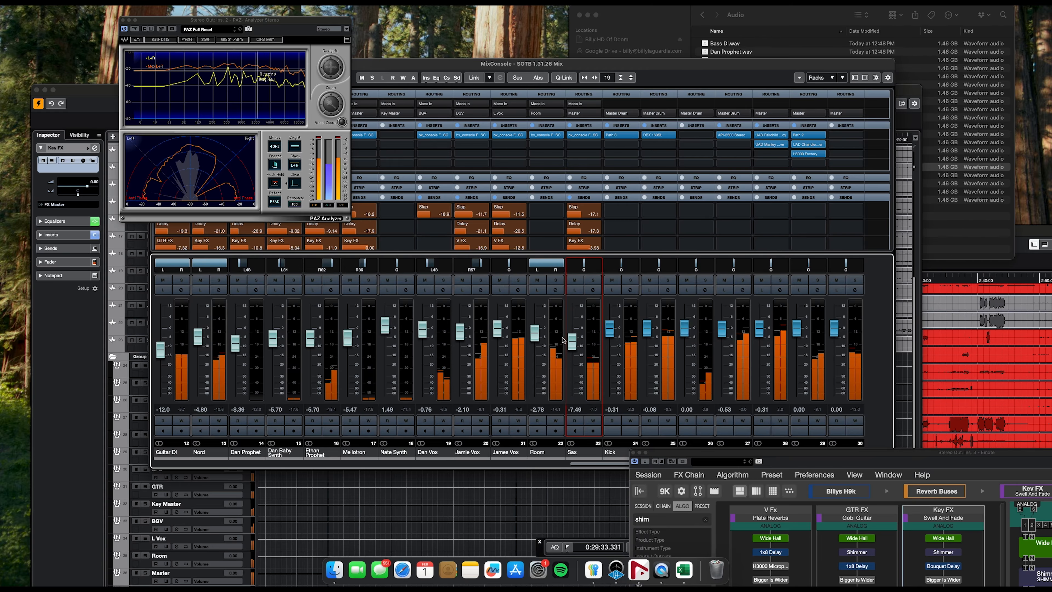
pyautogui.hscroll(5, 551, 339)
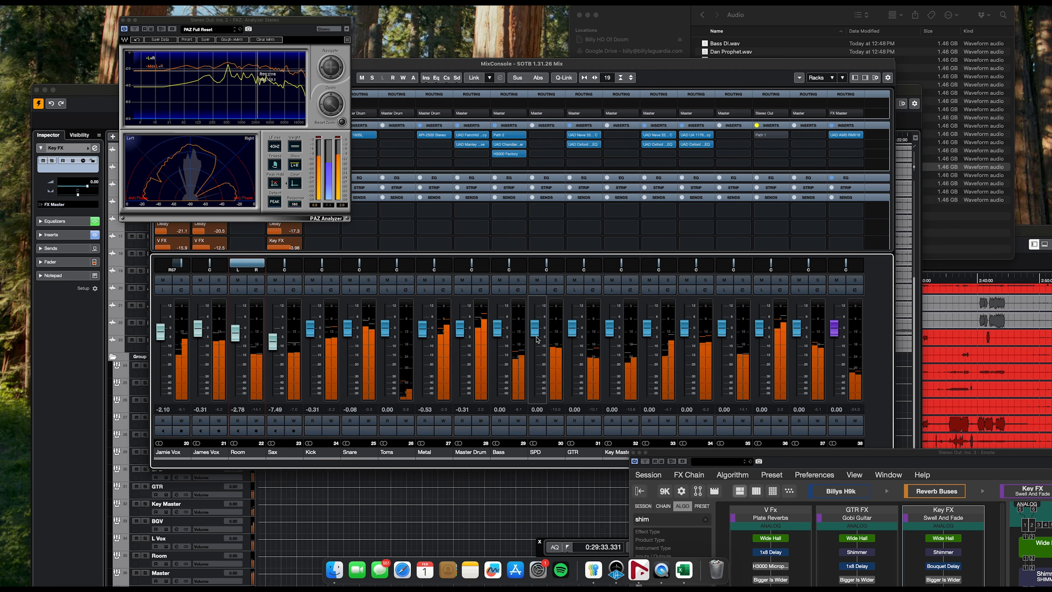
pyautogui.hscroll(4, 536, 340)
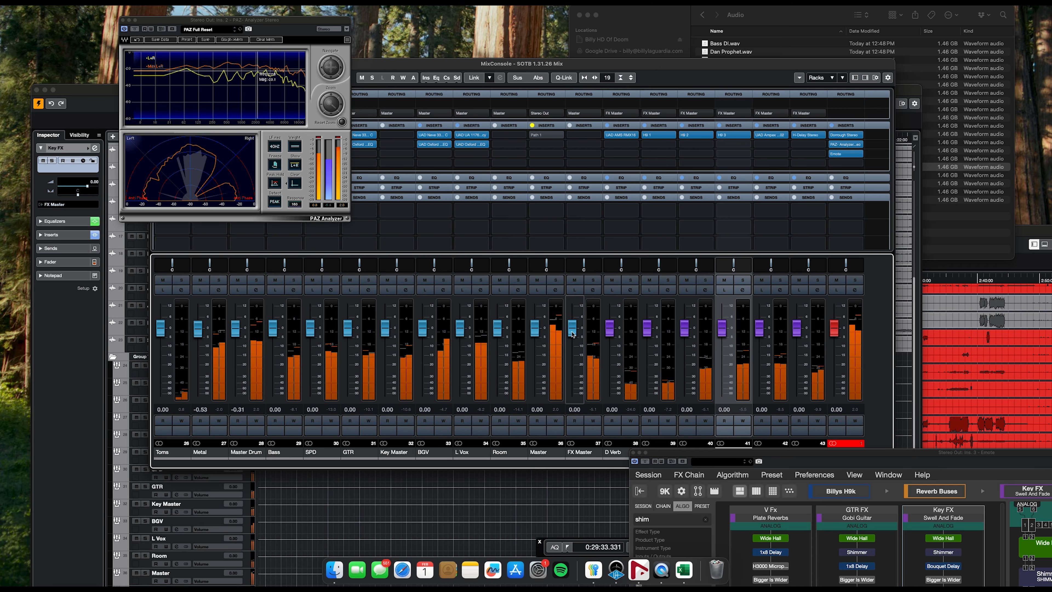
# - Switch to the project window and audition the full mix at several timeline points between about 46:00 and 59:00
pyautogui.click(87, 380)
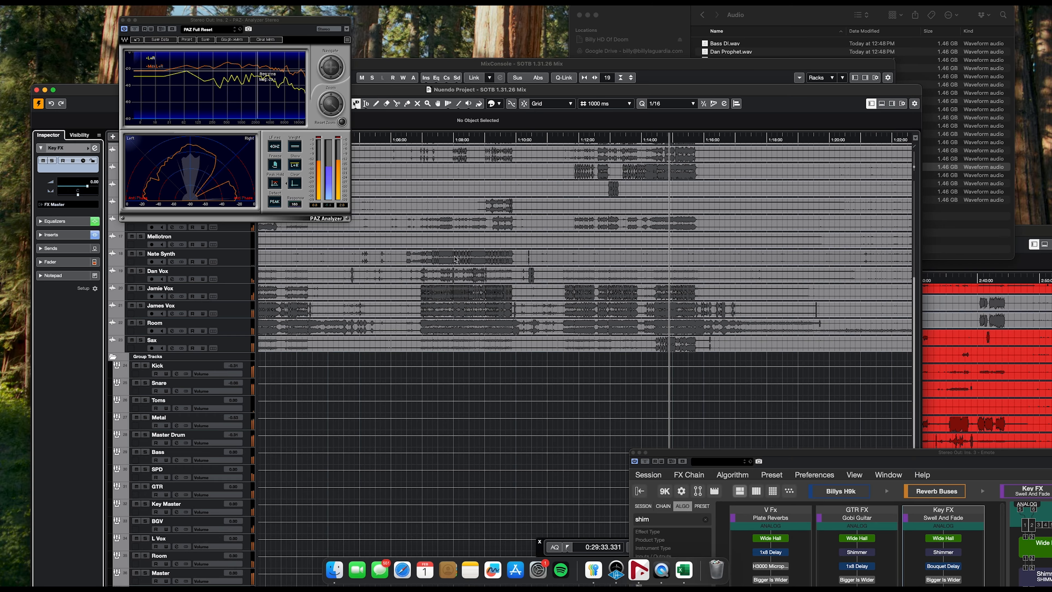
pyautogui.hscroll(-5, 455, 259)
pyautogui.scroll(5, 455, 259)
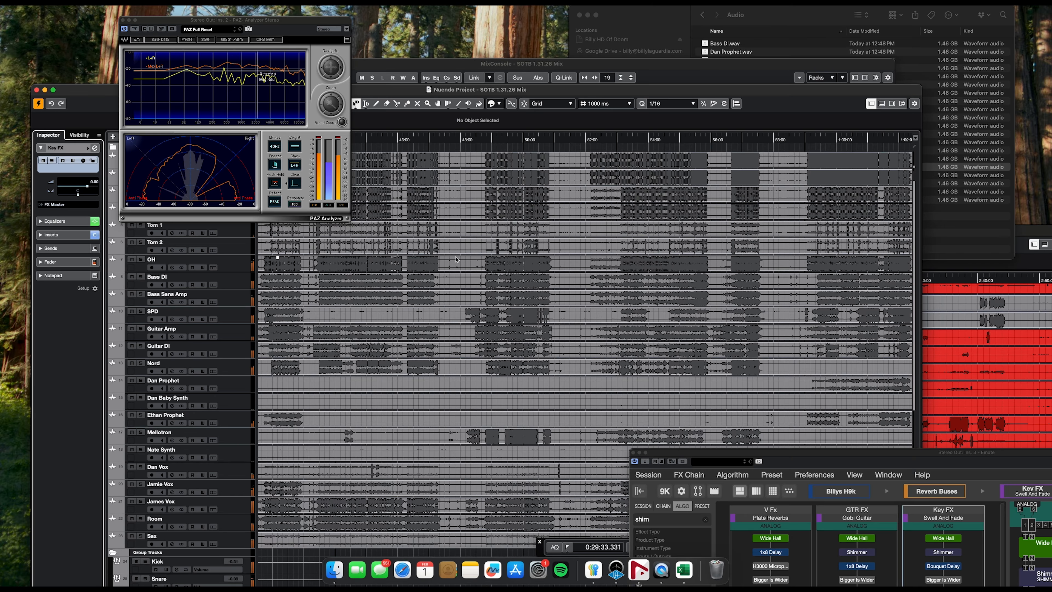
pyautogui.click(627, 137)
pyautogui.hscroll(2, 585, 170)
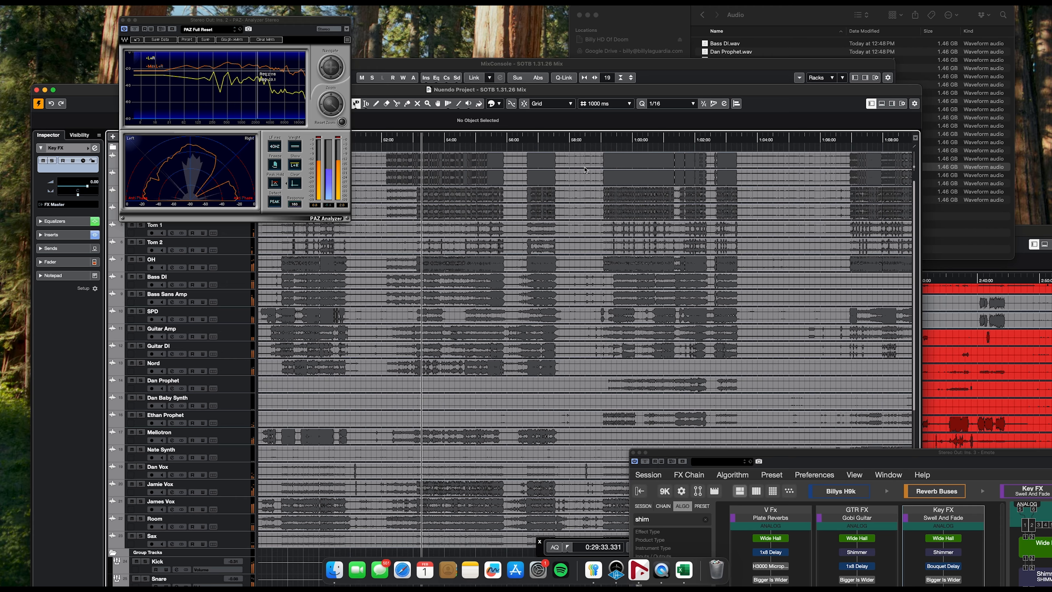
pyautogui.click(615, 141)
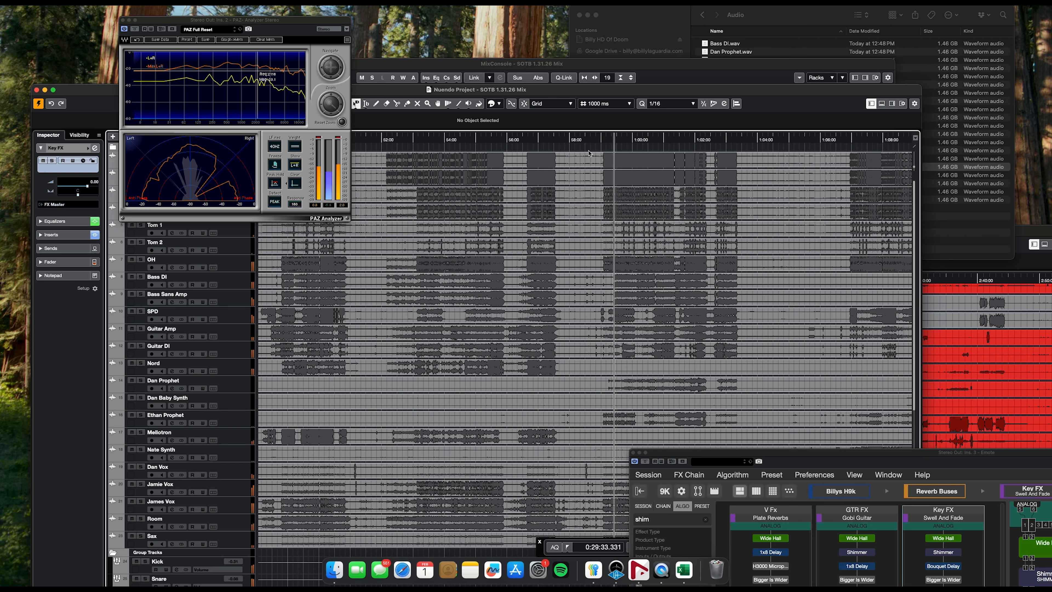
pyautogui.hscroll(-2, 588, 152)
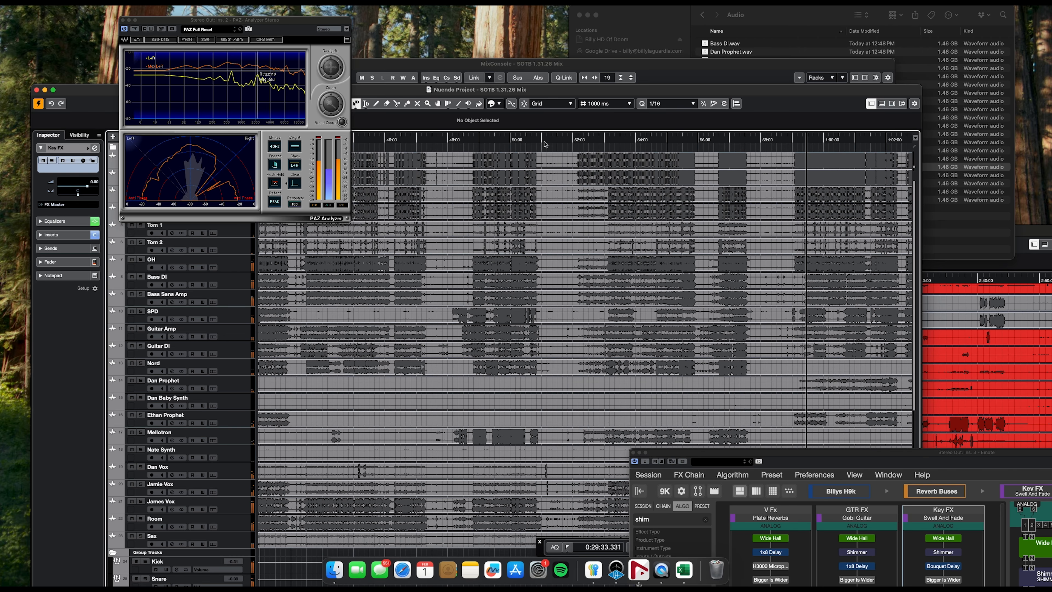
pyautogui.click(502, 143)
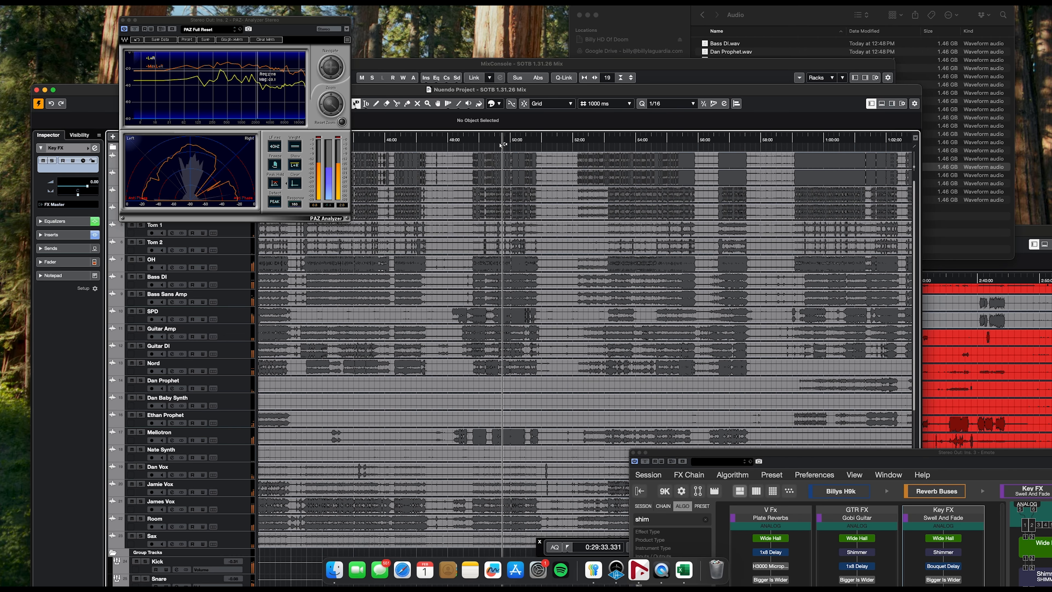
pyautogui.hscroll(-3, 501, 144)
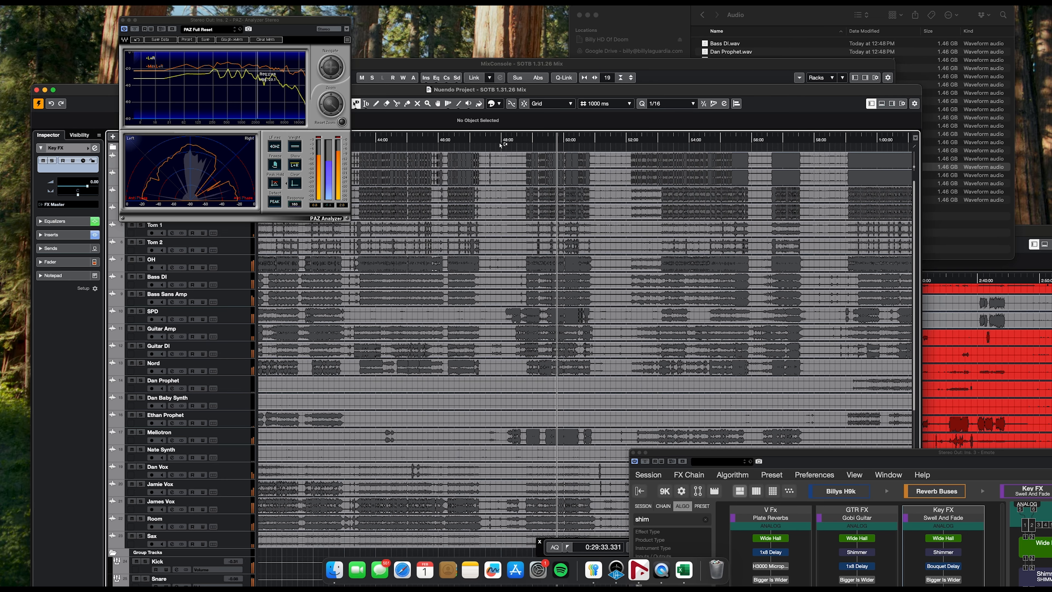
pyautogui.click(452, 145)
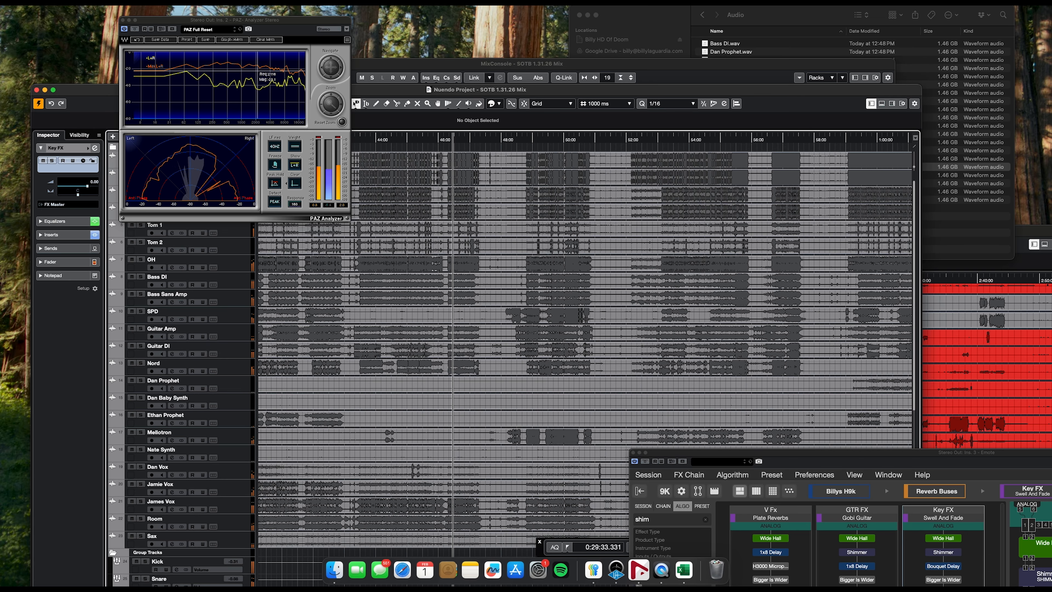
# - Audition the full mix in the section starting around 1:07:00
pyautogui.hscroll(5, 454, 146)
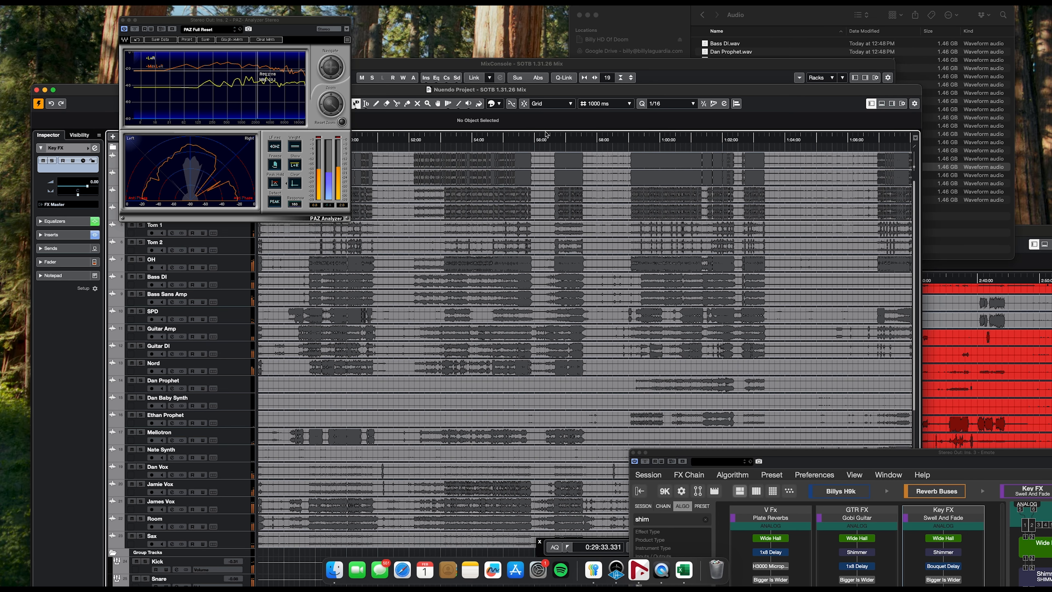
pyautogui.hscroll(5, 540, 220)
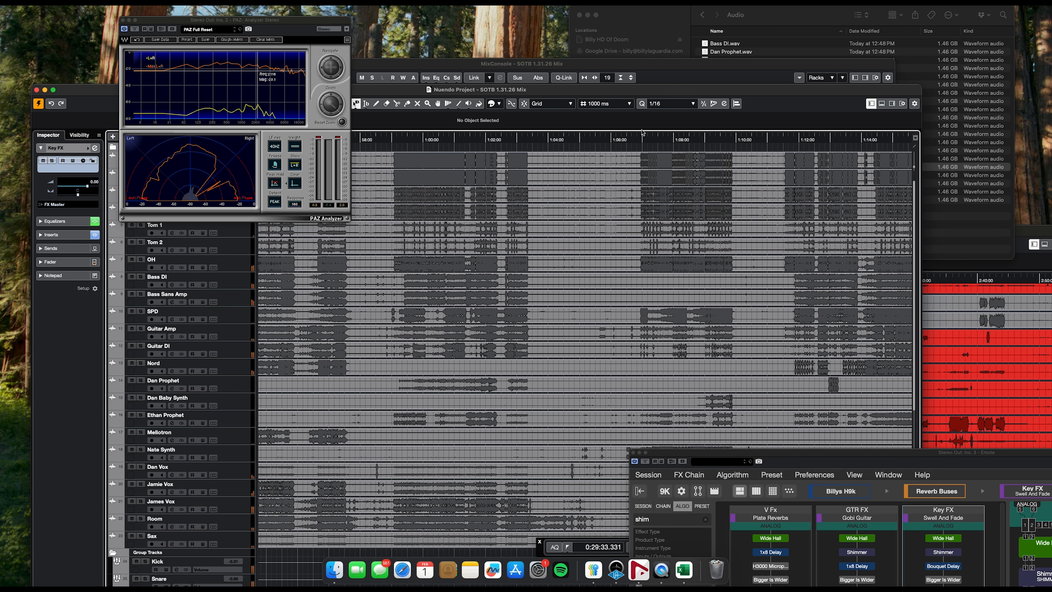
pyautogui.click(661, 139)
pyautogui.hscroll(4, 596, 160)
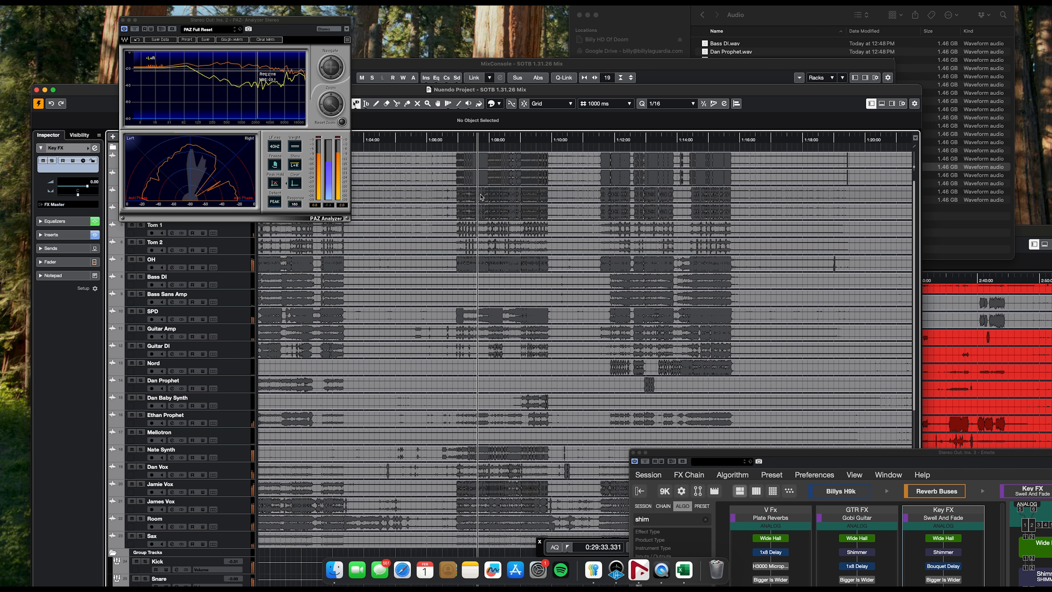
# - Return to earlier sections and audition the full mix at several points between about 40:00 and 47:00
pyautogui.hscroll(-5, 480, 196)
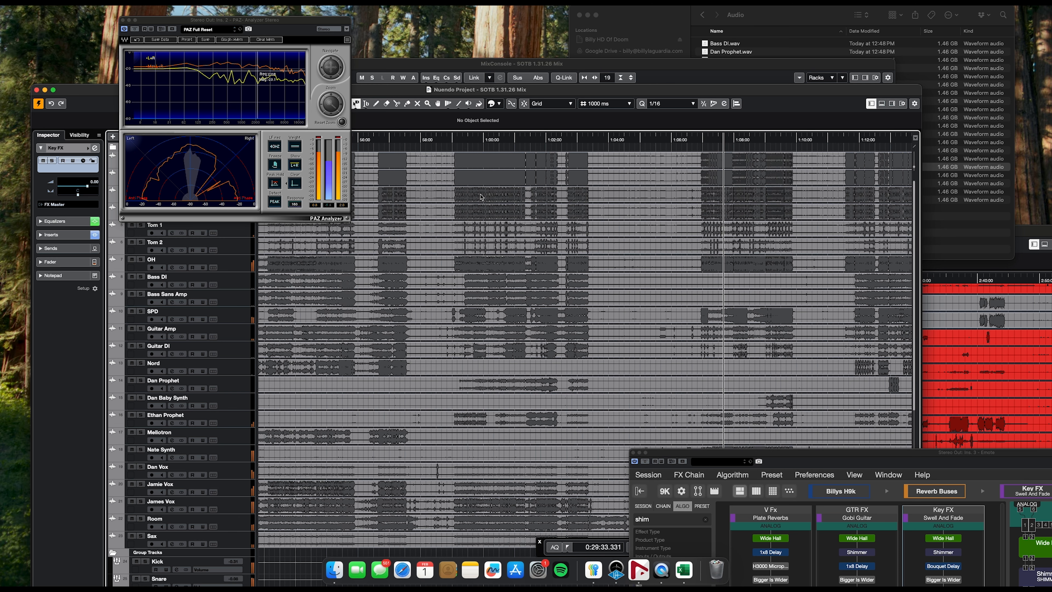
pyautogui.hscroll(-4, 481, 196)
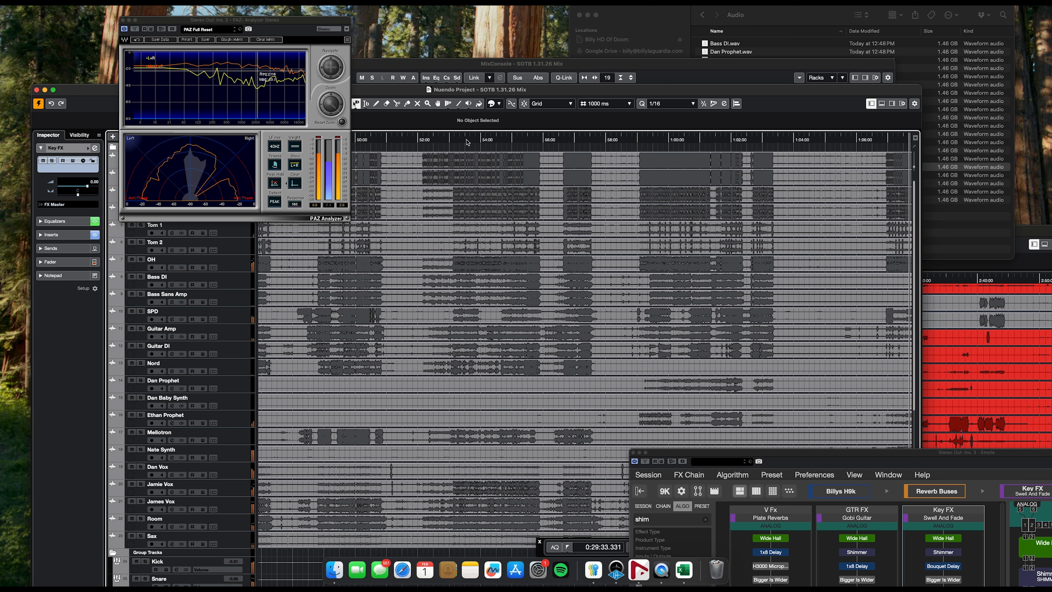
pyautogui.hscroll(-4, 467, 142)
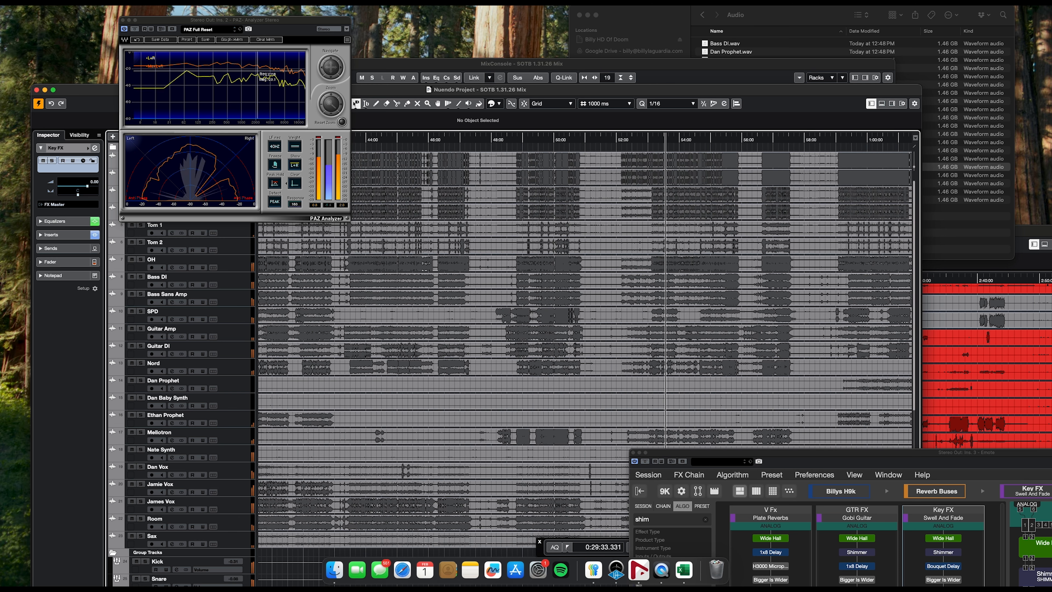
pyautogui.click(452, 137)
pyautogui.hscroll(-3, 454, 143)
pyautogui.click(500, 142)
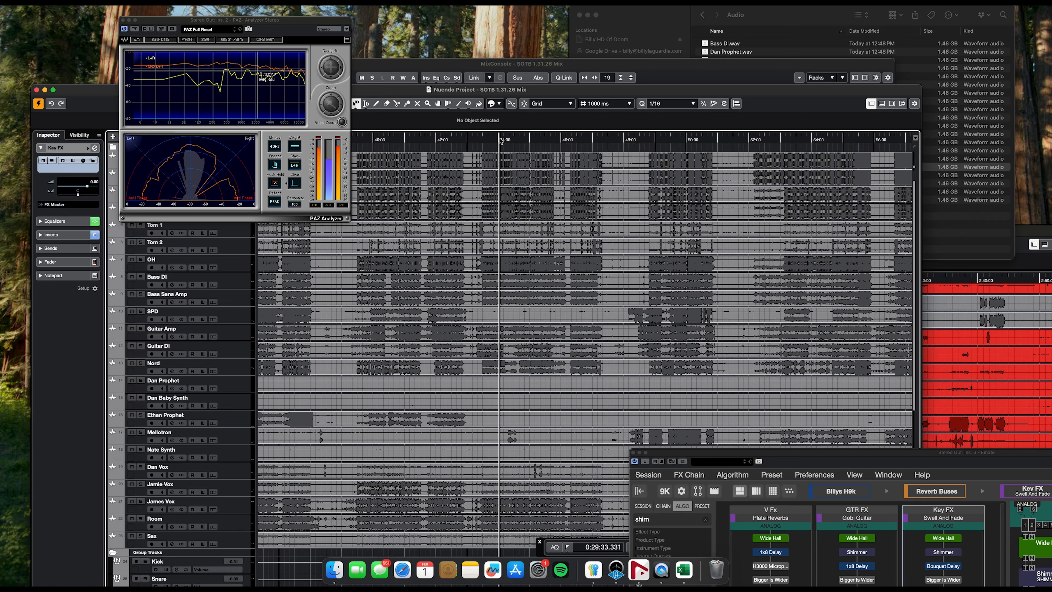
pyautogui.hscroll(-3, 496, 140)
pyautogui.click(557, 141)
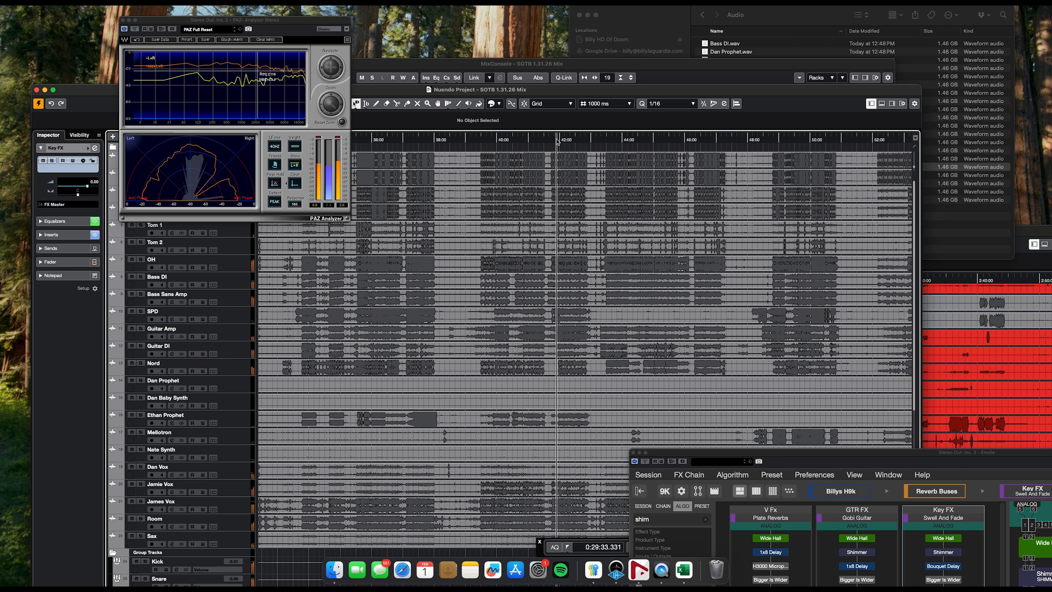
pyautogui.click(517, 140)
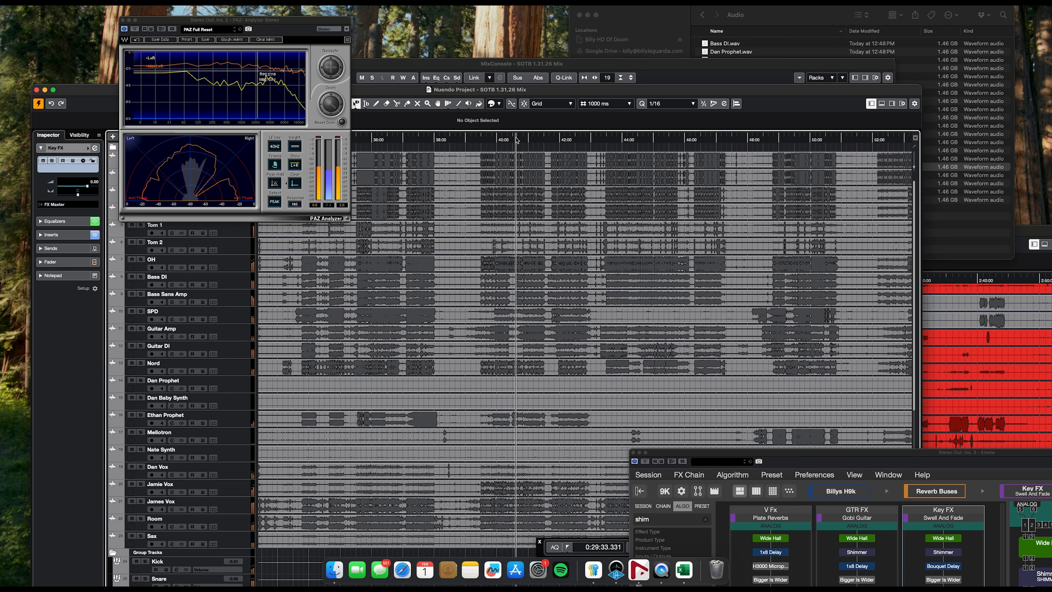
pyautogui.click(550, 141)
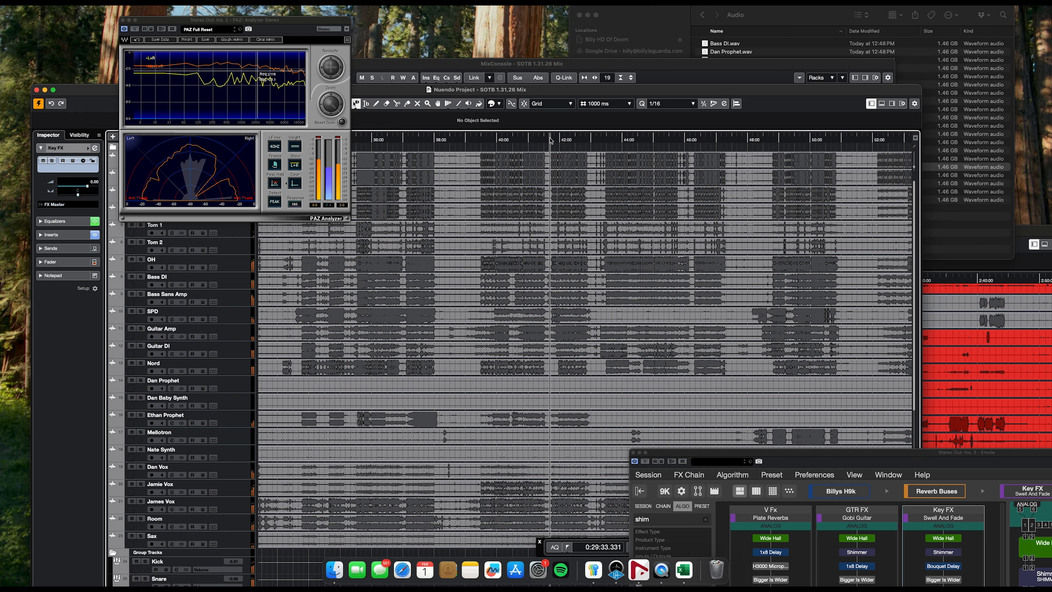
pyautogui.click(552, 141)
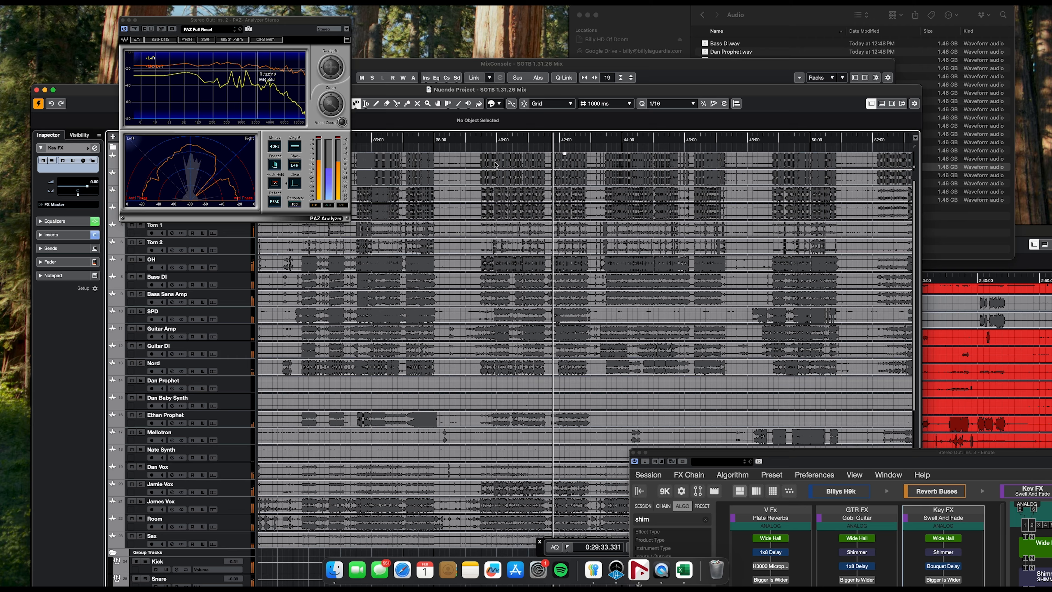
pyautogui.hscroll(3, 495, 165)
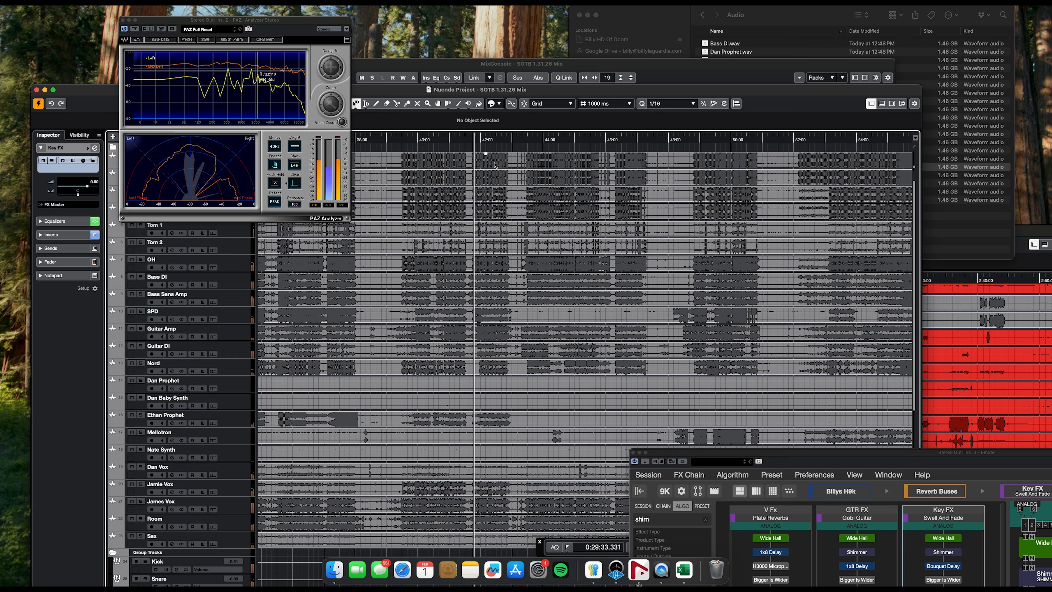
pyautogui.click(419, 140)
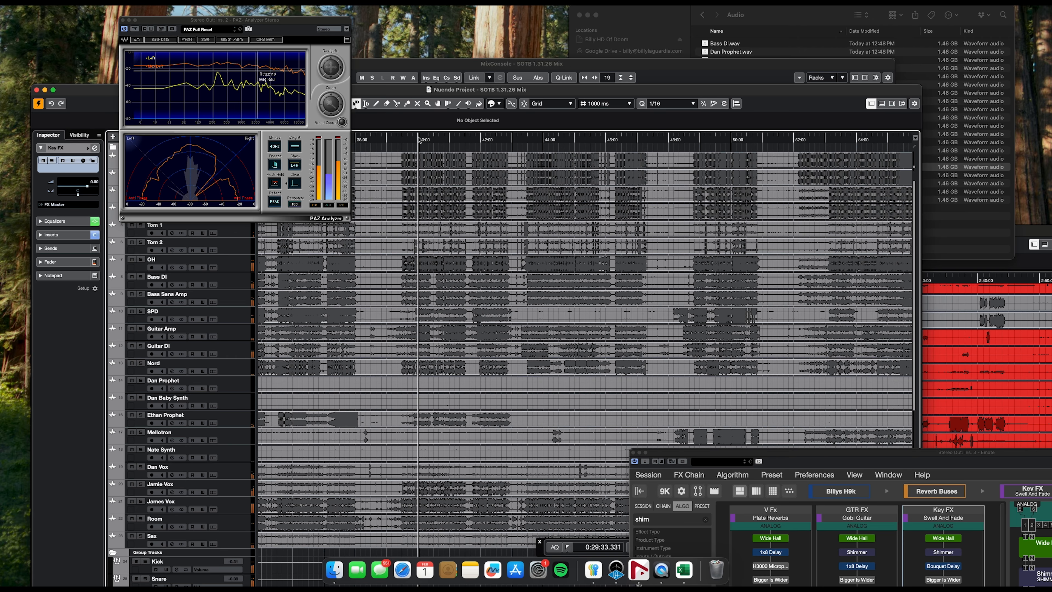
# - Insert UAD Manley Massive Passive MST and UAD Oxford Limiter in the Master group's second and third insert slots
pyautogui.click(408, 67)
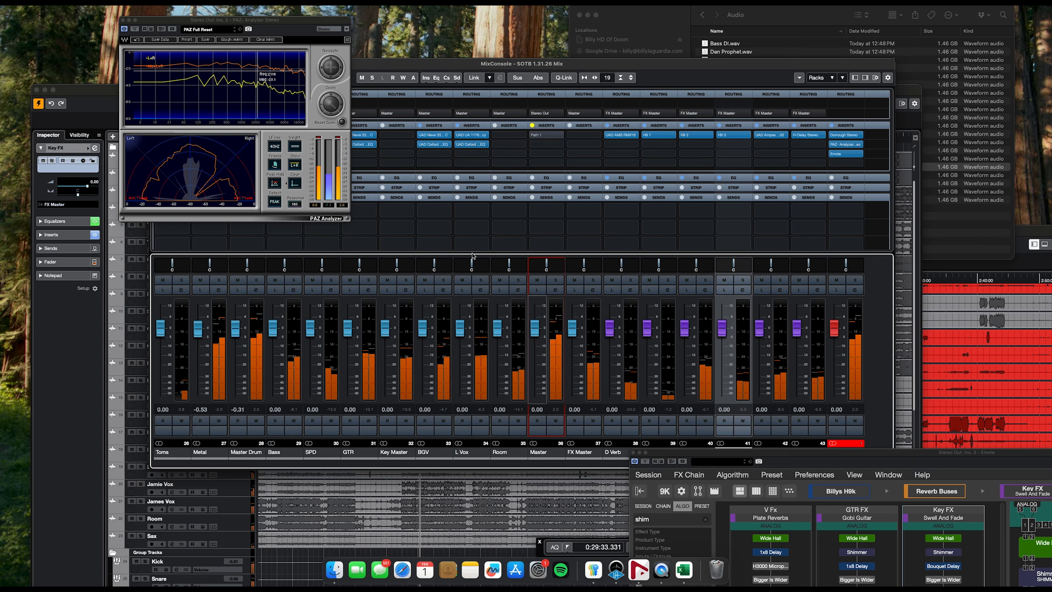
pyautogui.click(552, 145)
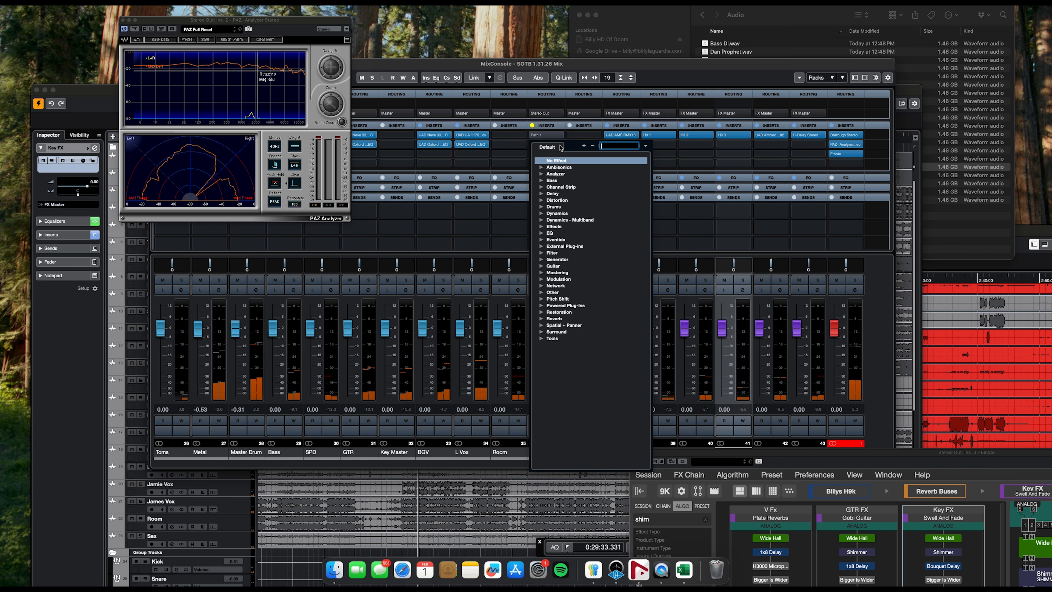
pyautogui.write('mass')
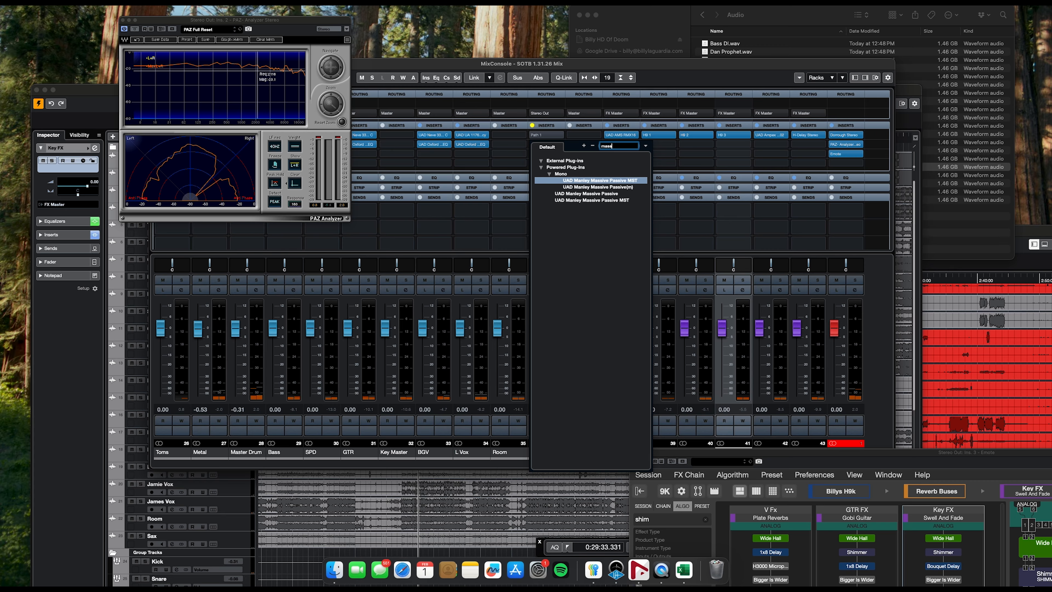
pyautogui.click(600, 200)
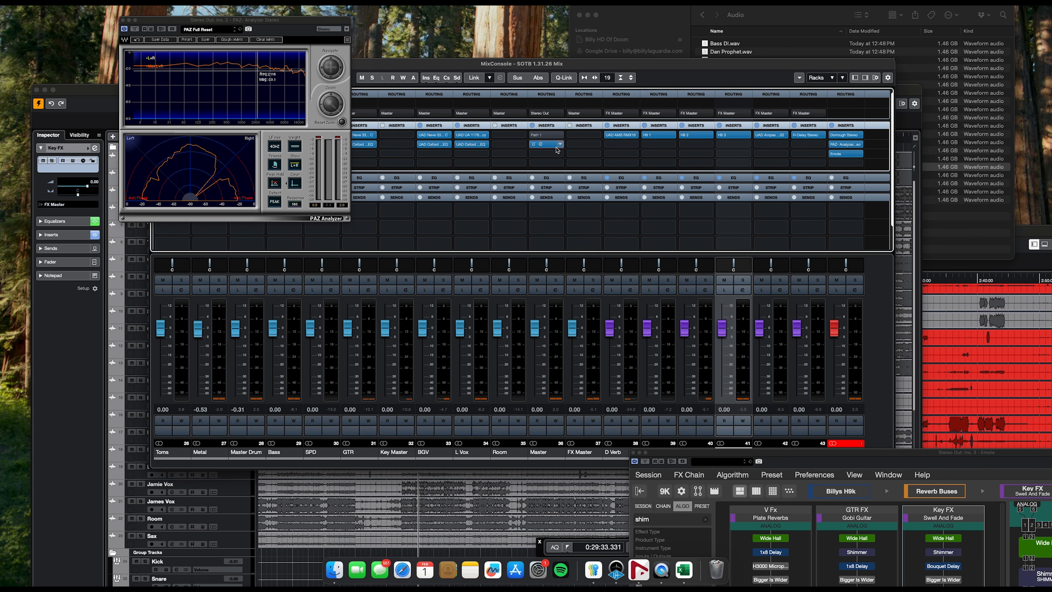
pyautogui.click(559, 155)
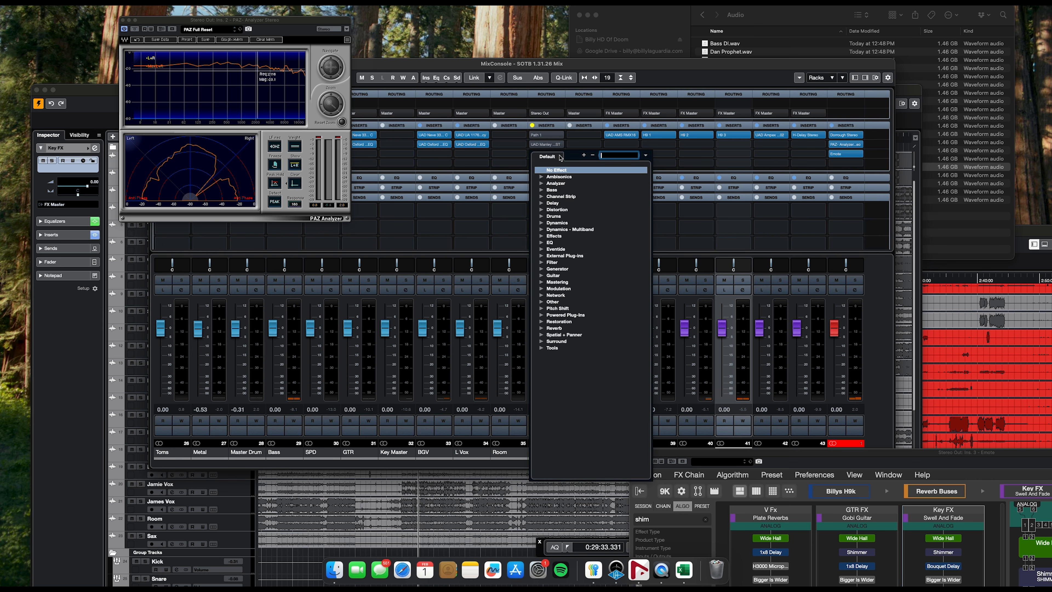
pyautogui.write('oxfo')
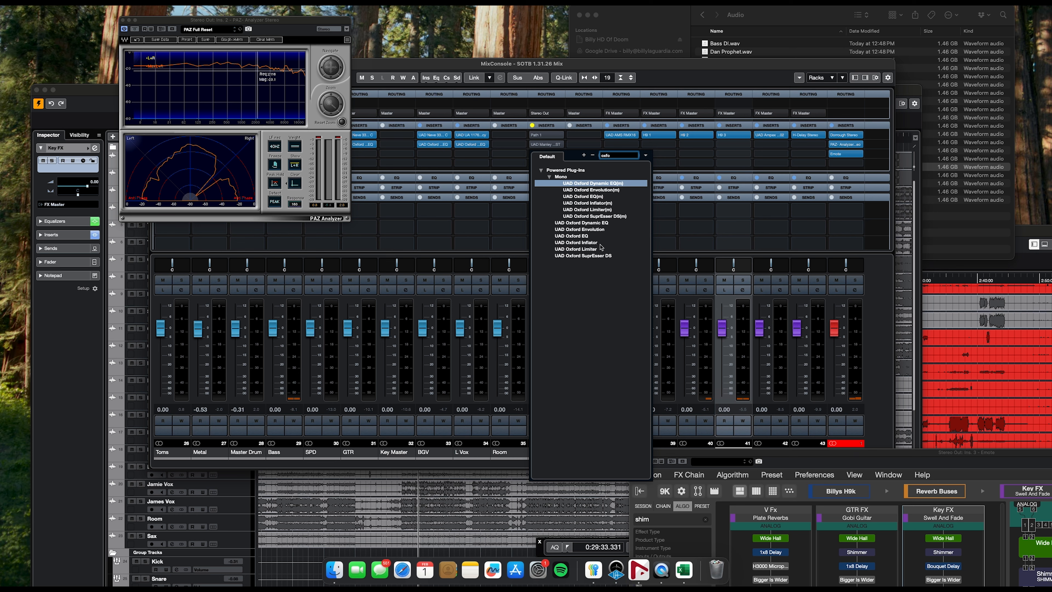
pyautogui.click(595, 249)
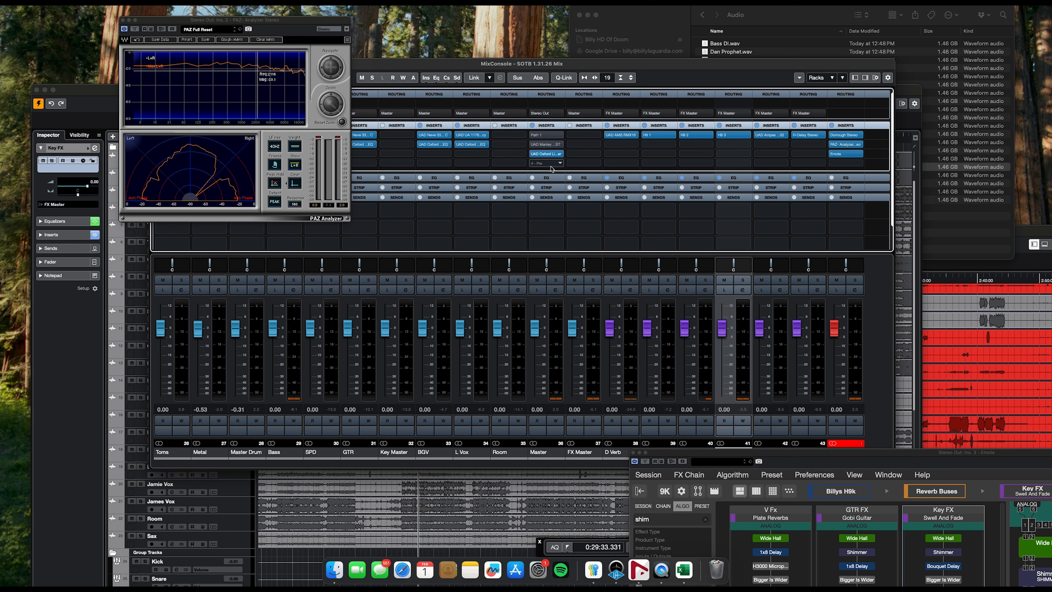
# - Enable the Master group's first insert with the two new plug-ins bypassed, and audition the mix with it
pyautogui.click(533, 135)
pyautogui.click(534, 136)
pyautogui.press('space')
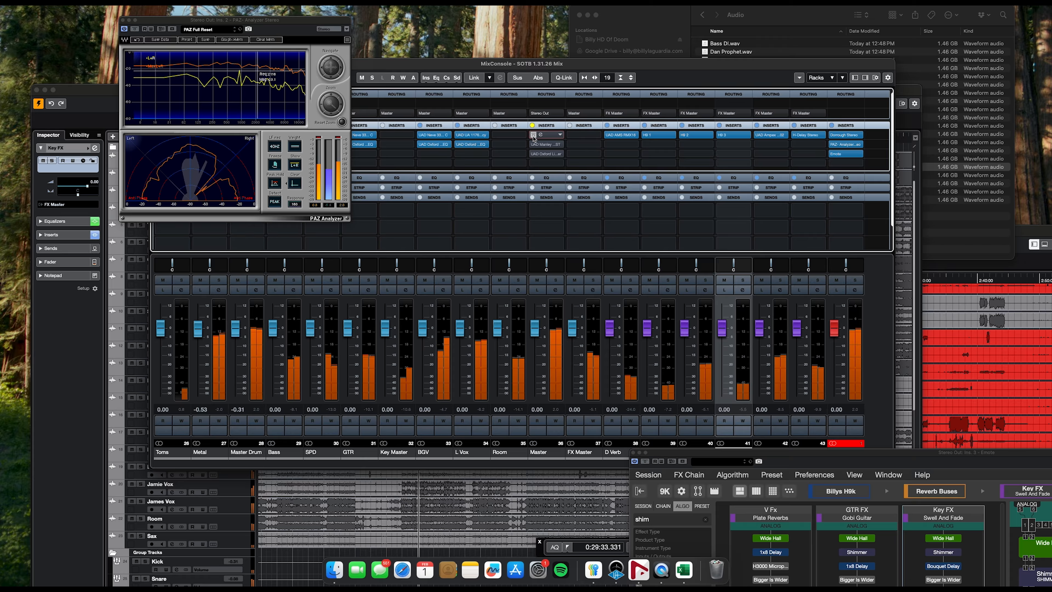
pyautogui.click(534, 135)
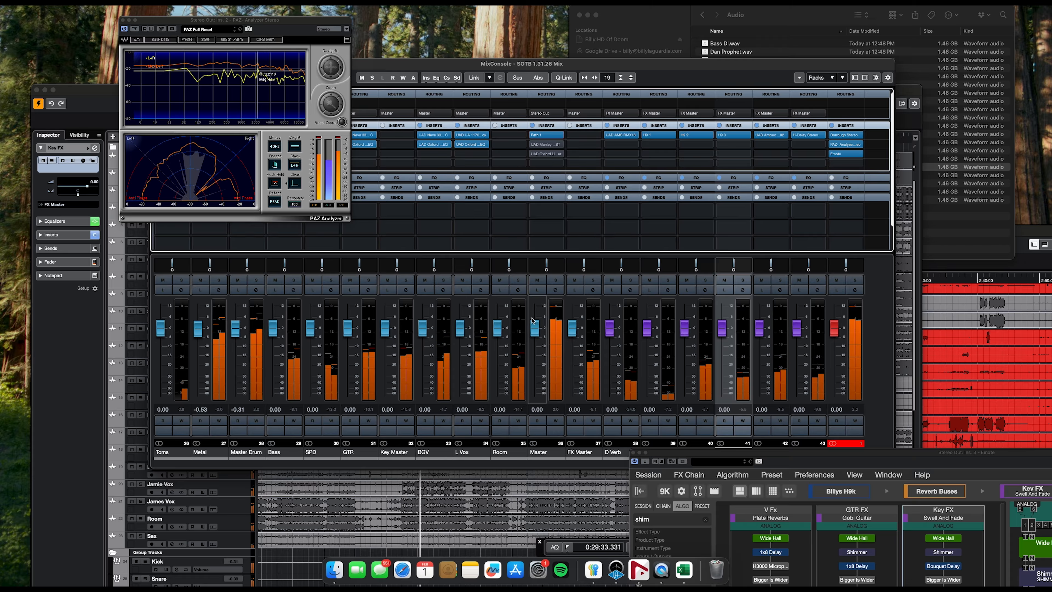
pyautogui.press('space')
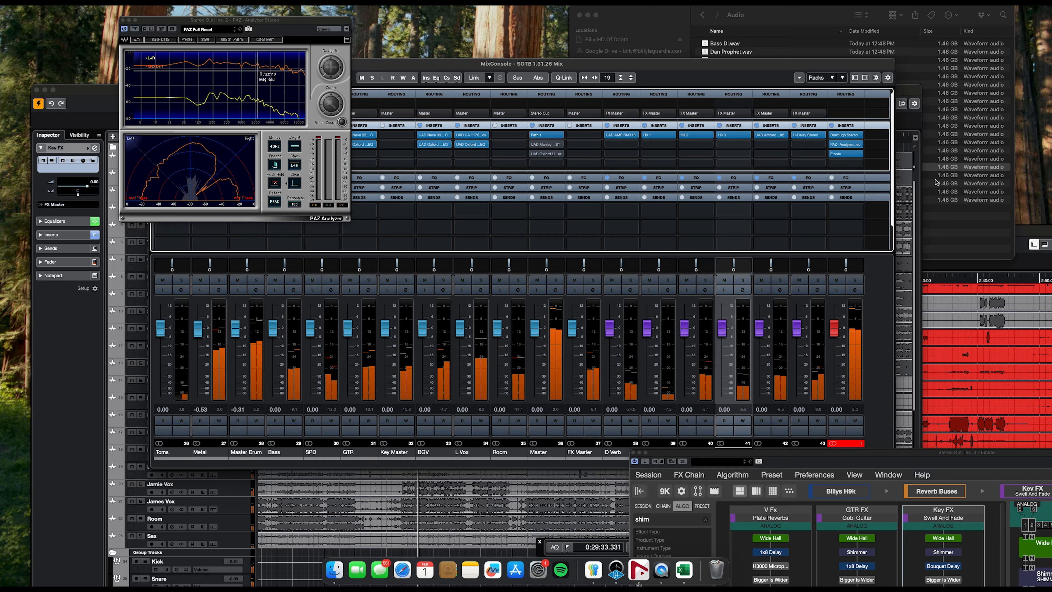
# - Open the Dorrough Stereo meter on Stereo Out, check the mix loudness, and park the meter below the mixer
pyautogui.moveTo(838, 138)
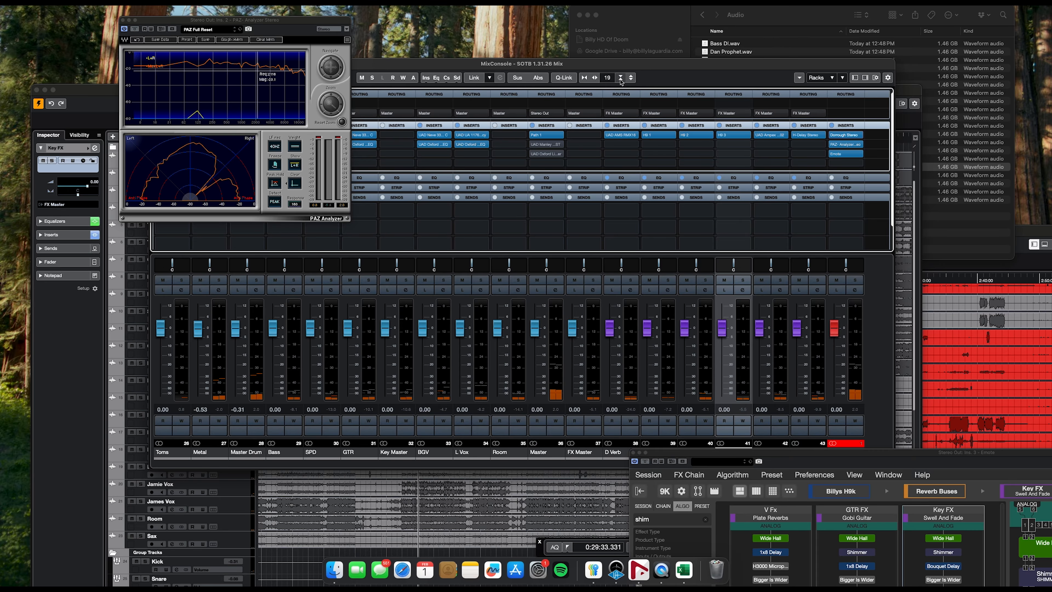
pyautogui.click(839, 135)
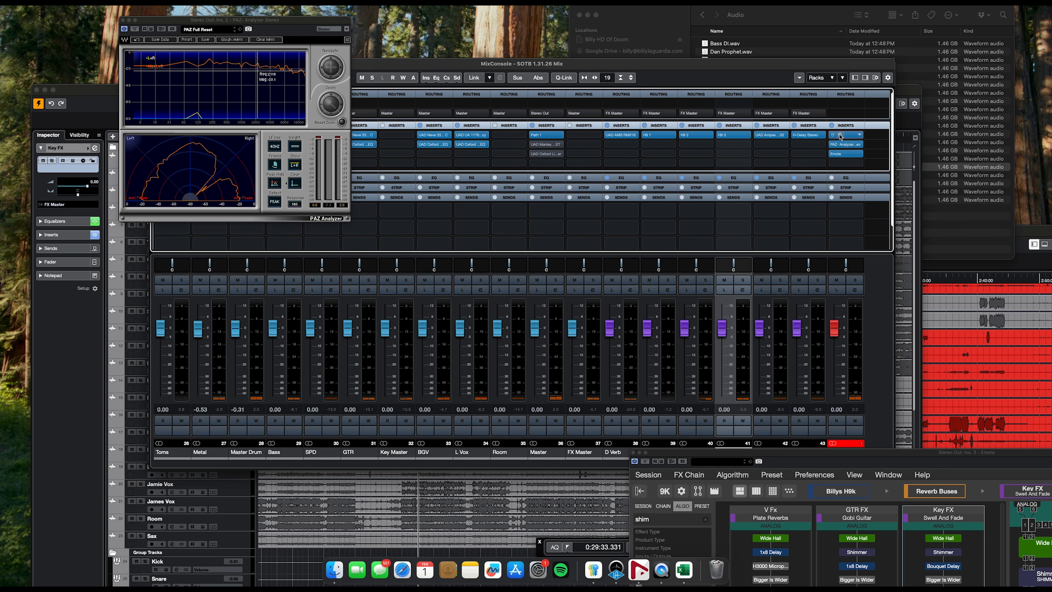
pyautogui.moveTo(808, 506); pyautogui.dragTo(95, 60)
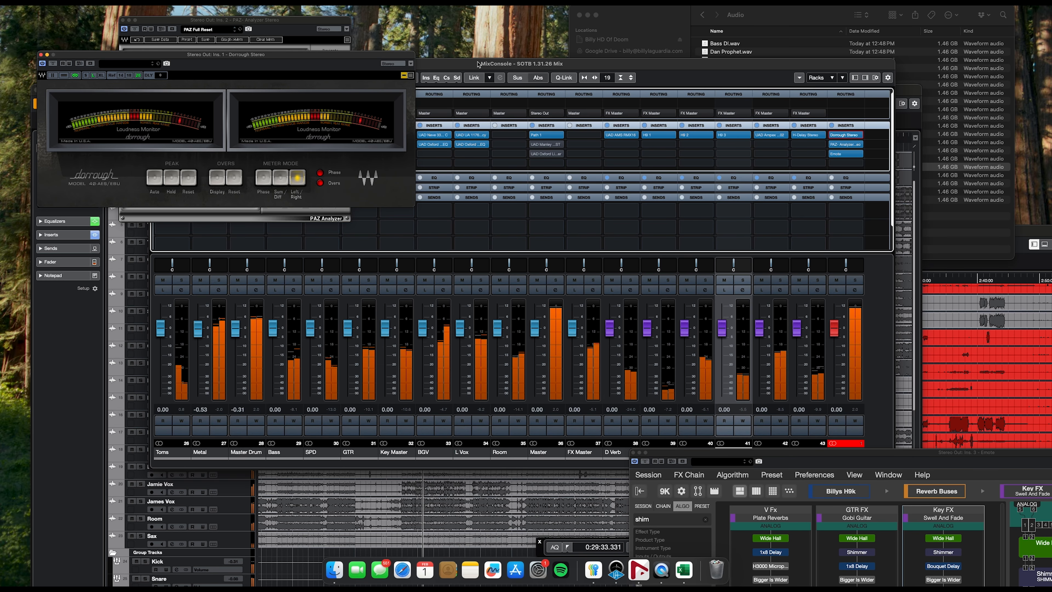
pyautogui.moveTo(341, 54); pyautogui.dragTo(699, 8)
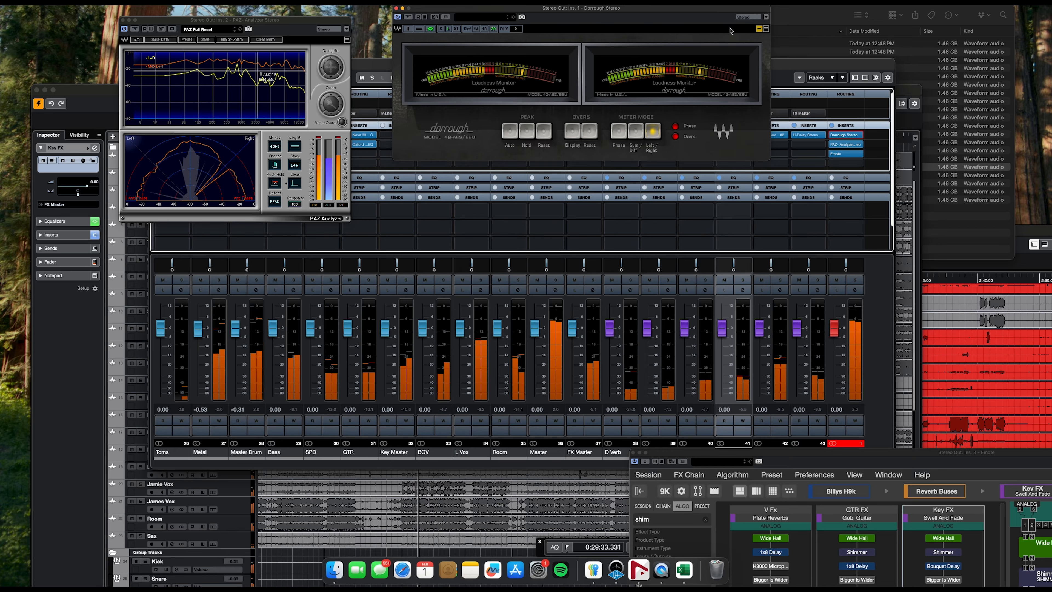
pyautogui.moveTo(594, 11); pyautogui.dragTo(869, 456)
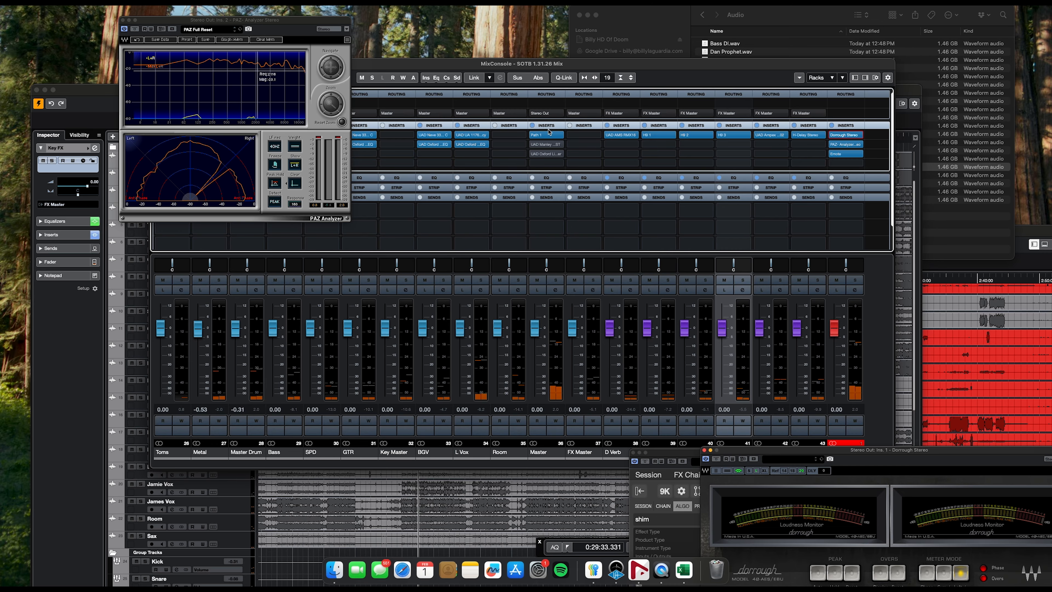
# - Enable and open the Massive Passive on Master, place it below the PAZ Analyzer, and clear the analyzer's peaks
pyautogui.click(534, 144)
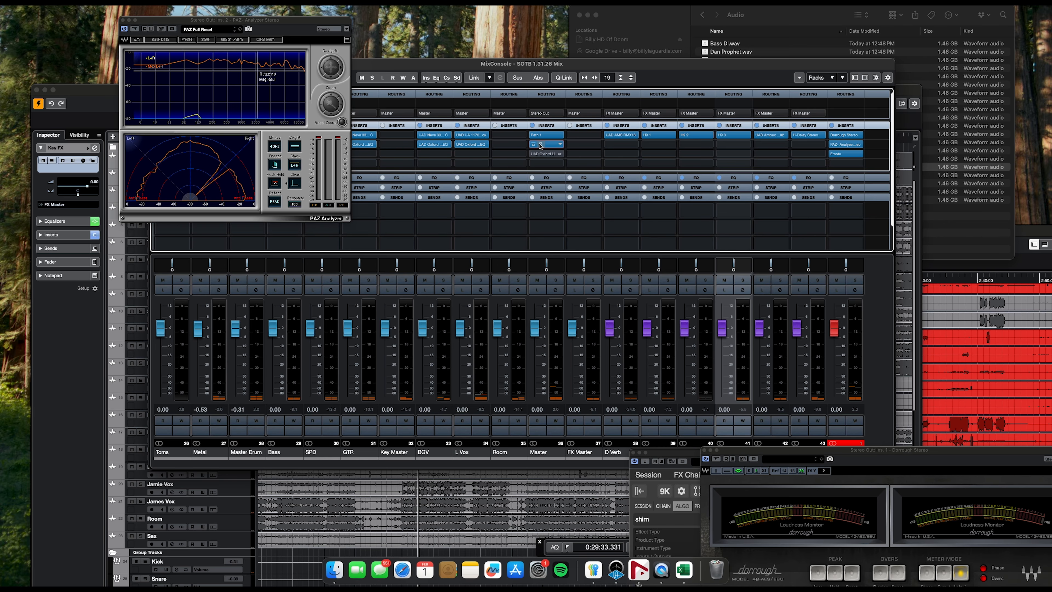
pyautogui.click(540, 145)
pyautogui.moveTo(640, 472); pyautogui.dragTo(247, 185)
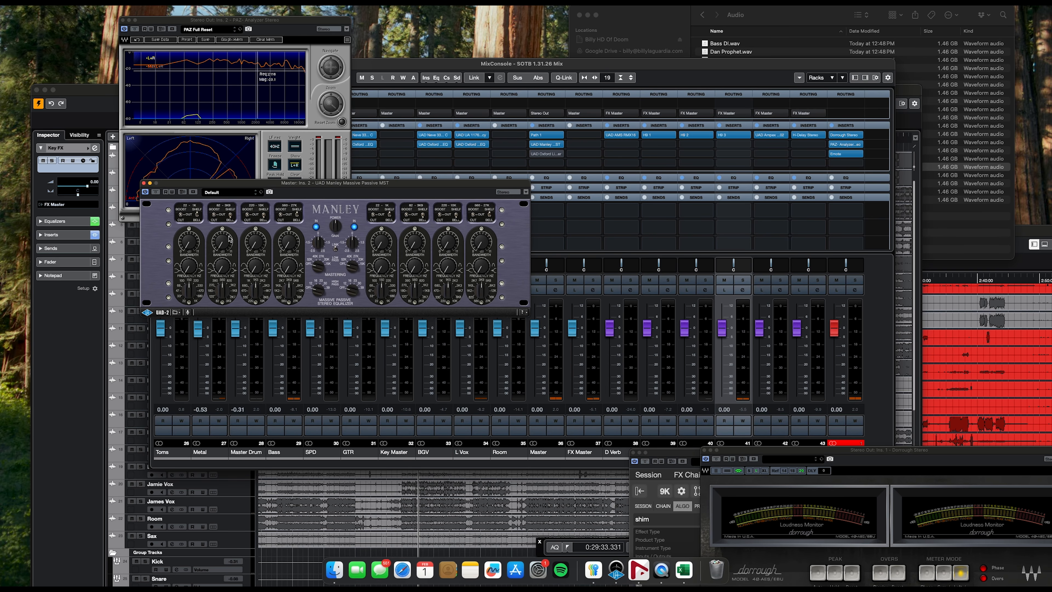
pyautogui.moveTo(212, 187); pyautogui.dragTo(167, 238)
pyautogui.click(262, 38)
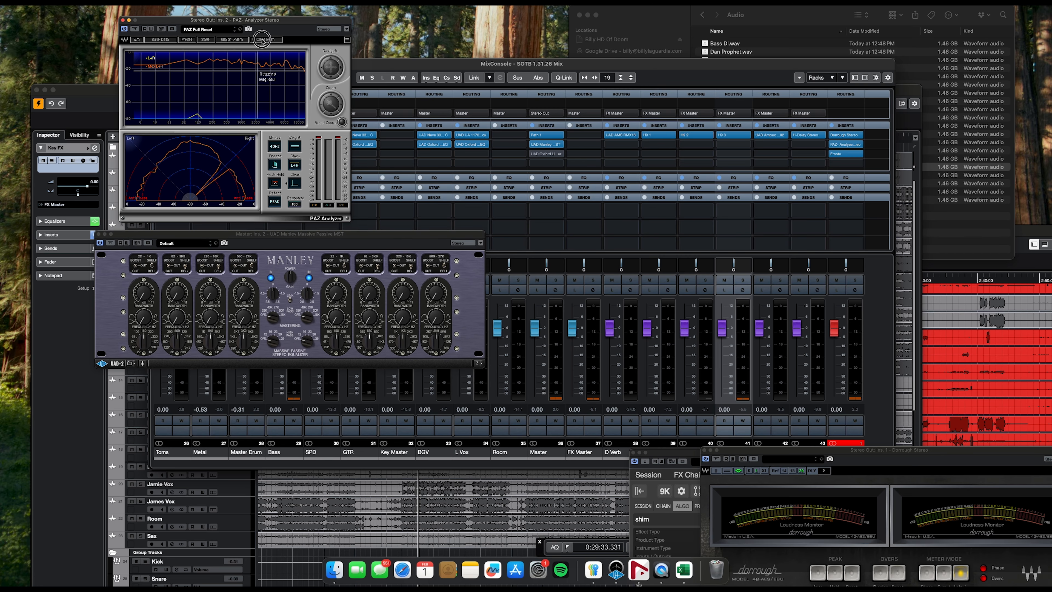
pyautogui.click(294, 183)
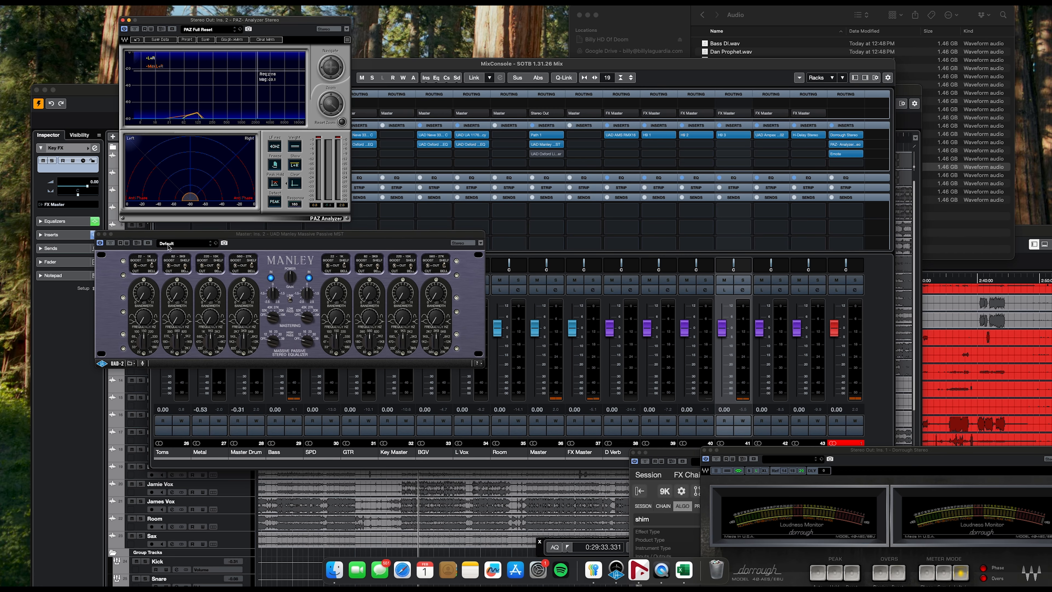
# - Cut the second band of the Massive Passive while the mix plays, adjusting its frequency and gain, and close the plug-in
pyautogui.press('space')
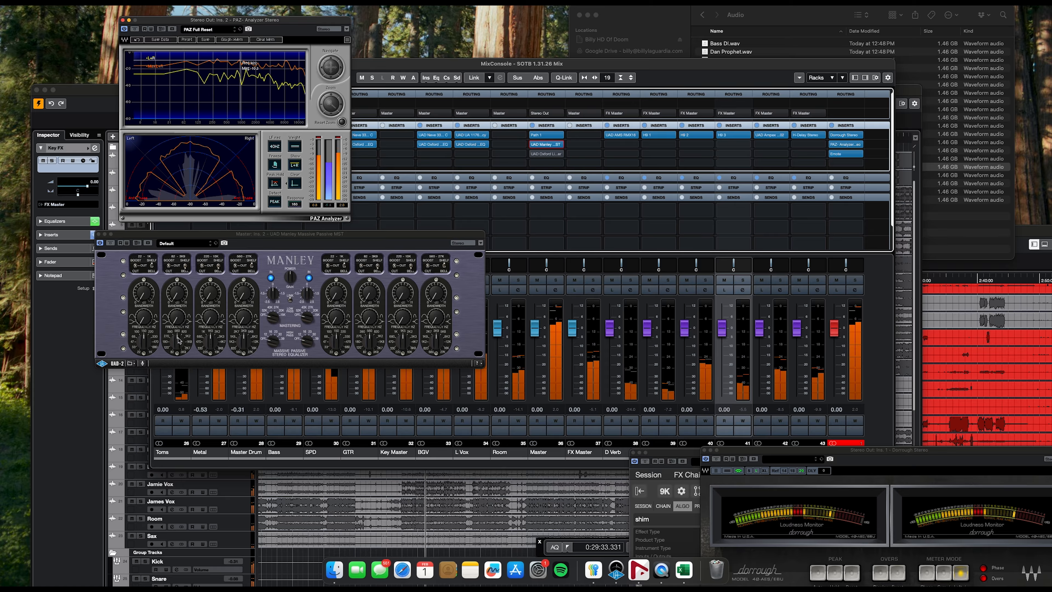
pyautogui.moveTo(179, 339); pyautogui.dragTo(181, 335)
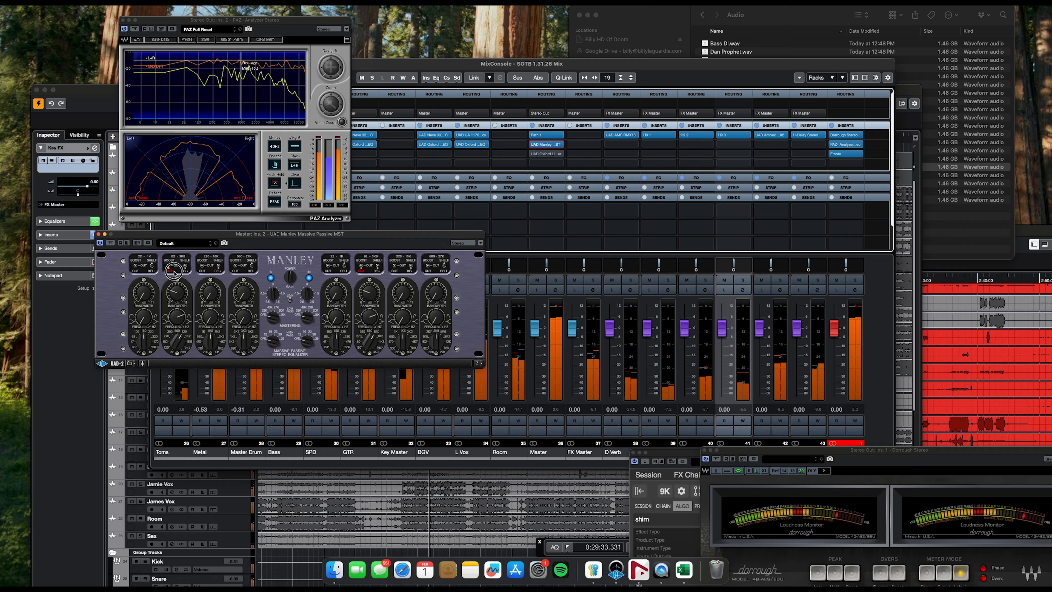
pyautogui.moveTo(173, 272); pyautogui.dragTo(176, 293)
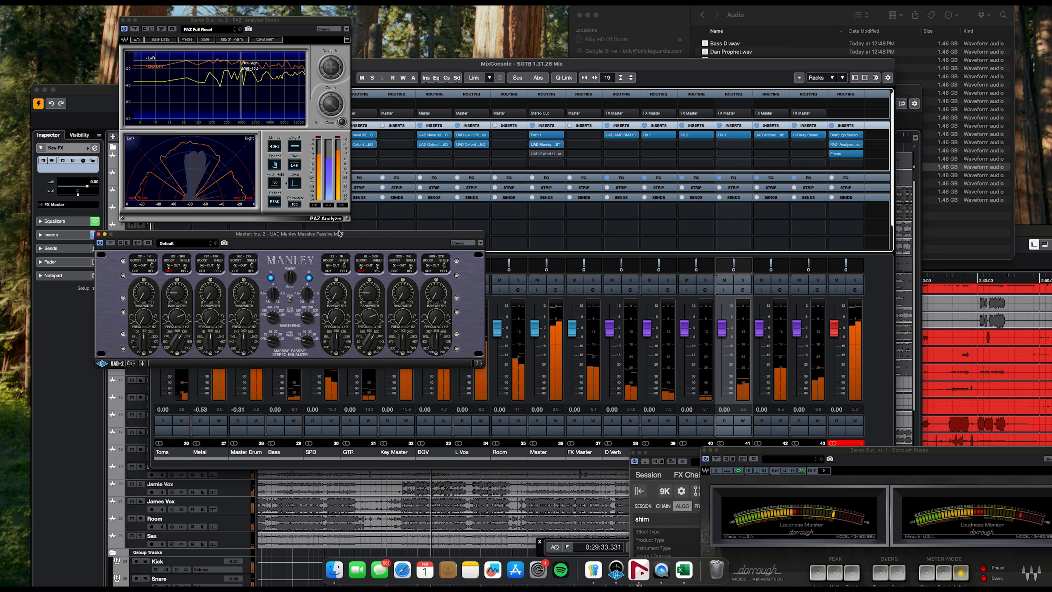
pyautogui.moveTo(339, 233); pyautogui.dragTo(666, 57)
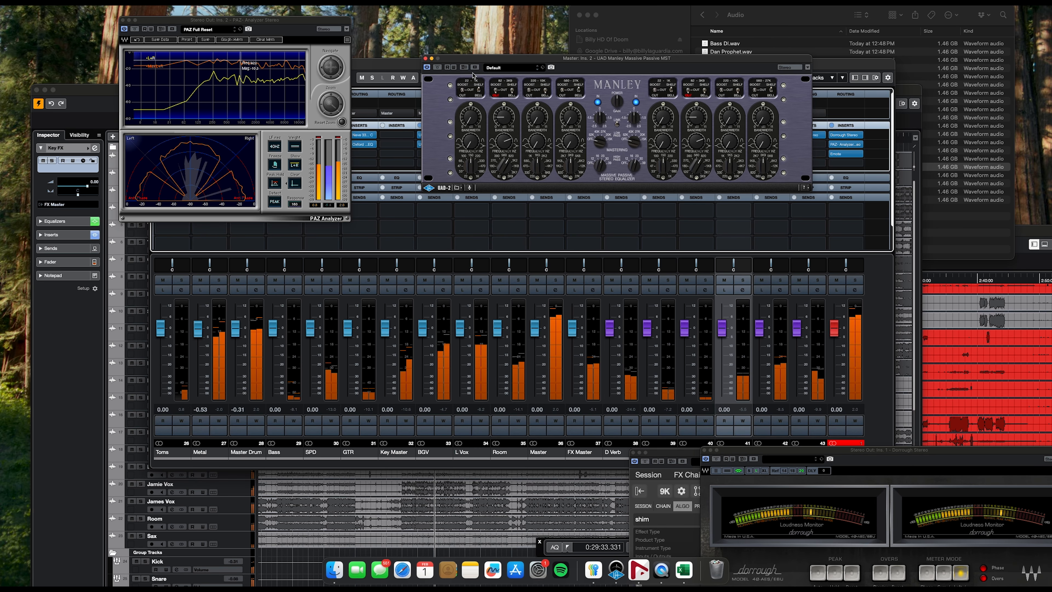
pyautogui.press('space')
pyautogui.click(425, 58)
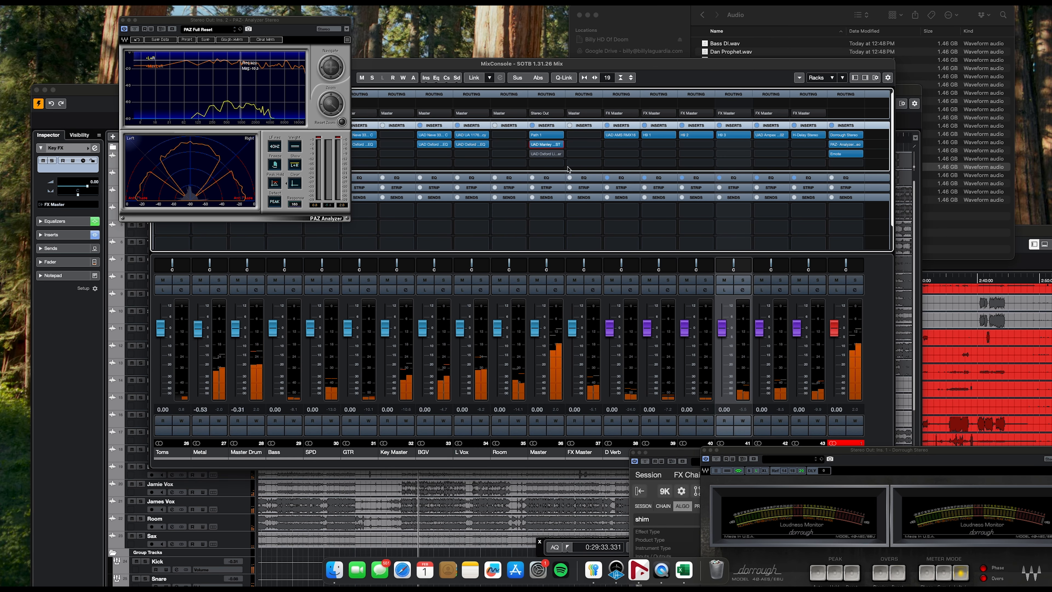
# - Enable and open the Oxford Limiter on Master, place it beside the analyzer, and browse its presets, keeping Default
pyautogui.moveTo(544, 157)
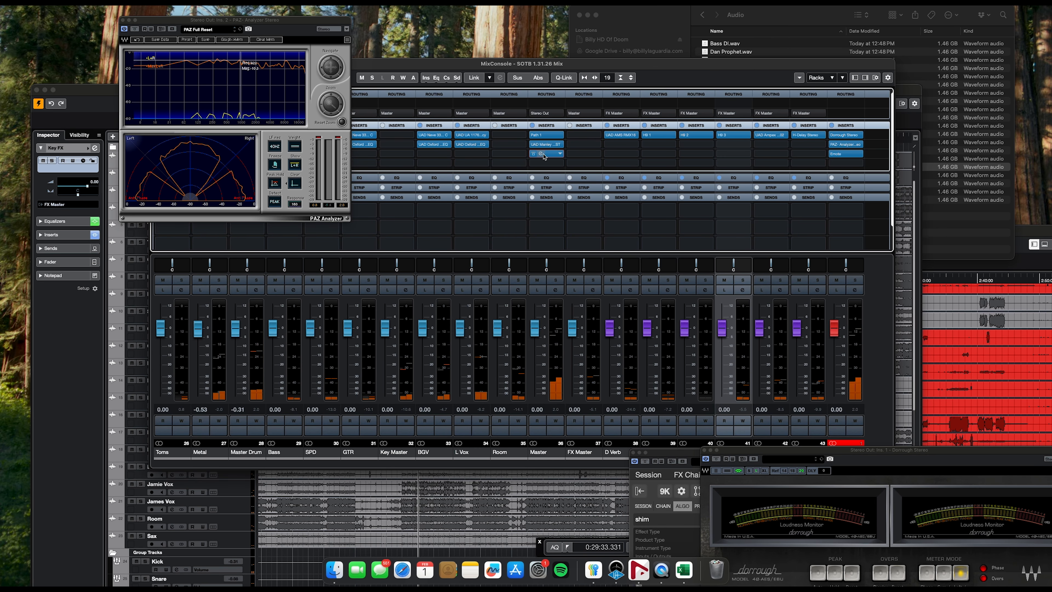
pyautogui.click(544, 157)
pyautogui.moveTo(961, 446); pyautogui.dragTo(515, 51)
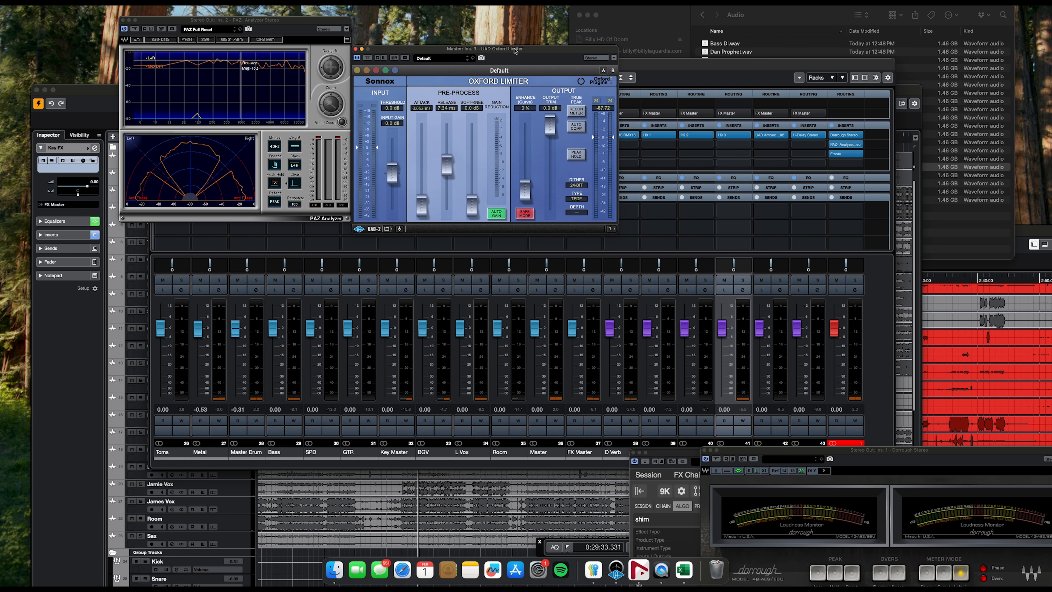
pyautogui.click(442, 59)
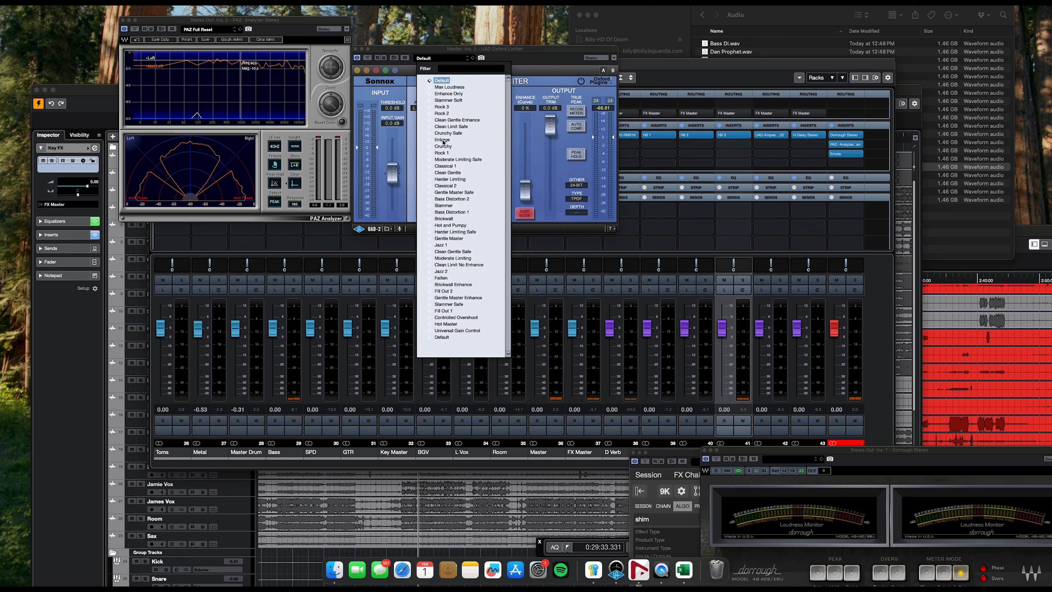
pyautogui.click(432, 80)
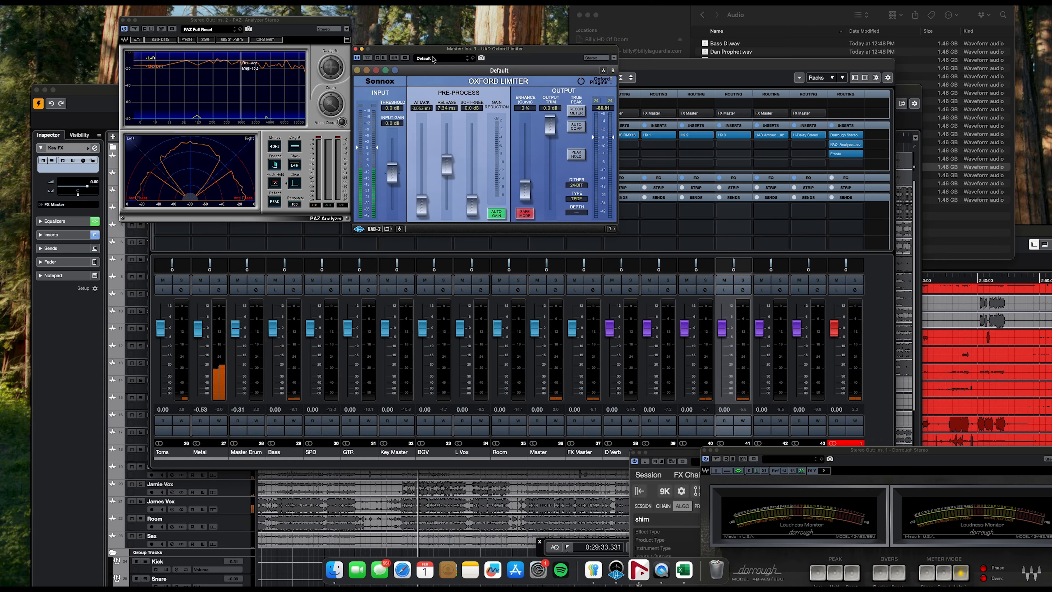
# - Compare the Oxford Limiter's Enlarge and Fatten presets during playback, and try a lower input gain with Fatten
pyautogui.click(432, 60)
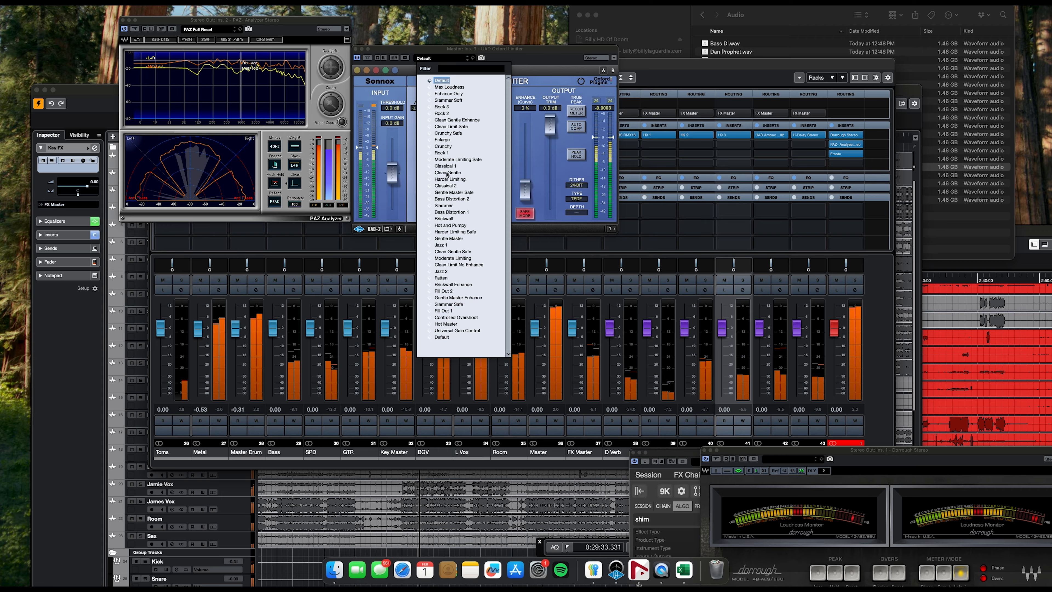
pyautogui.click(442, 139)
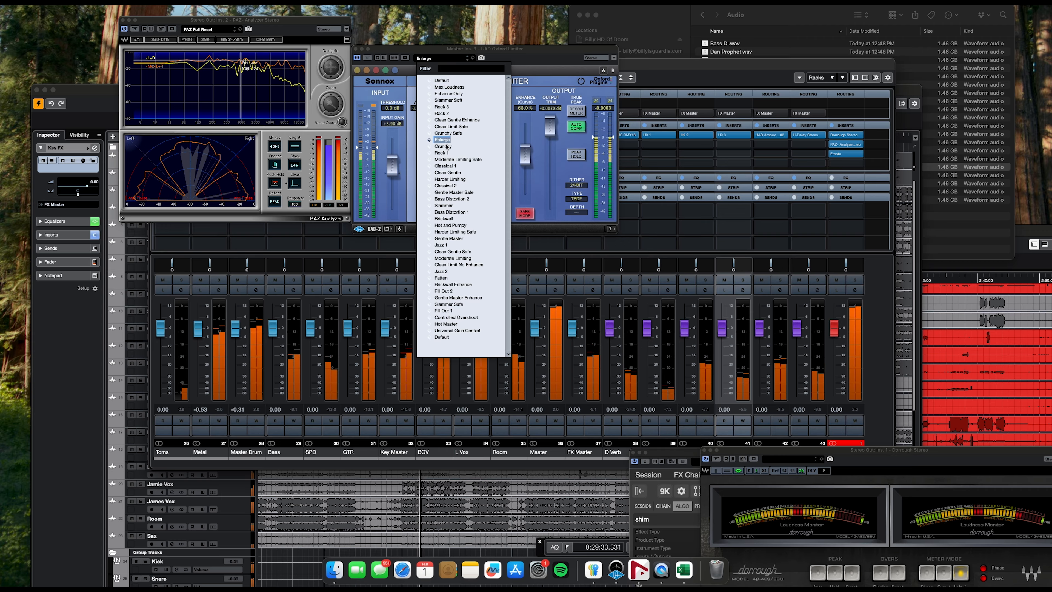
pyautogui.click(440, 278)
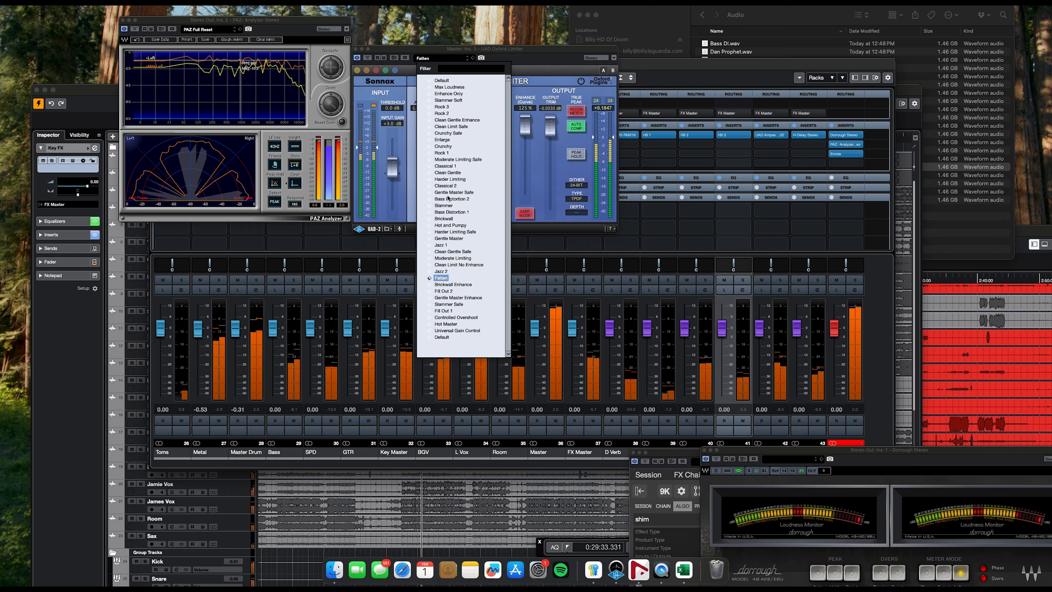
pyautogui.click(442, 140)
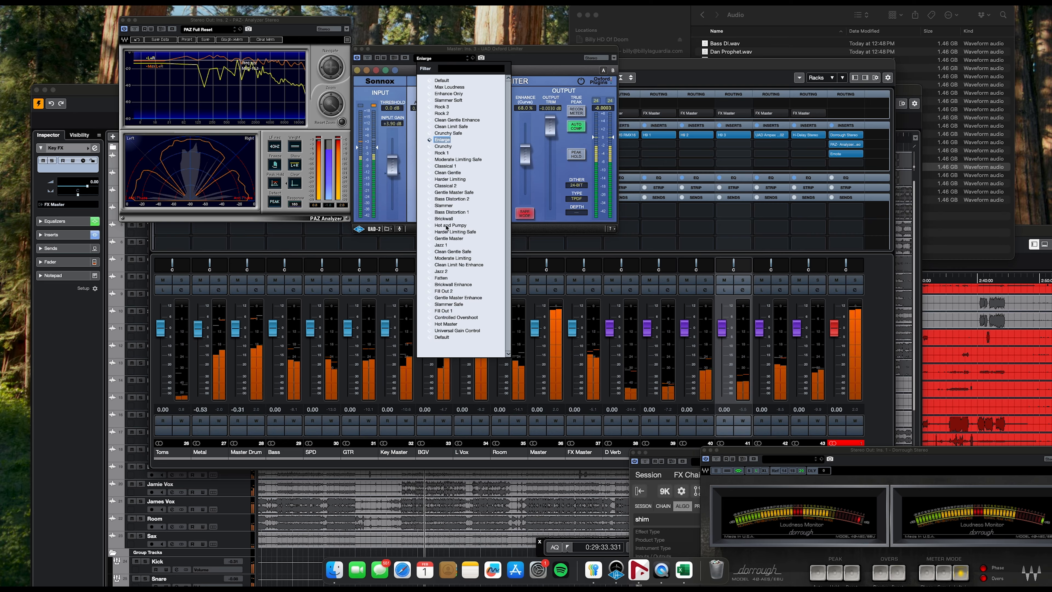
pyautogui.click(441, 278)
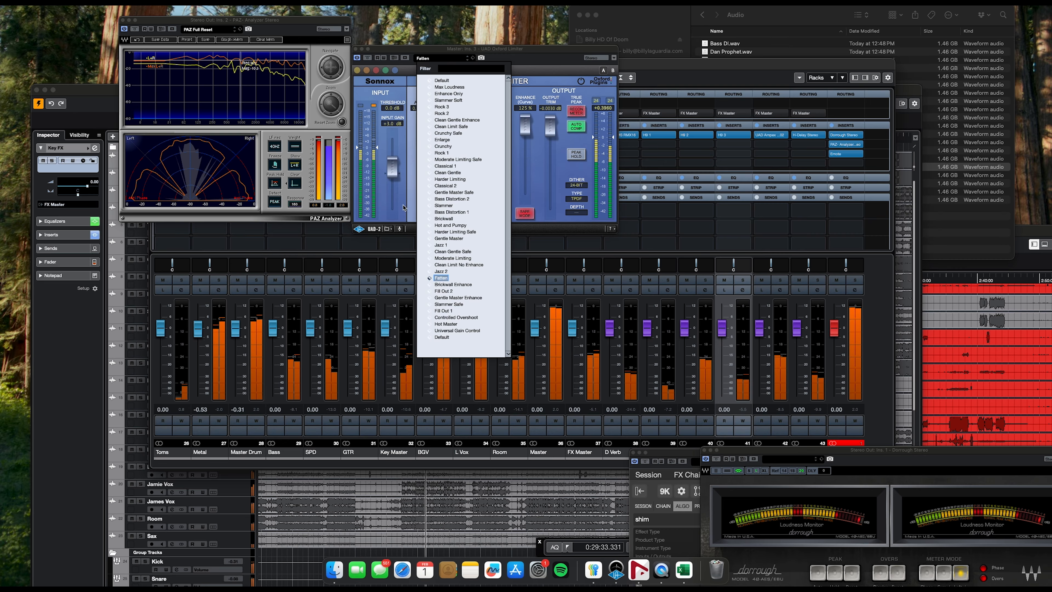
pyautogui.moveTo(396, 179)
pyautogui.mouseDown()
pyautogui.moveTo(395, 198)
pyautogui.moveTo(395, 189)
pyautogui.mouseUp()
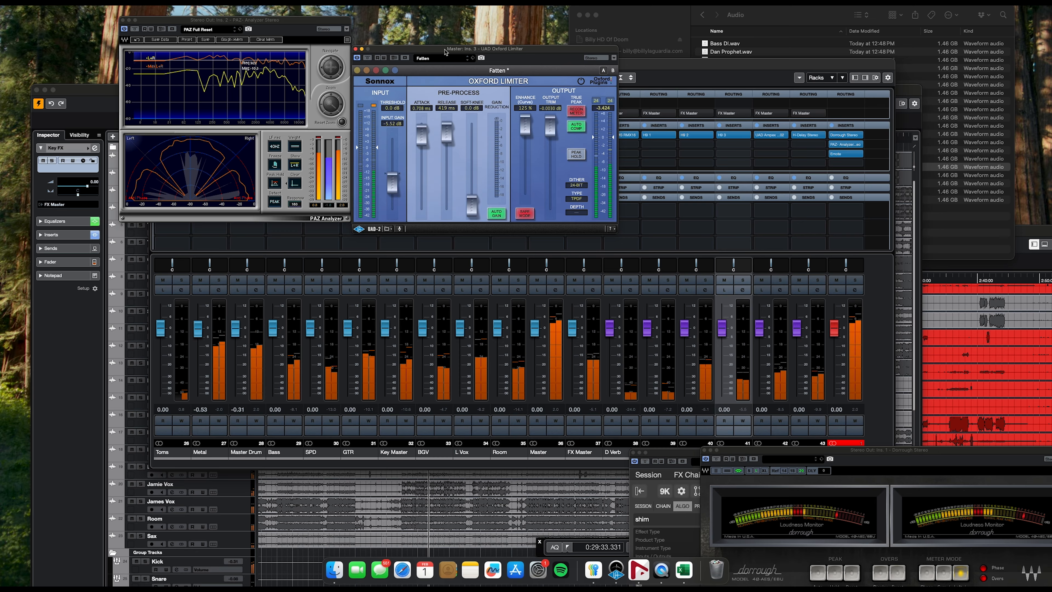
# - Load the Enlarge preset in the Oxford Limiter on Master
pyautogui.click(433, 61)
pyautogui.click(441, 139)
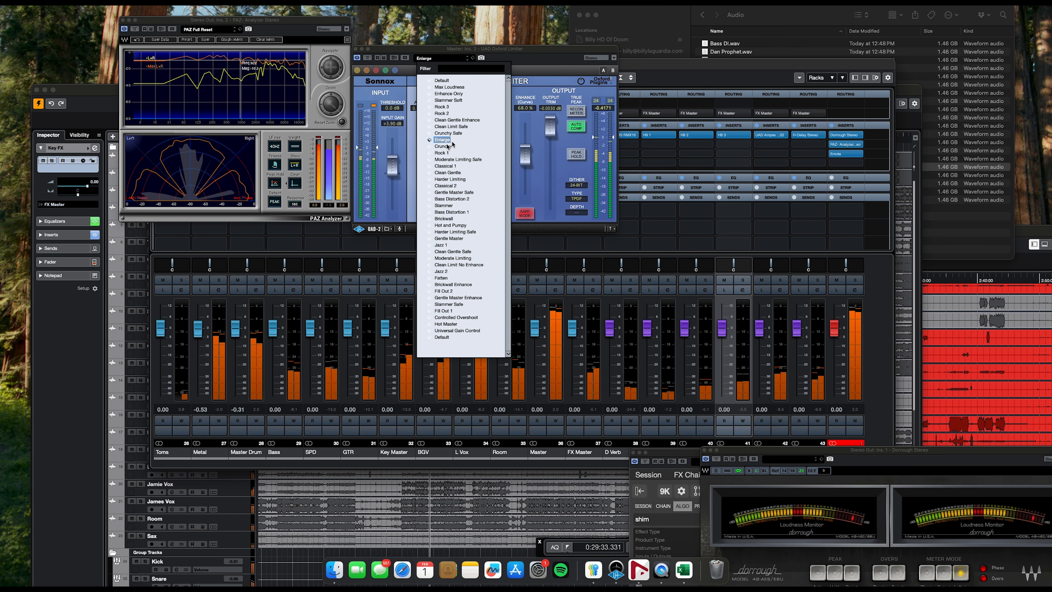
# - Set the Oxford Limiter's input gain to about -1.18 dB, and close the limiter and the Dorrough loudness meter with playback stopped
pyautogui.moveTo(396, 166); pyautogui.dragTo(394, 178)
pyautogui.press('space')
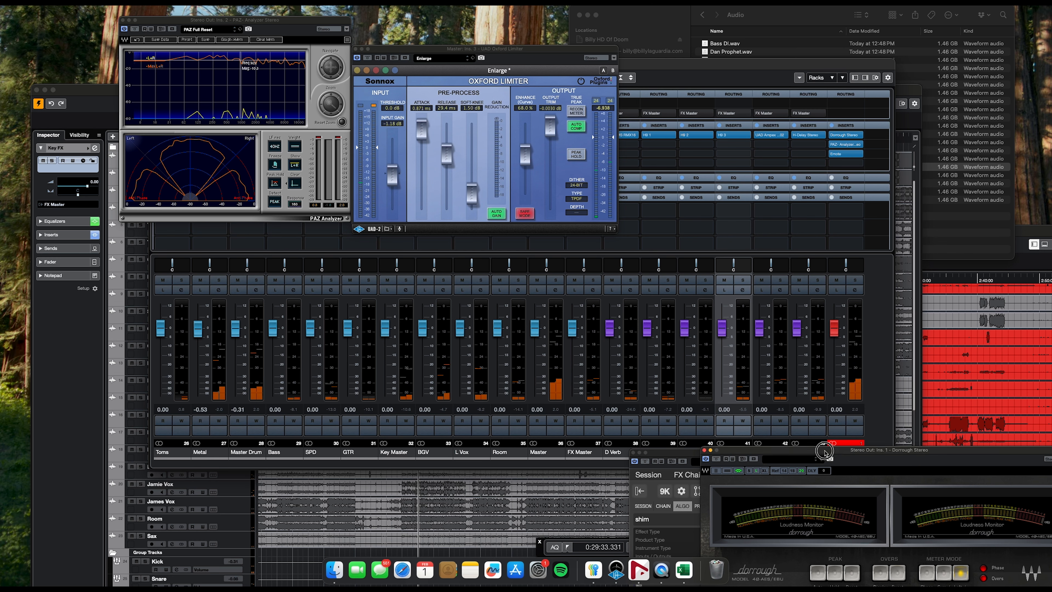
pyautogui.moveTo(824, 448); pyautogui.dragTo(343, 229)
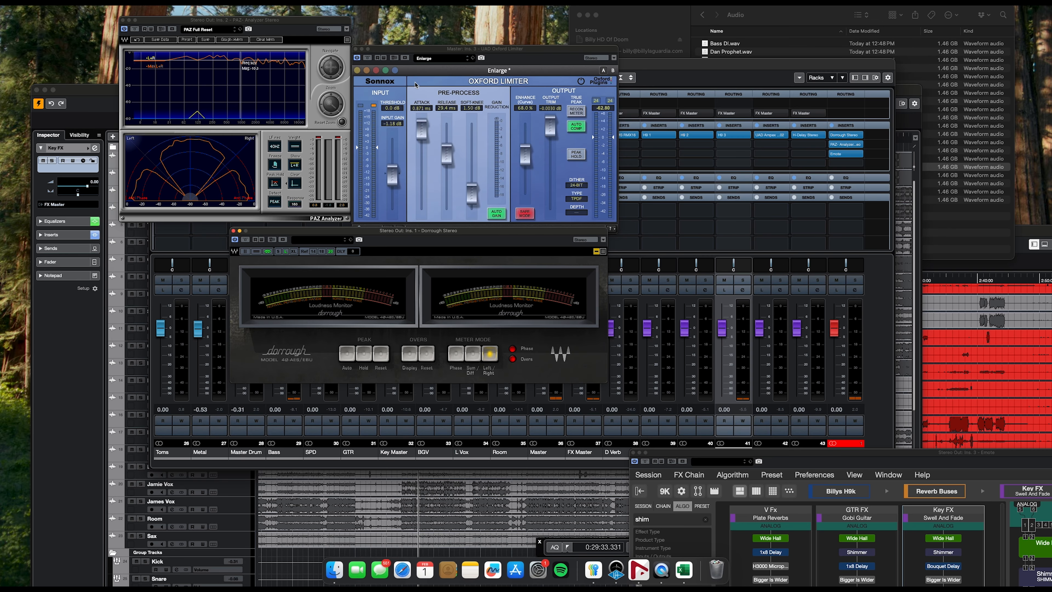
pyautogui.moveTo(408, 53); pyautogui.dragTo(759, 15)
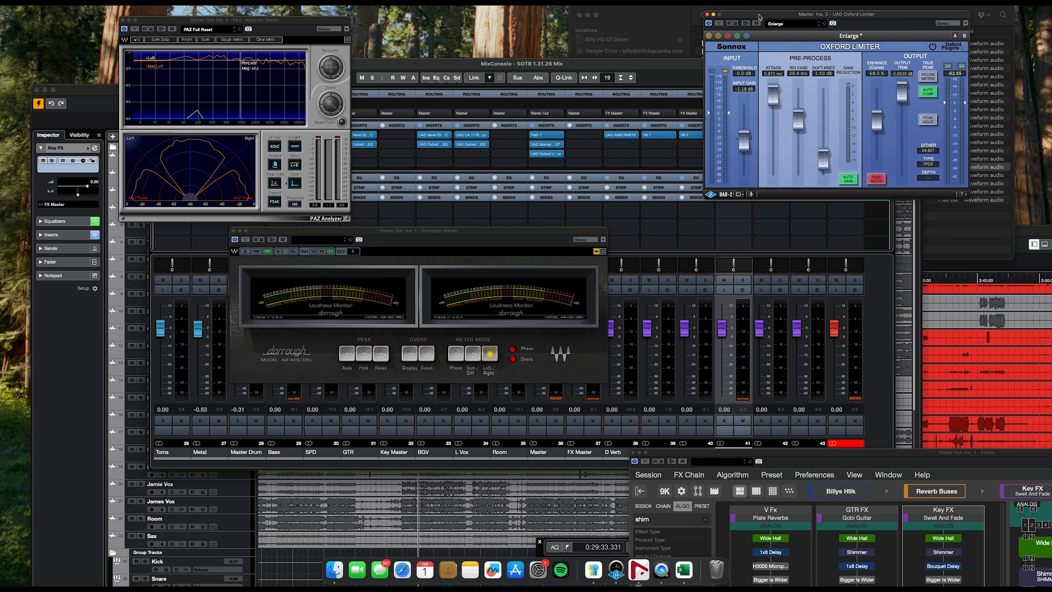
pyautogui.click(707, 15)
pyautogui.moveTo(423, 233); pyautogui.dragTo(752, 270)
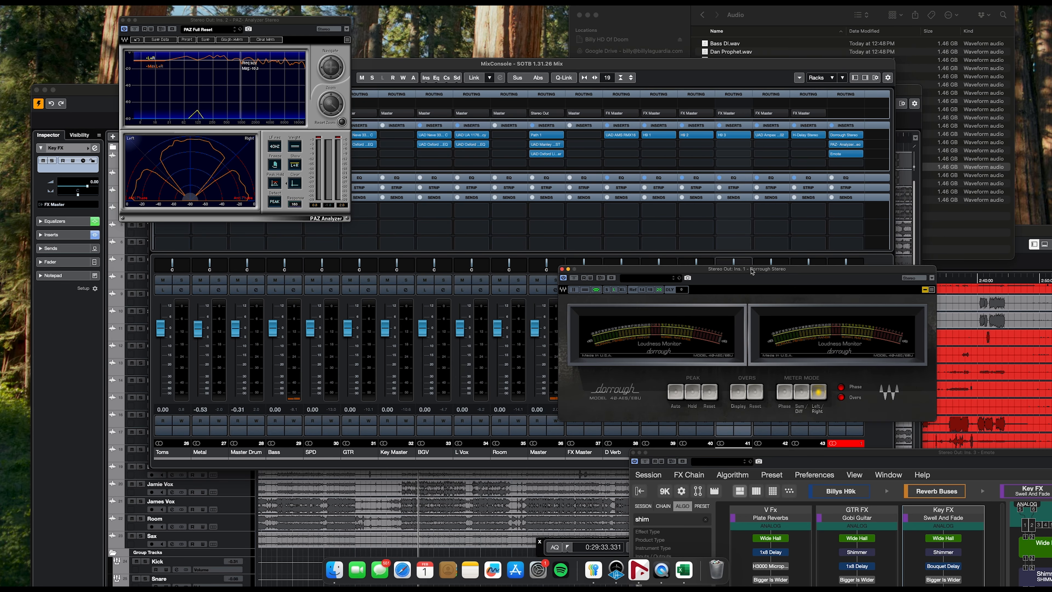
pyautogui.click(562, 269)
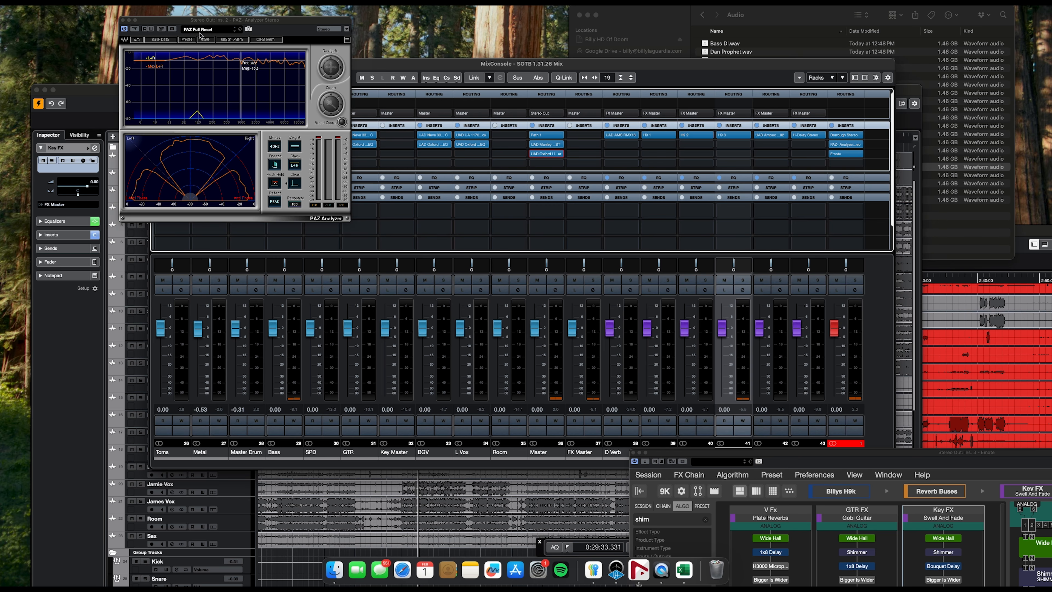
# - Compare the mix during playback with Master's inserts bypassed and re-enabled, and clear the red indicator on the stereo output channel
pyautogui.press('space')
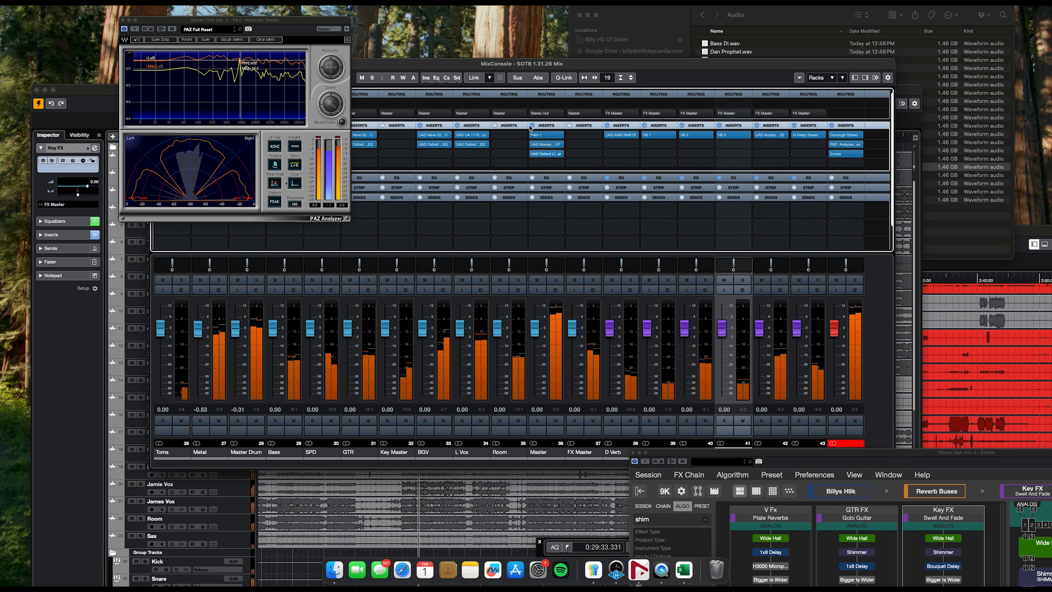
pyautogui.click(532, 125)
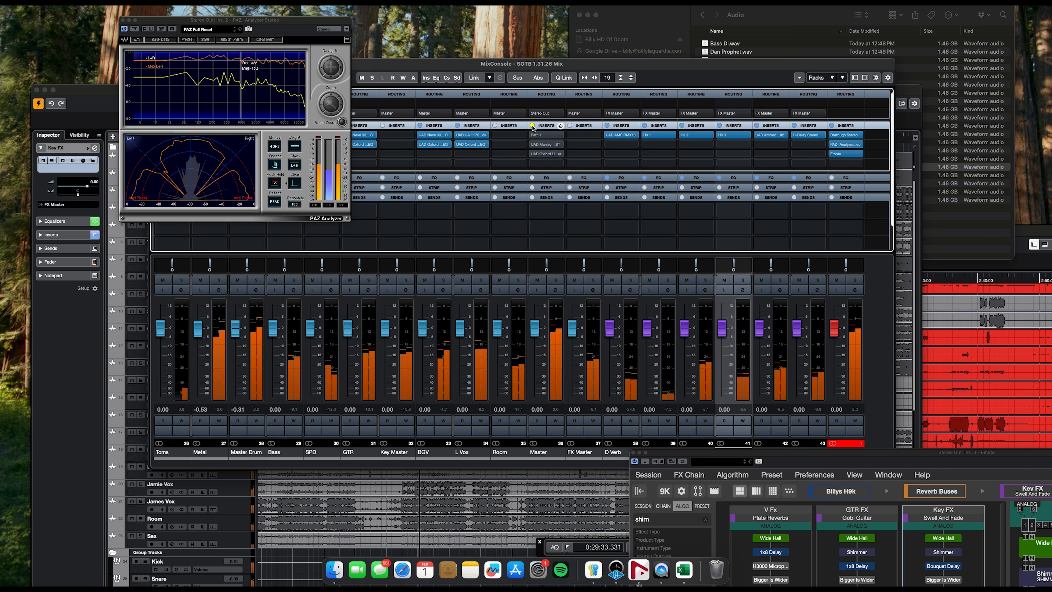
pyautogui.click(533, 126)
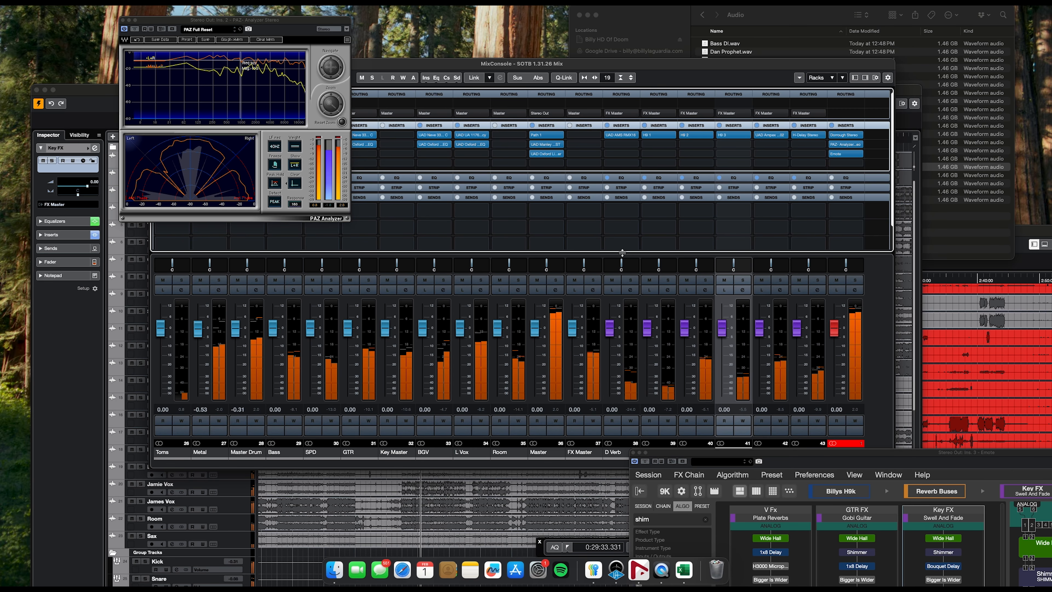
pyautogui.click(845, 444)
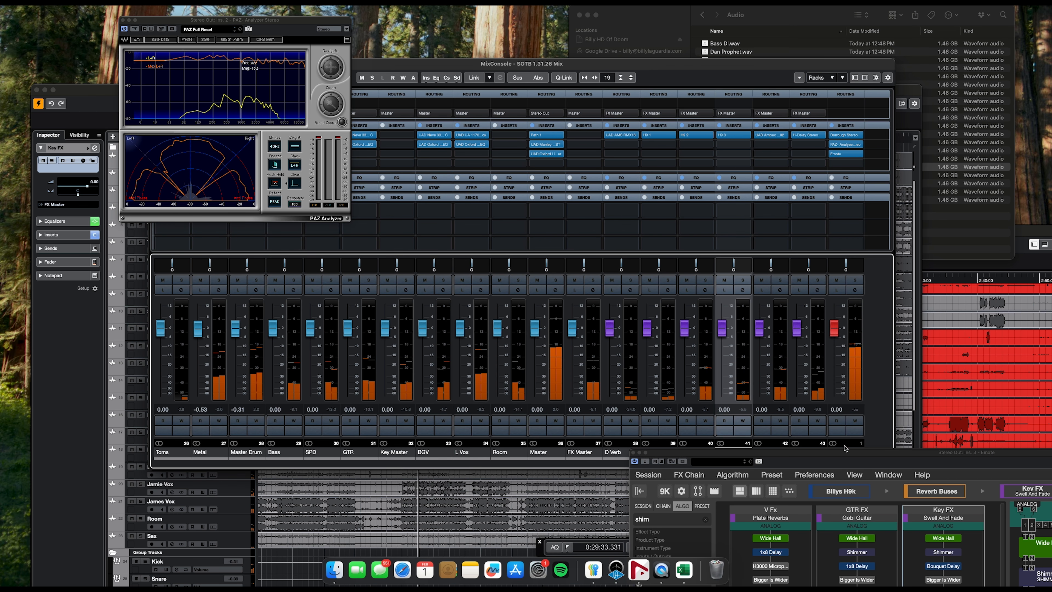
# - Add a marker track to the project and move it above Kick at the head of the track list
pyautogui.moveTo(243, 21); pyautogui.dragTo(764, 26)
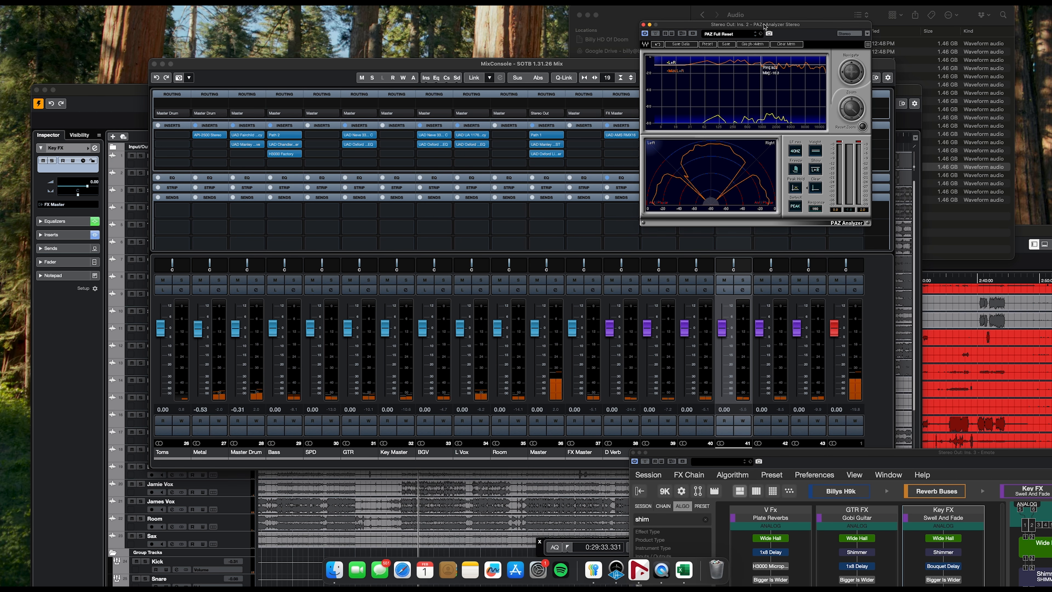
pyautogui.click(129, 88)
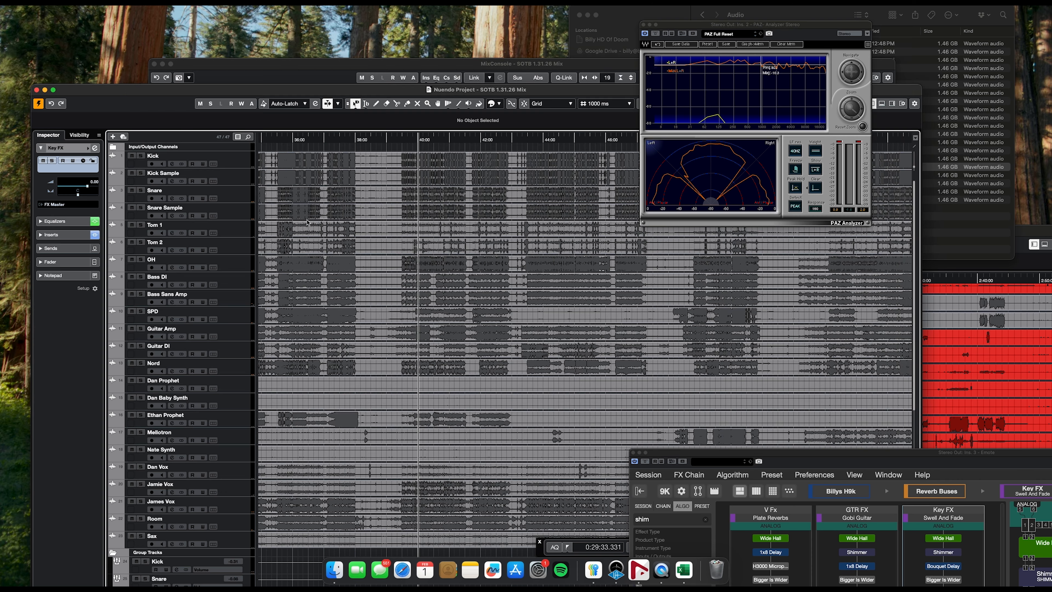
pyautogui.hscroll(-15, 307, 222)
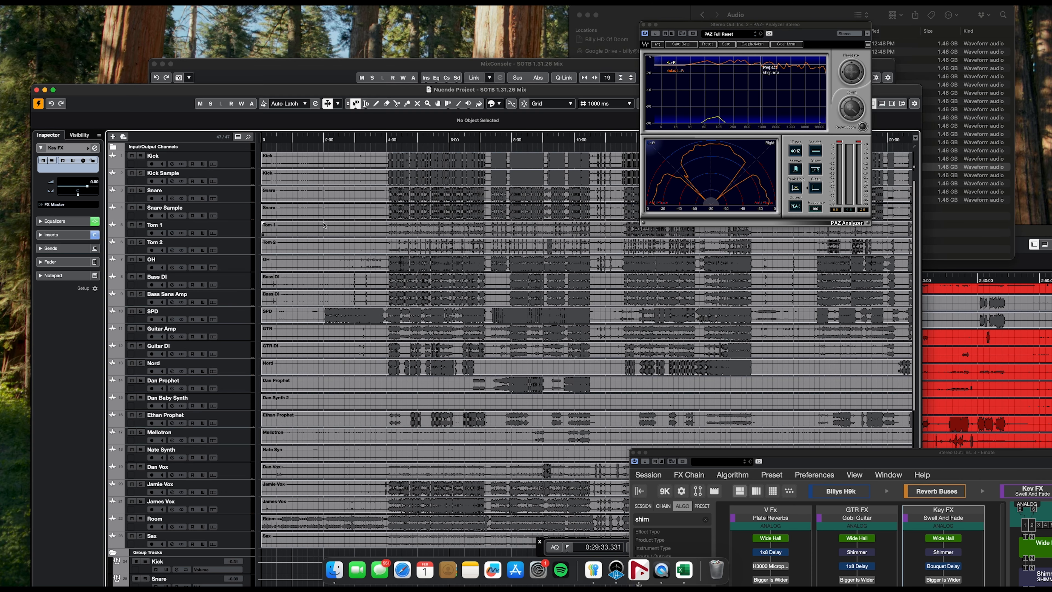
pyautogui.click(244, 158)
pyautogui.rightClick(244, 158)
pyautogui.moveTo(248, 166)
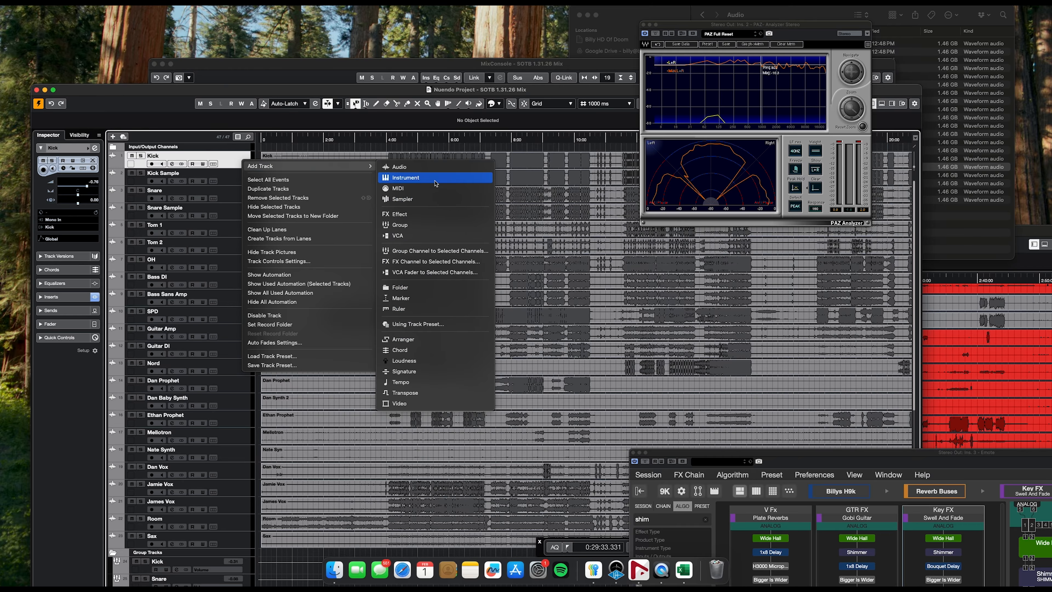
pyautogui.click(419, 298)
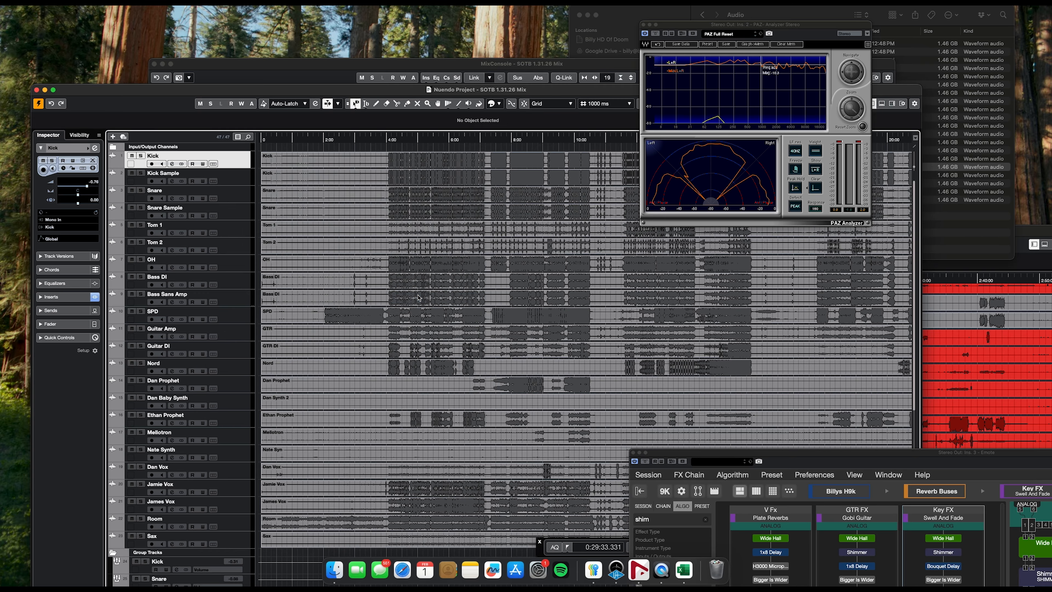
pyautogui.click(423, 209)
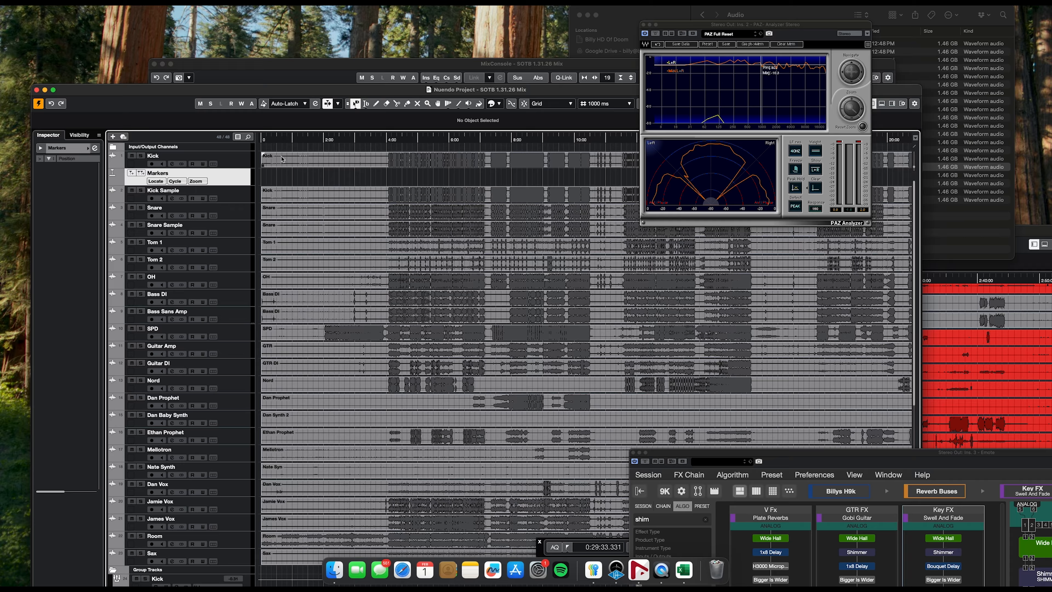
pyautogui.moveTo(228, 182); pyautogui.dragTo(229, 157)
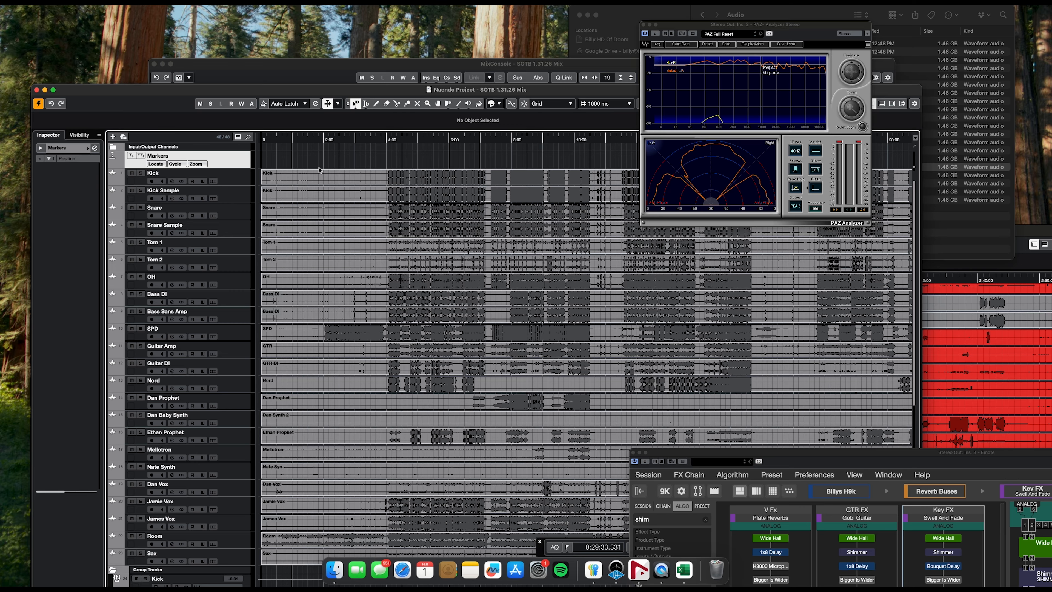
# - Set the locators around the first song, from 0:00:00.000 to 0:07:16.439, and add a cycle marker for that range
pyautogui.click(387, 140)
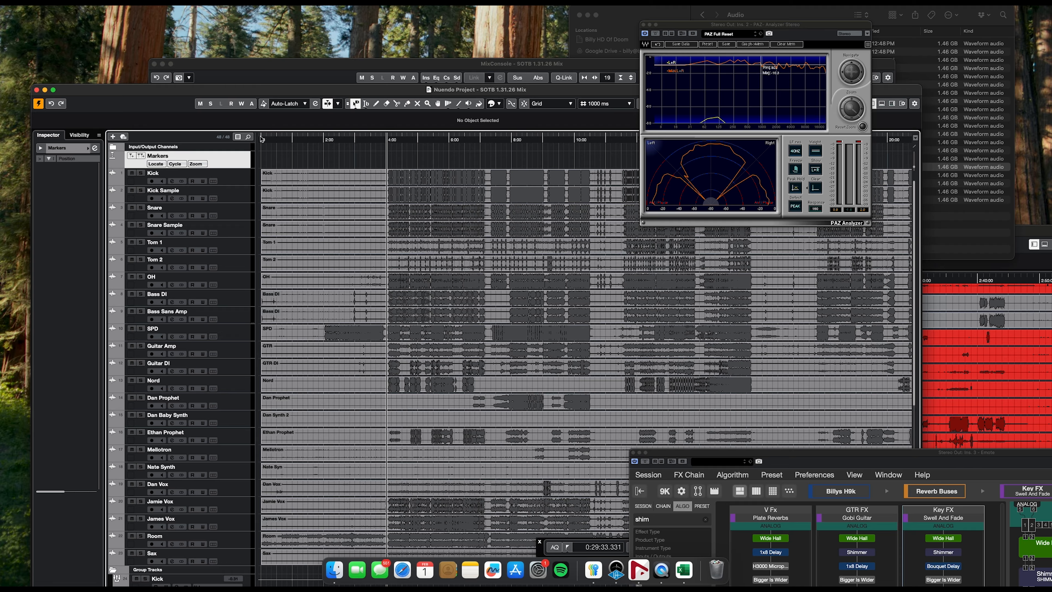
pyautogui.moveTo(262, 139); pyautogui.dragTo(386, 152)
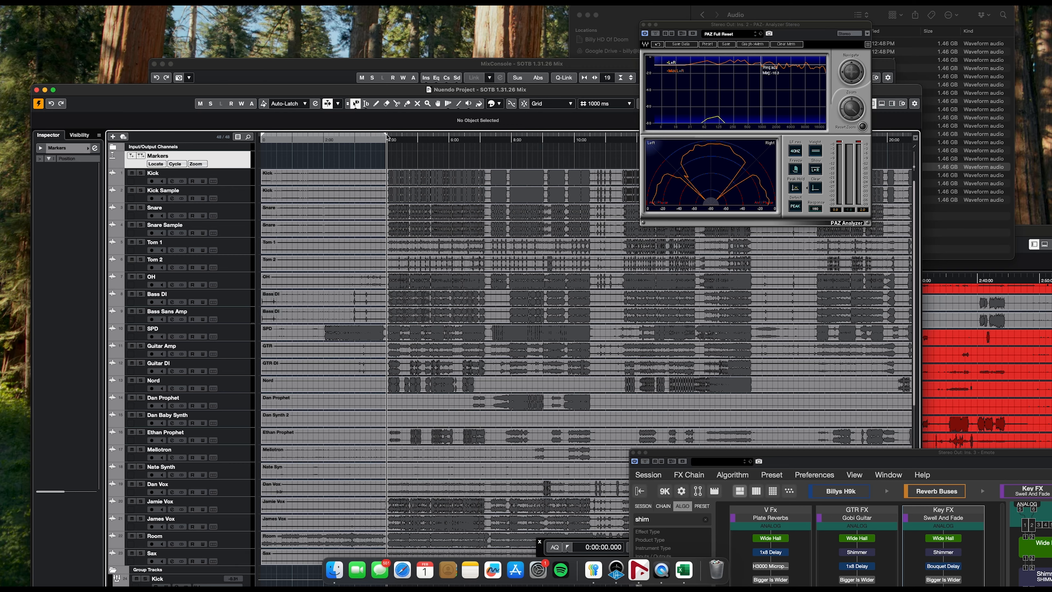
pyautogui.moveTo(387, 137); pyautogui.dragTo(594, 168)
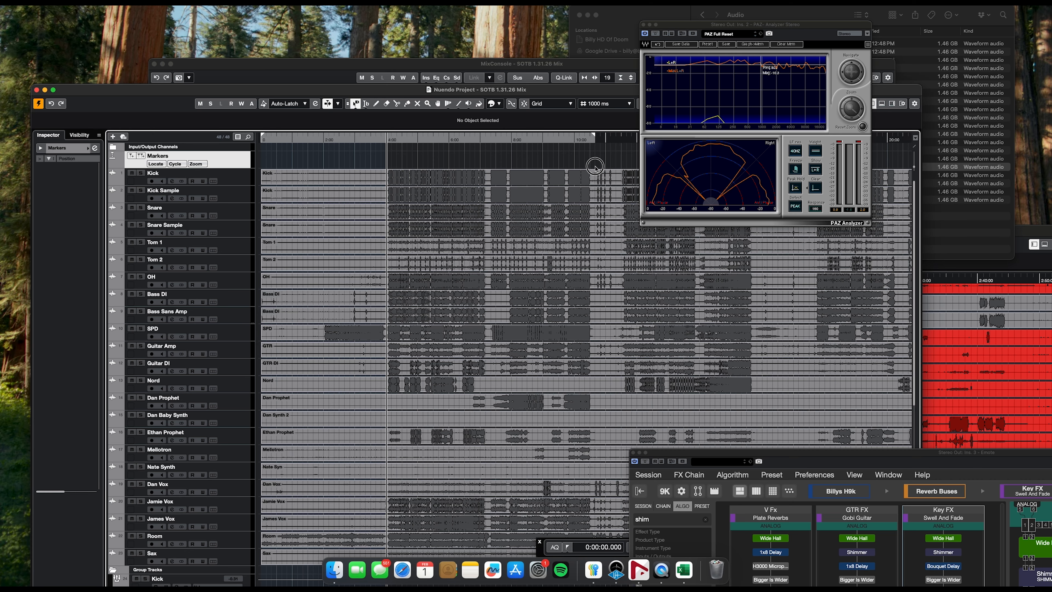
pyautogui.click(572, 142)
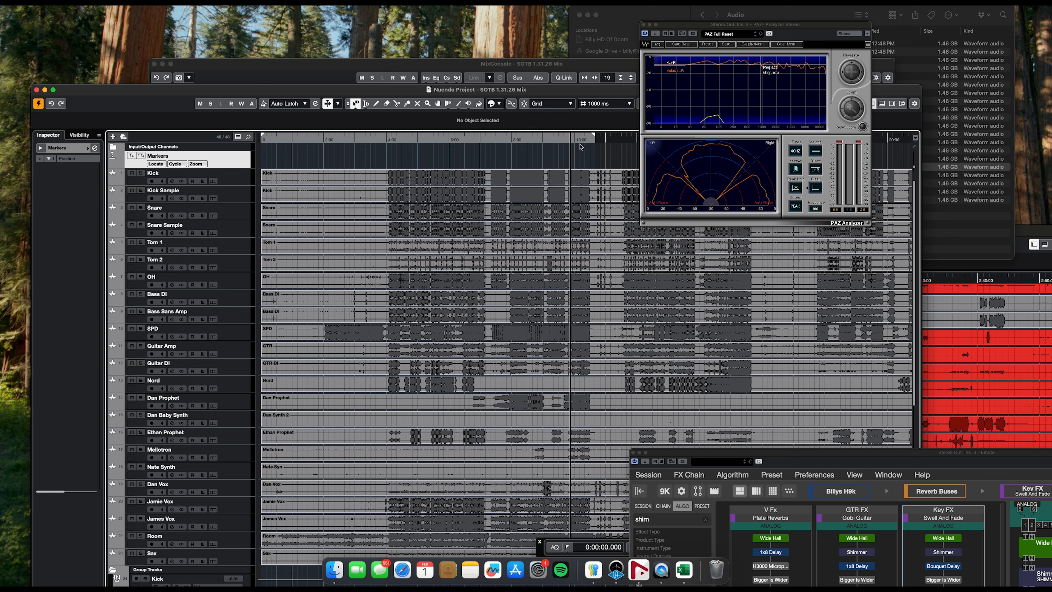
pyautogui.press('space')
pyautogui.click(479, 139)
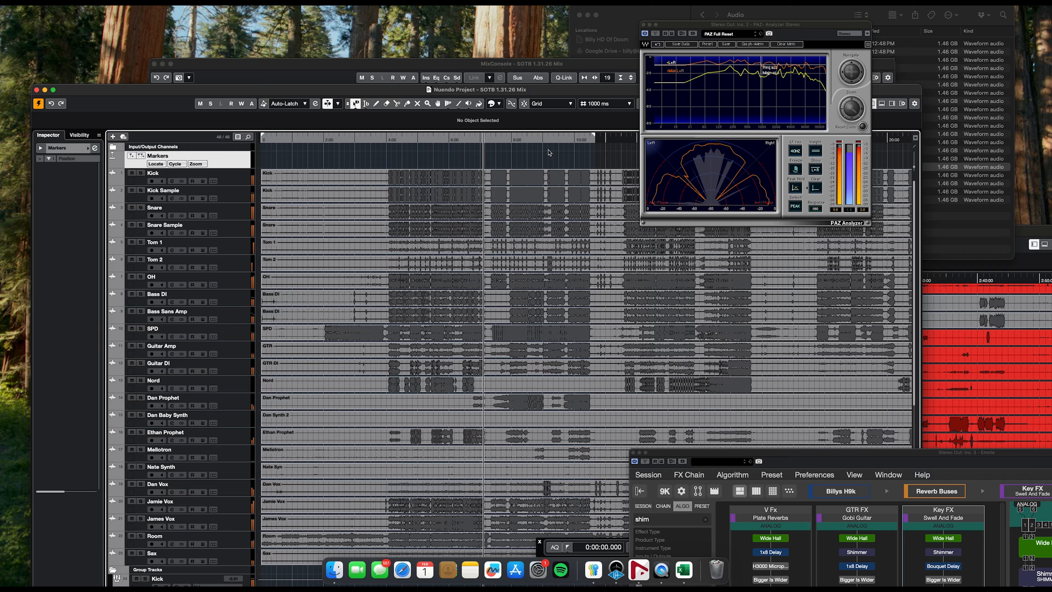
pyautogui.press('space')
pyautogui.moveTo(592, 137); pyautogui.dragTo(490, 161)
pyautogui.click(142, 156)
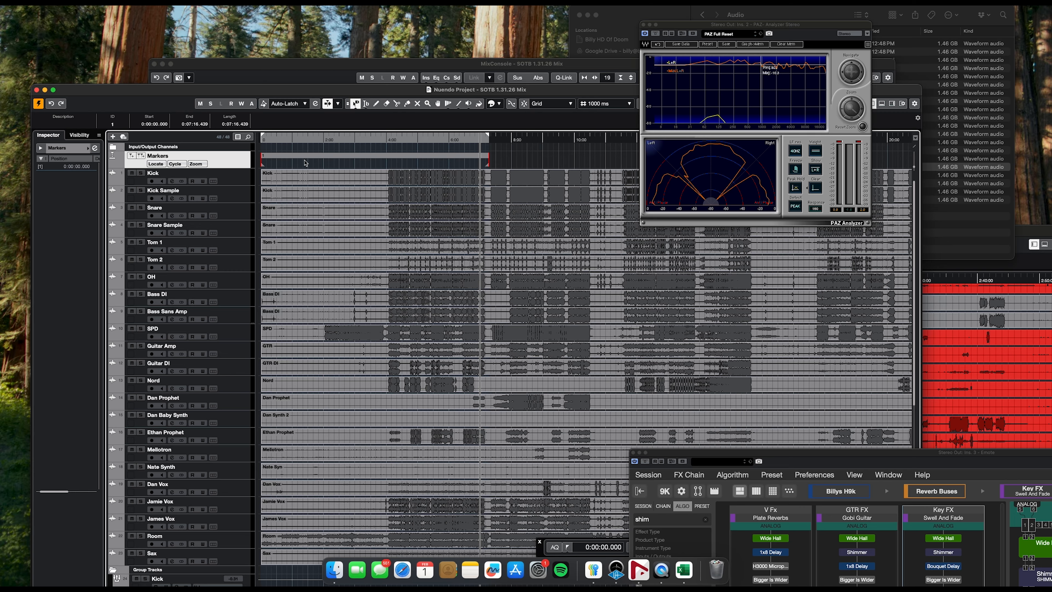
# - Name the cycle marker "1 Live On The Sun"
pyautogui.hscroll(2, 92, 180)
pyautogui.click(85, 168)
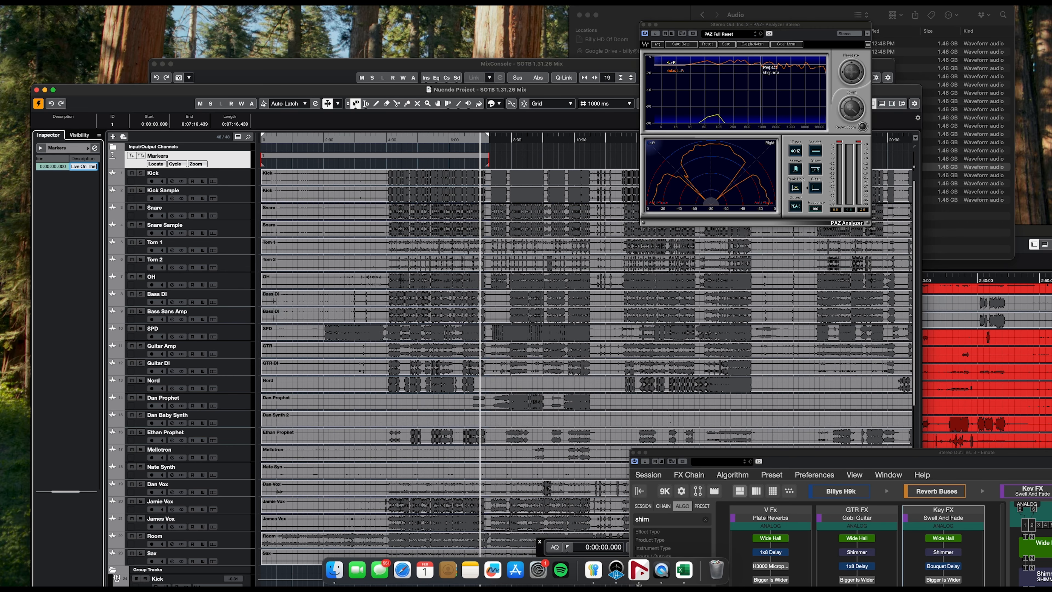
pyautogui.press('Return')
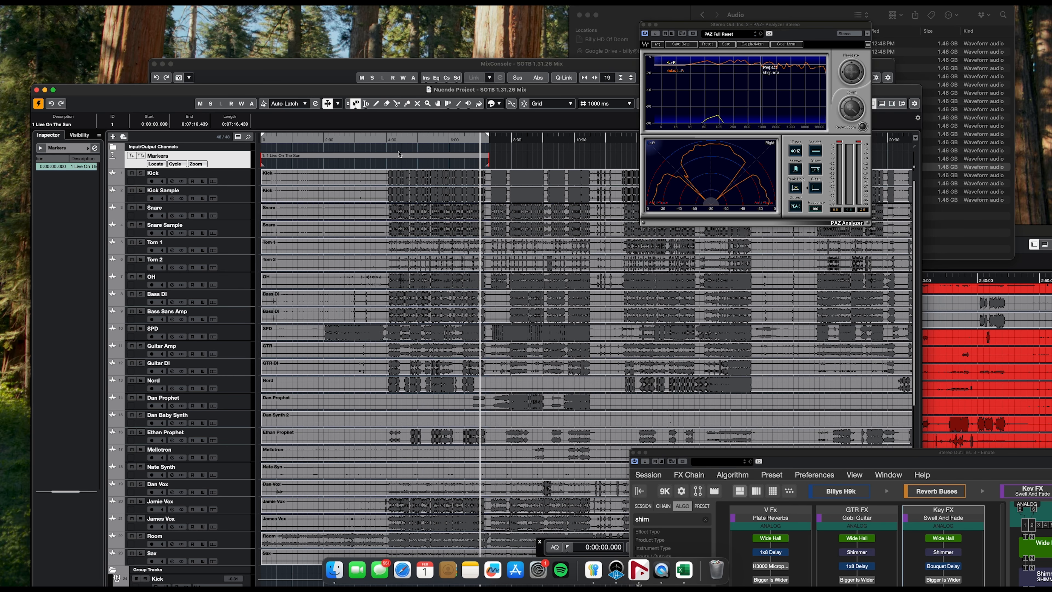
# - Enable automation read and write on all tracks, and turn on cycle playback for the marked song range
pyautogui.moveTo(367, 93); pyautogui.dragTo(333, 34)
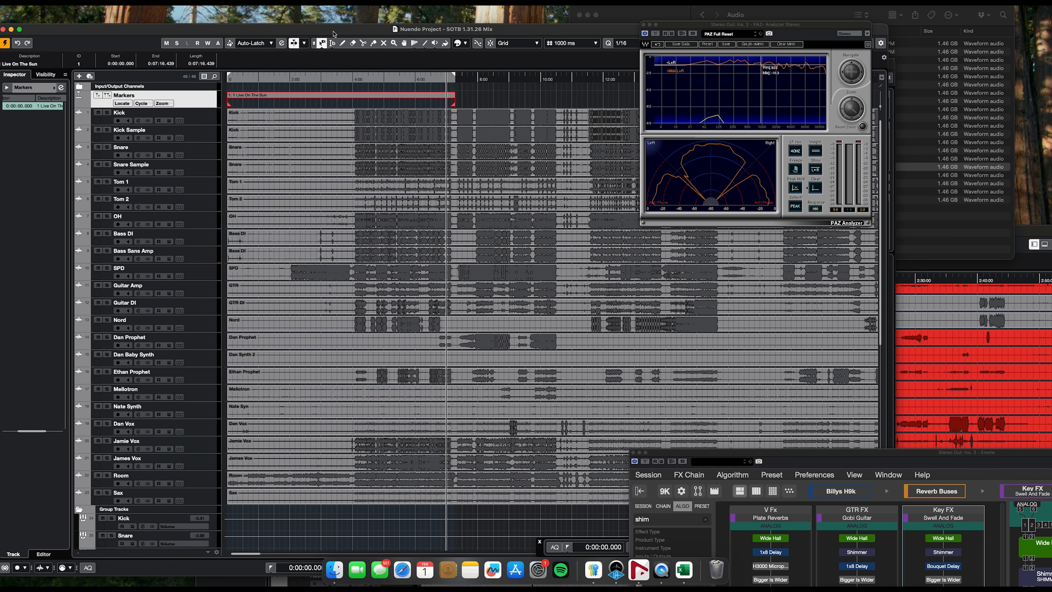
pyautogui.click(207, 43)
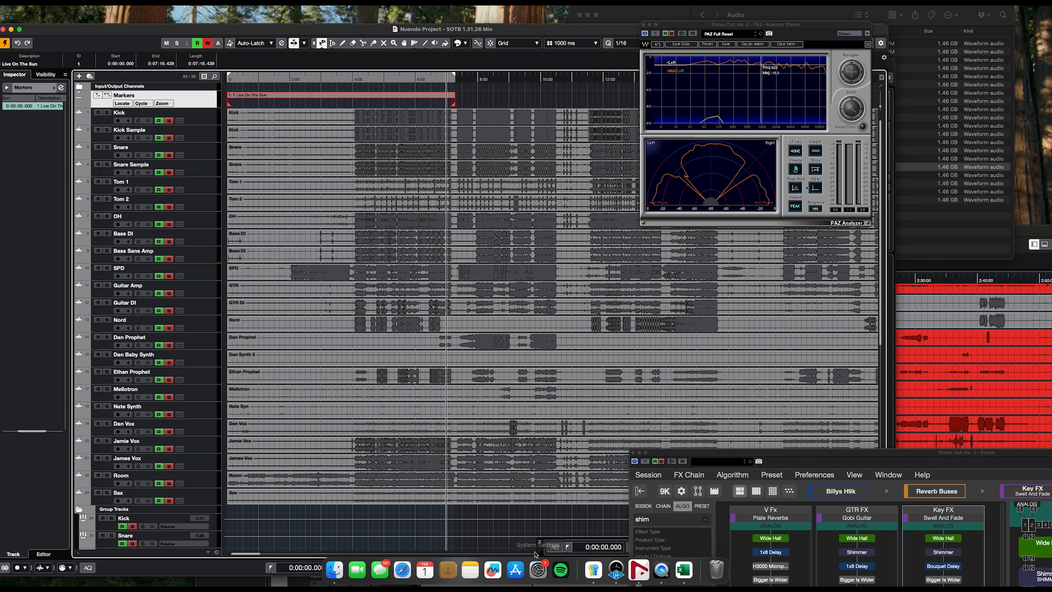
pyautogui.moveTo(538, 551); pyautogui.dragTo(510, 370)
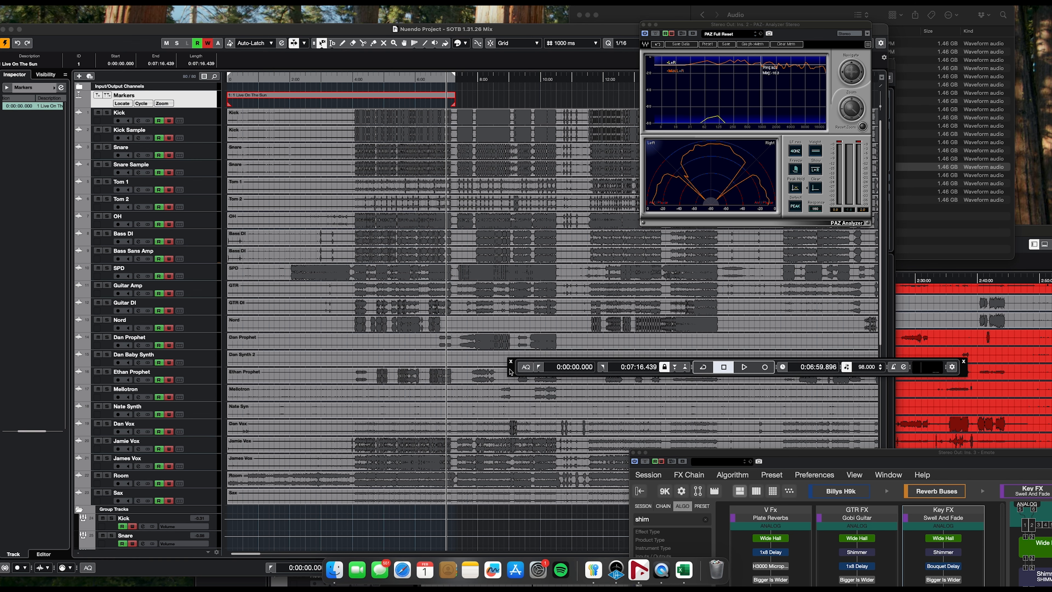
pyautogui.click(703, 367)
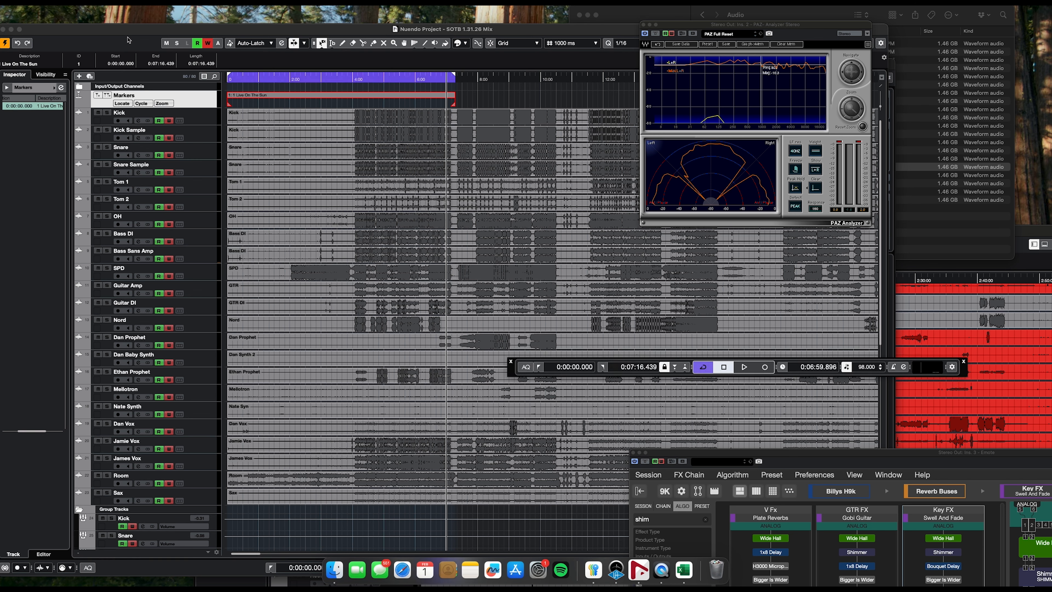
# - Open the Automation Panel and place it over the analyzer, and set the playback cursor at 0:04:17.609 in the first song
pyautogui.click(282, 43)
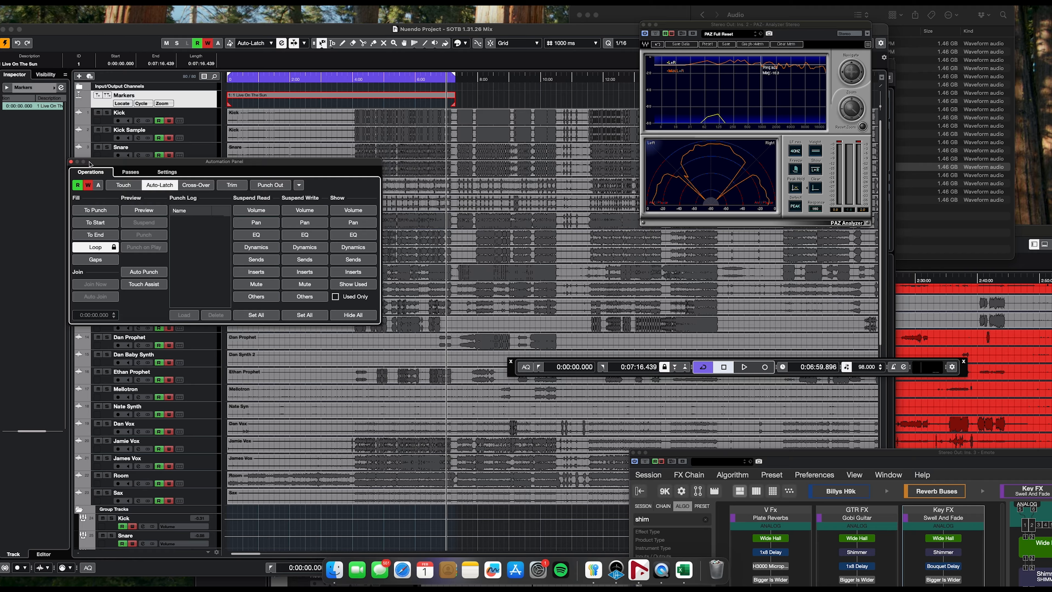
pyautogui.moveTo(89, 164); pyautogui.dragTo(657, 86)
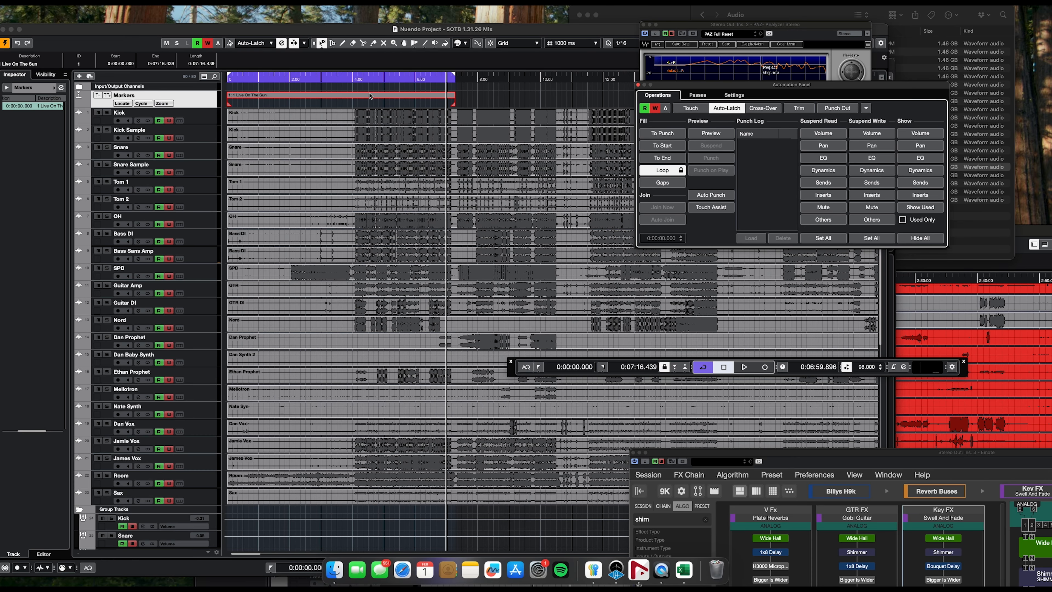
pyautogui.moveTo(362, 79); pyautogui.dragTo(362, 81)
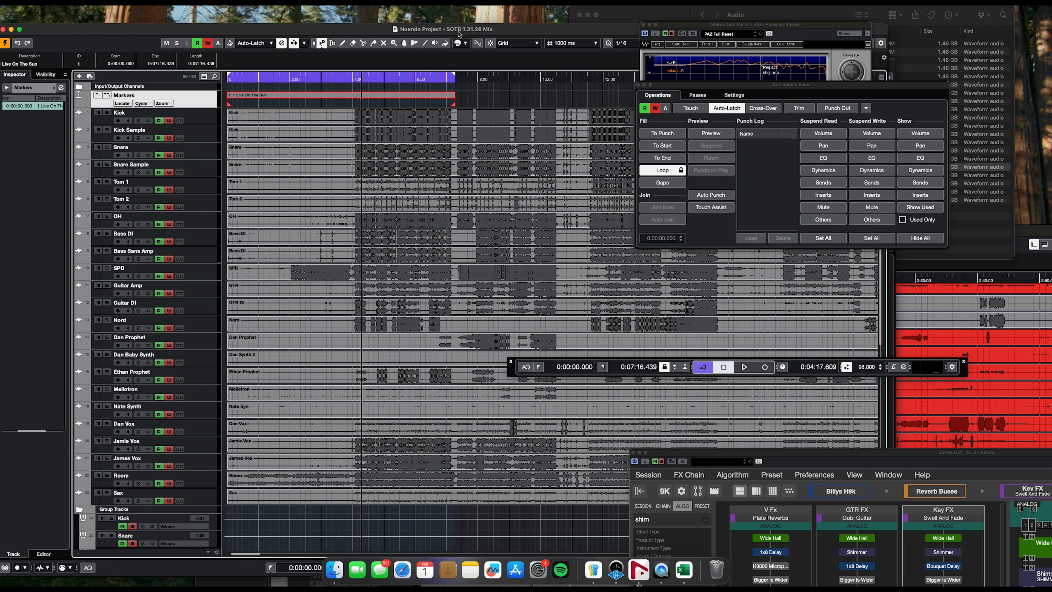
pyautogui.moveTo(377, 25)
pyautogui.mouseDown()
pyautogui.moveTo(418, 79)
pyautogui.moveTo(384, 16)
pyautogui.mouseUp()
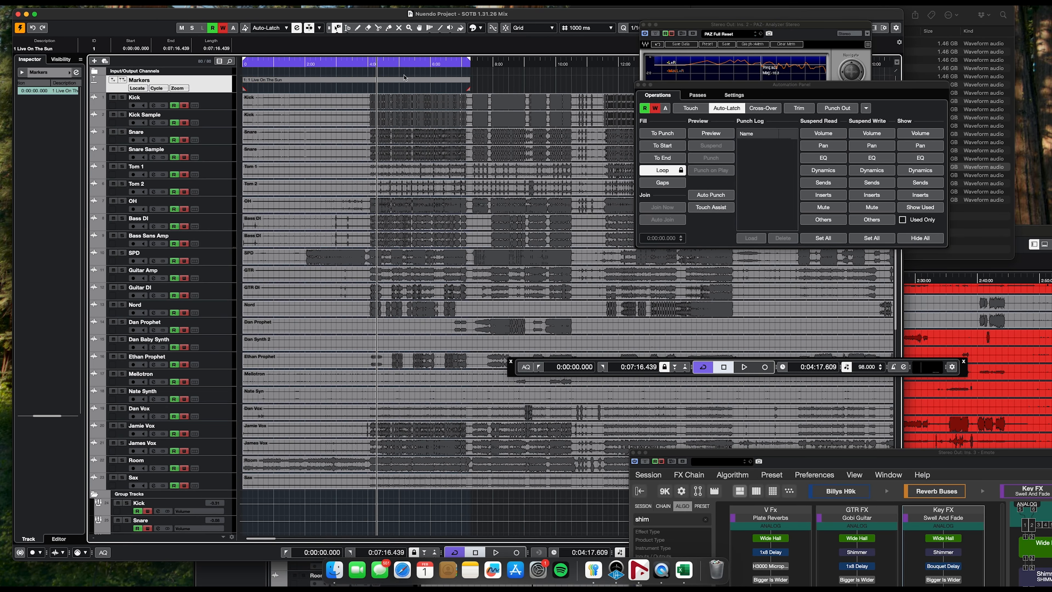
# - Start playback of the first song, and bring up the other project window and move it out of the way
pyautogui.press('space')
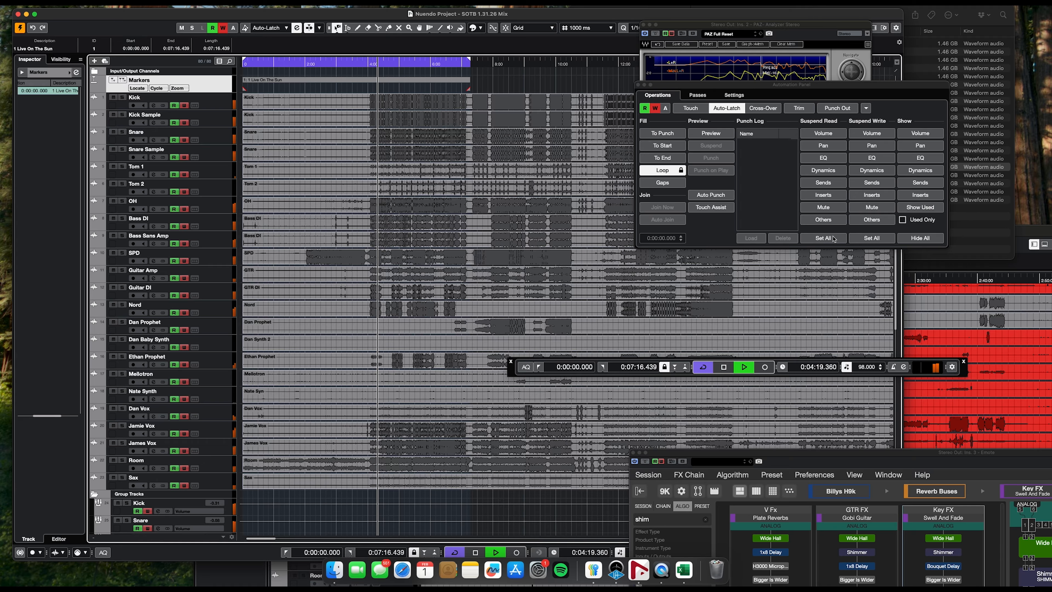
pyautogui.click(250, 568)
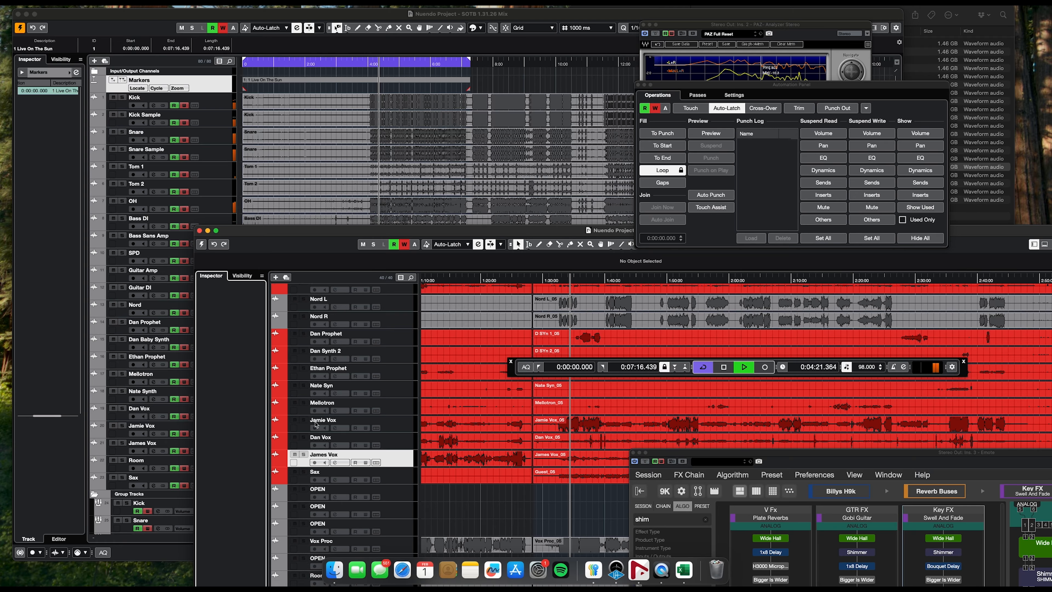
pyautogui.moveTo(399, 229); pyautogui.dragTo(838, 556)
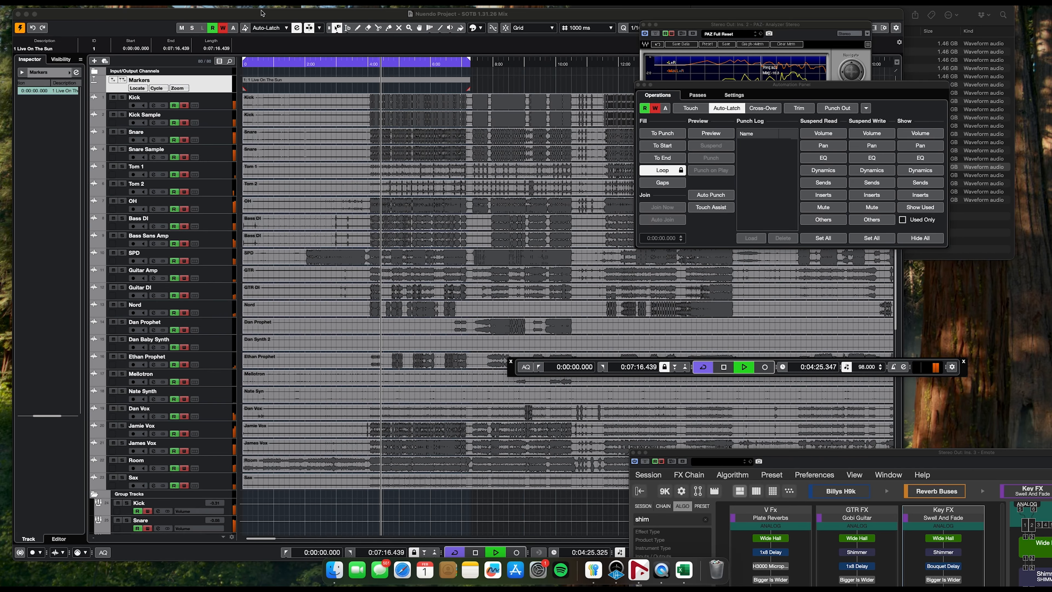
# - Clear the view of the MixConsole by closing the Automation Panel and the floating transport, and moving the project and analyzer windows aside
pyautogui.moveTo(261, 15); pyautogui.dragTo(275, 172)
pyautogui.moveTo(277, 67); pyautogui.dragTo(192, 14)
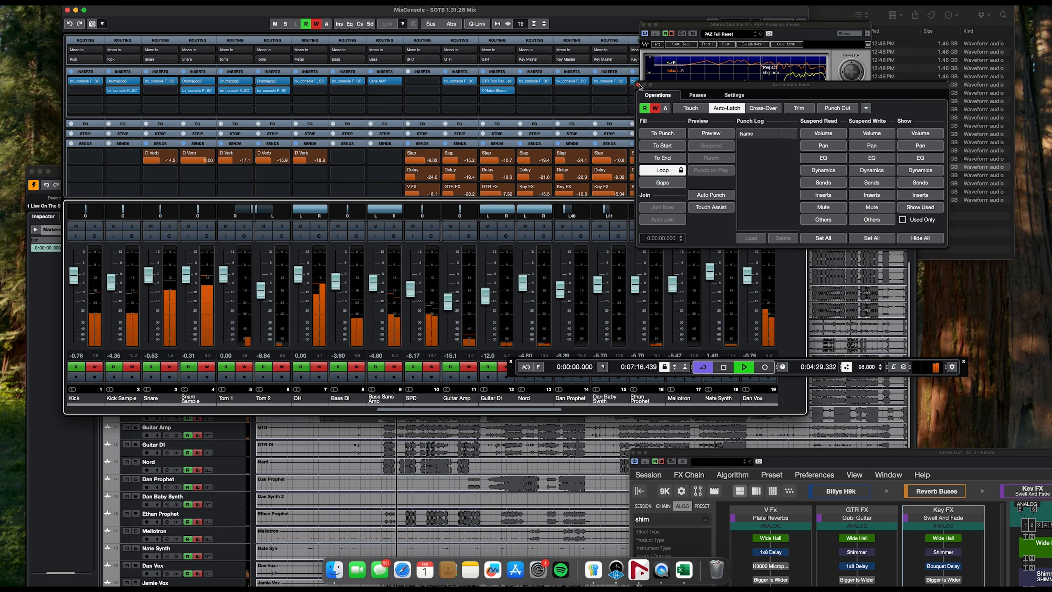
pyautogui.click(662, 47)
pyautogui.moveTo(704, 24); pyautogui.dragTo(810, 11)
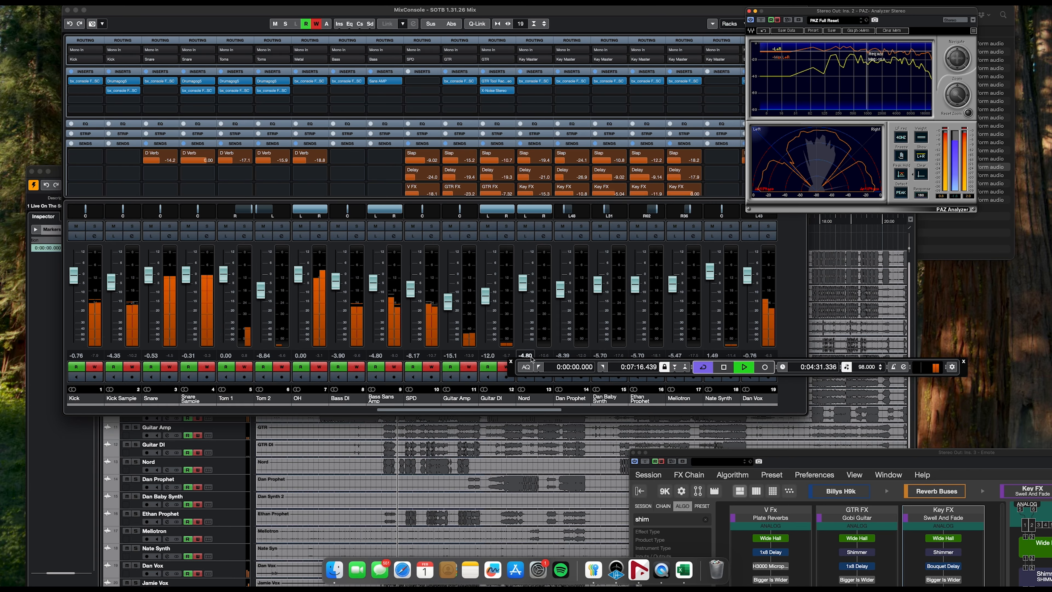
pyautogui.click(511, 361)
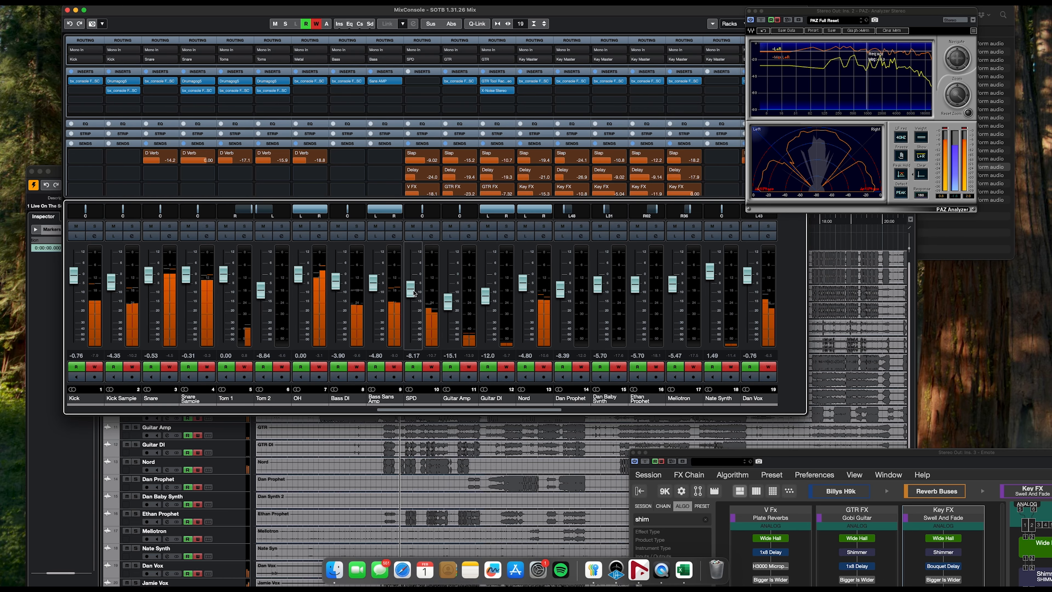
# - Pull the Sax channel fader down to -∞ and lower the Room channel fader to -8.39
pyautogui.hscroll(10, 415, 293)
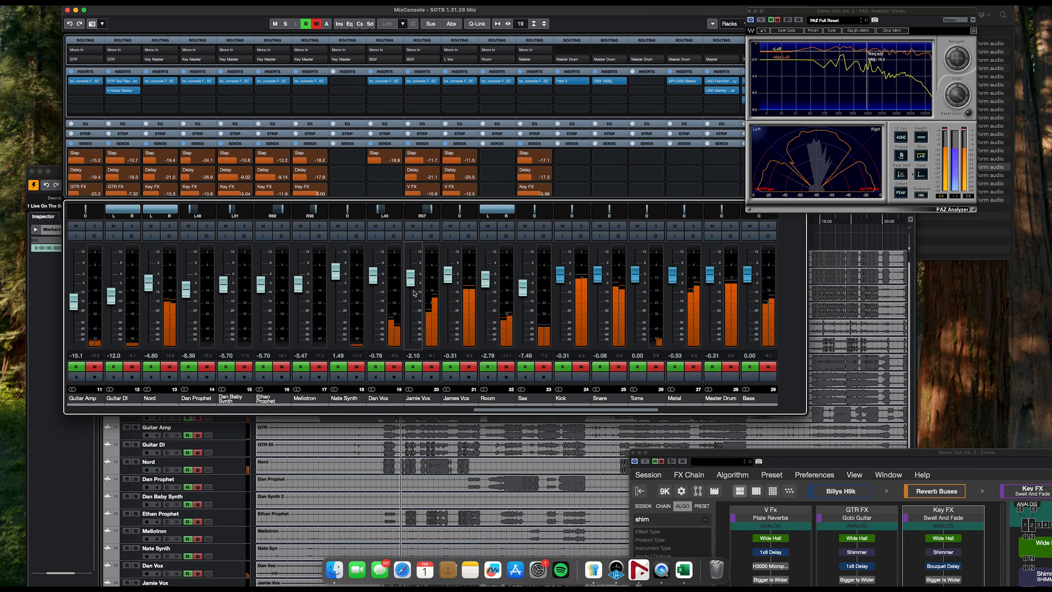
pyautogui.rightClick(415, 291)
pyautogui.click(487, 290)
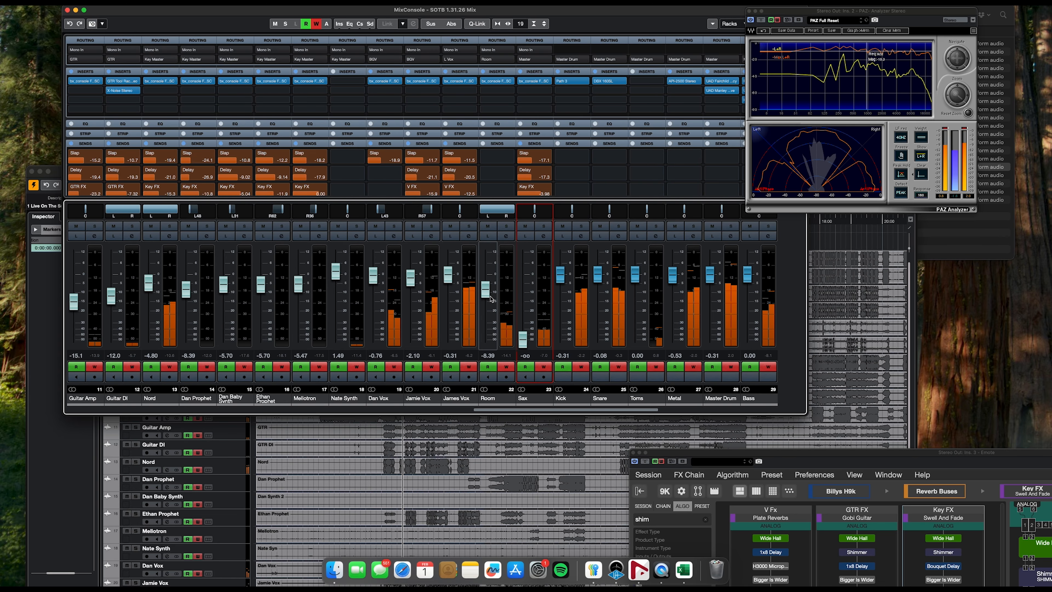
# - Balance the vocals: pull channel 19 down to -∞, adjust channel 20's pan and set its fader to -1.65, and set channel 21 to 0.00
pyautogui.moveTo(449, 276); pyautogui.dragTo(448, 273)
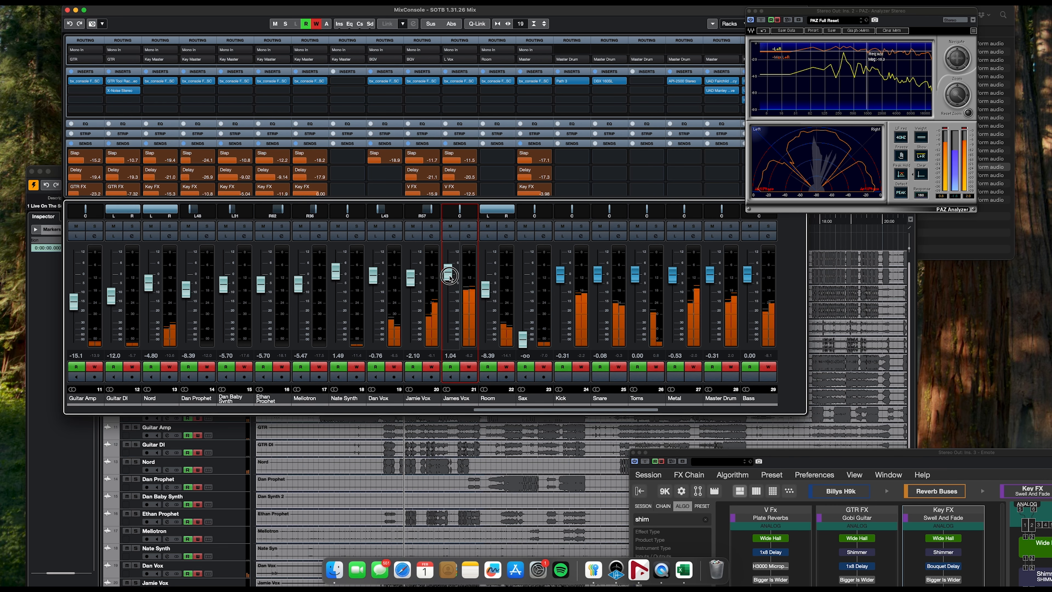
pyautogui.moveTo(451, 178); pyautogui.dragTo(424, 212)
pyautogui.click(430, 211)
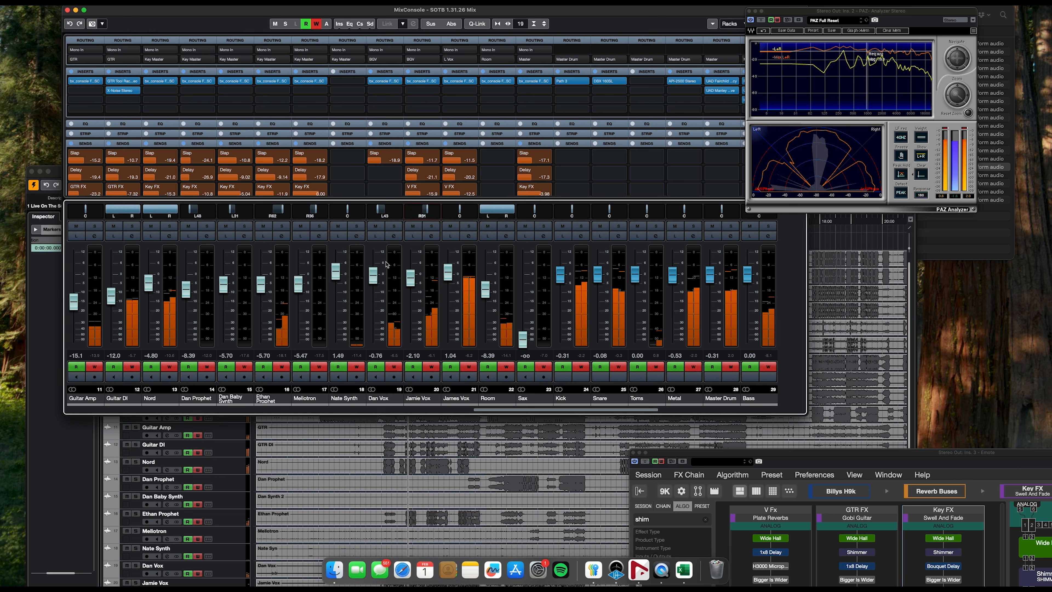
pyautogui.moveTo(373, 277); pyautogui.dragTo(375, 352)
pyautogui.click(413, 279)
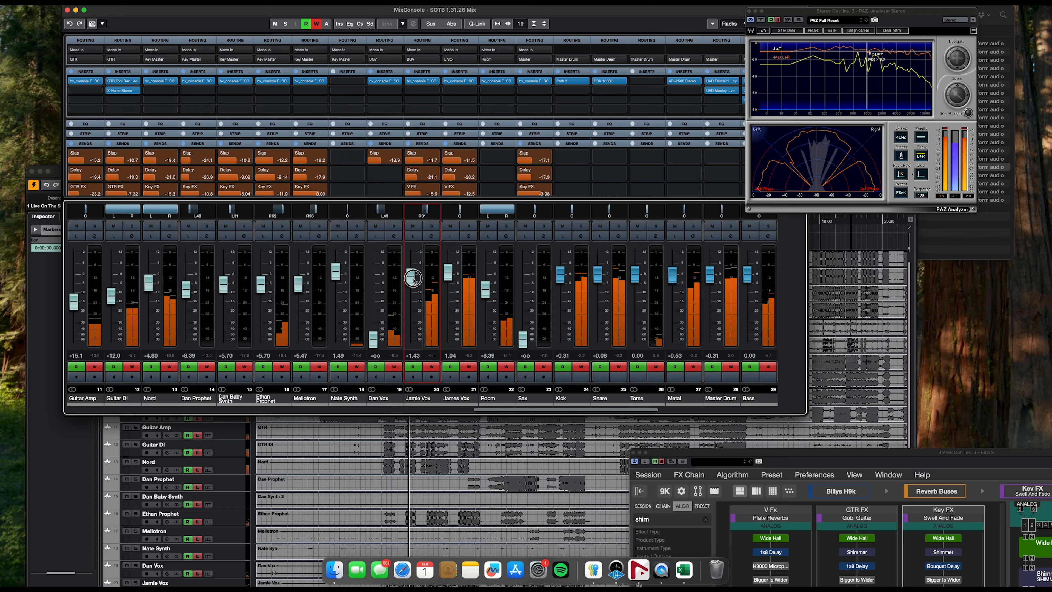
pyautogui.moveTo(450, 274); pyautogui.dragTo(449, 277)
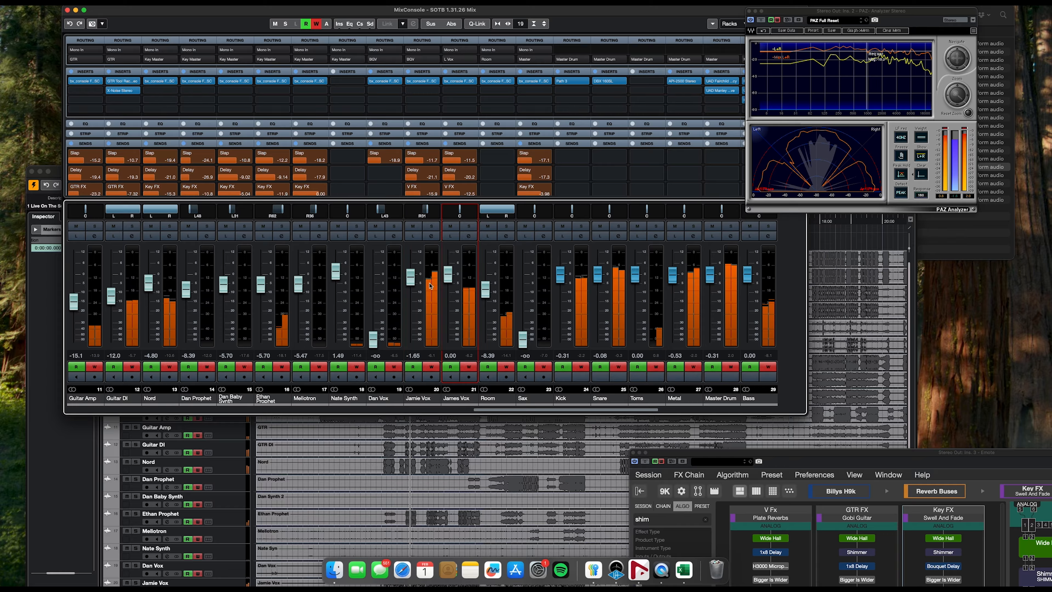
# - Set the faders of Guitar DI to -16.0, Guitar Amp to -6.82 and SPD to -3.00
pyautogui.hscroll(-4, 403, 292)
pyautogui.click(257, 297)
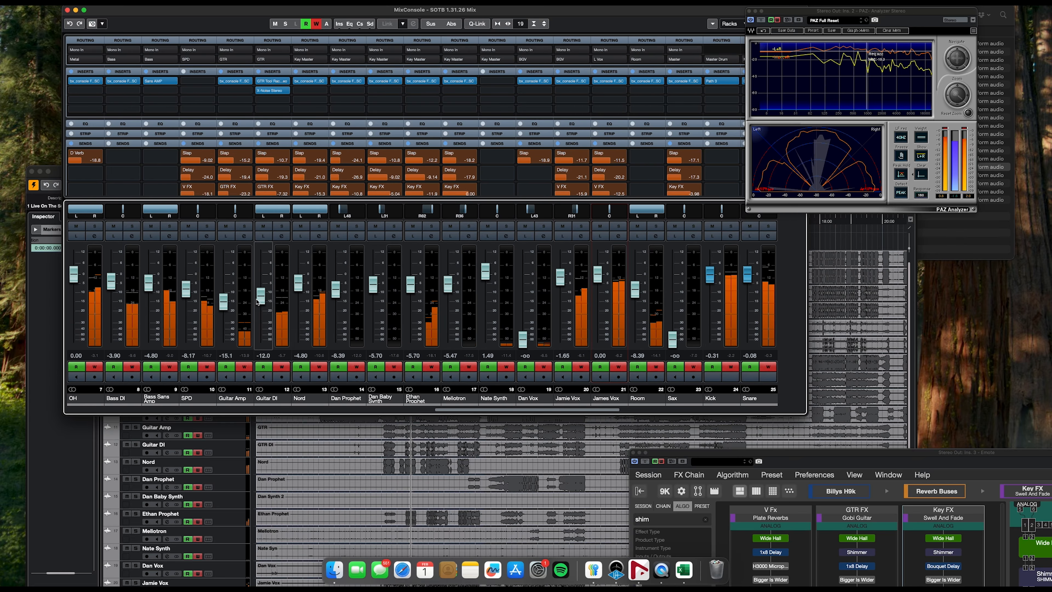
pyautogui.moveTo(257, 297); pyautogui.dragTo(260, 310)
pyautogui.moveTo(224, 301); pyautogui.dragTo(191, 282)
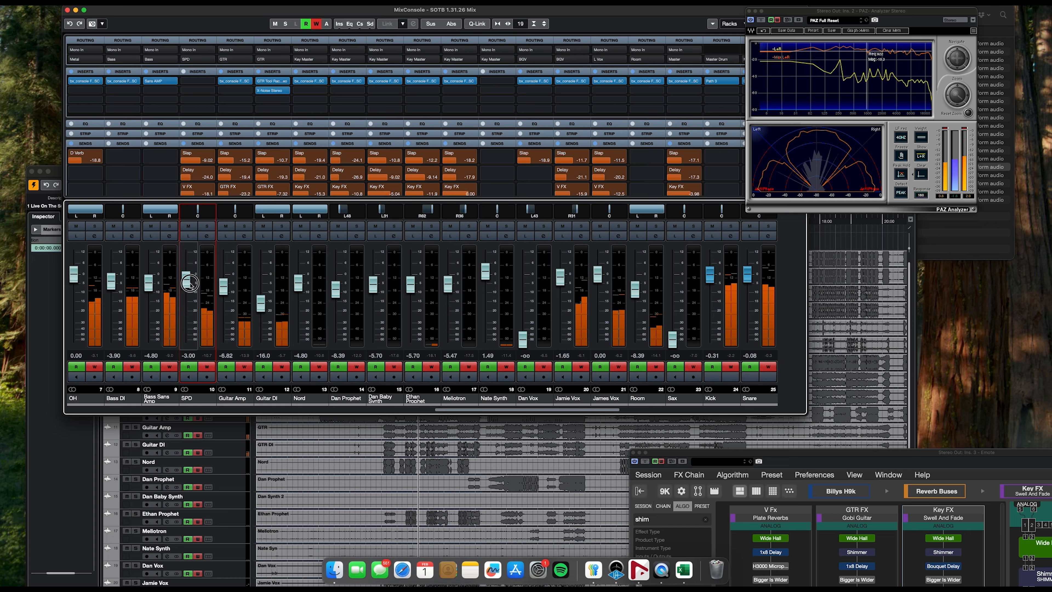
# - Set the Nord fader to -5.02 and pull the Mellotron and the synth on channel 18 down to -∞
pyautogui.hscroll(10, 227, 298)
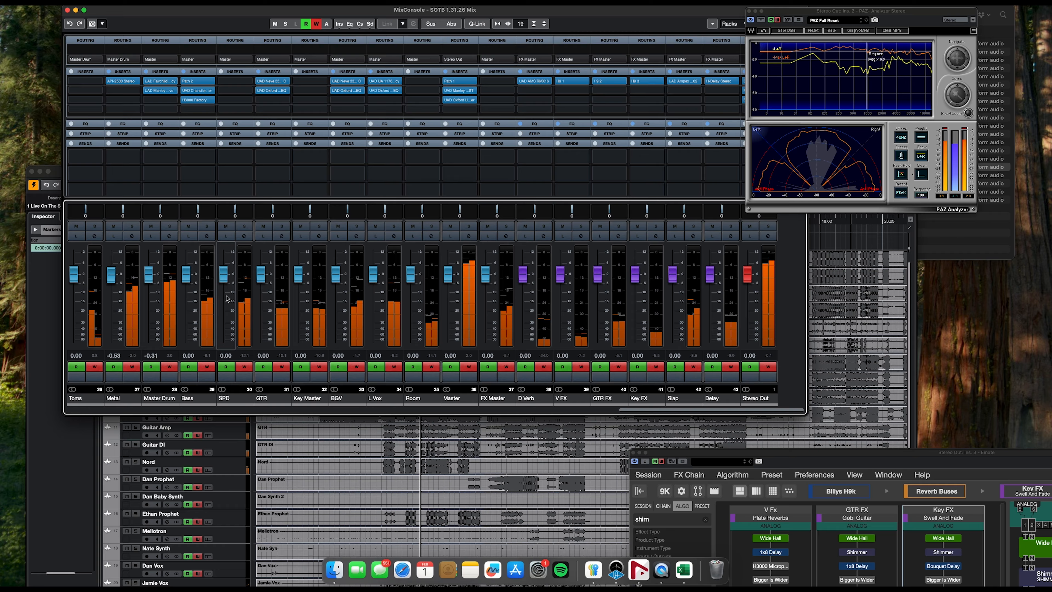
pyautogui.hscroll(-1, 346, 303)
pyautogui.hscroll(-17, 346, 303)
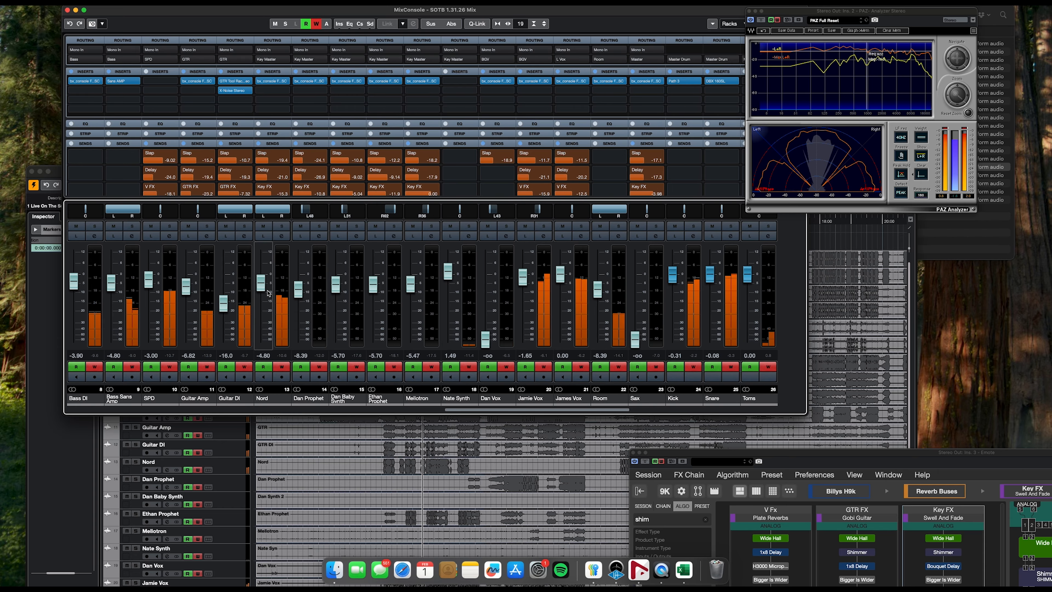
pyautogui.moveTo(260, 284); pyautogui.dragTo(258, 285)
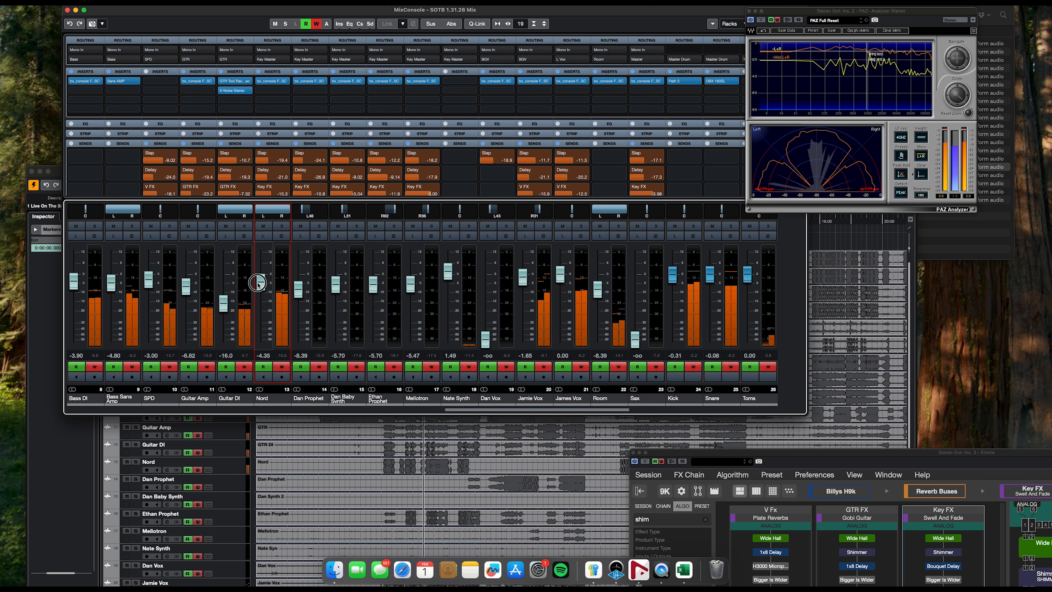
pyautogui.moveTo(448, 271); pyautogui.dragTo(447, 344)
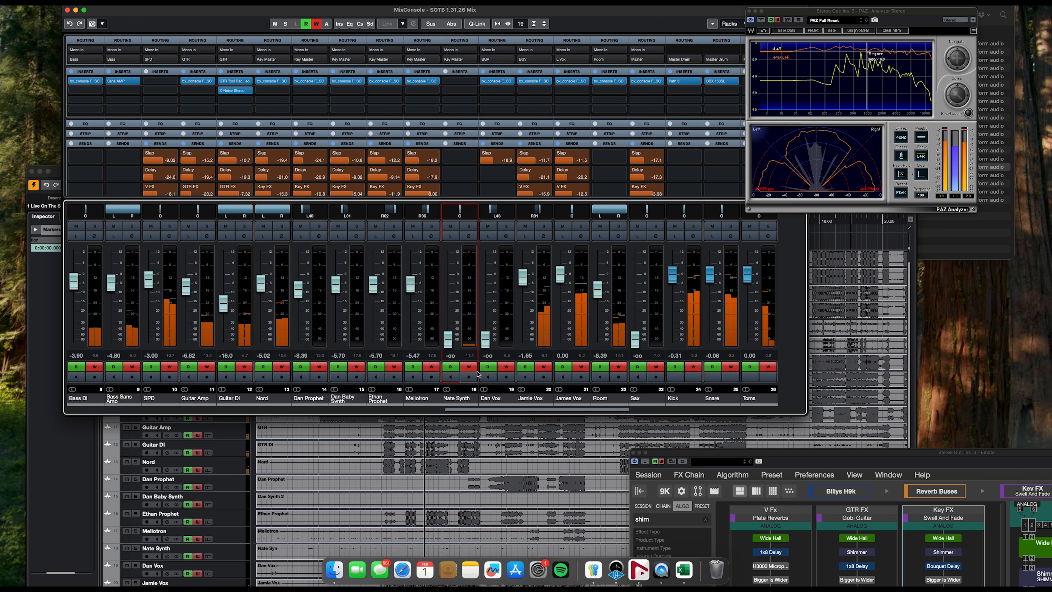
pyautogui.moveTo(415, 290); pyautogui.dragTo(414, 344)
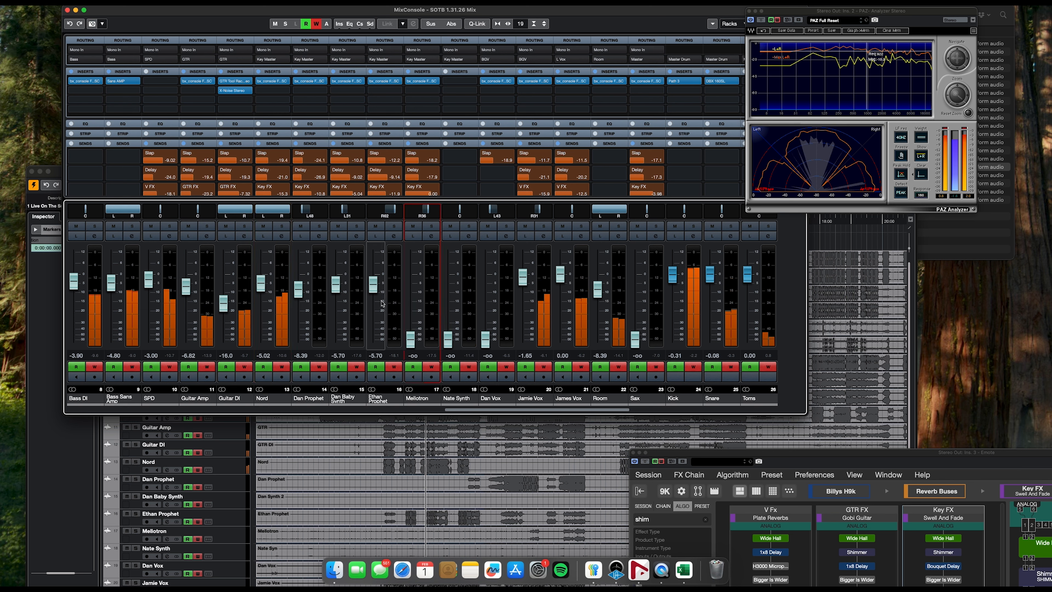
# - Set the Nord fader to -5.47, lower the Prophet on channel 16 to -9.29, and adjust that channel's Key FX send
pyautogui.click(264, 284)
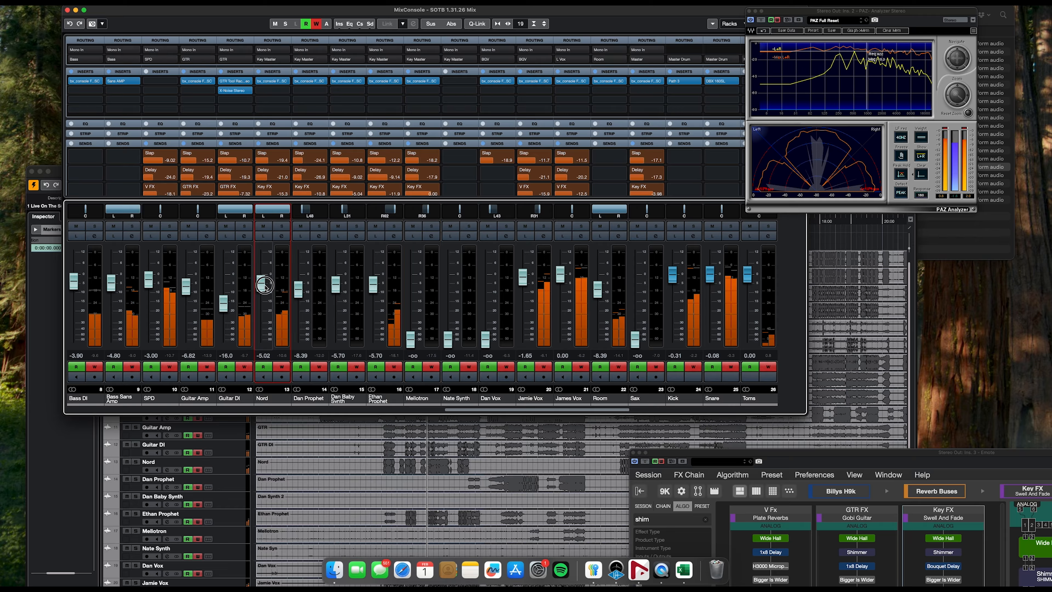
pyautogui.moveTo(373, 284); pyautogui.dragTo(373, 289)
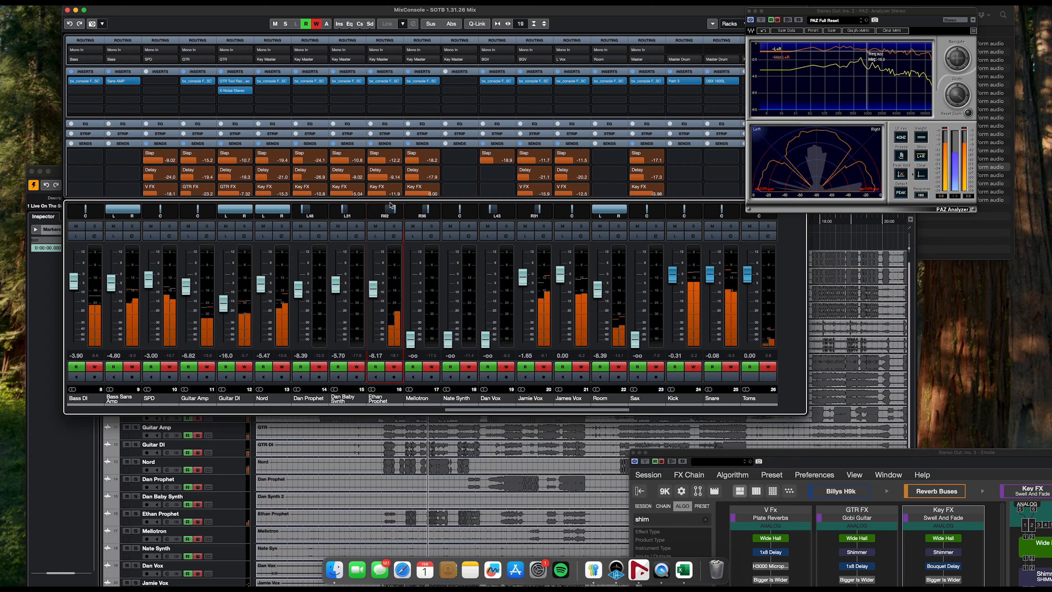
pyautogui.moveTo(386, 194); pyautogui.dragTo(400, 195)
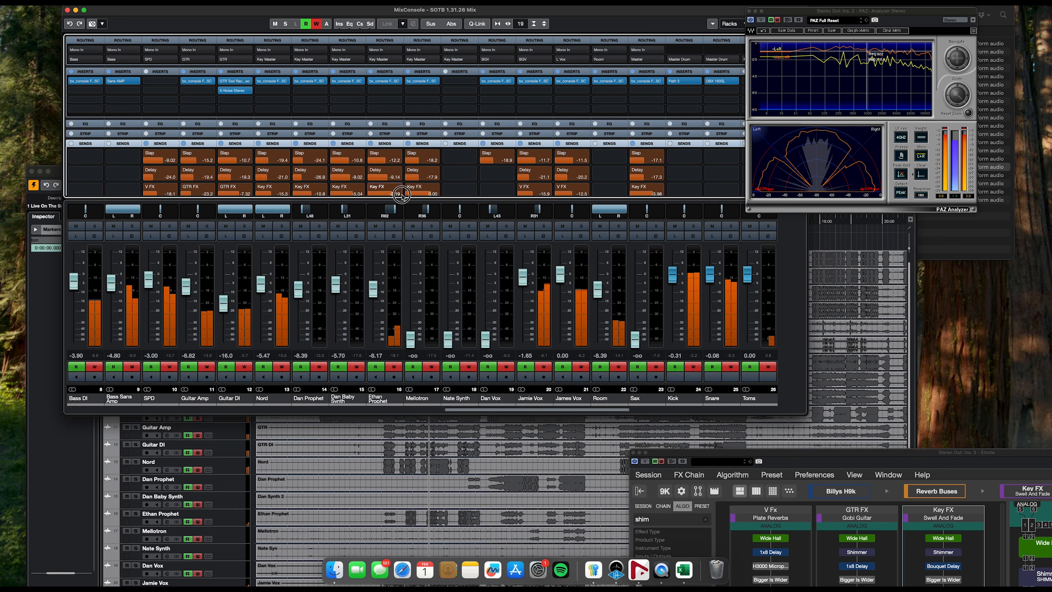
pyautogui.moveTo(373, 289); pyautogui.dragTo(373, 293)
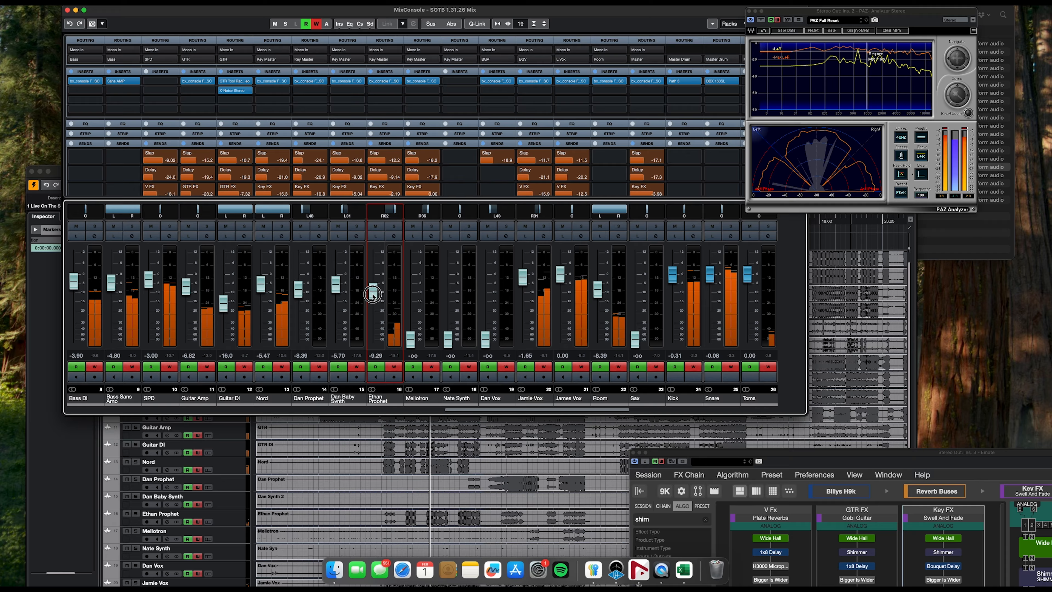
# - Set the V FX send of vocal channel 20 to -19.9 and raise the fader of vocal channel 21 to 1.94
pyautogui.moveTo(531, 194); pyautogui.dragTo(522, 201)
pyautogui.moveTo(560, 274); pyautogui.dragTo(560, 271)
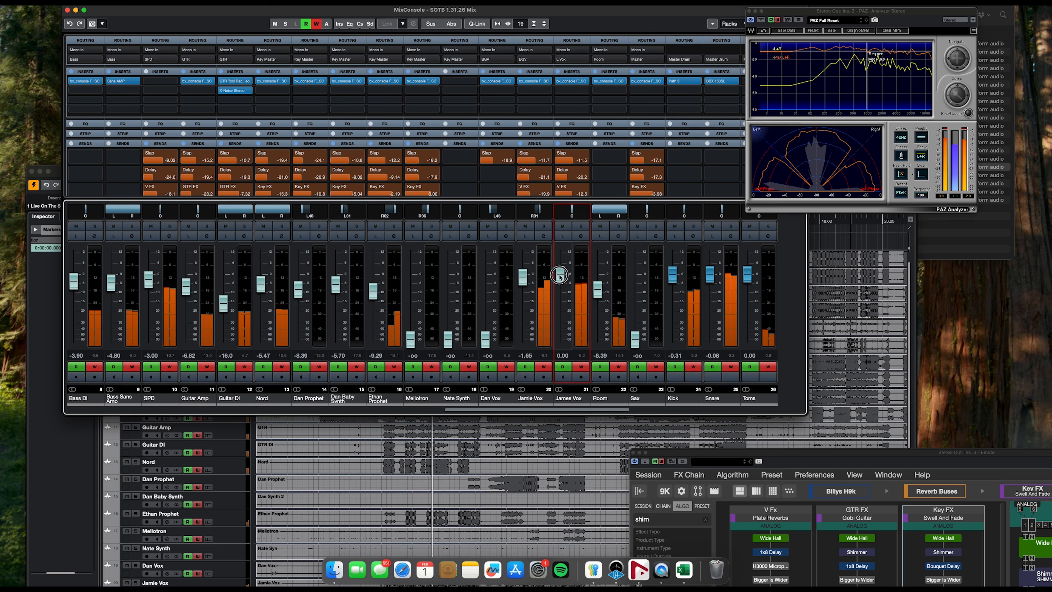
# - Open the UAD 1176SE limiter on the L Vox group, place it over the inserts, and set the group's fader to -0.31
pyautogui.hscroll(10, 549, 281)
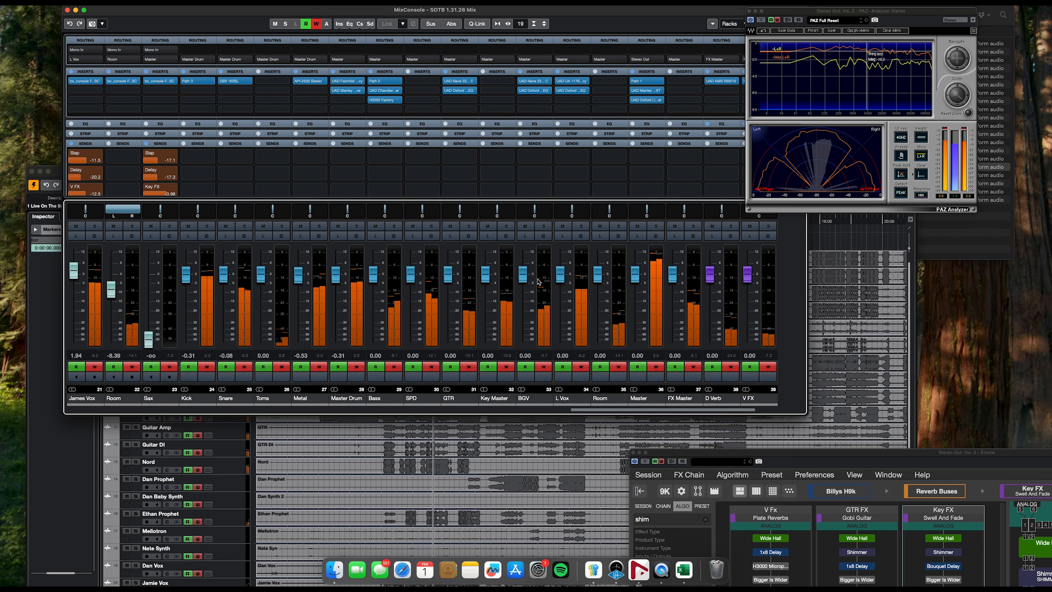
pyautogui.click(571, 81)
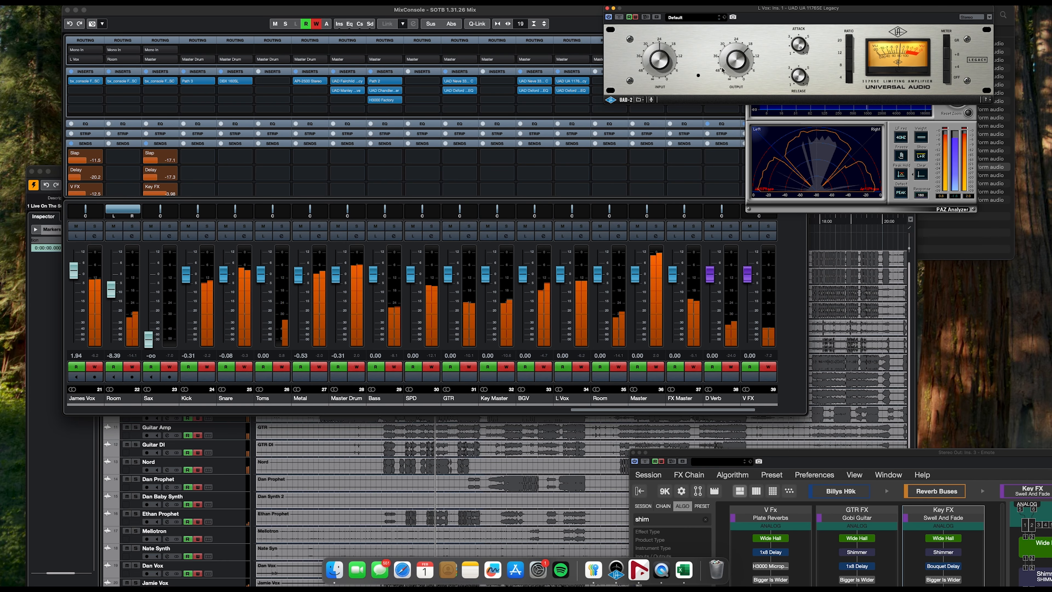
pyautogui.moveTo(560, 275); pyautogui.dragTo(561, 274)
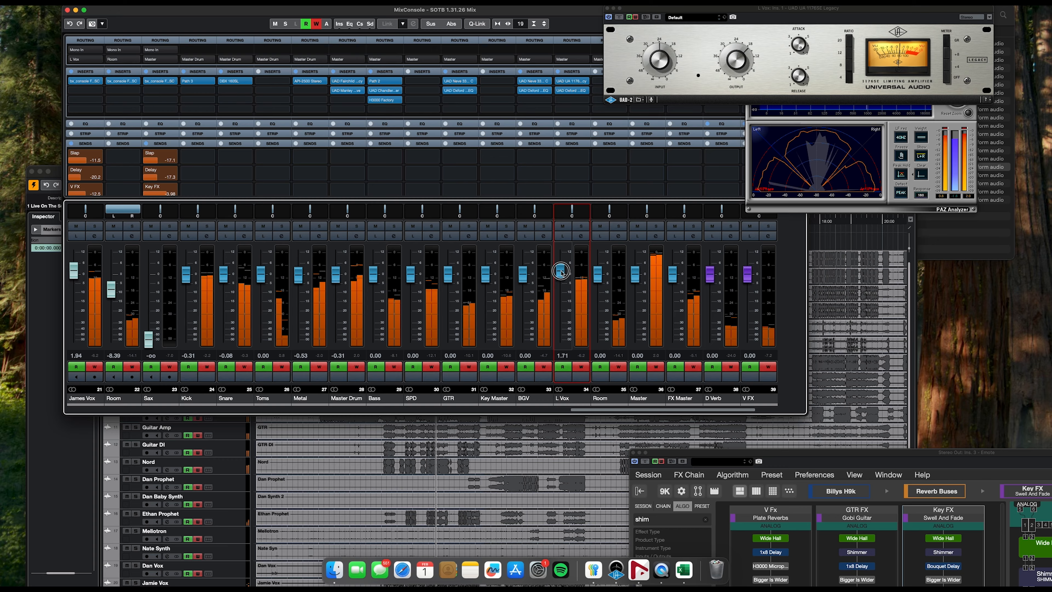
pyautogui.moveTo(719, 8); pyautogui.dragTo(371, 39)
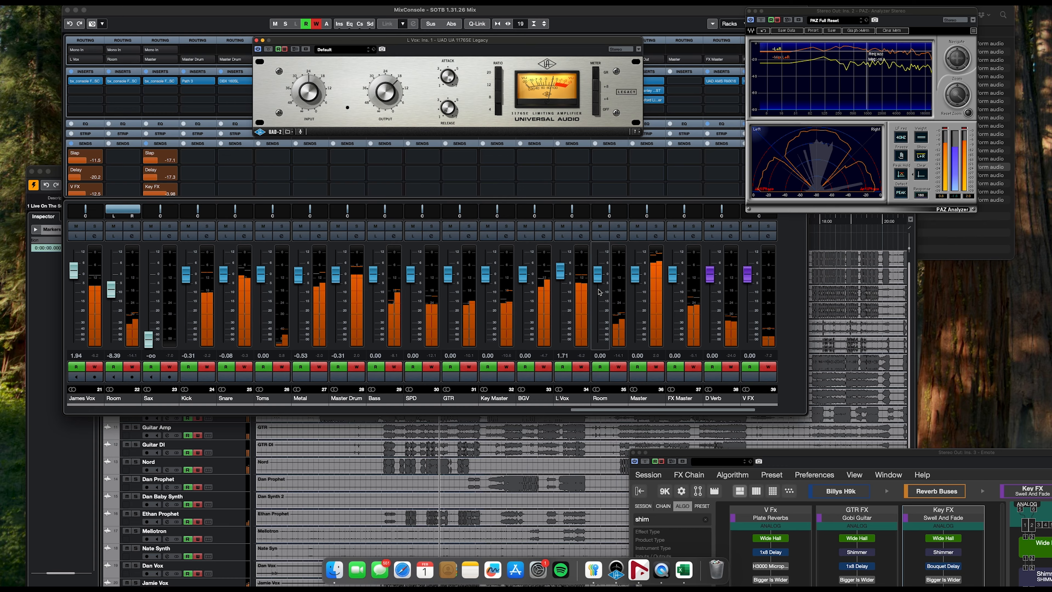
pyautogui.click(560, 270)
pyautogui.moveTo(559, 270); pyautogui.dragTo(563, 278)
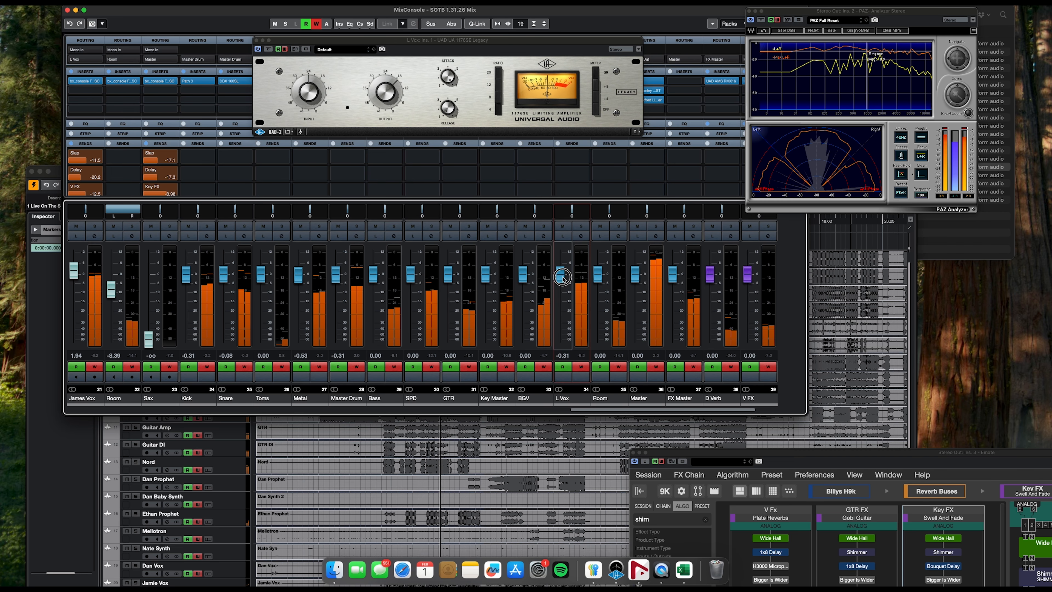
# - Lower the SPD group fader to -4.35 and close the L Vox limiter window
pyautogui.hscroll(-4, 562, 278)
pyautogui.rightClick(519, 310)
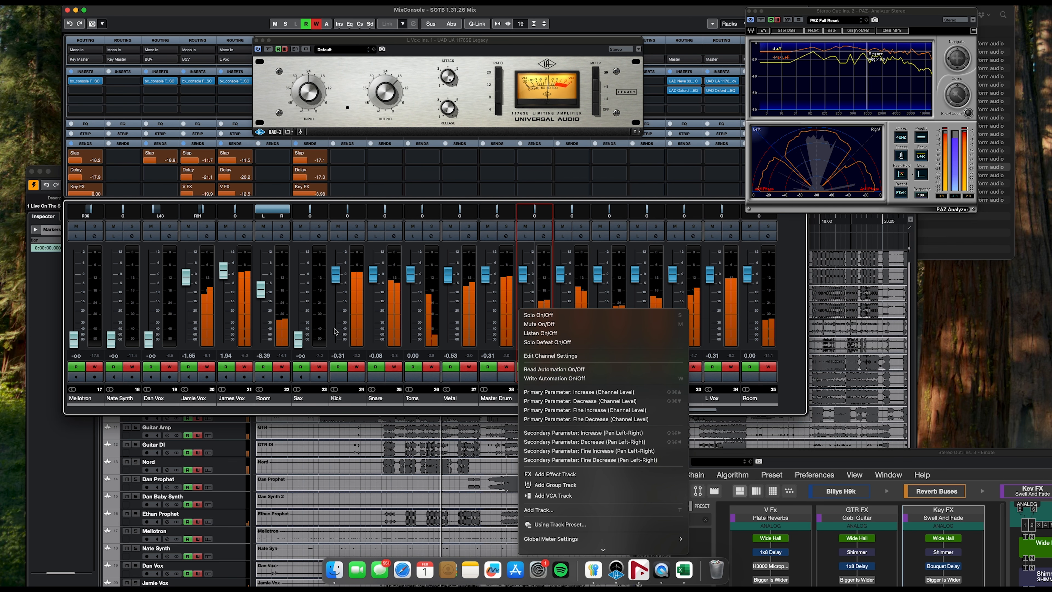
pyautogui.click(555, 285)
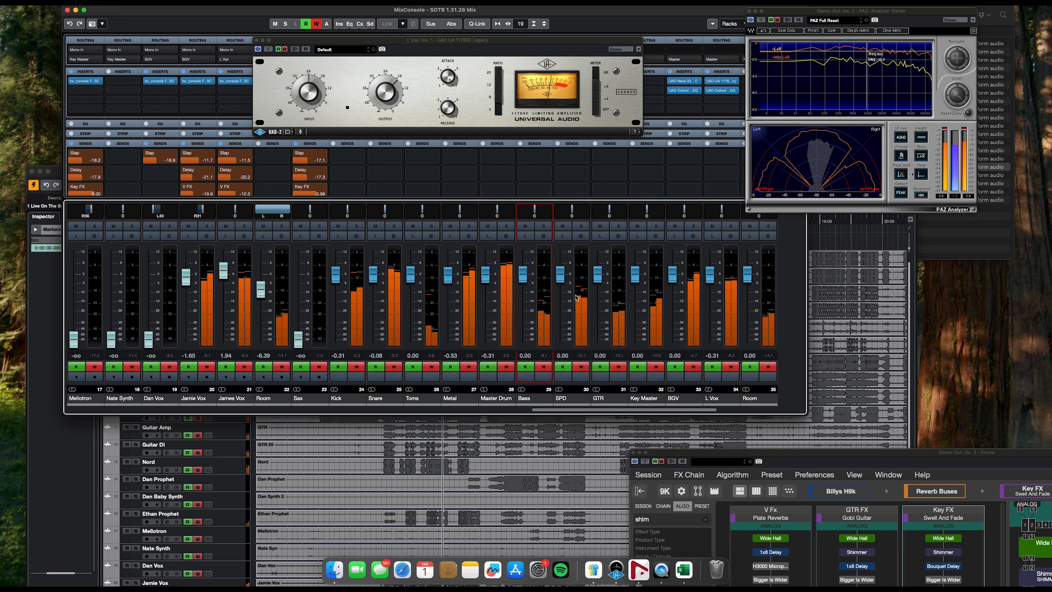
pyautogui.moveTo(563, 279); pyautogui.dragTo(563, 287)
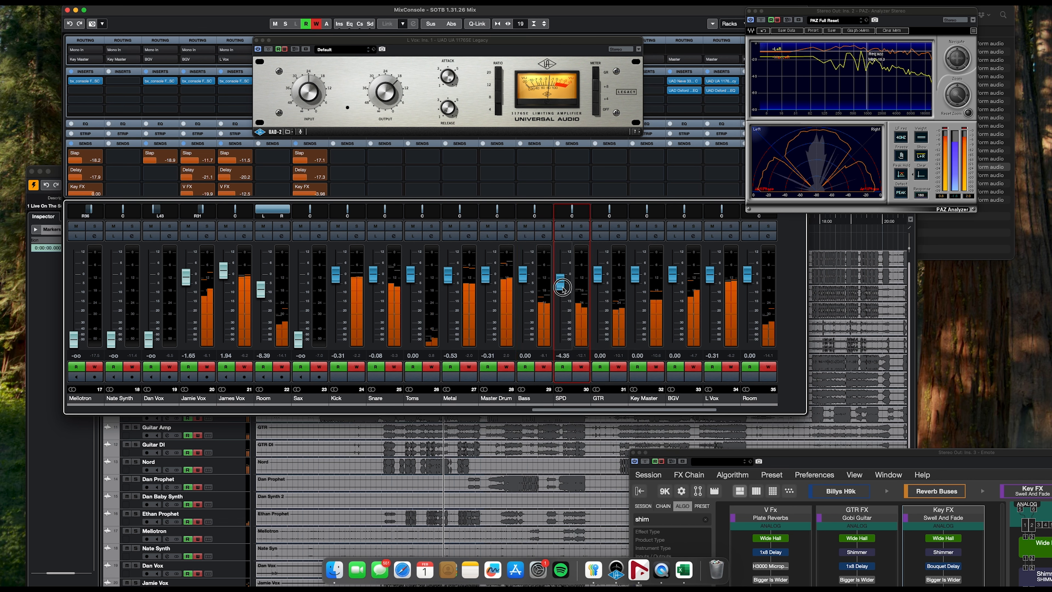
pyautogui.hscroll(1, 562, 290)
pyautogui.hscroll(4, 521, 297)
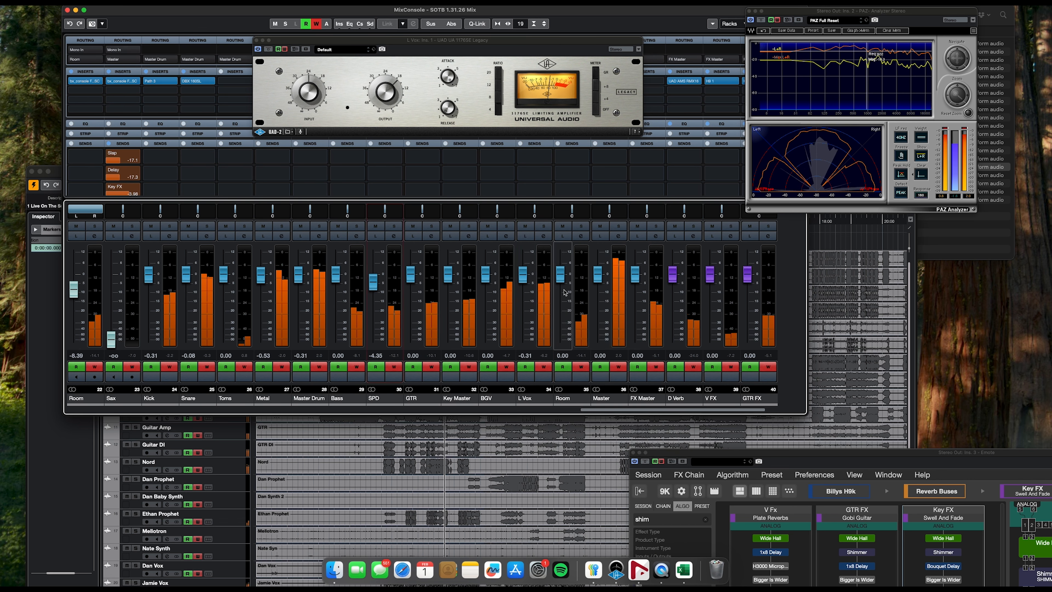
pyautogui.click(257, 40)
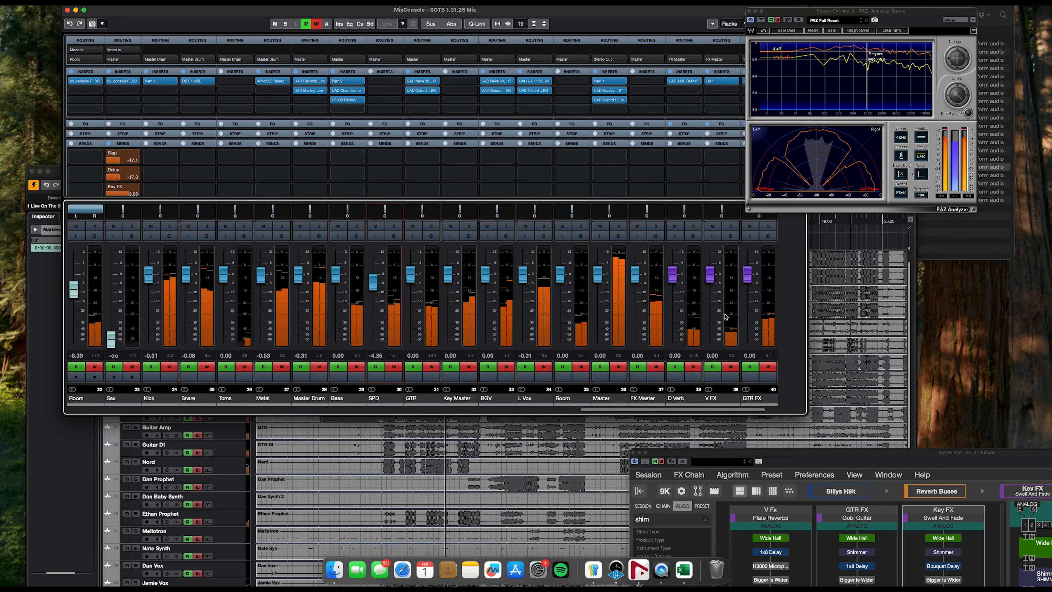
# - Move the analyzer aside, open the Dorrough Stereo meter on the Stereo Out, and place it above the mixer faders
pyautogui.hscroll(4, 604, 314)
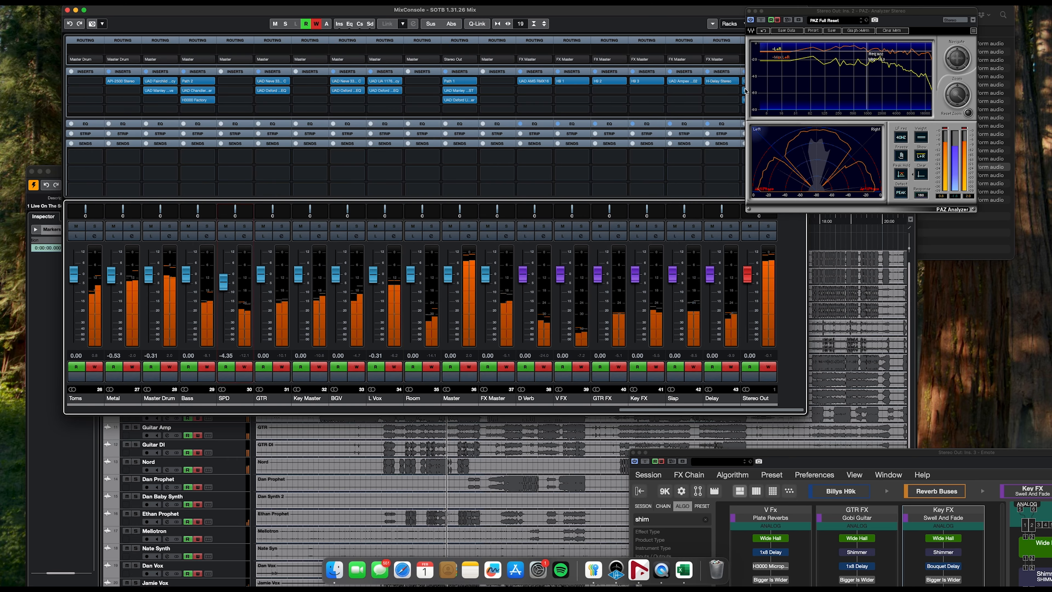
pyautogui.moveTo(778, 14); pyautogui.dragTo(840, 15)
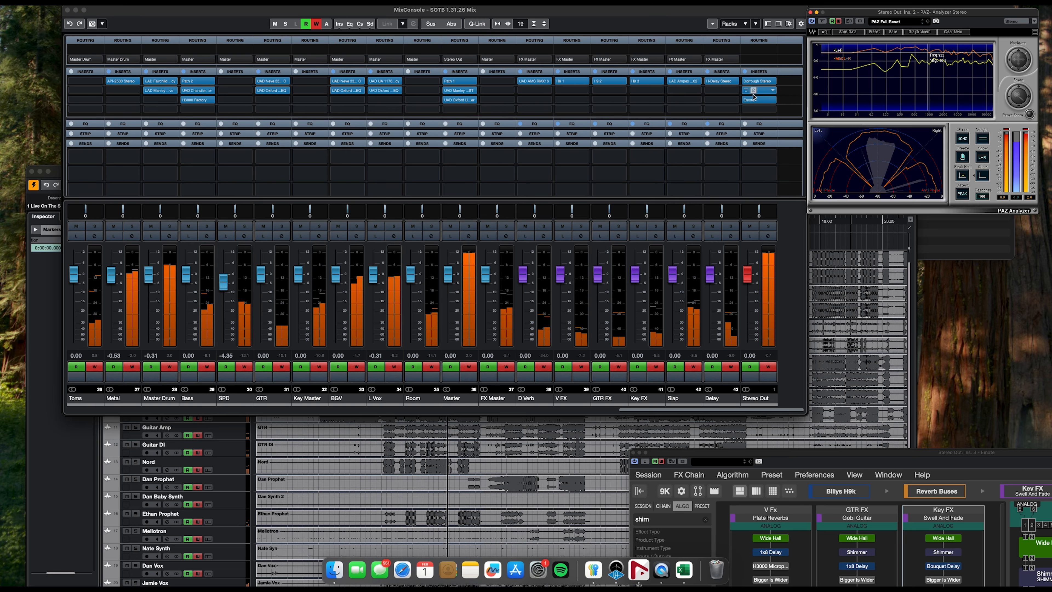
pyautogui.click(755, 82)
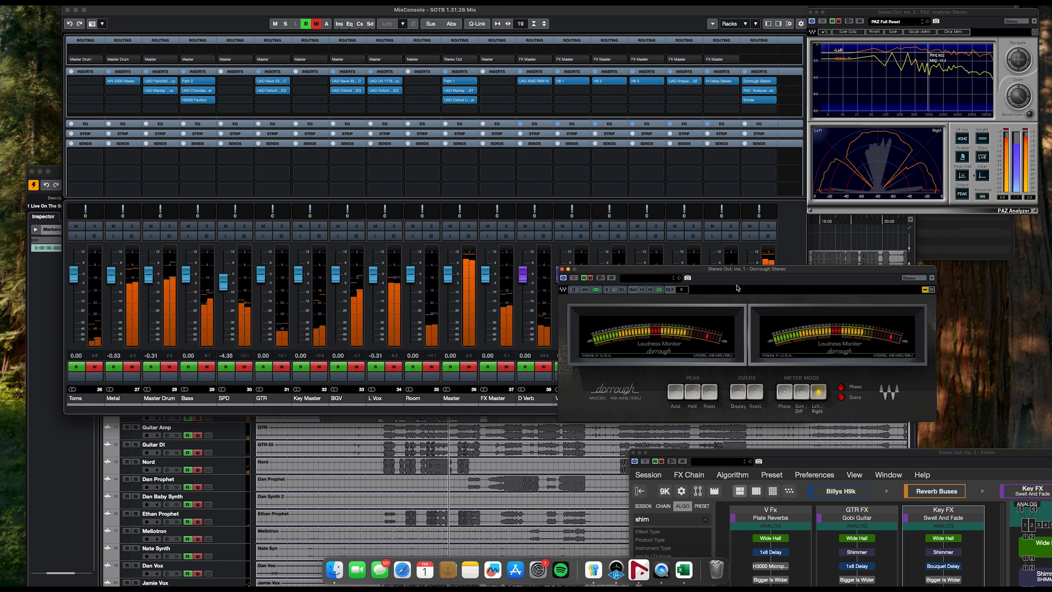
pyautogui.moveTo(682, 273); pyautogui.dragTo(693, 115)
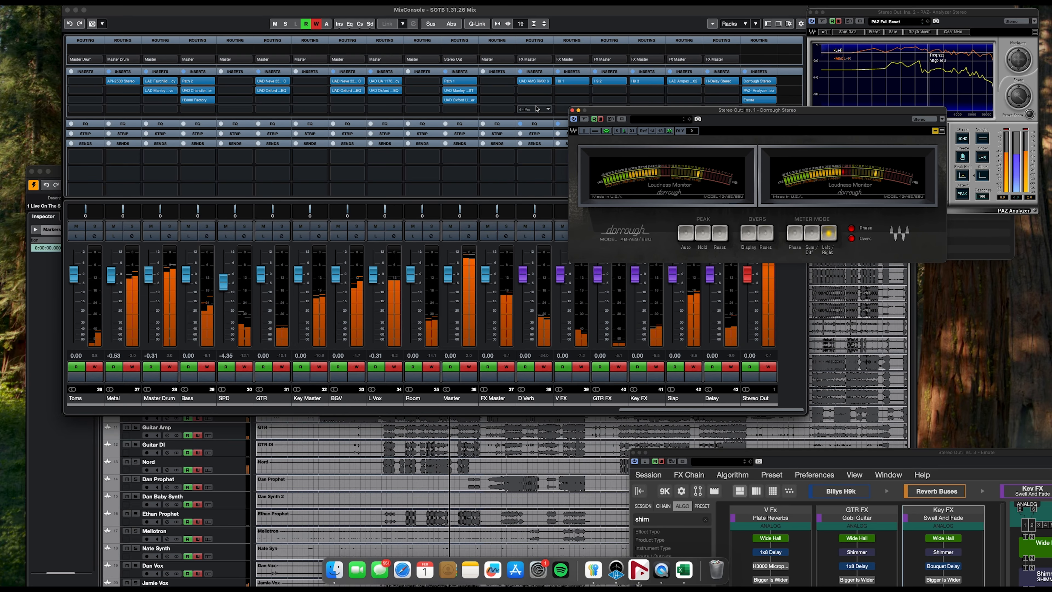
# - Open the UAD Oxford Limiter on the Master group, lower its input gain to -4.70 dB, and place it clear of the inserts
pyautogui.click(459, 100)
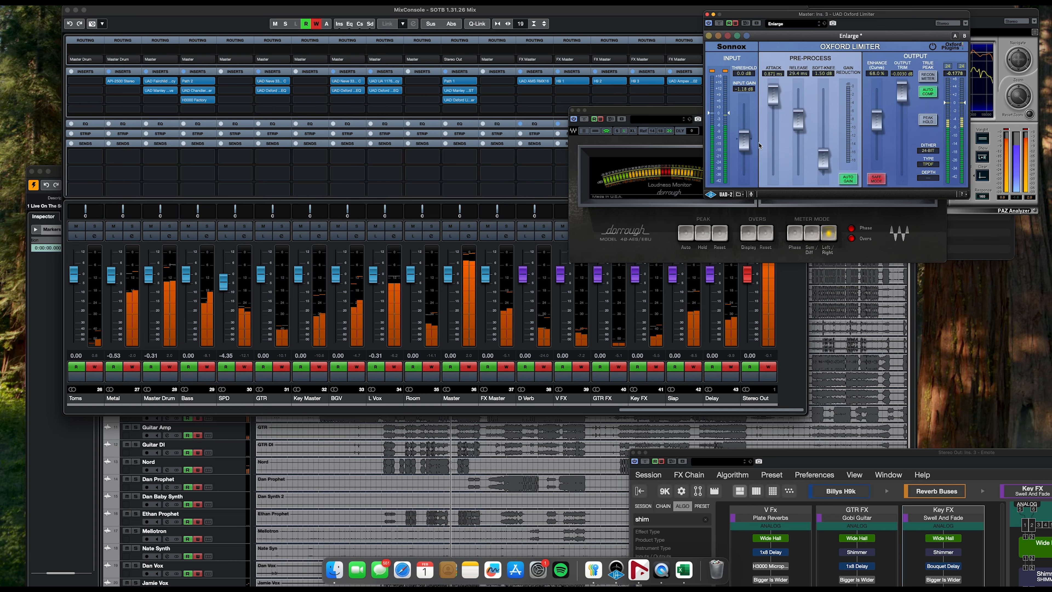
pyautogui.moveTo(742, 142); pyautogui.dragTo(744, 149)
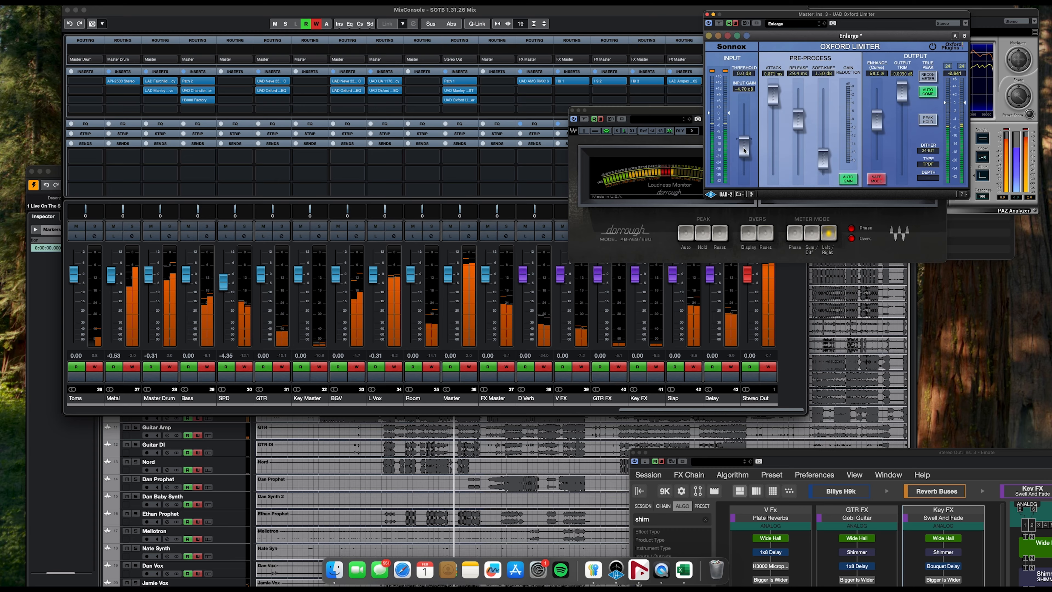
pyautogui.moveTo(749, 13); pyautogui.dragTo(817, 18)
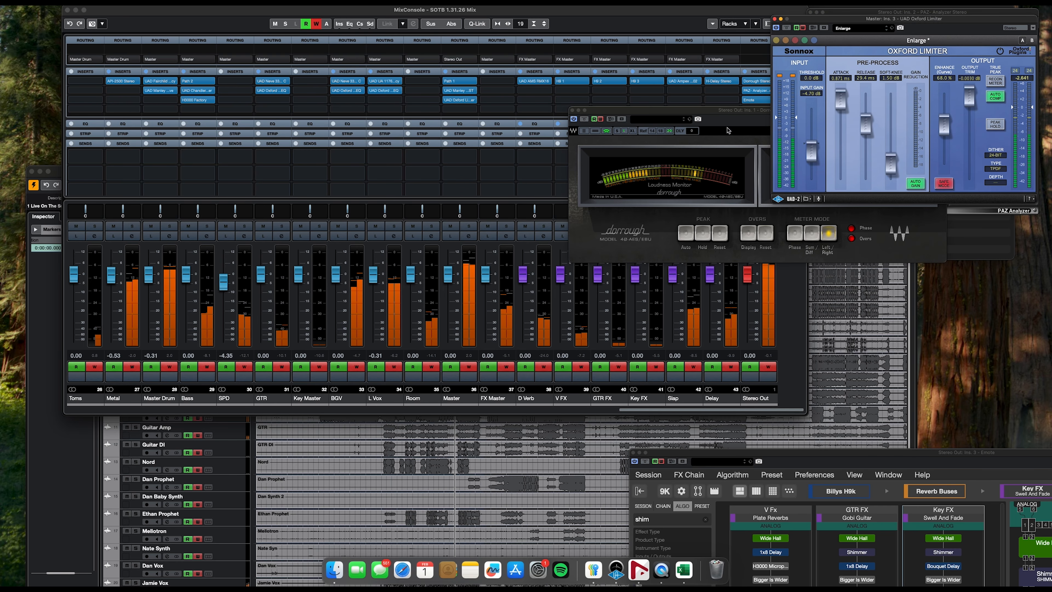
pyautogui.click(455, 303)
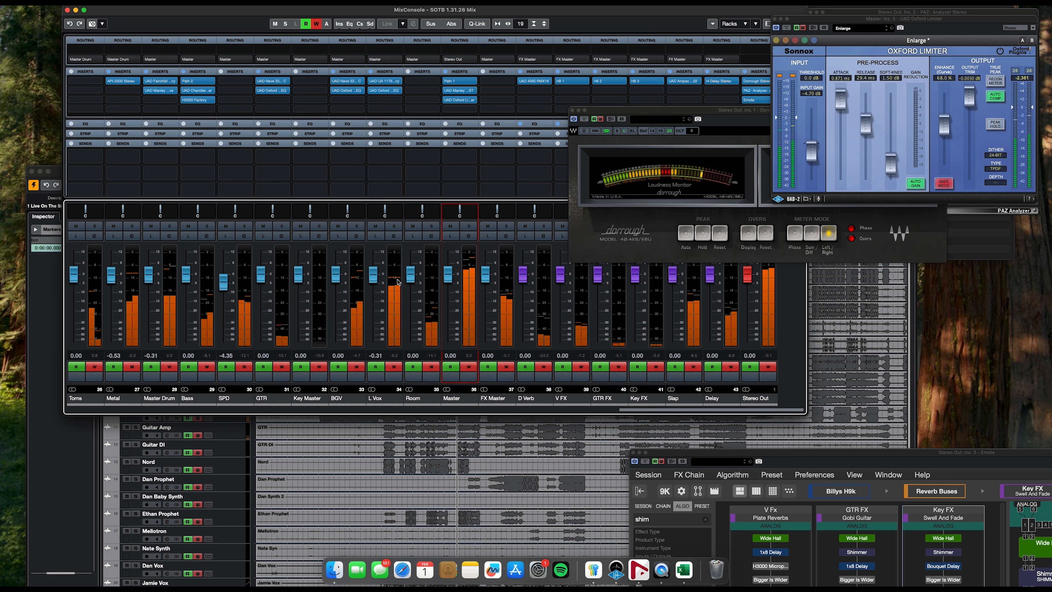
# - Set the Guitar DI channel's Slap send to -4.32 and its fader to about -12.0
pyautogui.hscroll(-1, 398, 282)
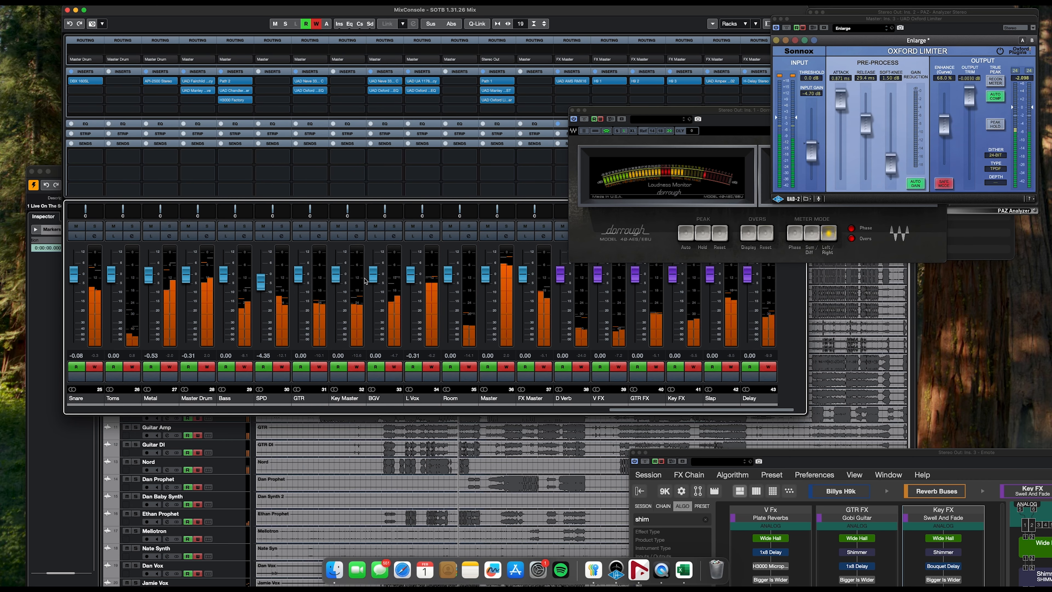
pyautogui.hscroll(-6, 373, 289)
pyautogui.hscroll(-2, 364, 280)
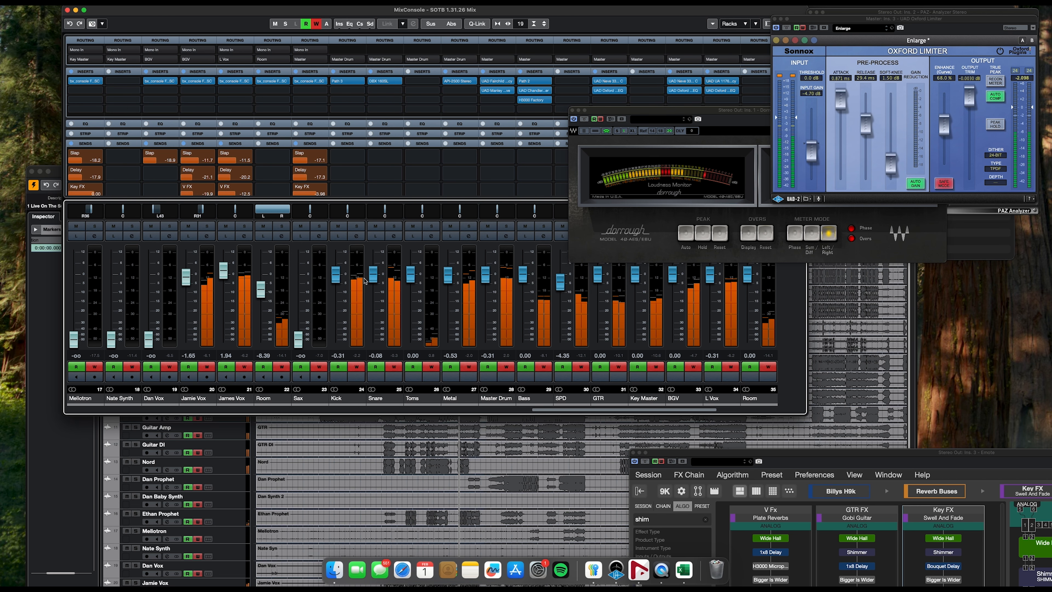
pyautogui.hscroll(-3, 234, 319)
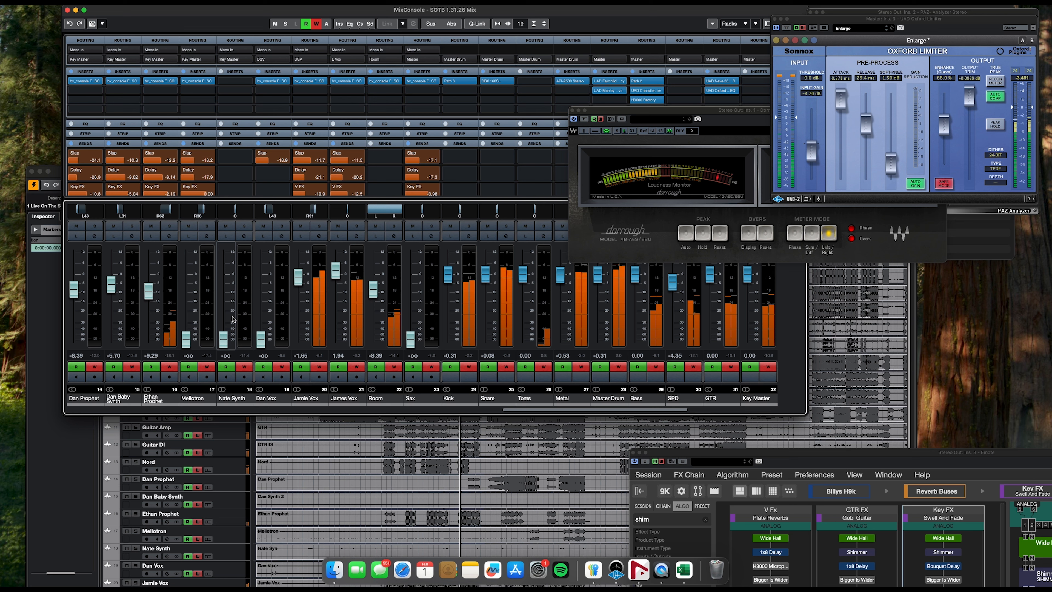
pyautogui.hscroll(-2, 234, 319)
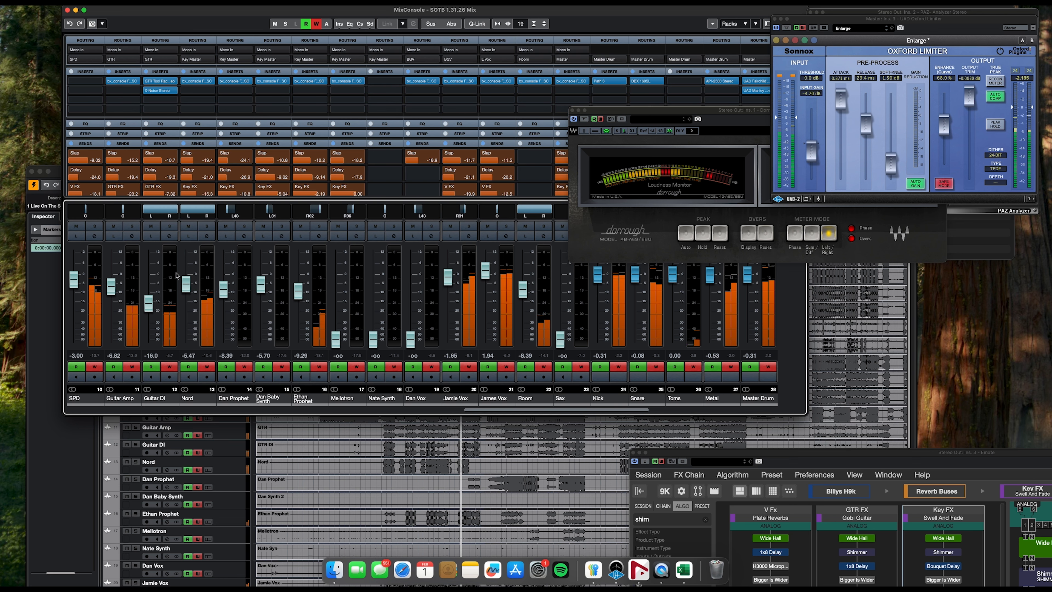
pyautogui.click(149, 300)
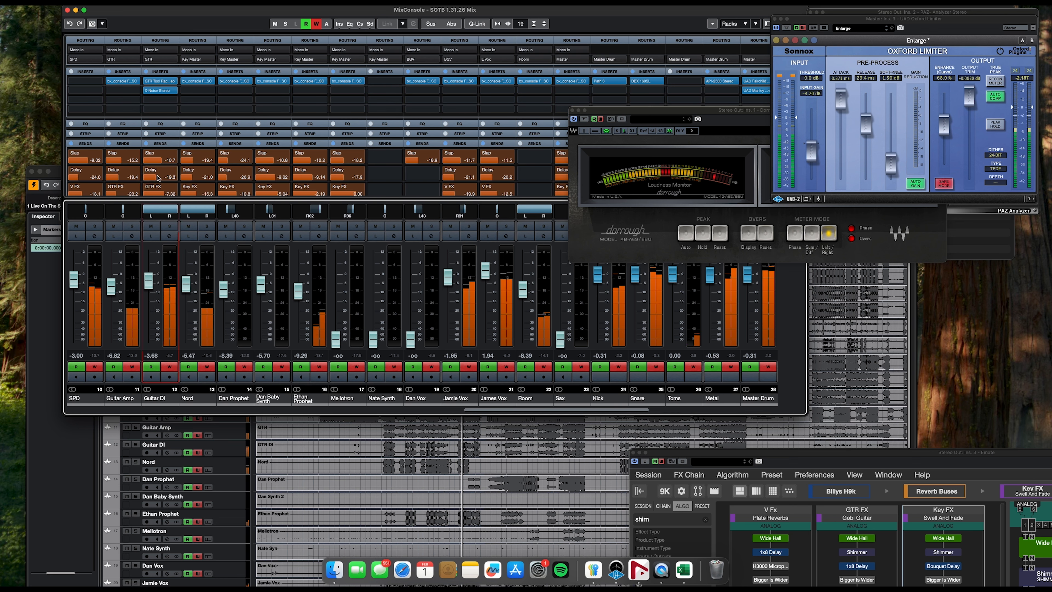
pyautogui.moveTo(157, 178); pyautogui.dragTo(194, 164)
pyautogui.click(147, 287)
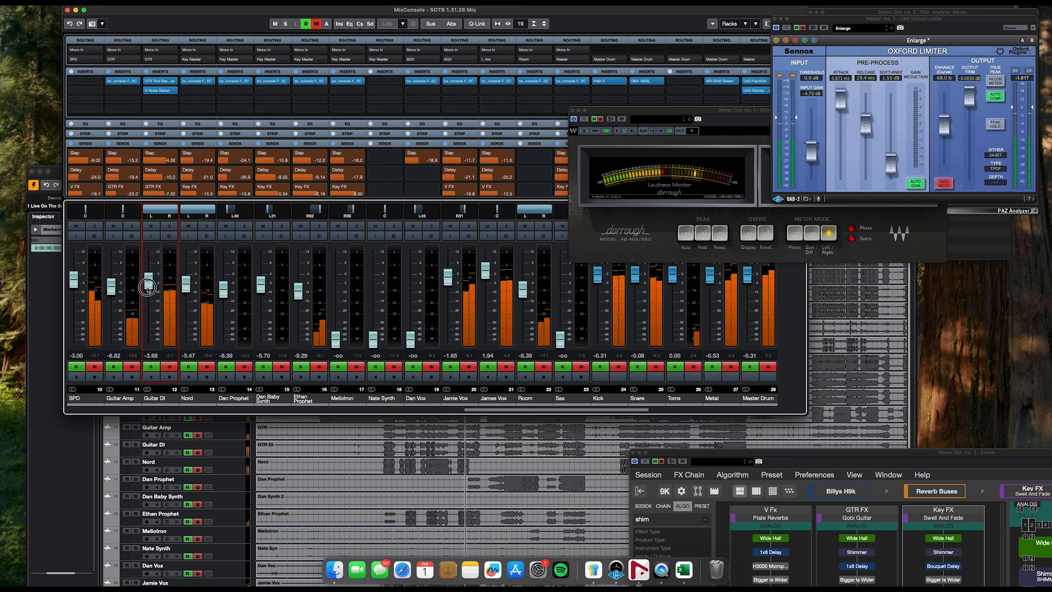
pyautogui.moveTo(147, 299); pyautogui.dragTo(148, 304)
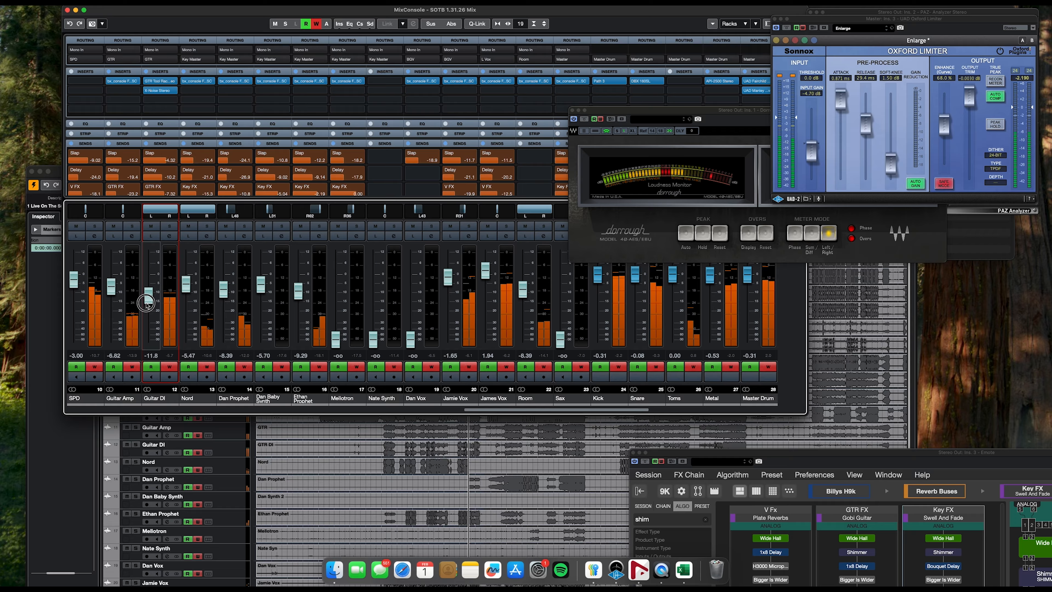
# - Lower the Guitar Amp fader to -8.17 and pan the channel to R36
pyautogui.moveTo(115, 291); pyautogui.dragTo(115, 295)
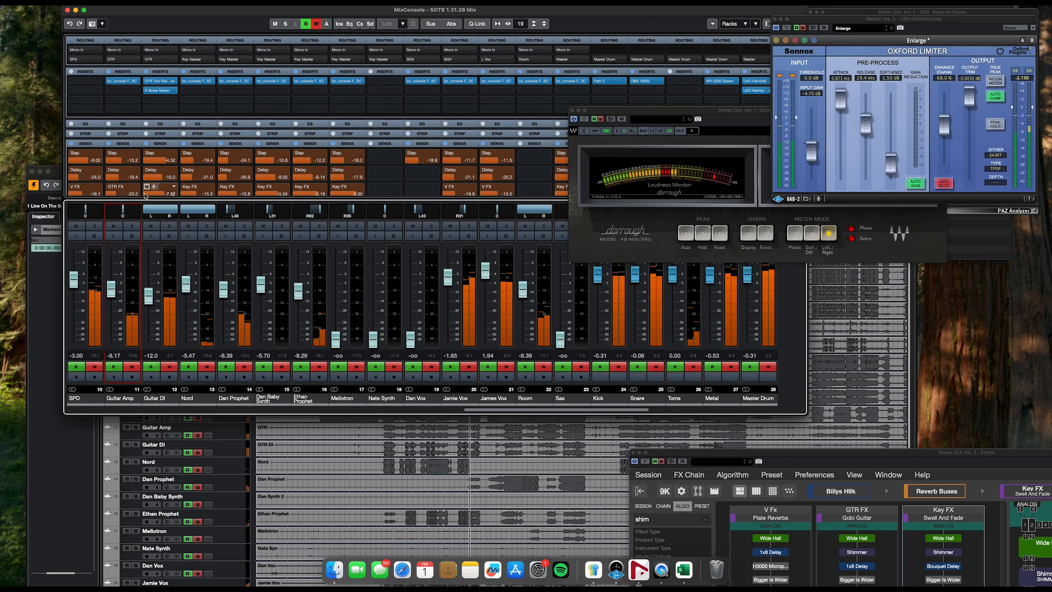
pyautogui.moveTo(124, 214); pyautogui.dragTo(129, 214)
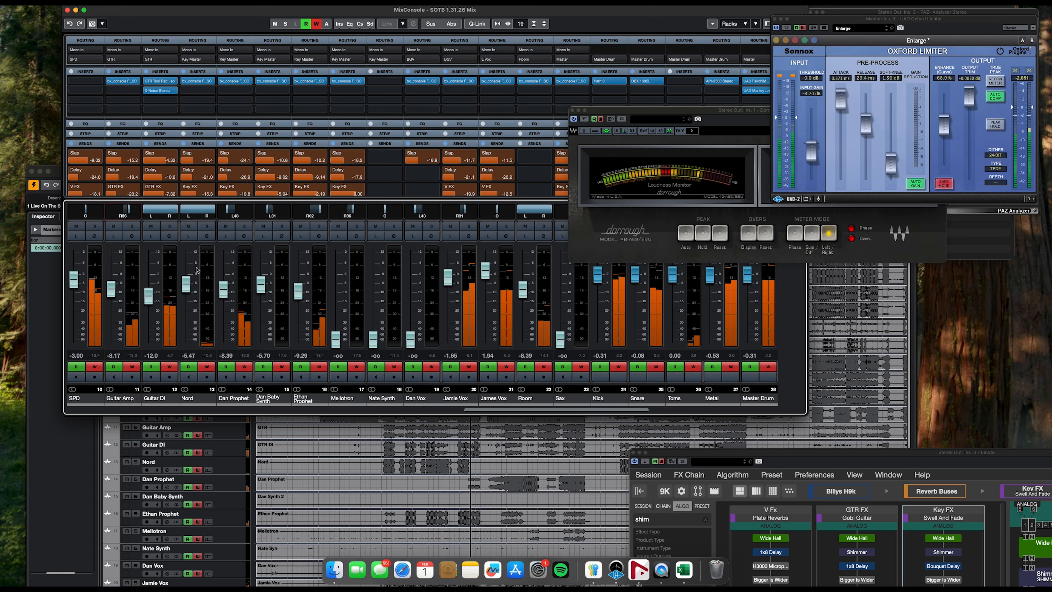
# - Rebalance the faders: Prophet channel 14 at -5.92, Guitar DI at -17.6, and Guitar Amp at -9.06
pyautogui.moveTo(222, 290); pyautogui.dragTo(222, 284)
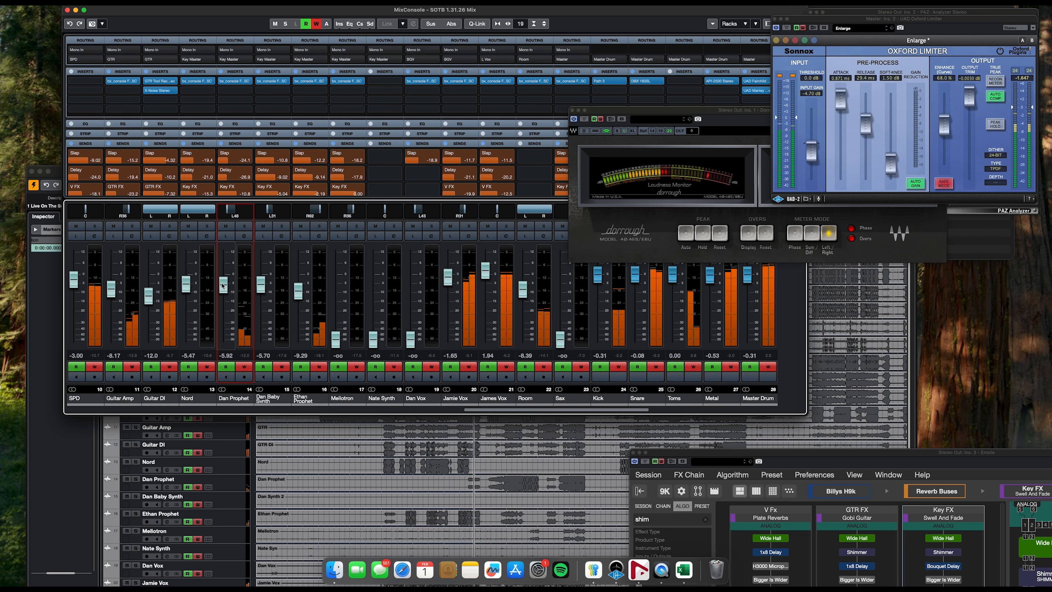
pyautogui.moveTo(148, 295); pyautogui.dragTo(113, 297)
pyautogui.moveTo(148, 298); pyautogui.dragTo(114, 294)
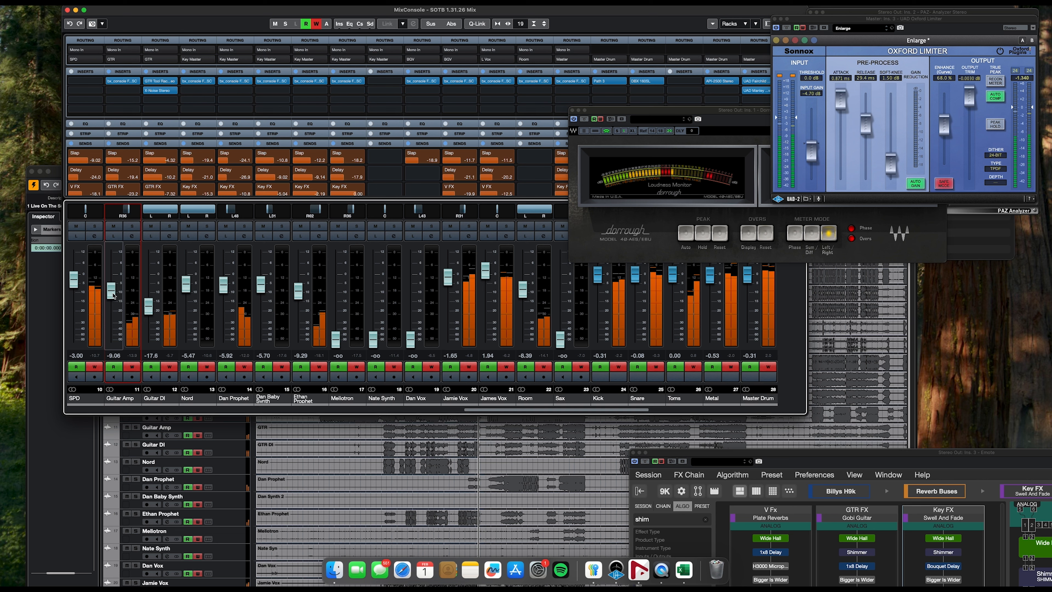
# - Stop playback in the project window, place the playhead just past the first song's end, and switch off automation writing
pyautogui.click(42, 333)
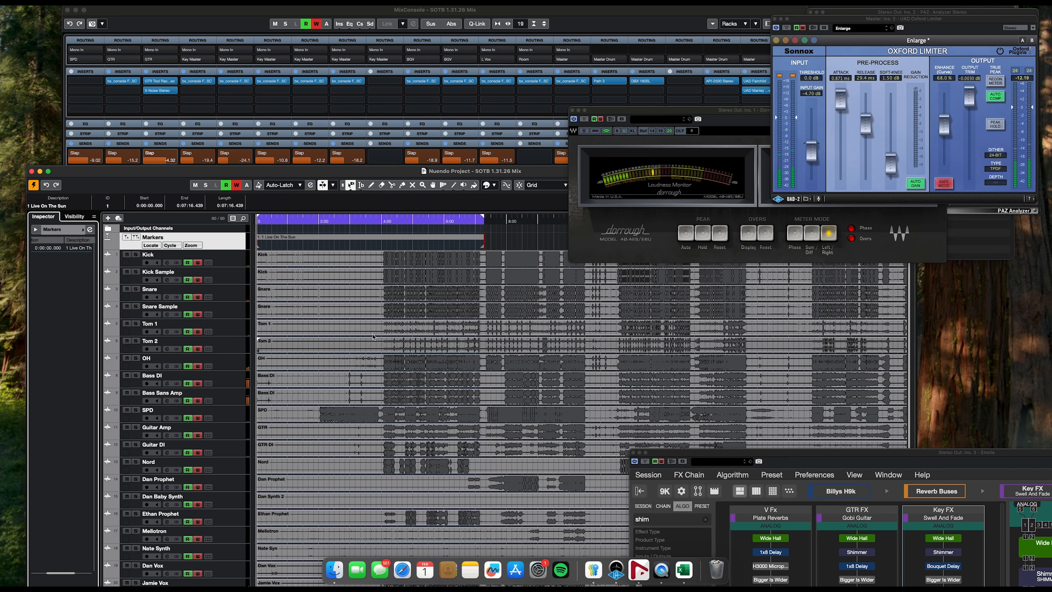
pyautogui.press('space')
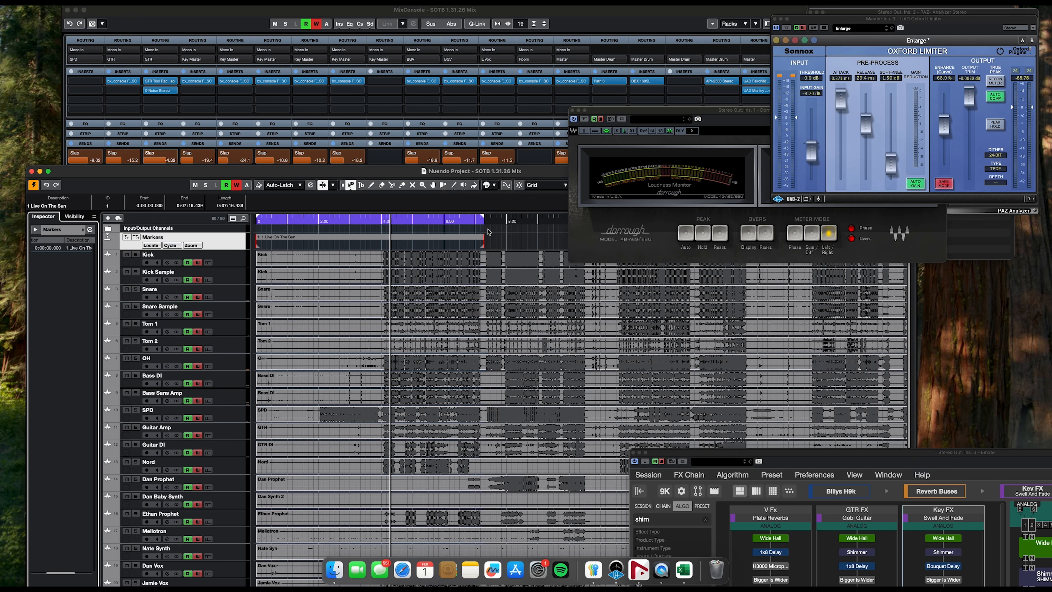
pyautogui.hscroll(5, 494, 238)
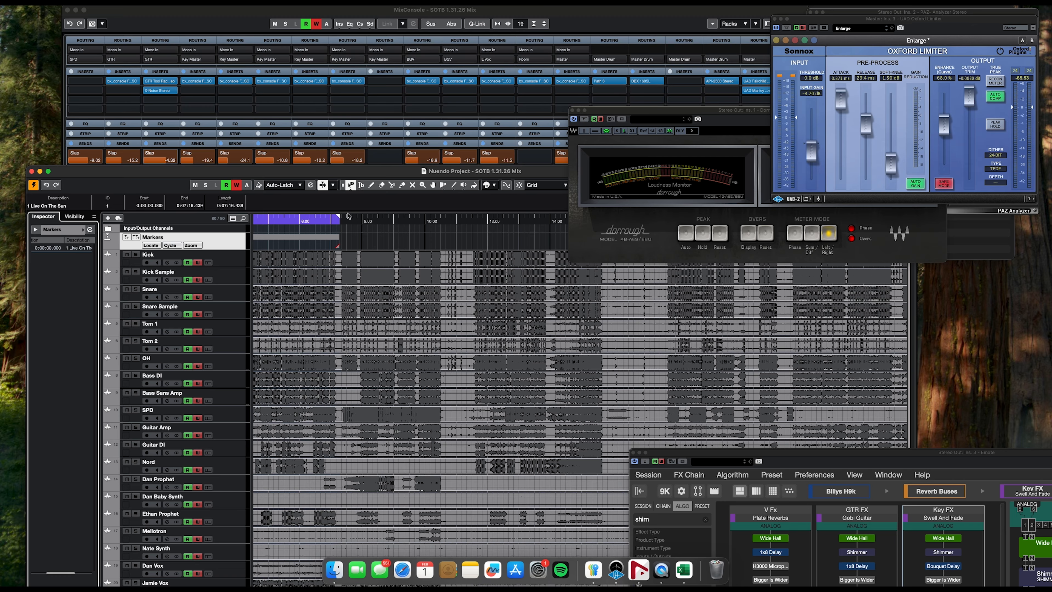
pyautogui.click(344, 219)
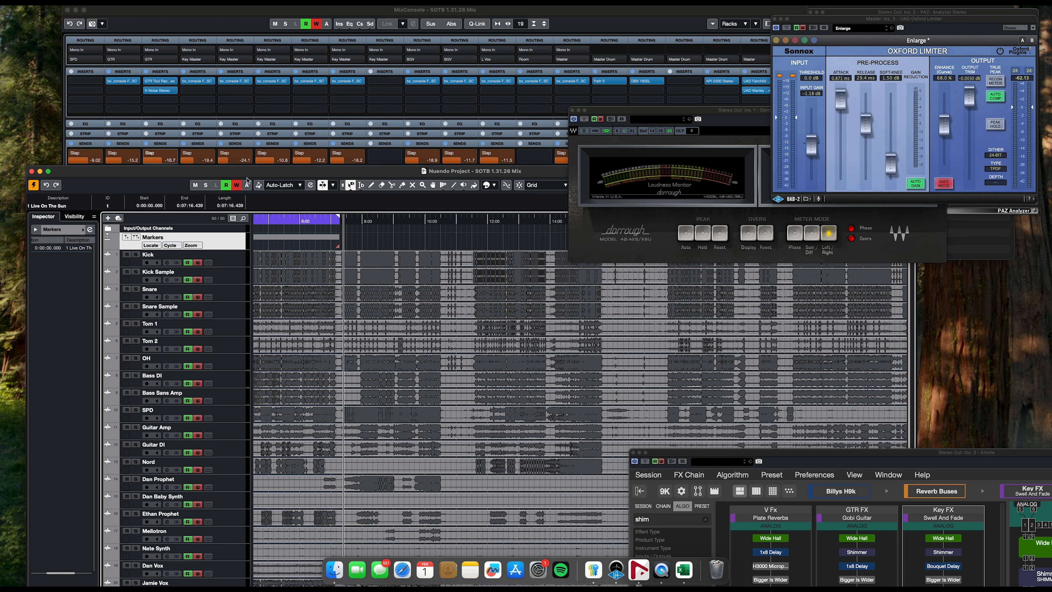
pyautogui.click(237, 185)
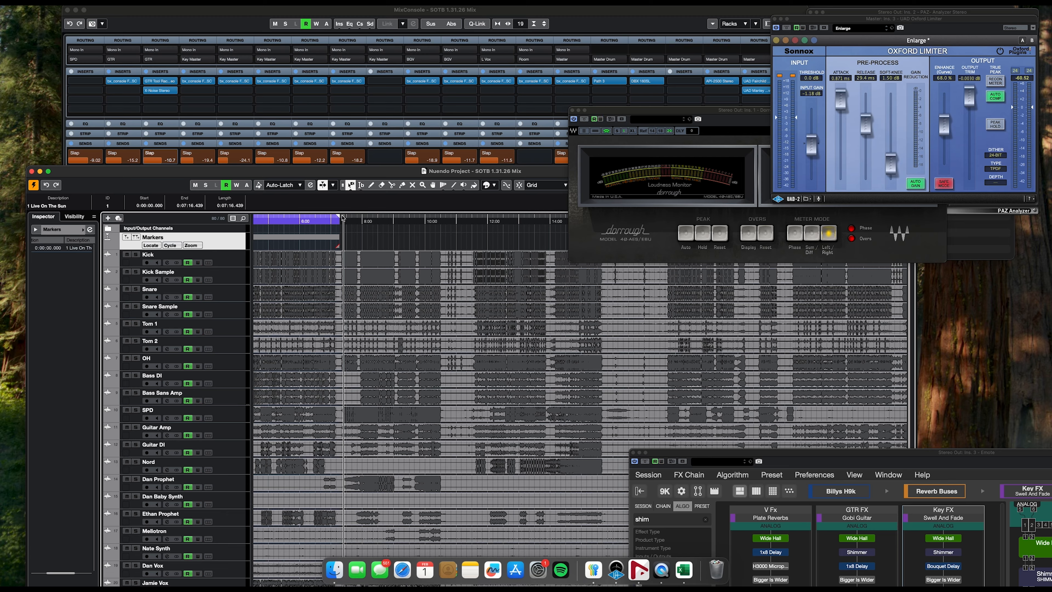
# - Set the cycle range around the second song, ending at about 0:10:33.389, auditioning its middle and ending to check the boundary
pyautogui.moveTo(341, 218); pyautogui.dragTo(439, 236)
pyautogui.click(367, 221)
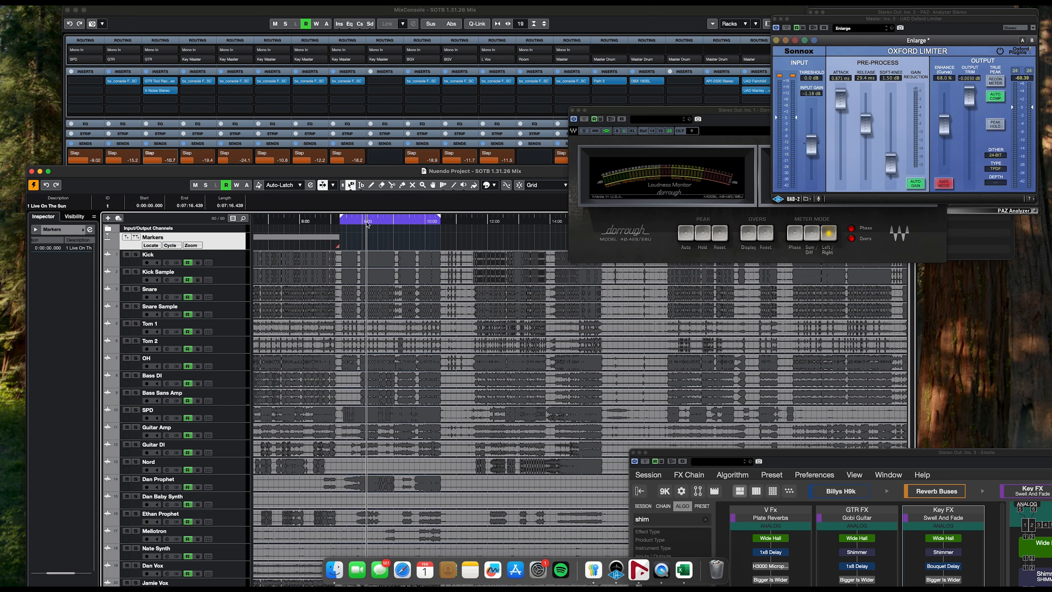
pyautogui.press('space')
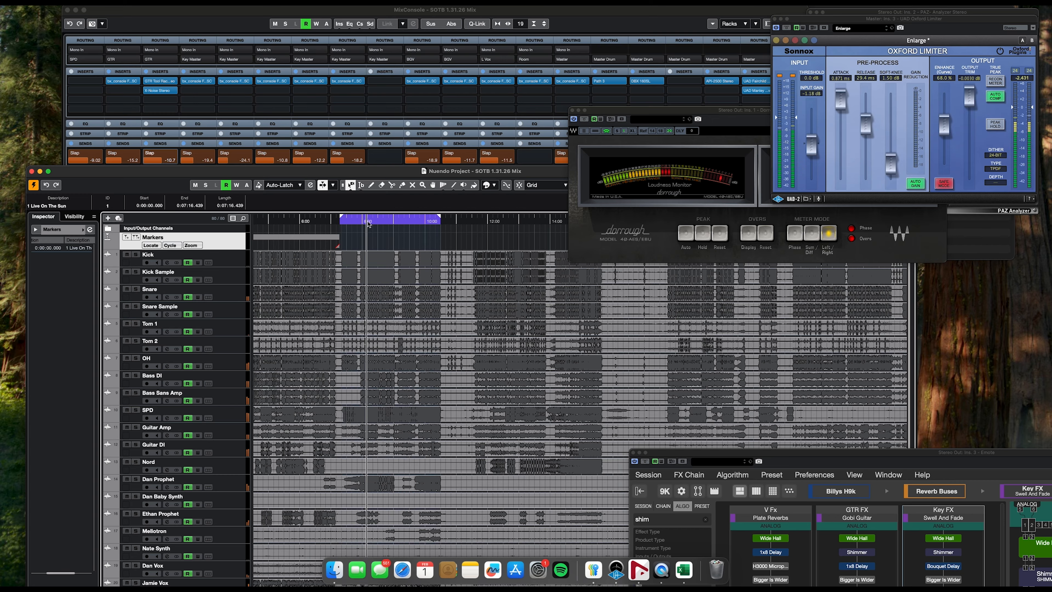
pyautogui.click(426, 223)
pyautogui.click(435, 222)
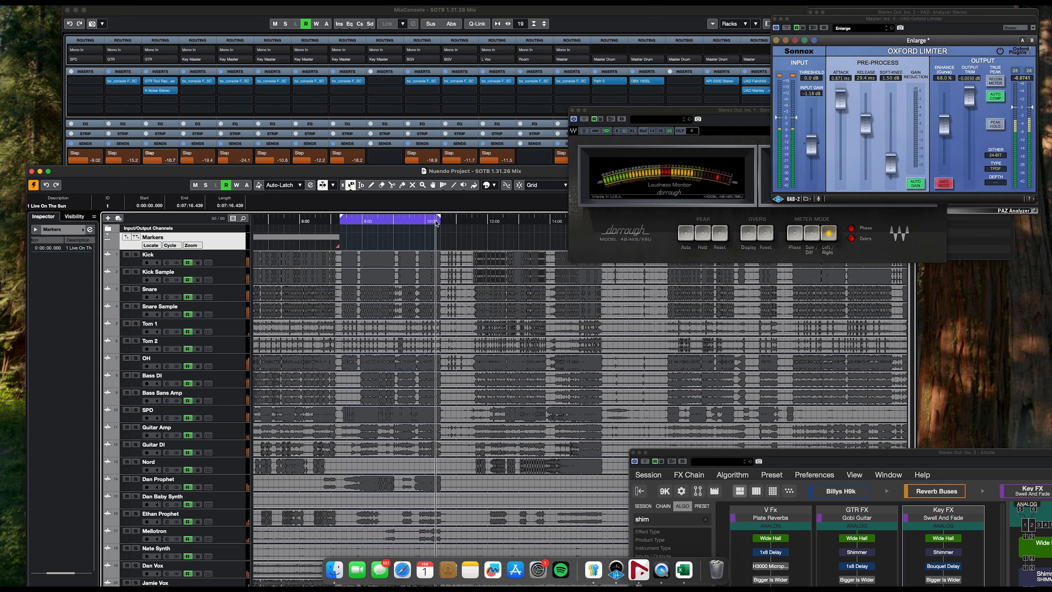
pyautogui.press('space')
pyautogui.moveTo(439, 216); pyautogui.dragTo(442, 219)
# - Add a cycle marker over the selected range and name it "2 Summer Snow"
pyautogui.click(135, 237)
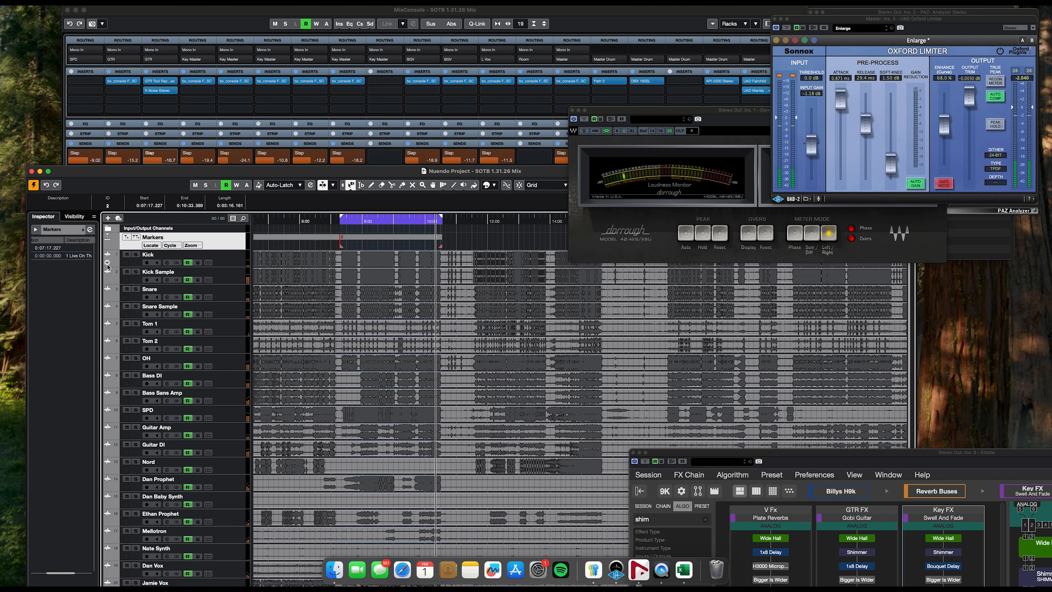
pyautogui.doubleClick(77, 249)
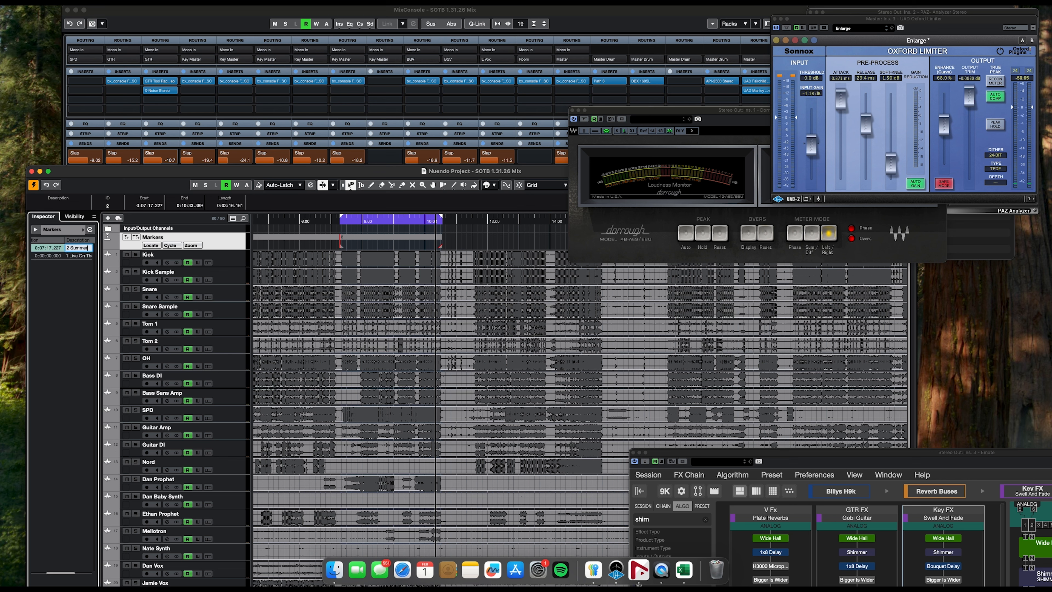
pyautogui.write('2 Summer Snow')
pyautogui.press('Return')
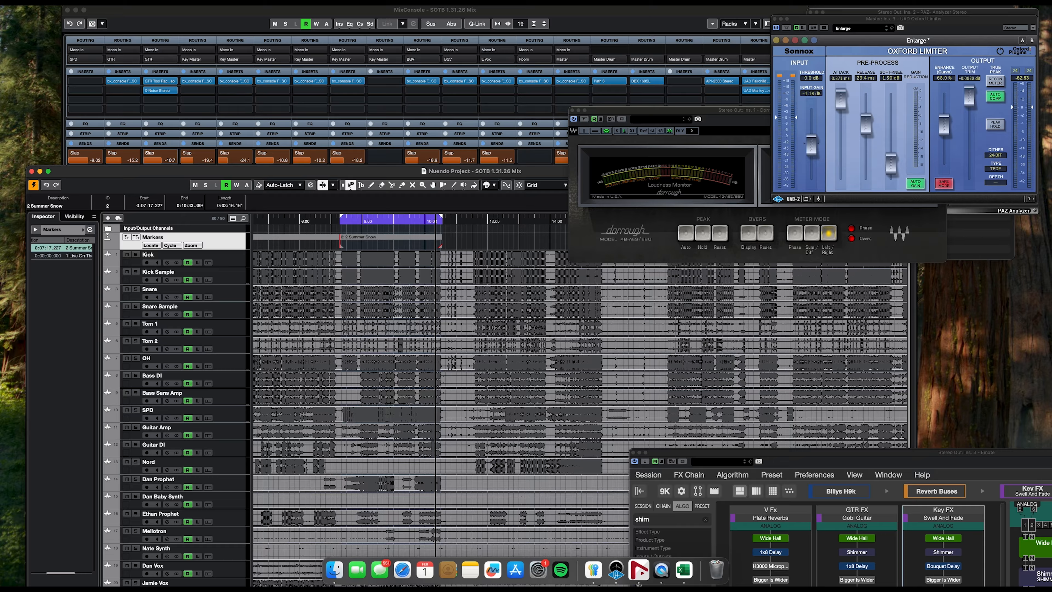
# - Play the second song from its later section, enable automation writing for all tracks, and bring the MixConsole forward
pyautogui.click(368, 232)
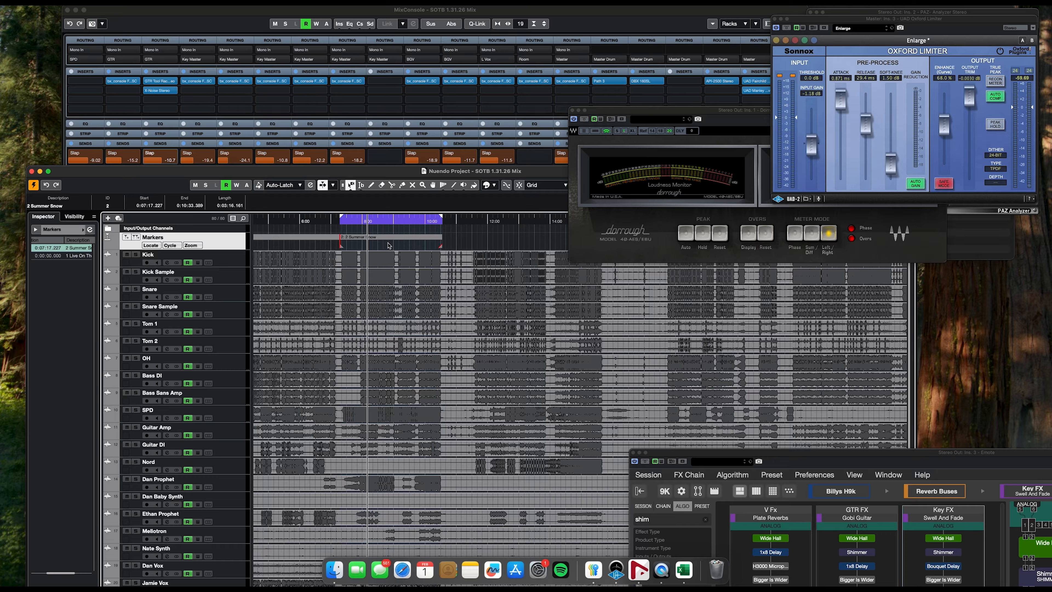
pyautogui.press('space')
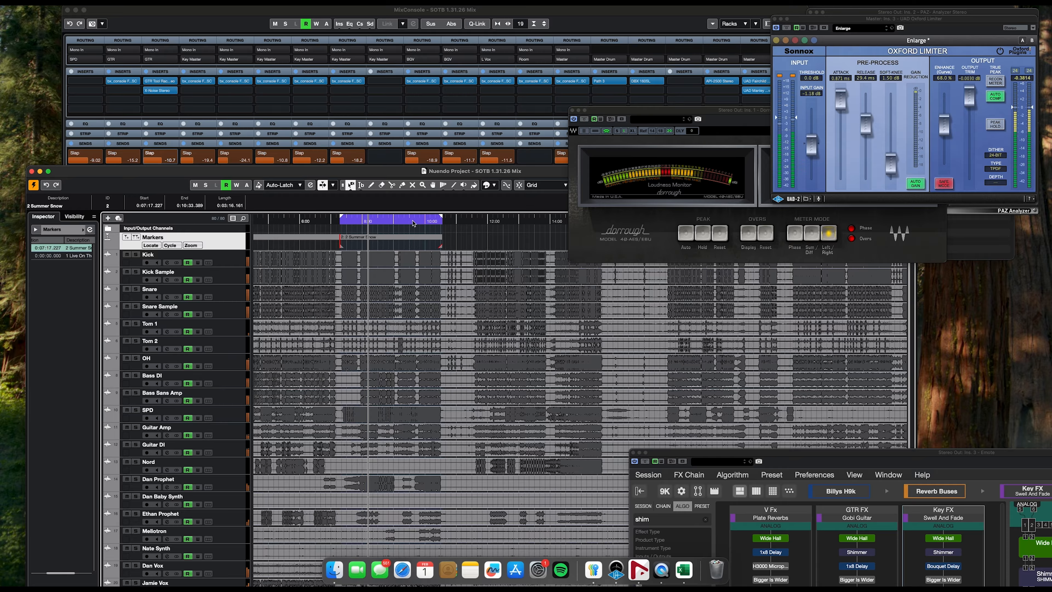
pyautogui.click(423, 223)
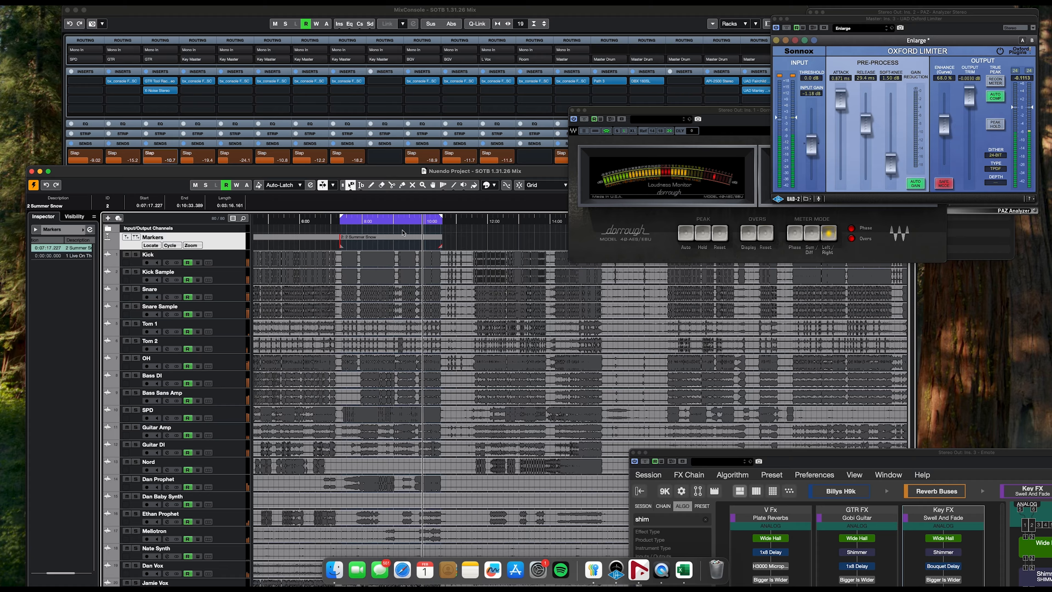
pyautogui.click(402, 221)
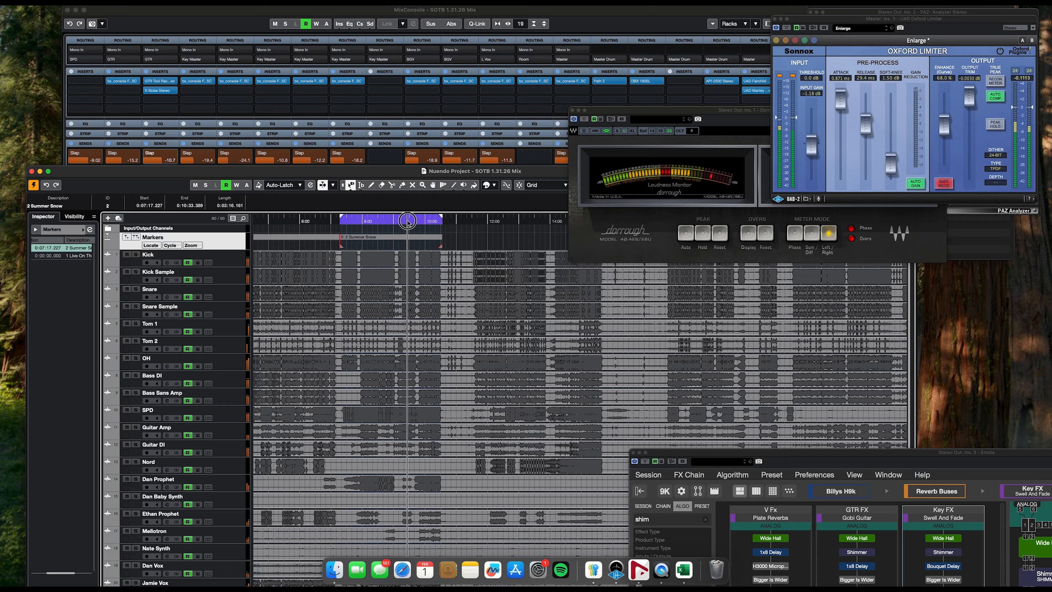
pyautogui.click(237, 185)
pyautogui.press('F3')
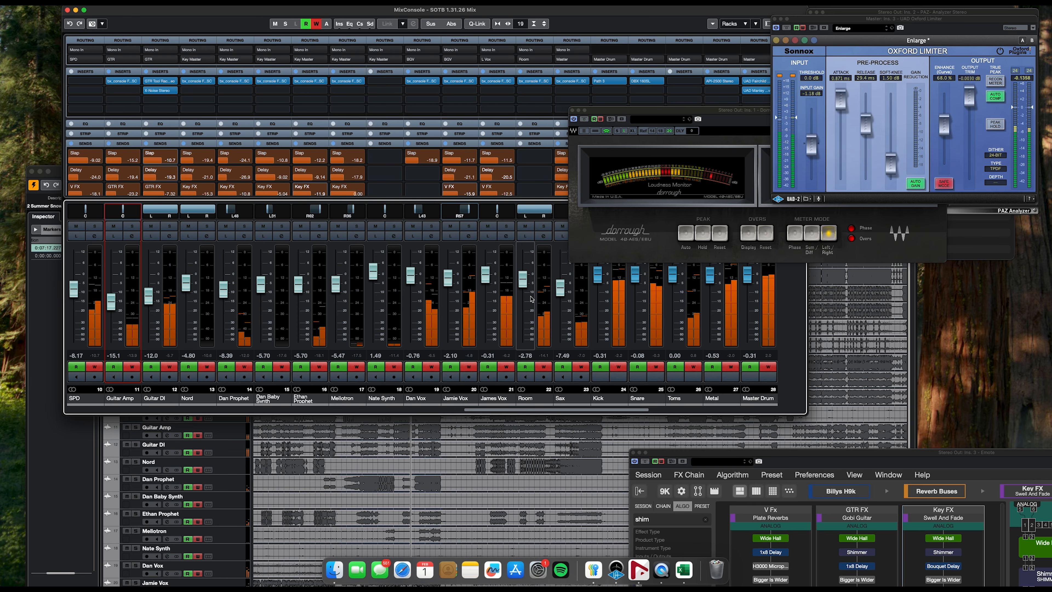
# - Raise the Room channel's fader to -0.76 and reduce vocal channel 20's Slap send to -13.5 and Delay send to -22.5
pyautogui.moveTo(523, 282); pyautogui.dragTo(523, 278)
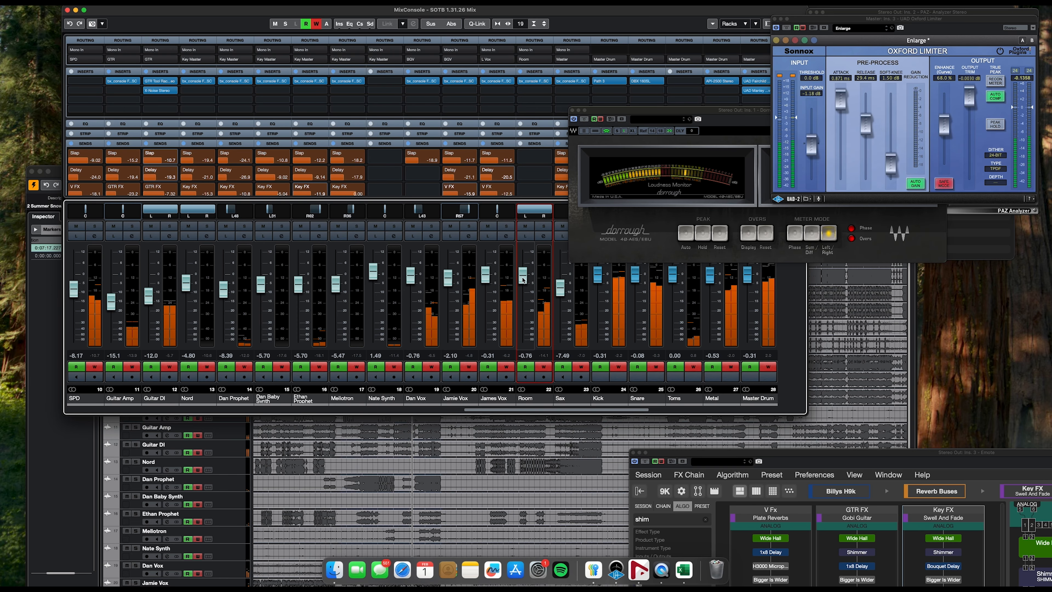
pyautogui.moveTo(450, 182)
pyautogui.mouseDown()
pyautogui.moveTo(452, 162)
pyautogui.moveTo(442, 169)
pyautogui.mouseUp()
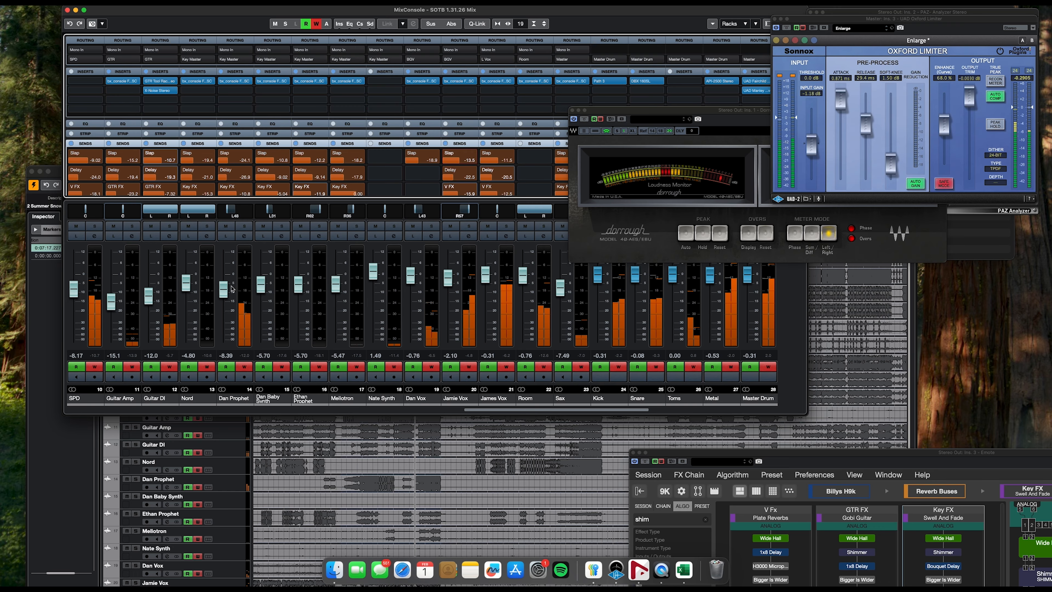
# - Lower the fader of Prophet channel 14 to -8.84 and the Delay send of vocal channel 21 to -25.8
pyautogui.moveTo(227, 288); pyautogui.dragTo(227, 289)
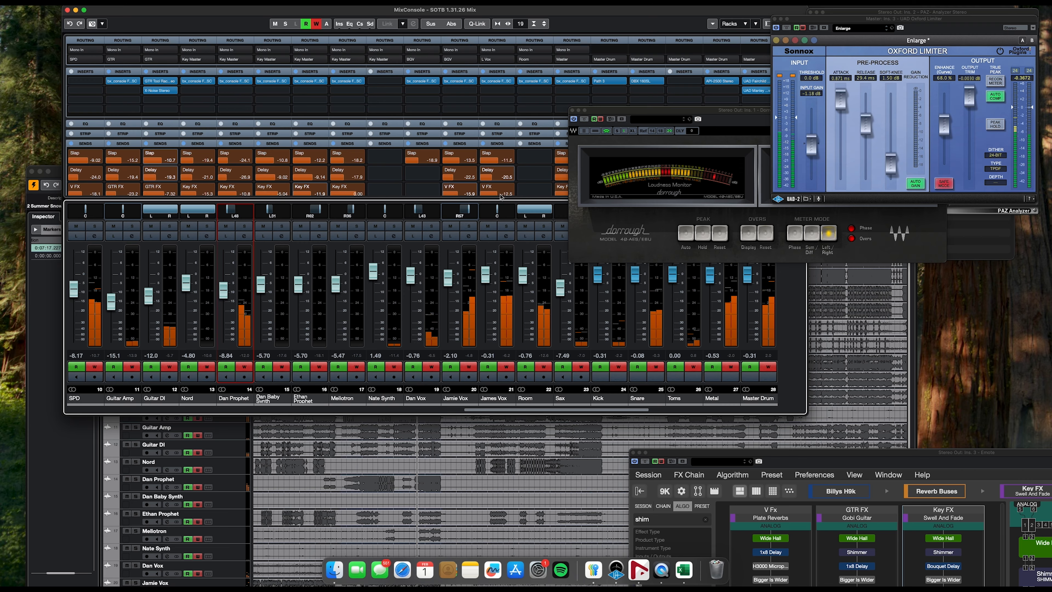
pyautogui.moveTo(490, 181); pyautogui.dragTo(472, 184)
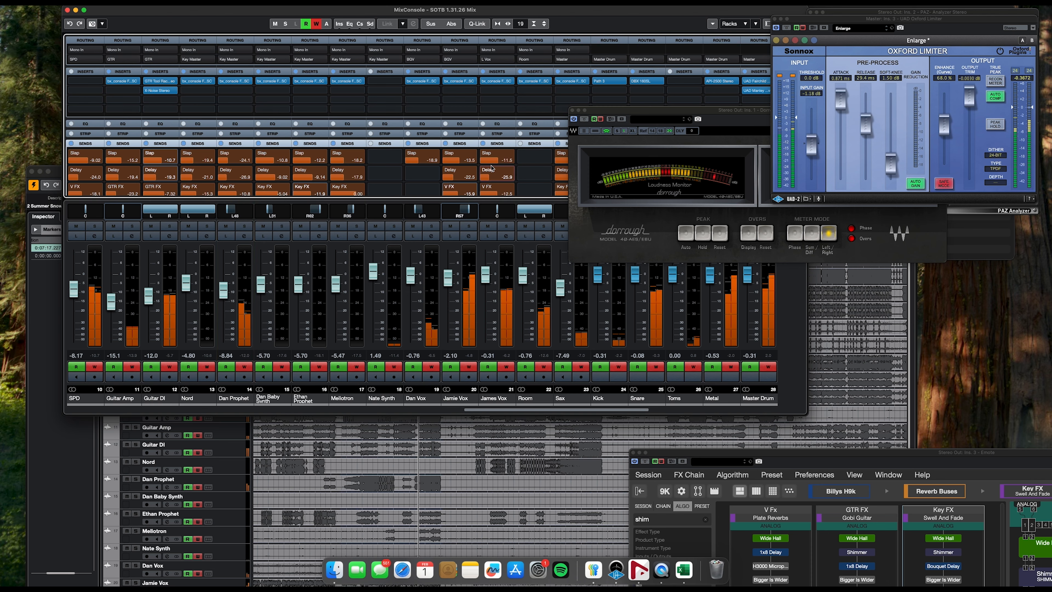
# - Lower vocal channel 21's V FX send to -20.5 and set the Guitar Amp, Guitar DI and SPD faders to -19.6, -18.0 and -5.92
pyautogui.click(493, 162)
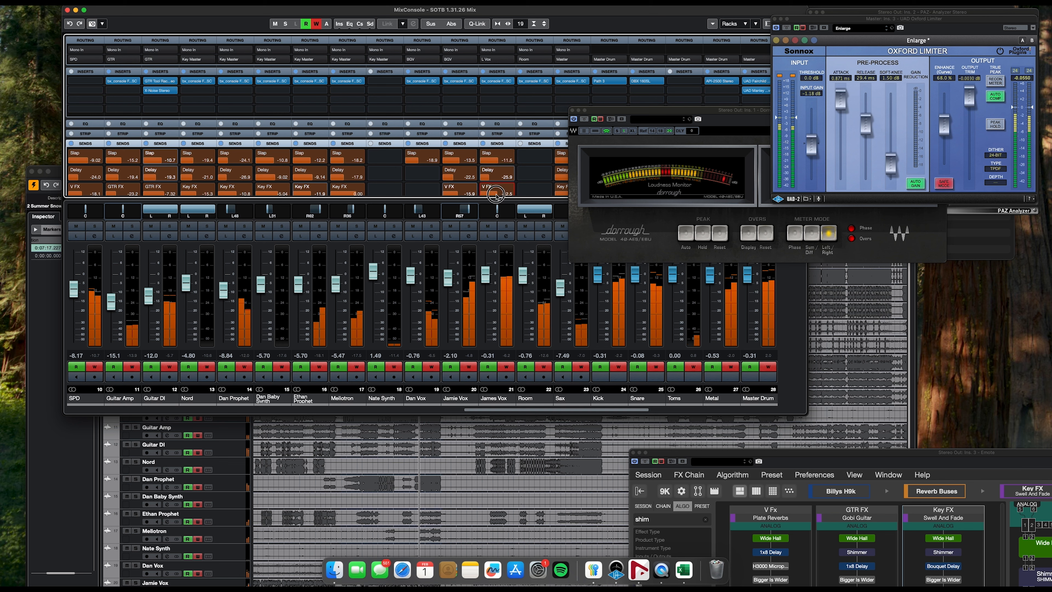
pyautogui.moveTo(496, 193); pyautogui.dragTo(466, 209)
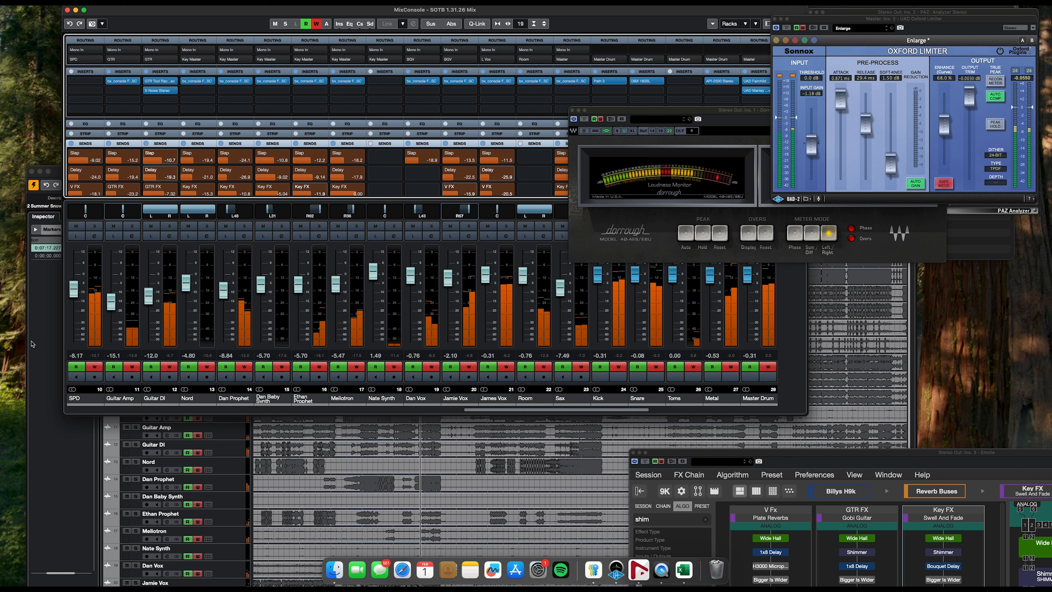
pyautogui.moveTo(111, 302)
pyautogui.mouseDown()
pyautogui.moveTo(148, 307)
pyautogui.moveTo(107, 312)
pyautogui.mouseUp()
pyautogui.moveTo(74, 288); pyautogui.dragTo(78, 285)
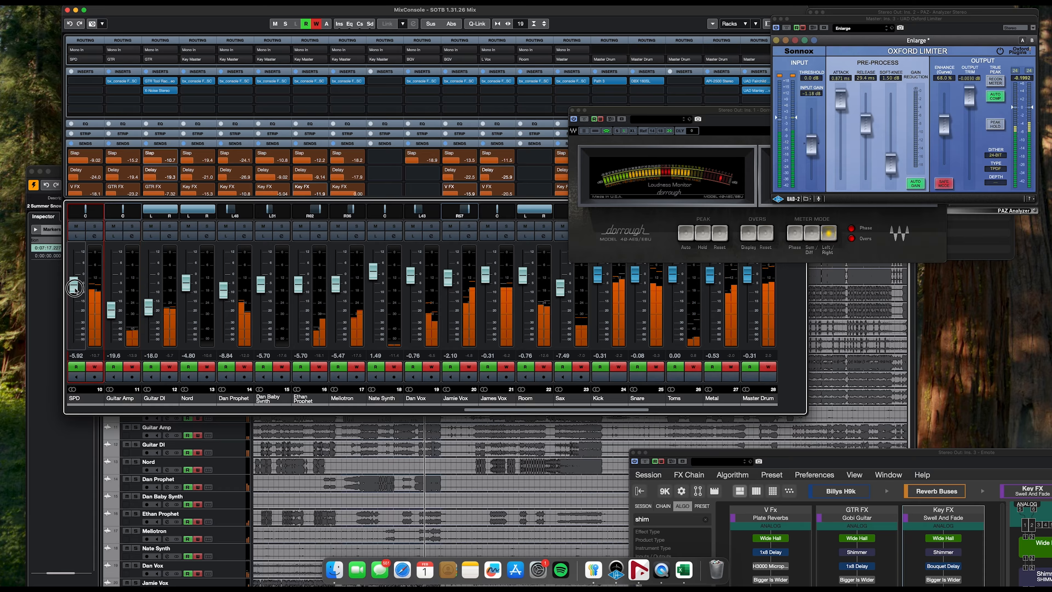
# - Set the faders of Prophet channels 14 and 16 to -12.4 and -3.68, and the Mellotron to -4.35 with its pan at R19
pyautogui.click(224, 290)
pyautogui.moveTo(224, 290); pyautogui.dragTo(224, 297)
pyautogui.moveTo(300, 283); pyautogui.dragTo(341, 274)
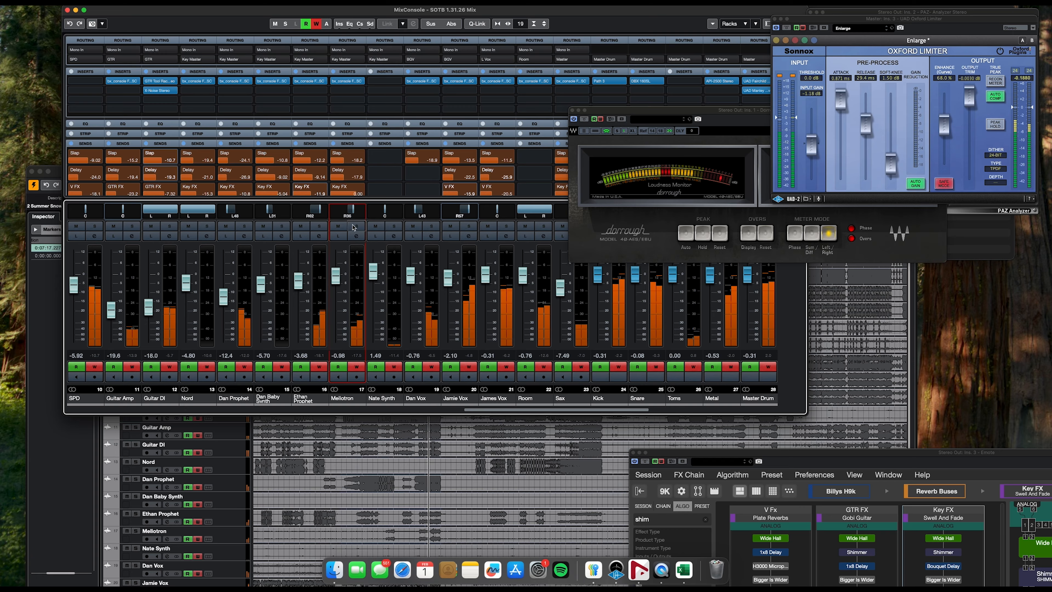
pyautogui.moveTo(352, 210); pyautogui.dragTo(349, 210)
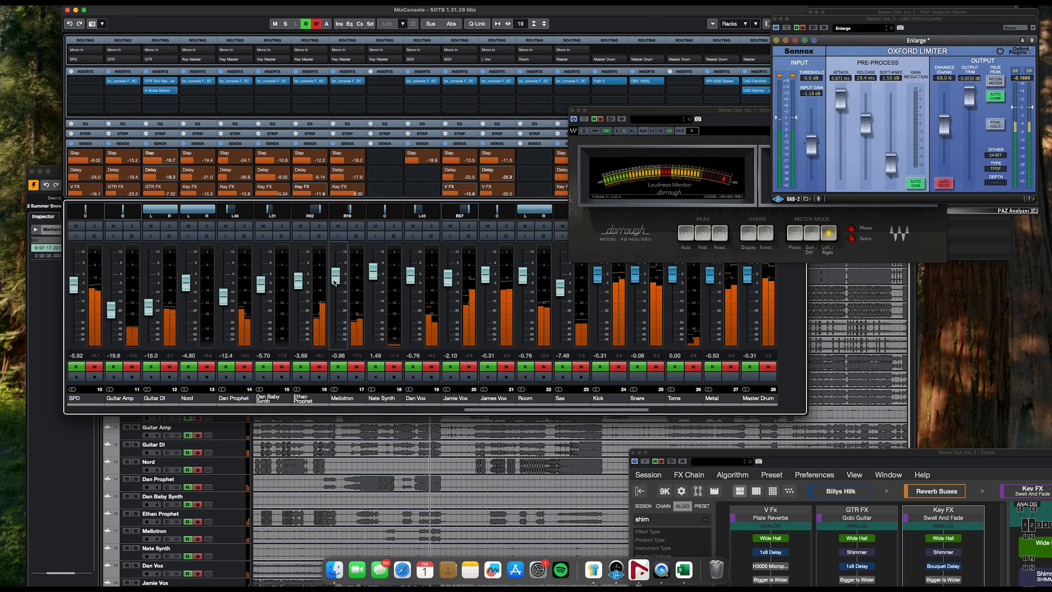
pyautogui.moveTo(336, 277); pyautogui.dragTo(336, 283)
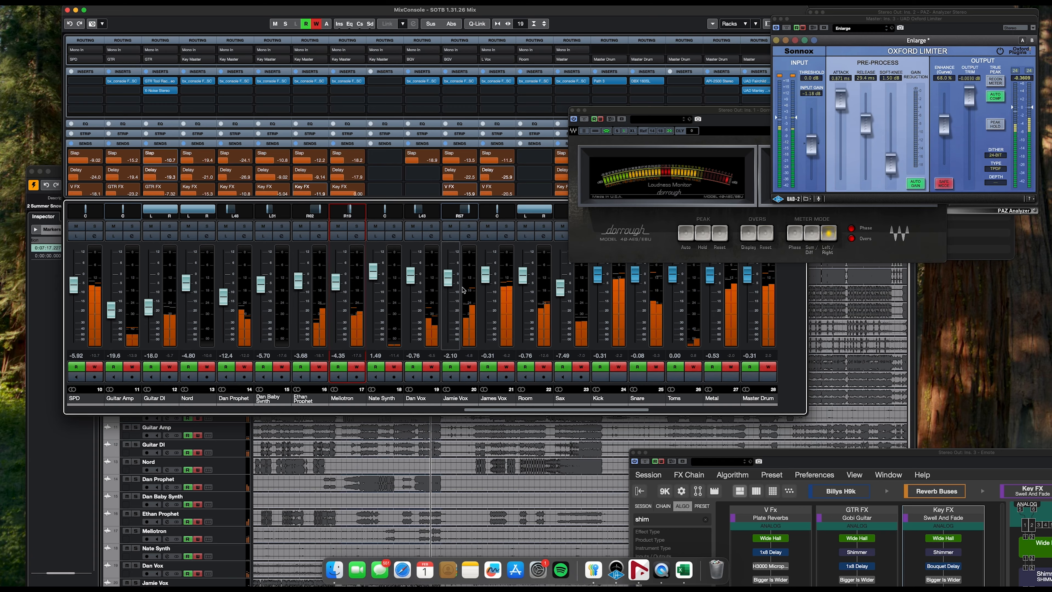
# - Set the SPD fader to -7.94, the Guitar Amp fader to -9.74 and the Guitar DI fader to -9.51
pyautogui.click(149, 309)
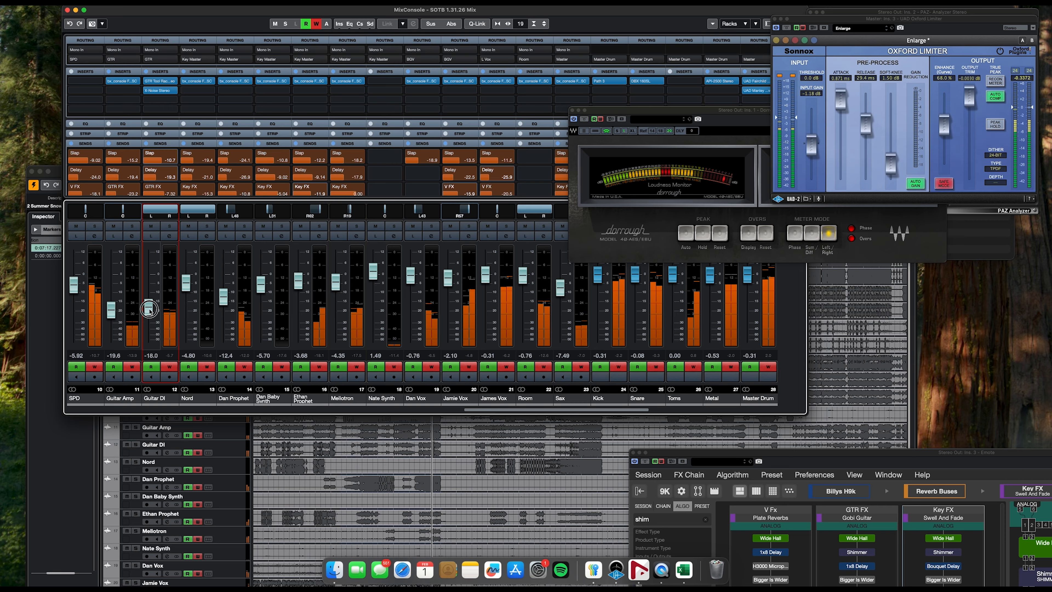
pyautogui.click(125, 312)
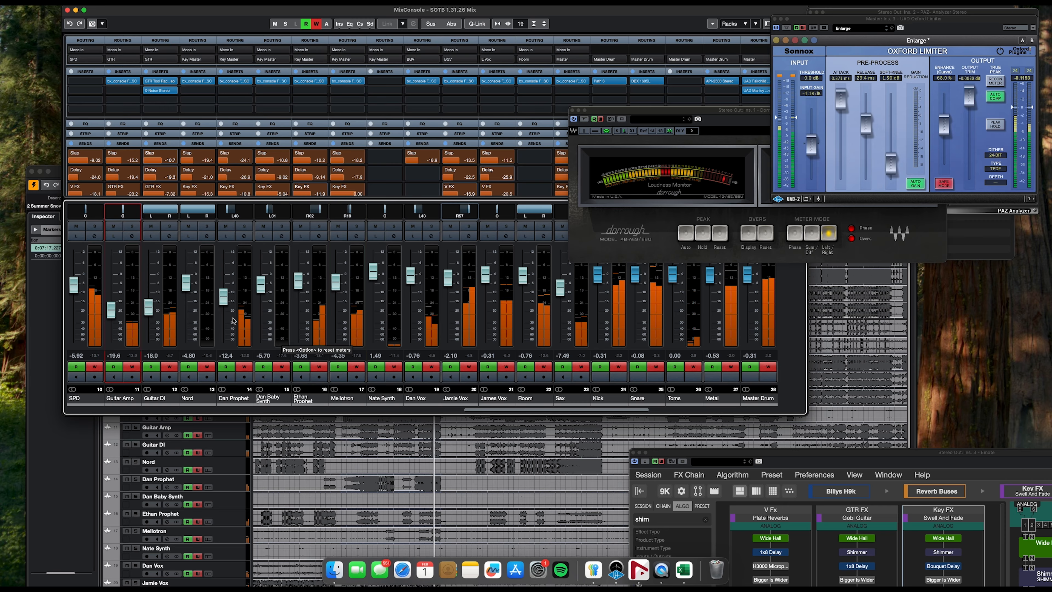
pyautogui.moveTo(74, 285); pyautogui.dragTo(163, 292)
pyautogui.moveTo(112, 302); pyautogui.dragTo(111, 294)
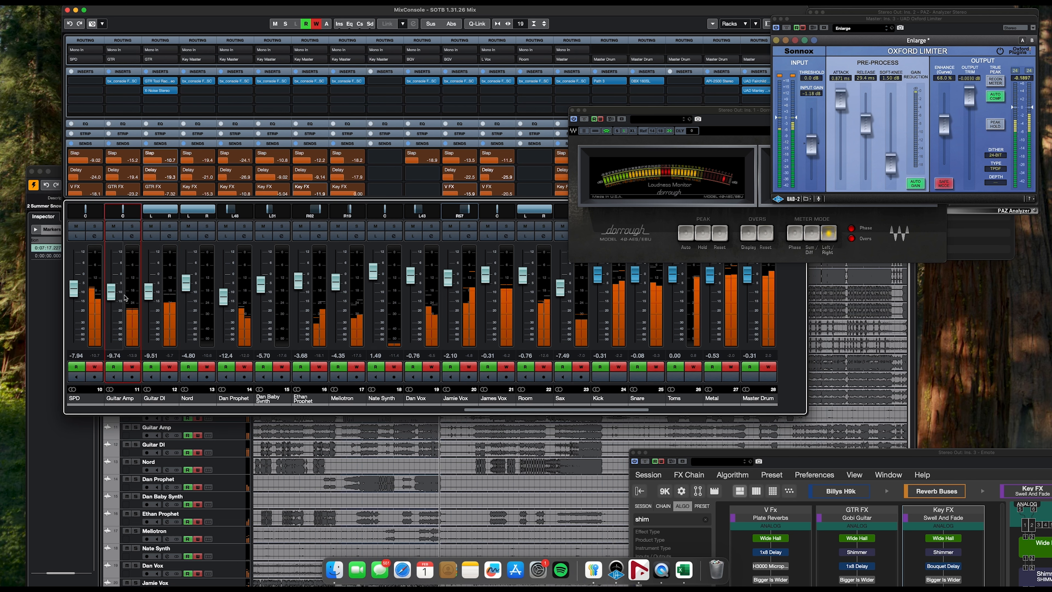
pyautogui.click(147, 292)
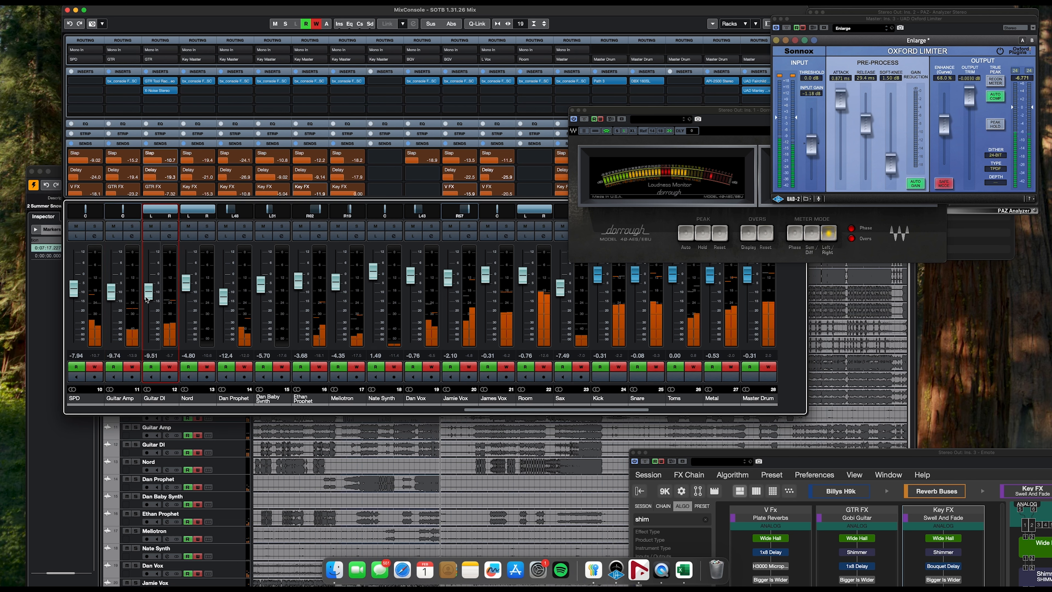
# - Disable automation writing for all tracks and arrange the project window below the MixConsole so both are visible
pyautogui.click(65, 428)
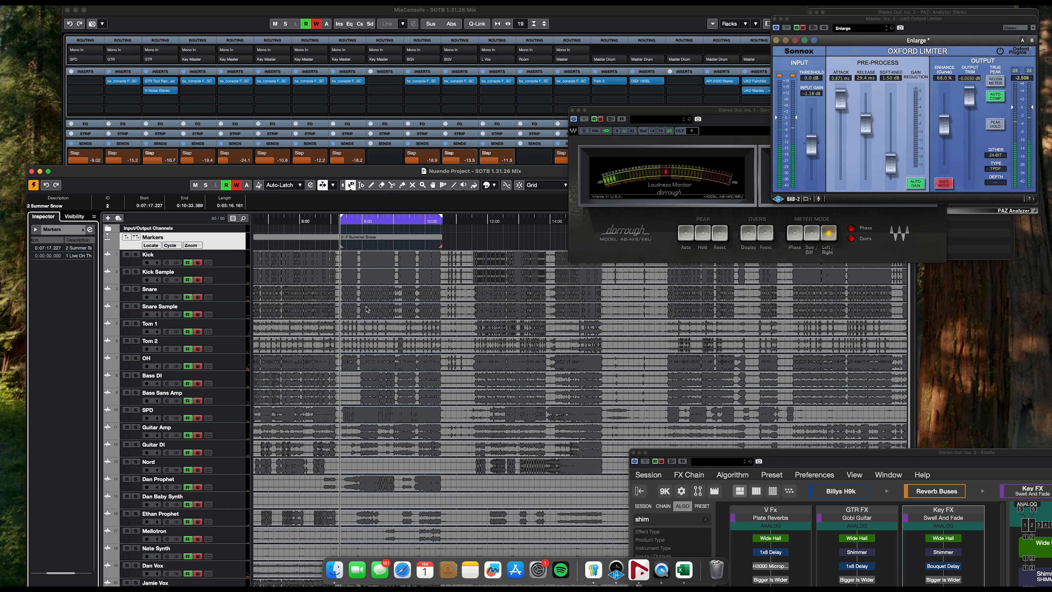
pyautogui.click(236, 185)
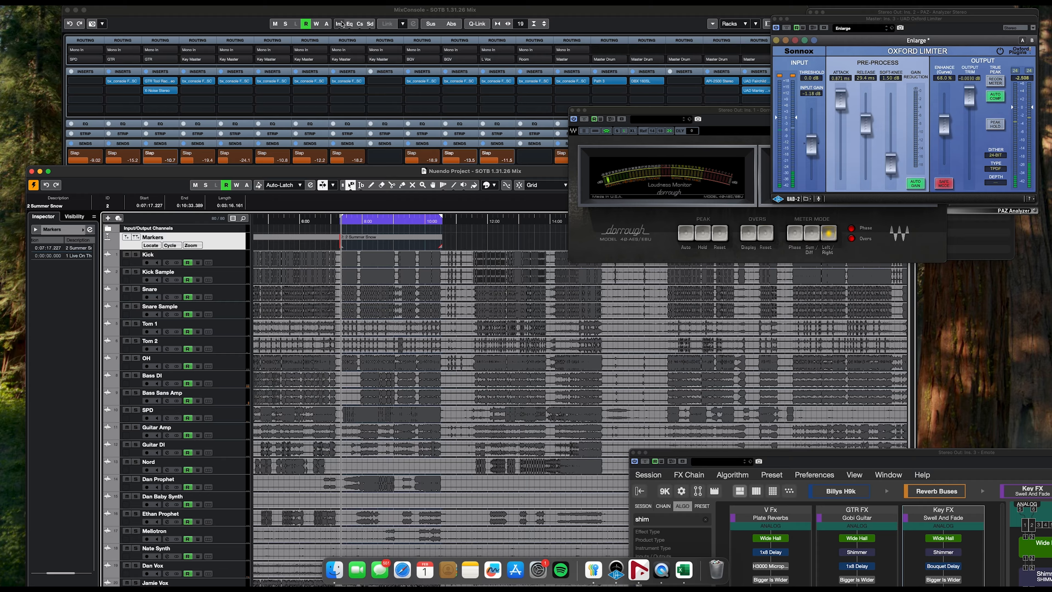
pyautogui.doubleClick(341, 7)
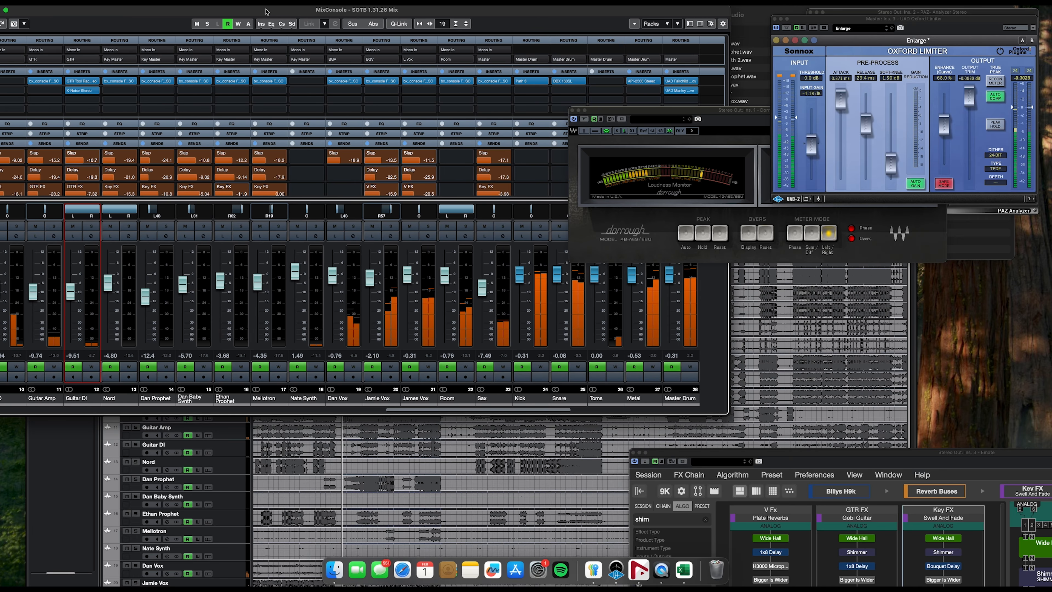
pyautogui.click(65, 541)
pyautogui.moveTo(351, 169); pyautogui.dragTo(395, 363)
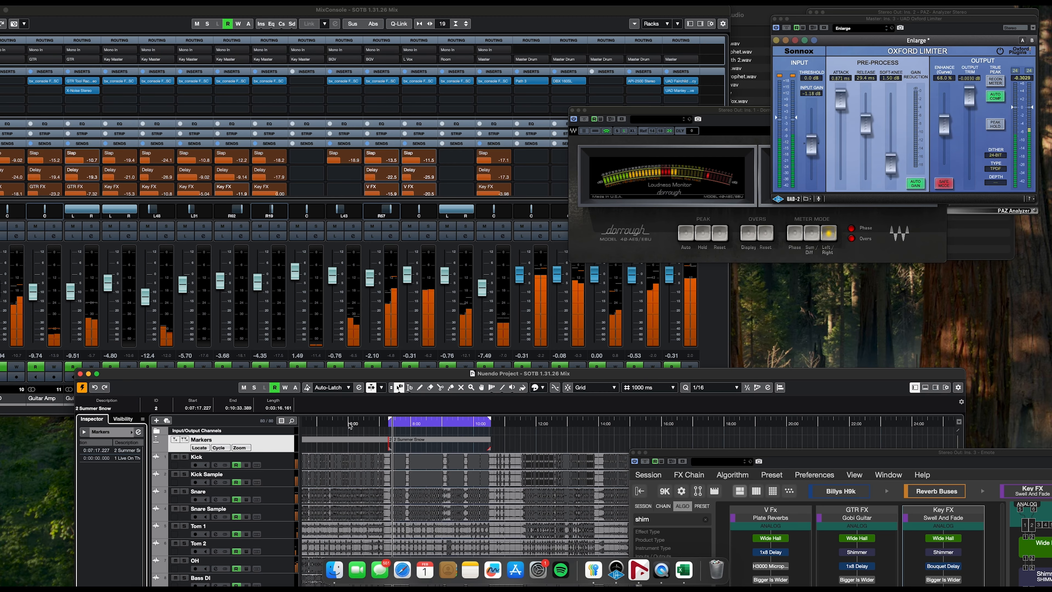
# - Play spots in the first song and in Summer Snow to check how the written automation recalls each song's mix, ending with playback stopped
pyautogui.click(324, 424)
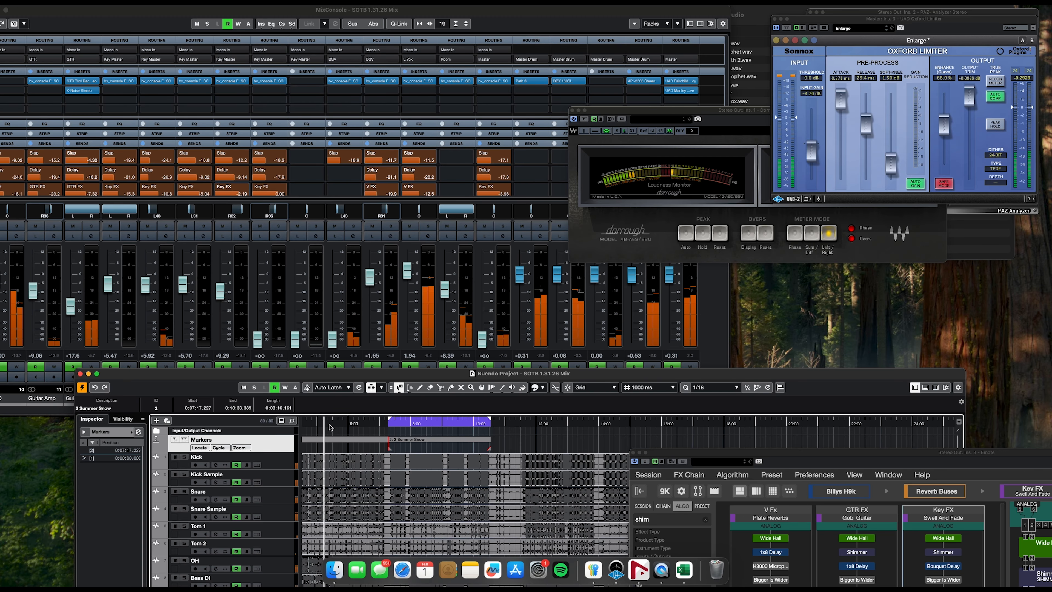
pyautogui.click(360, 423)
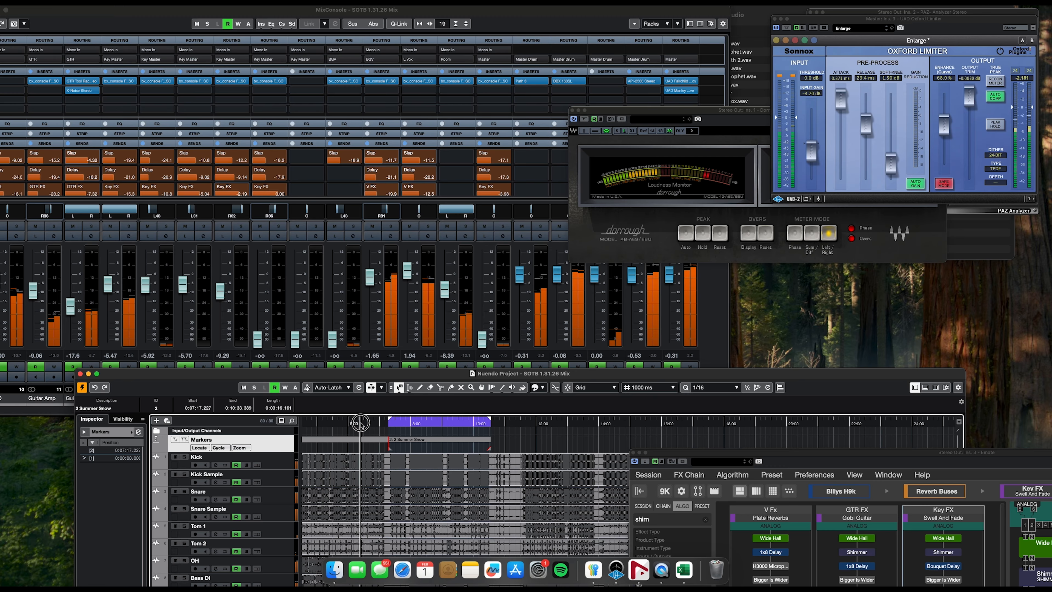
pyautogui.click(421, 427)
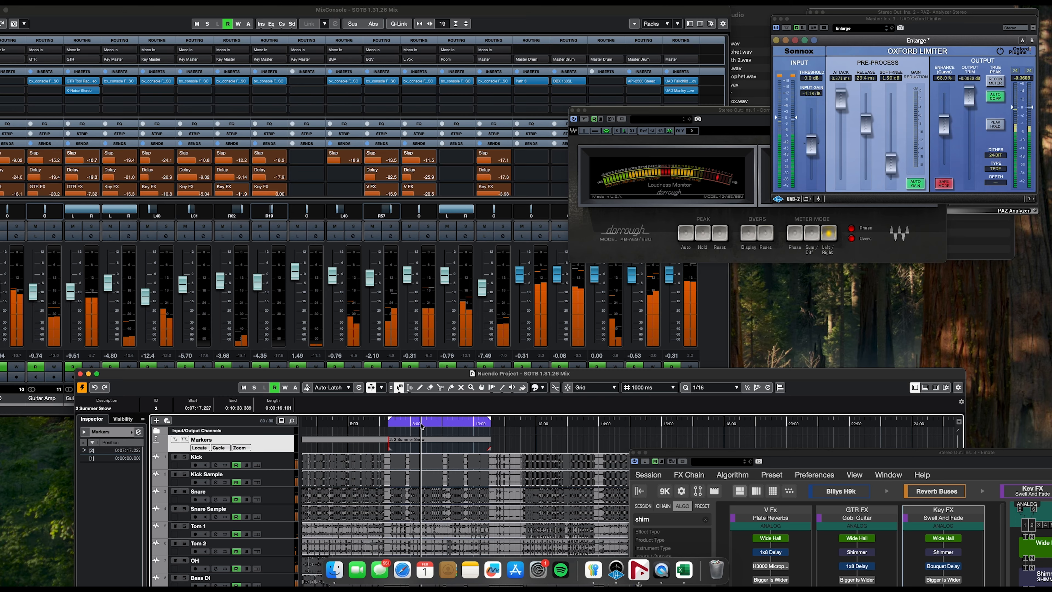
pyautogui.press('space')
# - Open the audio mixdown export, set the export range to cycle markers, and move the dialog clear of the project timeline
pyautogui.click(54, 3)
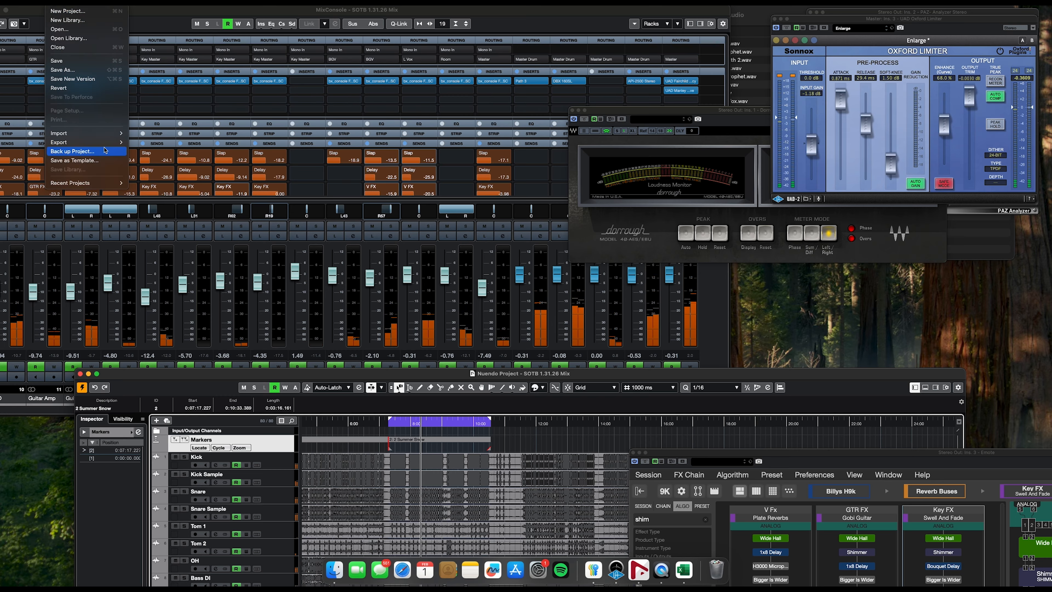
pyautogui.moveTo(58, 143)
pyautogui.click(151, 151)
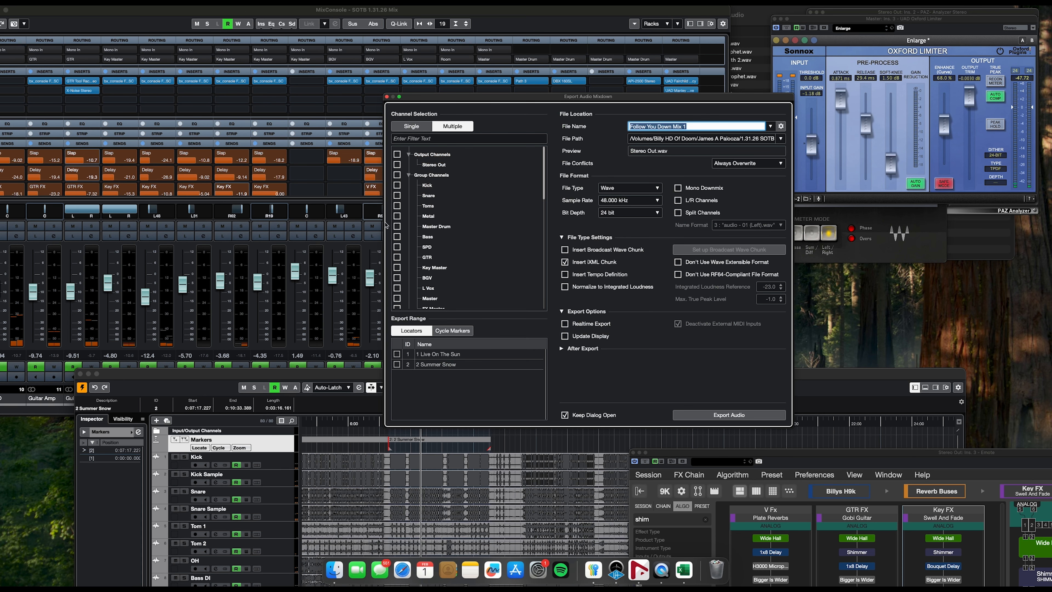
pyautogui.click(453, 330)
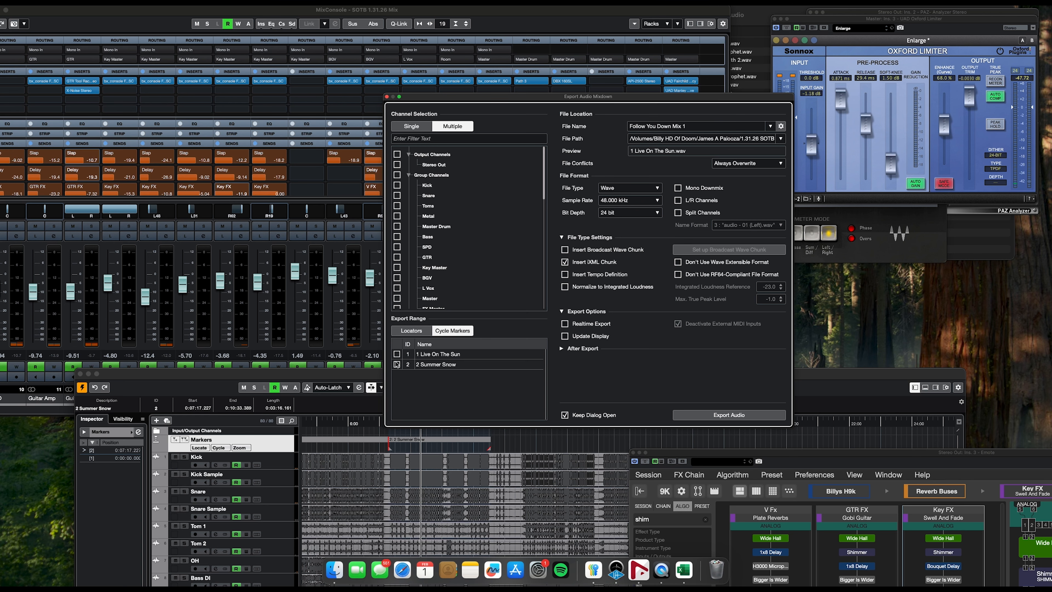
pyautogui.moveTo(520, 97); pyautogui.dragTo(329, 24)
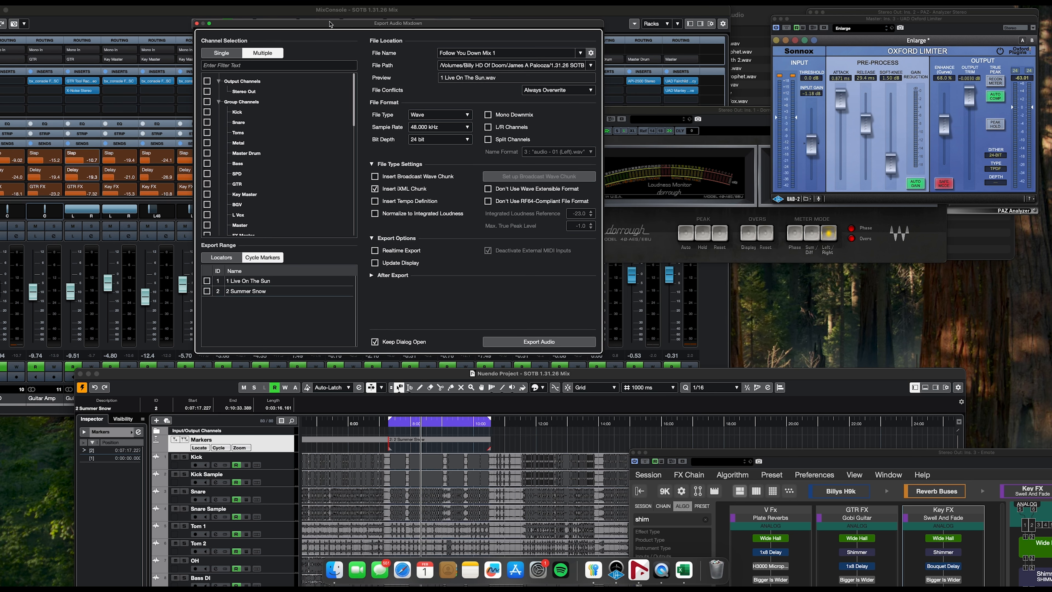